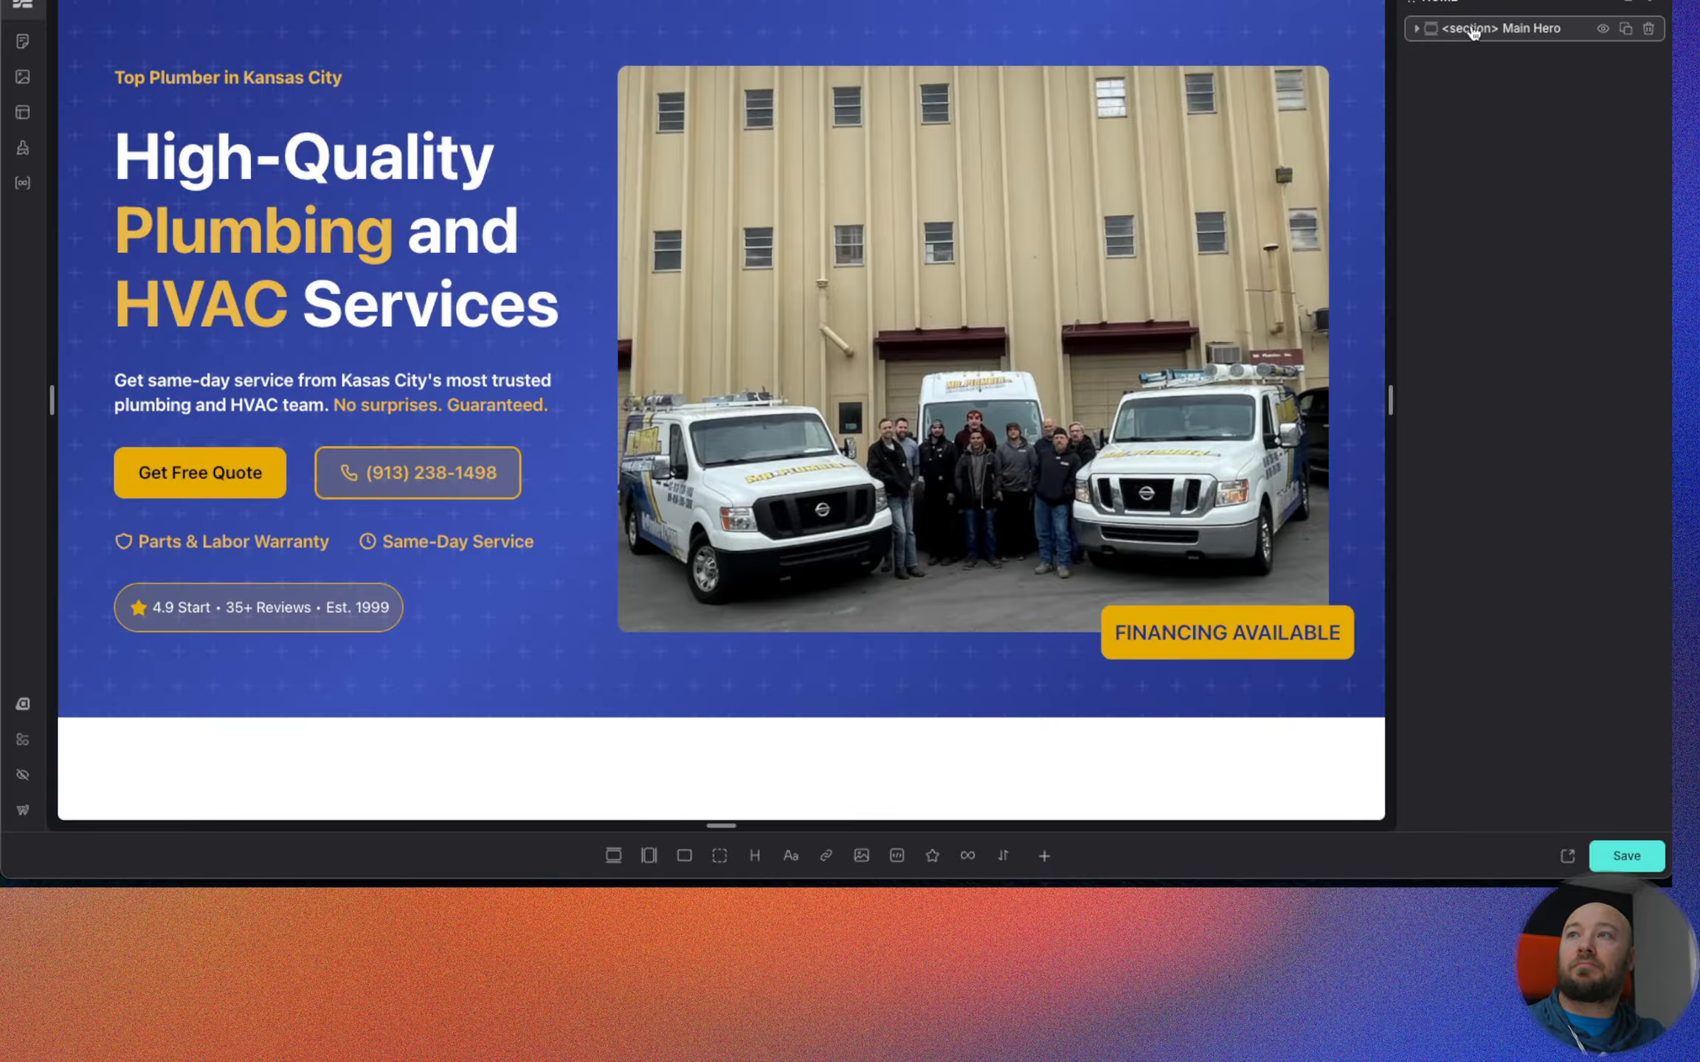
Add a section with a container below Main Hero and rename the section as Feature Section.
click(614, 856)
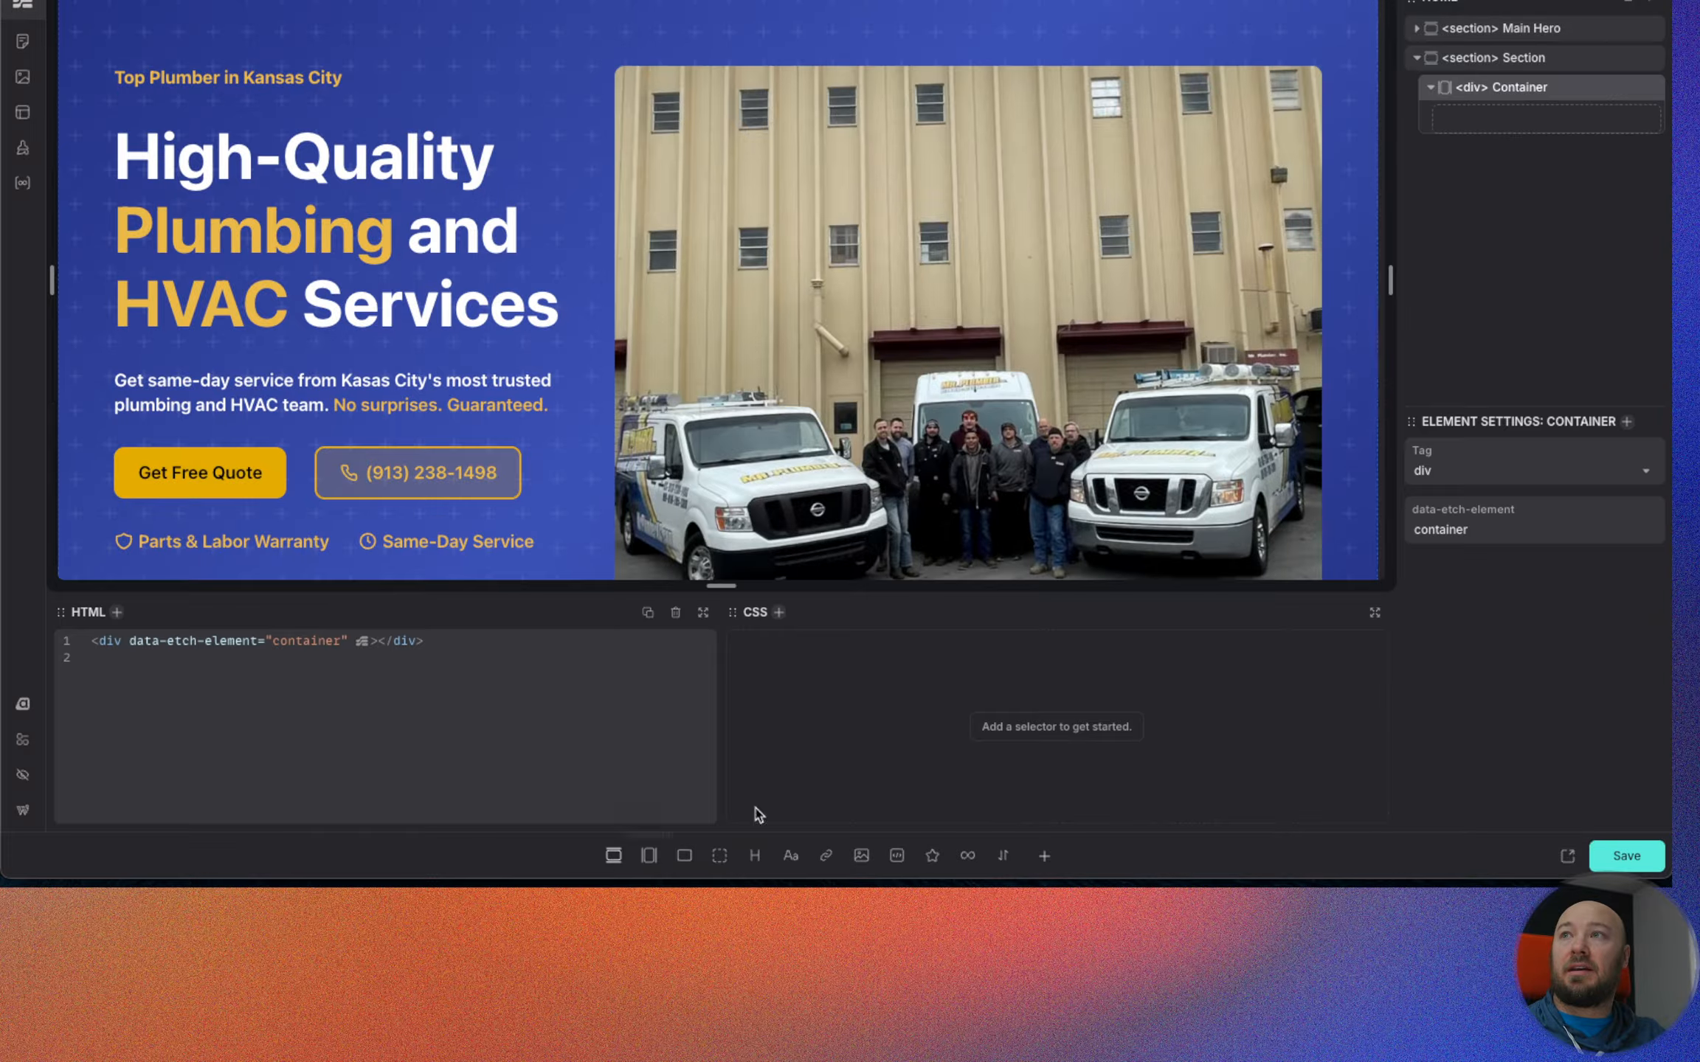
double_click(1524, 59)
text(Feature DS)
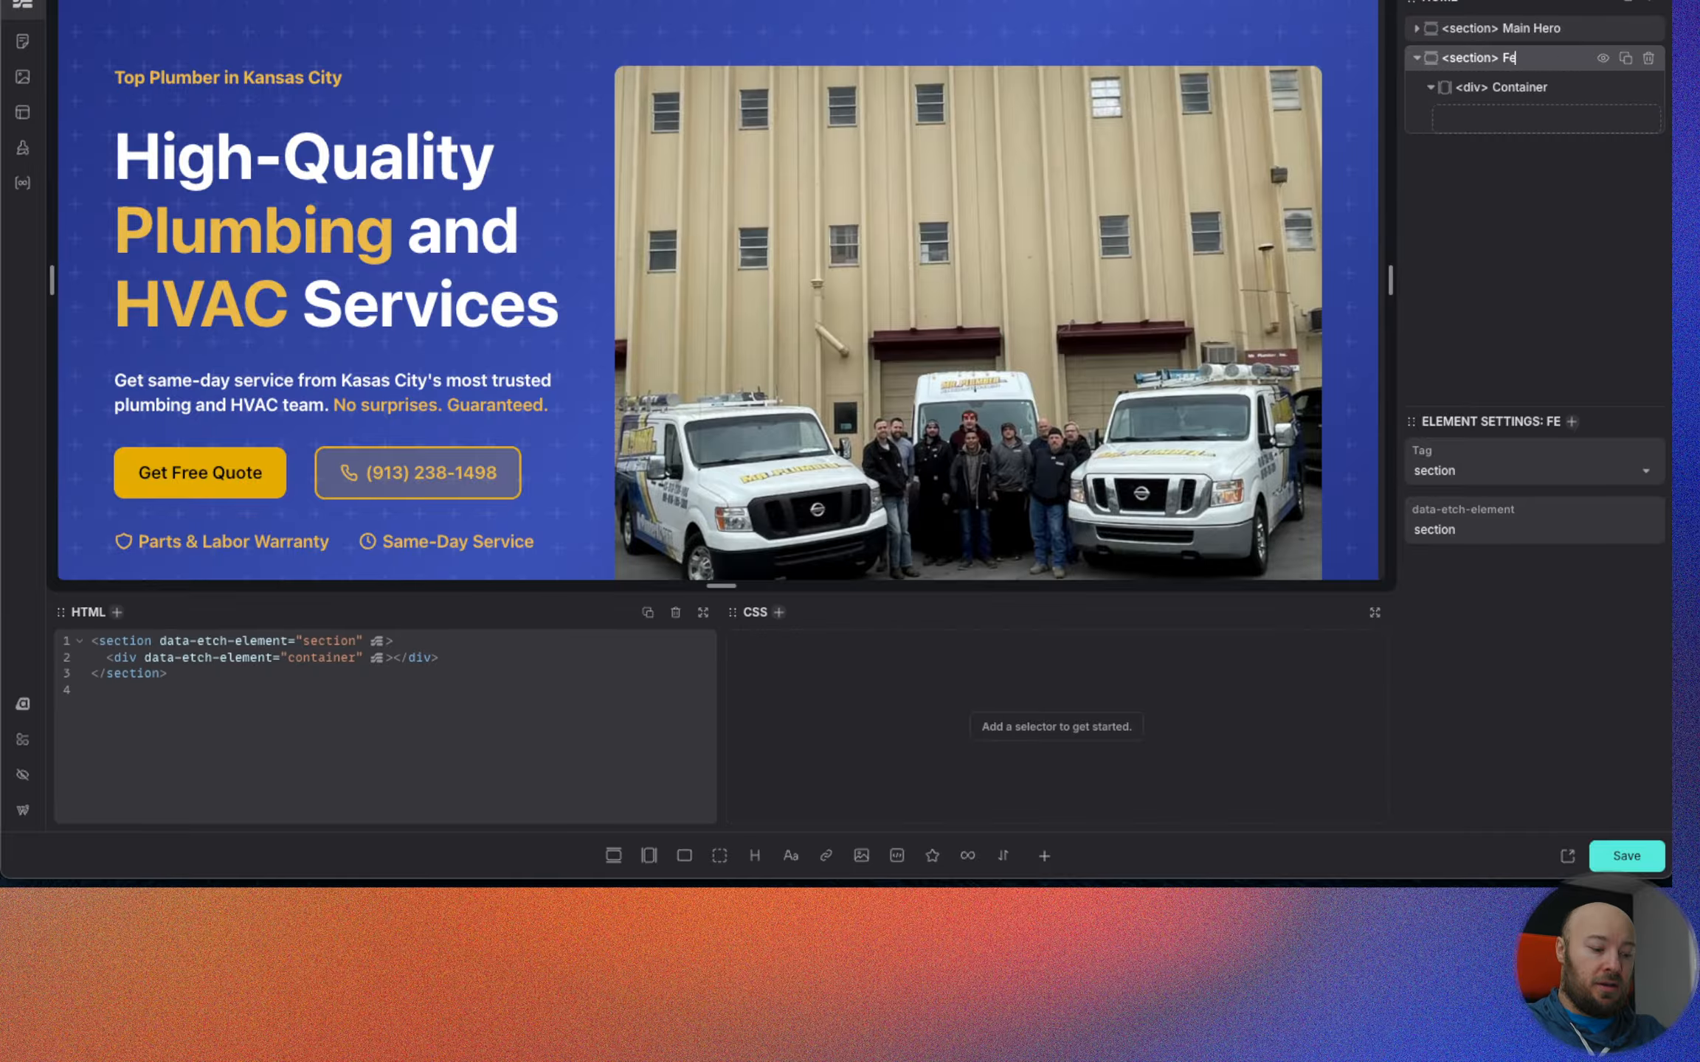
key(BackSpace)
key(BackSpace)
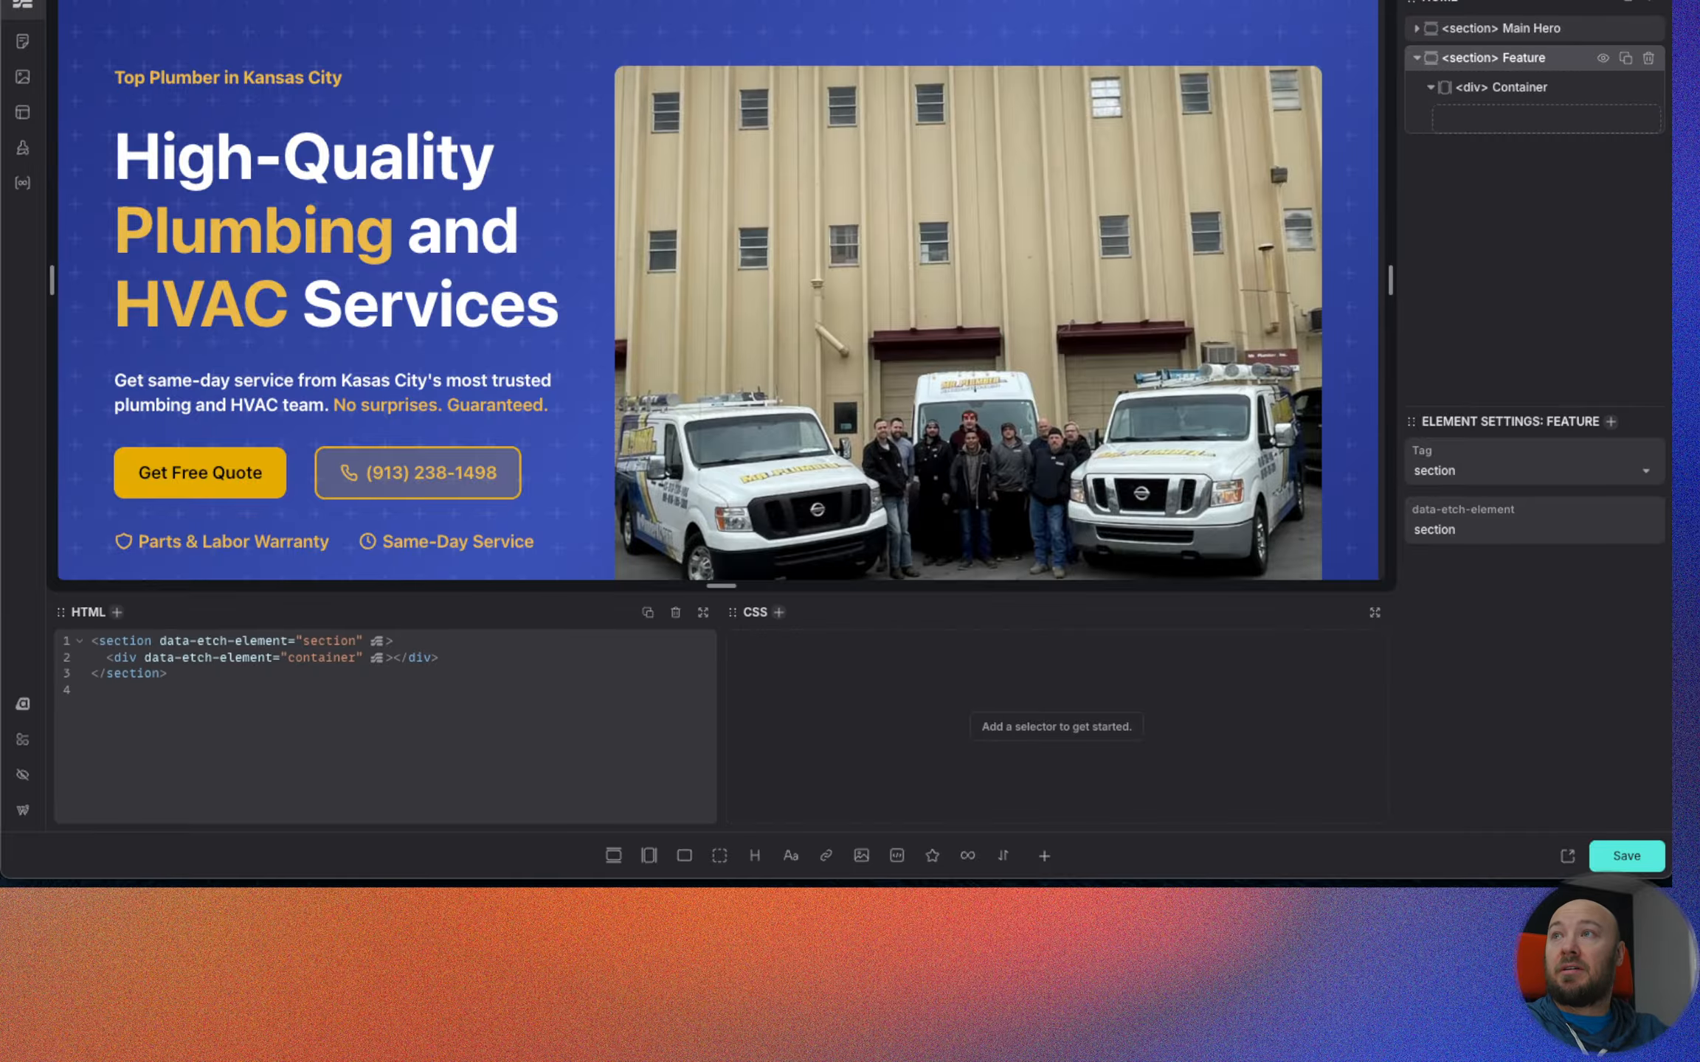
text(Section)
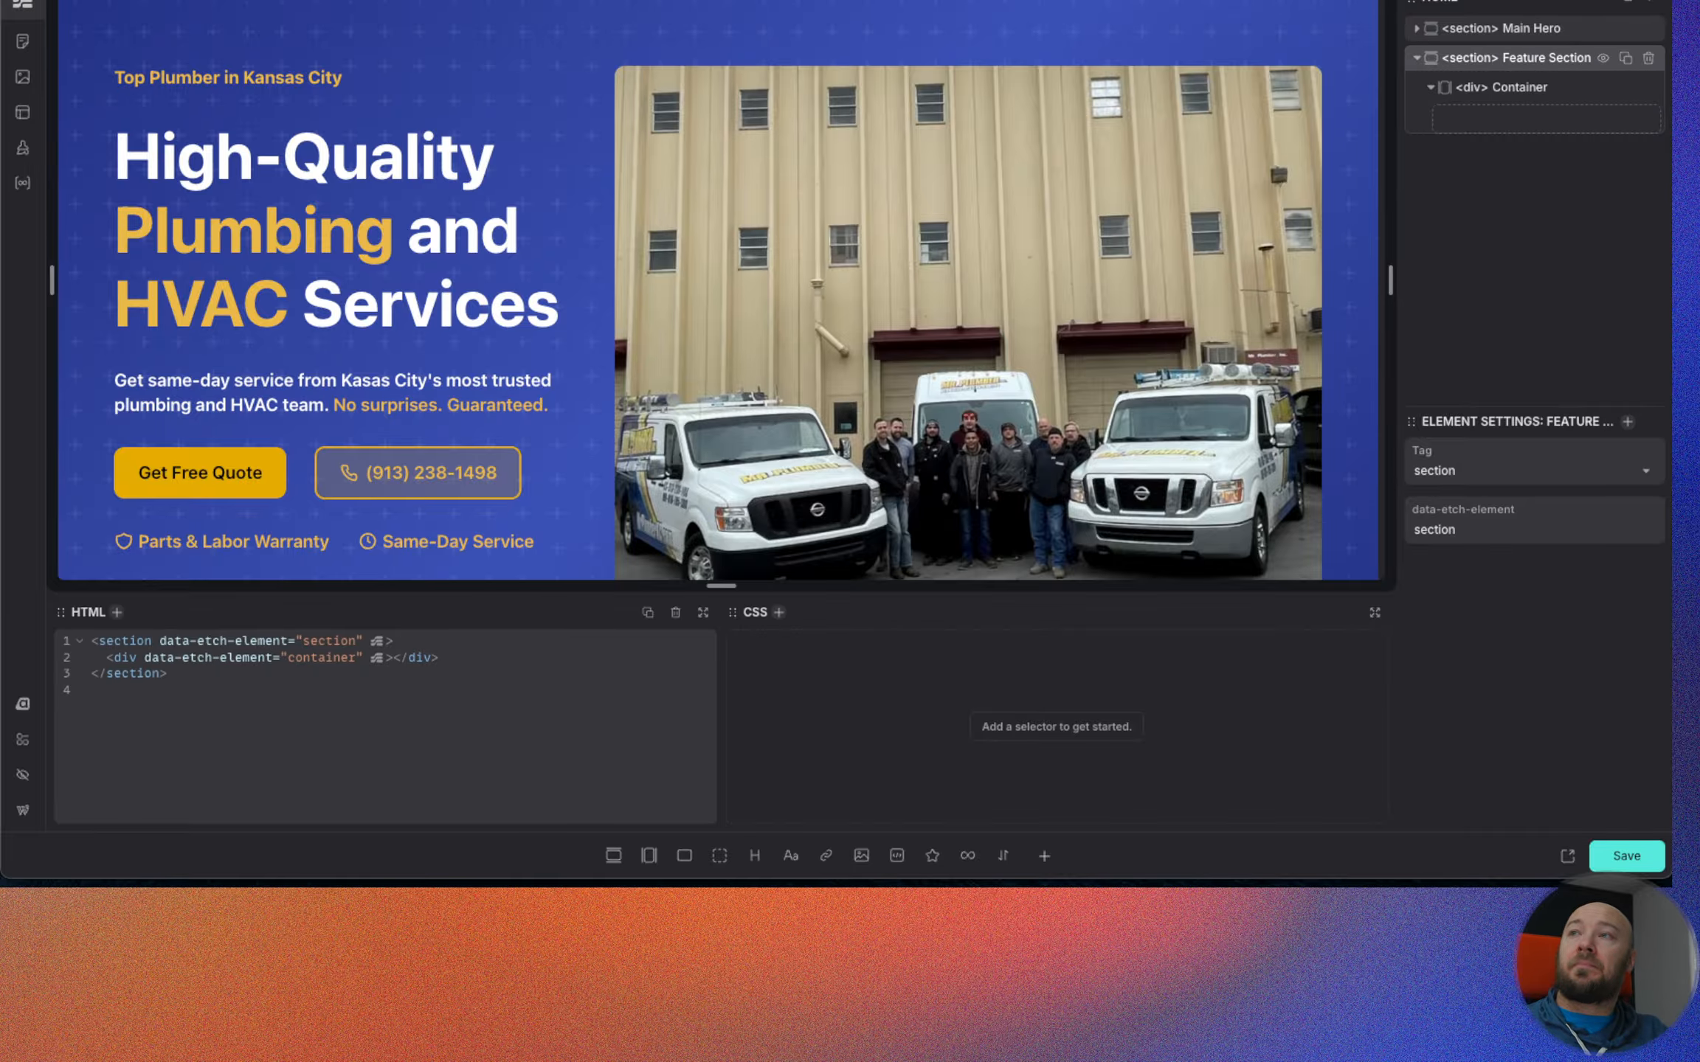
Rename the container inside Feature Section as Inner.
click(1526, 89)
double_click(1526, 88)
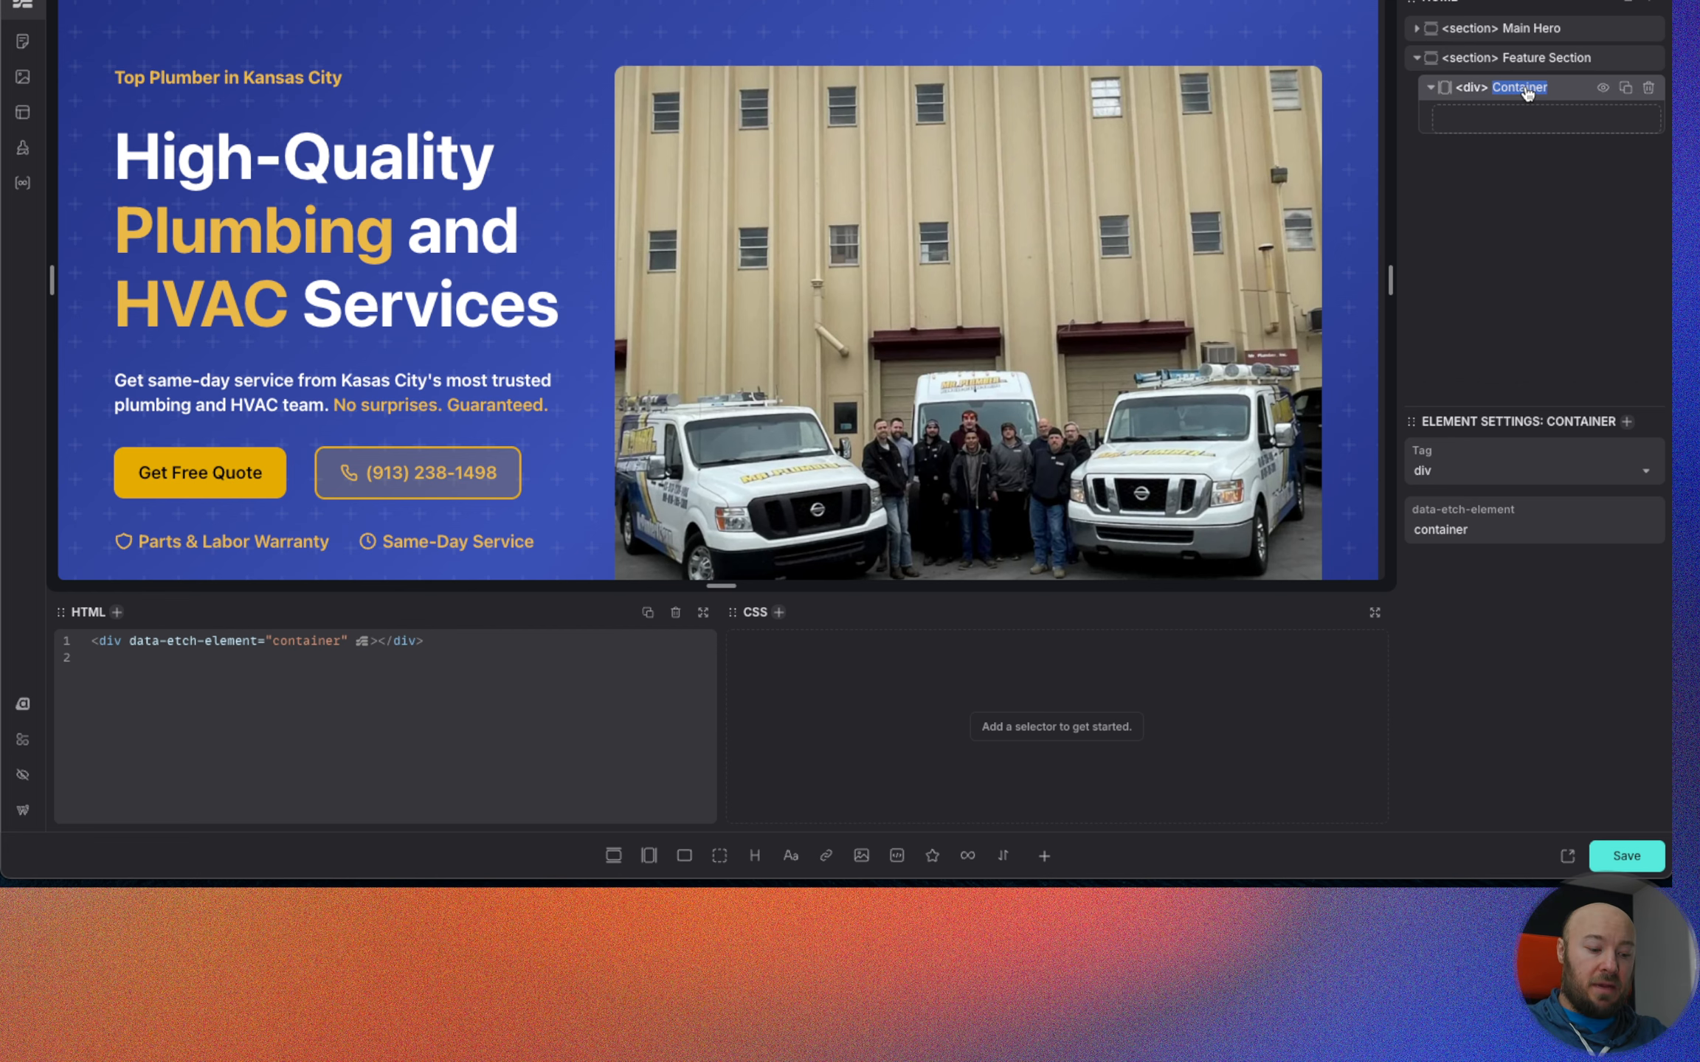
text(Inner)
Add a flex div inside Inner and rename it as List Wrapper.
scroll(860, 157, down, 5)
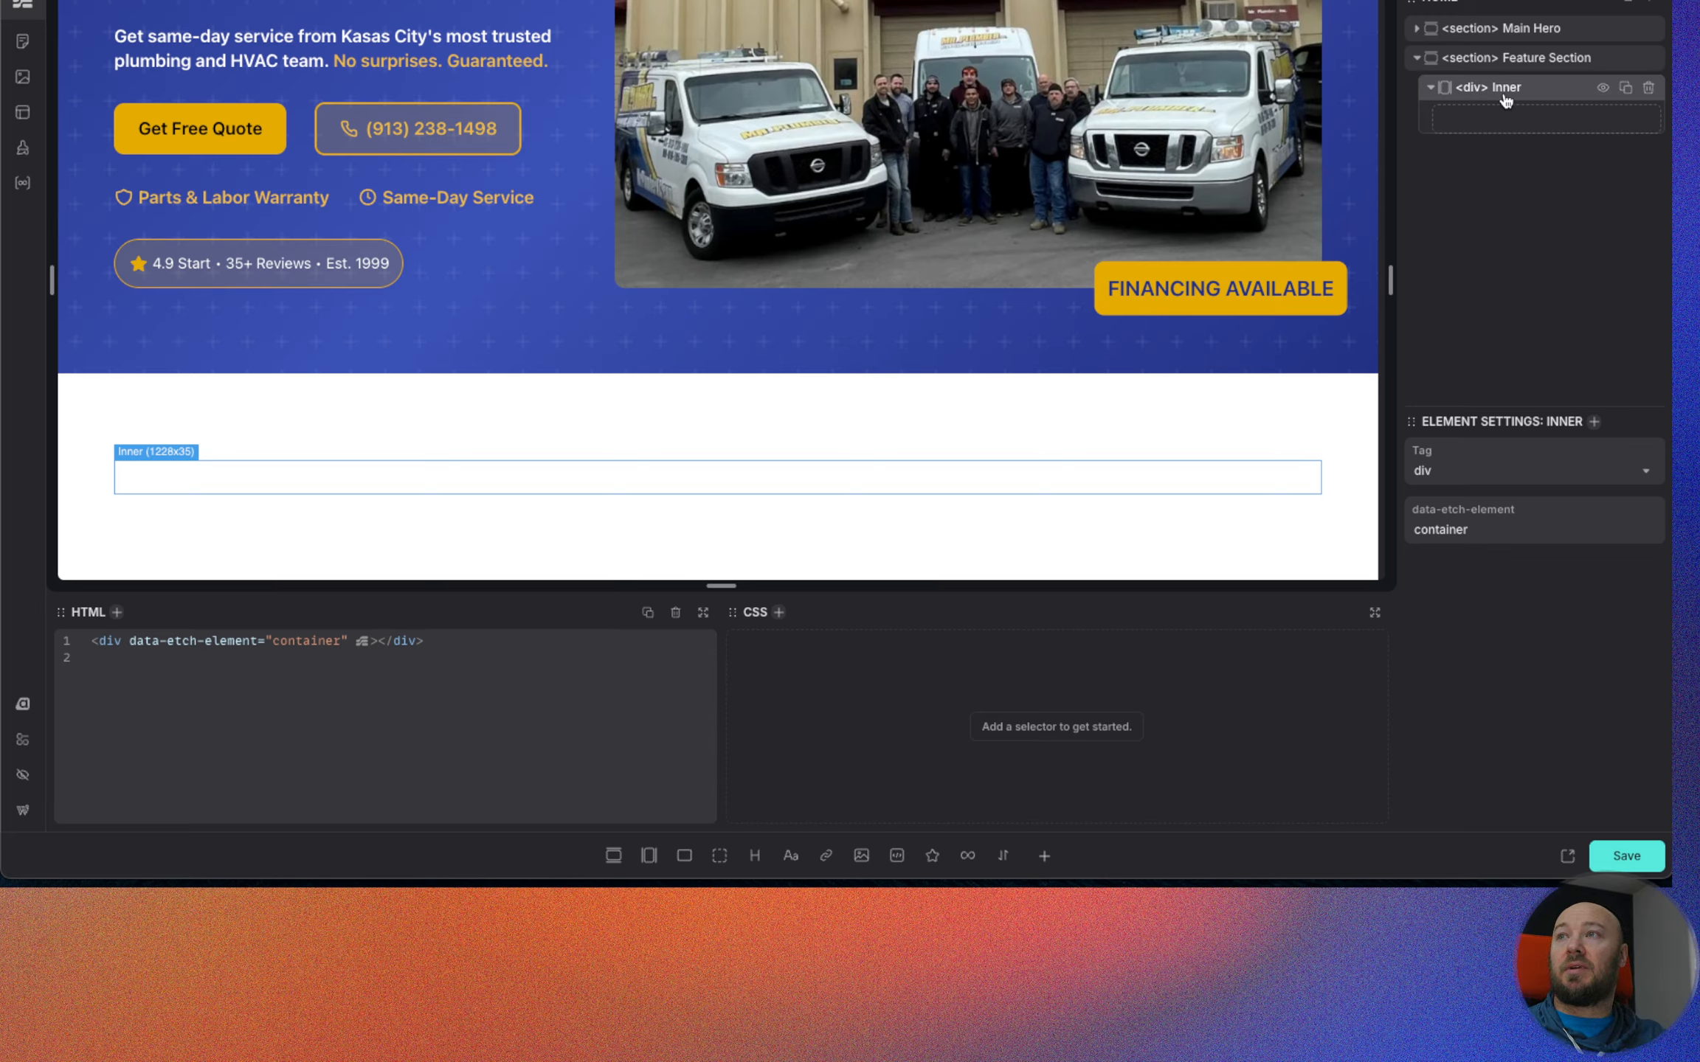
click(684, 856)
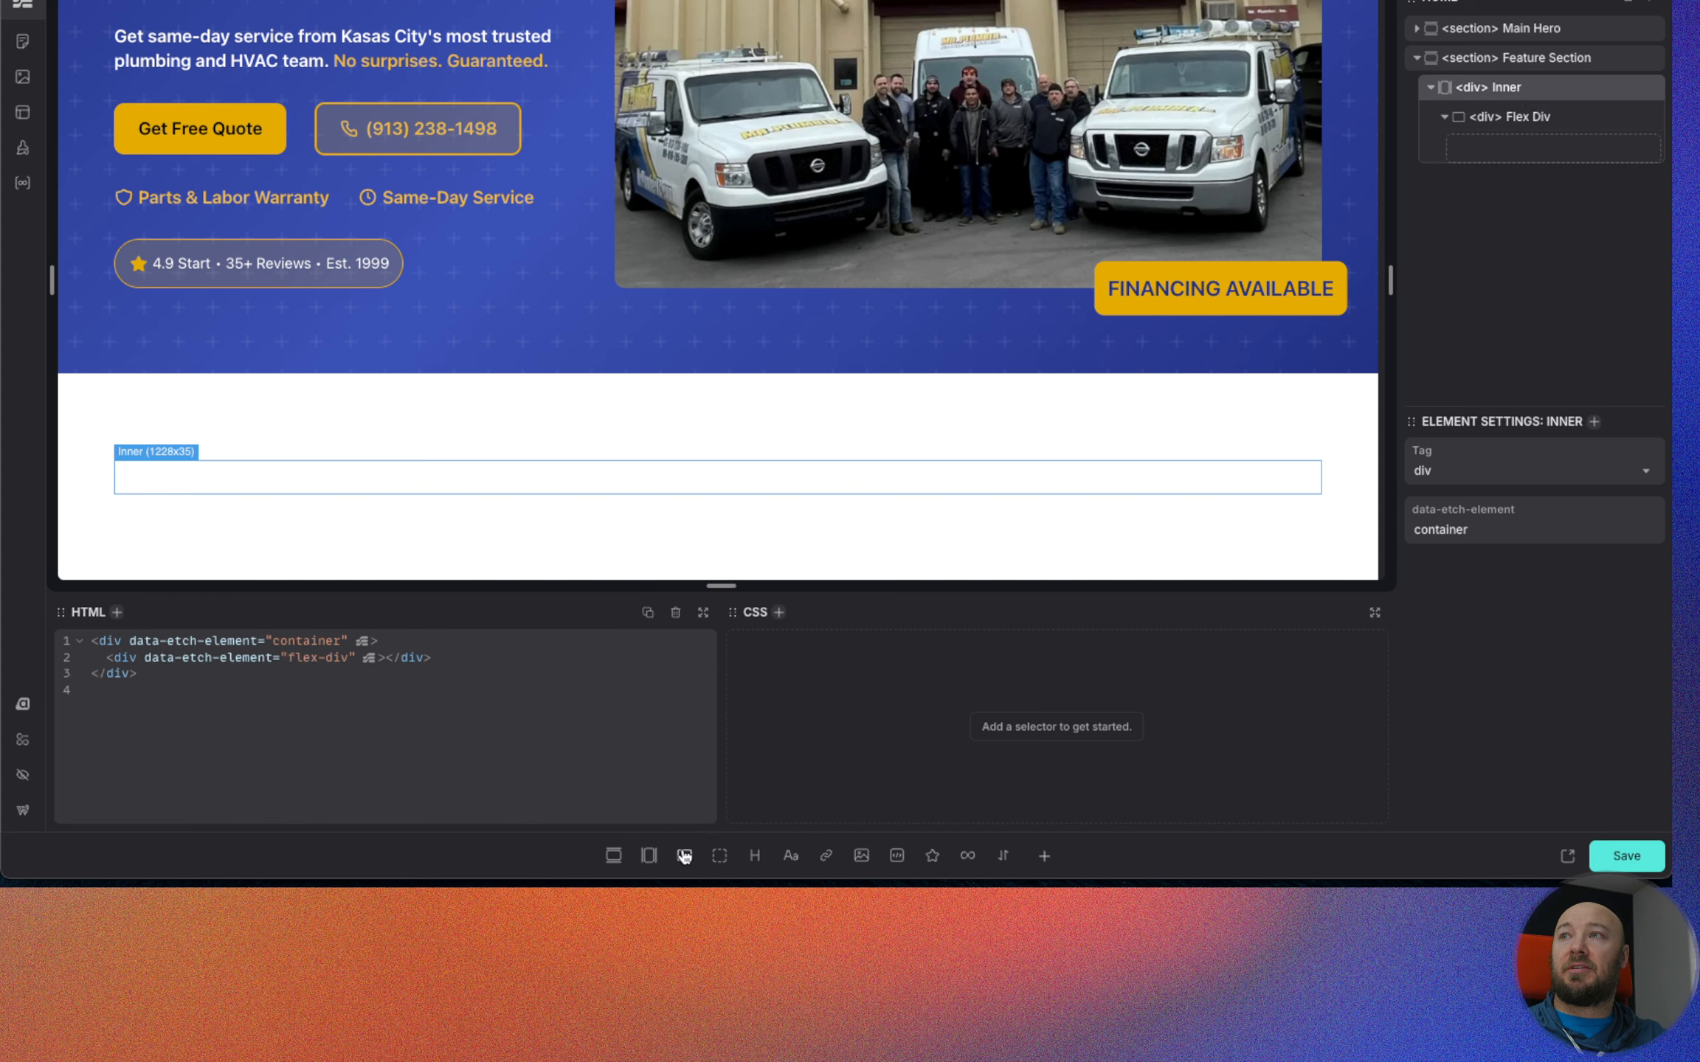
double_click(1521, 125)
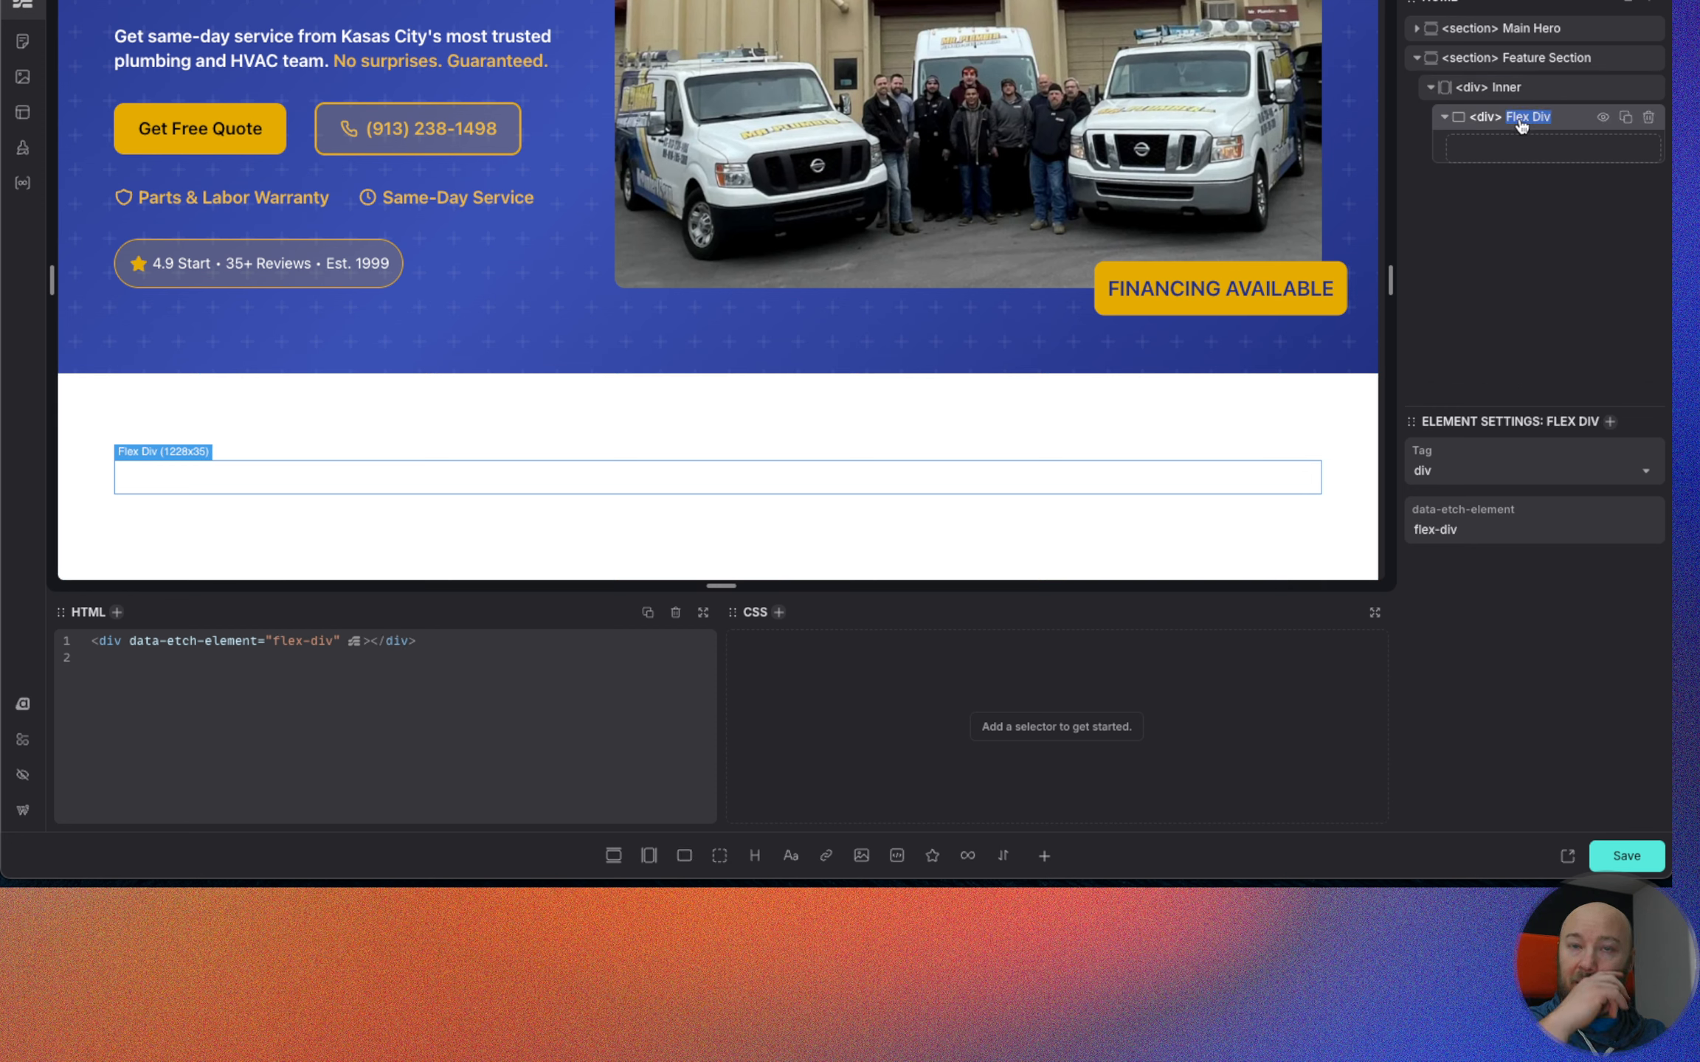
text(List)
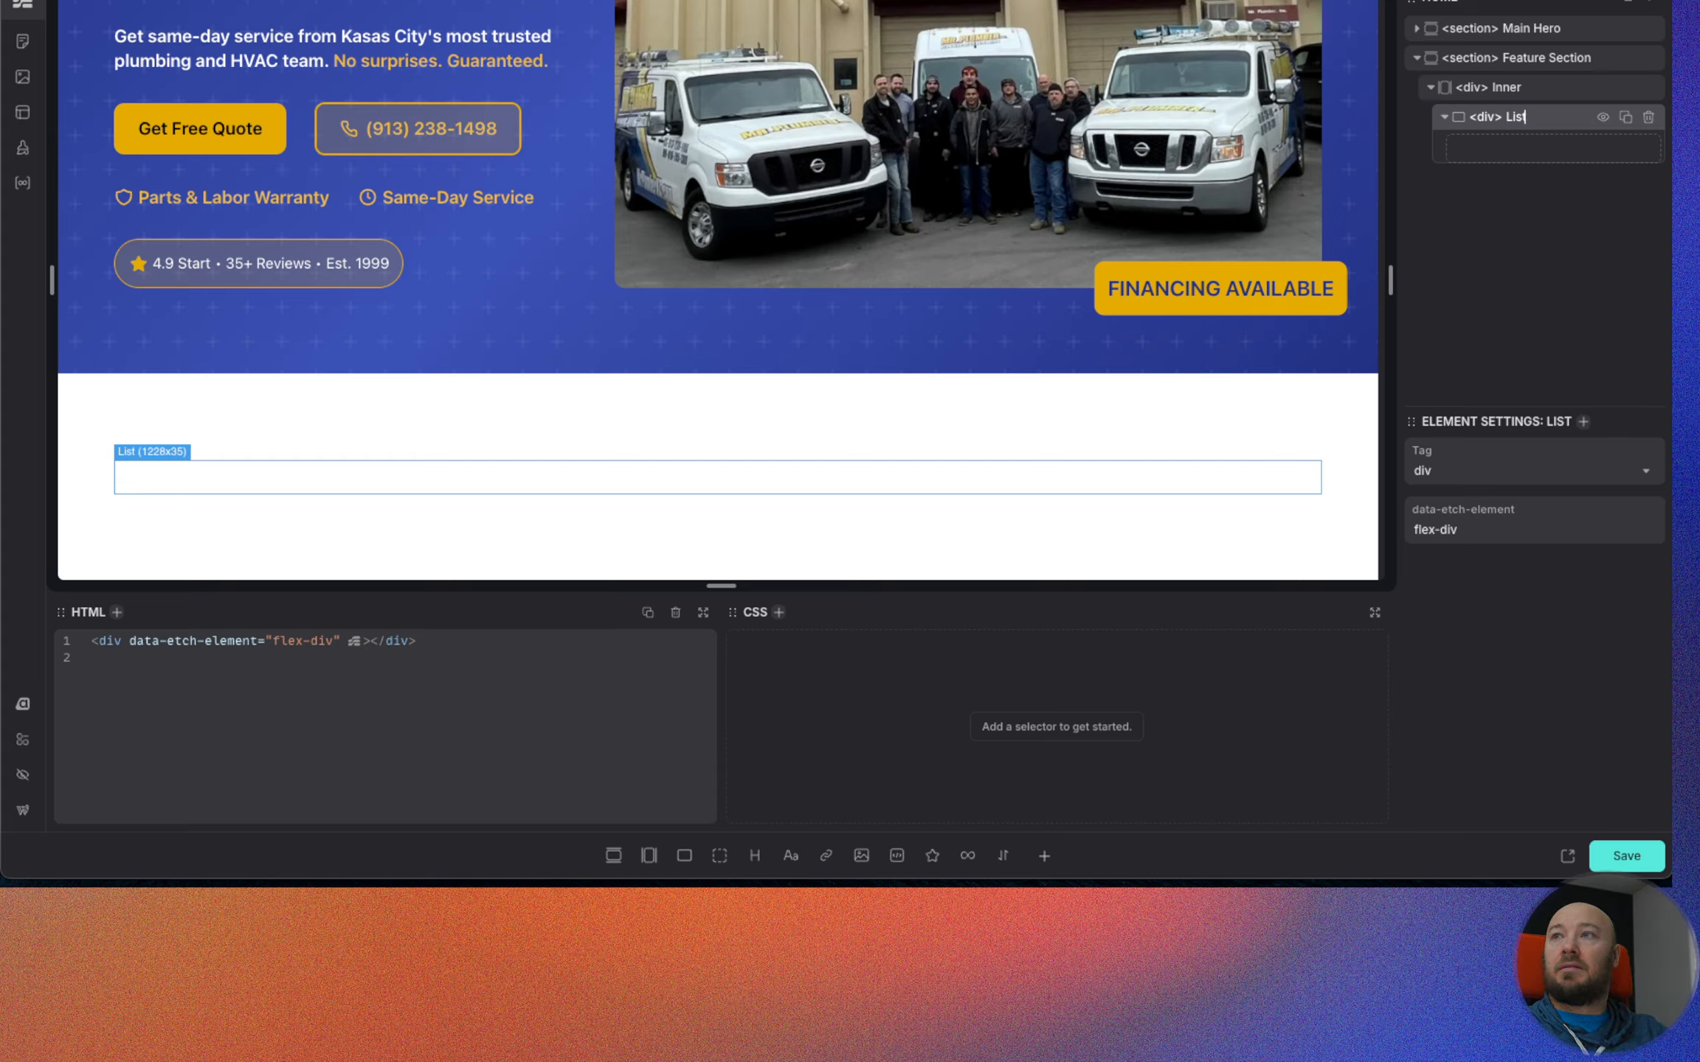
text( Wrapper)
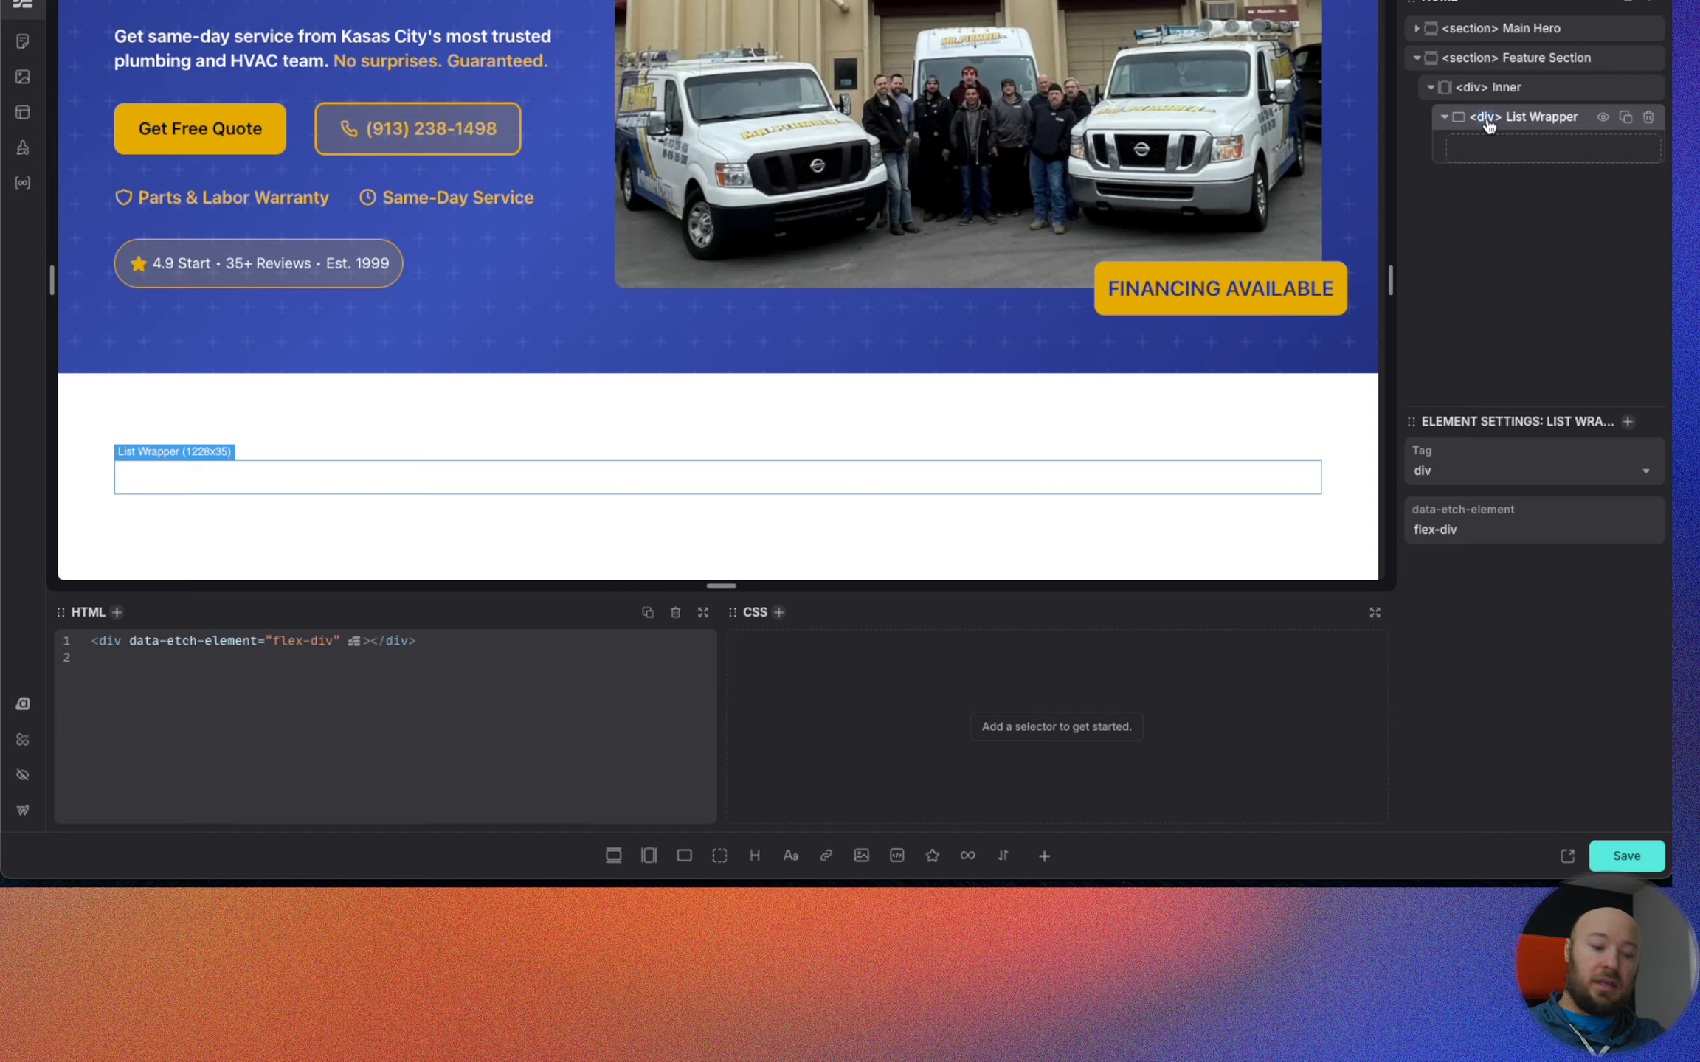
Change the List Wrapper element's tag to ul.
text(ul)
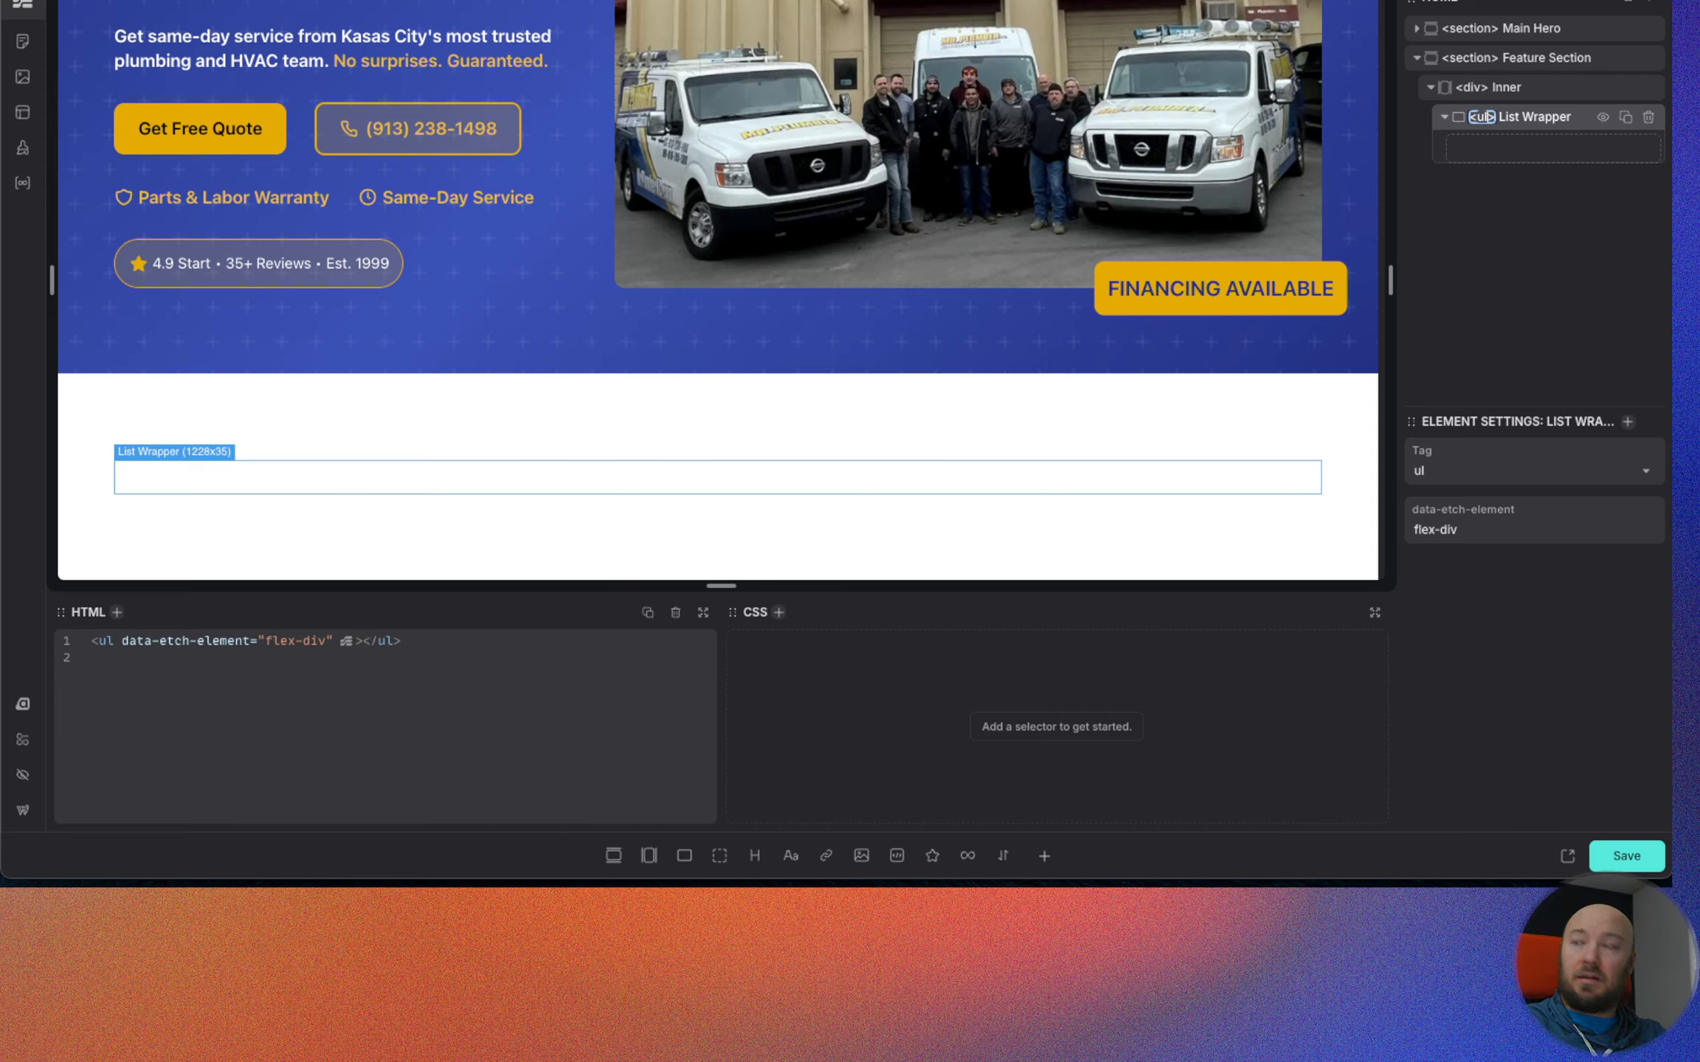
key(Return)
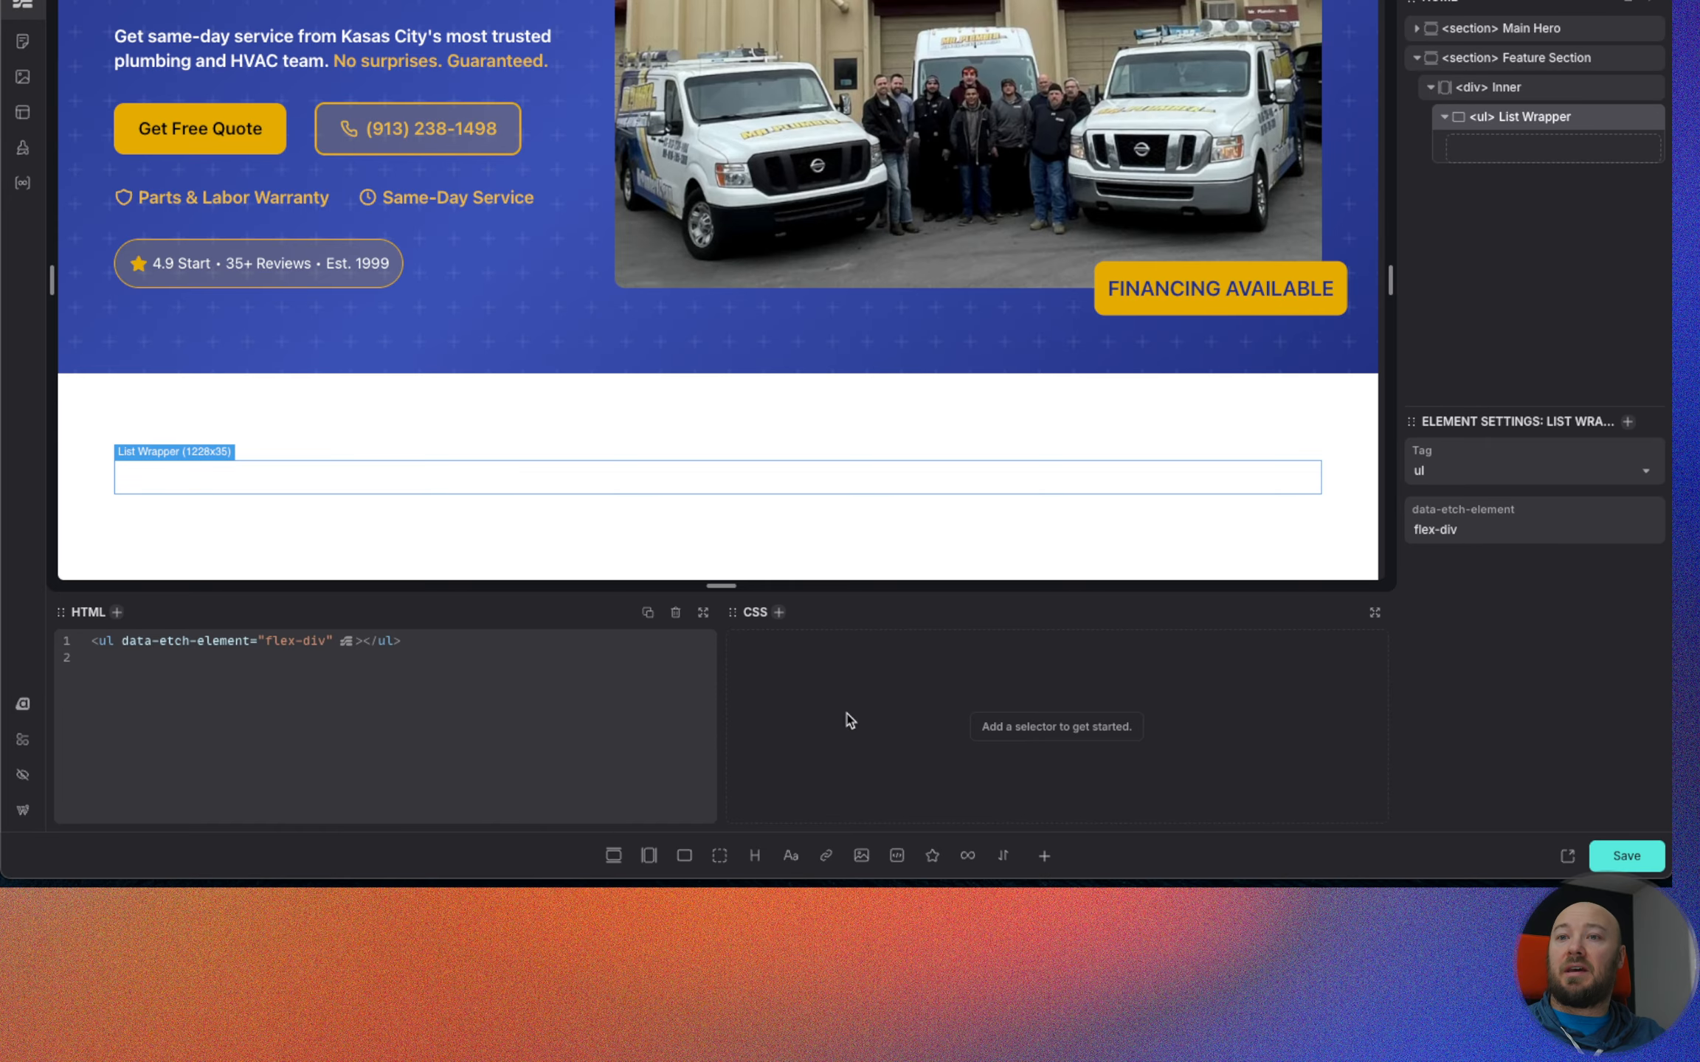
Add a plain div inside List Wrapper and nest a flex div within it.
click(720, 860)
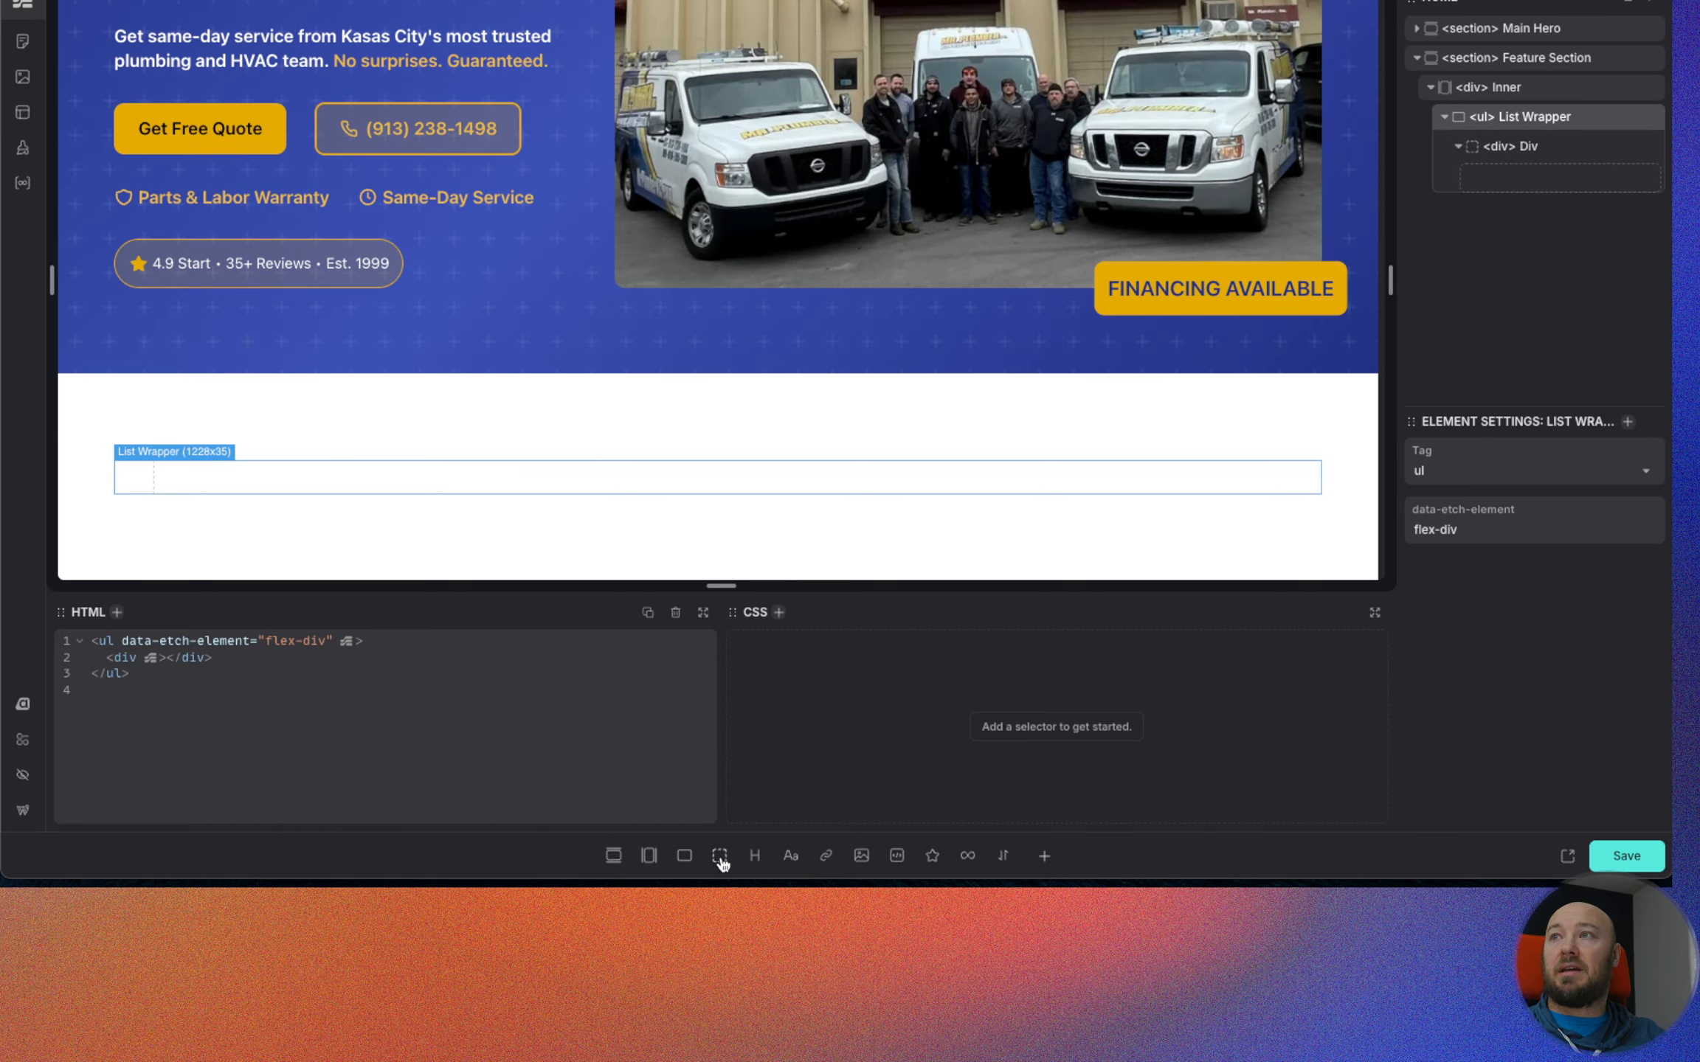
click(1624, 146)
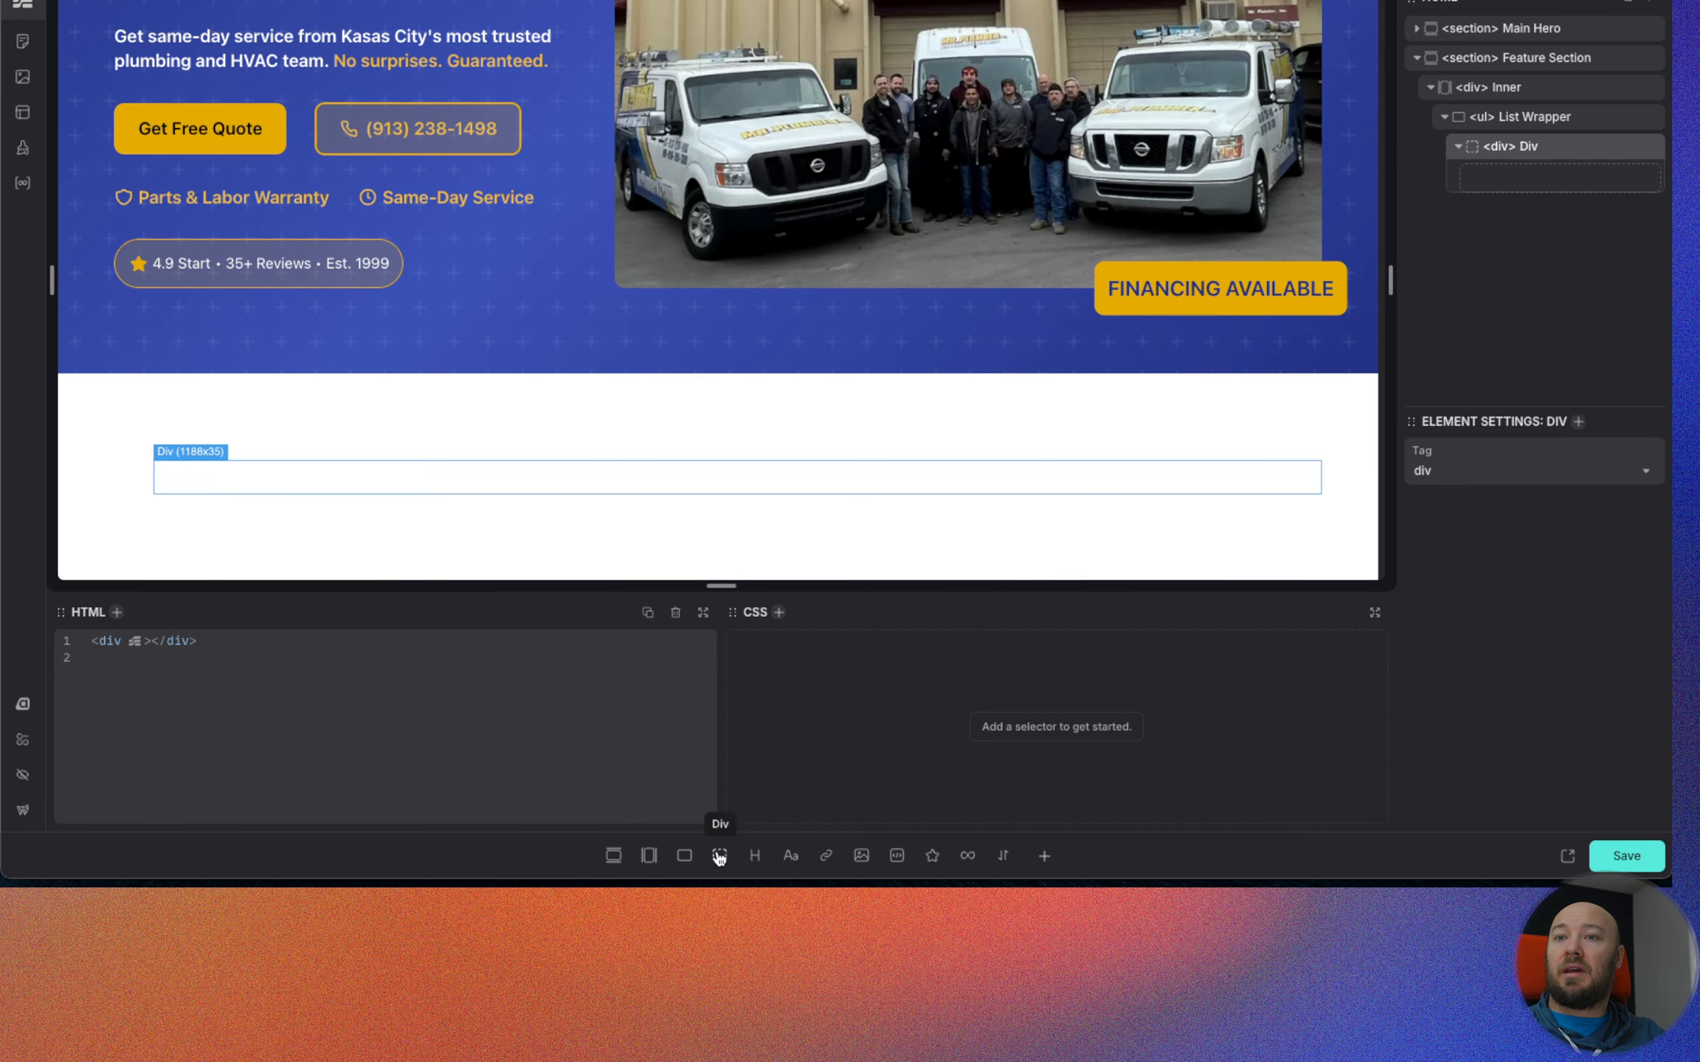
click(685, 855)
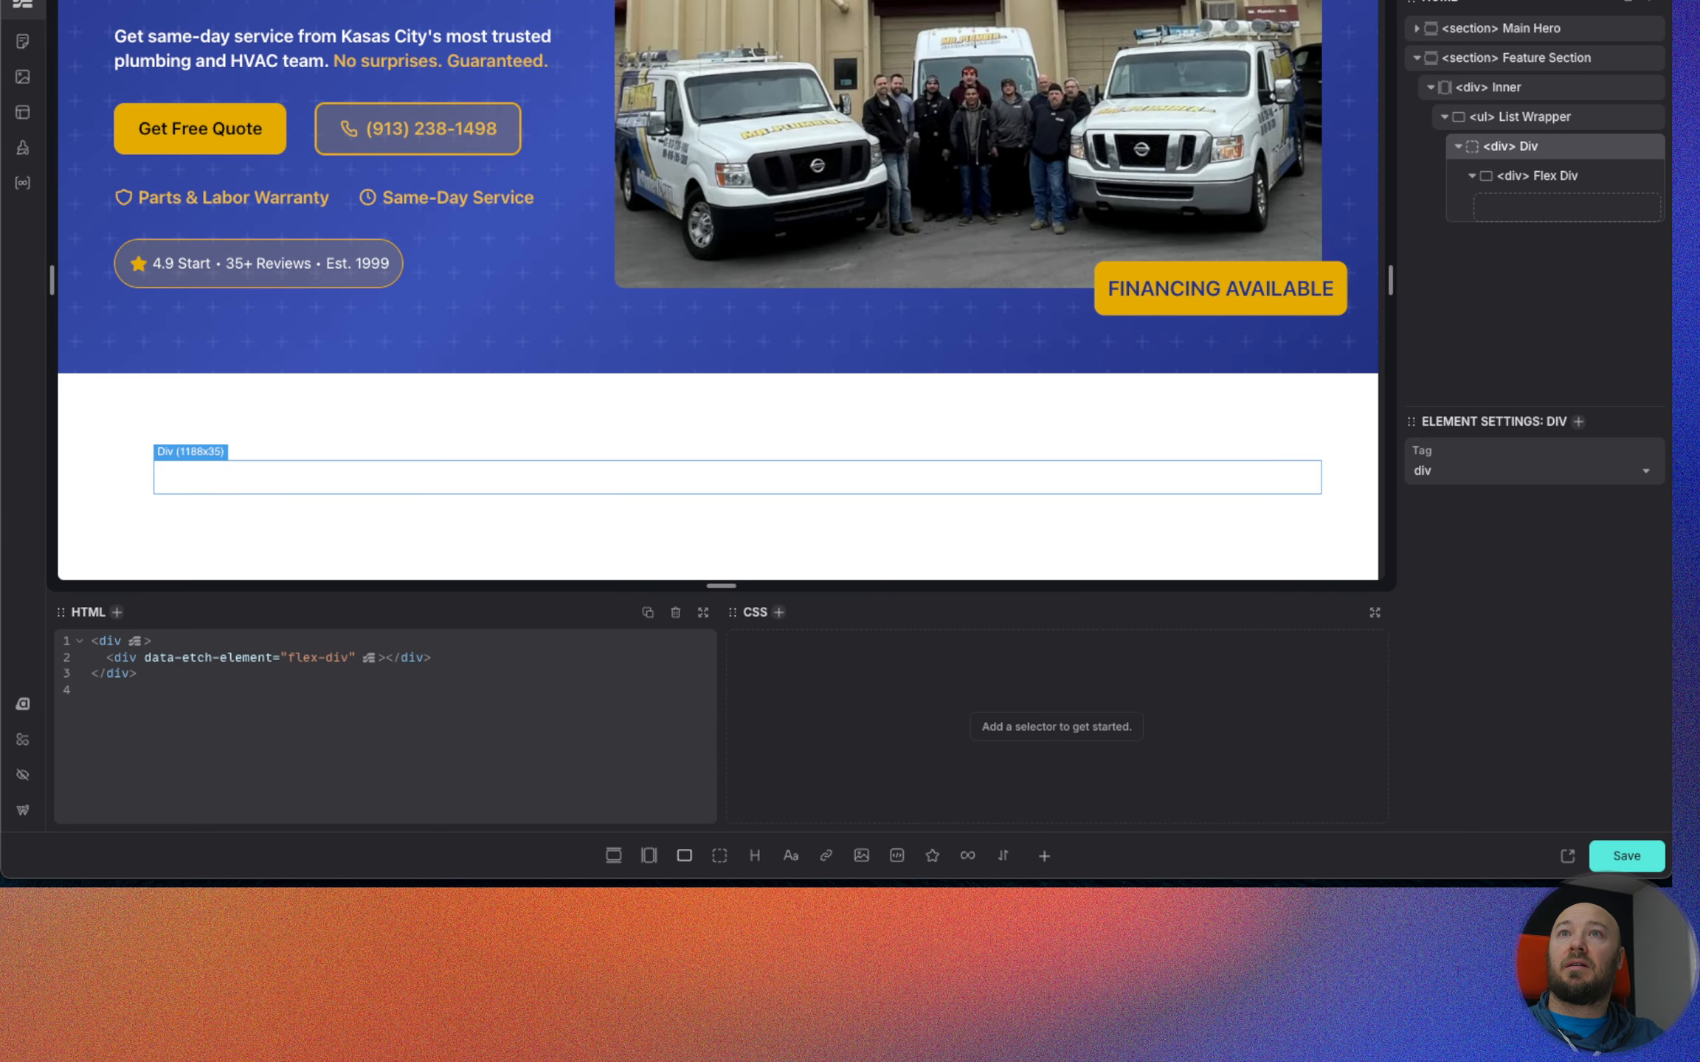
key(ctrl+Tab)
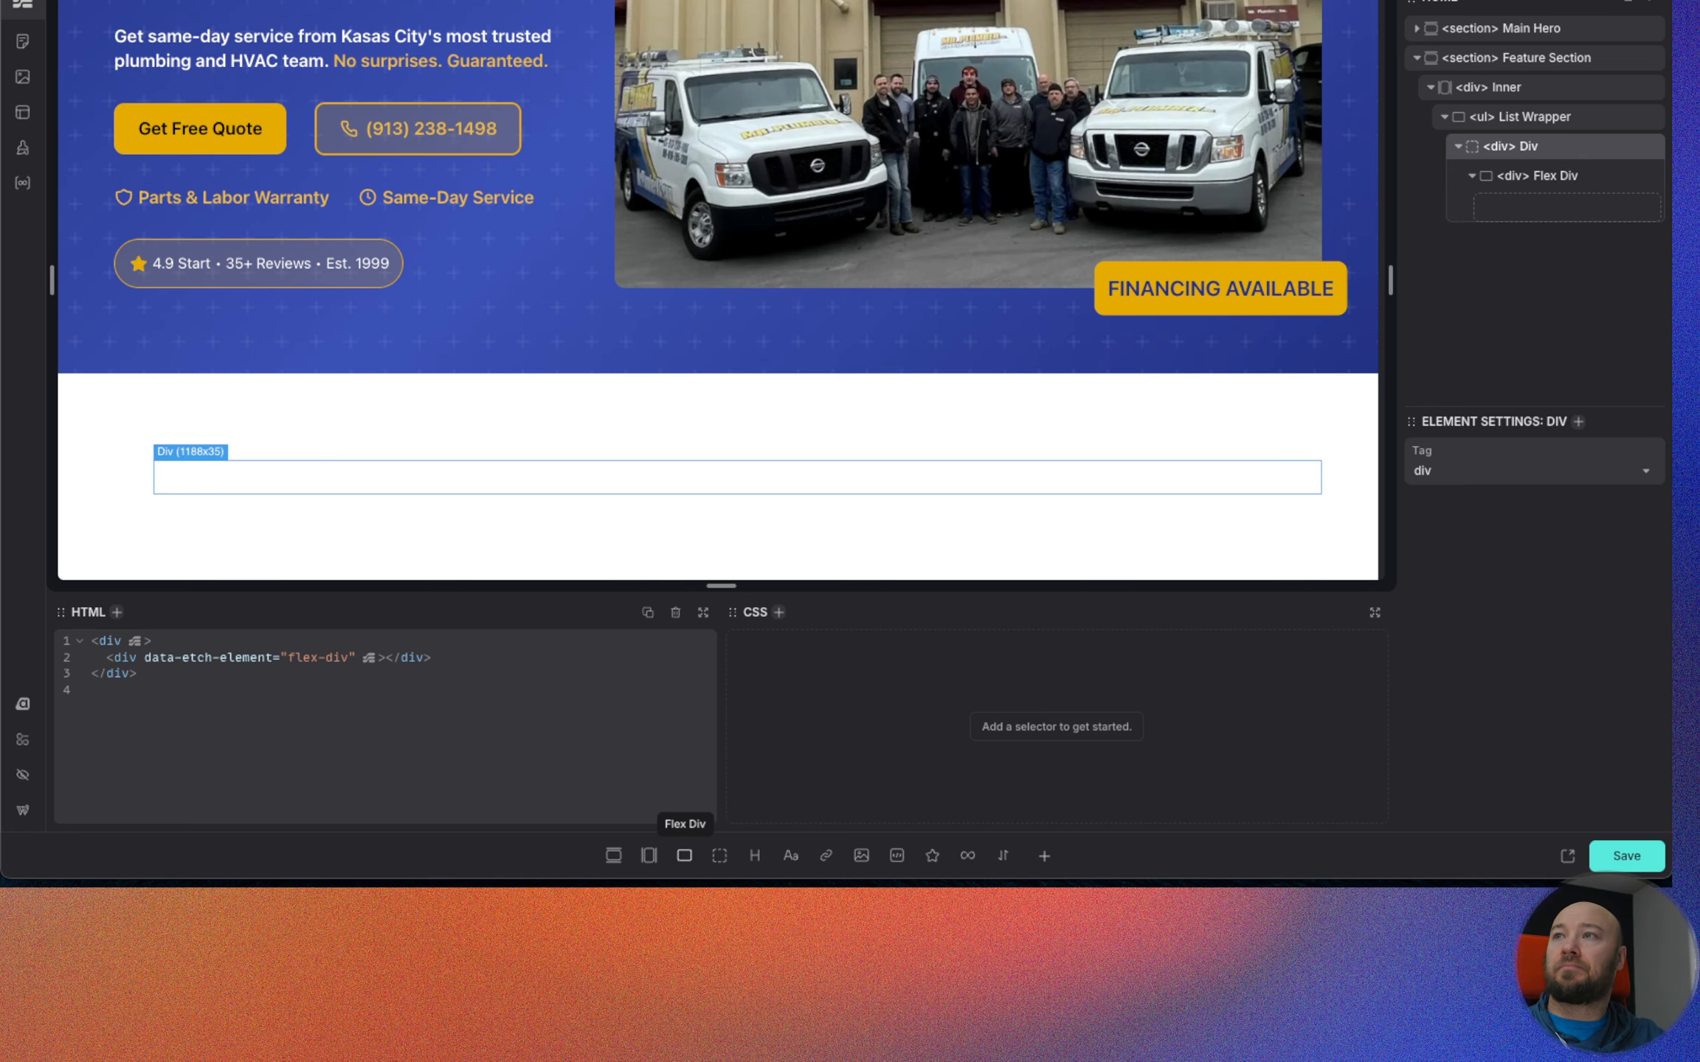
Fill the nested flex div with a heading, a text paragraph and a div containing an SVG element.
click(1544, 177)
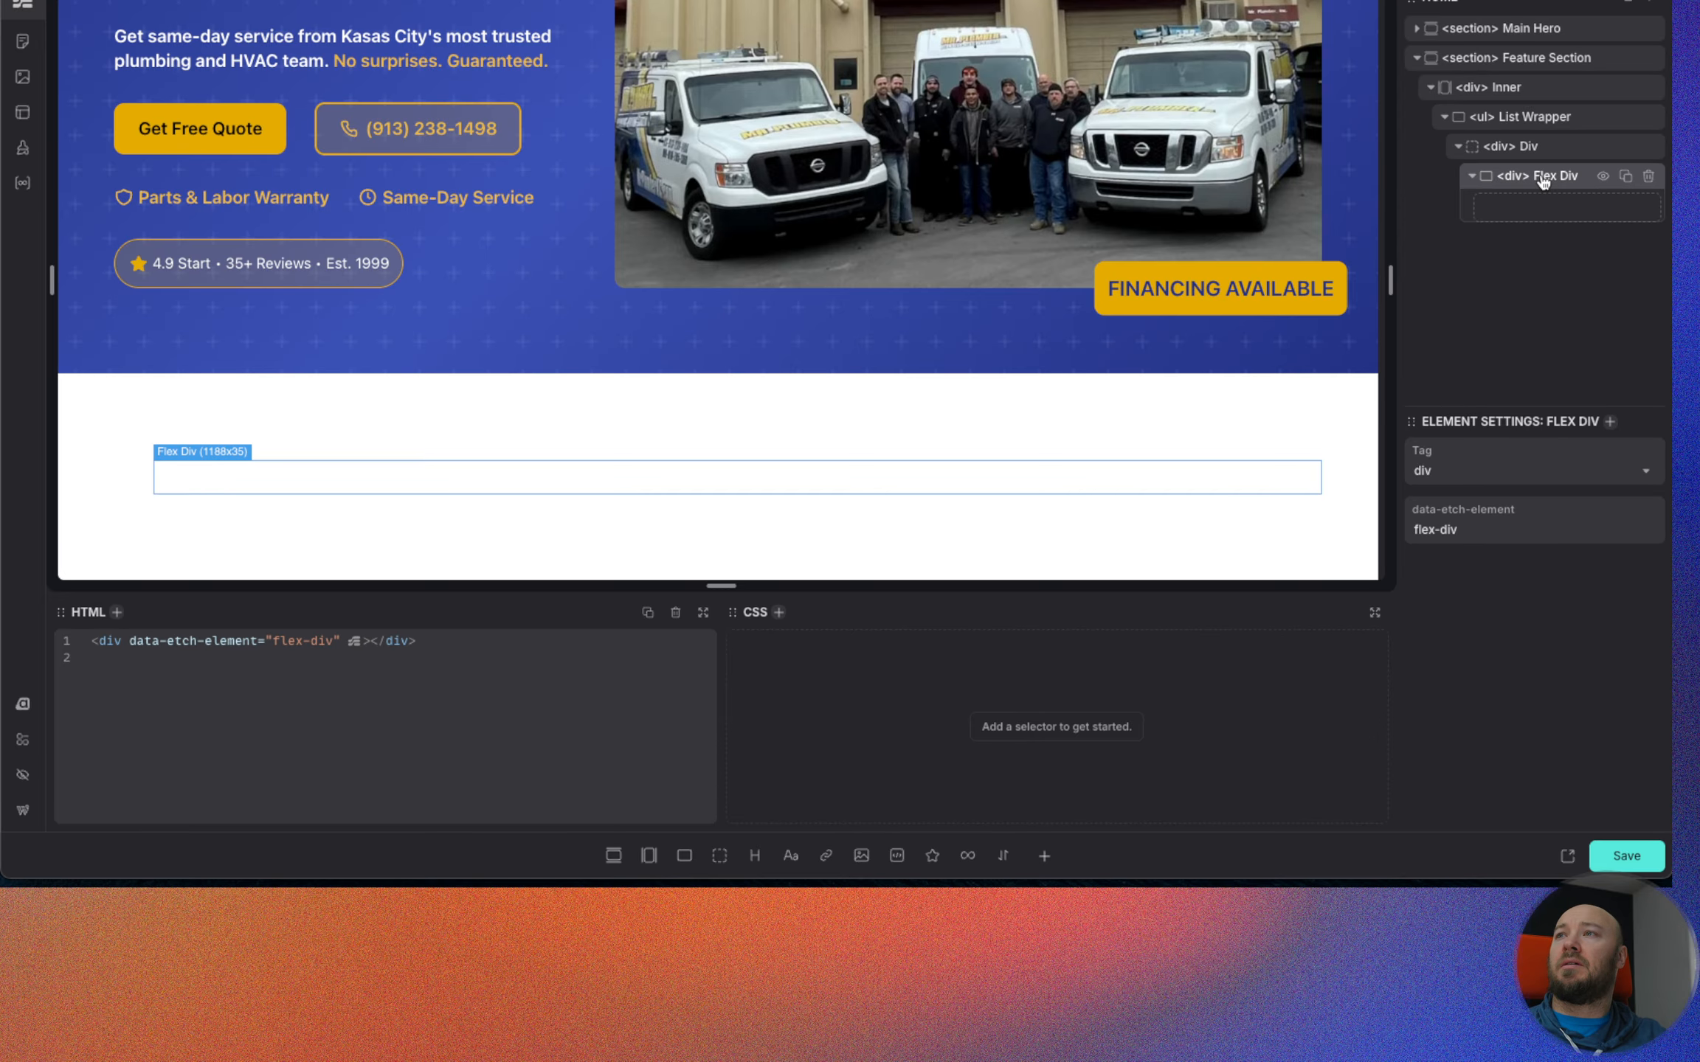
click(755, 856)
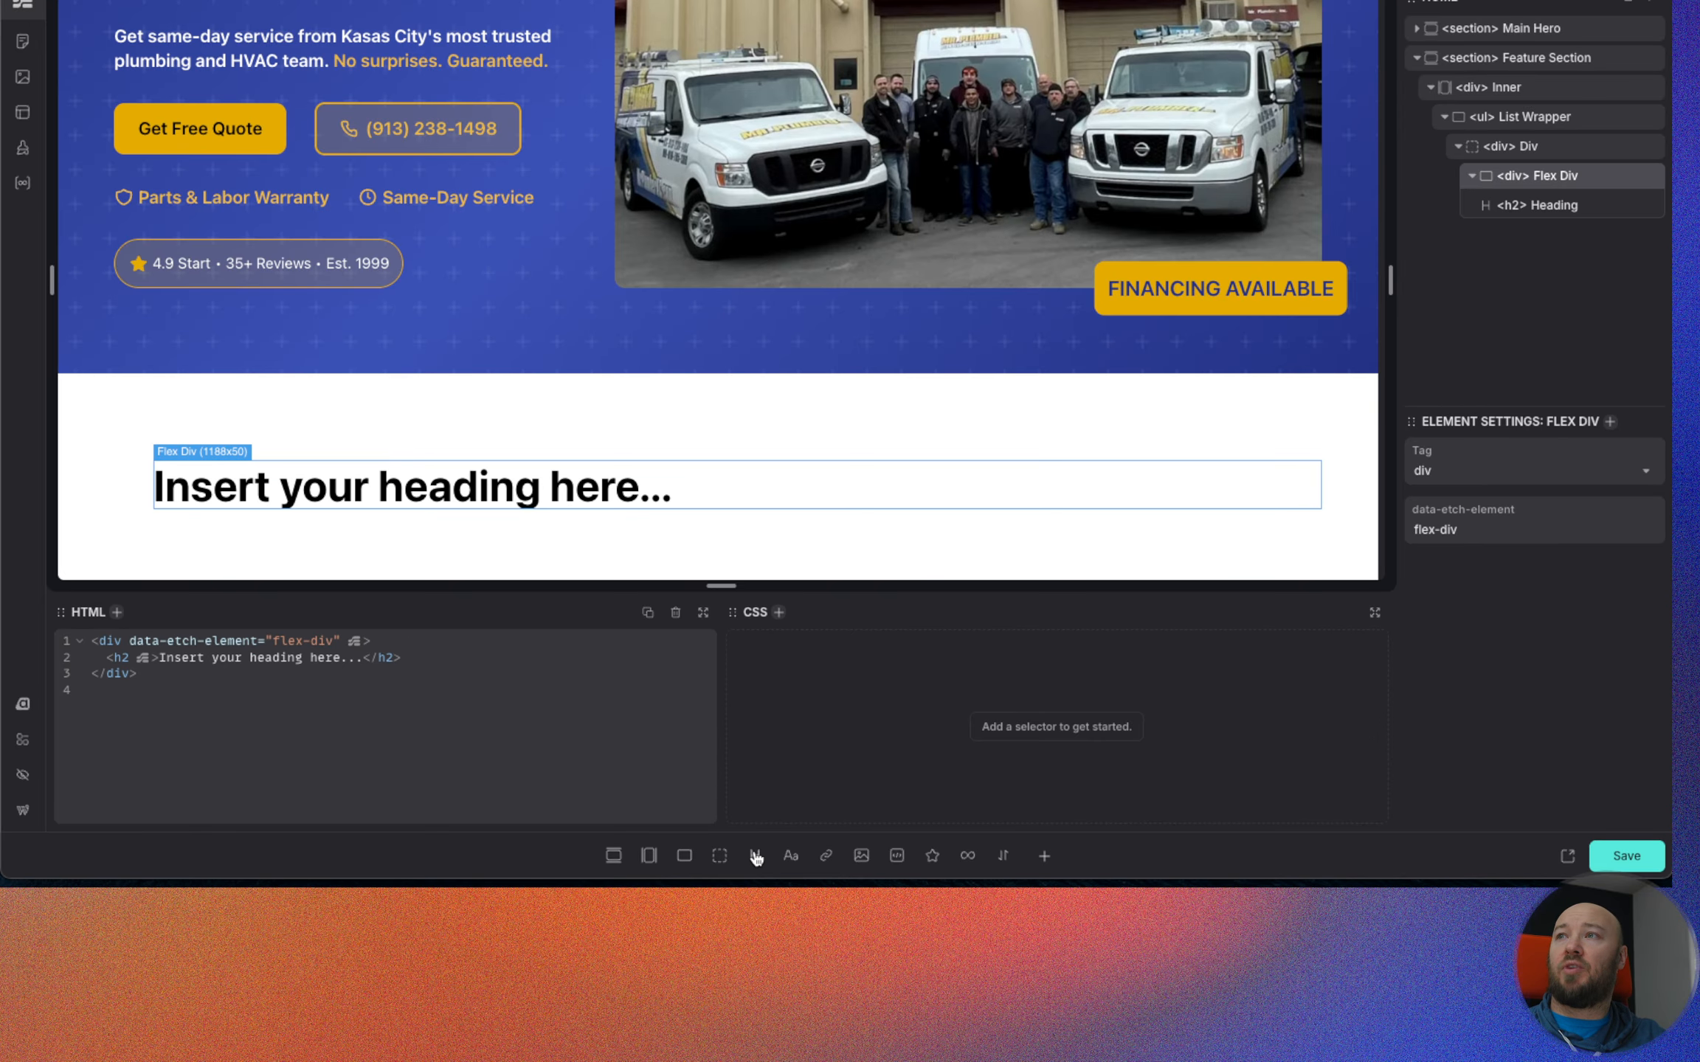
click(790, 856)
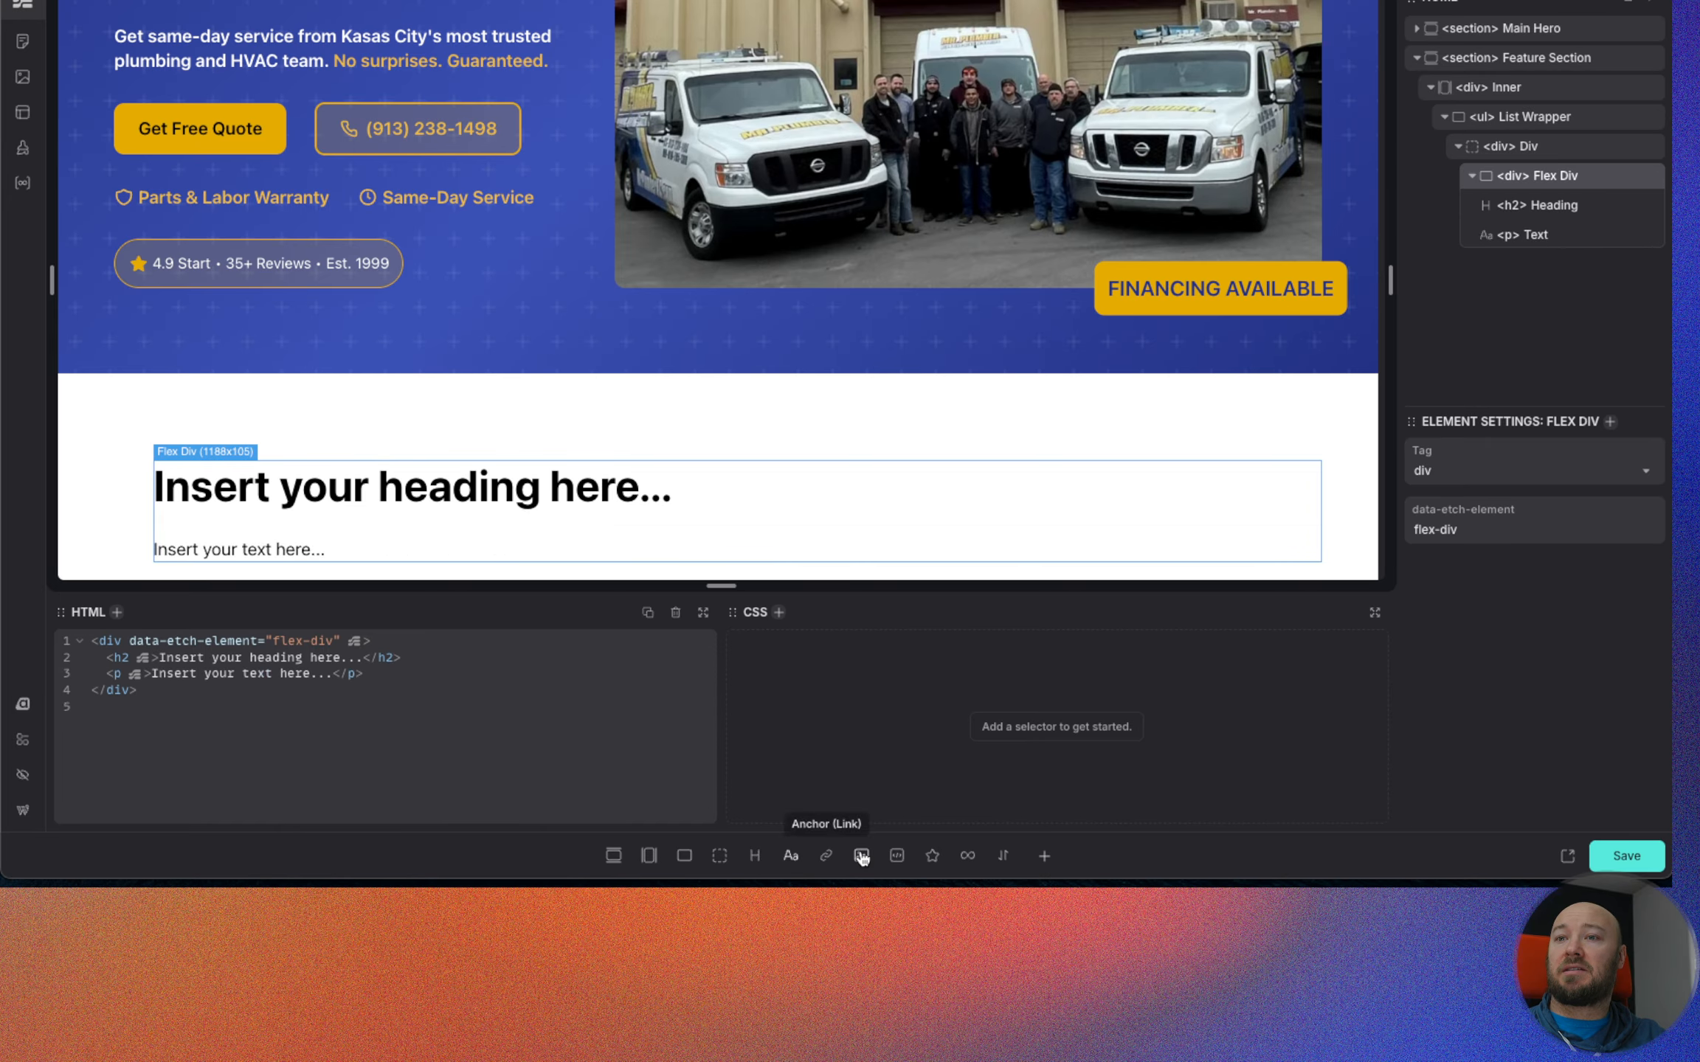
click(730, 856)
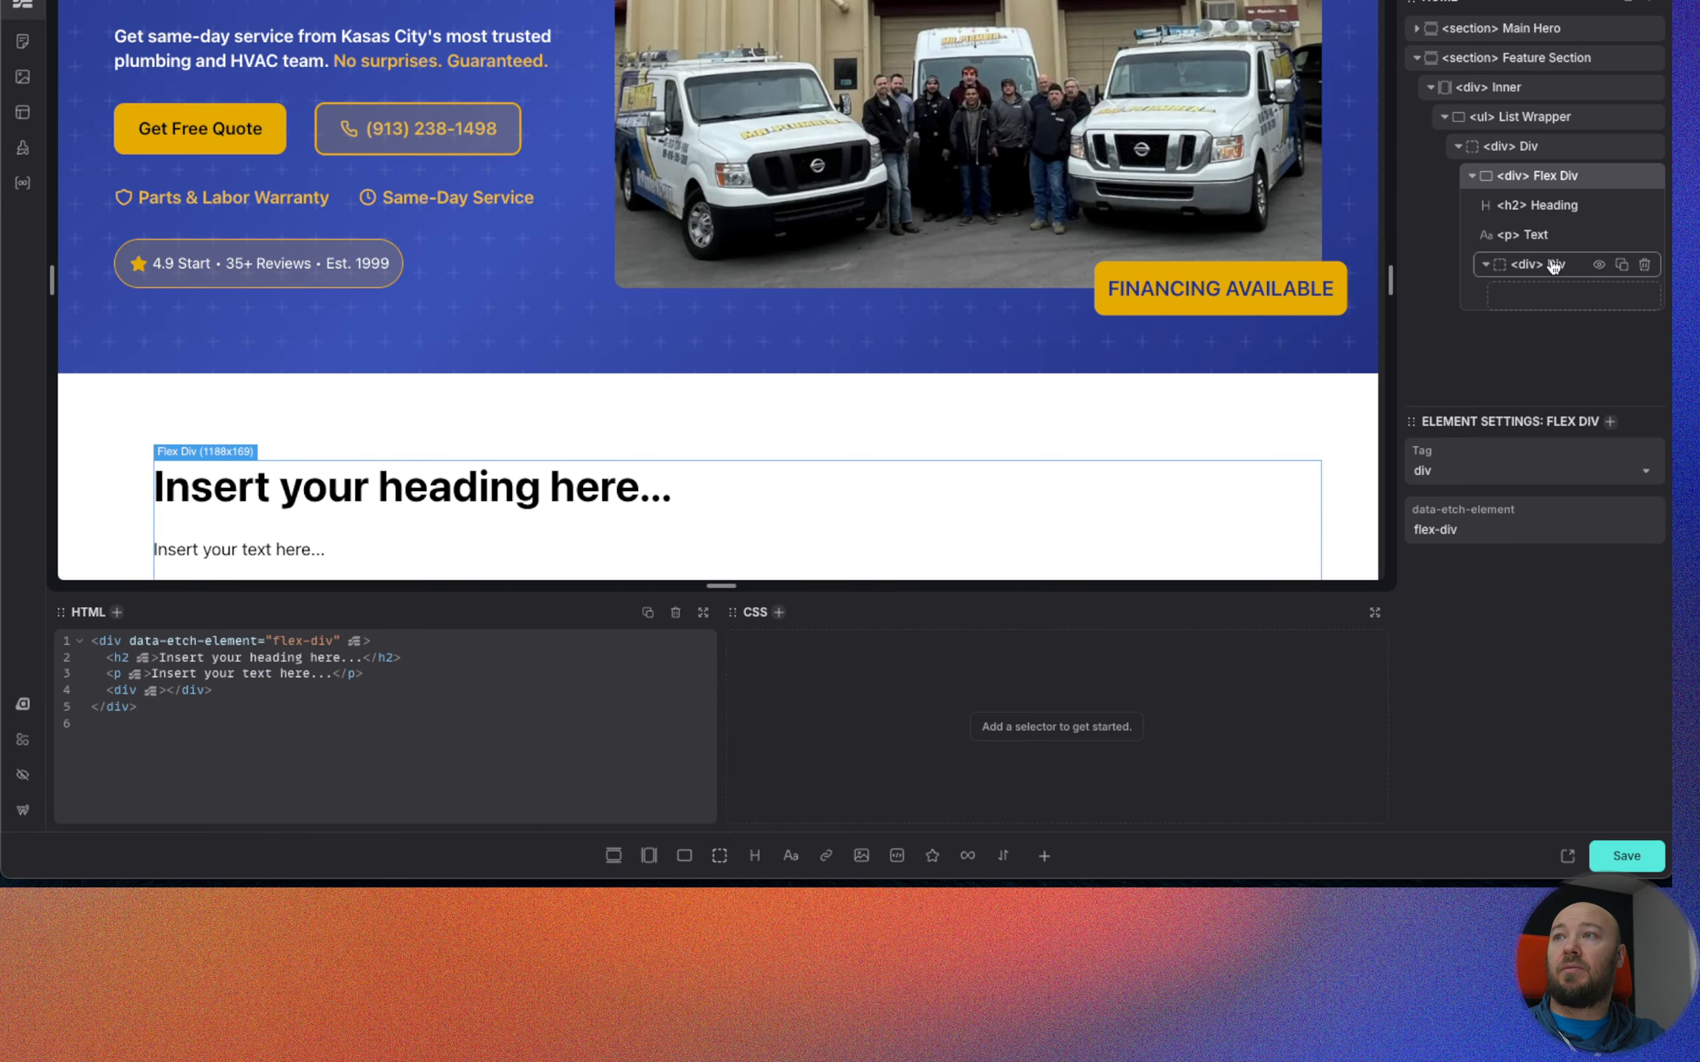
click(932, 856)
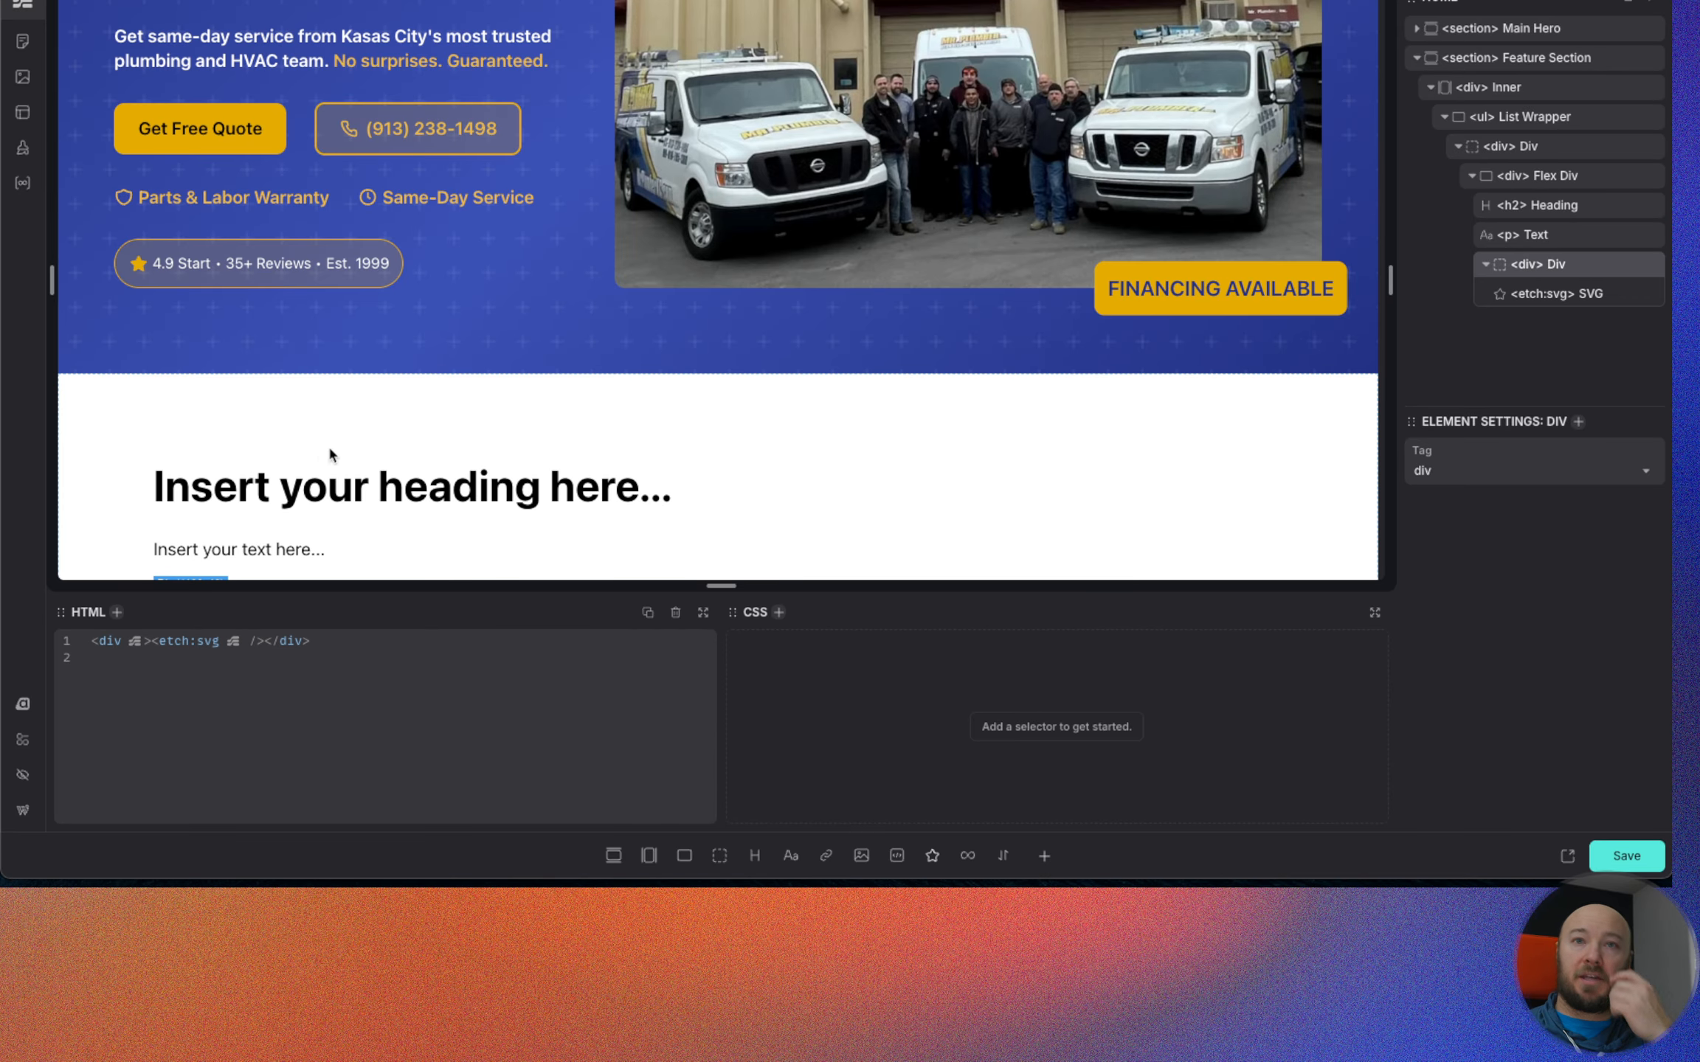
Change the tag of the heading in the flex div to h3.
scroll(328, 457, down, 1)
scroll(328, 466, down, 3)
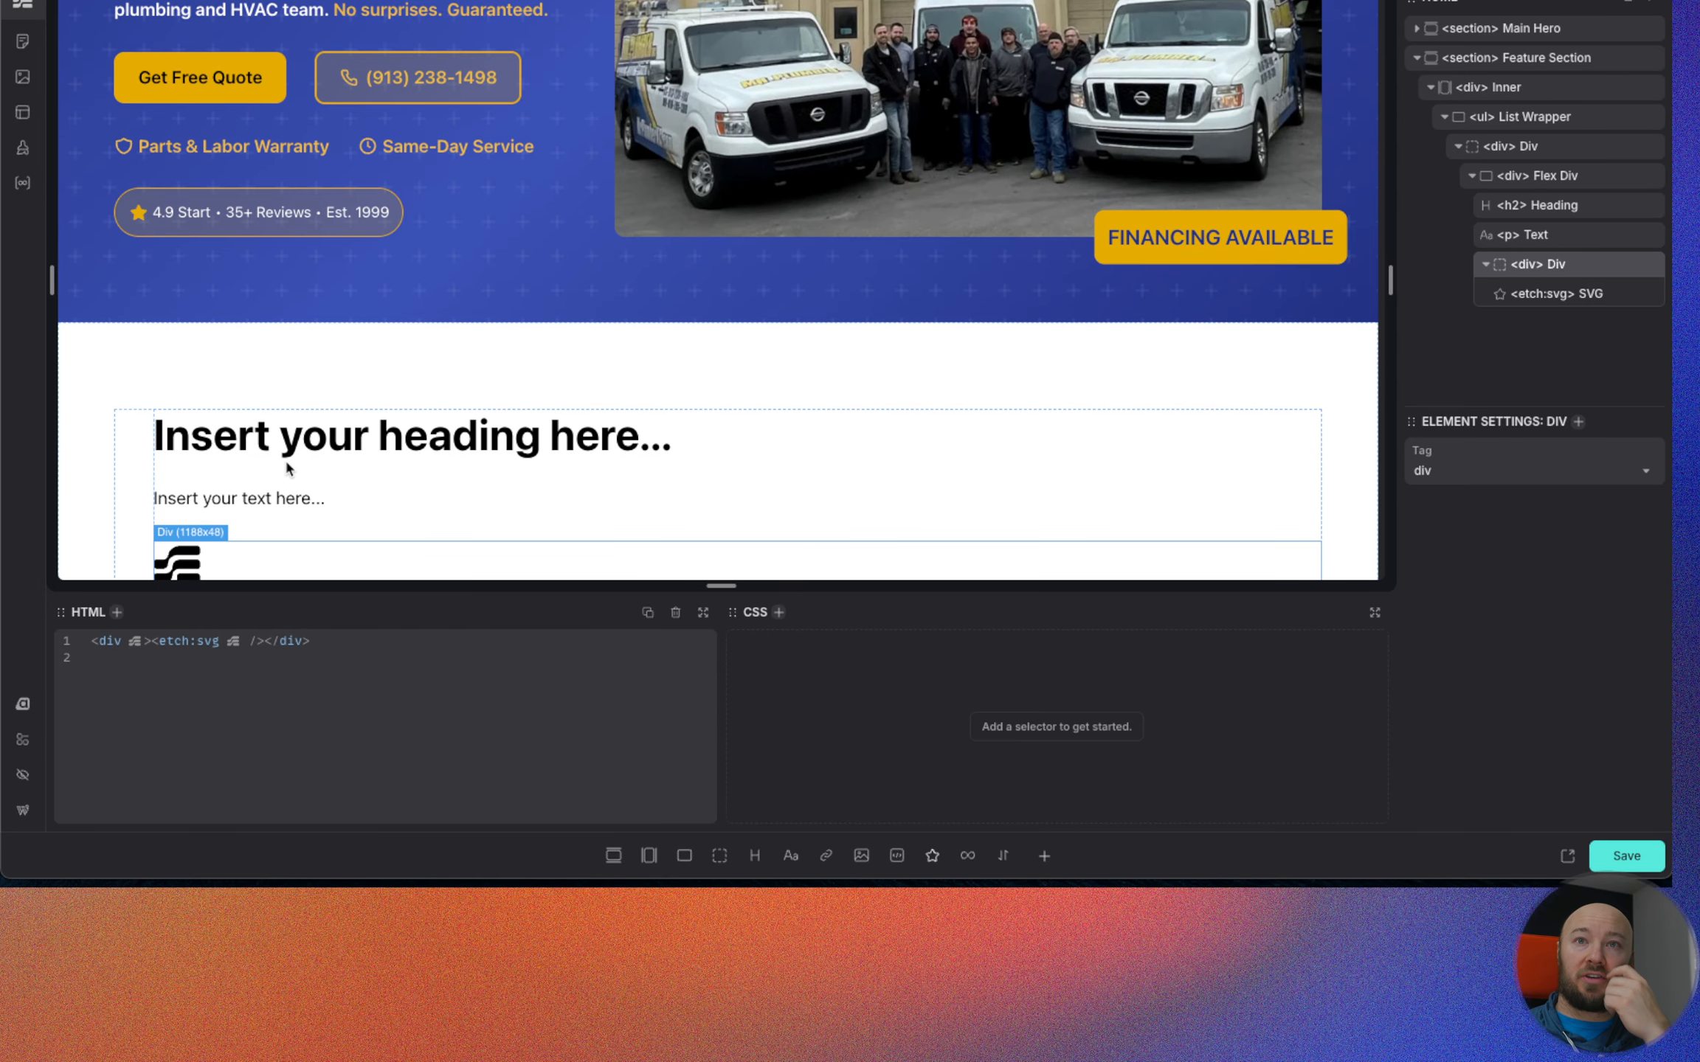
scroll(286, 458, down, 1)
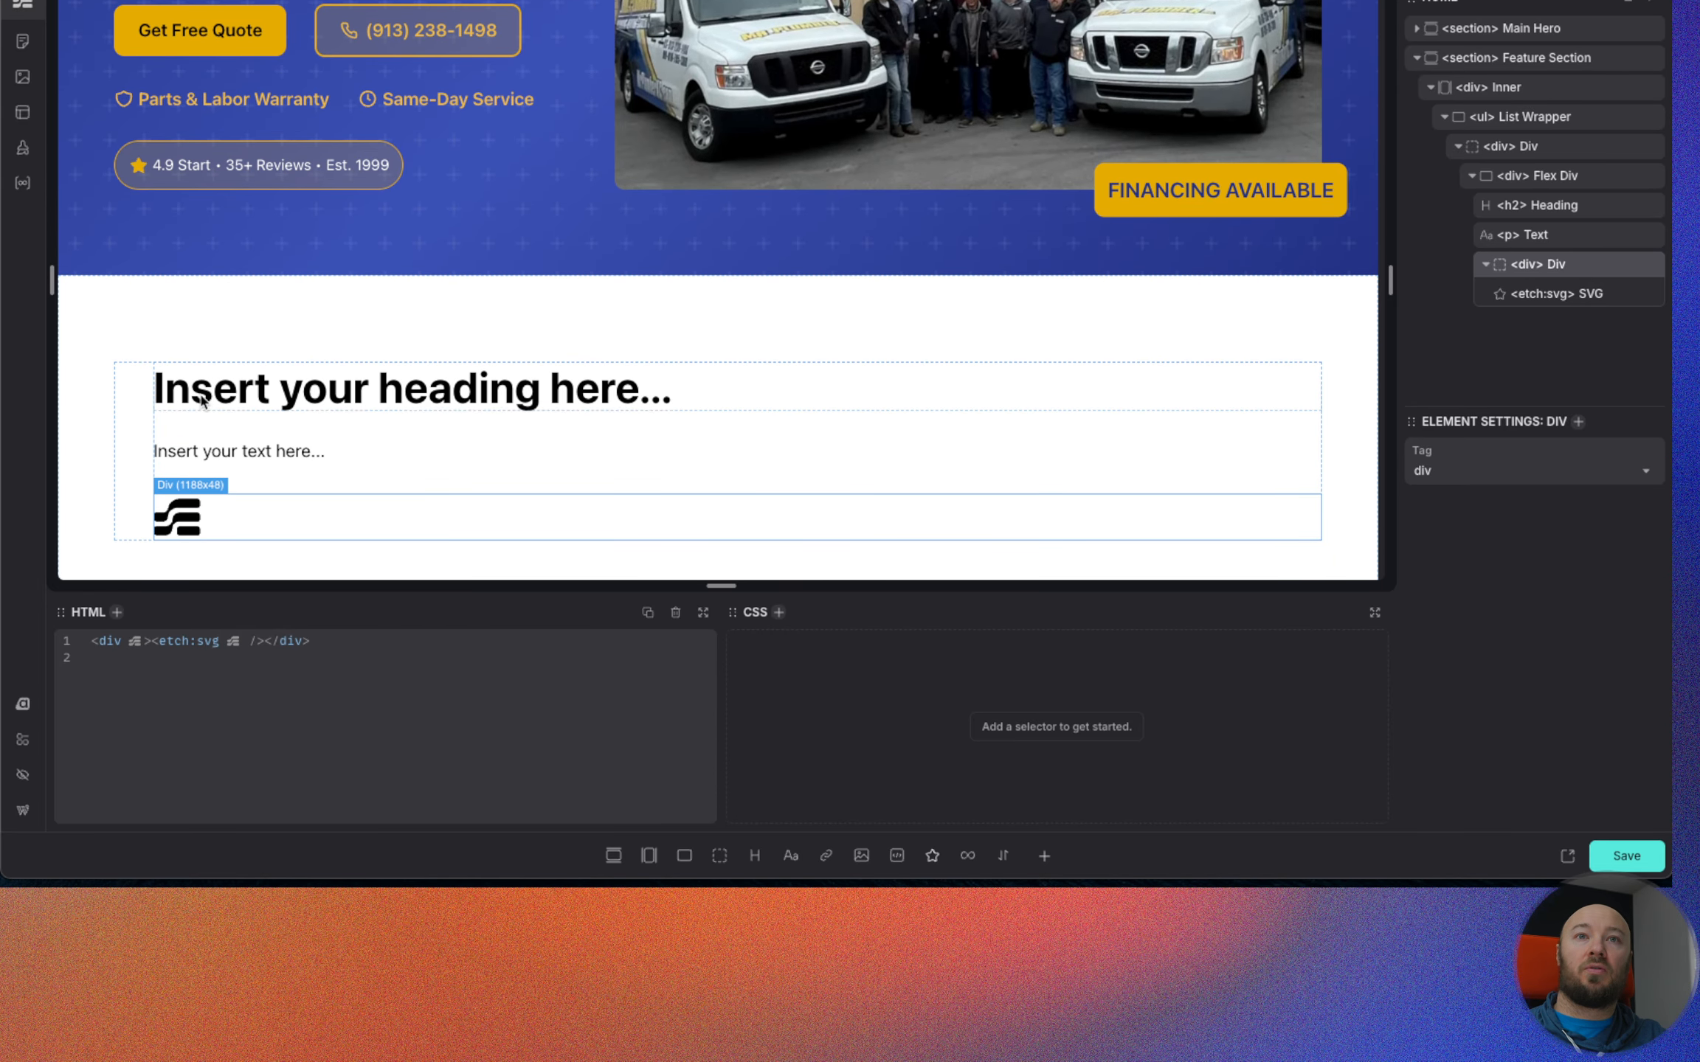
click(1515, 212)
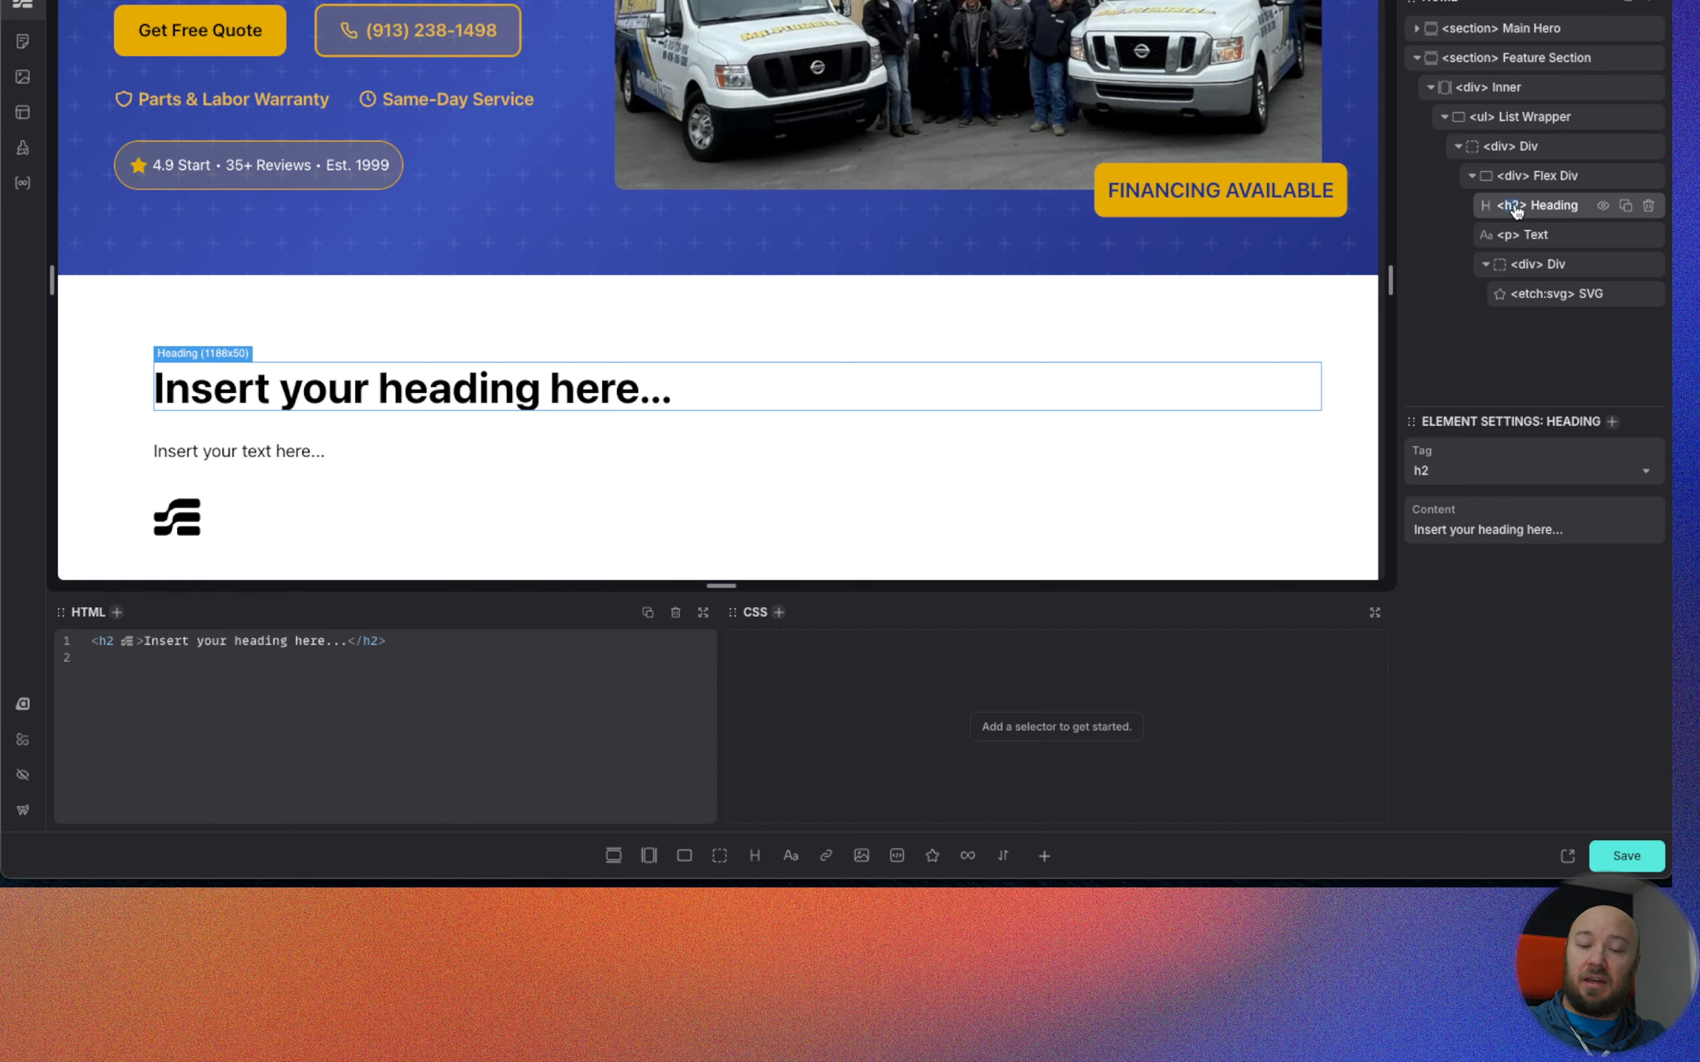
text(h3)
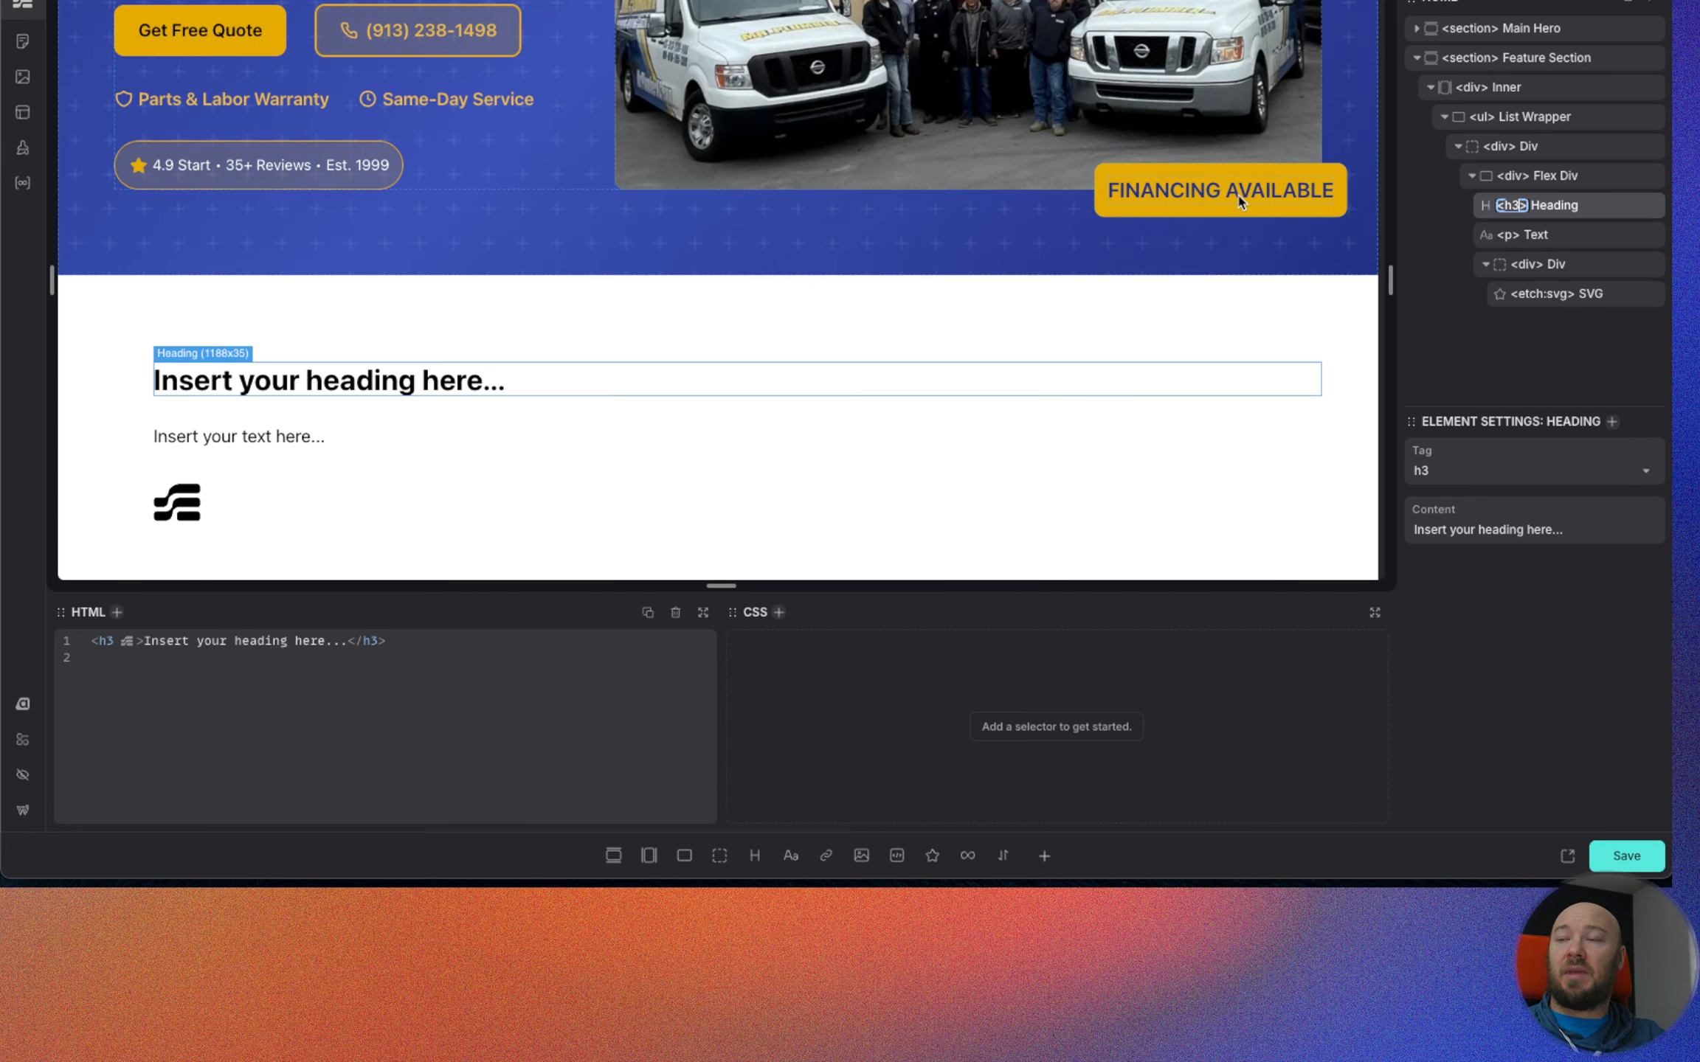
Rename the div directly inside List Wrapper as List Item and change its tag to li.
double_click(1527, 147)
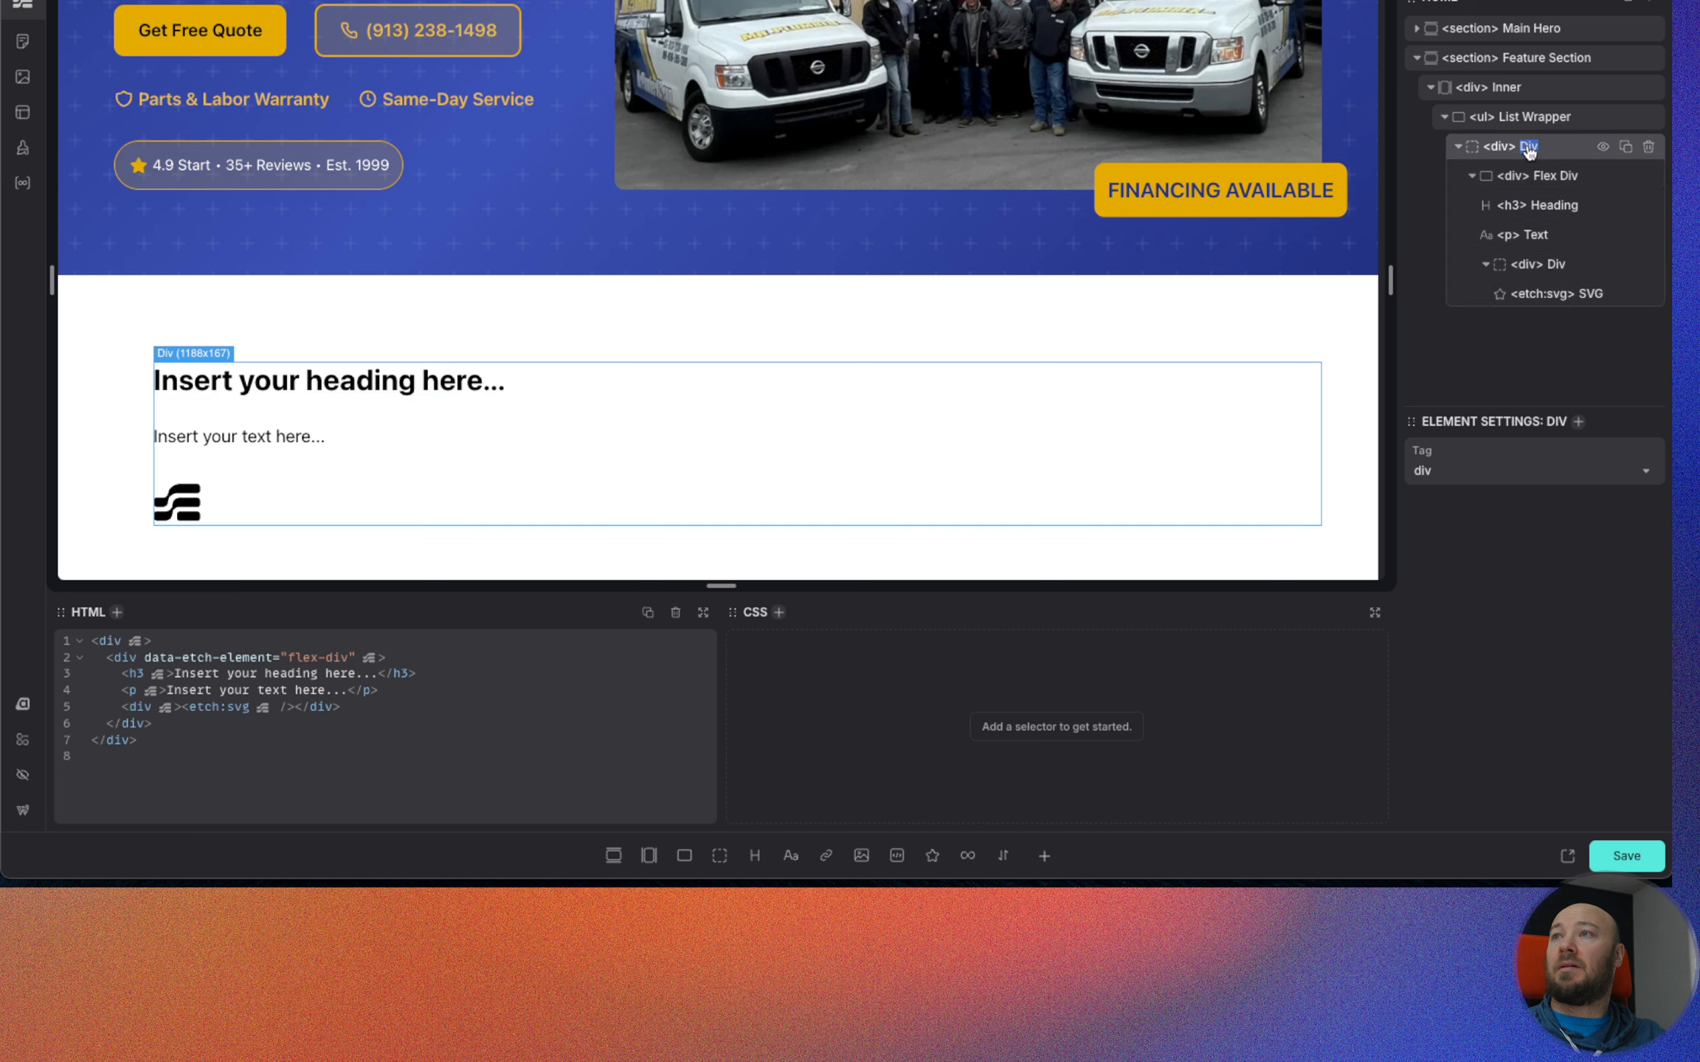
text(li)
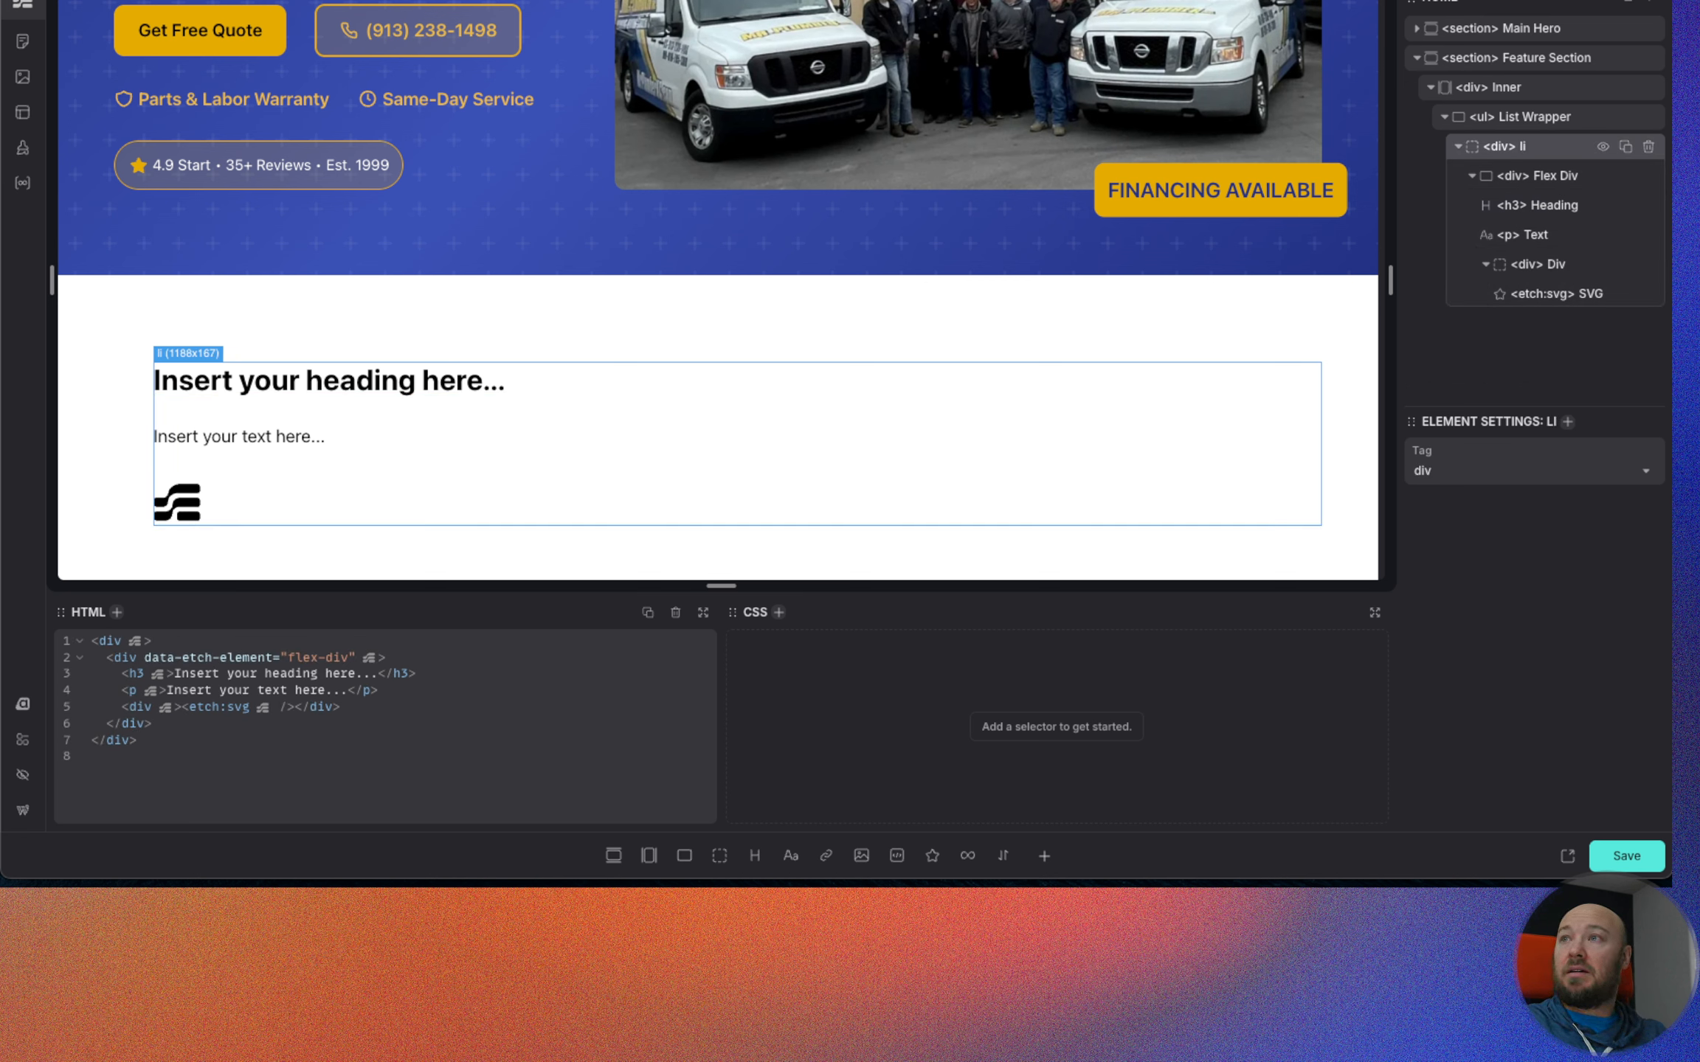
text(st)
key(BackSpace)
key(BackSpace)
key(BackSpace)
key(BackSpace)
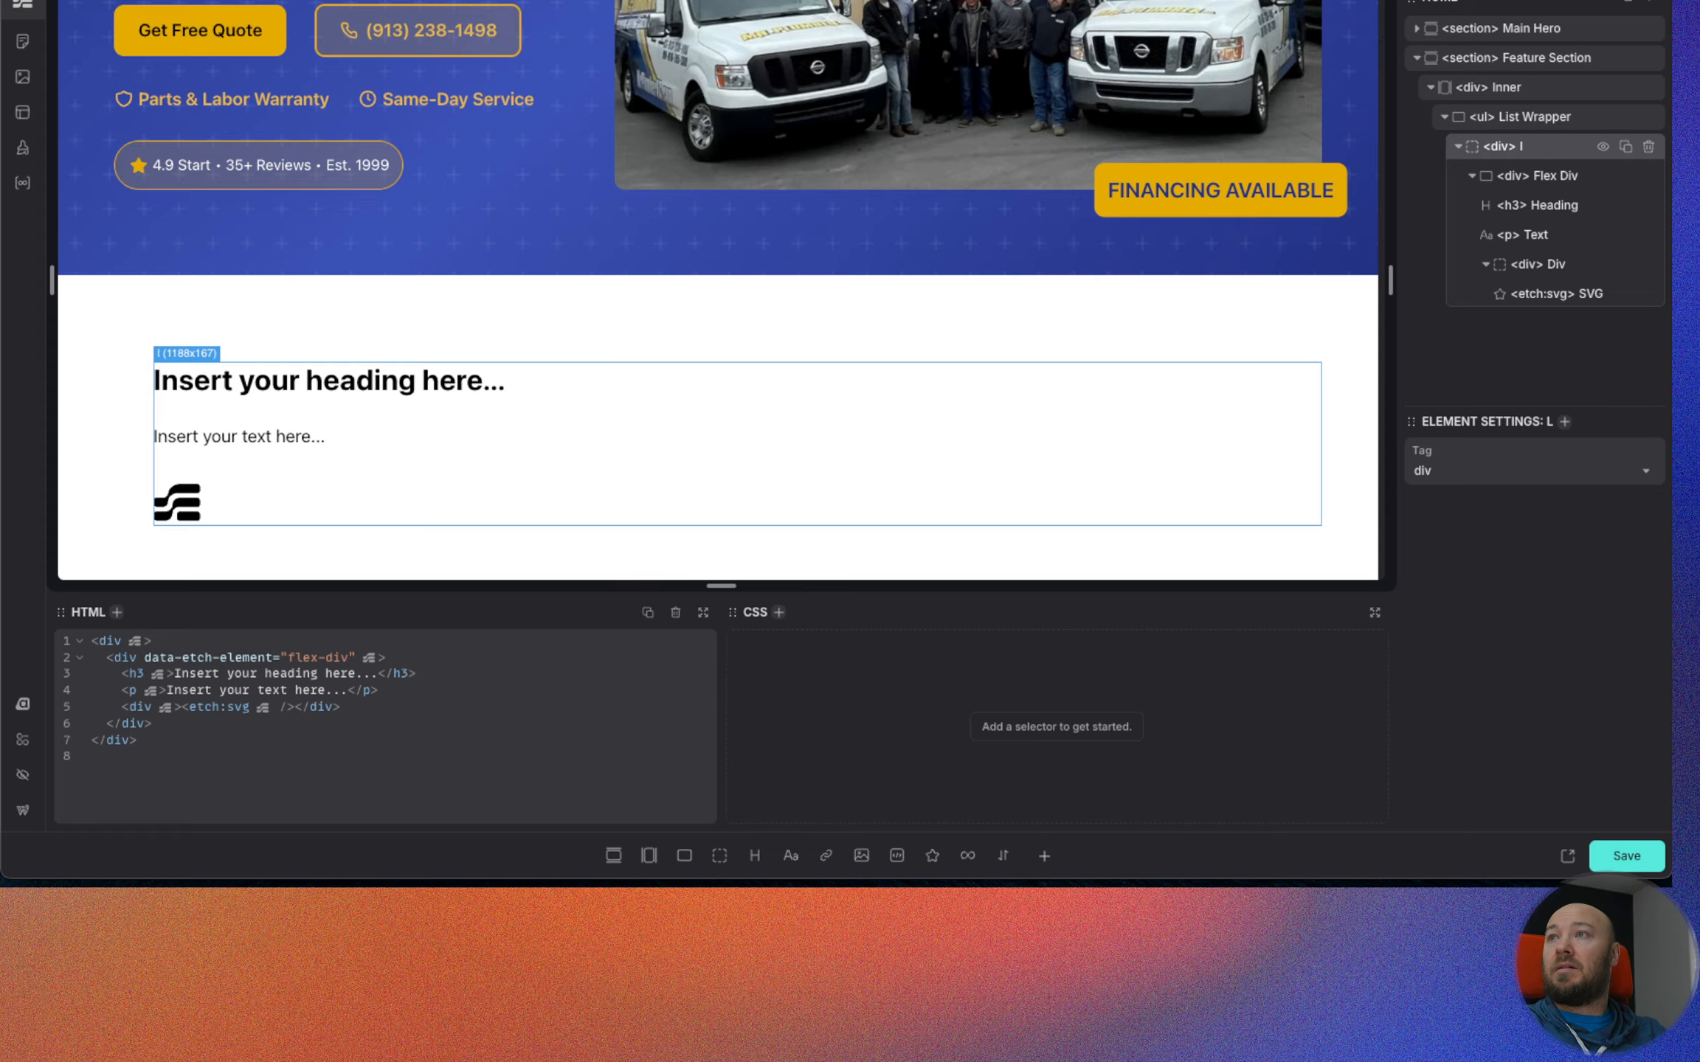
text(List Item)
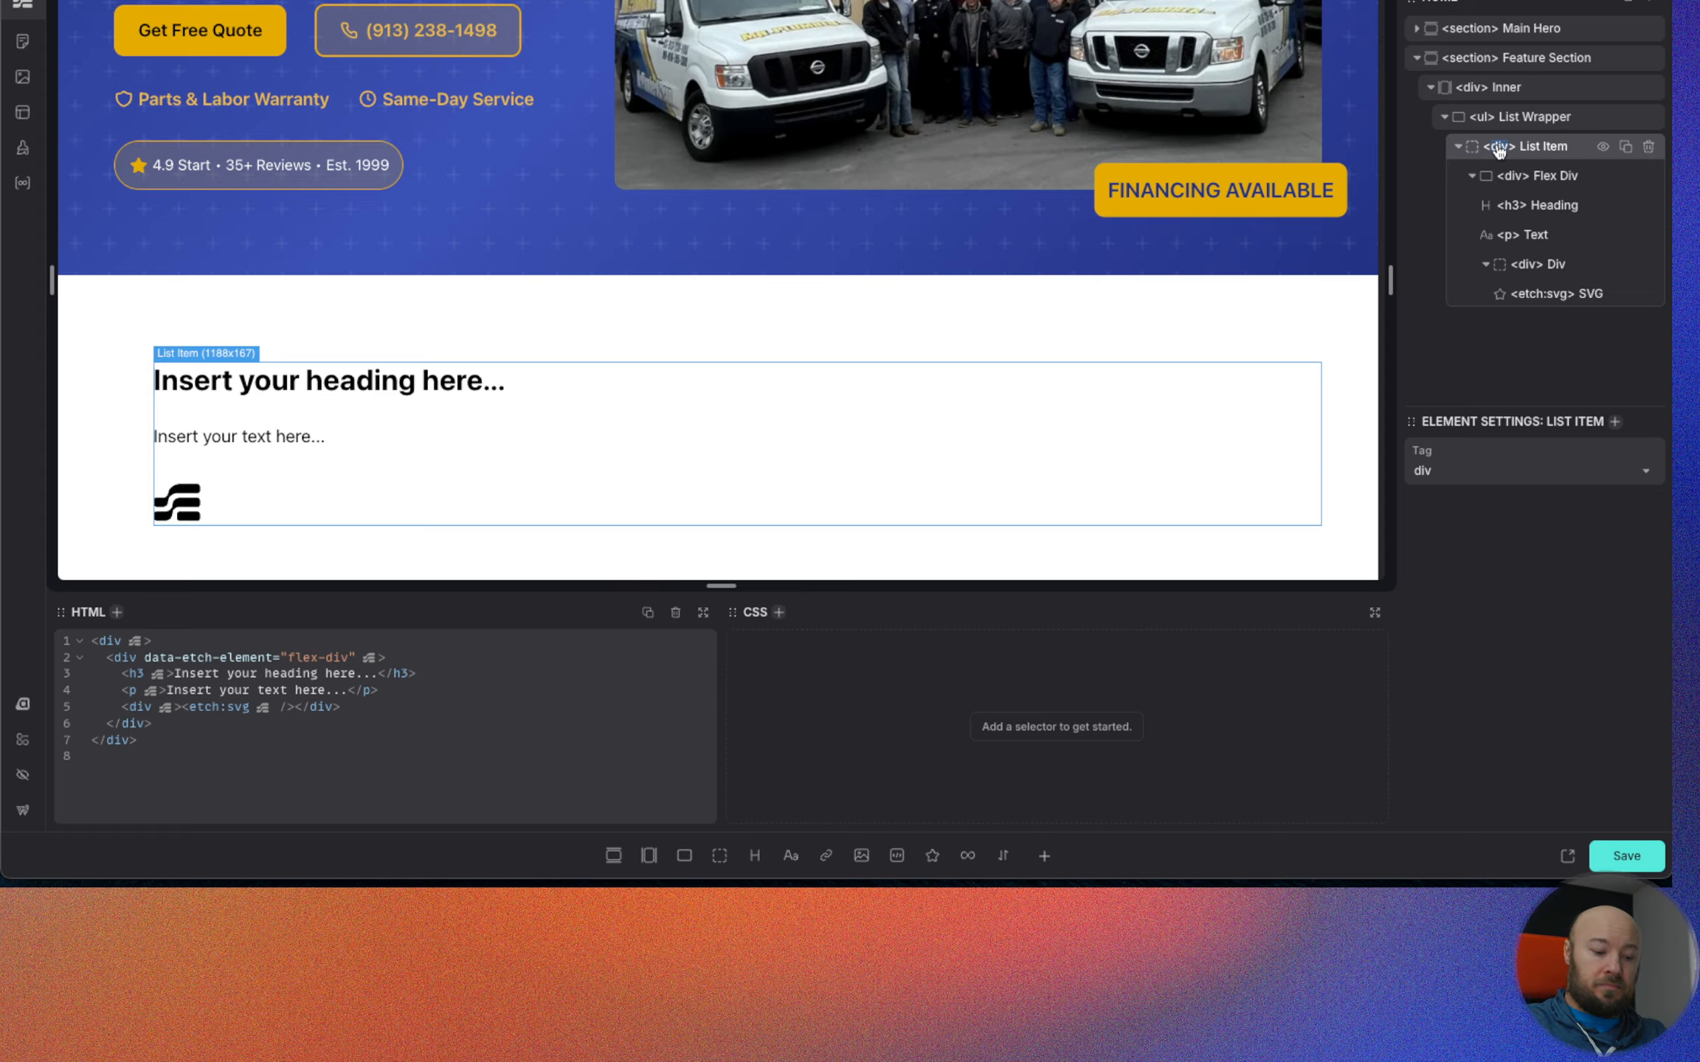
Rename the flex div inside List Item as Feature Card and its text paragraph as Desc.
click(1545, 181)
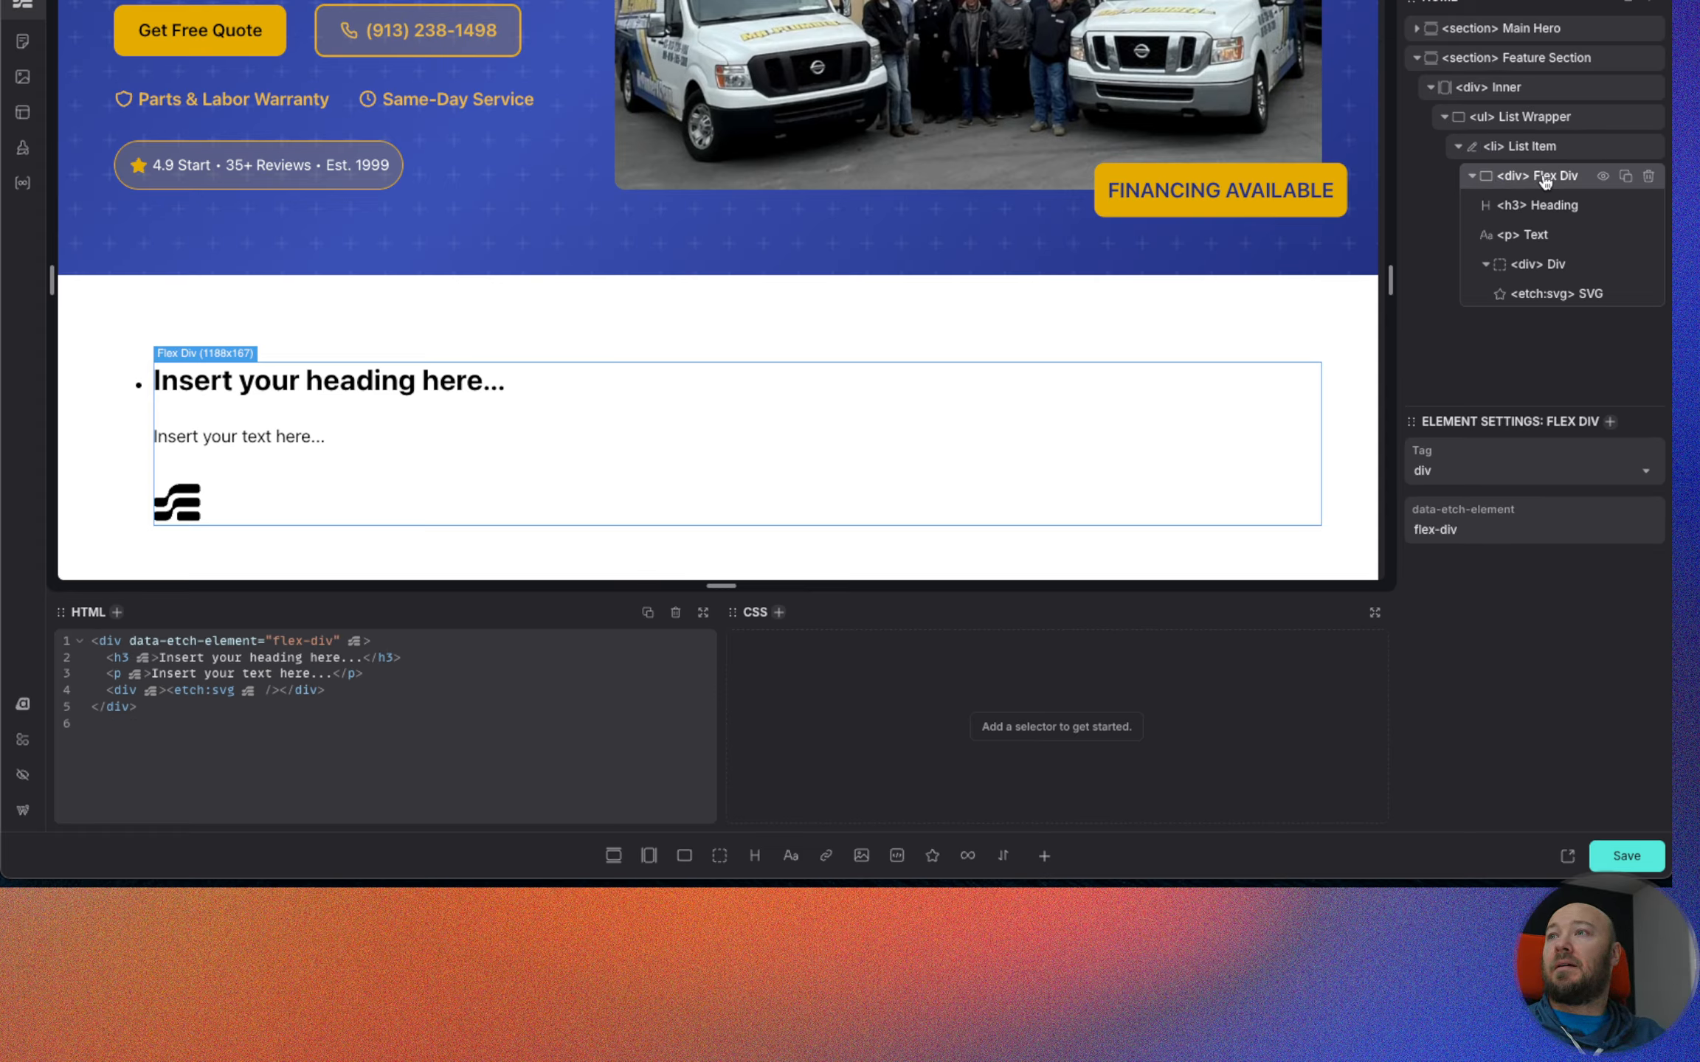
text(Feature Card)
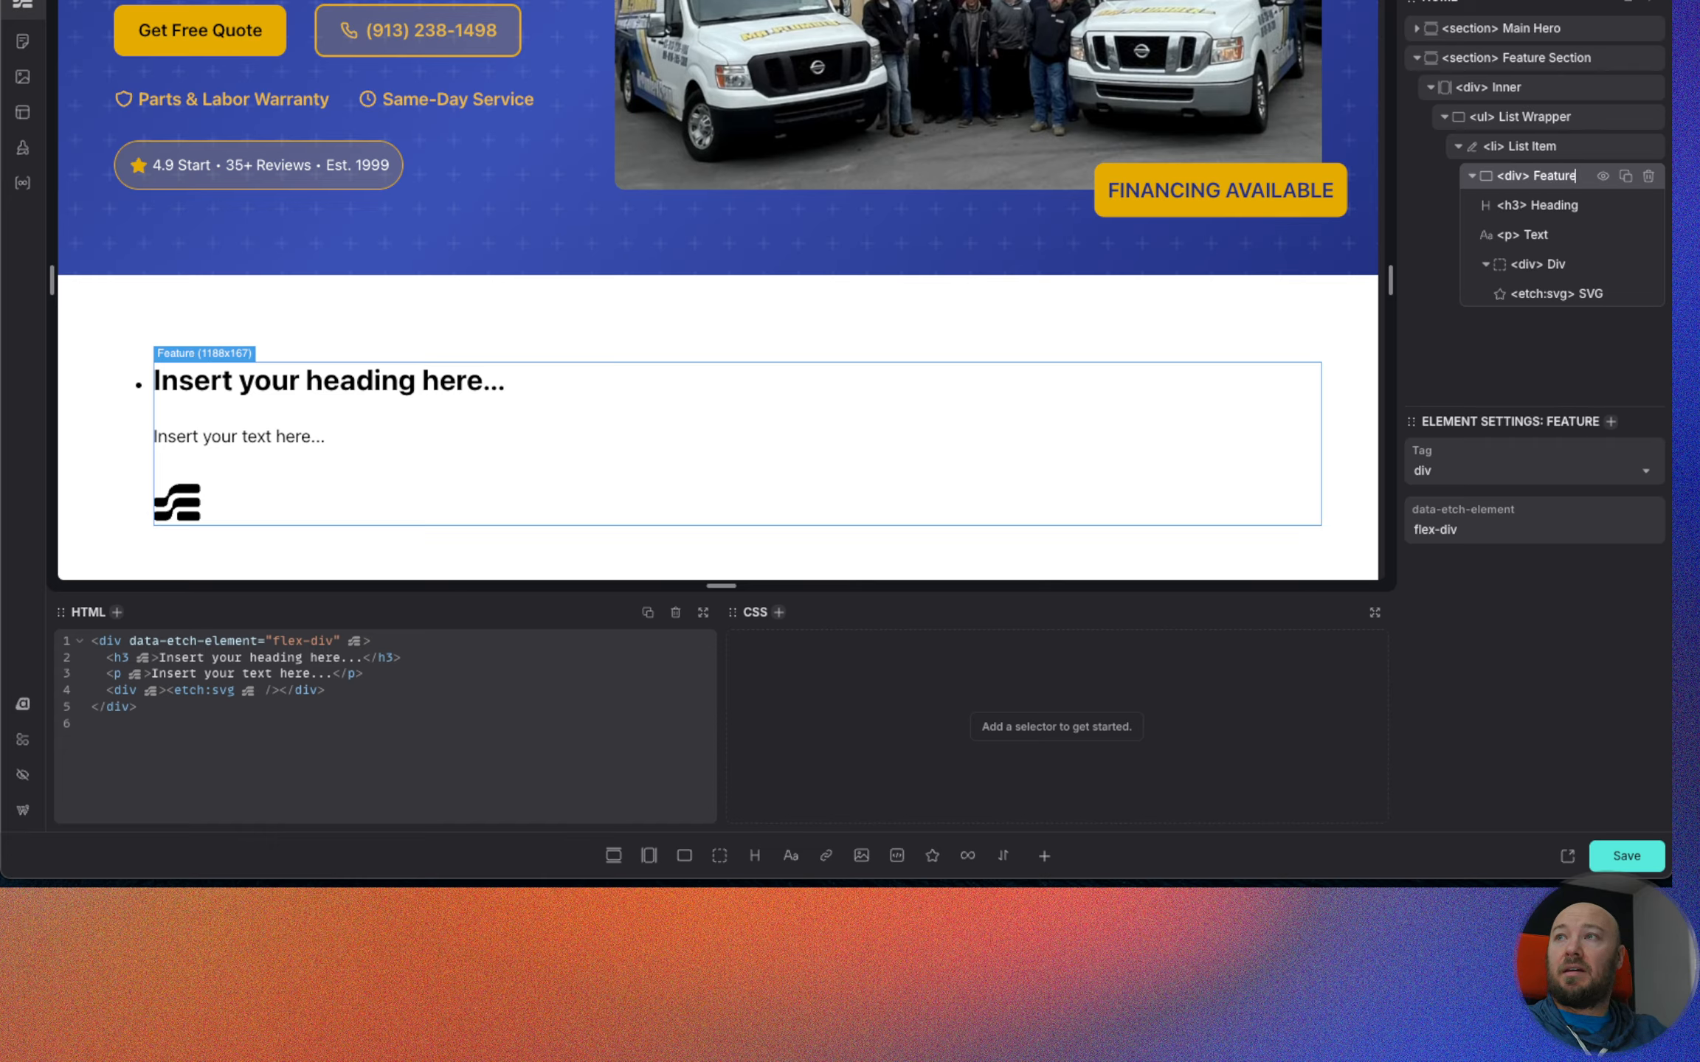
double_click(1534, 235)
text(Desc)
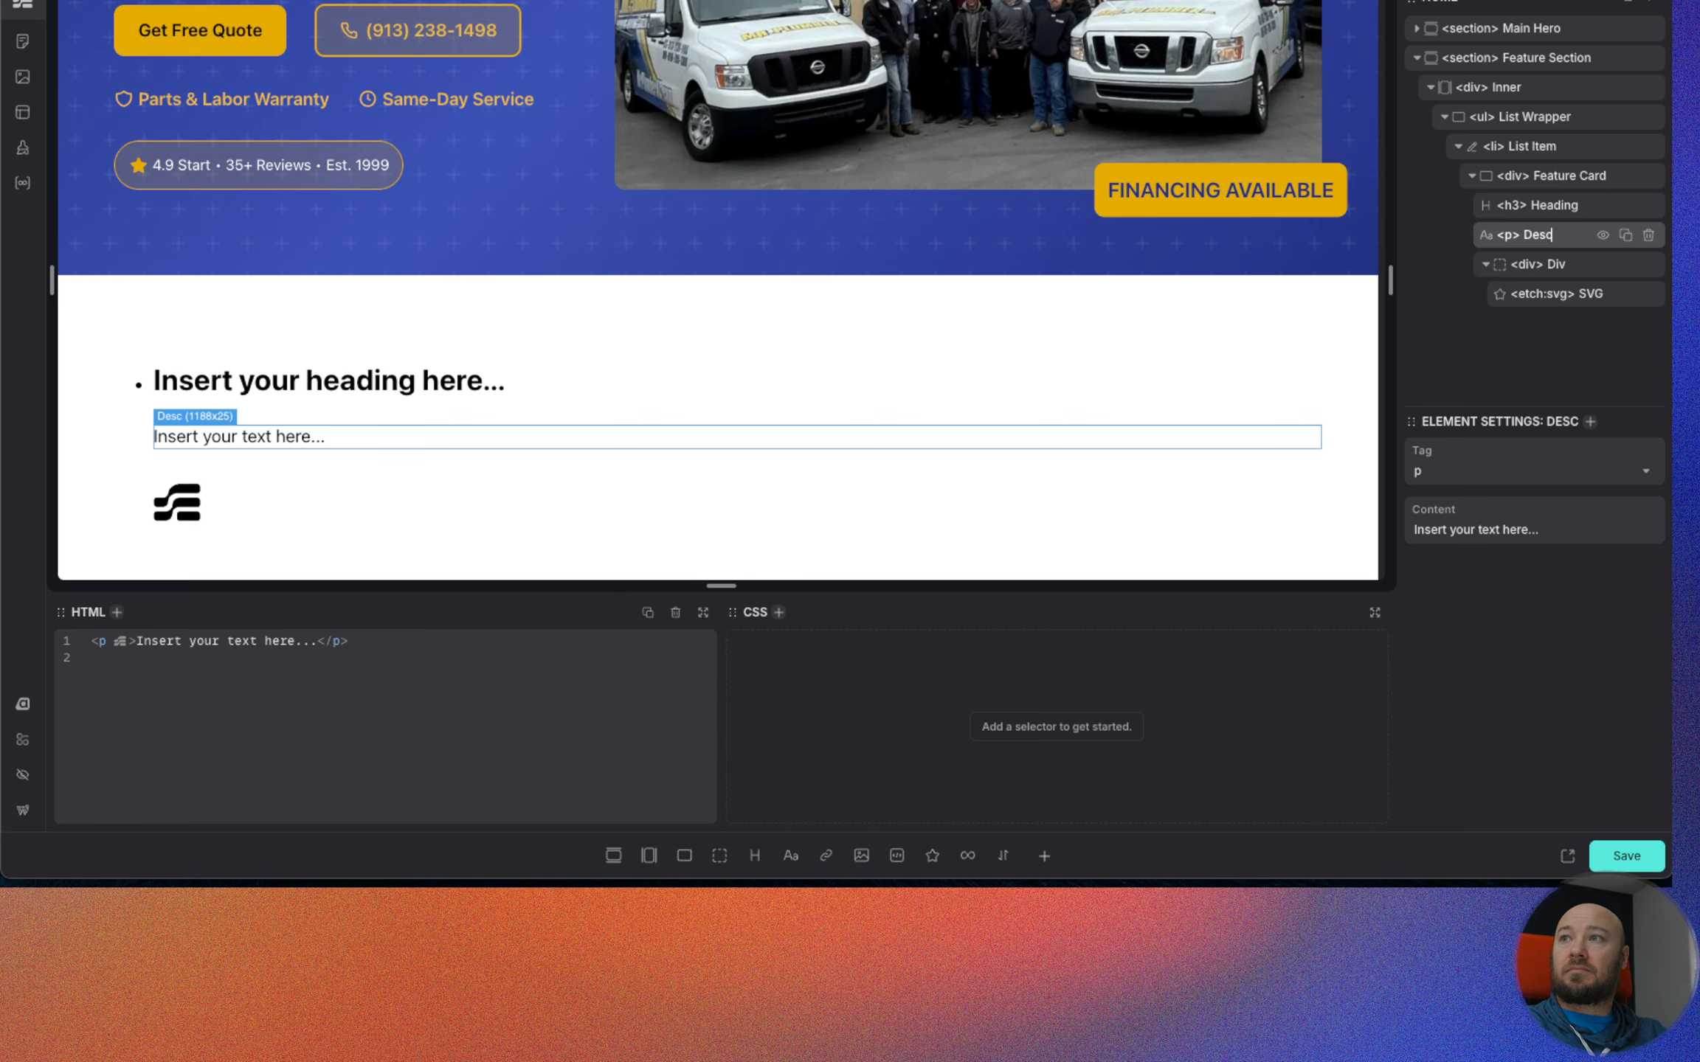
Rename the div that holds the SVG in Feature Card as Icon Wapper.
double_click(1549, 264)
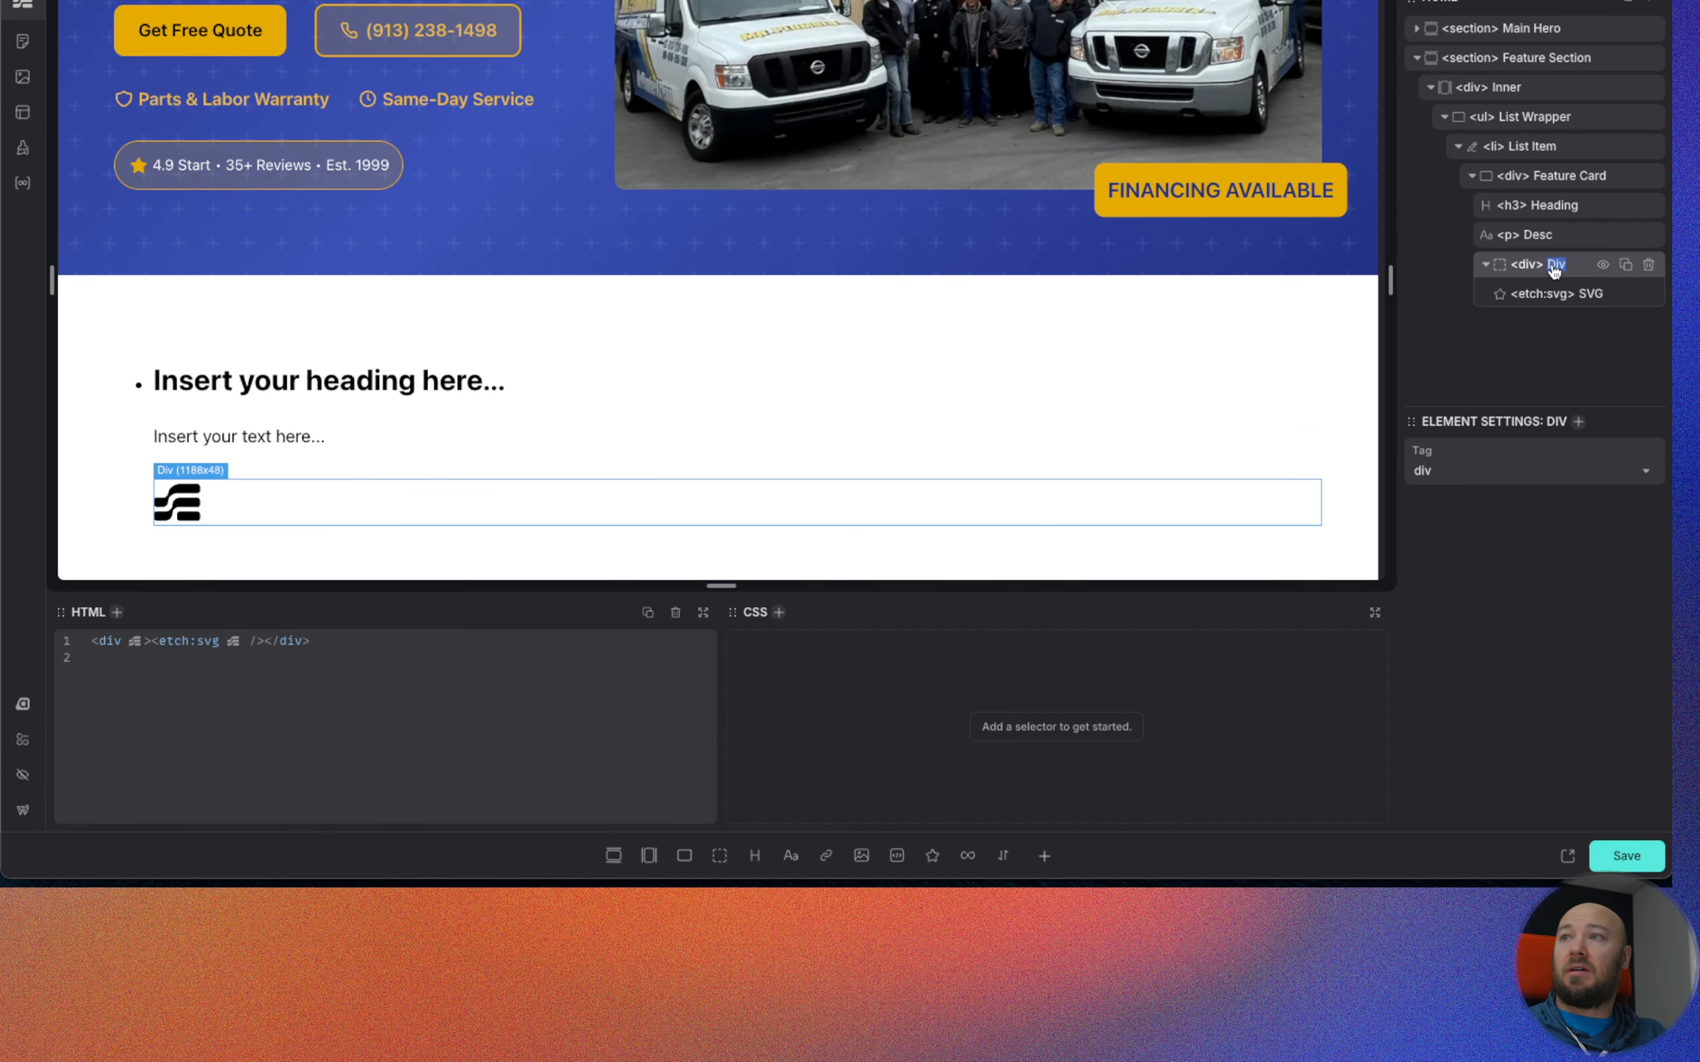
text(Icon Wapper)
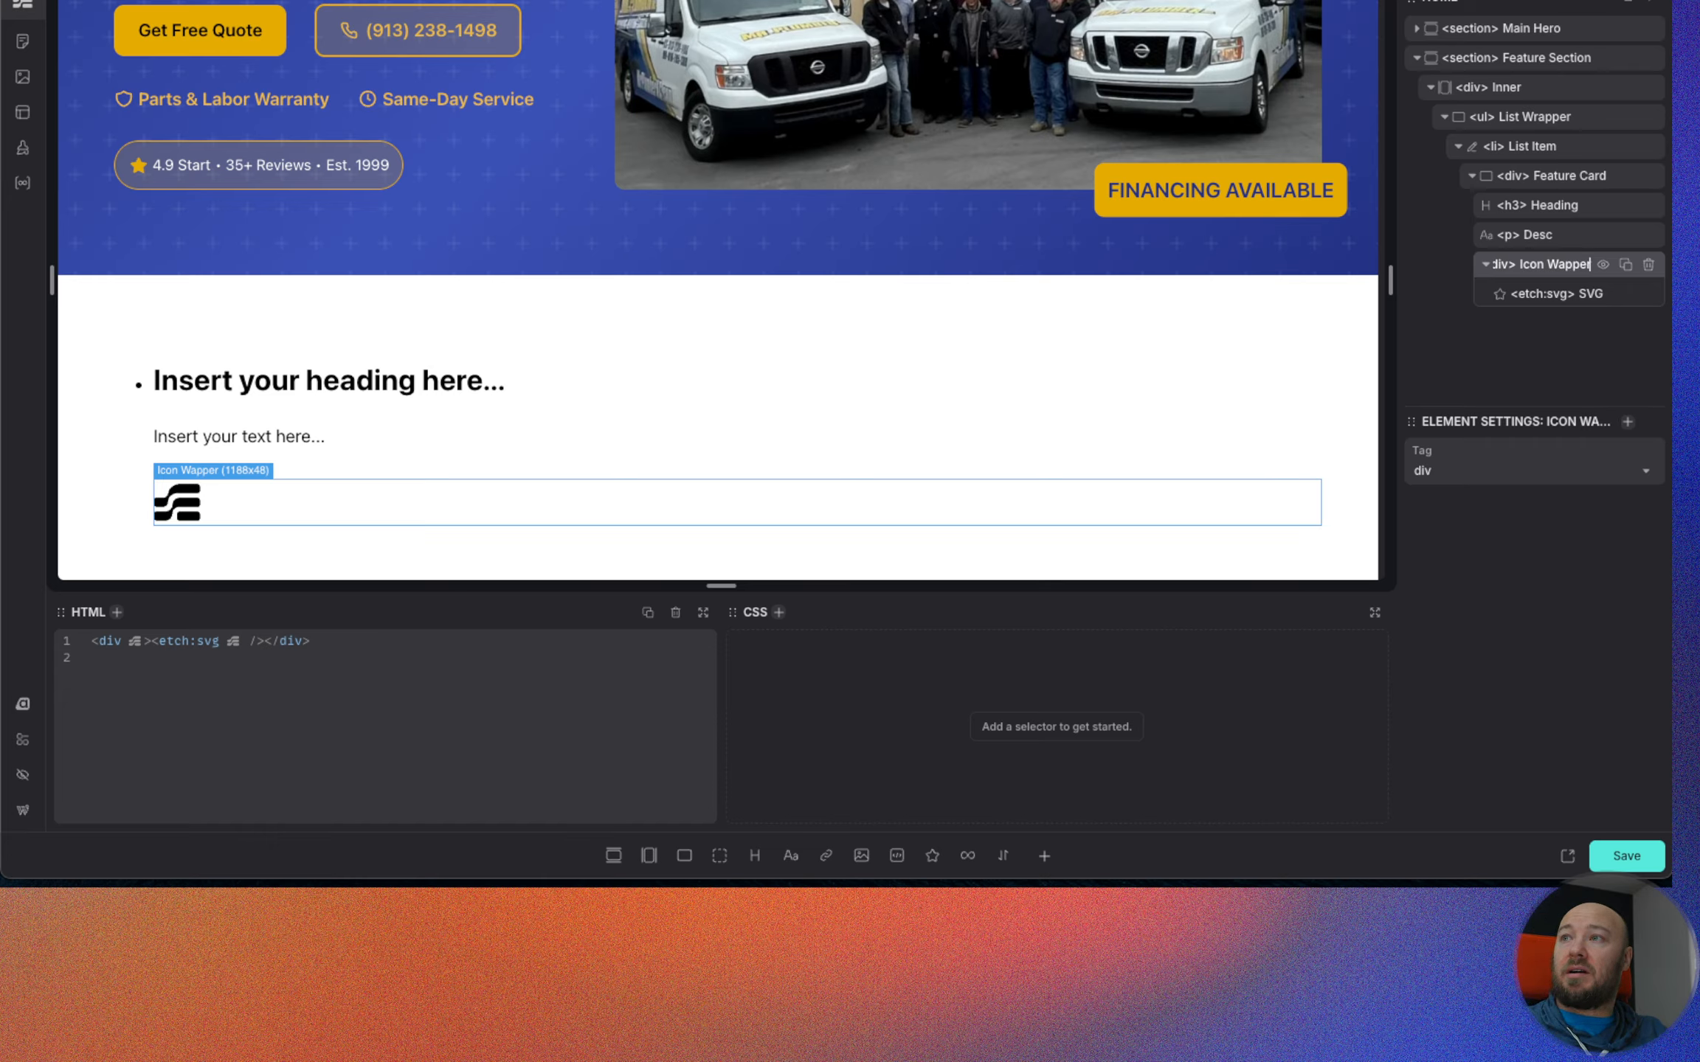
key(Return)
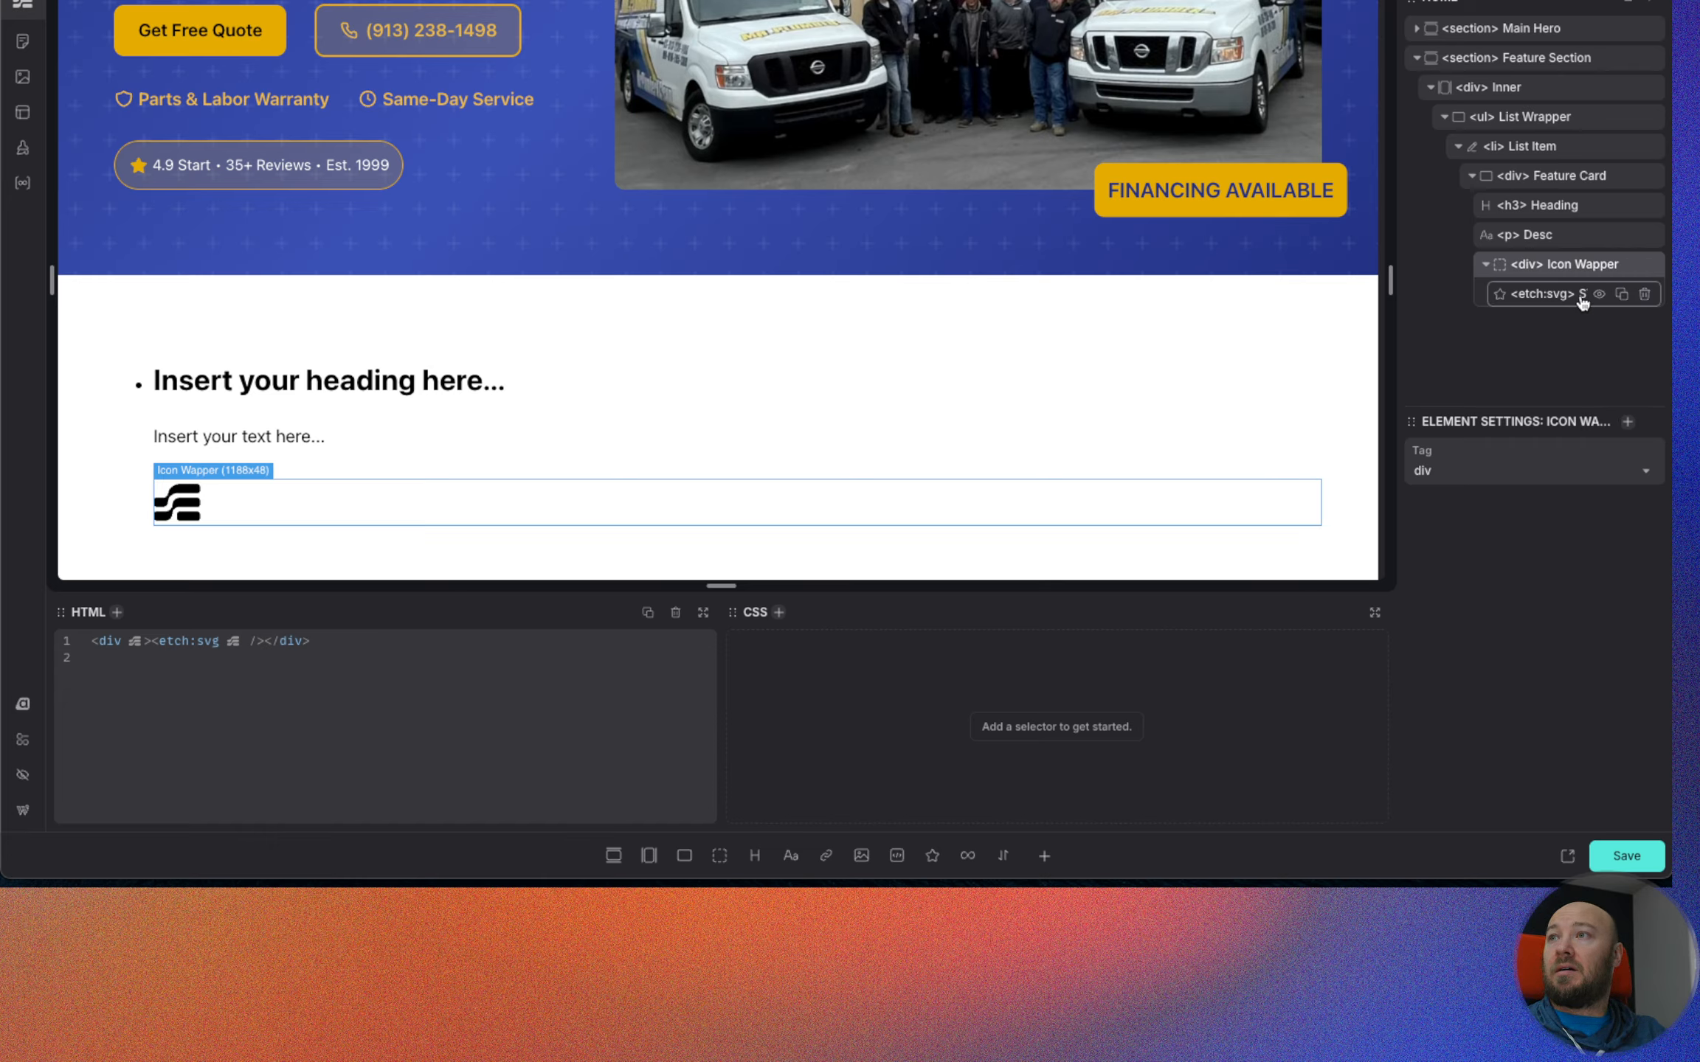
Rename the SVG element inside Icon Wapper as Icon.
double_click(1582, 295)
text(Icon)
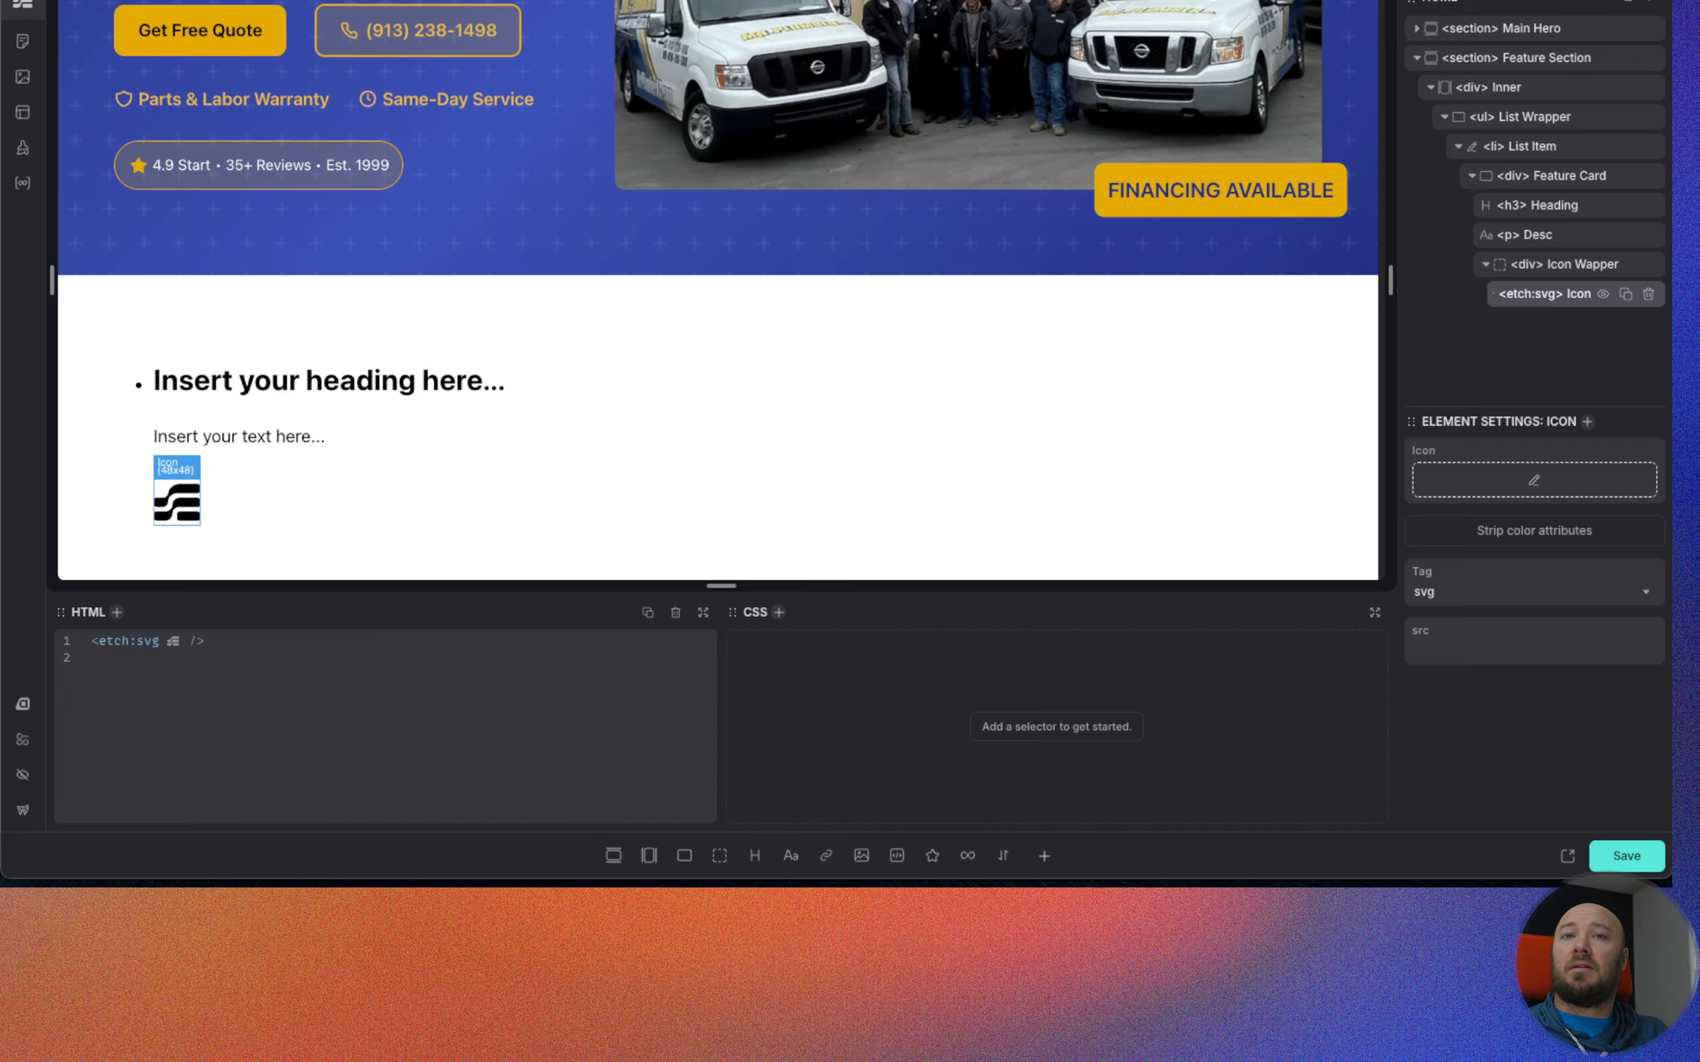
key(Return)
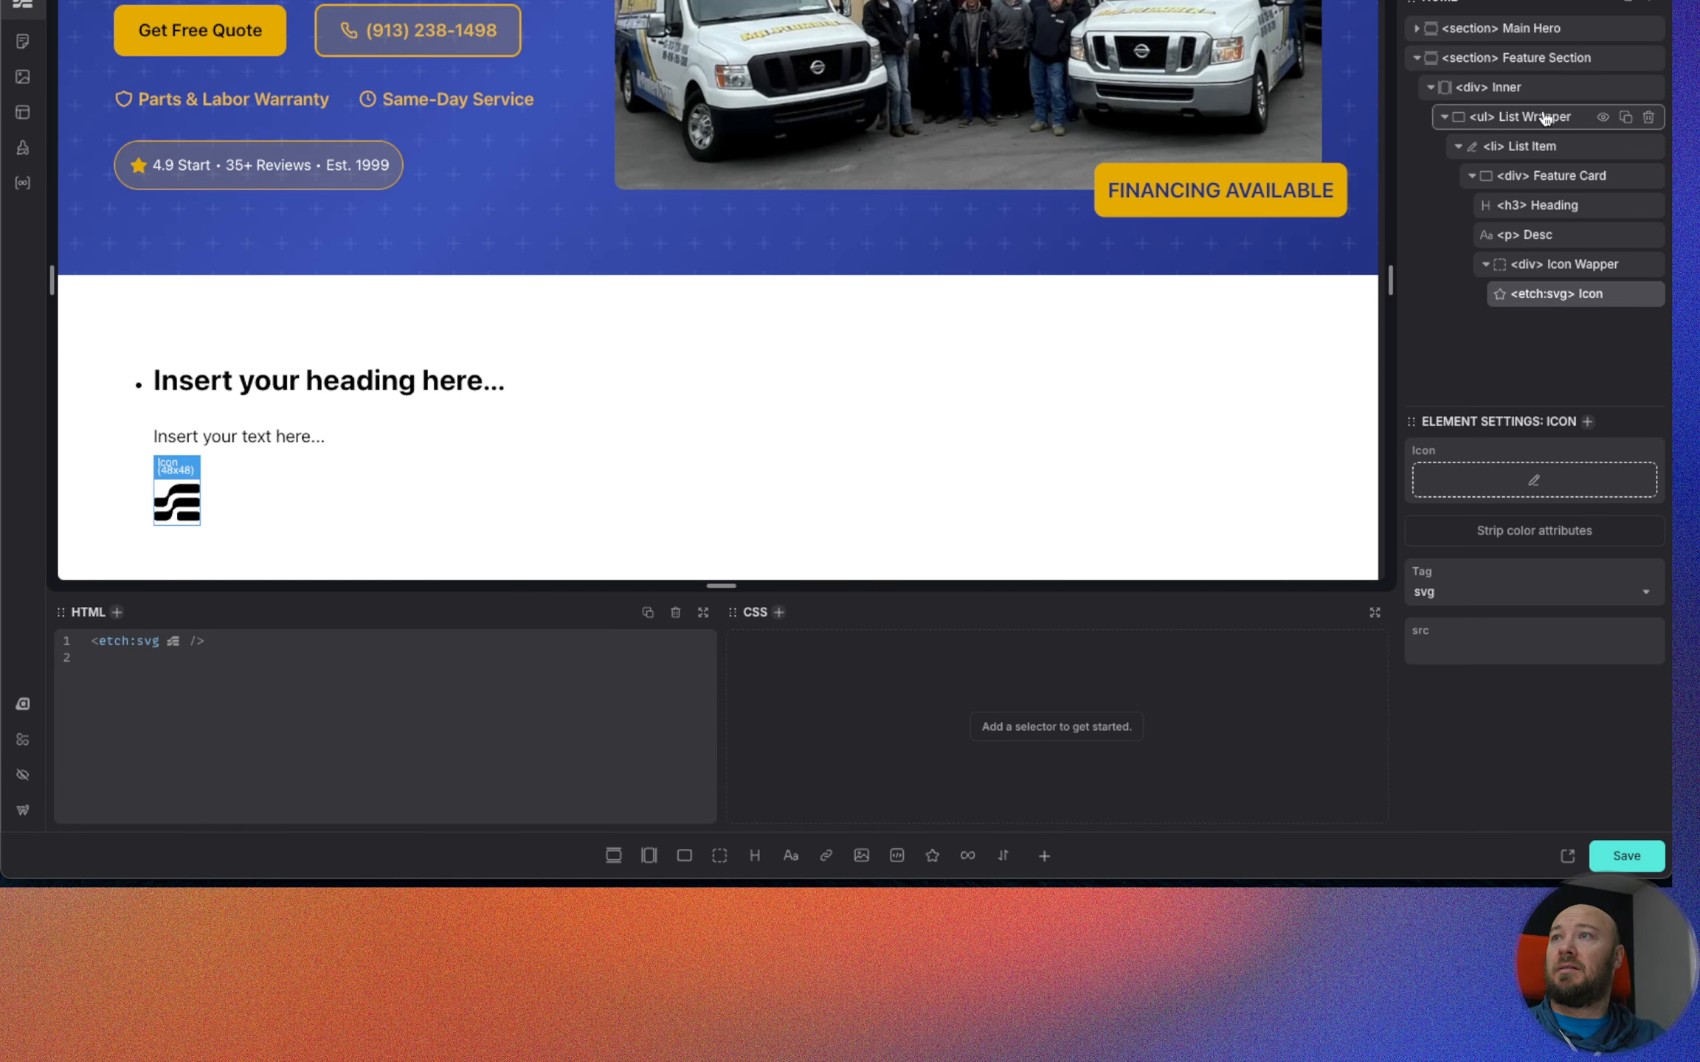
Add a heading to Feature Section and place it above the Inner container.
click(1539, 64)
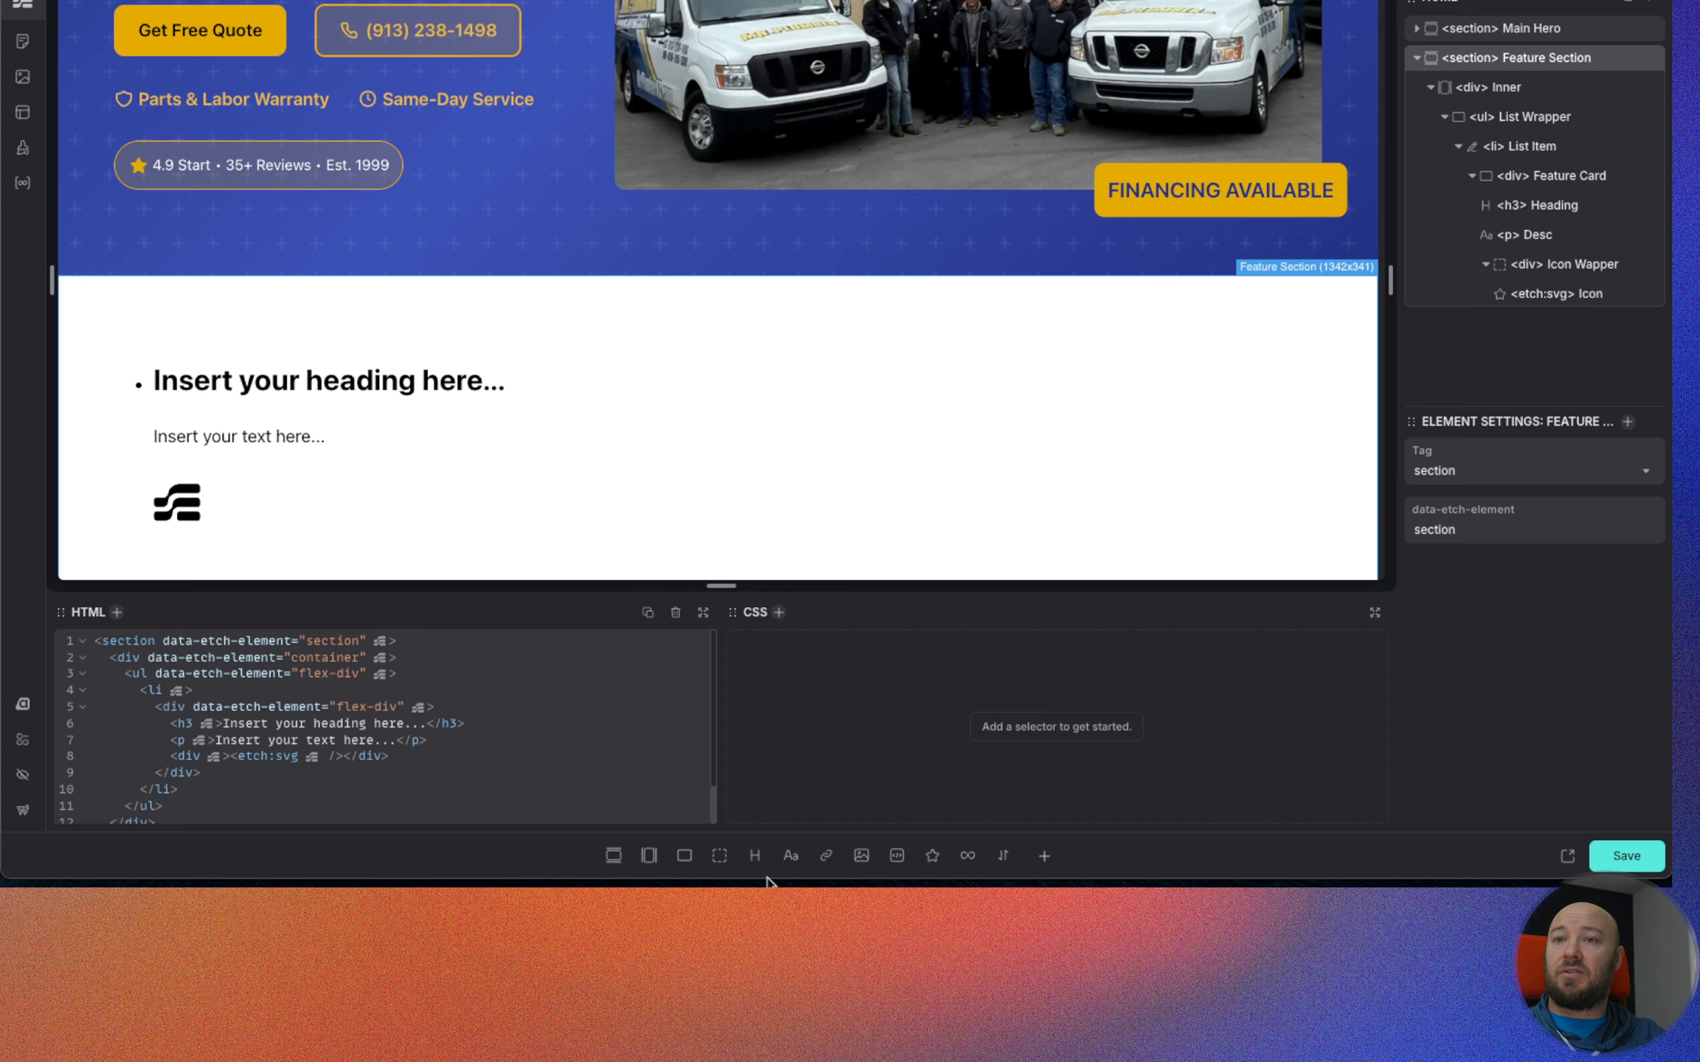
click(754, 860)
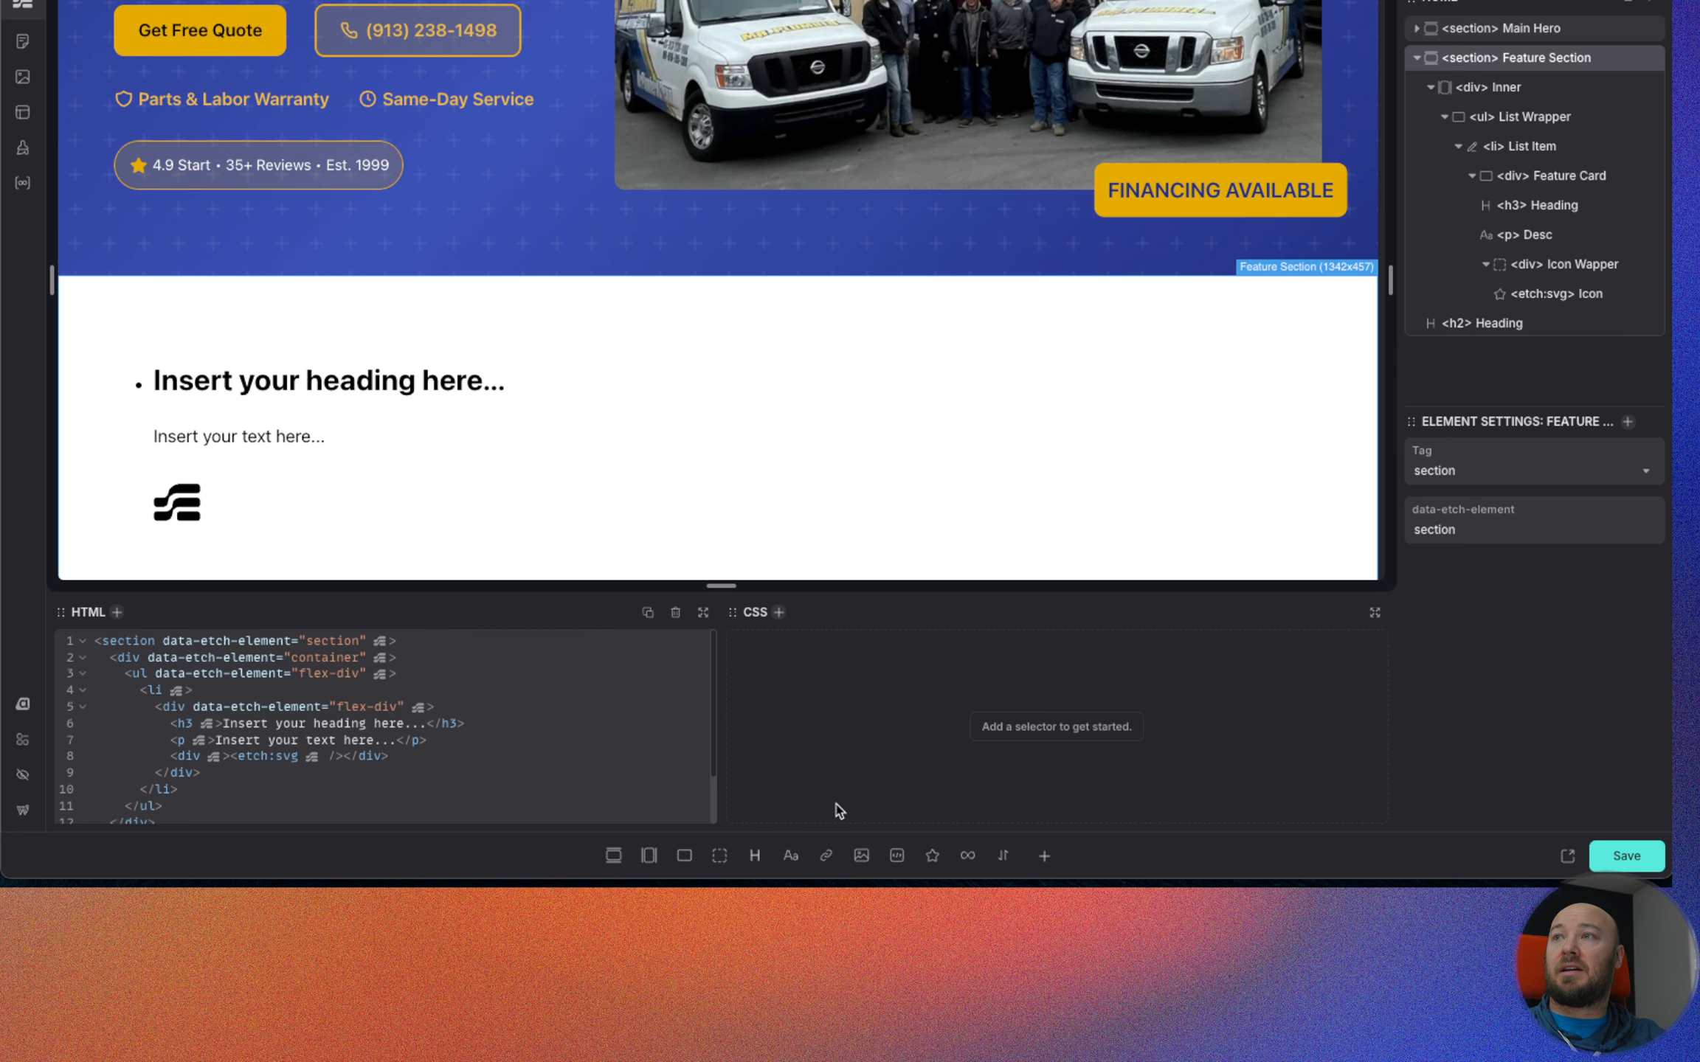
drag(1510, 322, 1509, 90)
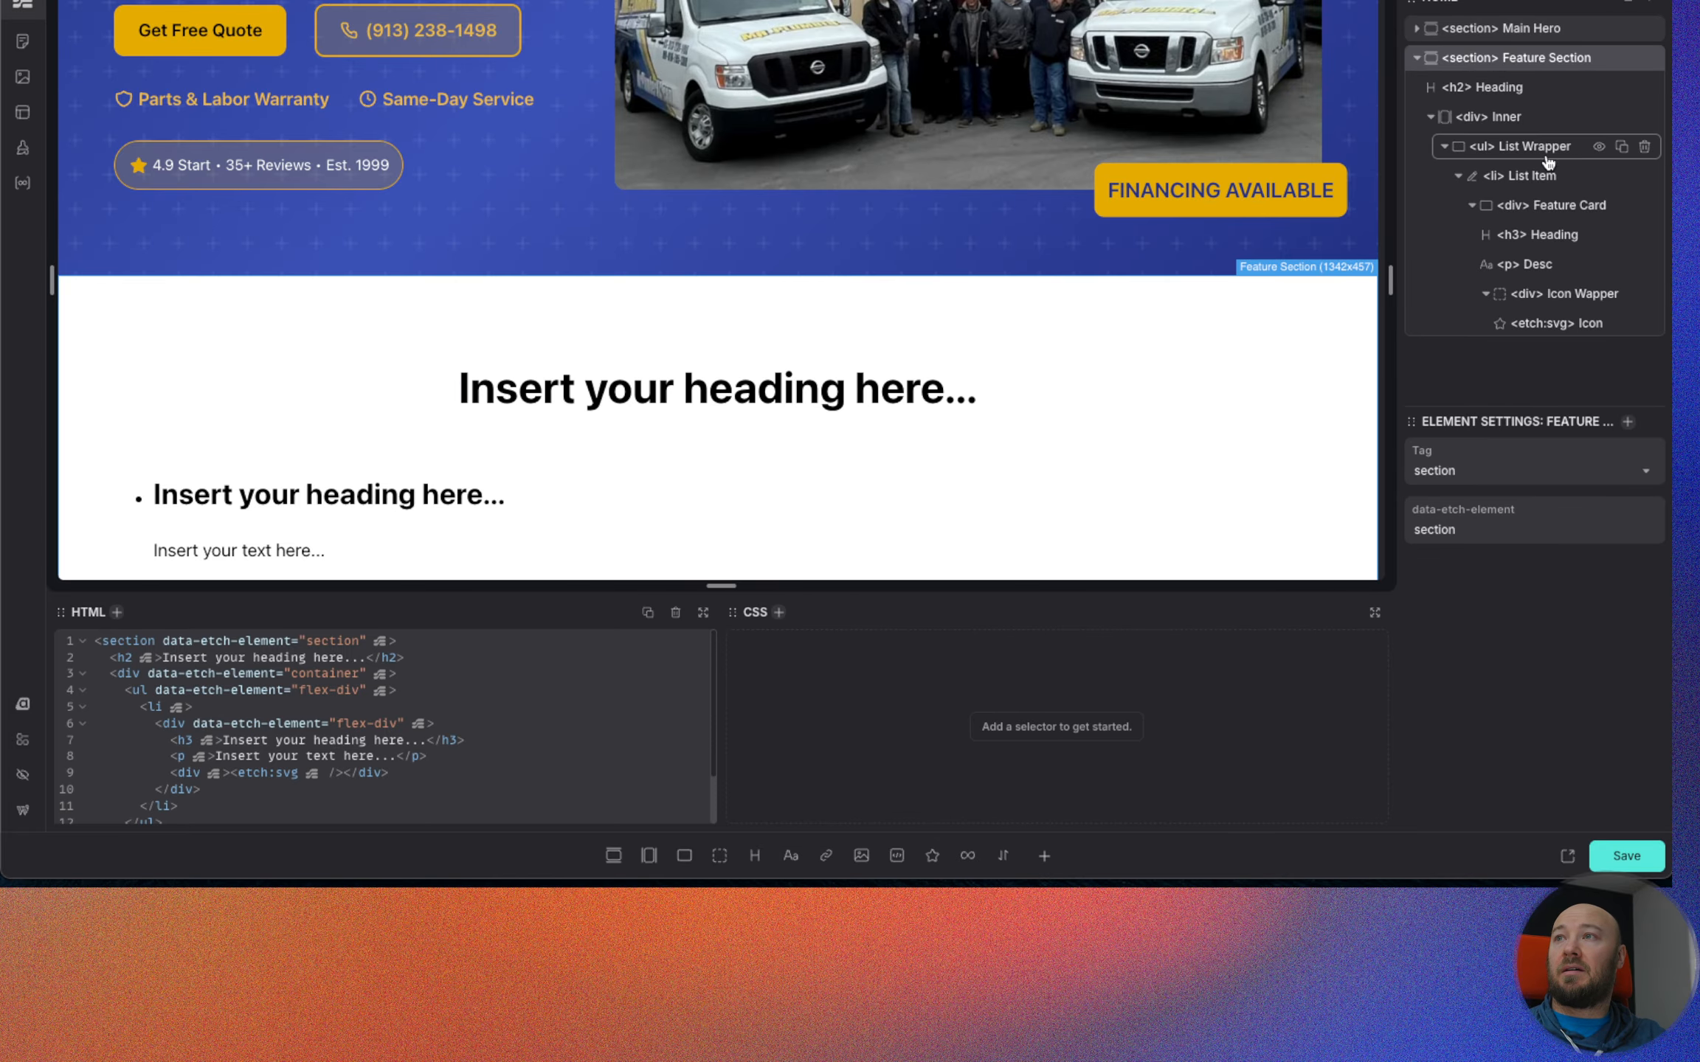
Set the content of the Feature Section's h2 heading to Features.
click(1621, 88)
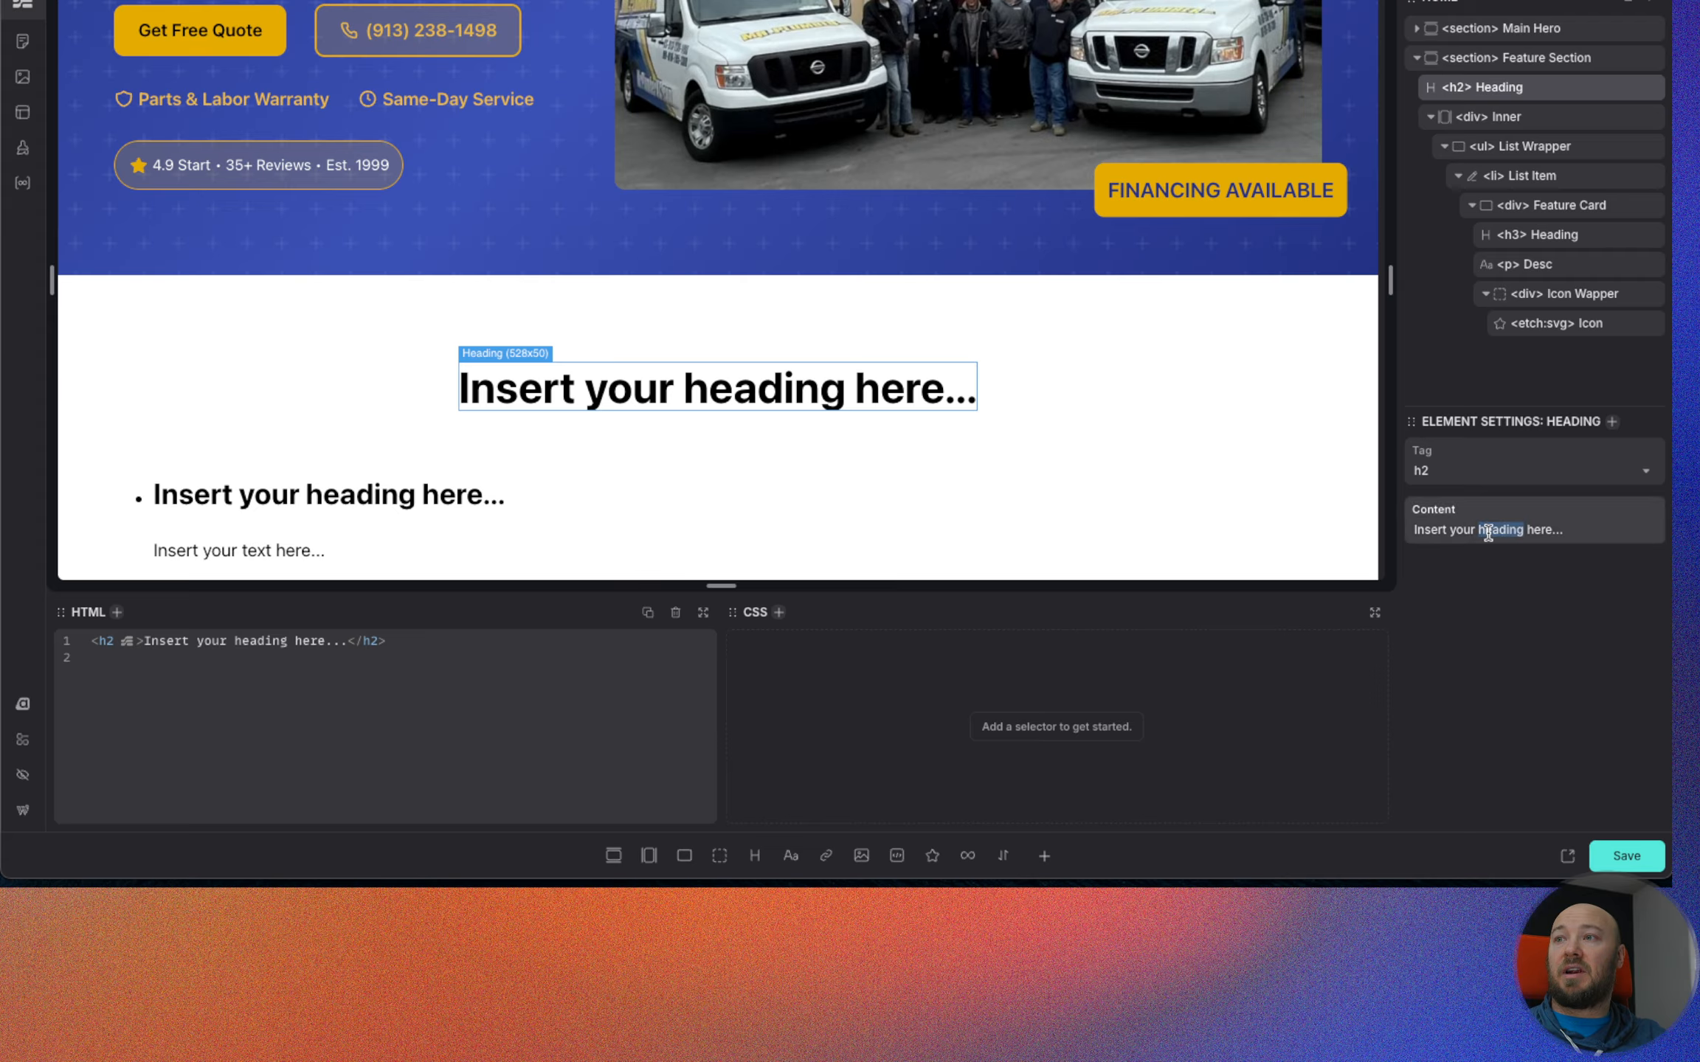
triple_click(1489, 530)
text(Features)
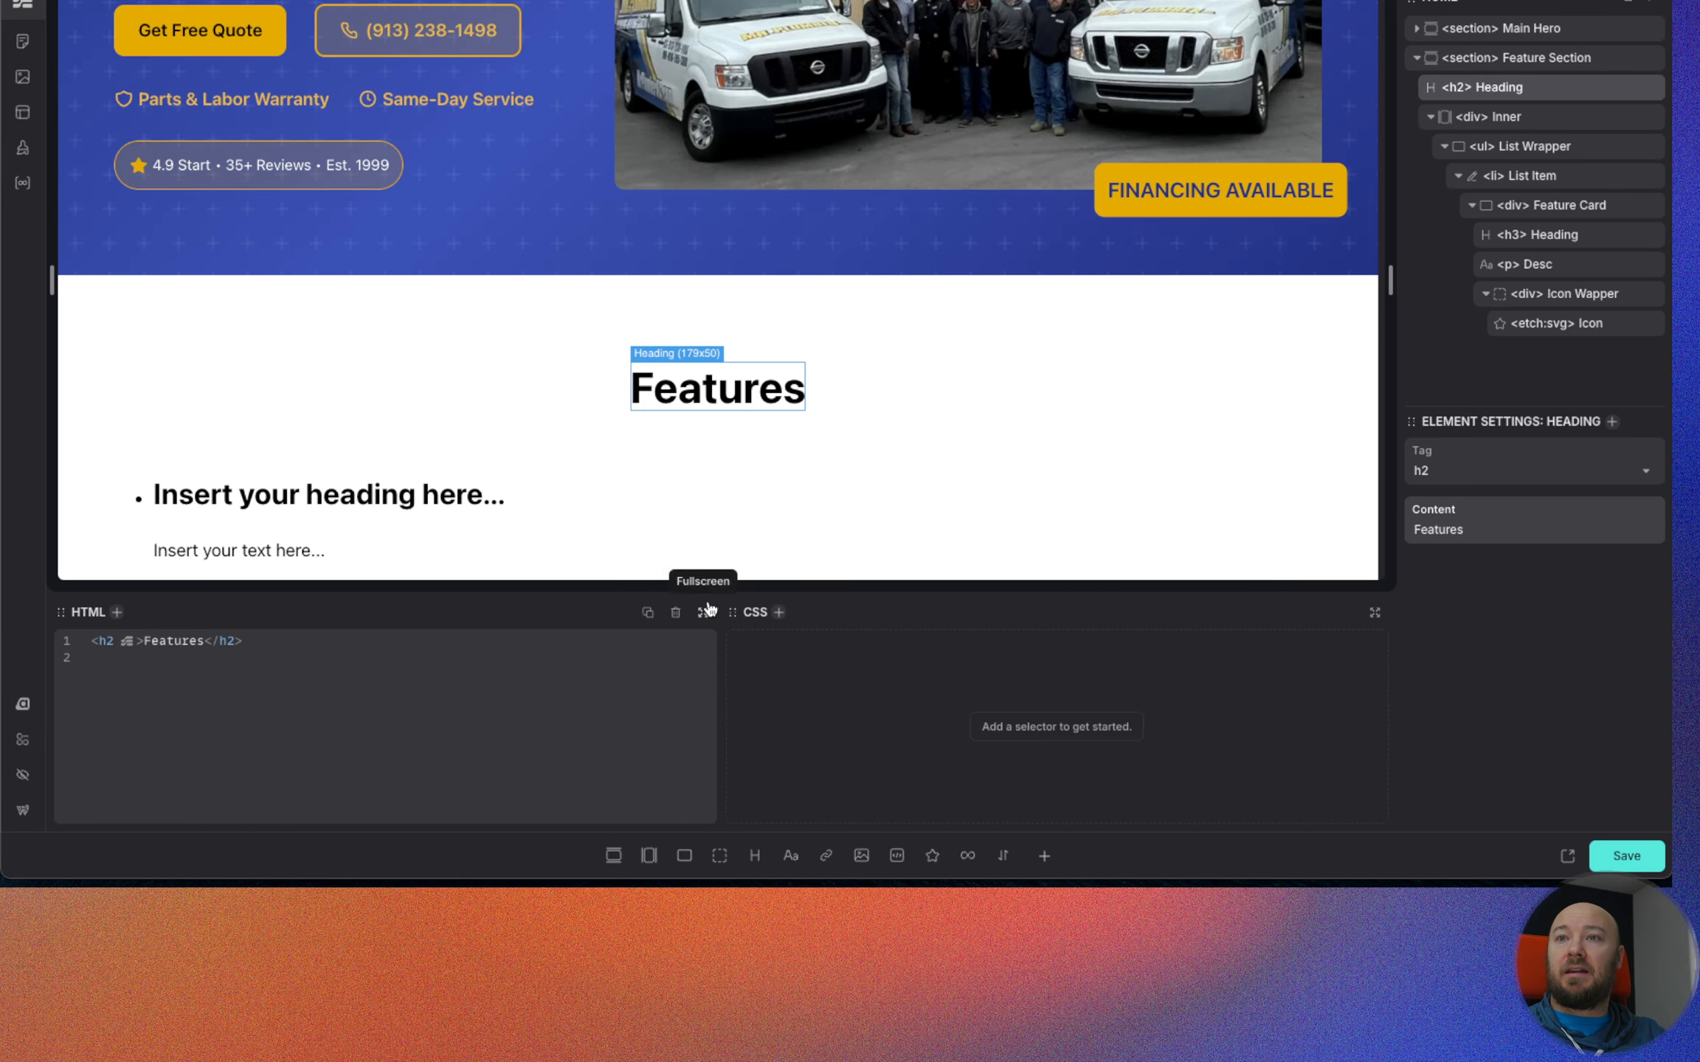
Add the class .hidden-accessible to the h2 Features heading.
click(779, 613)
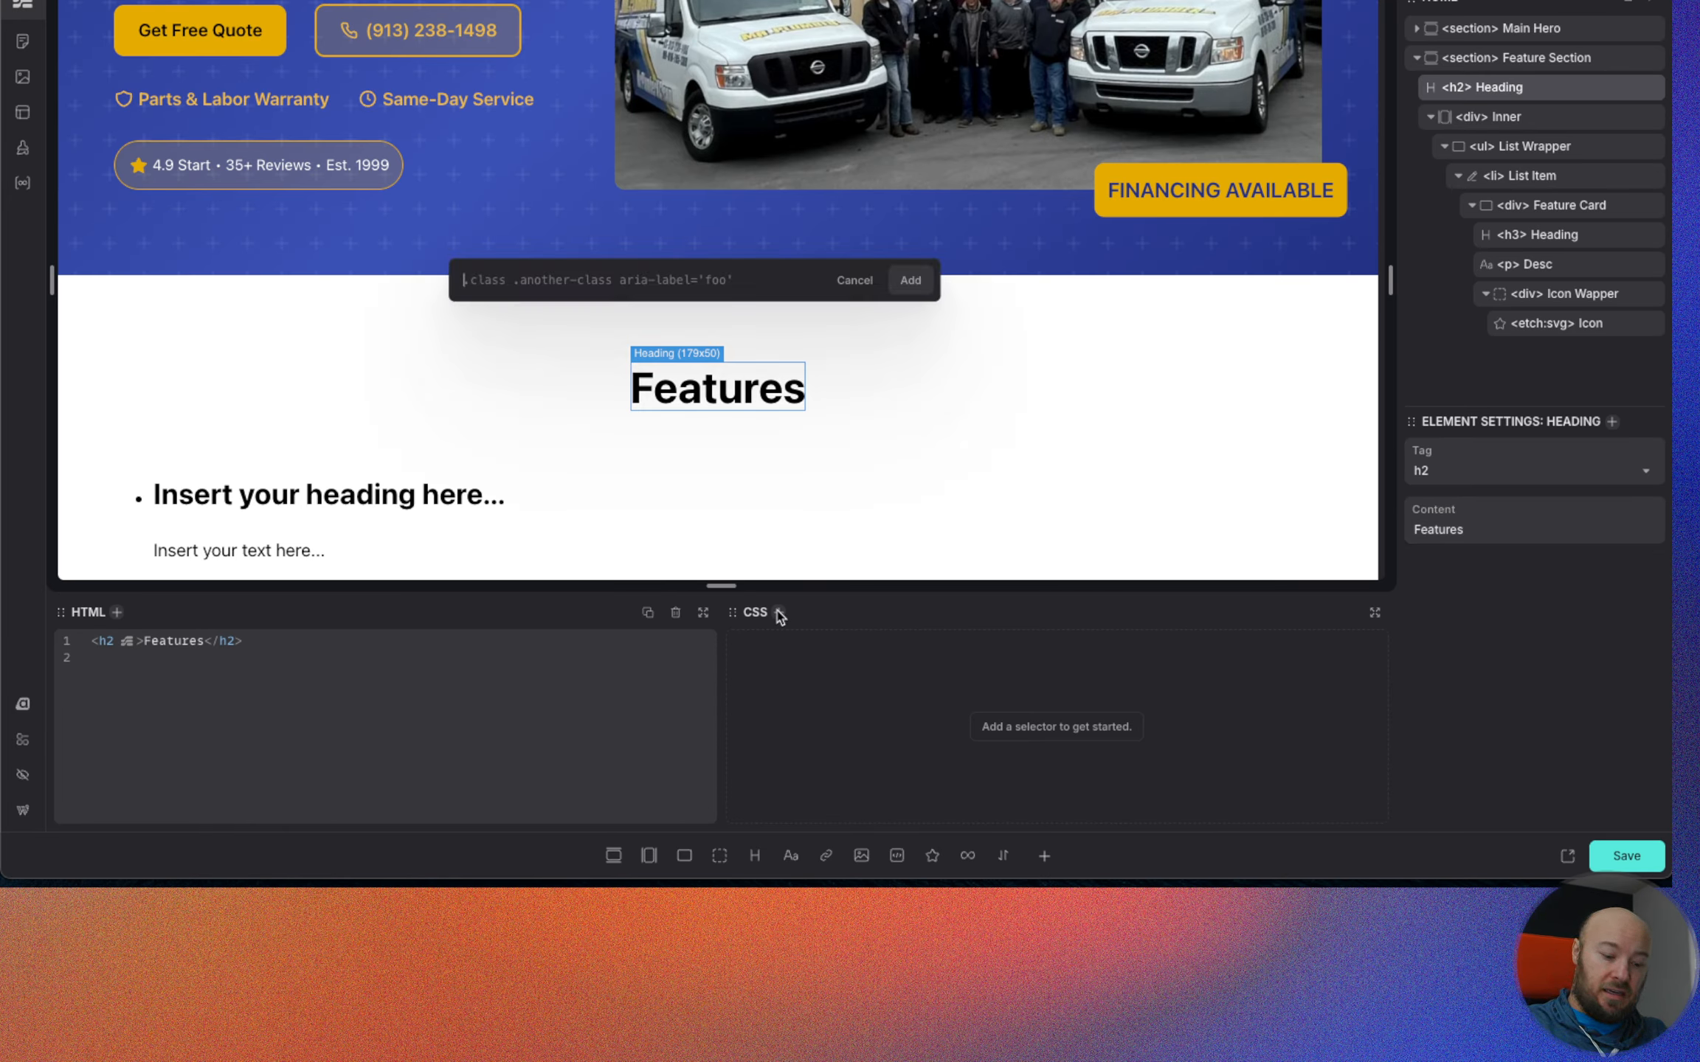
text(.hidden-accessible)
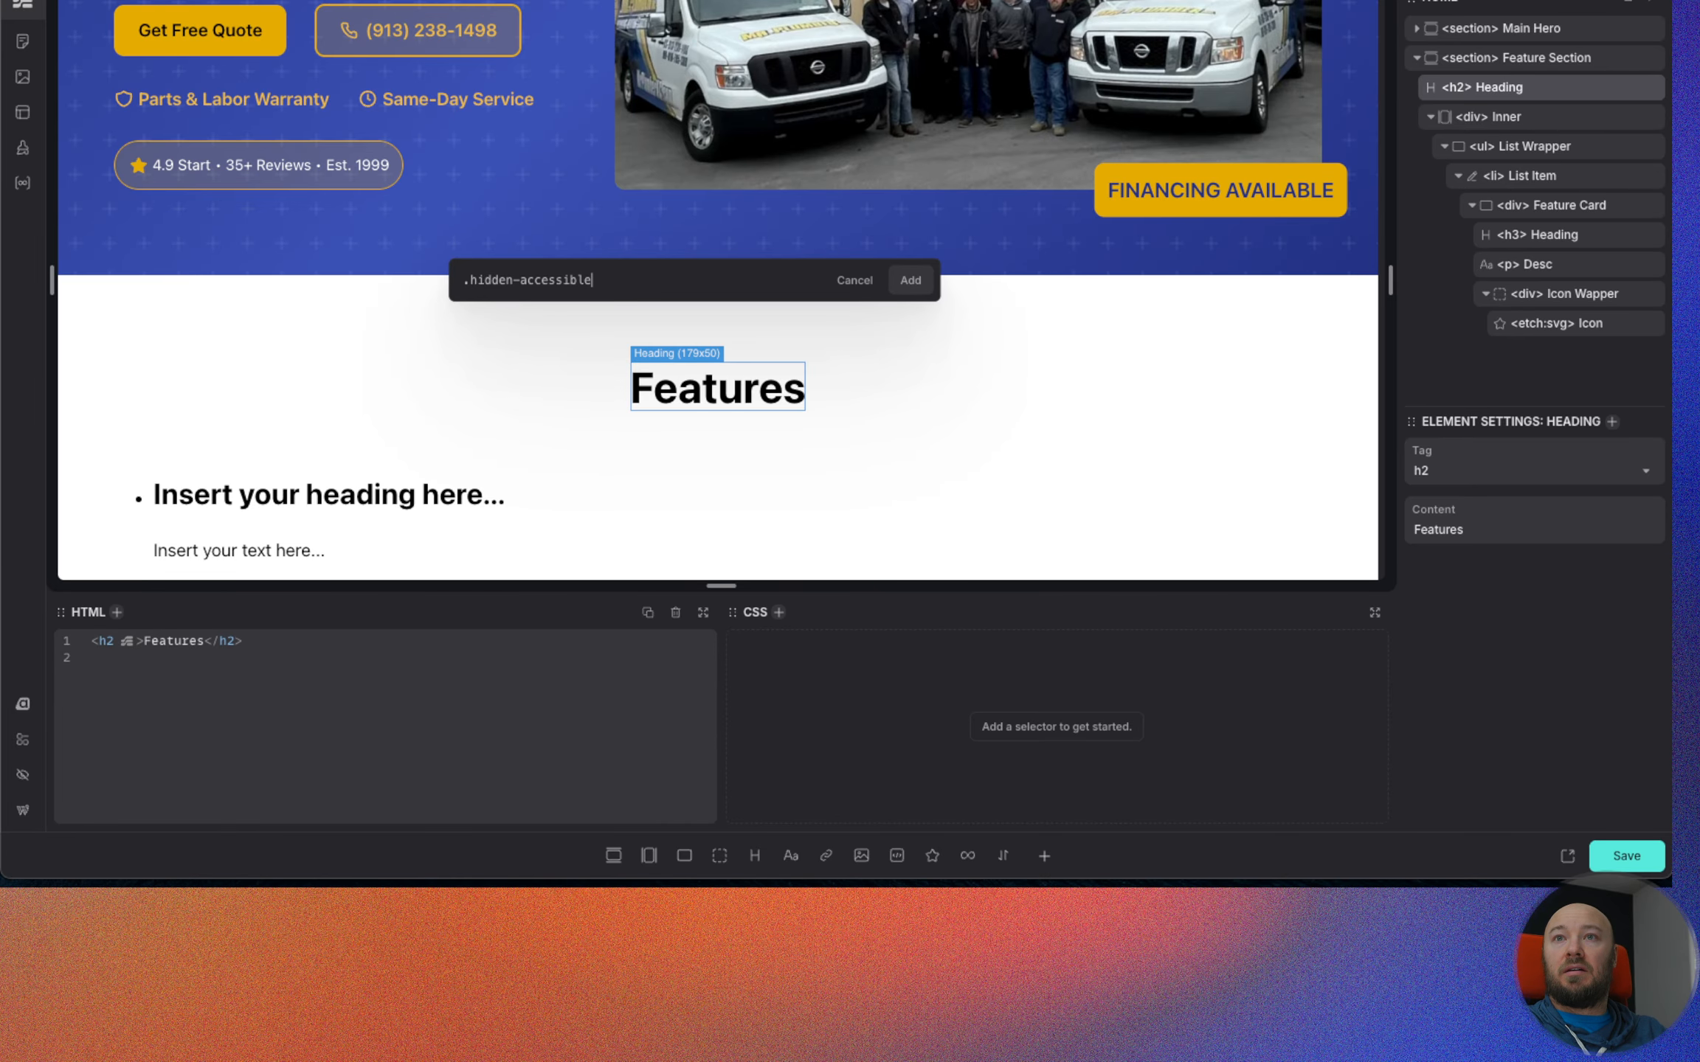
key(Return)
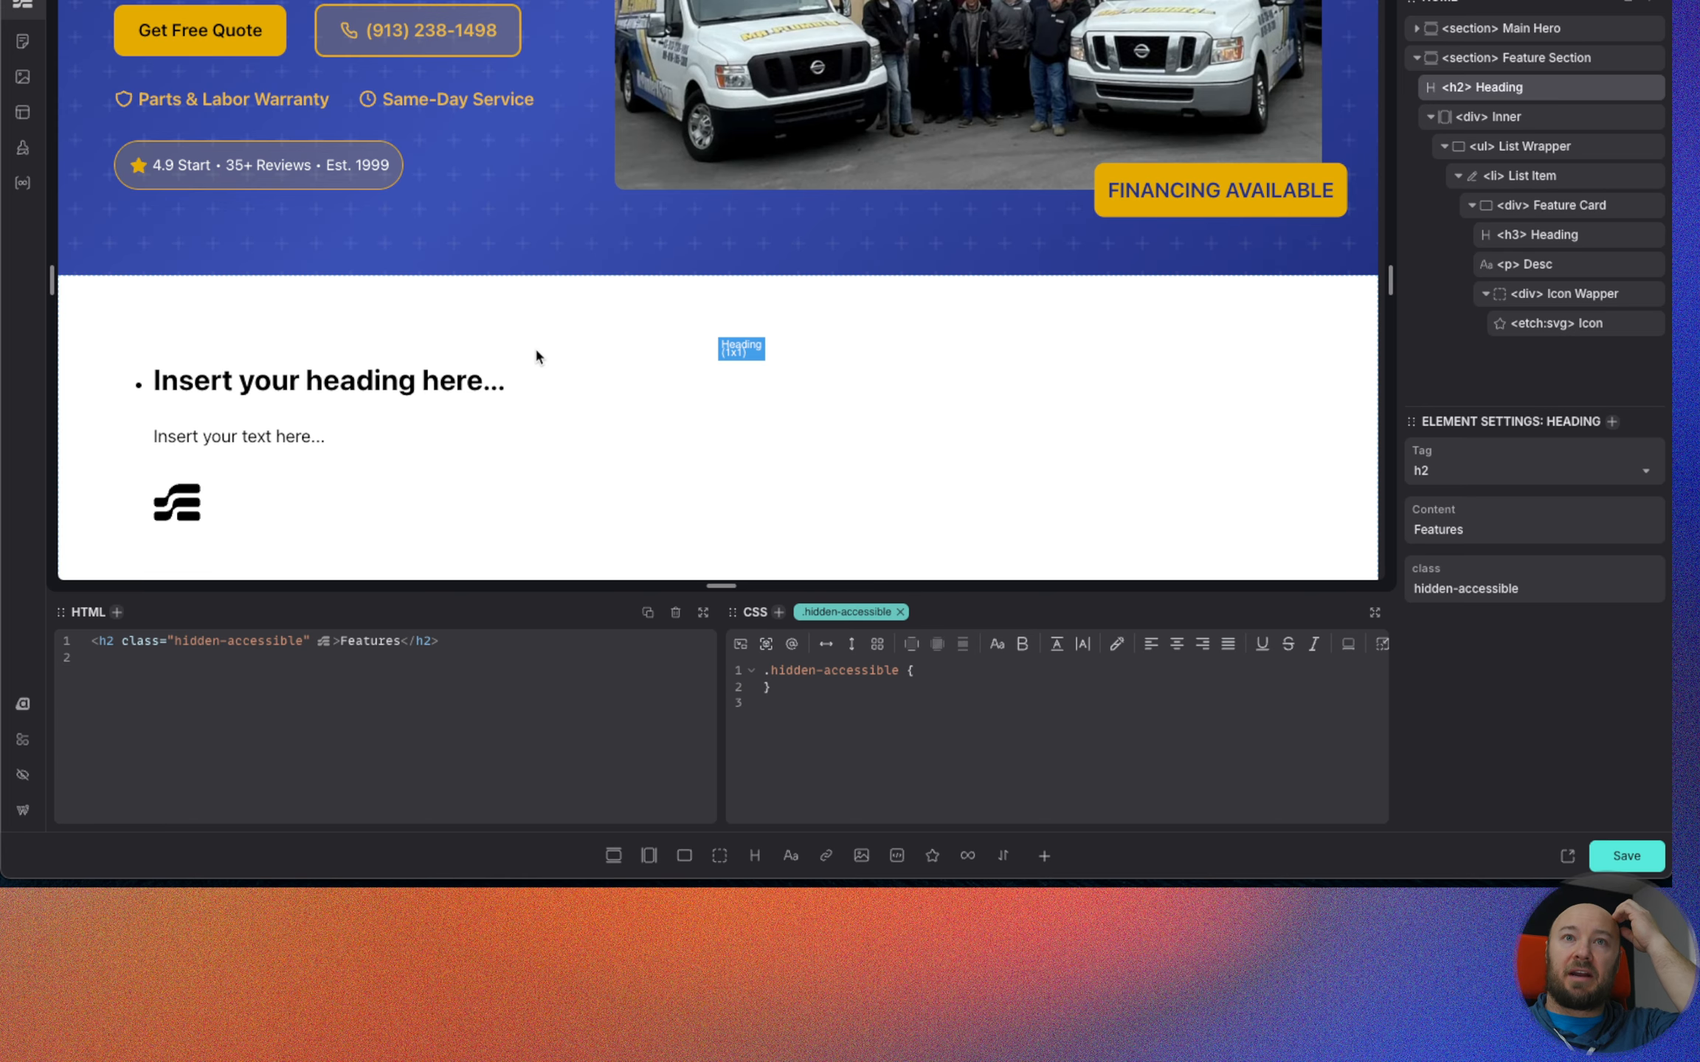
click(915, 670)
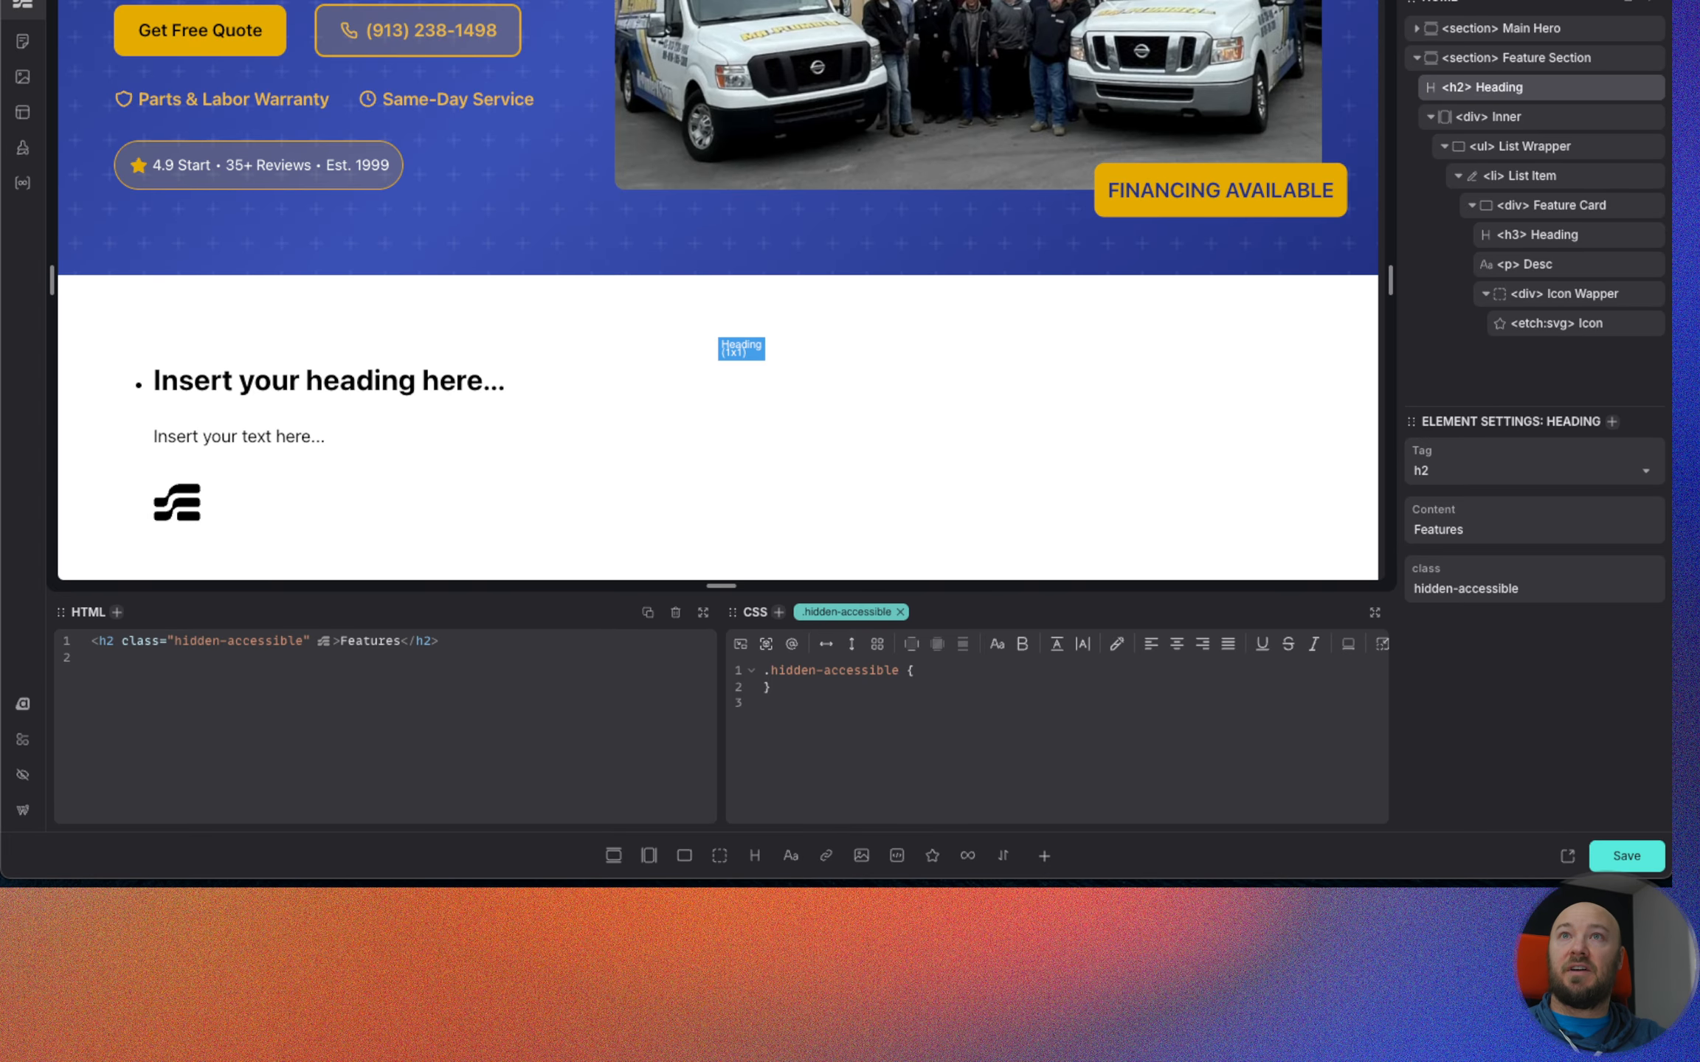
Compare with the feature row in the Figma design, create BEM classes for the Feature Card div, and convert it into a component.
key(ctrl+Tab)
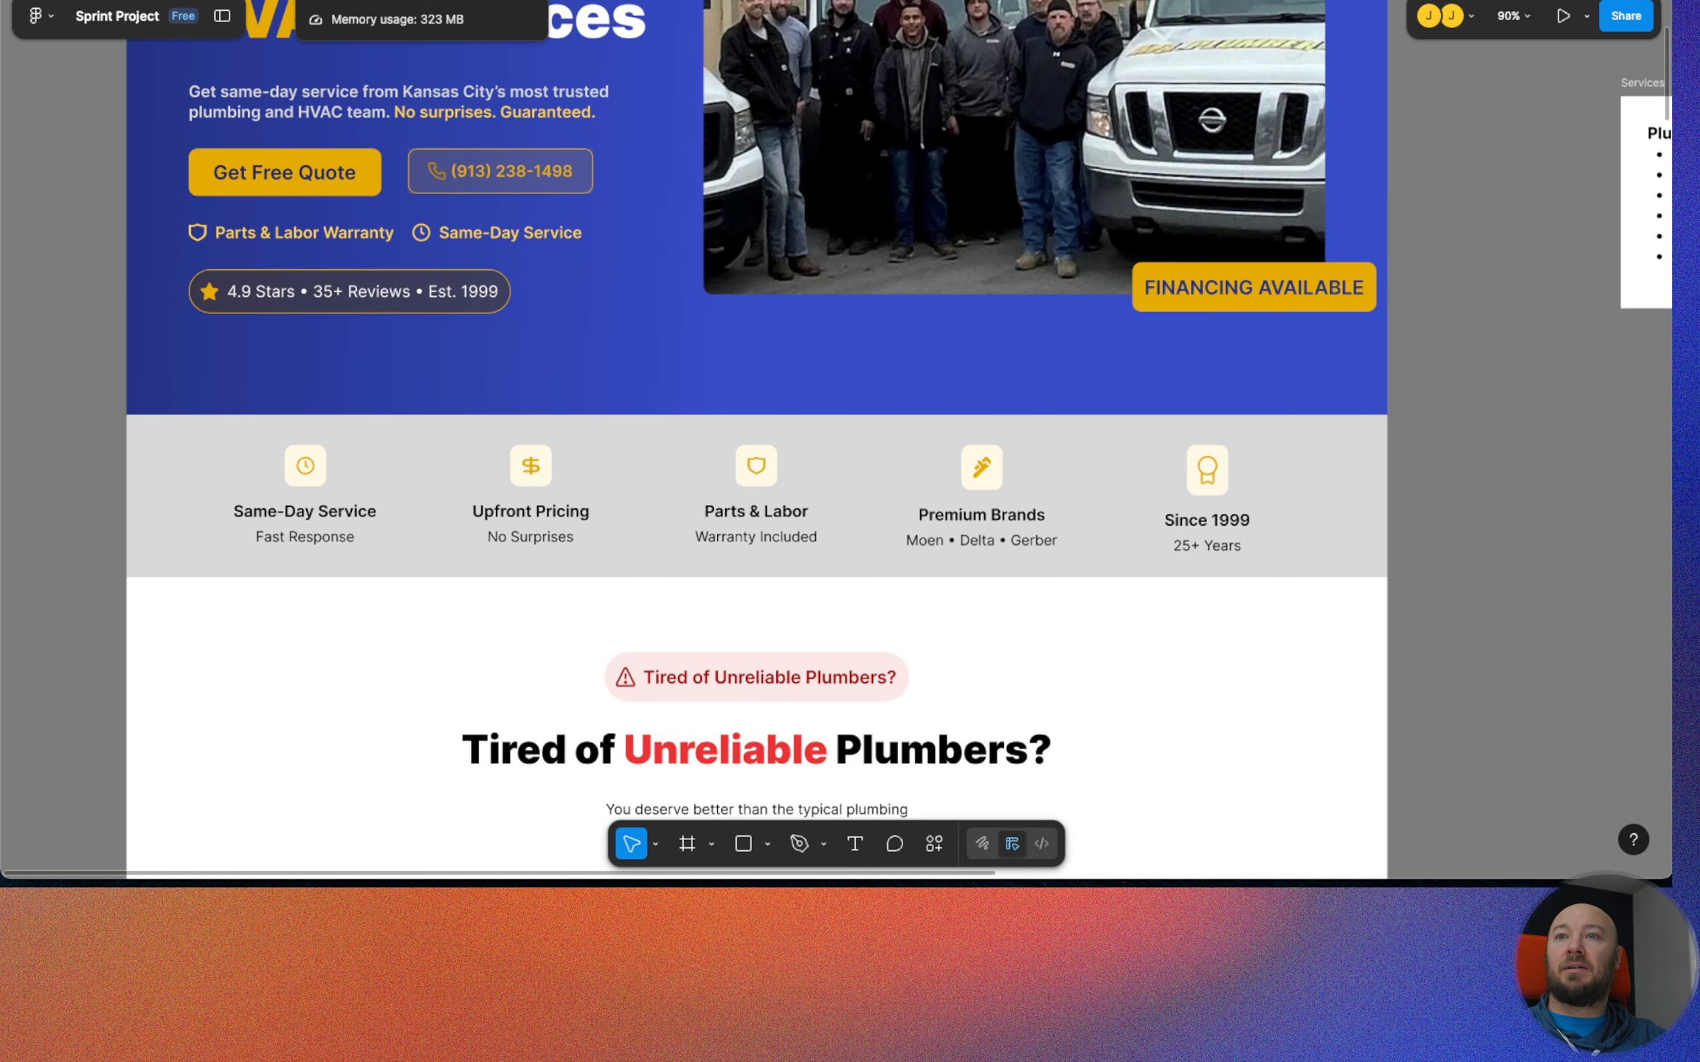
key(ctrl+Tab)
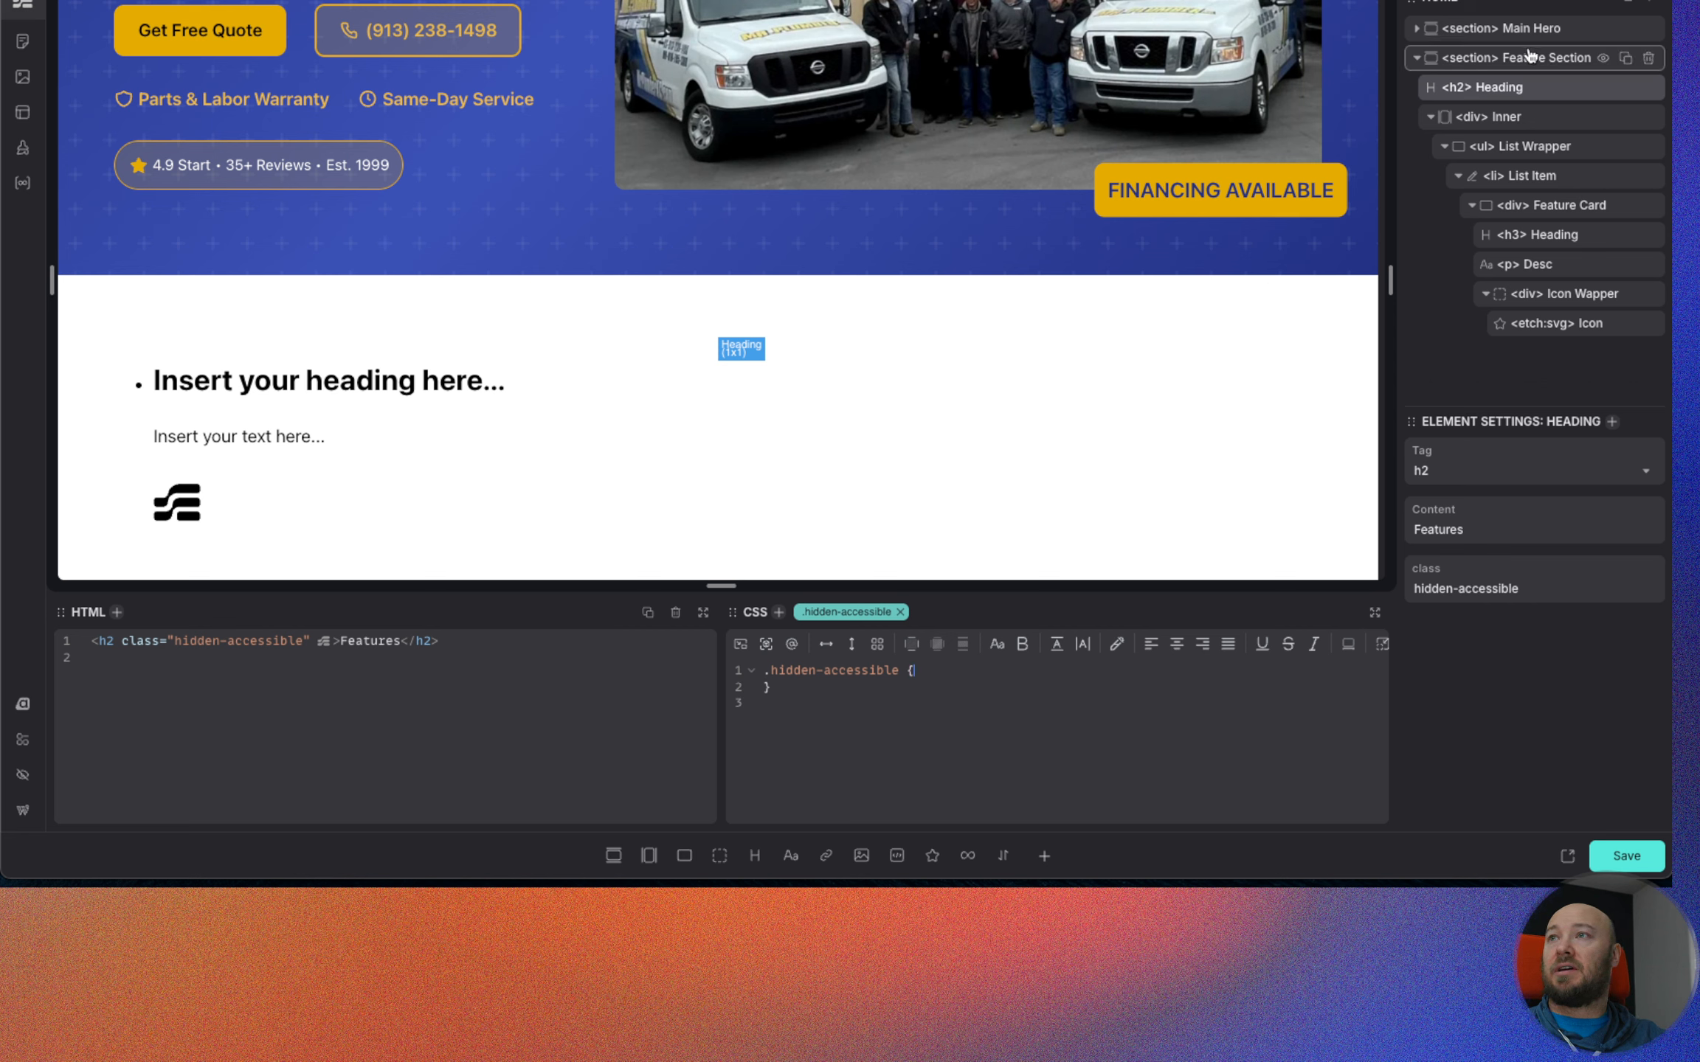
click(1548, 214)
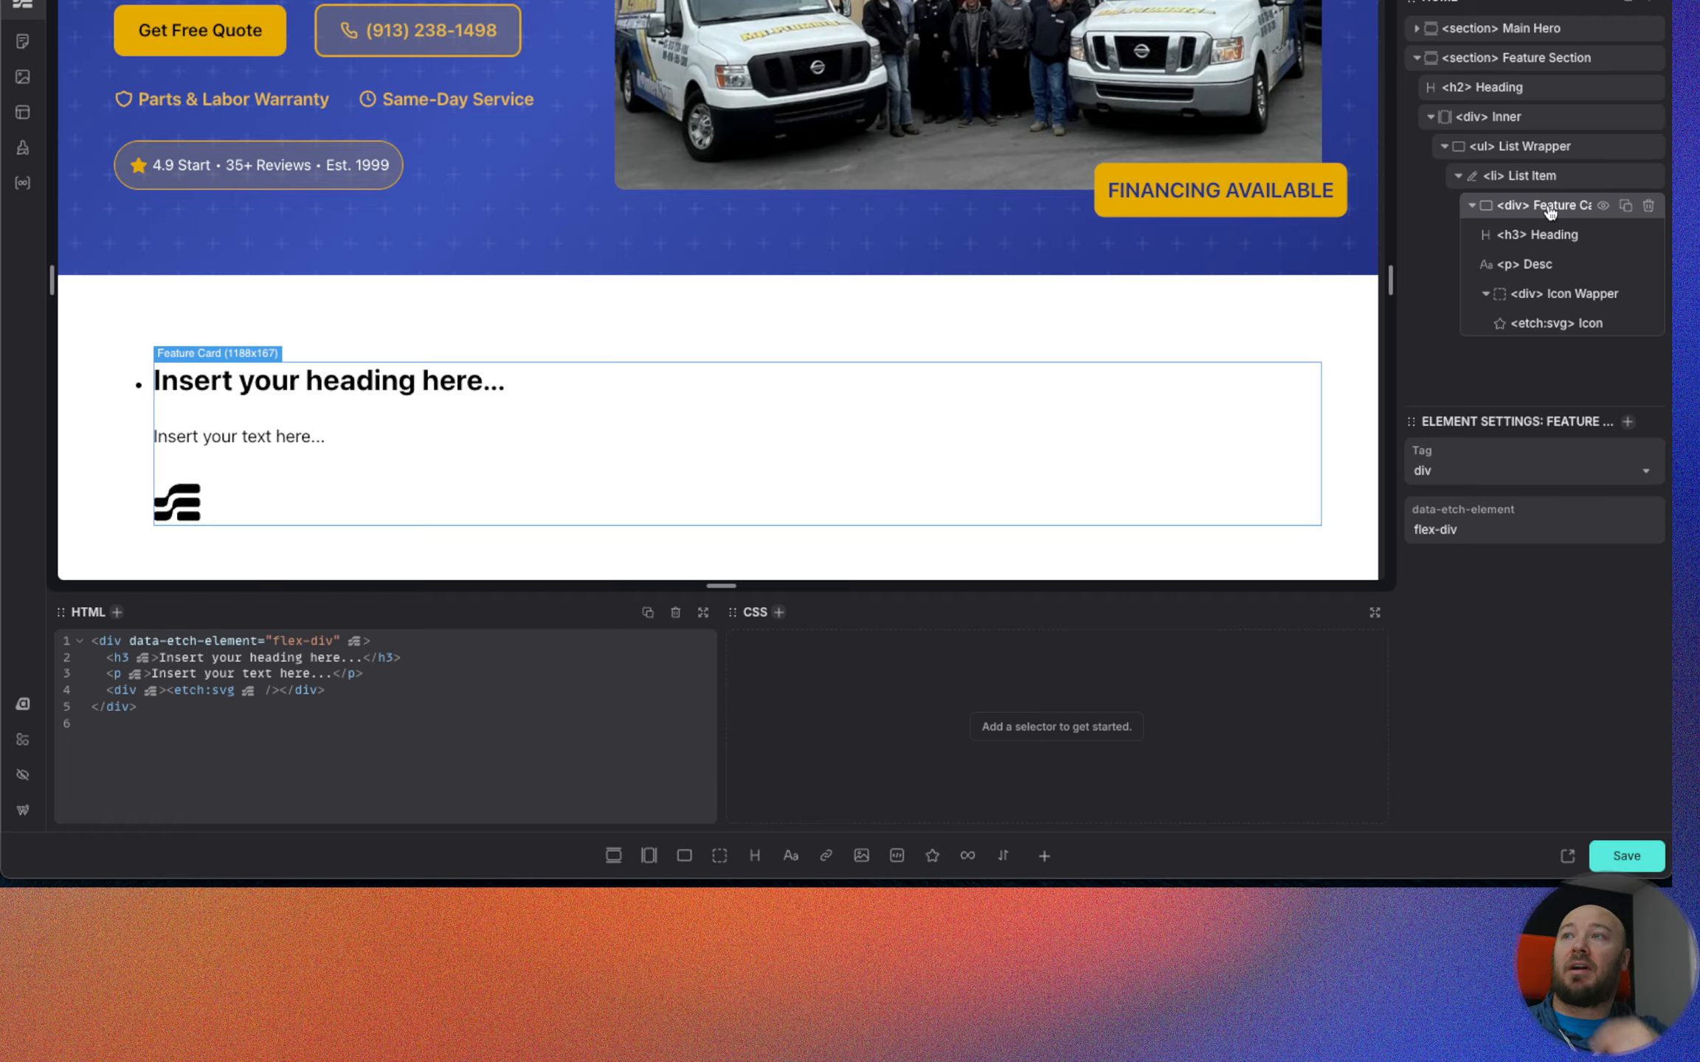
right_click(1548, 212)
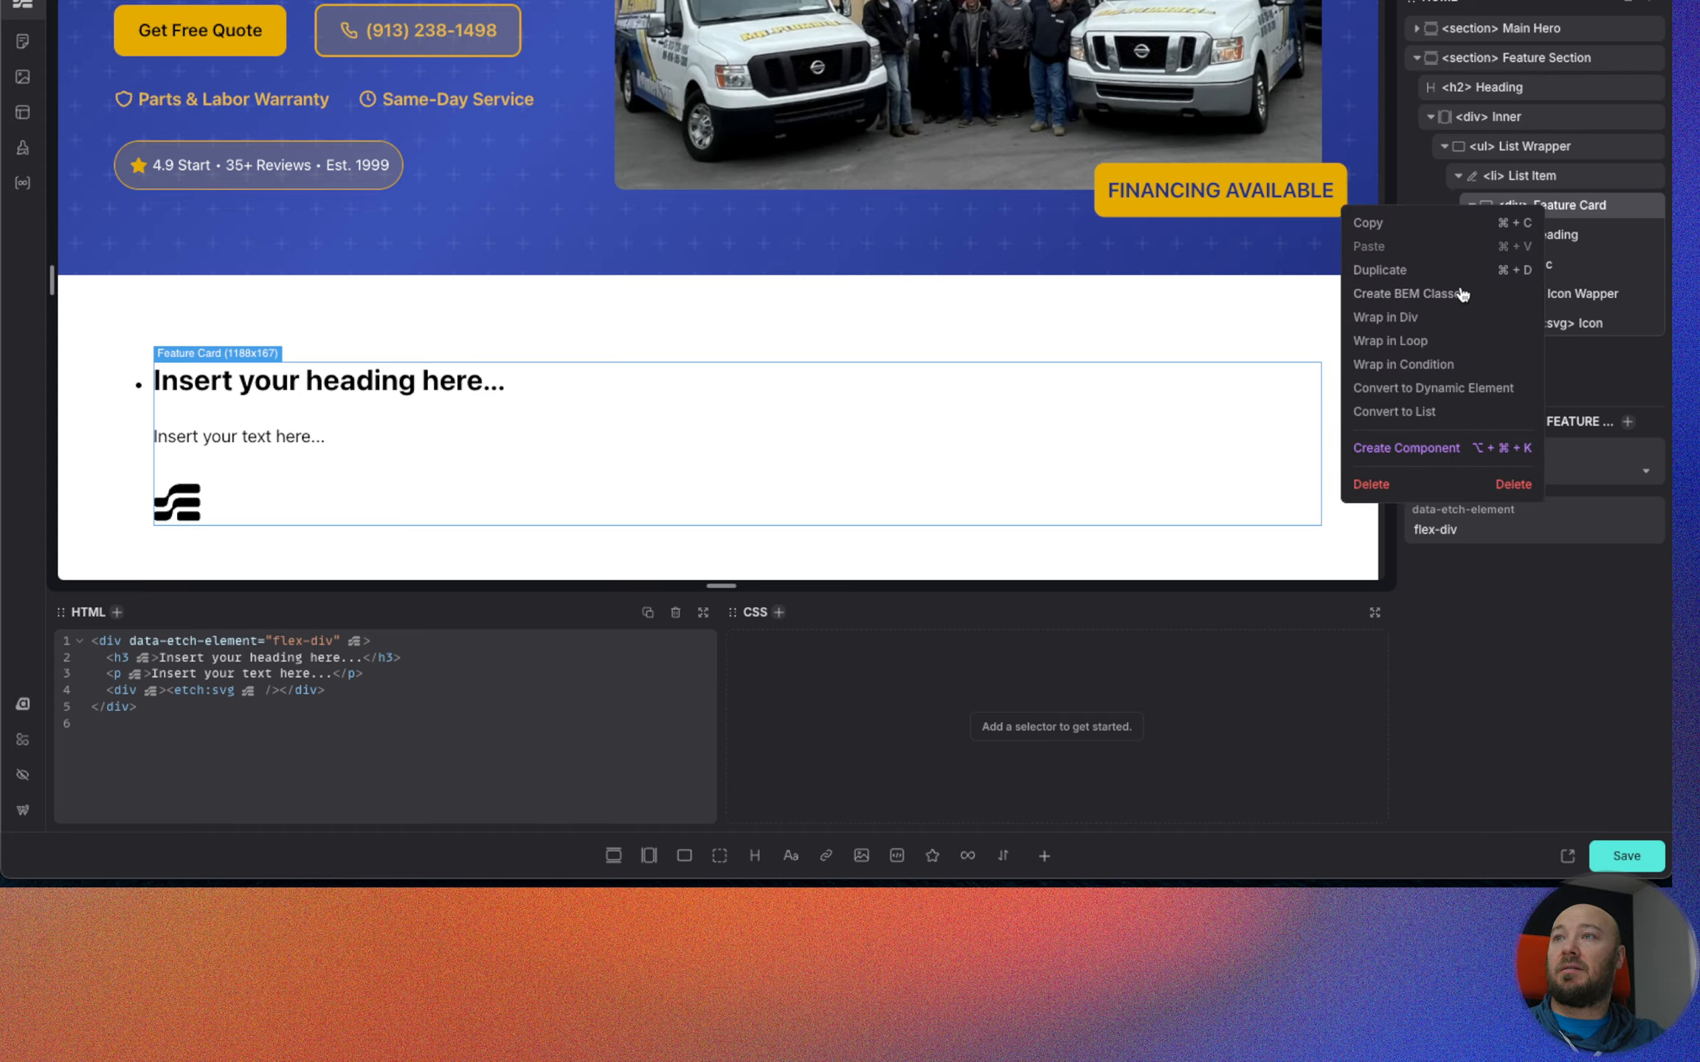
click(1441, 295)
right_click(1553, 214)
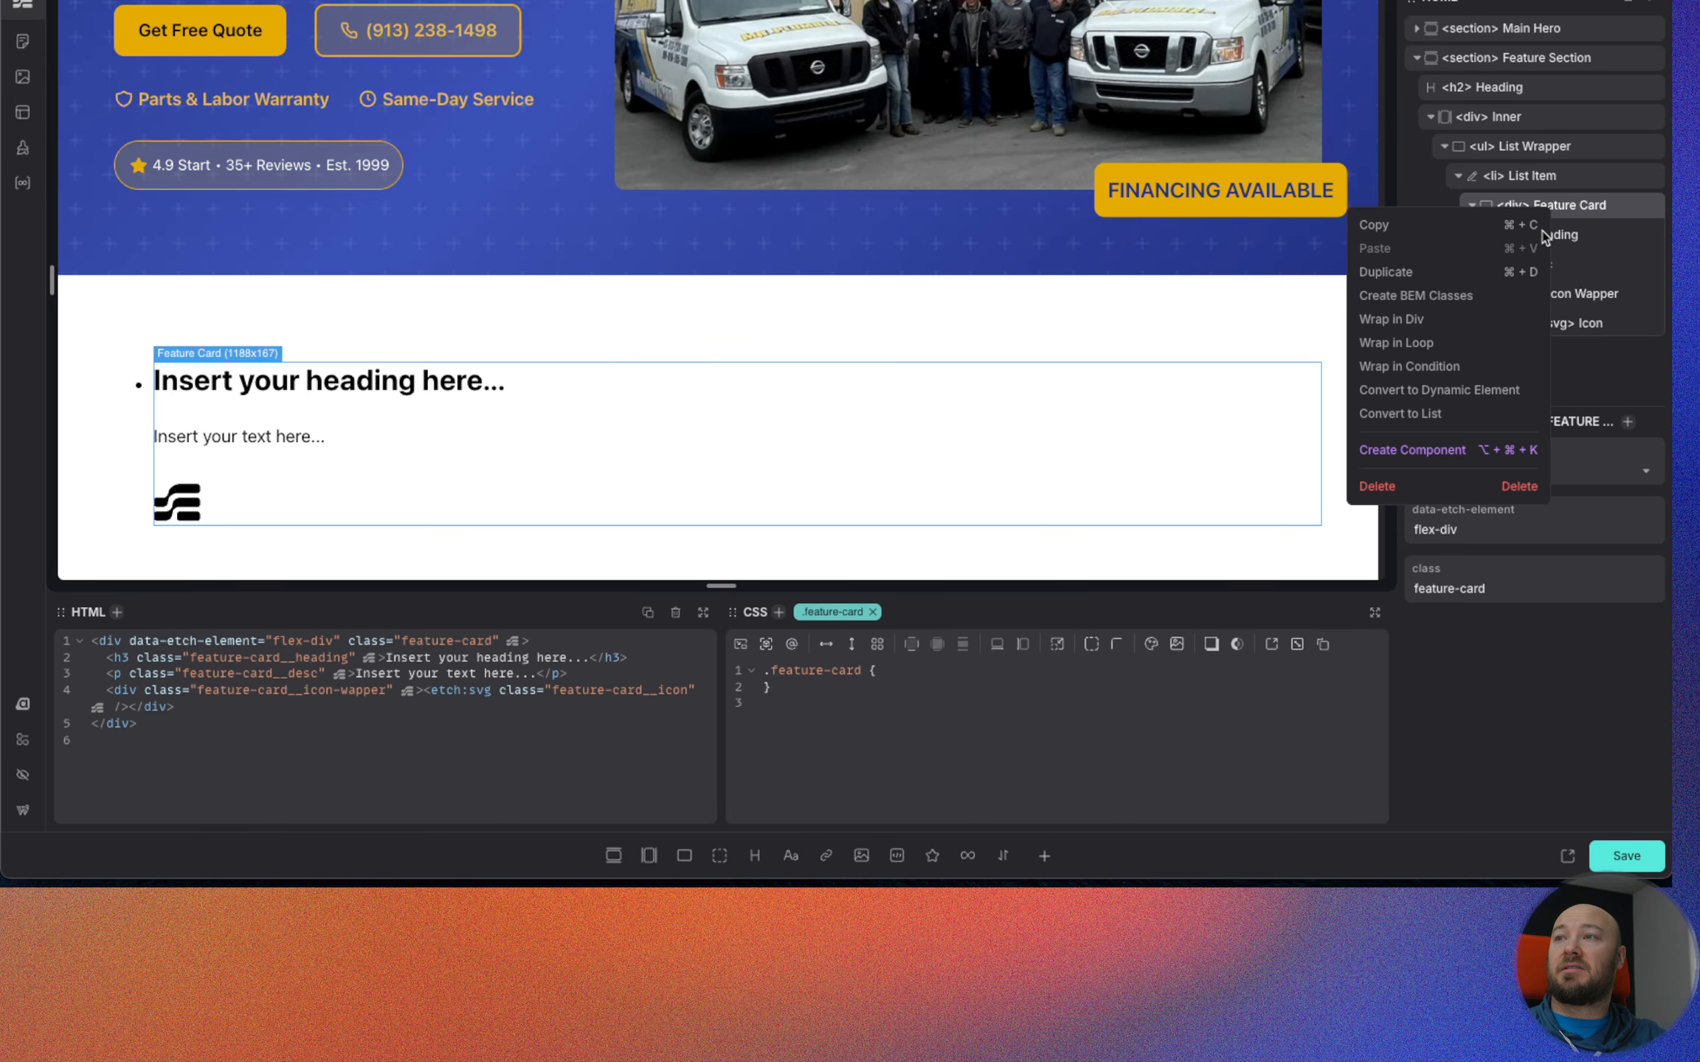
click(1387, 456)
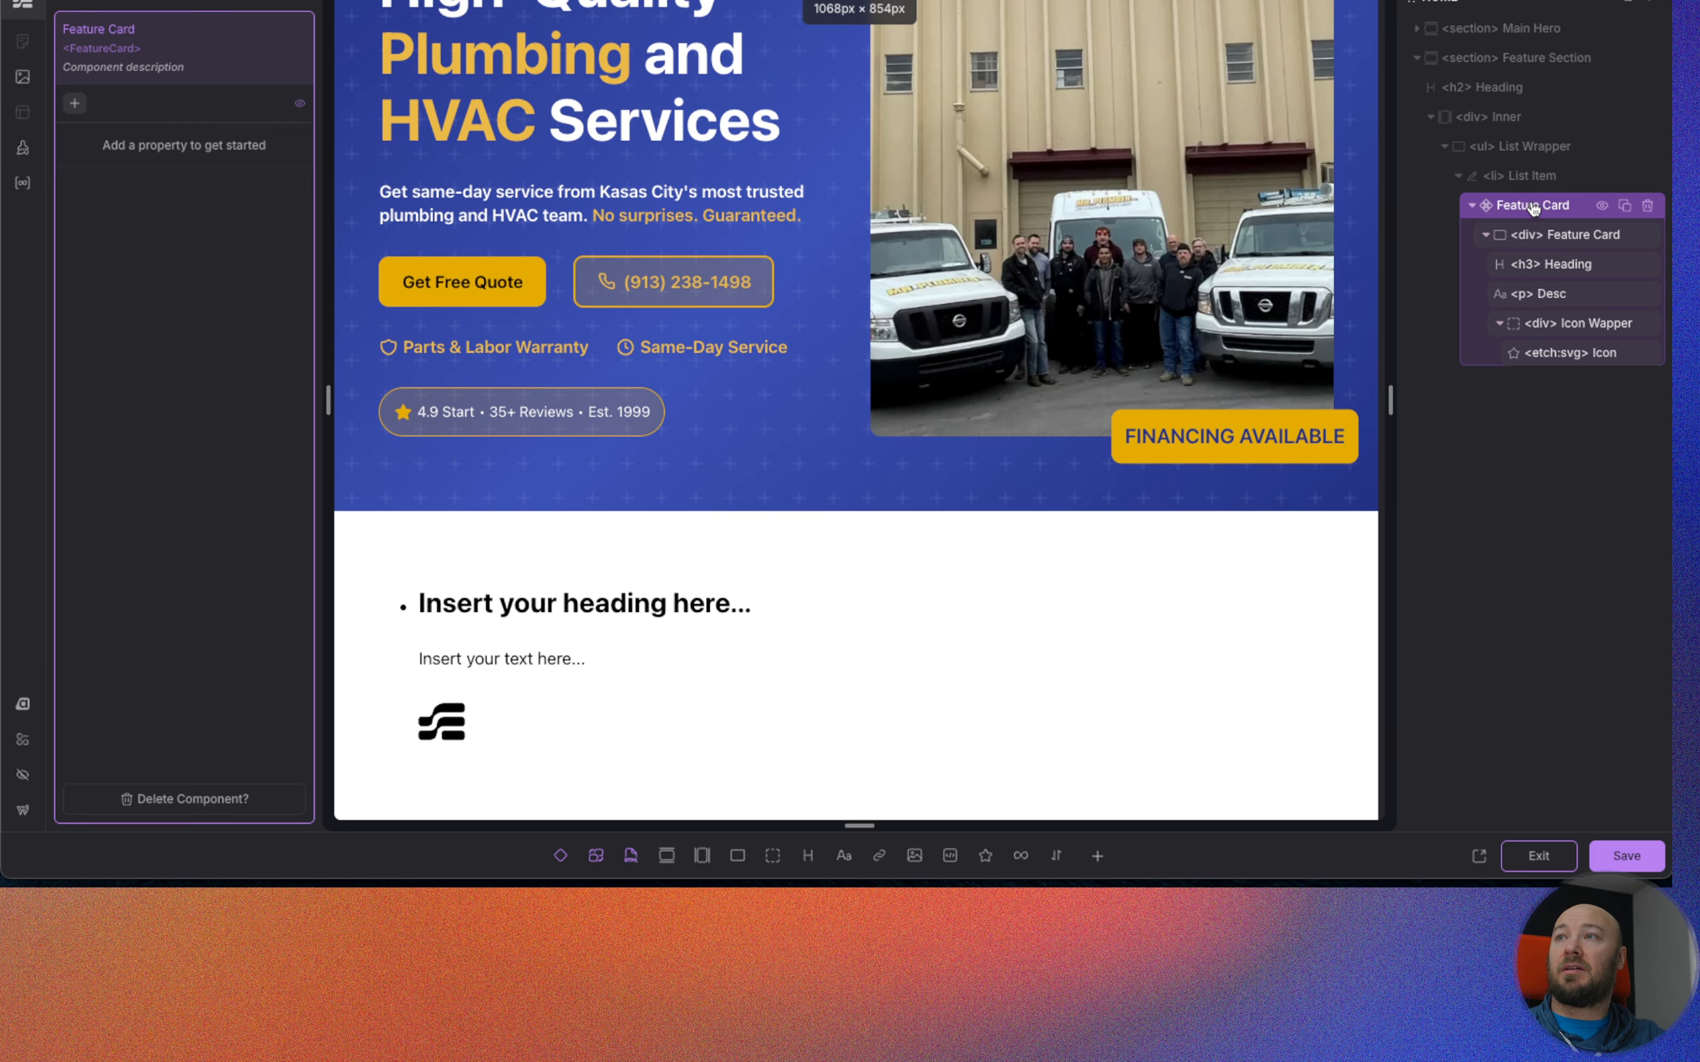
Enable color stripping on the Feature Card's Icon and assign it clock.svg from the media library.
click(1576, 361)
click(1525, 531)
click(1538, 472)
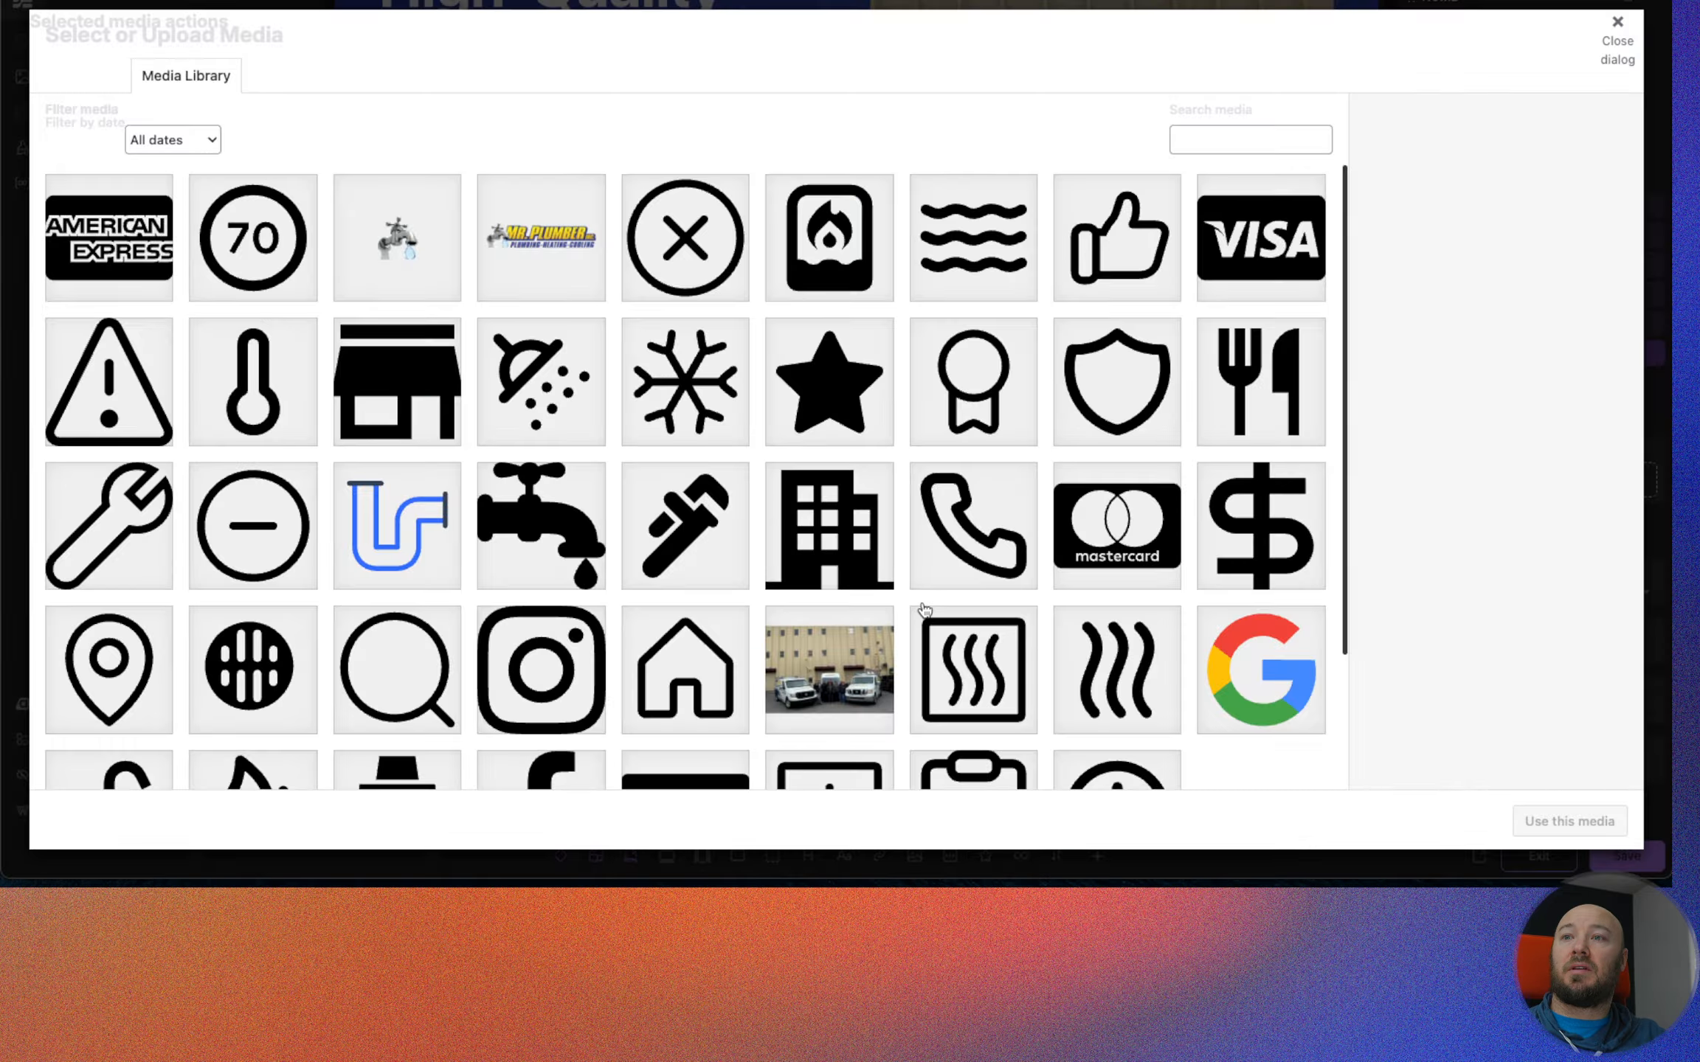
scroll(686, 442, down, 3)
click(1117, 644)
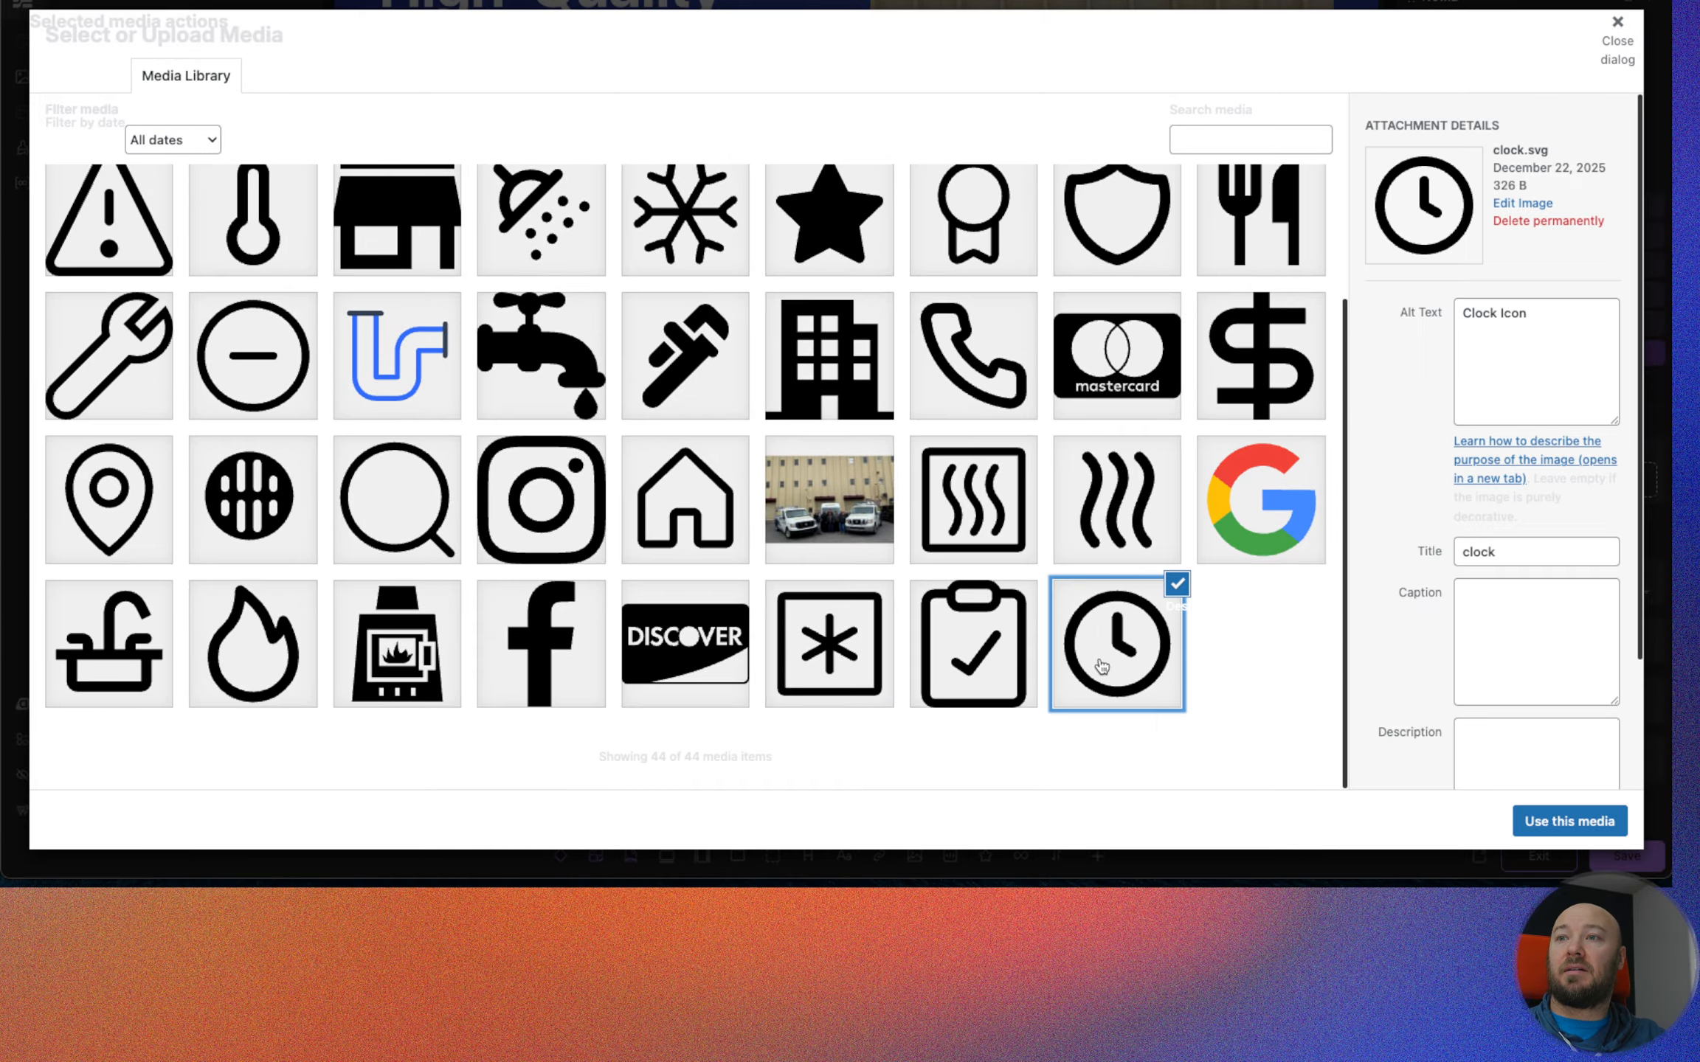
click(1569, 820)
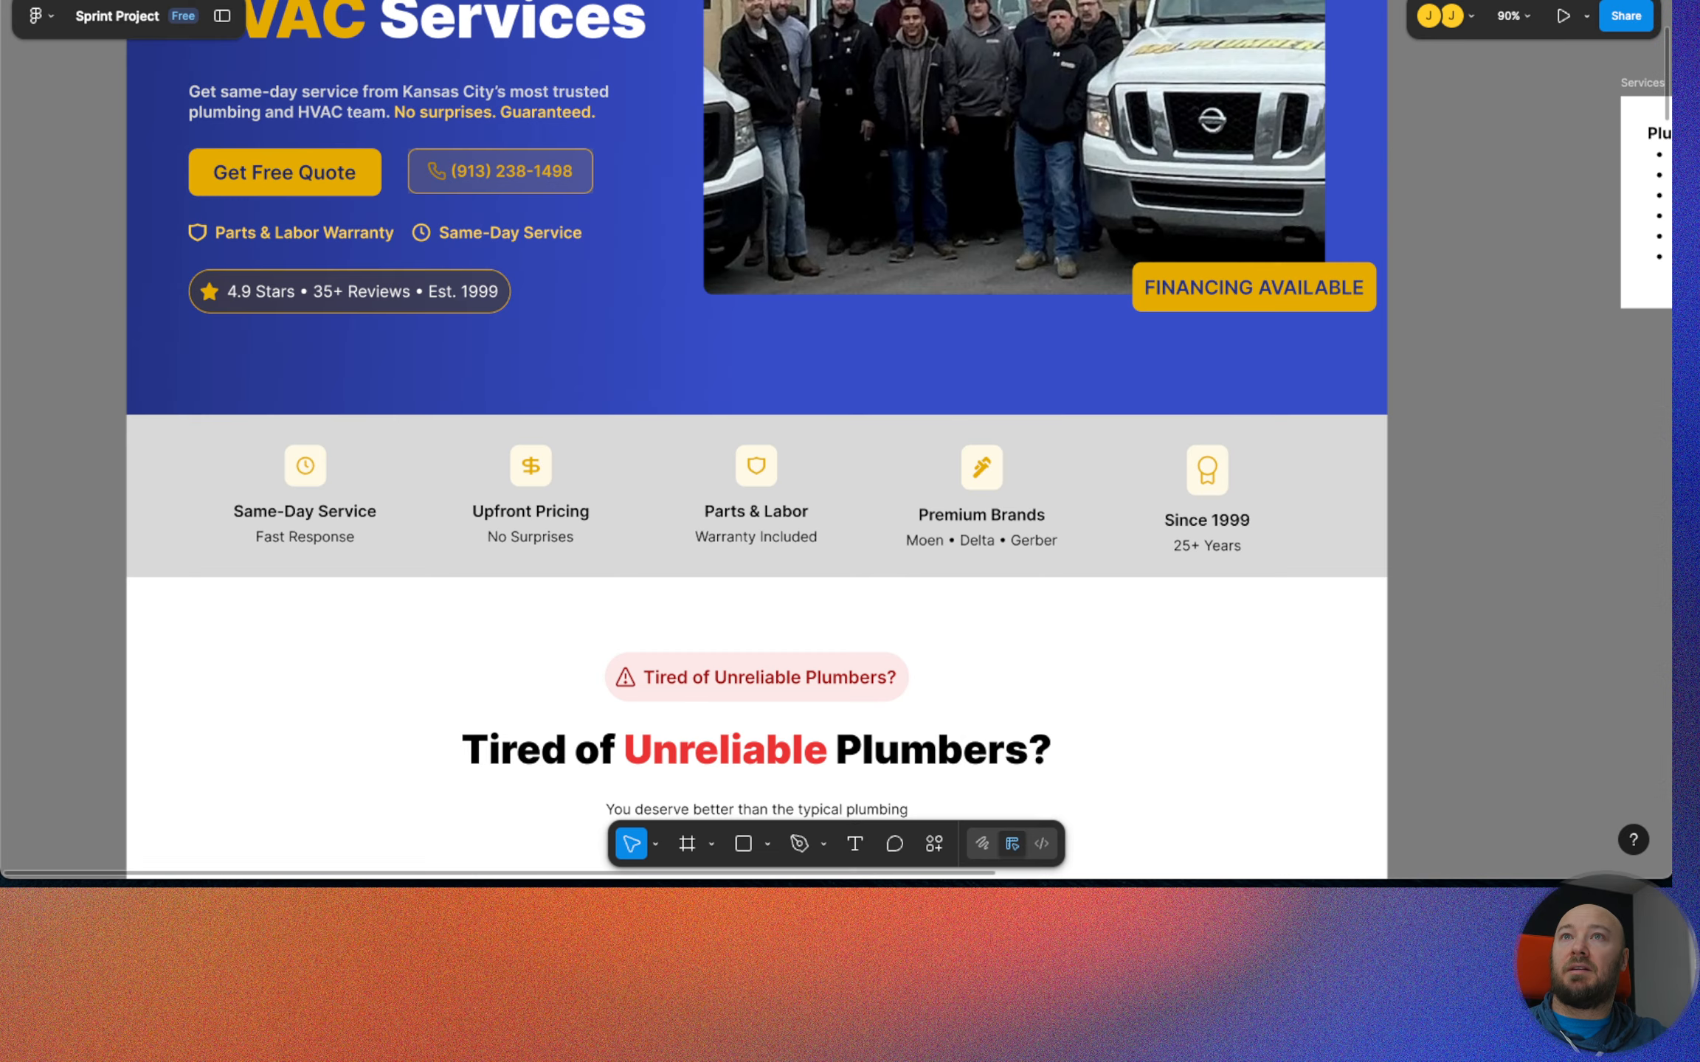
Check the Same-Day Service clock icon in the Figma design, and give .feature-card__icon an inline-size of to-rem(20px).
click(305, 468)
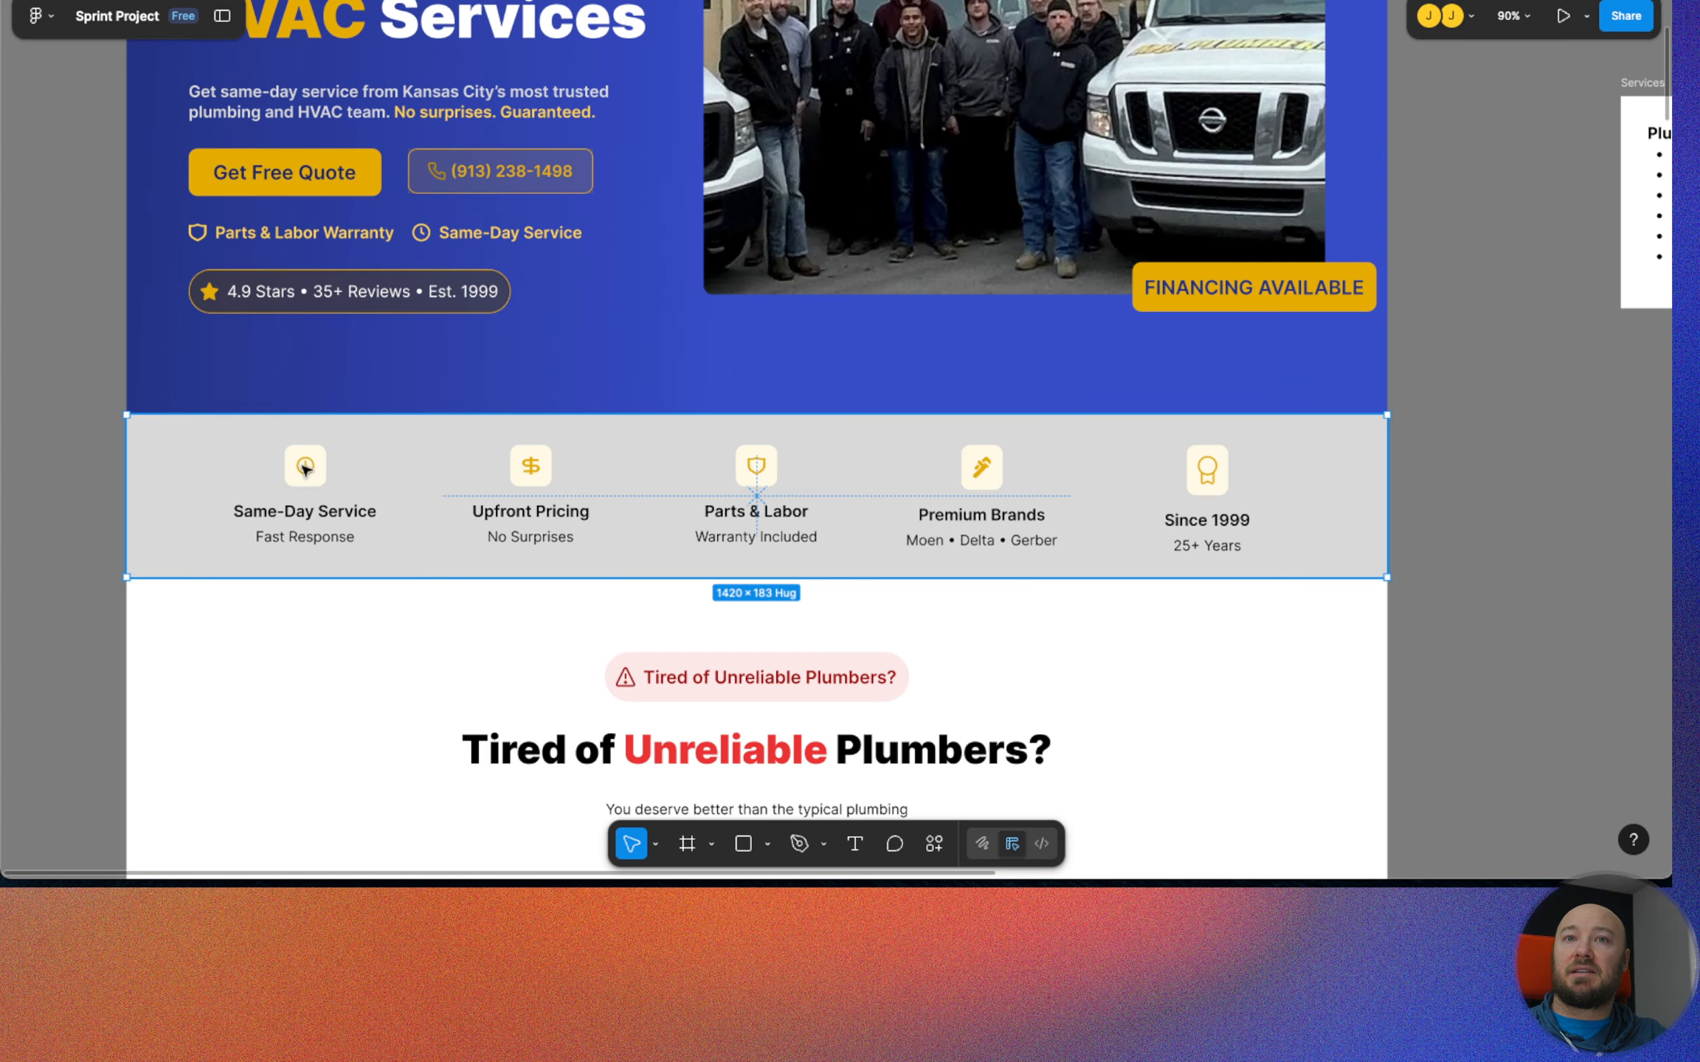
double_click(305, 468)
double_click(304, 468)
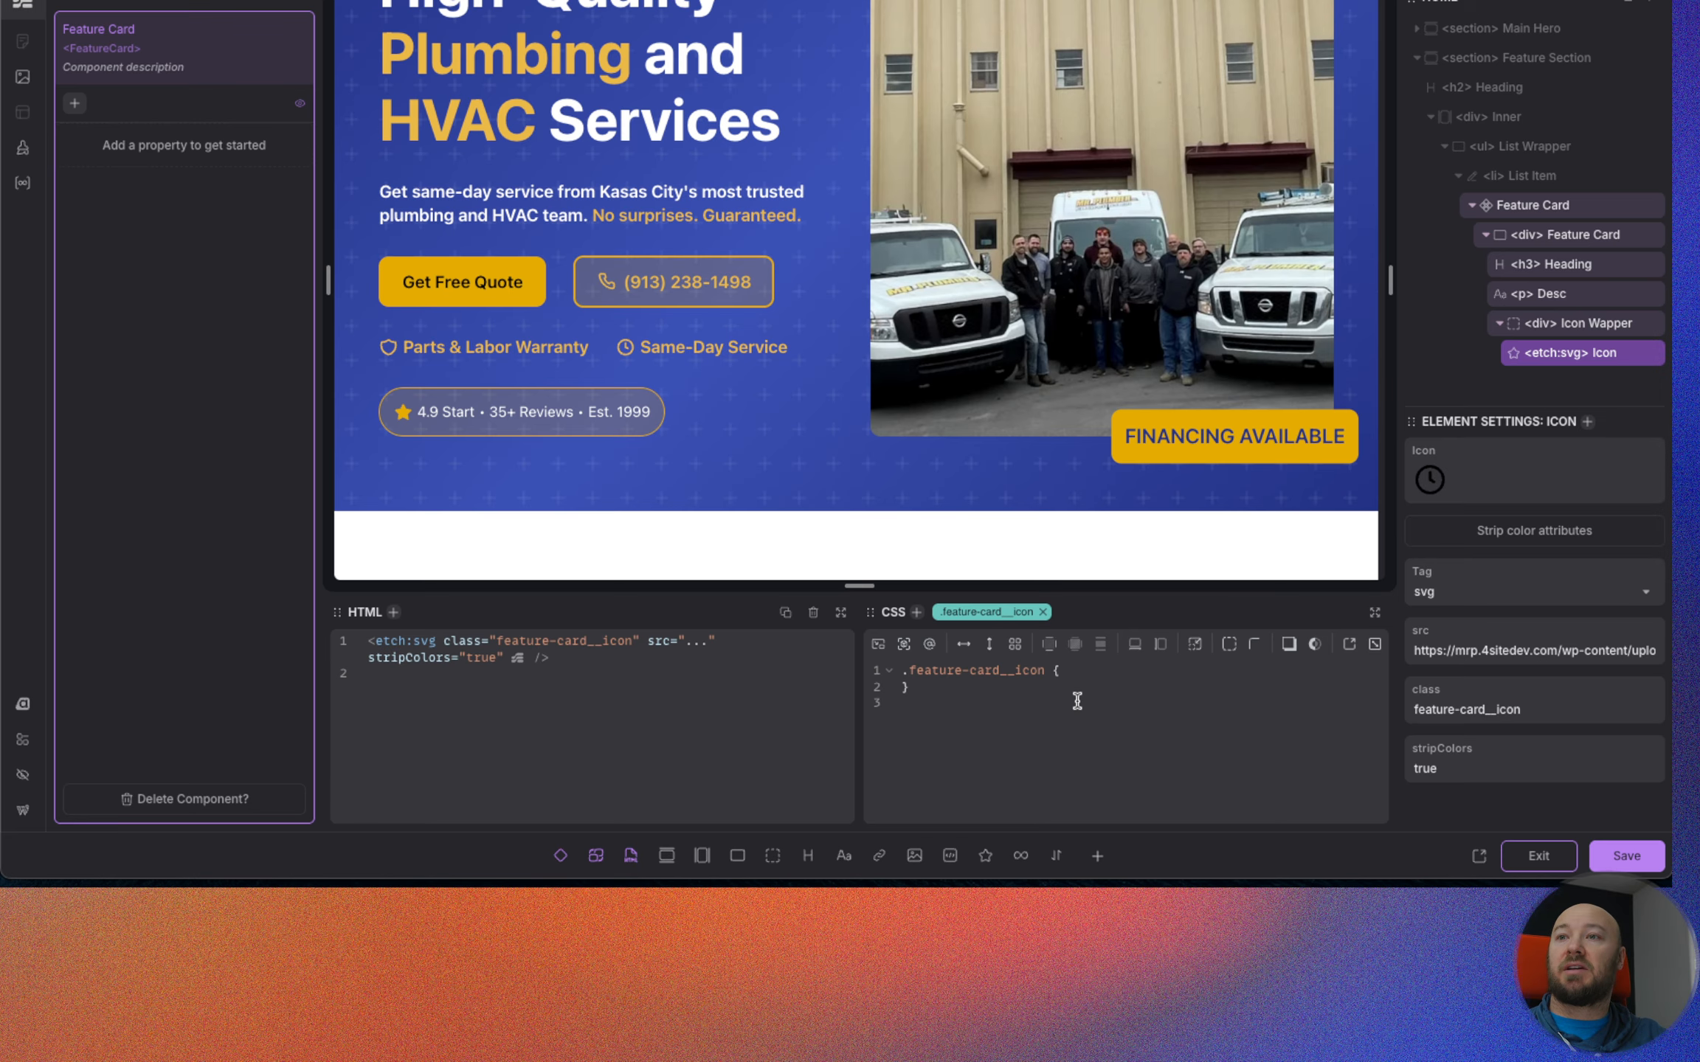
key(Return)
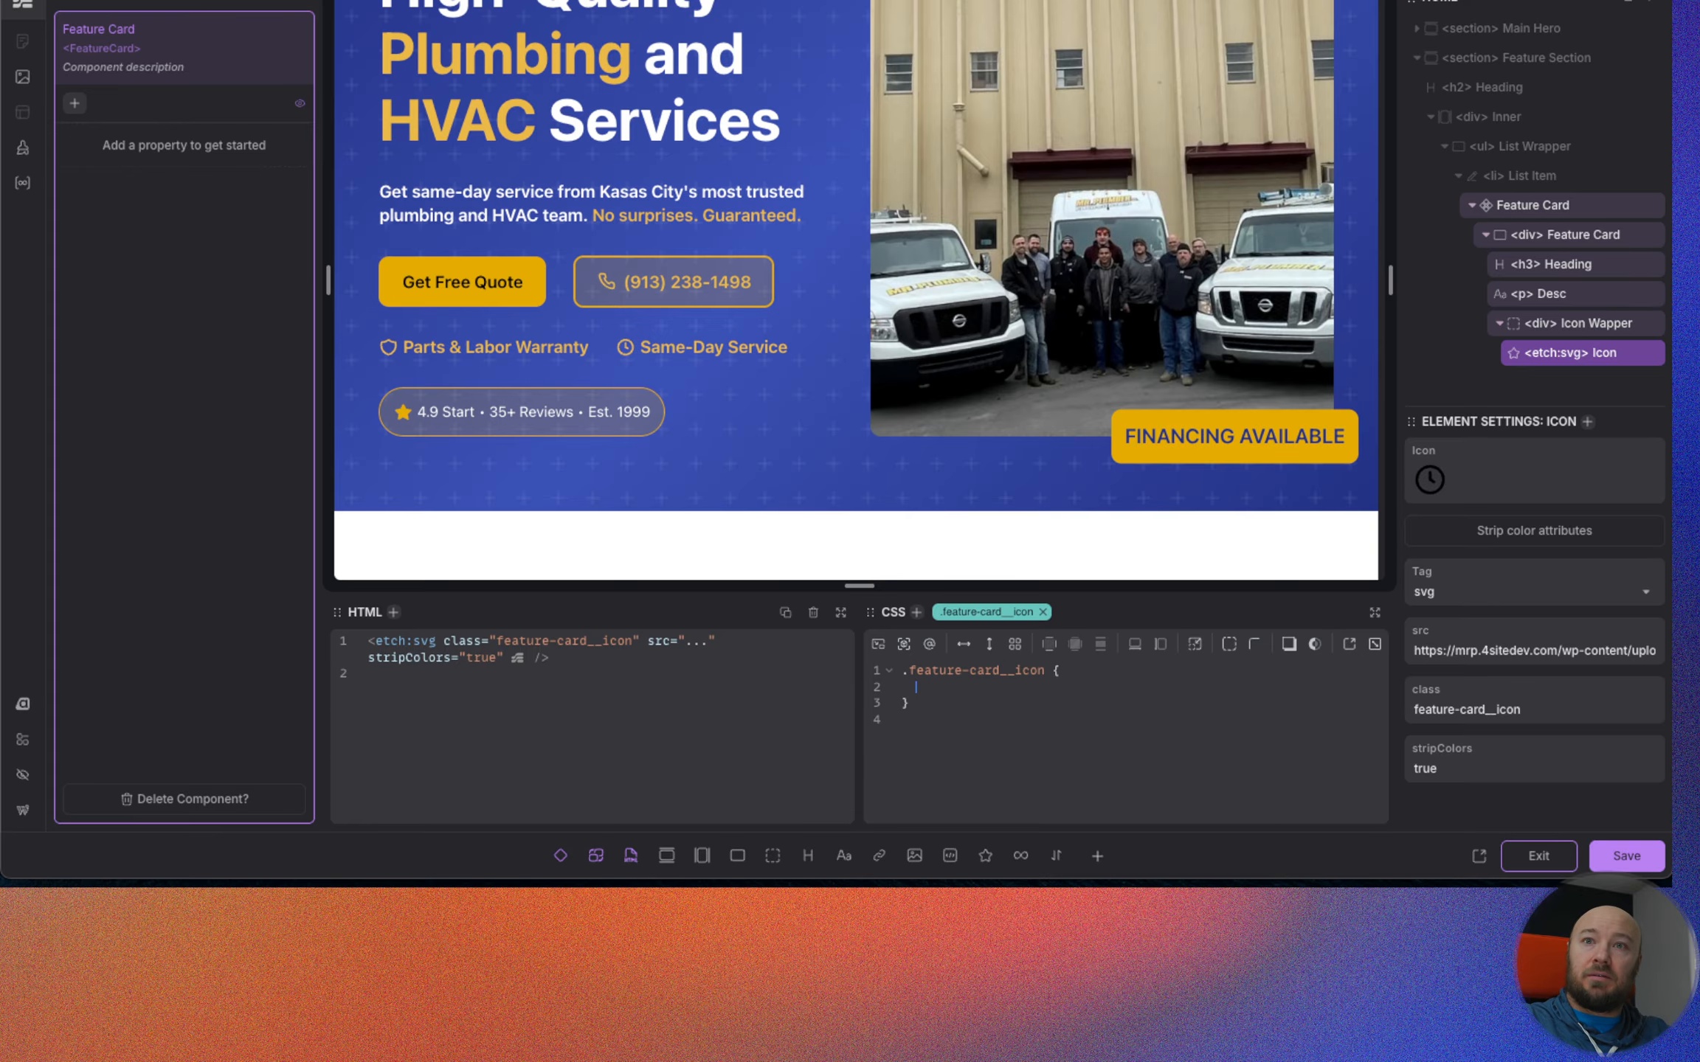
text(inl)
key(Return)
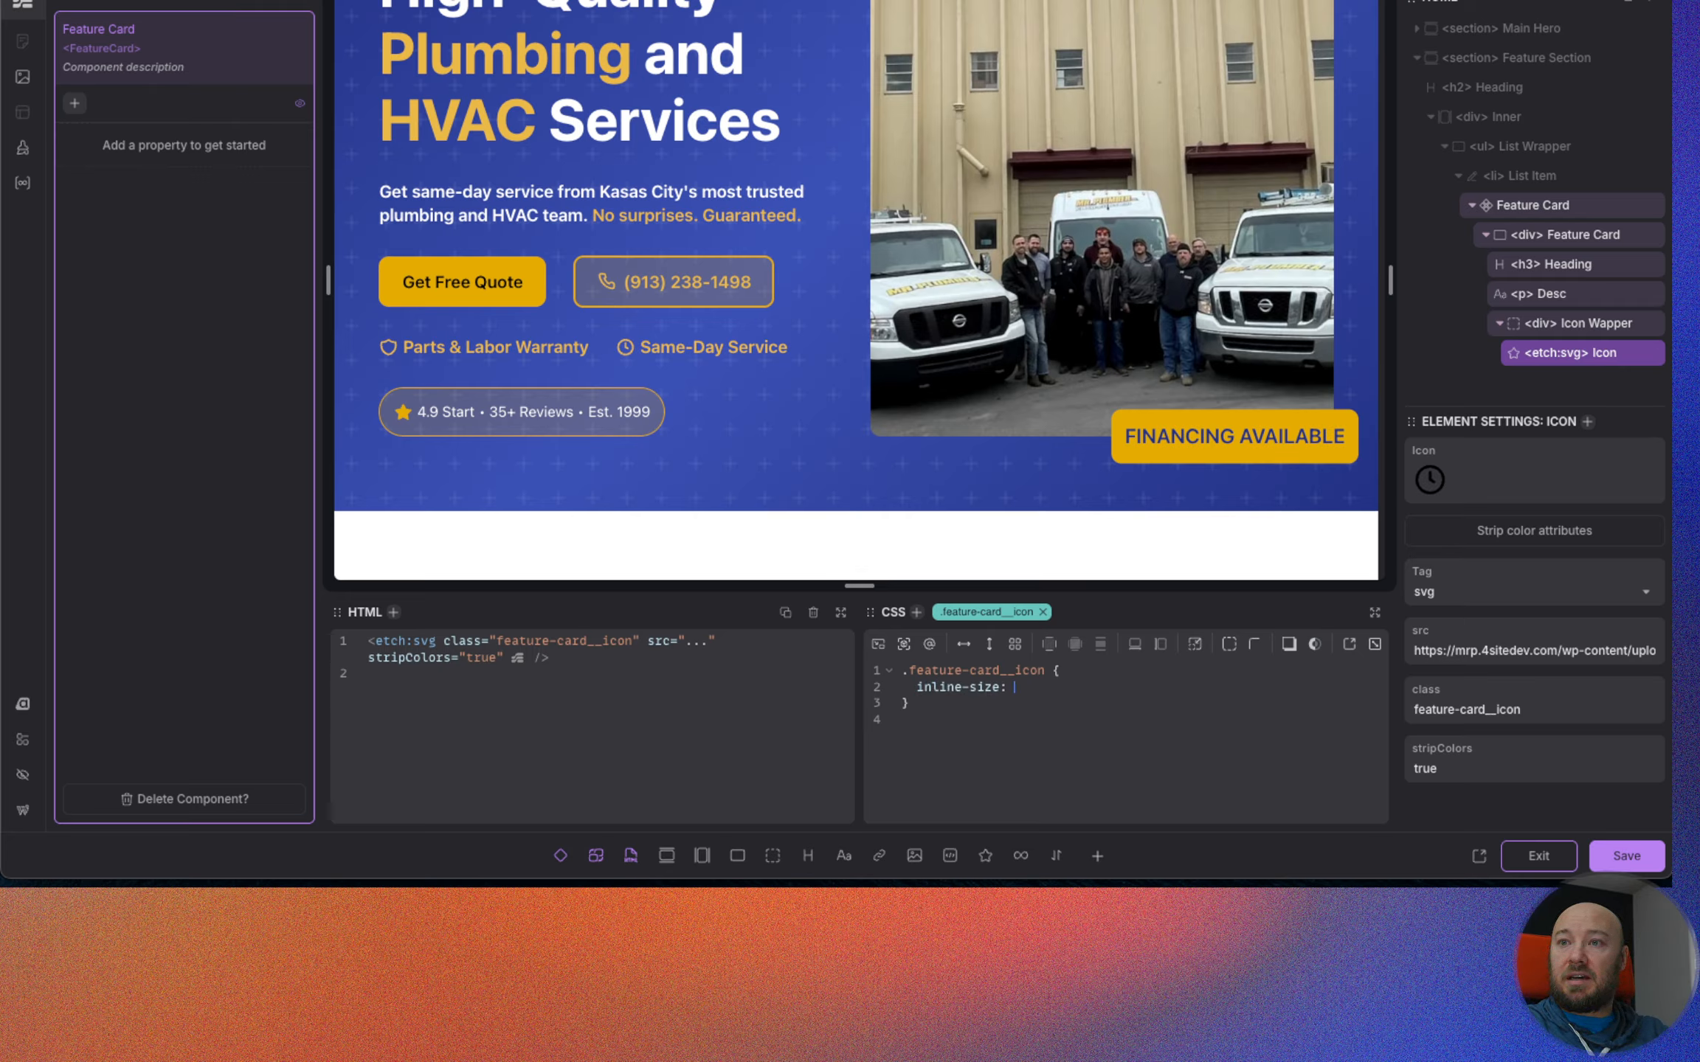
text(to)
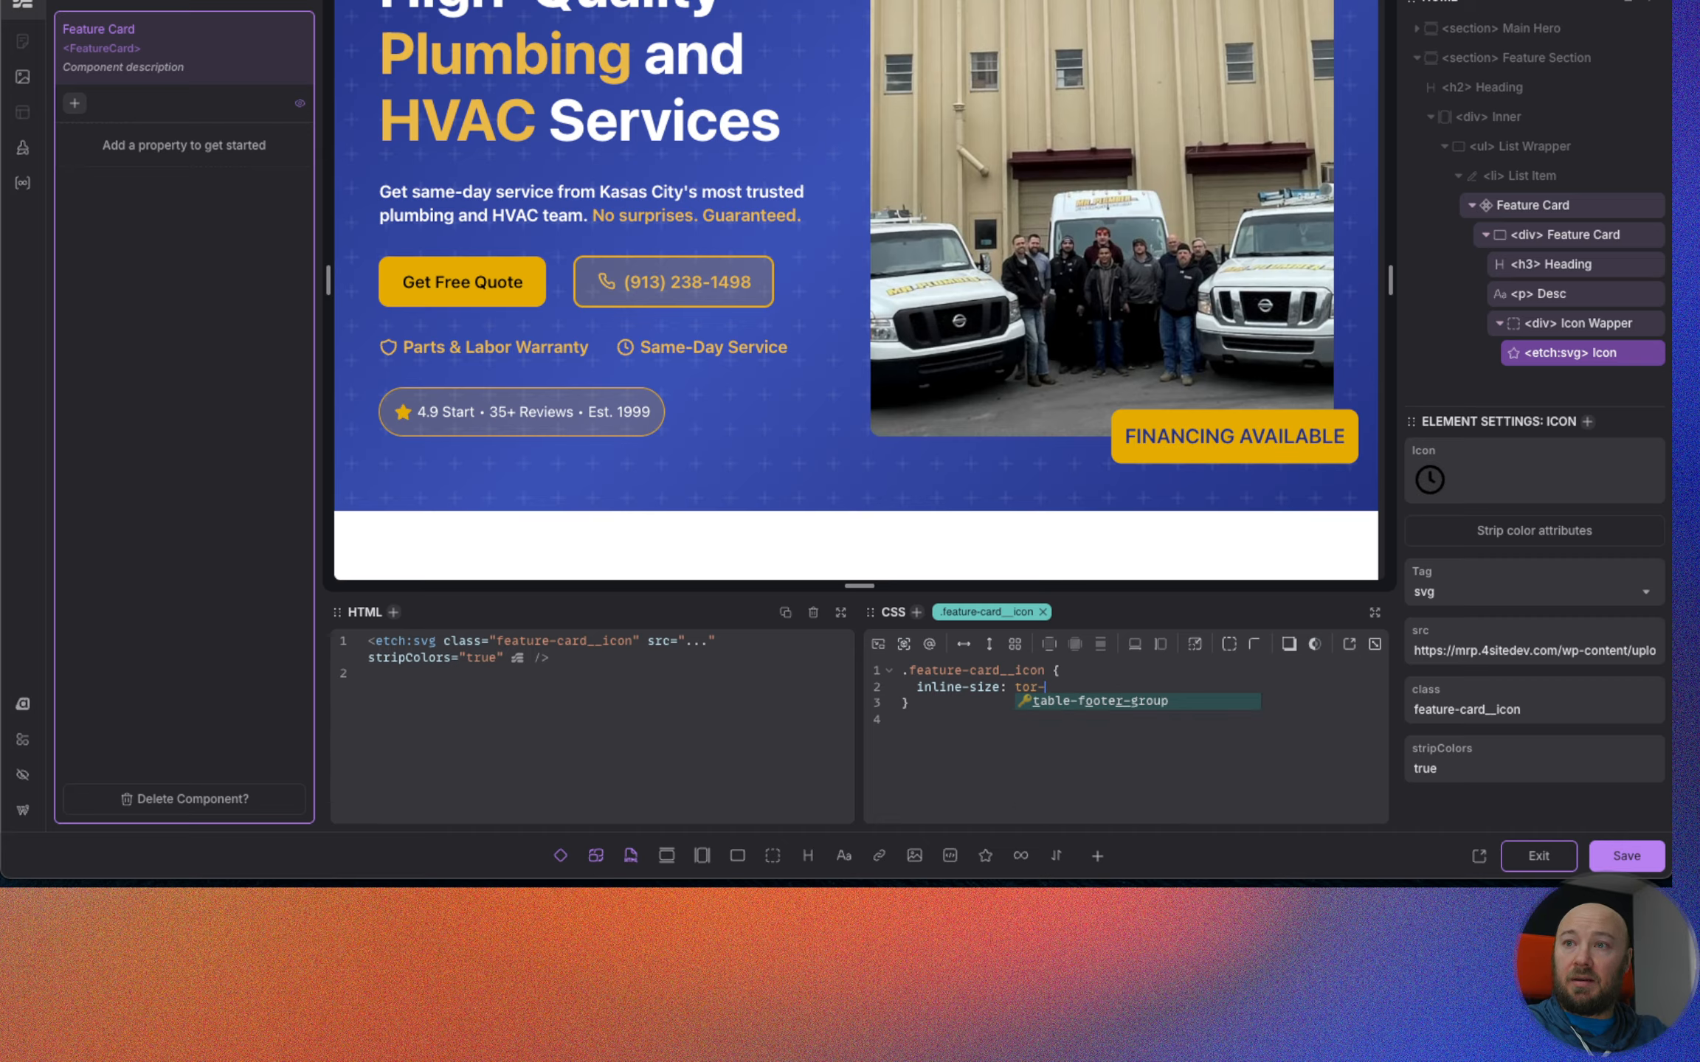
text(-rem)
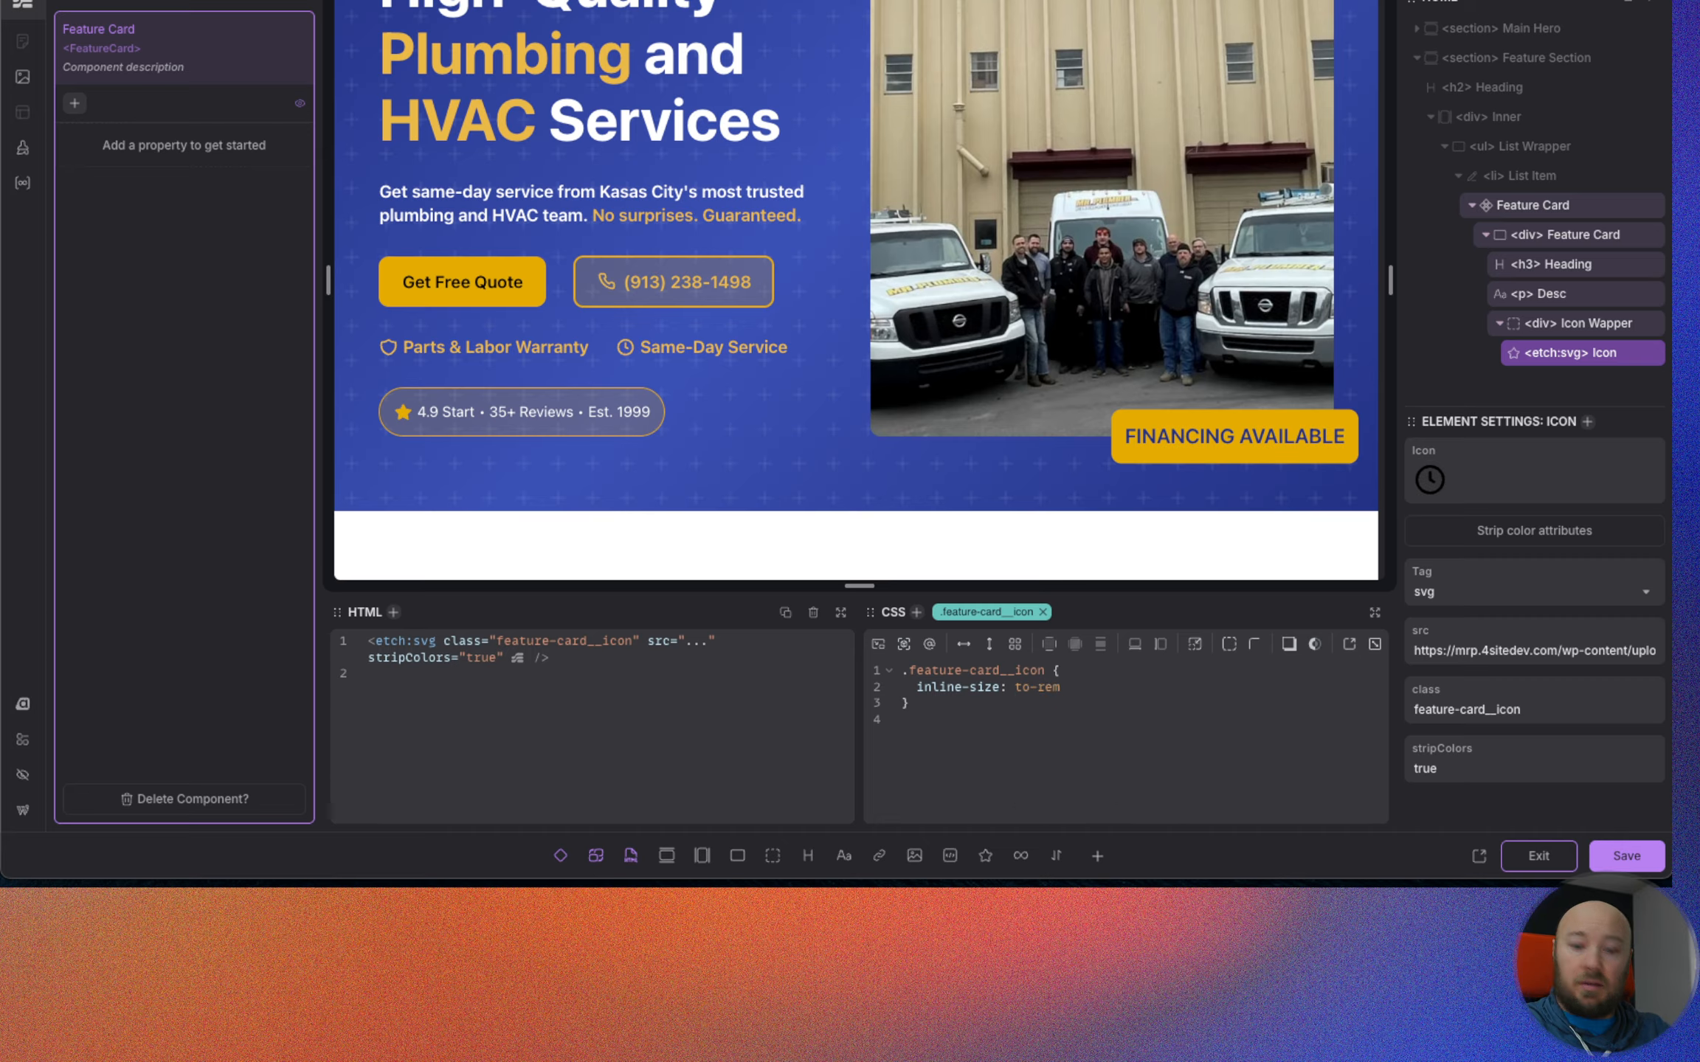
text(())
key(Left)
text(20px))
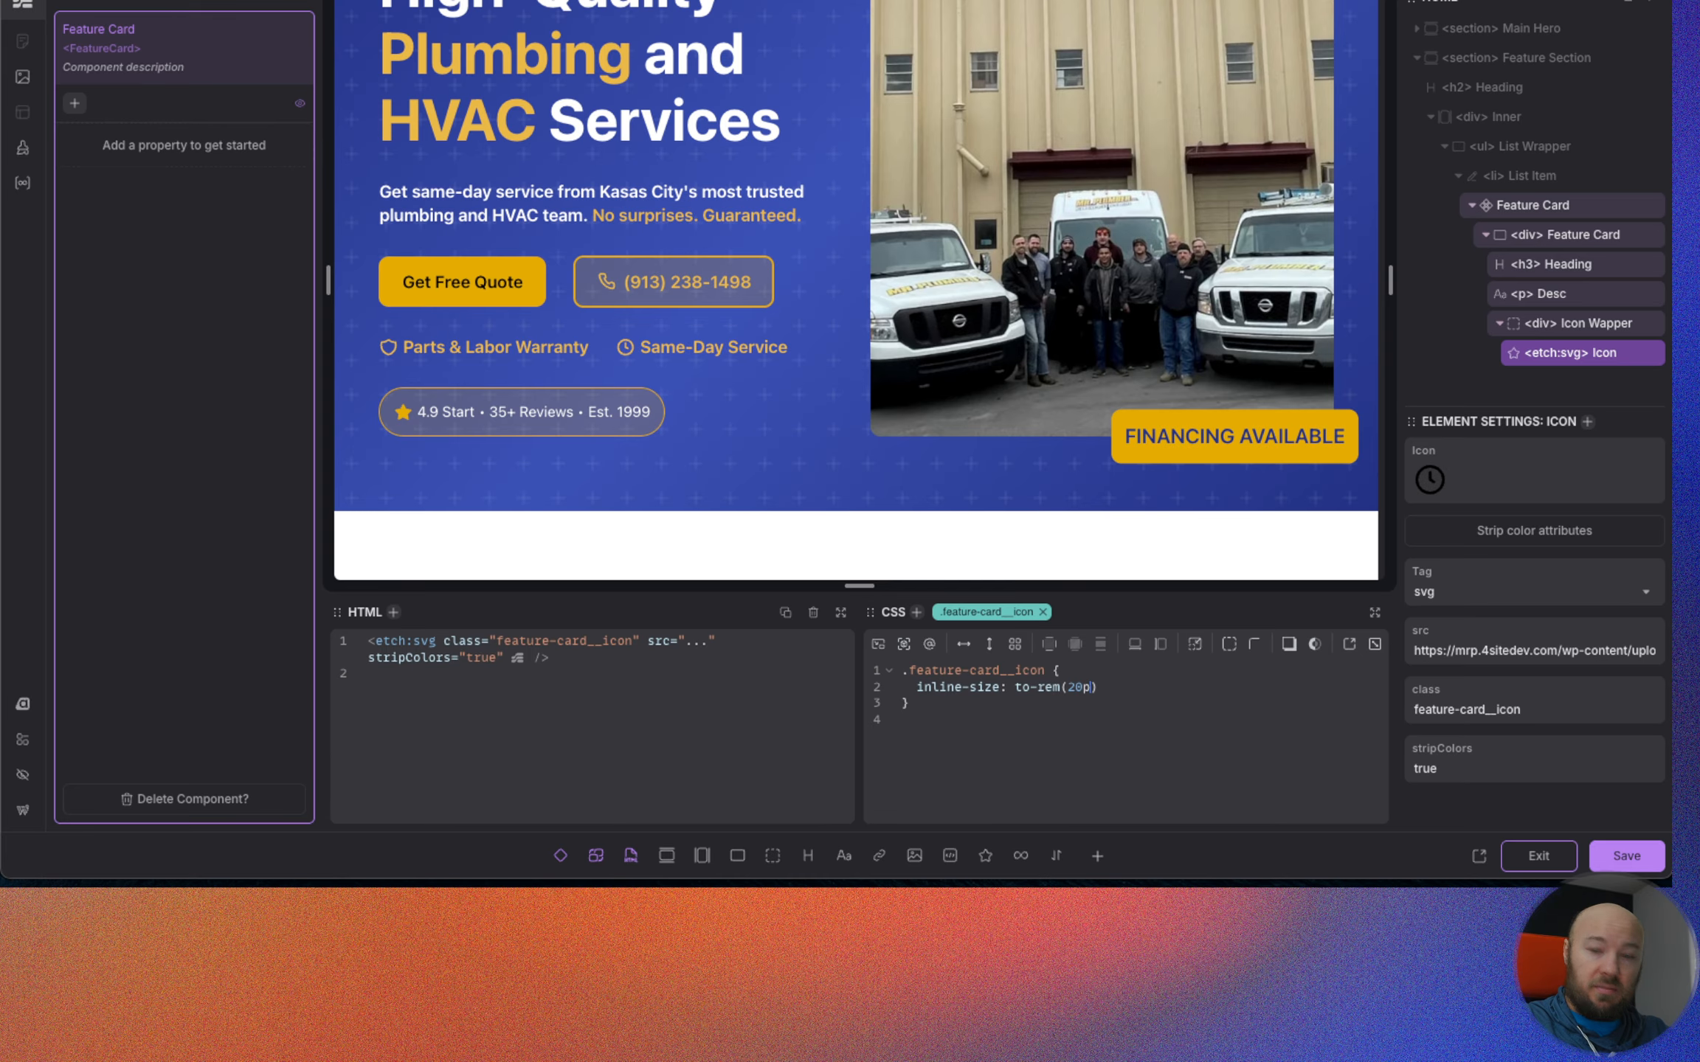
text(;)
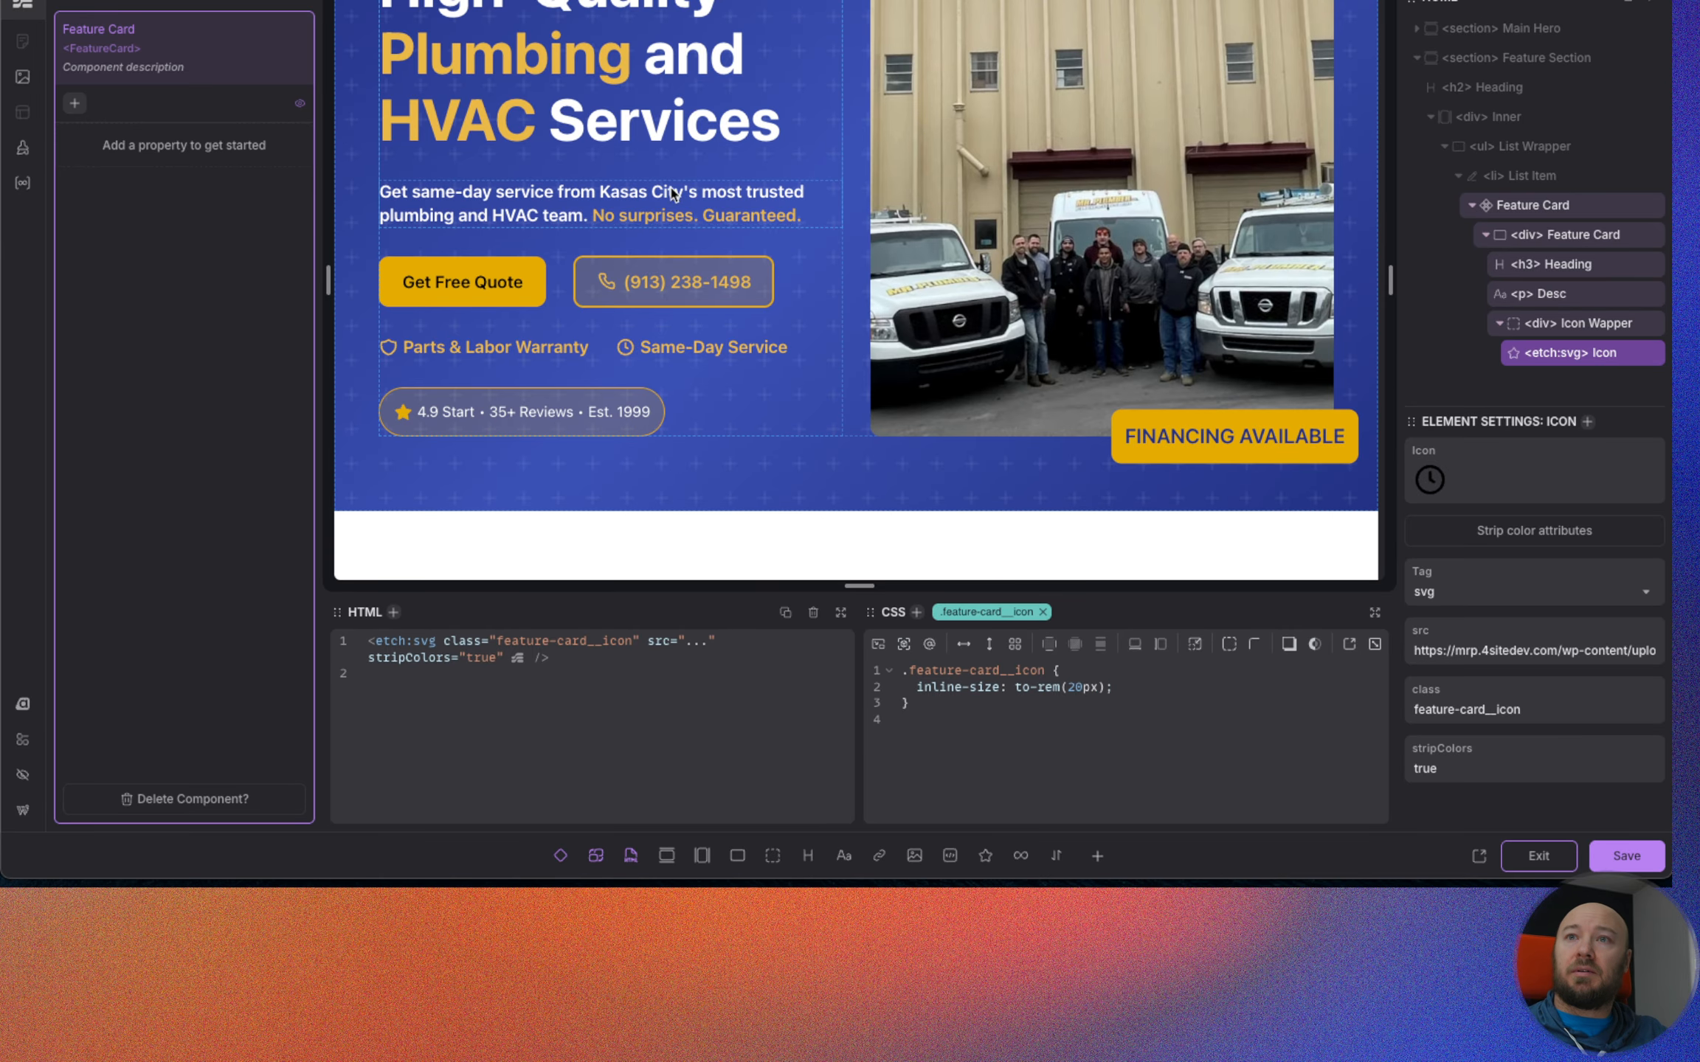
Give .feature-card__icon-wapper an order of -1 so the icon sits above the card's heading.
scroll(672, 349, down, 3)
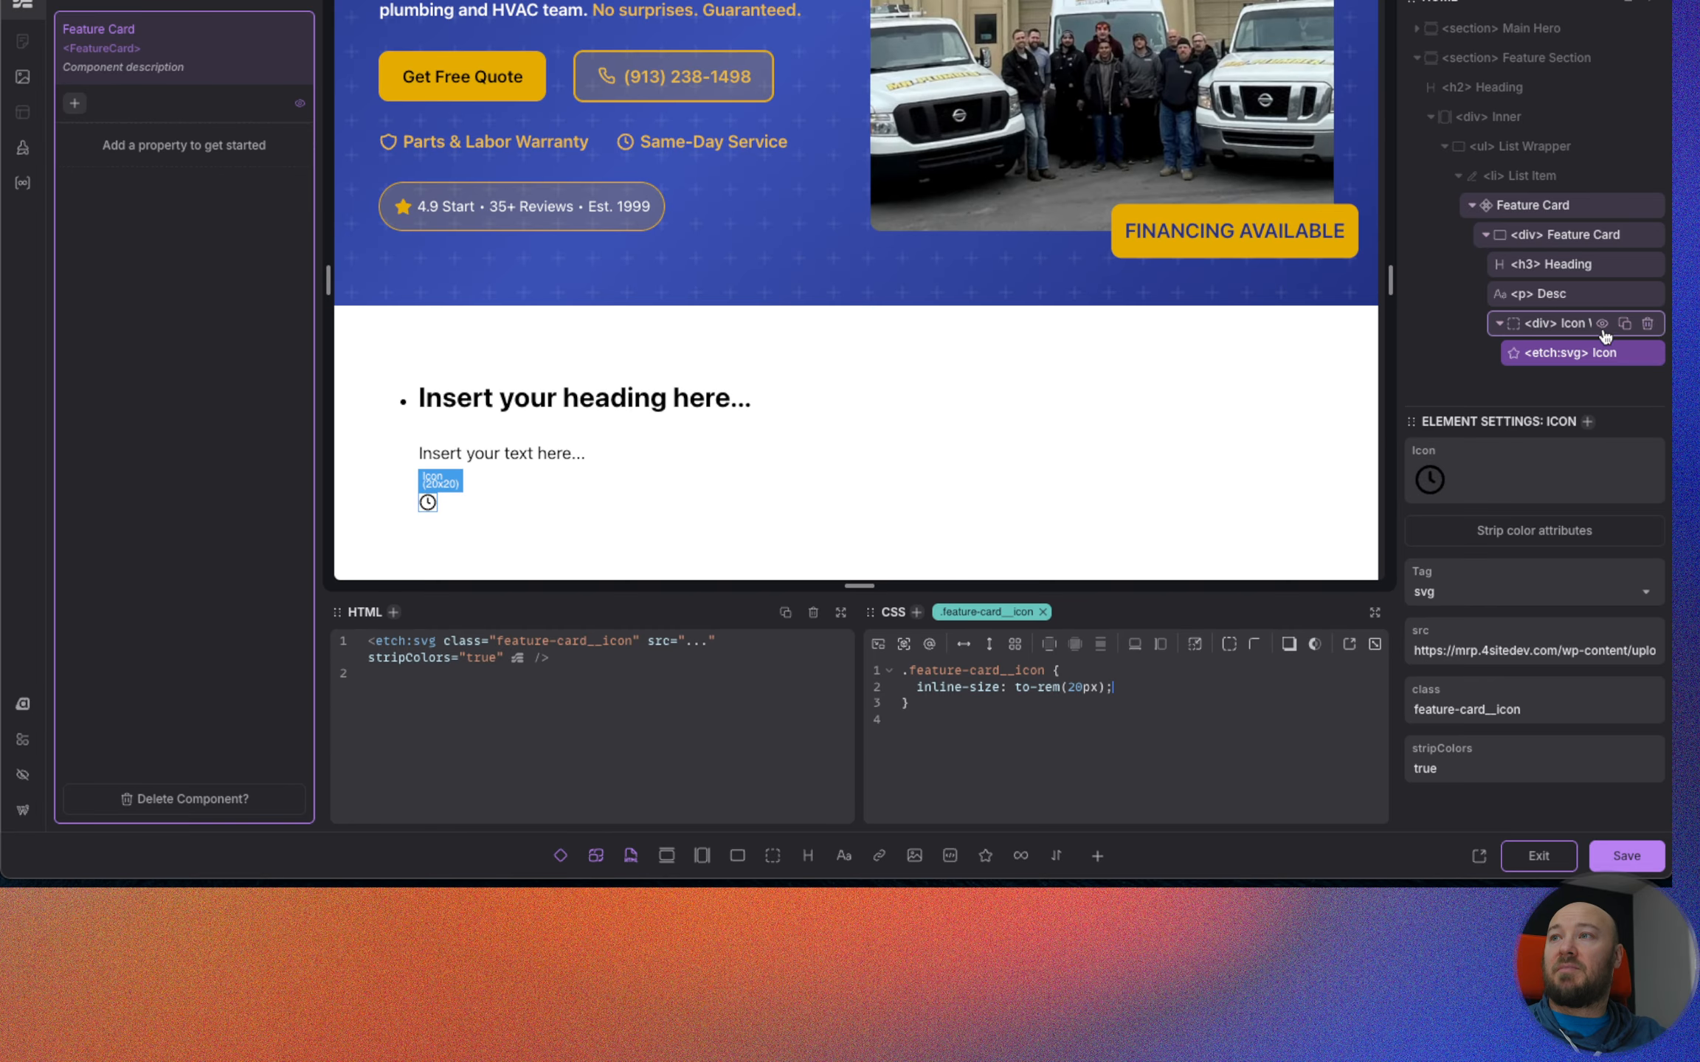
click(1573, 334)
click(1153, 673)
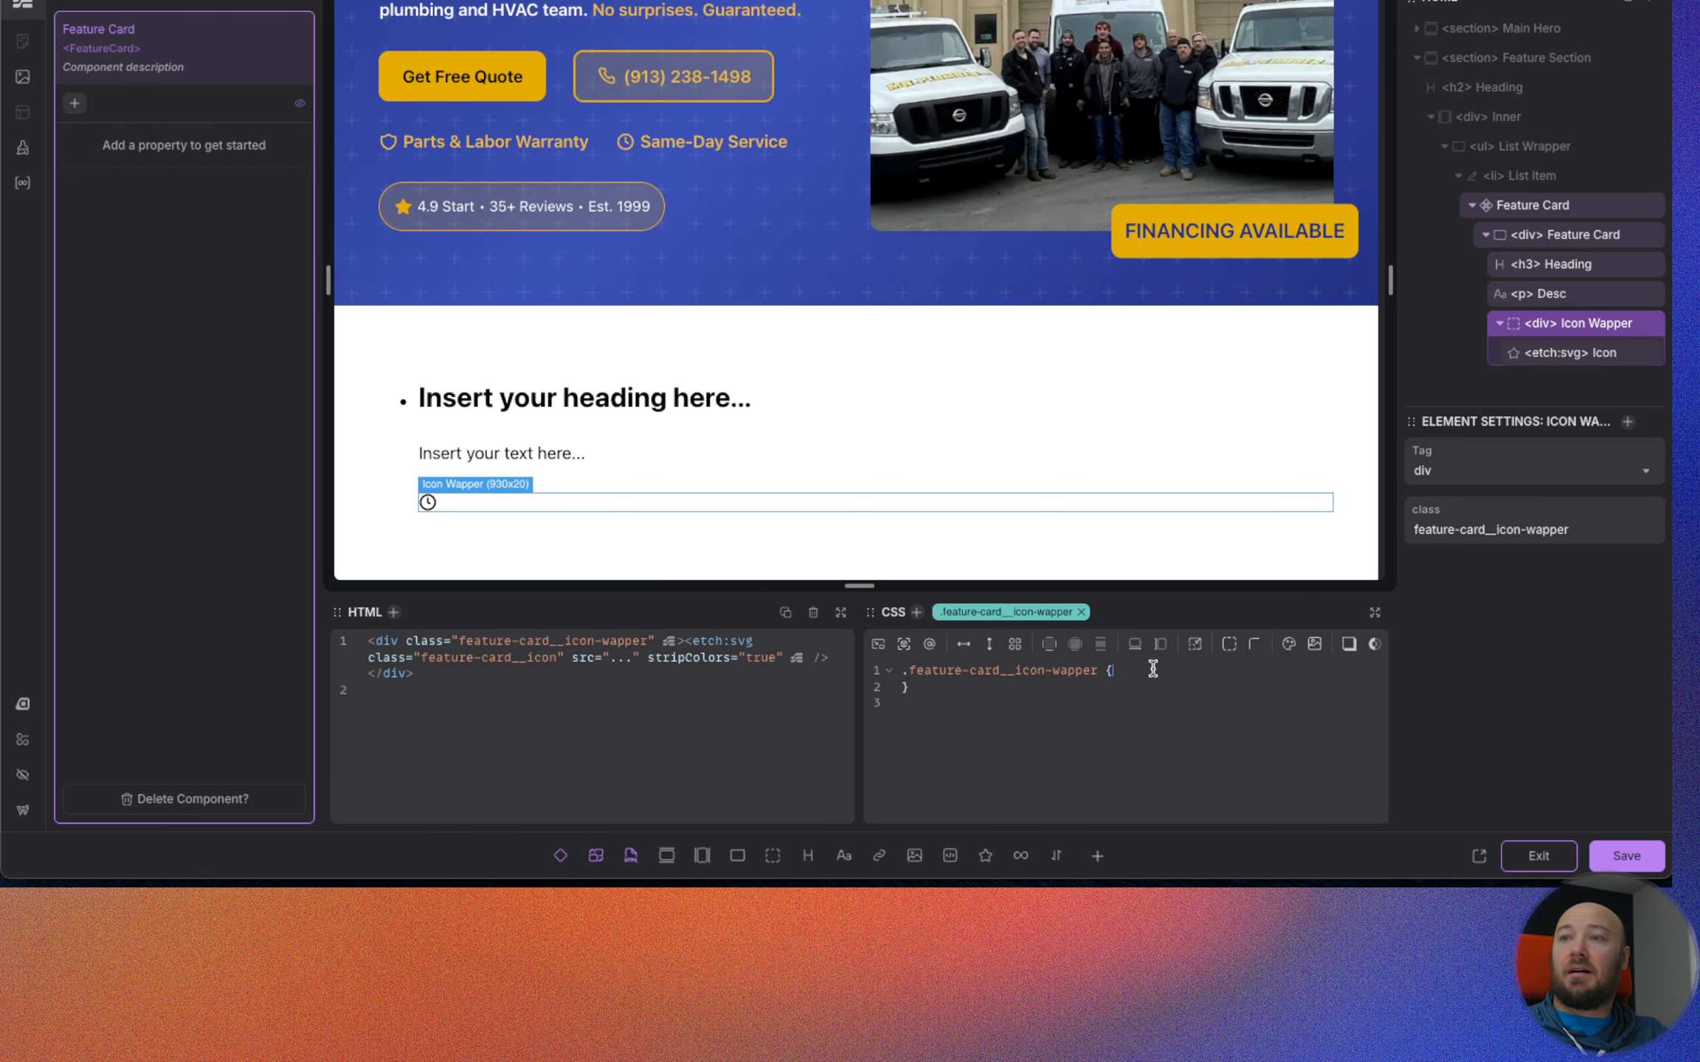
key(Return)
text(order)
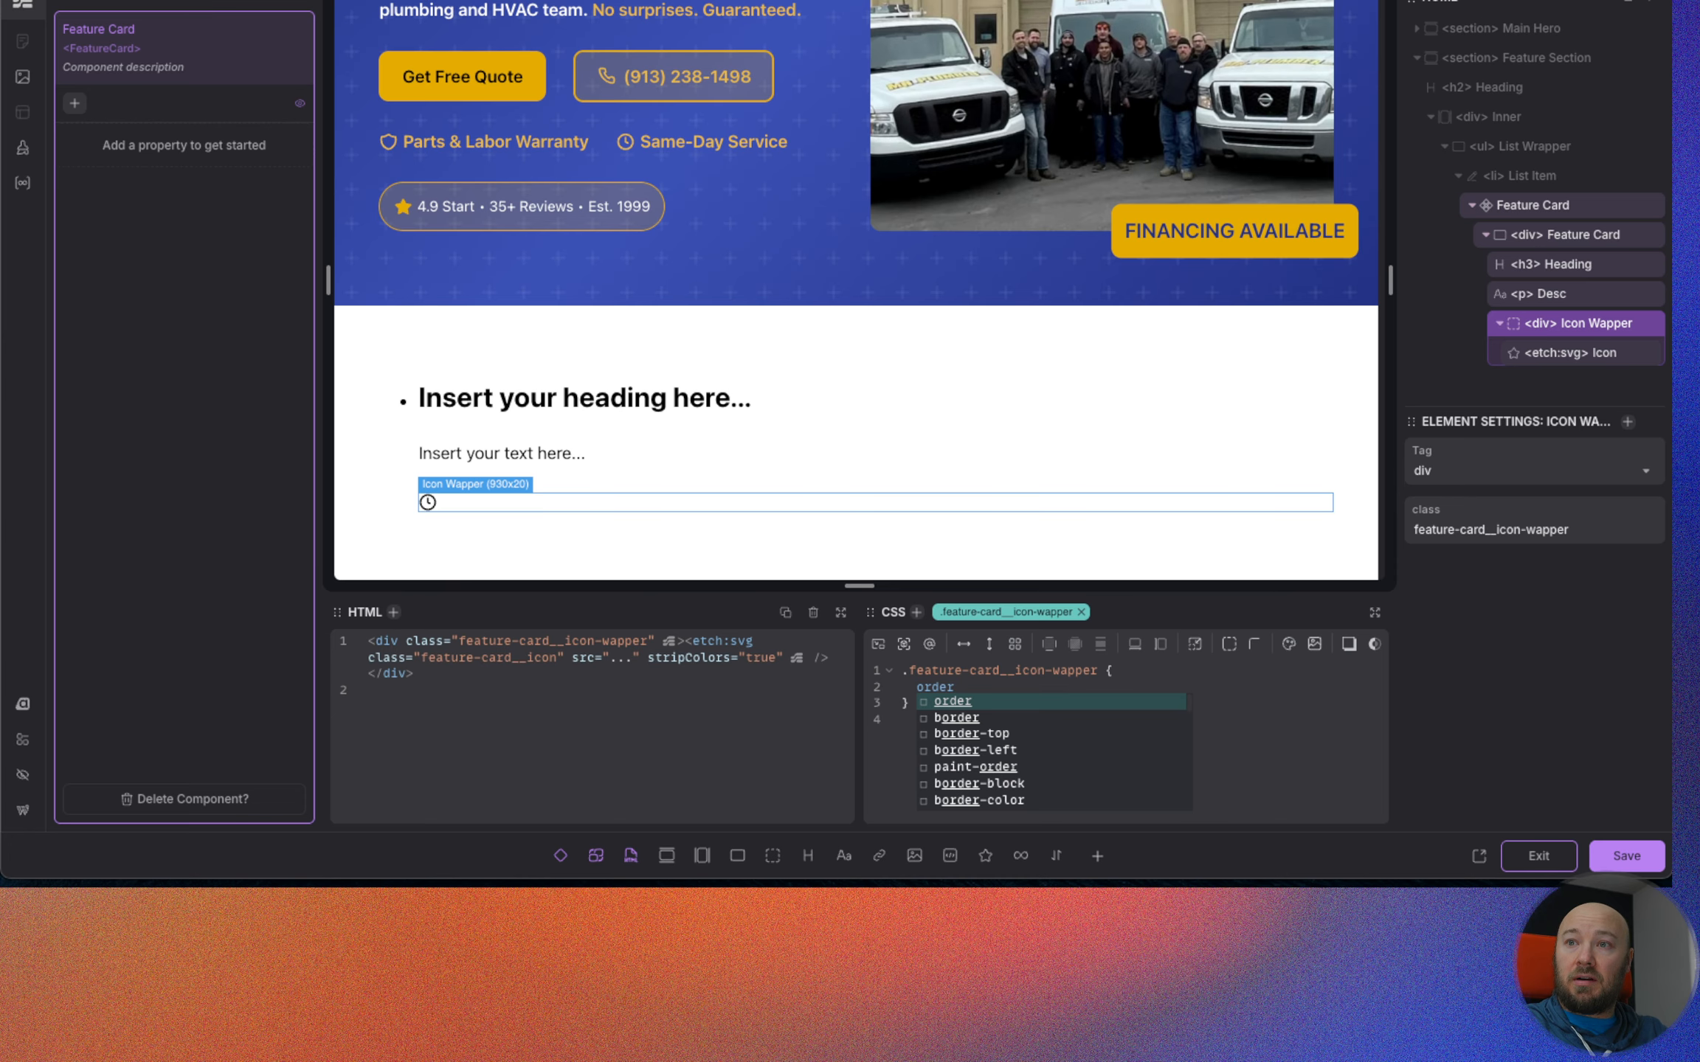
text(: -1)
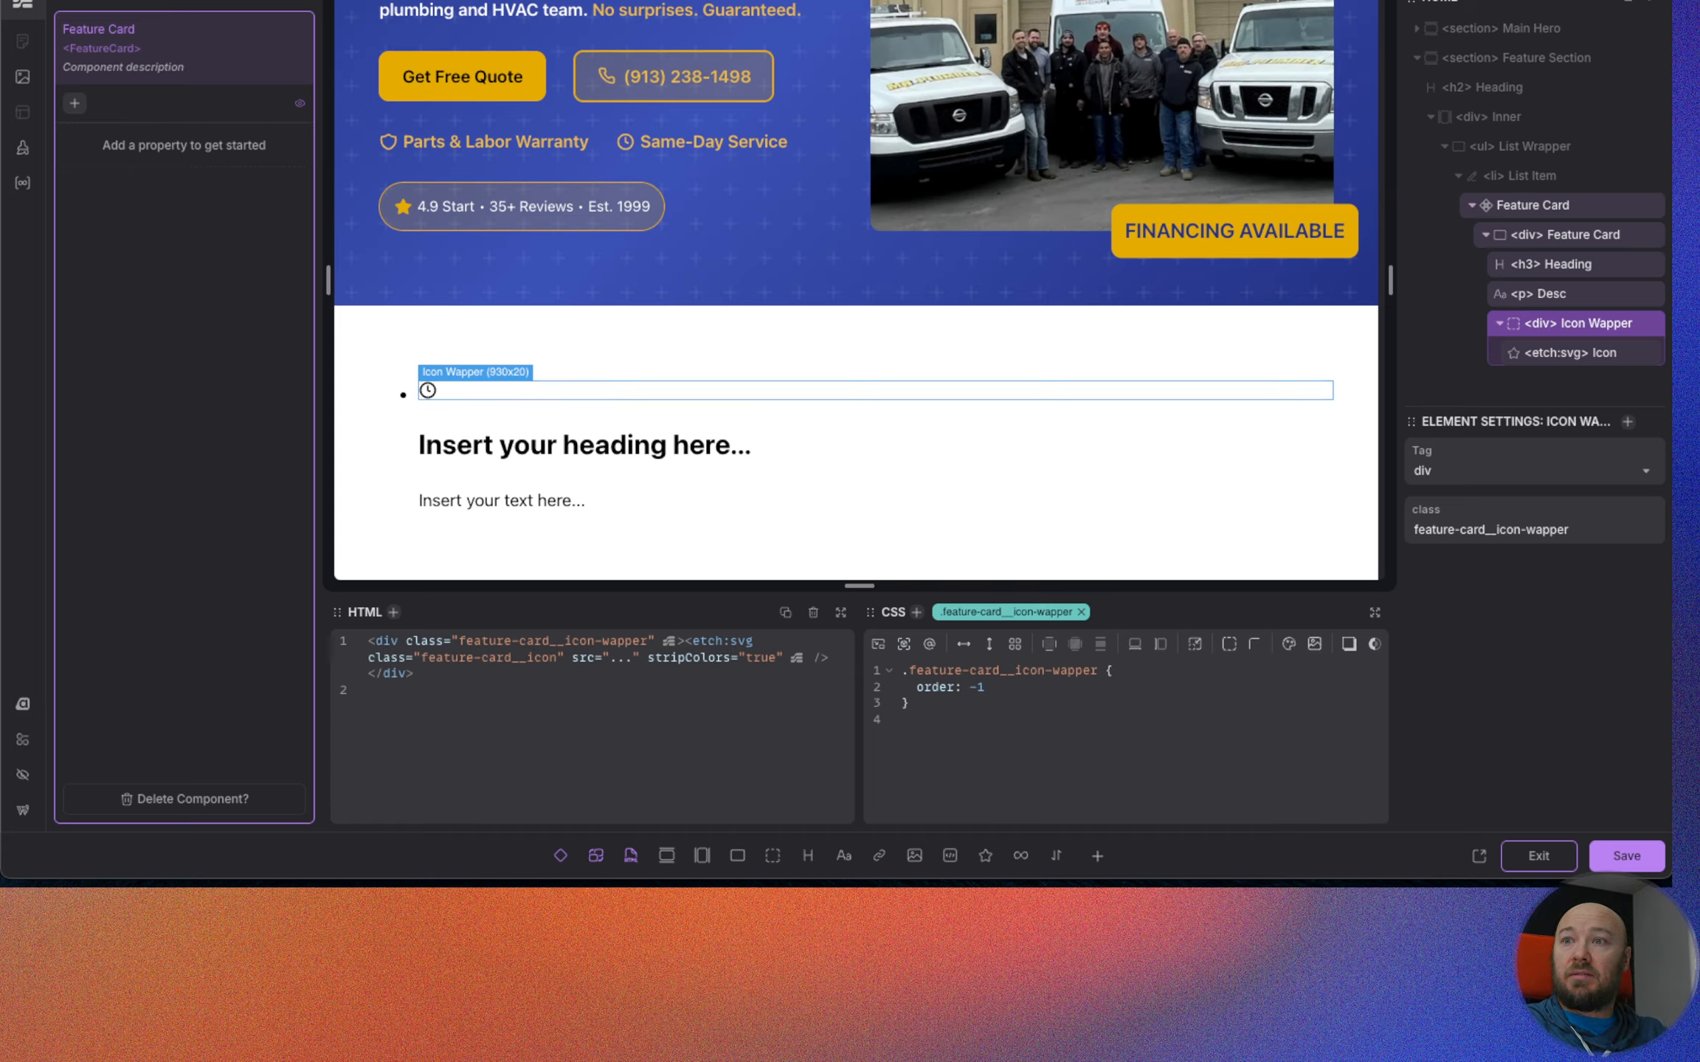
text(;)
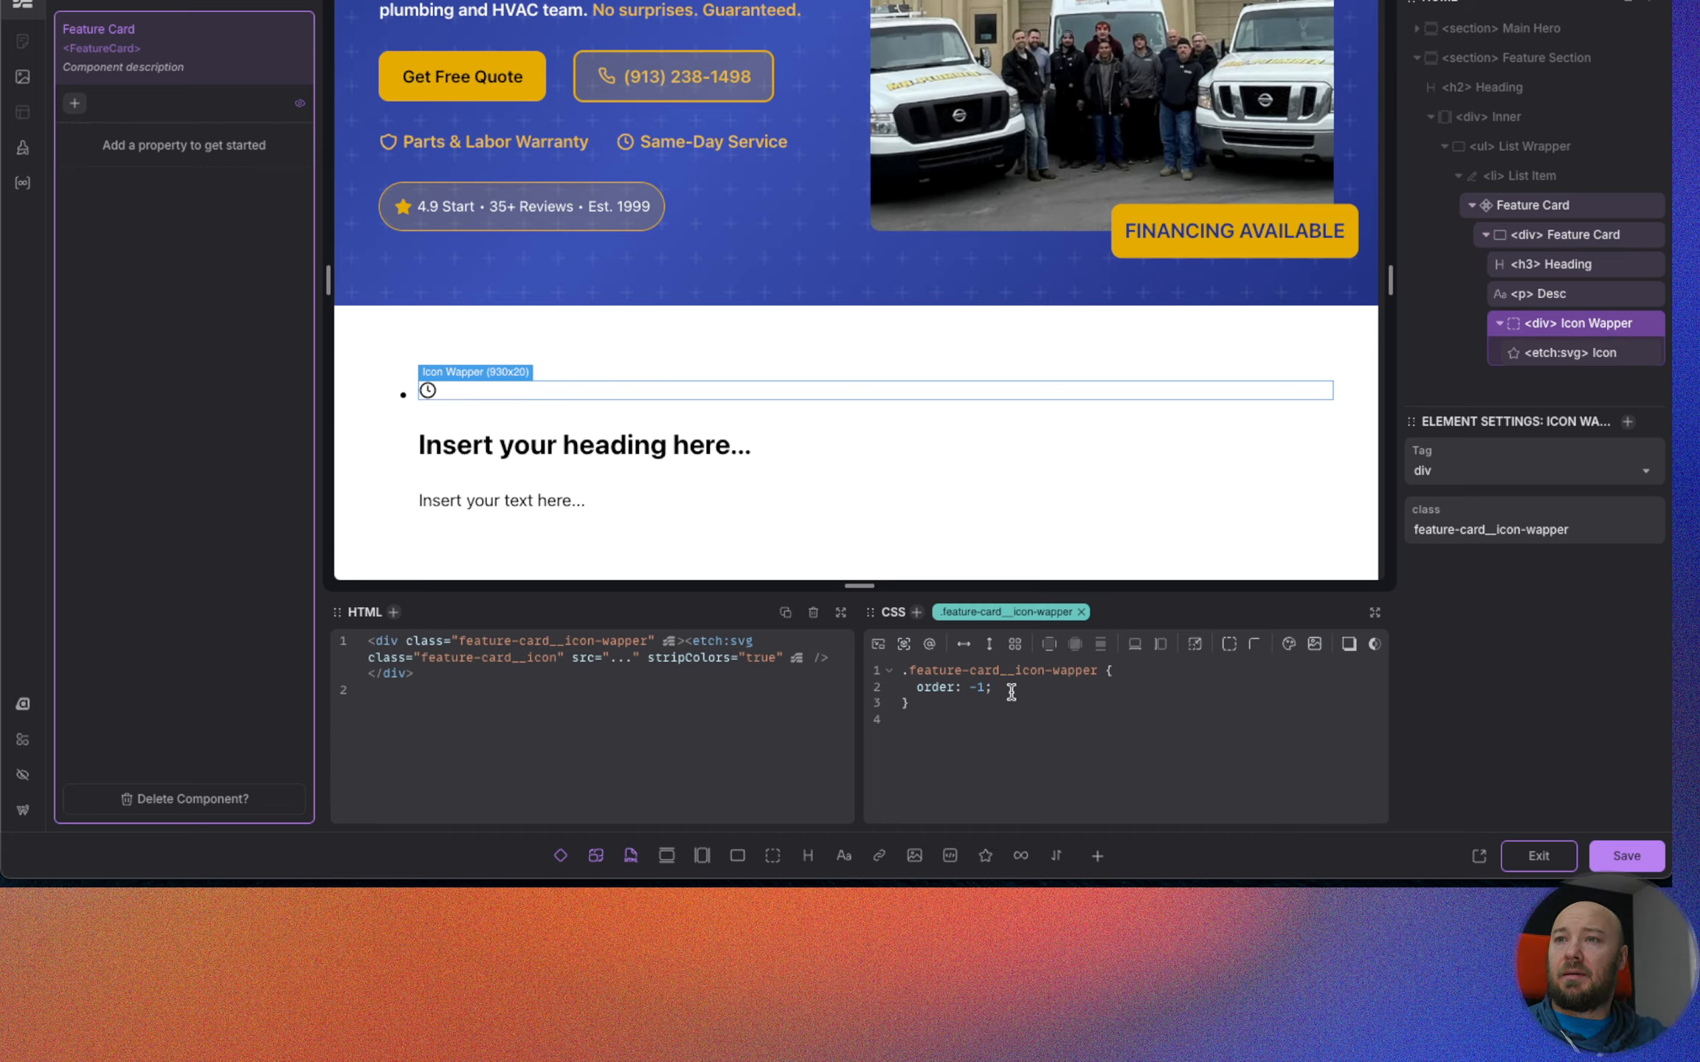
Give .feature-card__icon-wapper a padding of var(--space-xs).
key(Return)
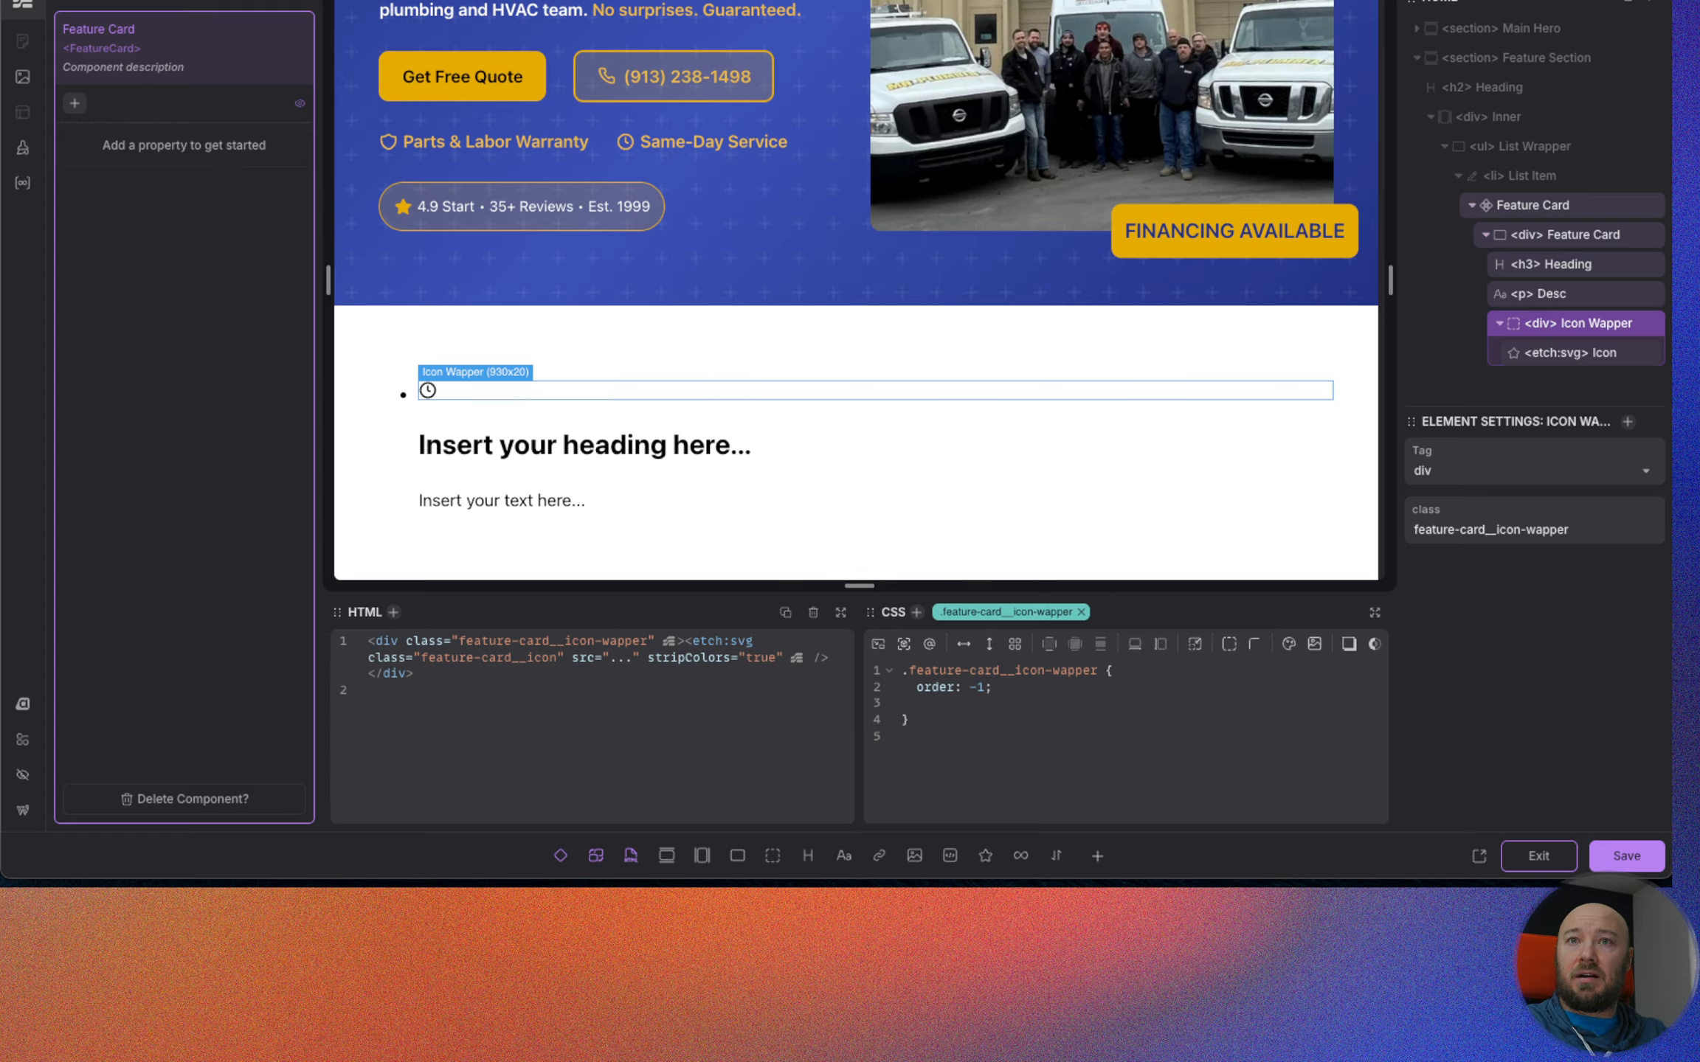
text(pa)
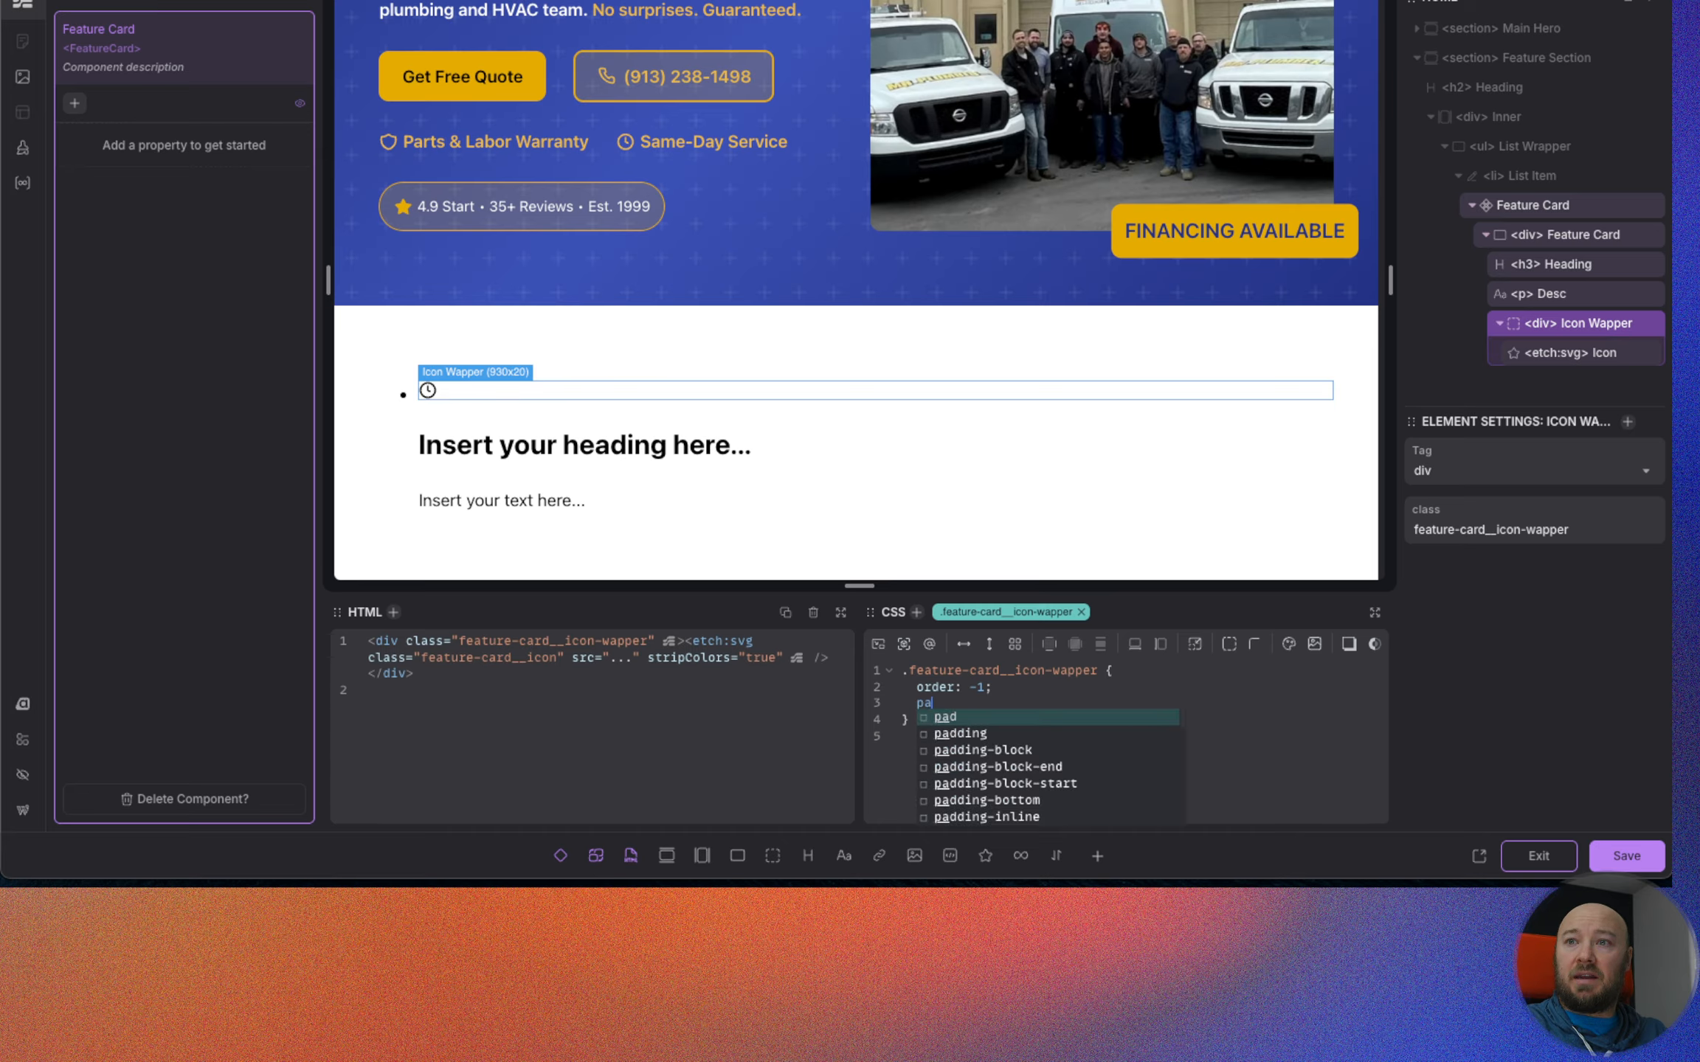
key(Down)
key(Return)
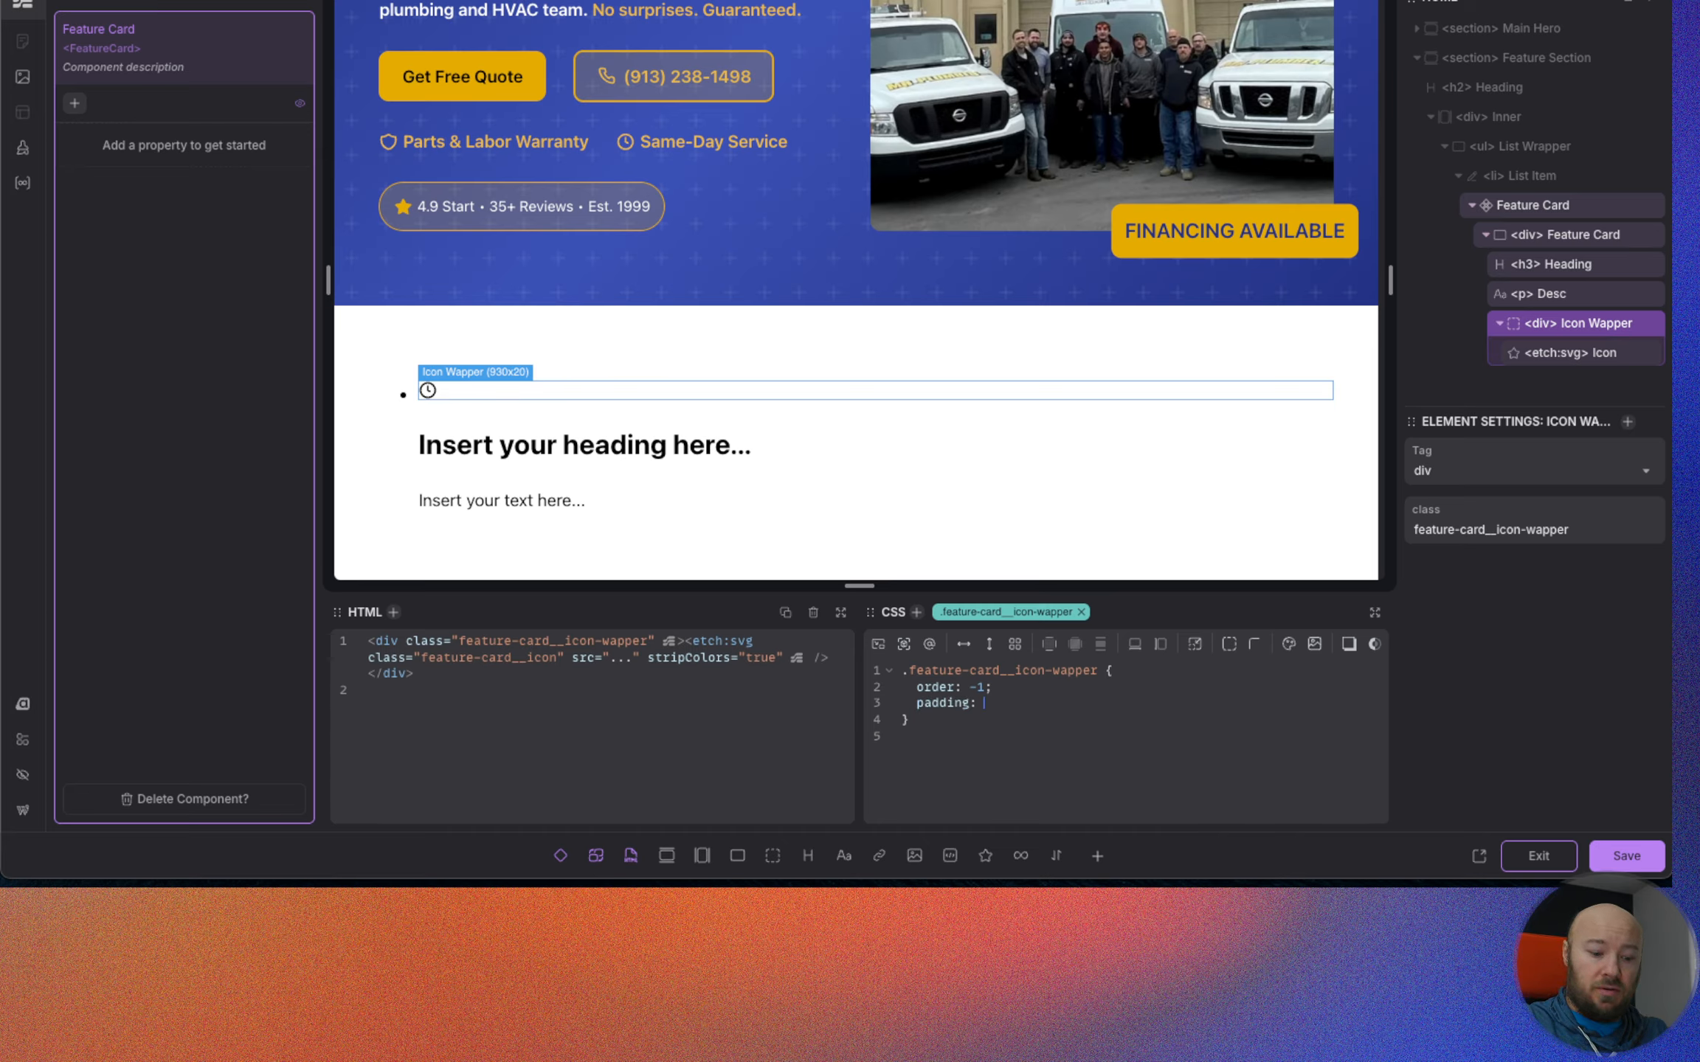
text(--space-x)
key(Return)
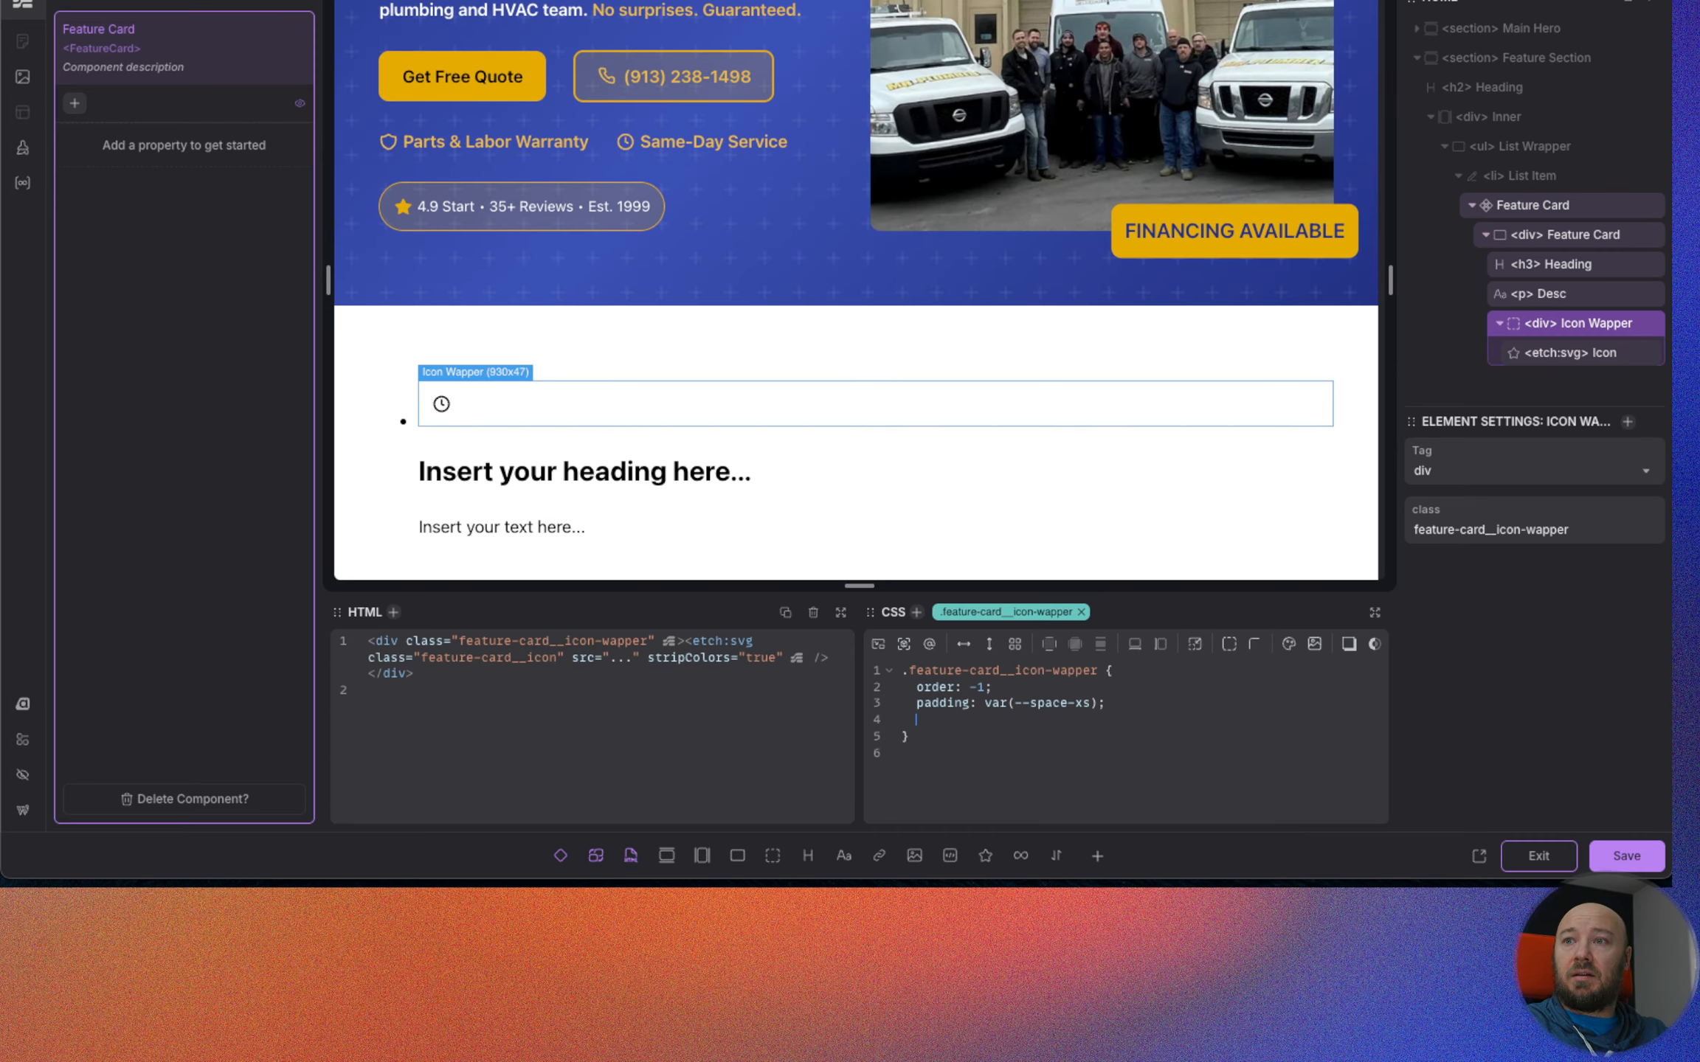
Give .feature-card__icon-wapper a background of var(--primary-ultra-light).
text(back)
key(Down)
key(Down)
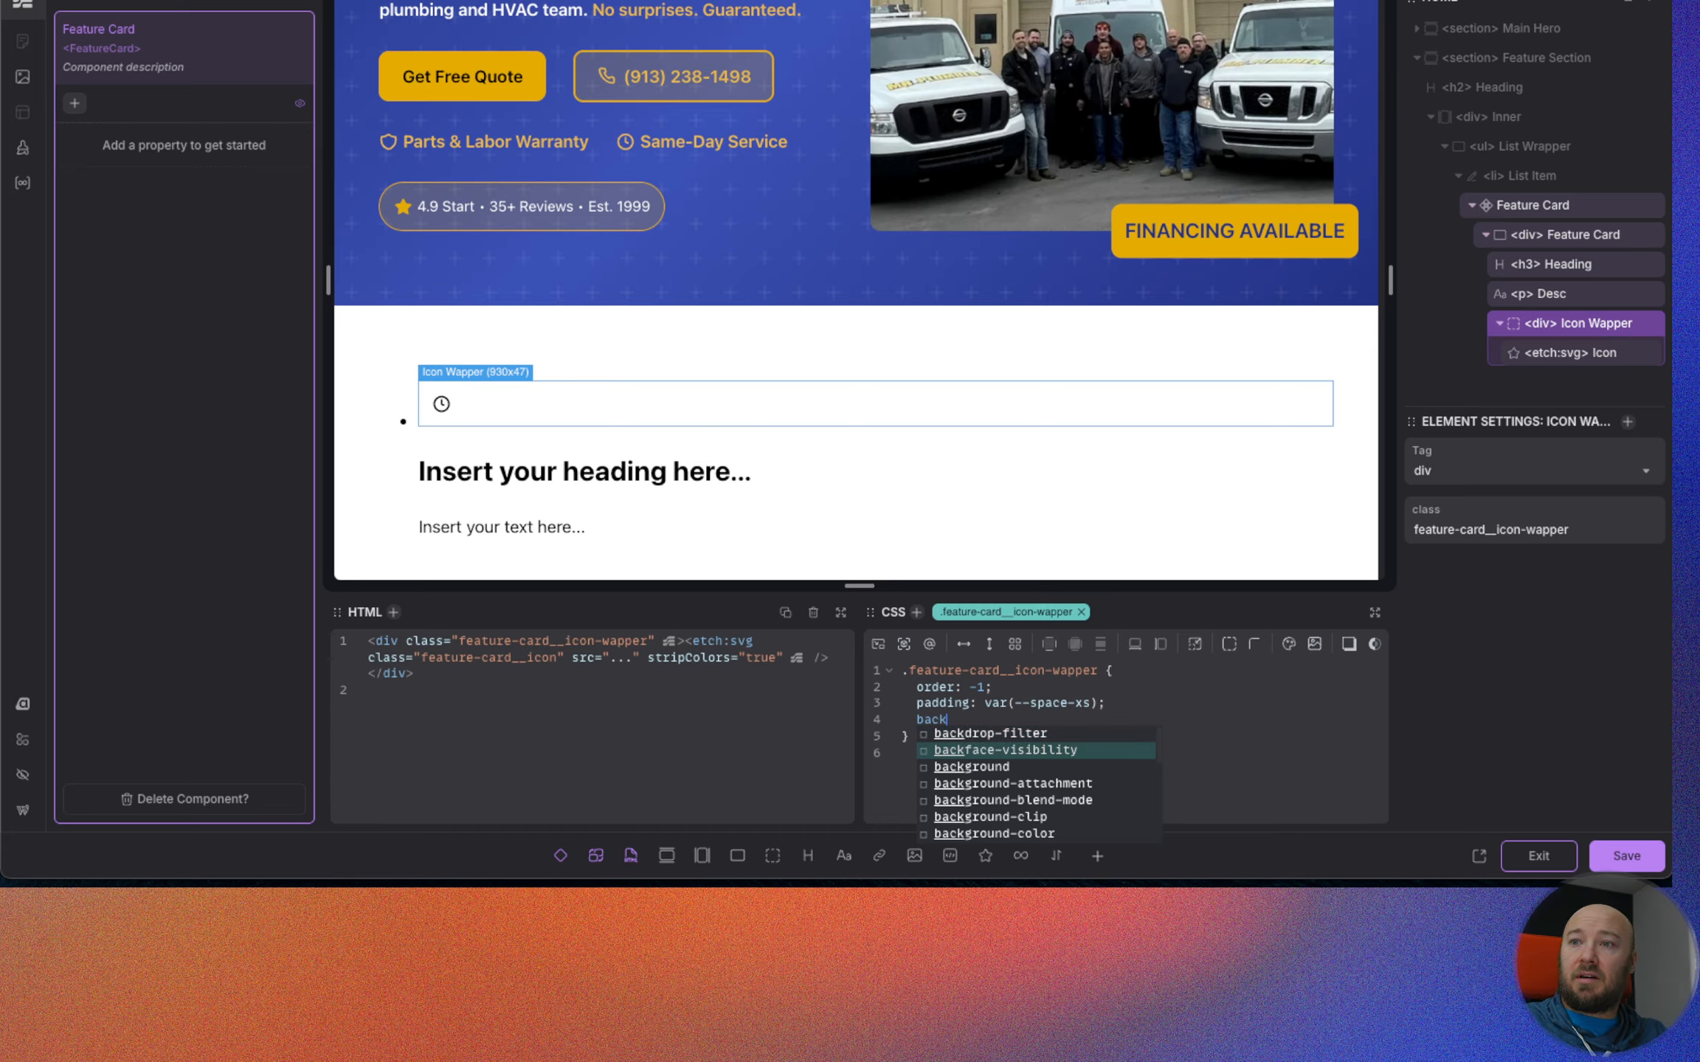
key(Return)
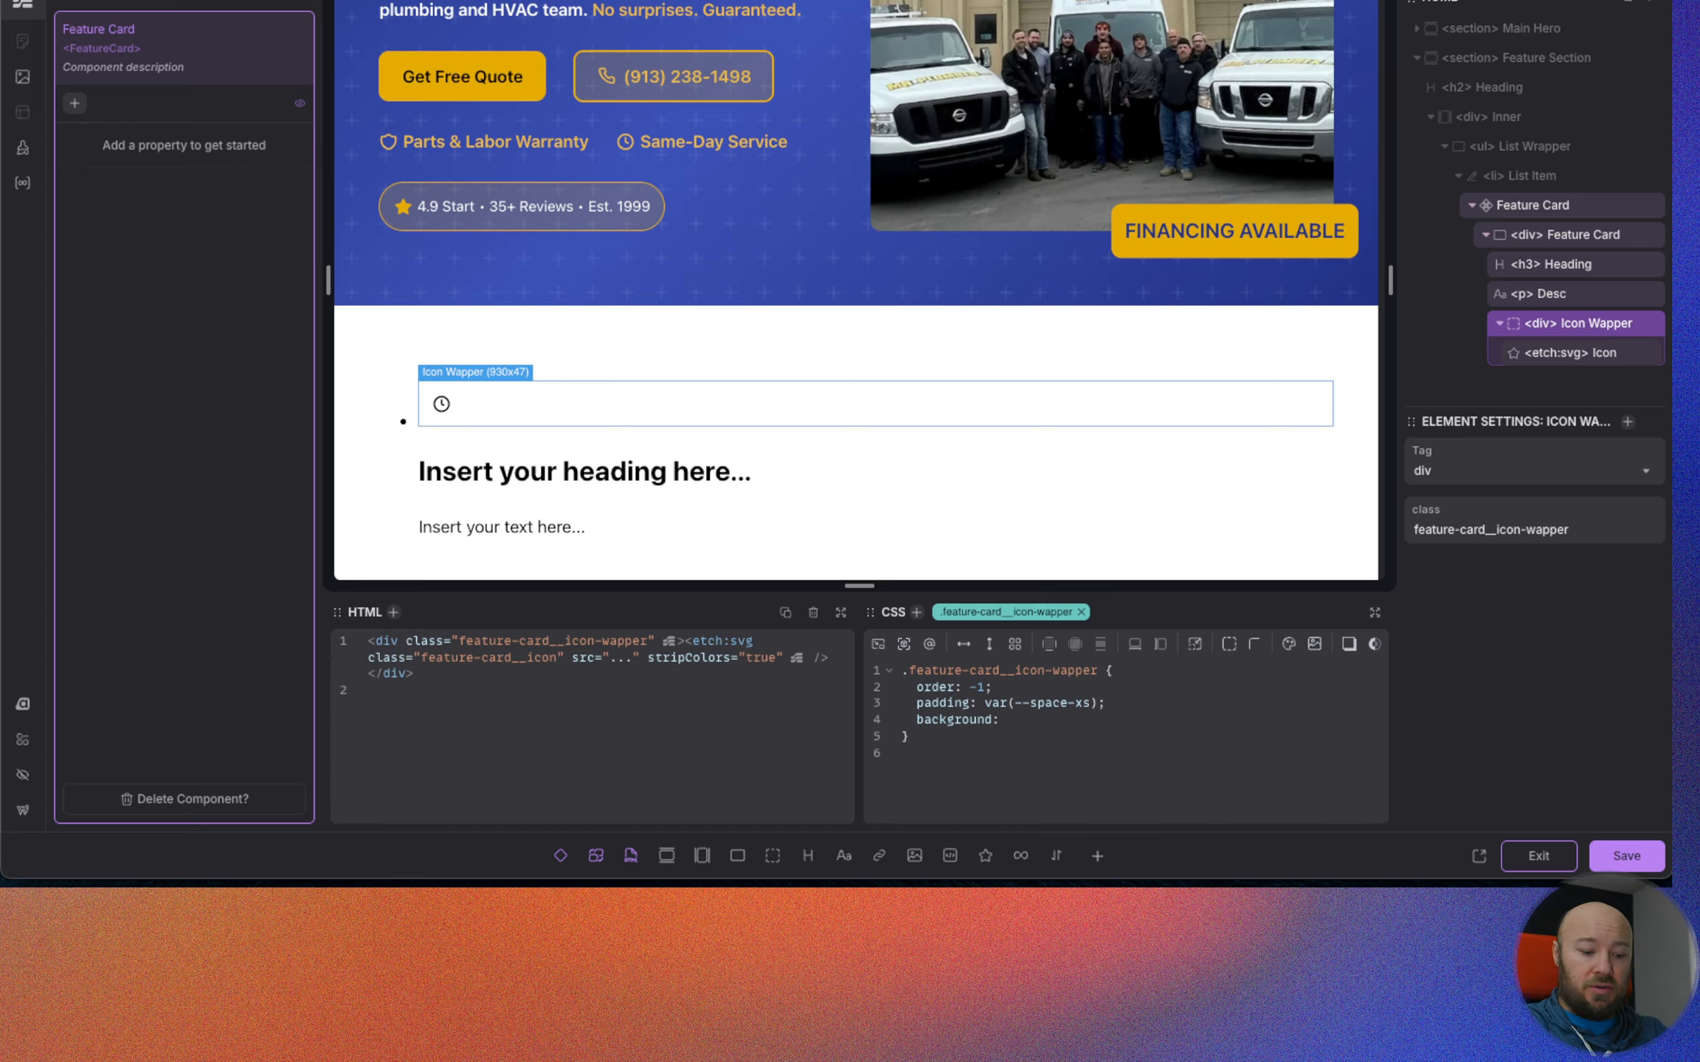
text(--)
text(prima)
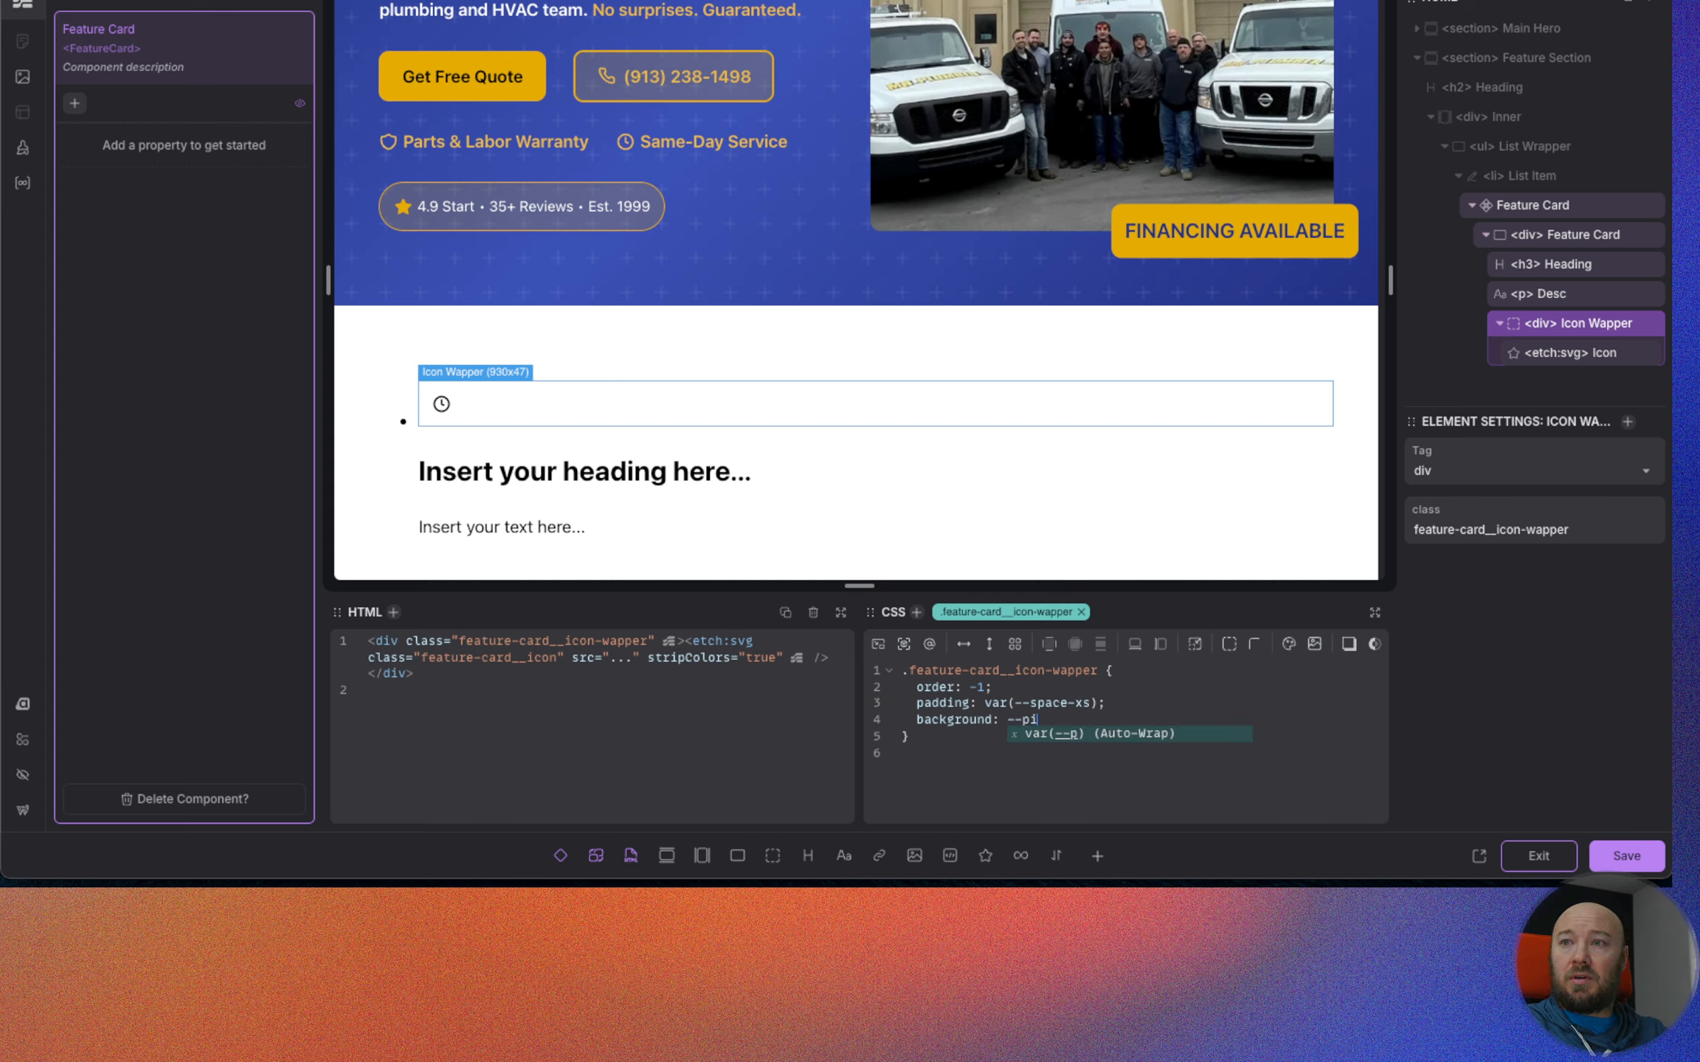
text(r)
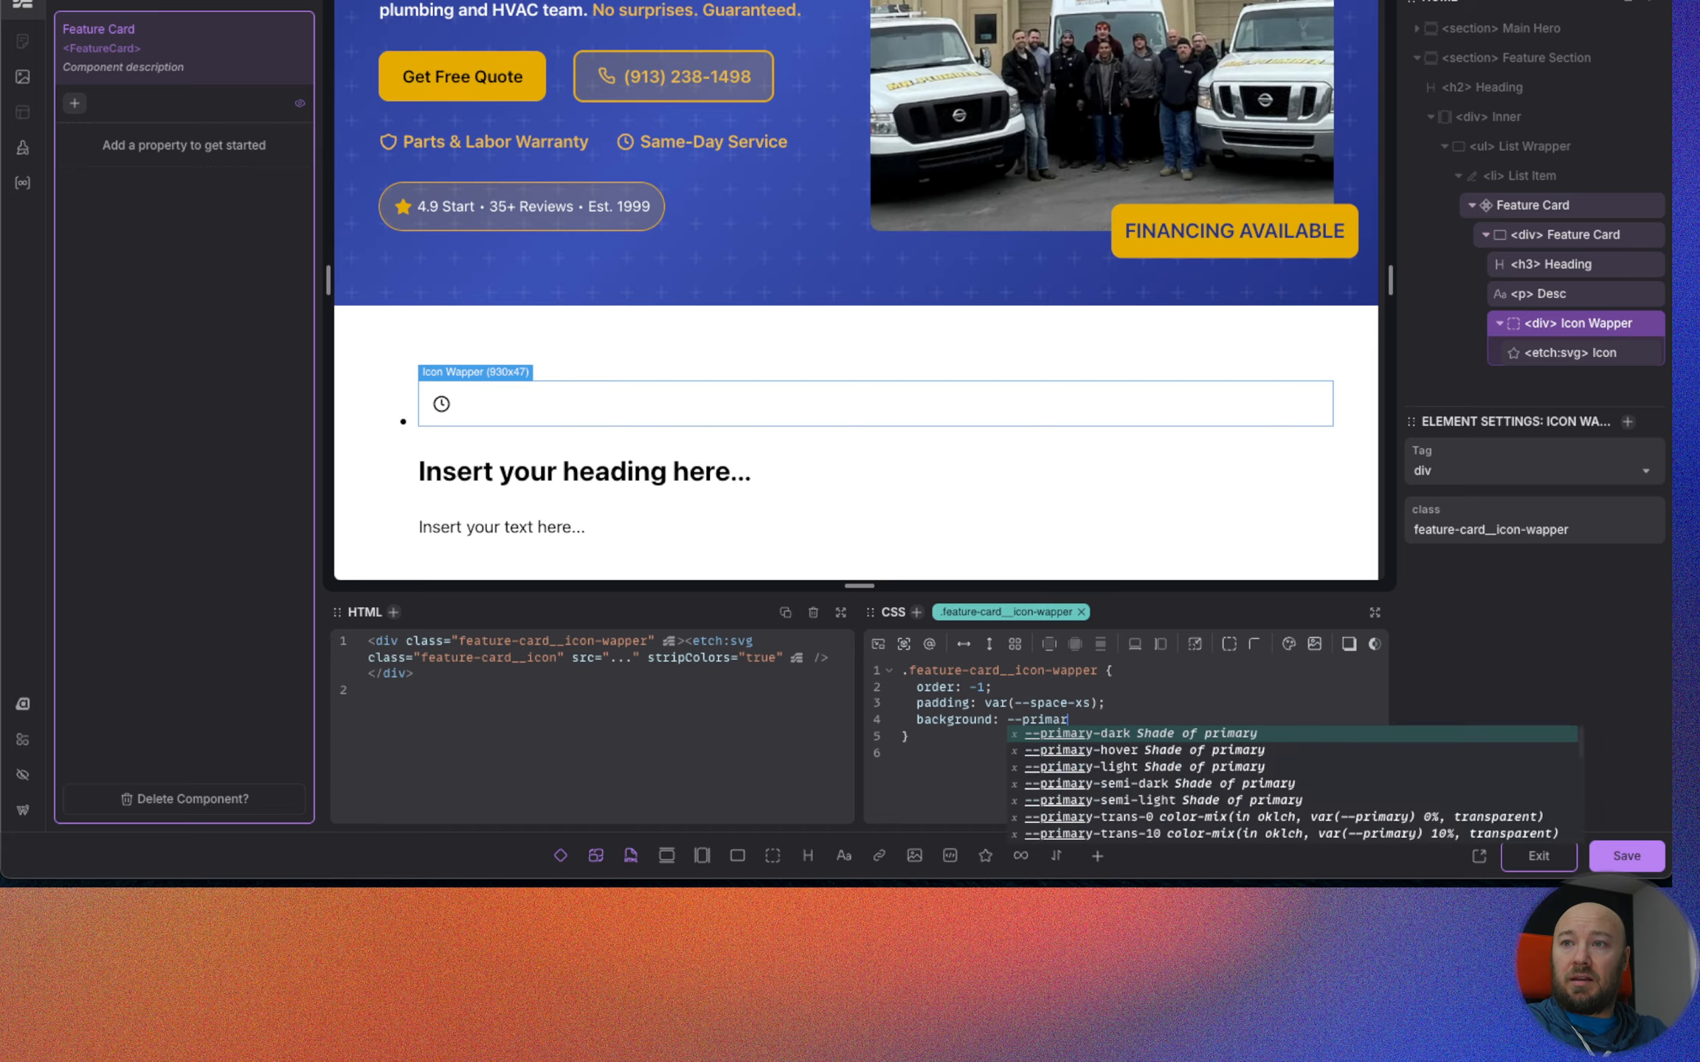
text(y-ultra-lig)
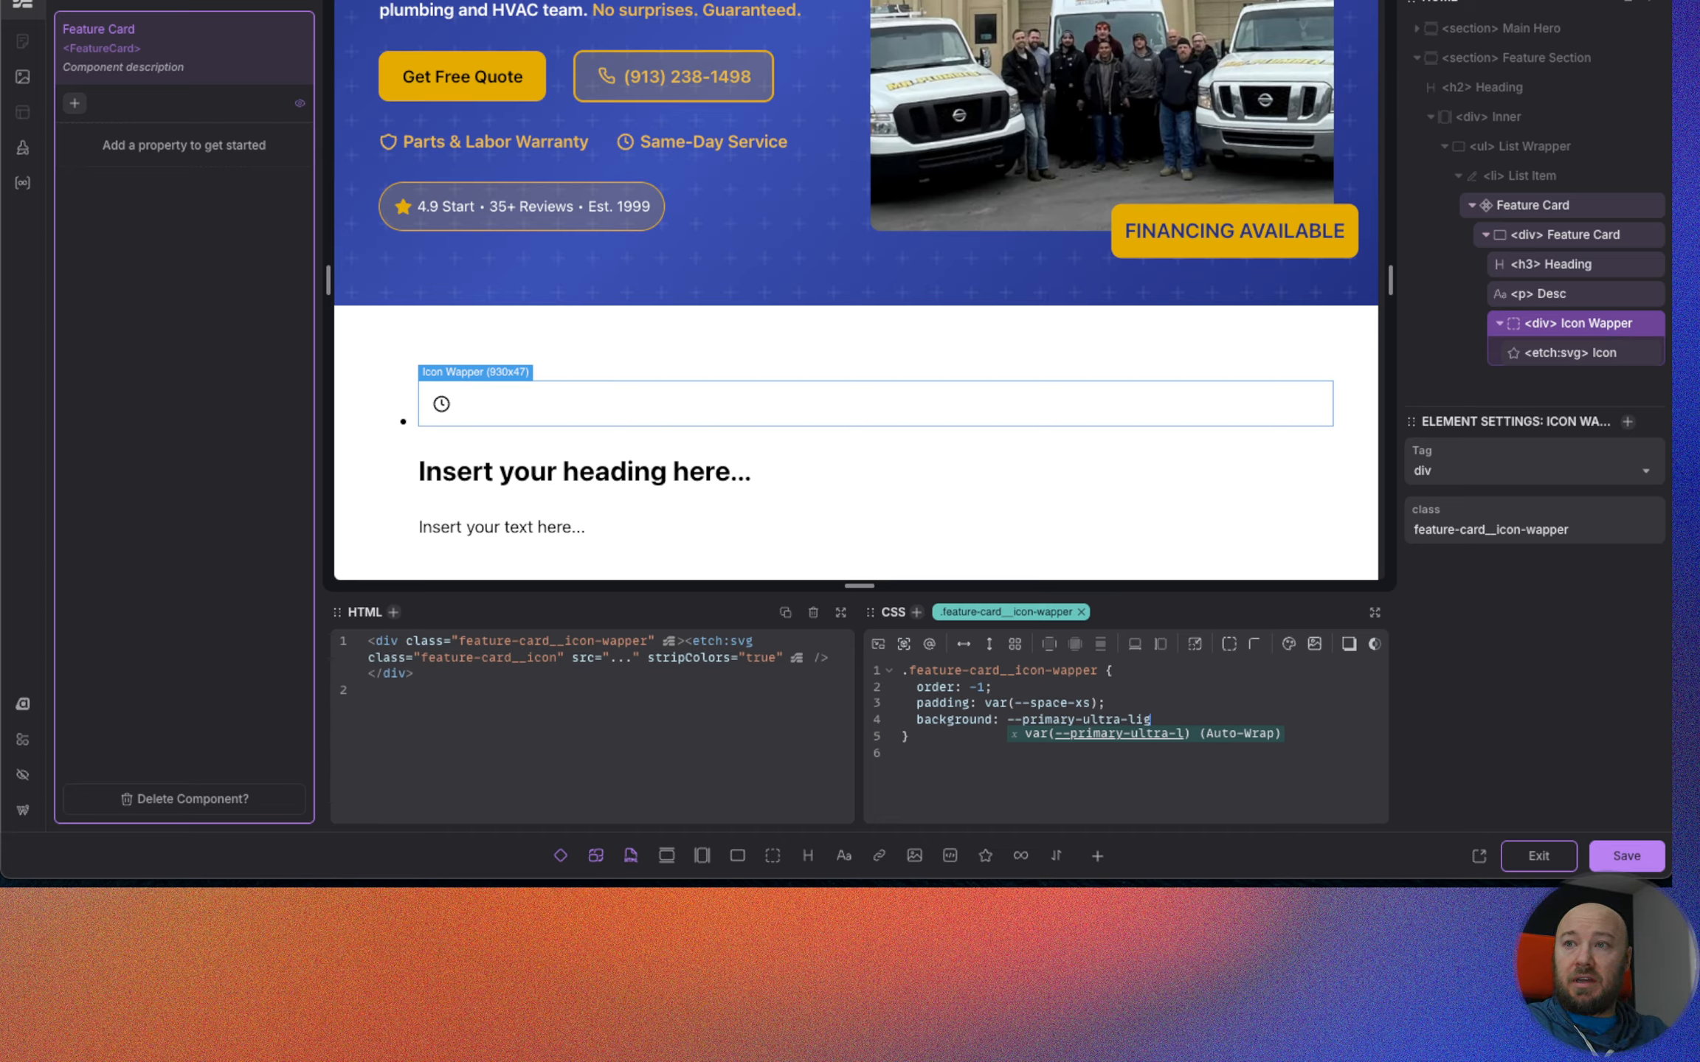
key(Return)
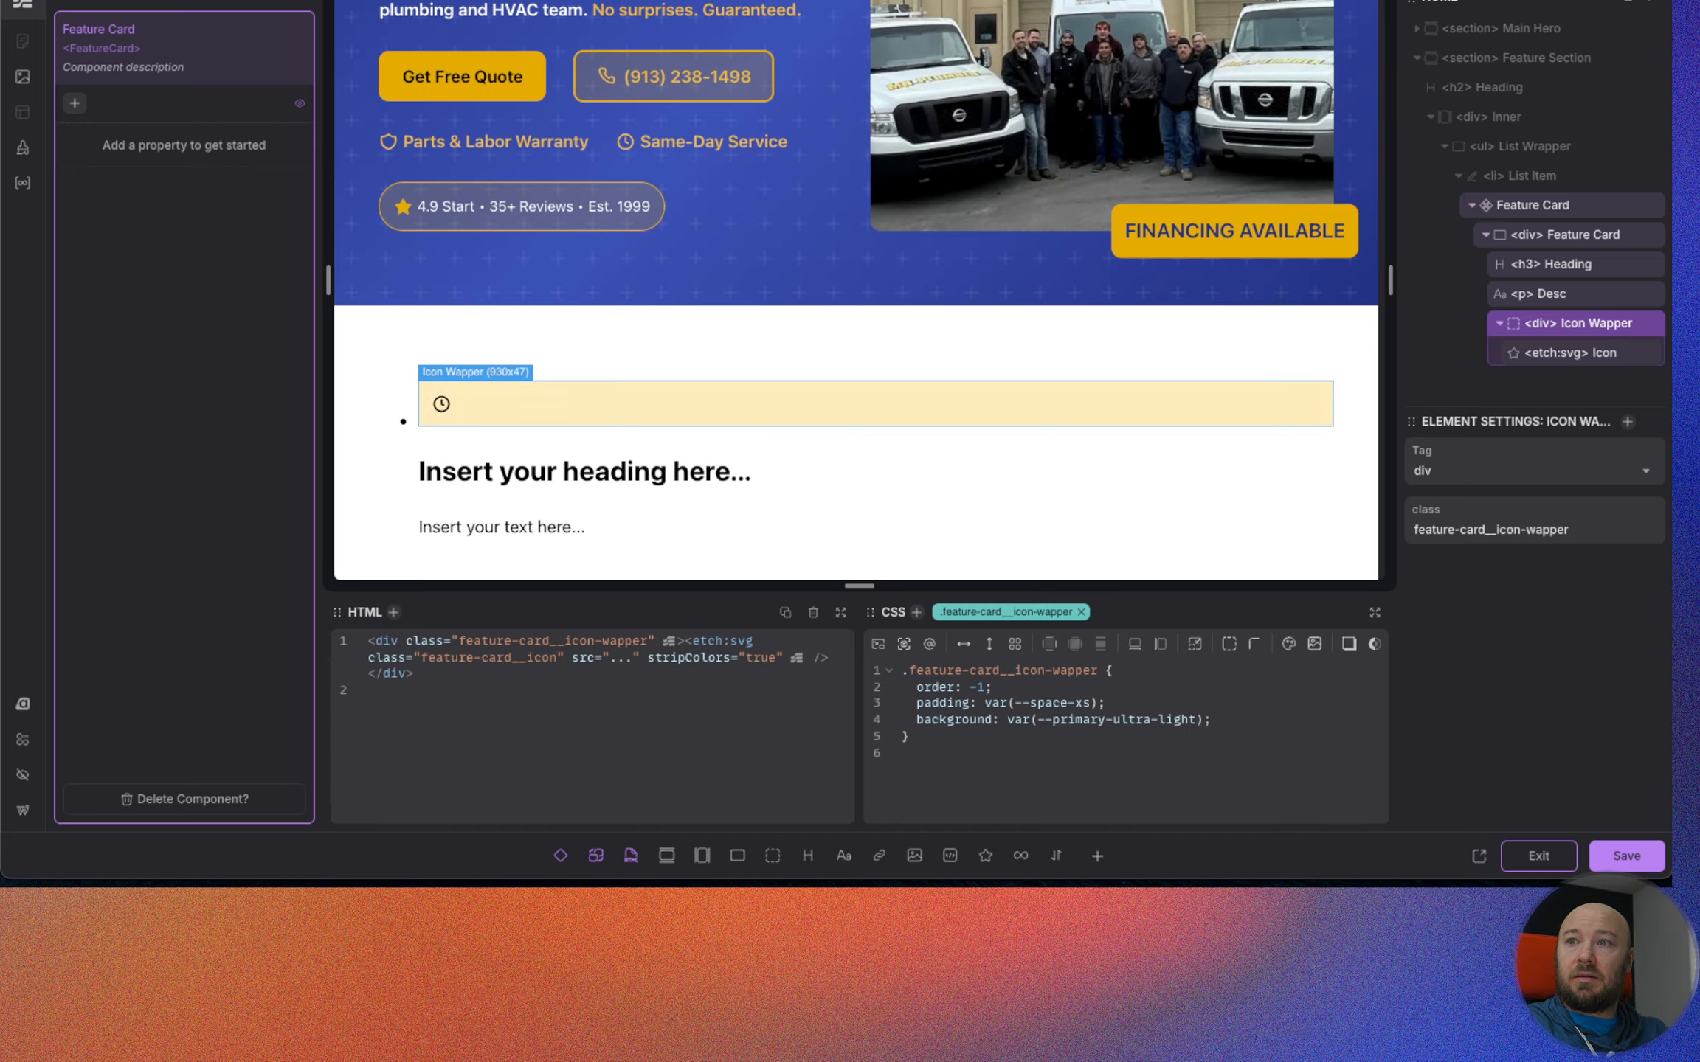
Give the clock icon's .feature-card__icon class a fill of var(--primary-dark).
click(1570, 353)
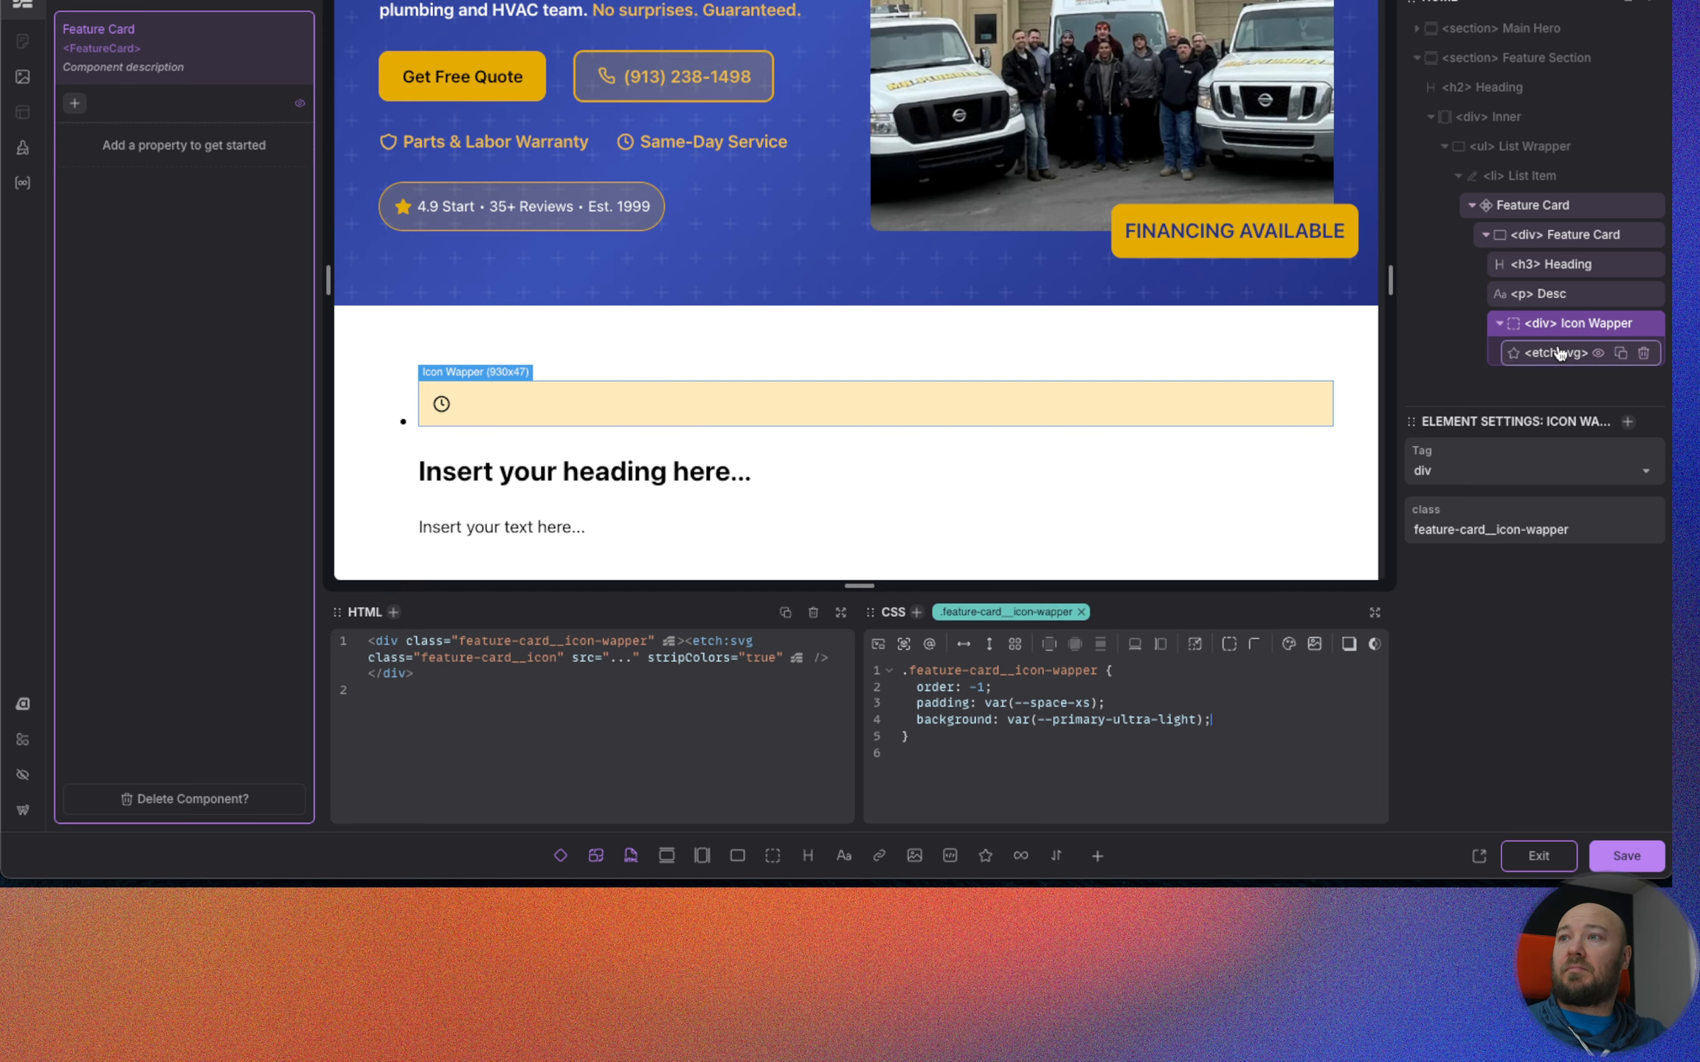
key(Return)
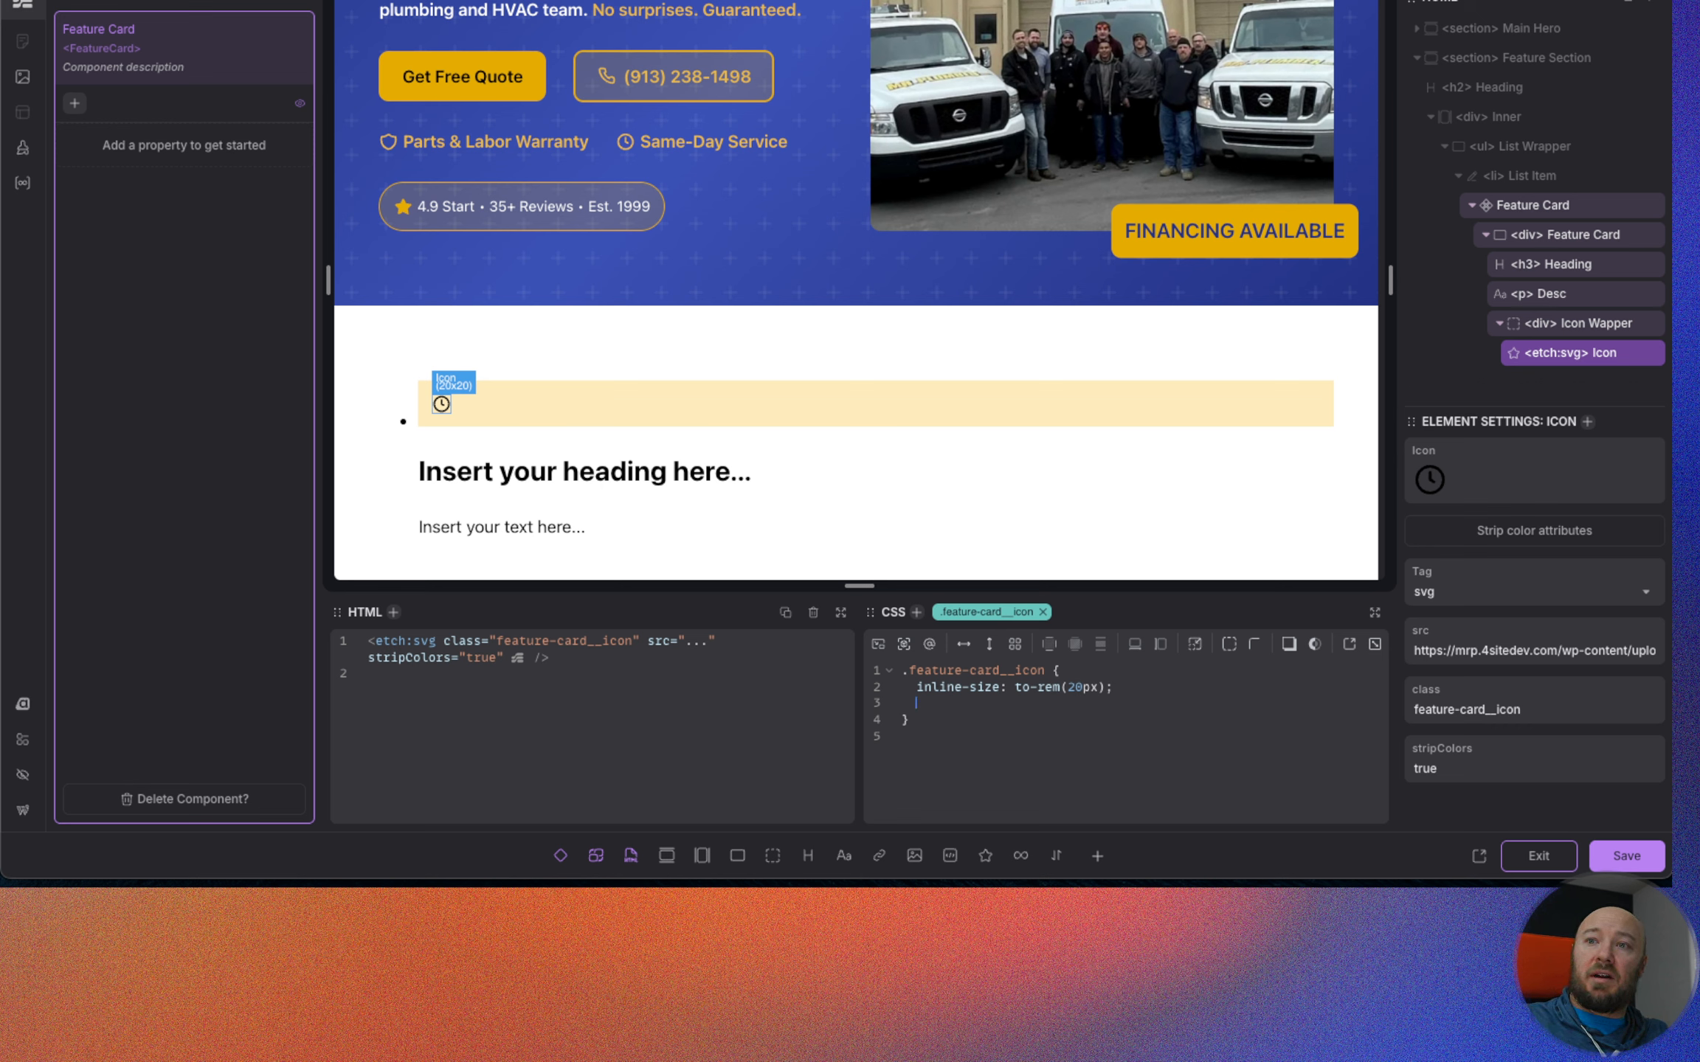
text(fill)
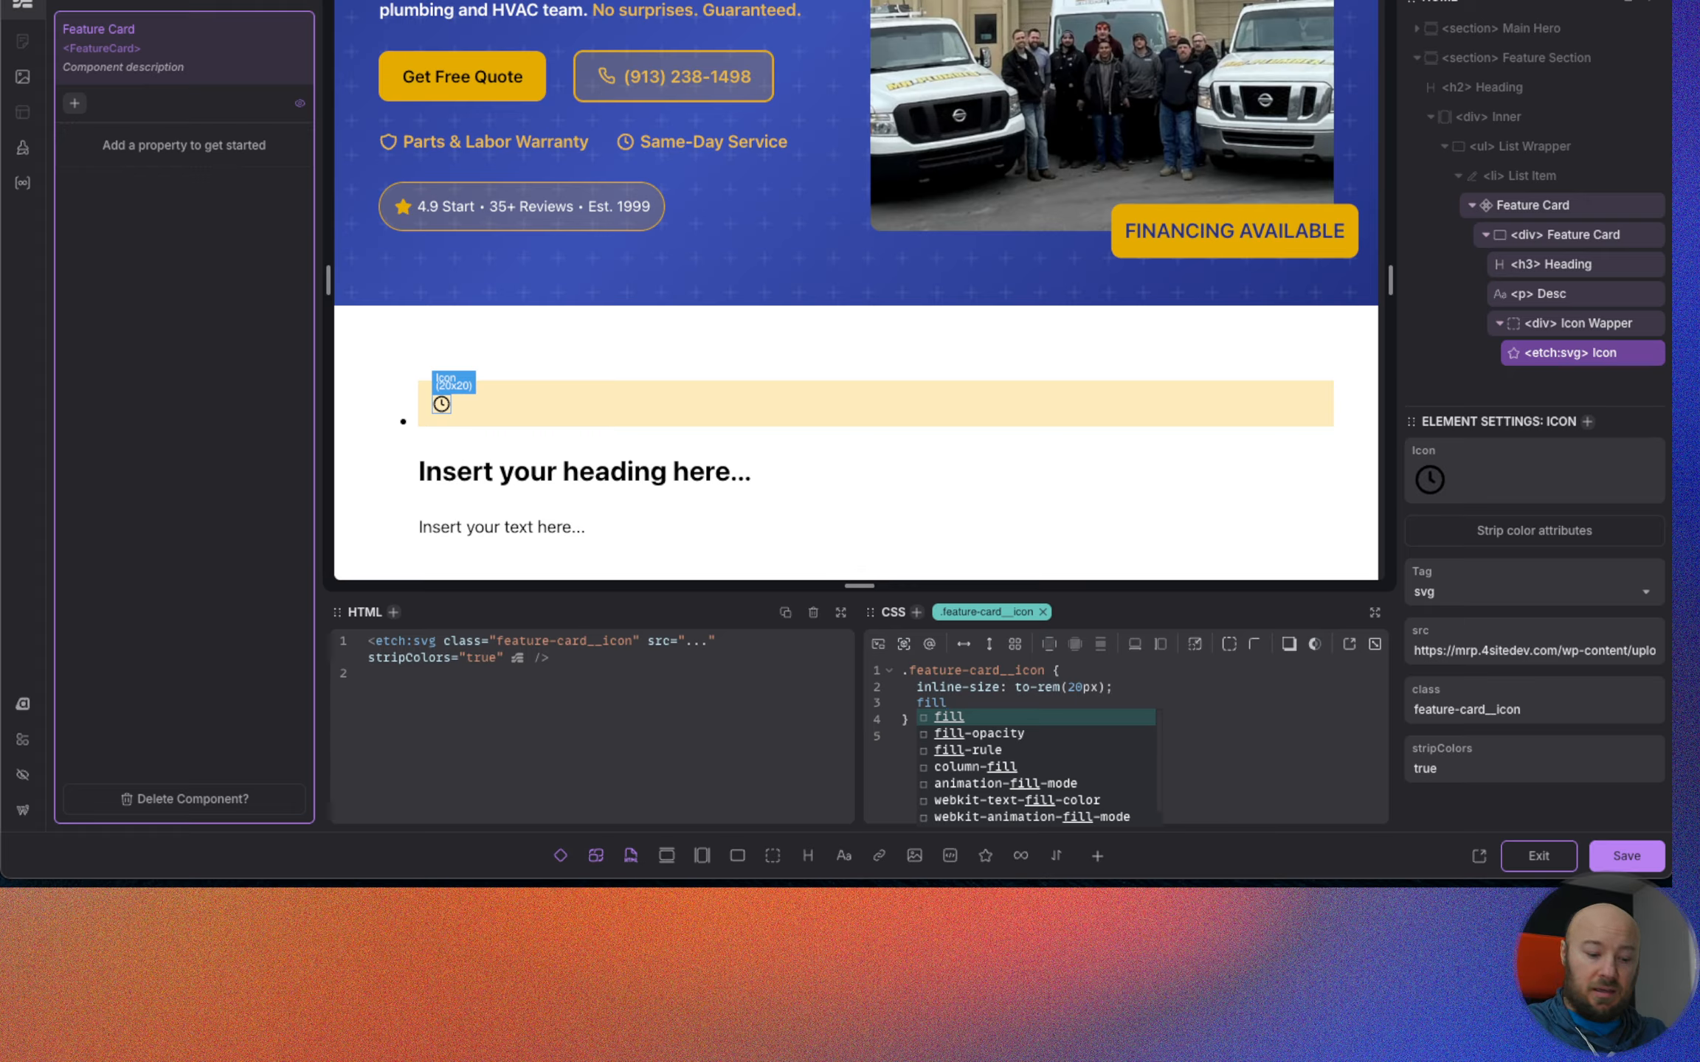
text(: --primary)
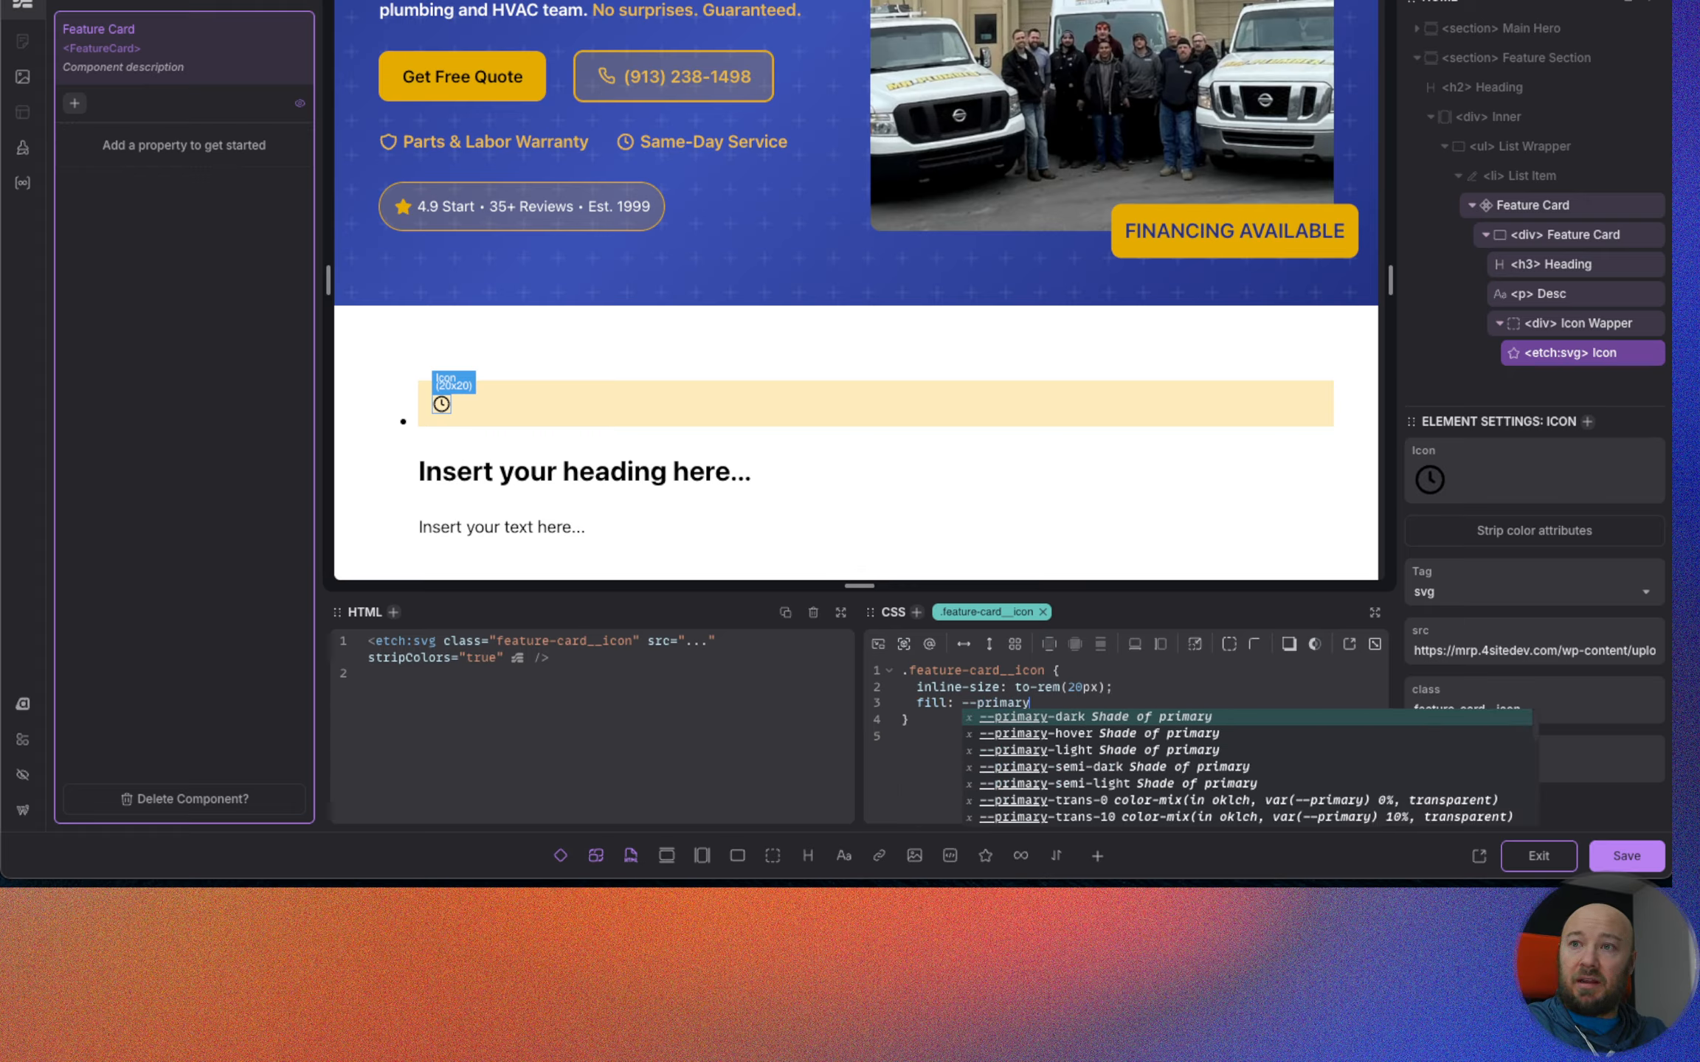
key(Return)
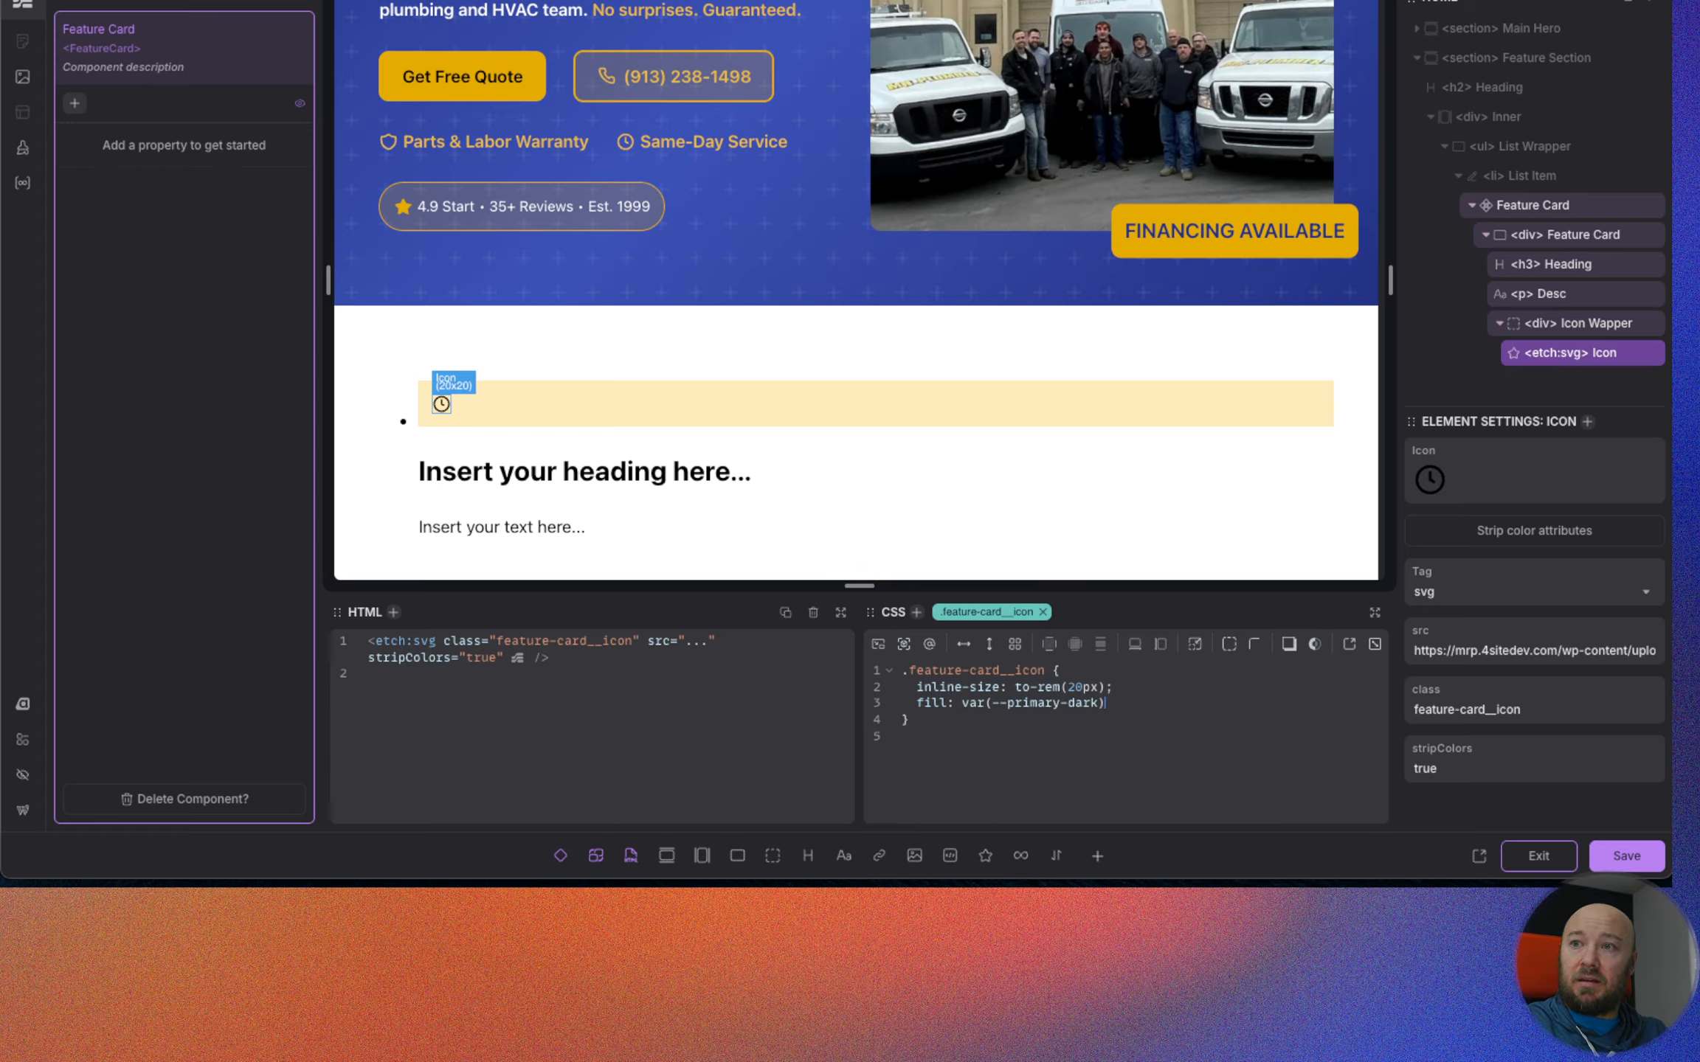
Try var(--primary) as the clock icon's fill and return it to var(--primary-dark).
key(BackSpace)
key(BackSpace)
key(BackSpace)
key(BackSpace)
key(BackSpace)
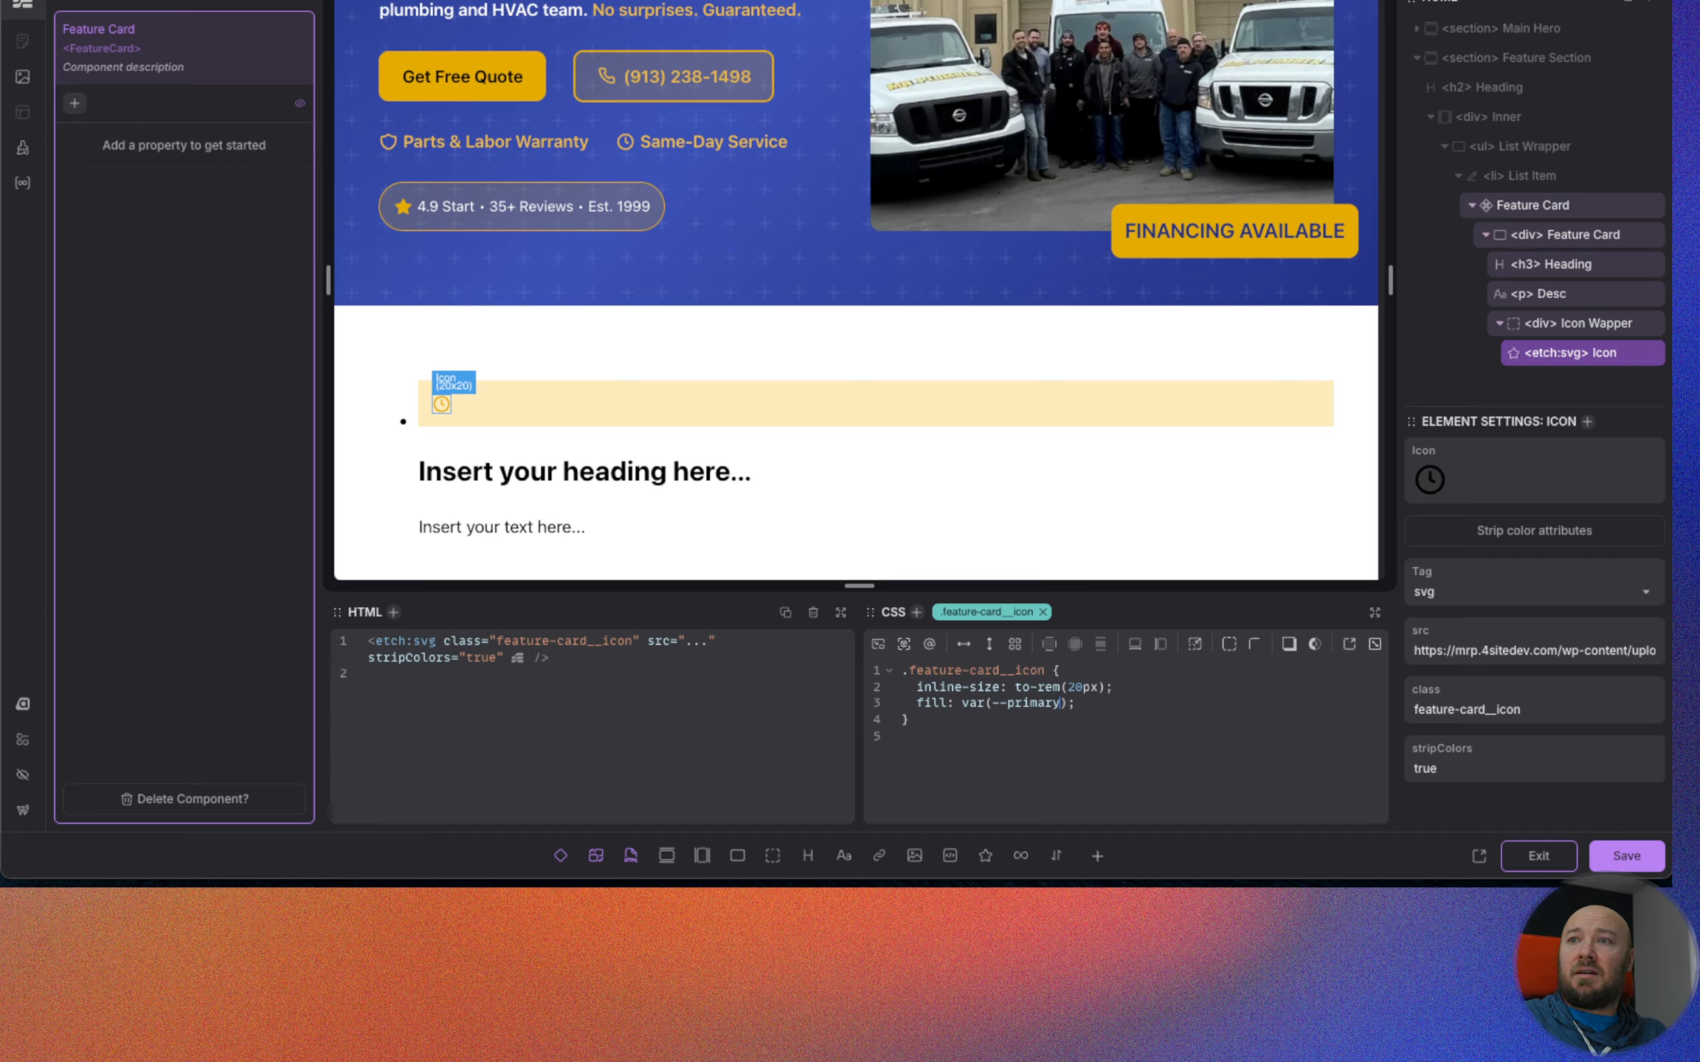
text(-dark)
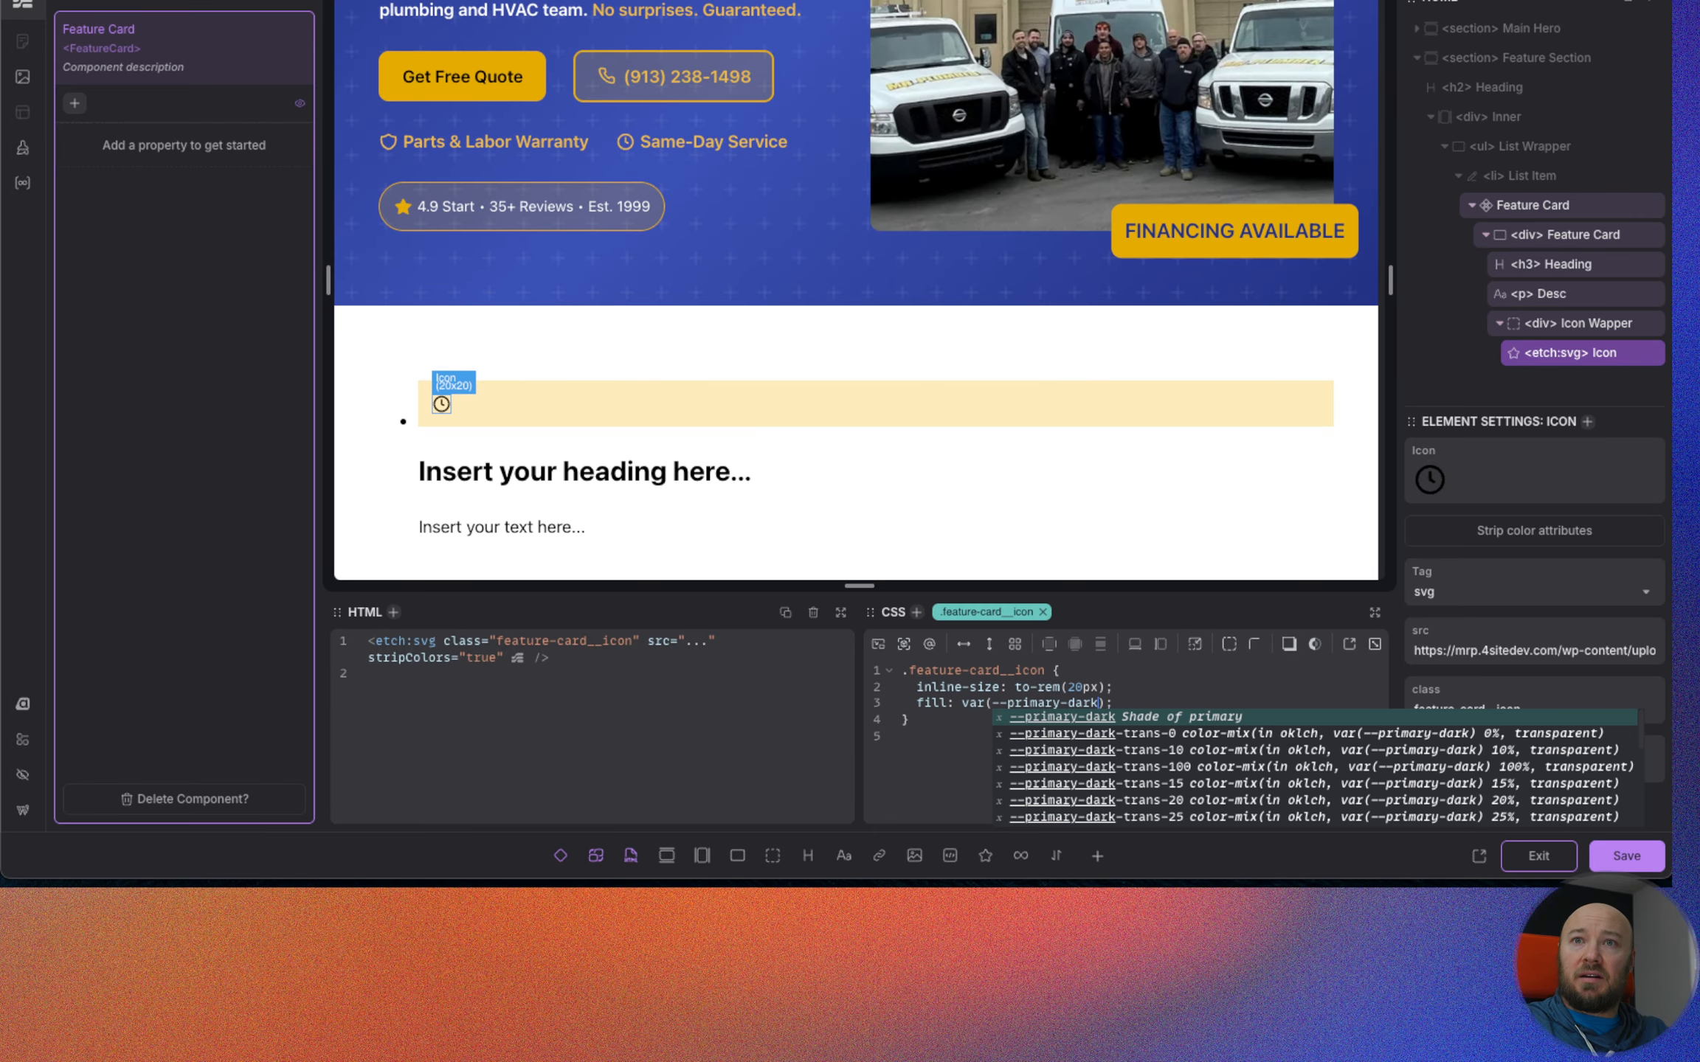
key(super+Right)
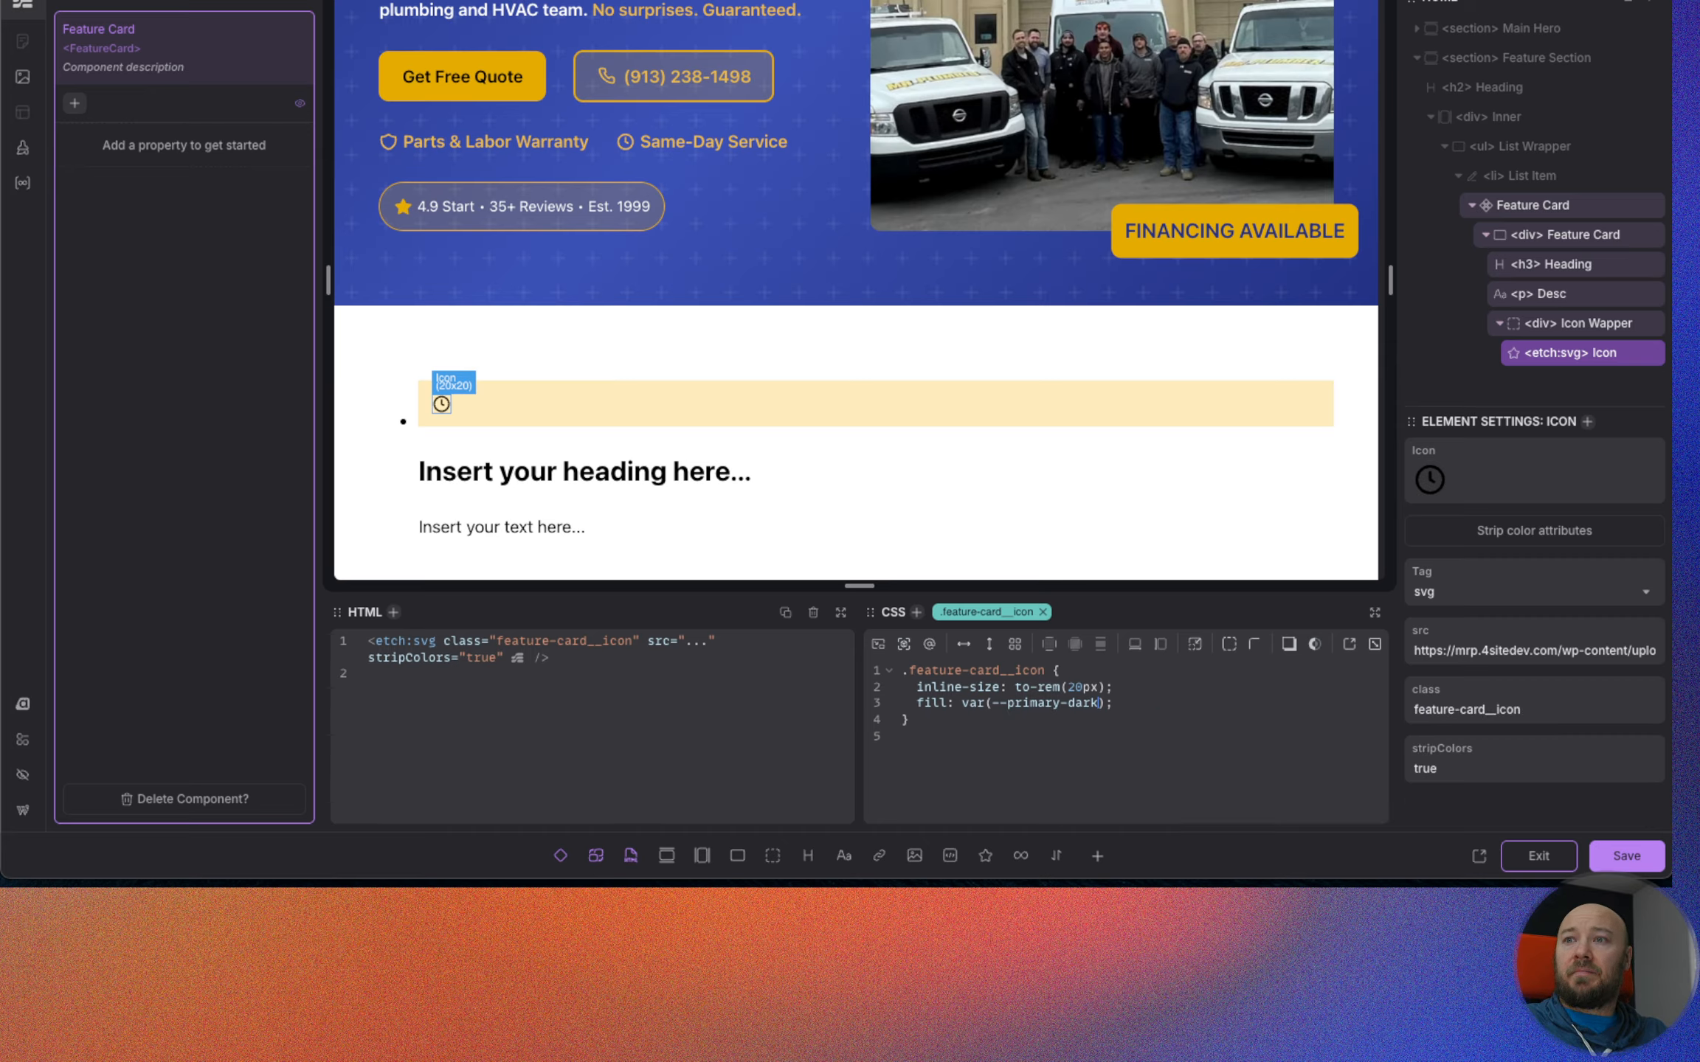
Try var(--primary-semi-light) as the fill of .feature-card__icon and settle on var(--primary-semi-dark).
key(BackSpace)
key(BackSpace)
key(BackSpace)
key(BackSpace)
text(semi-)
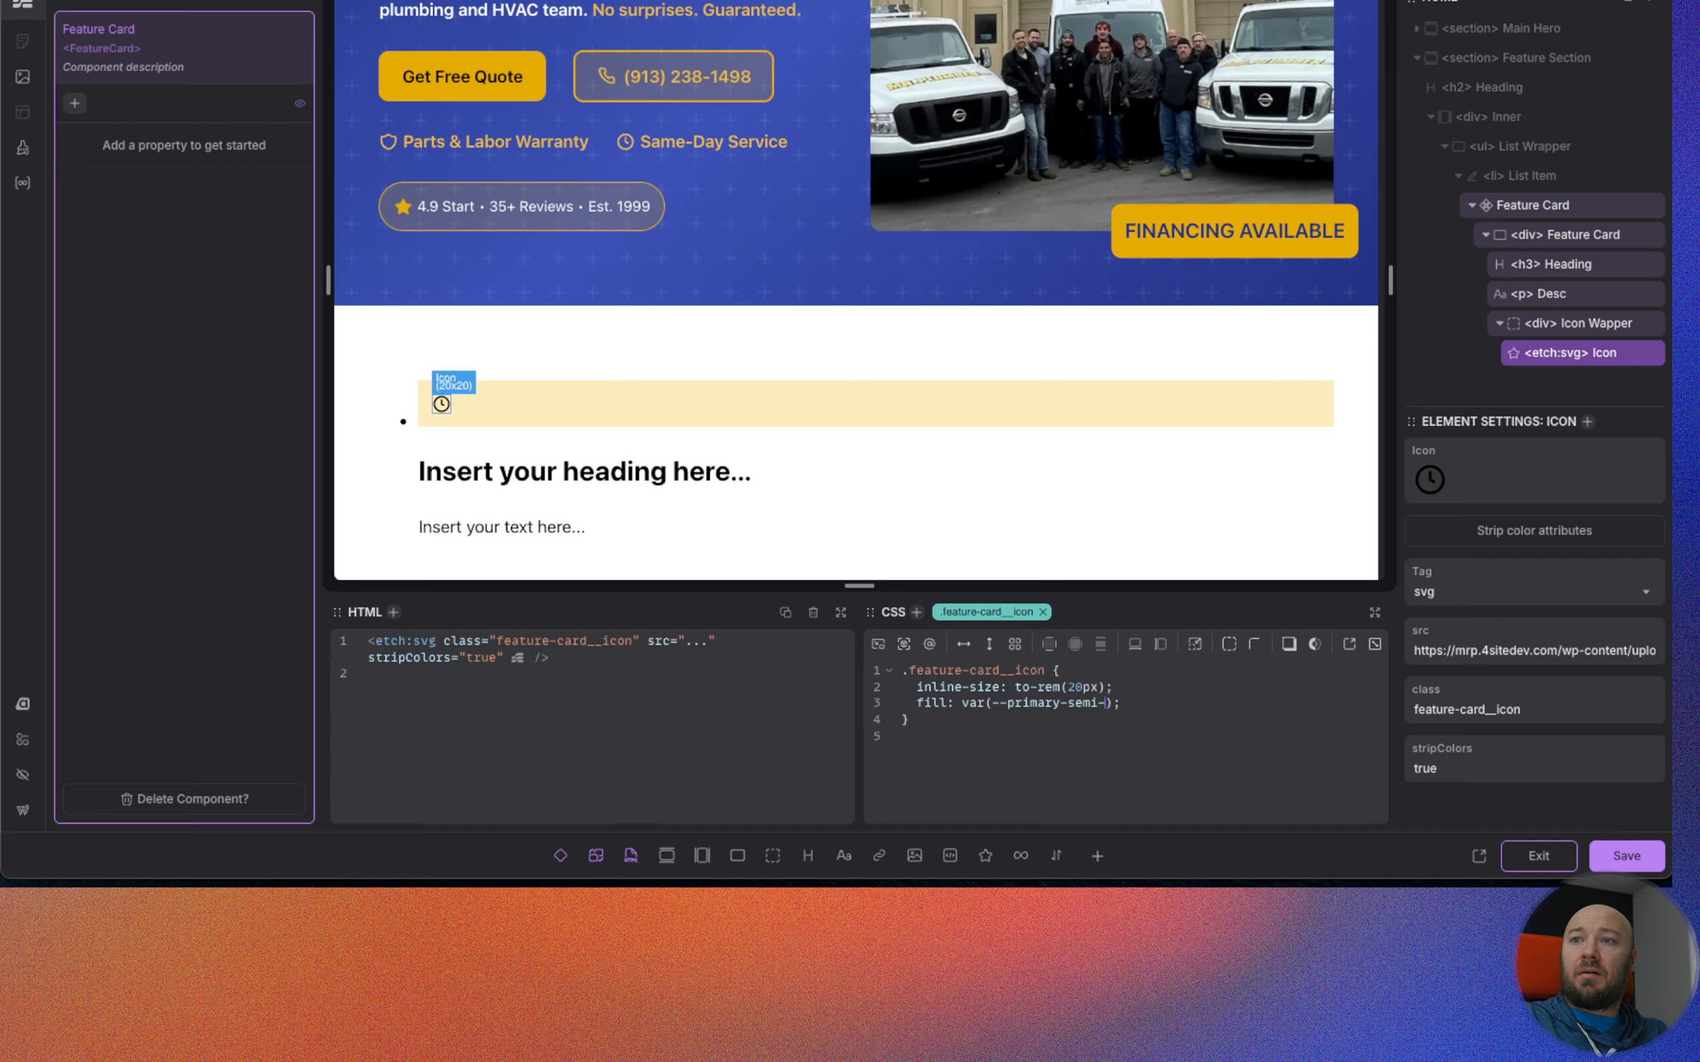
text(light)
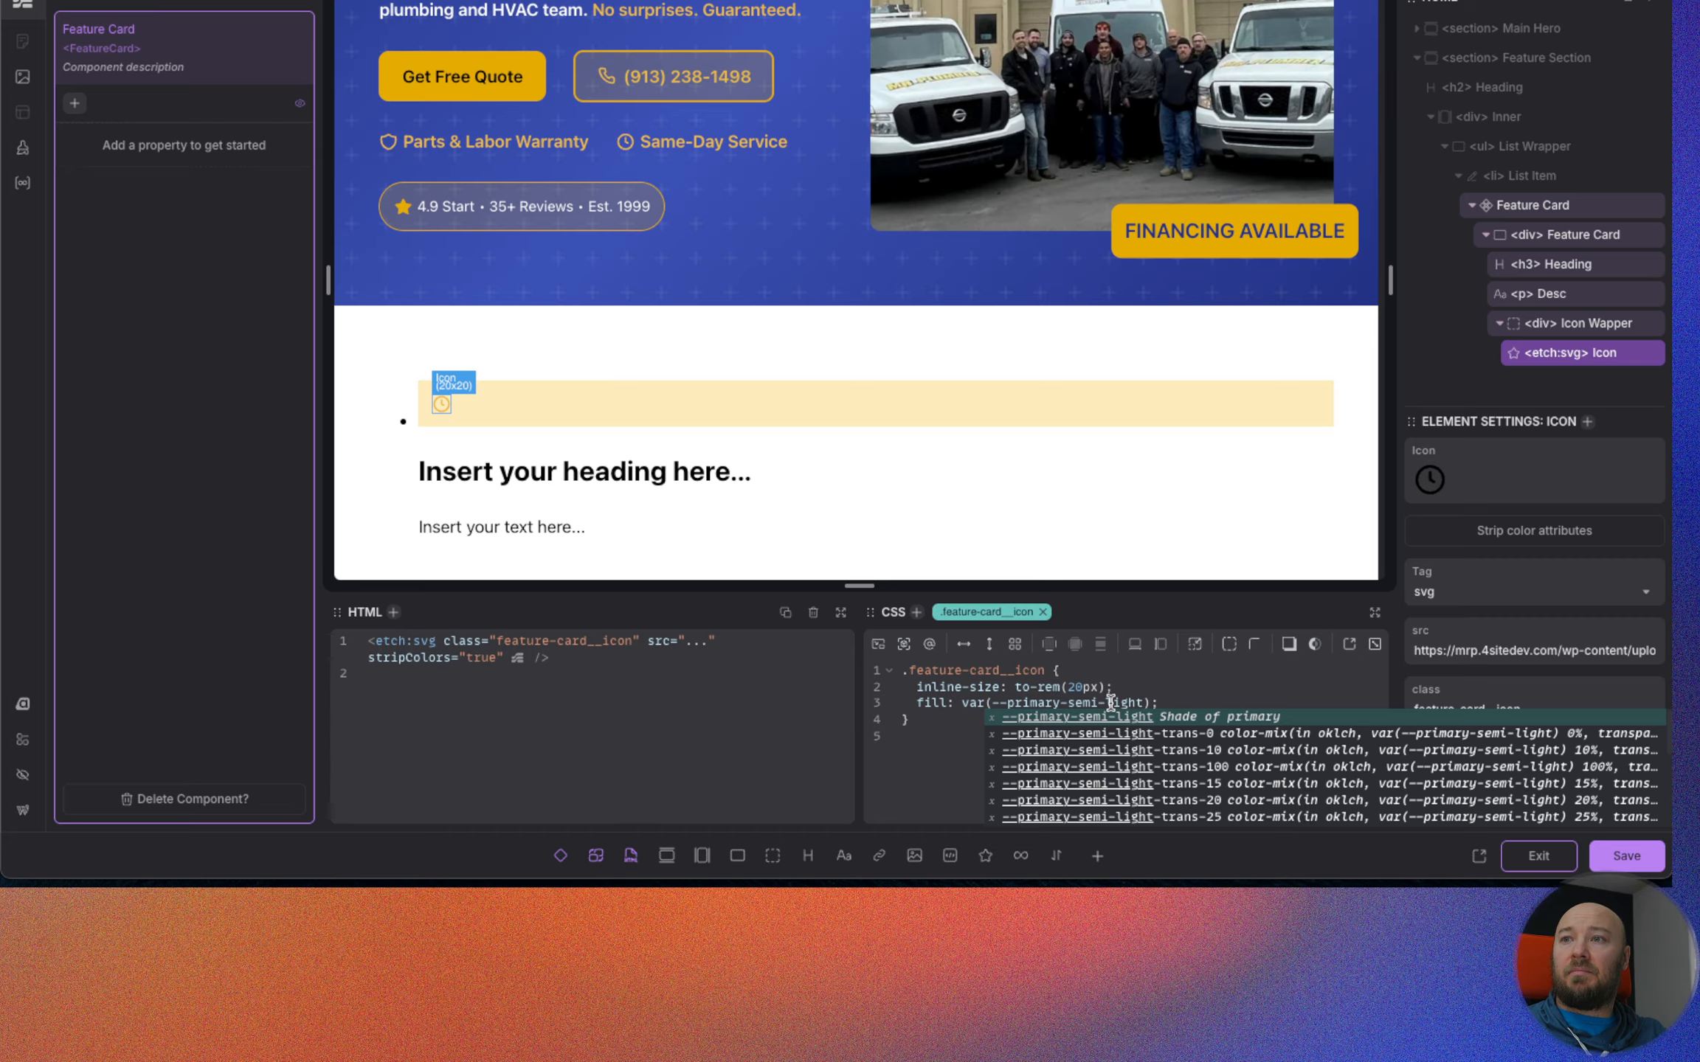
key(Escape)
text(dark)
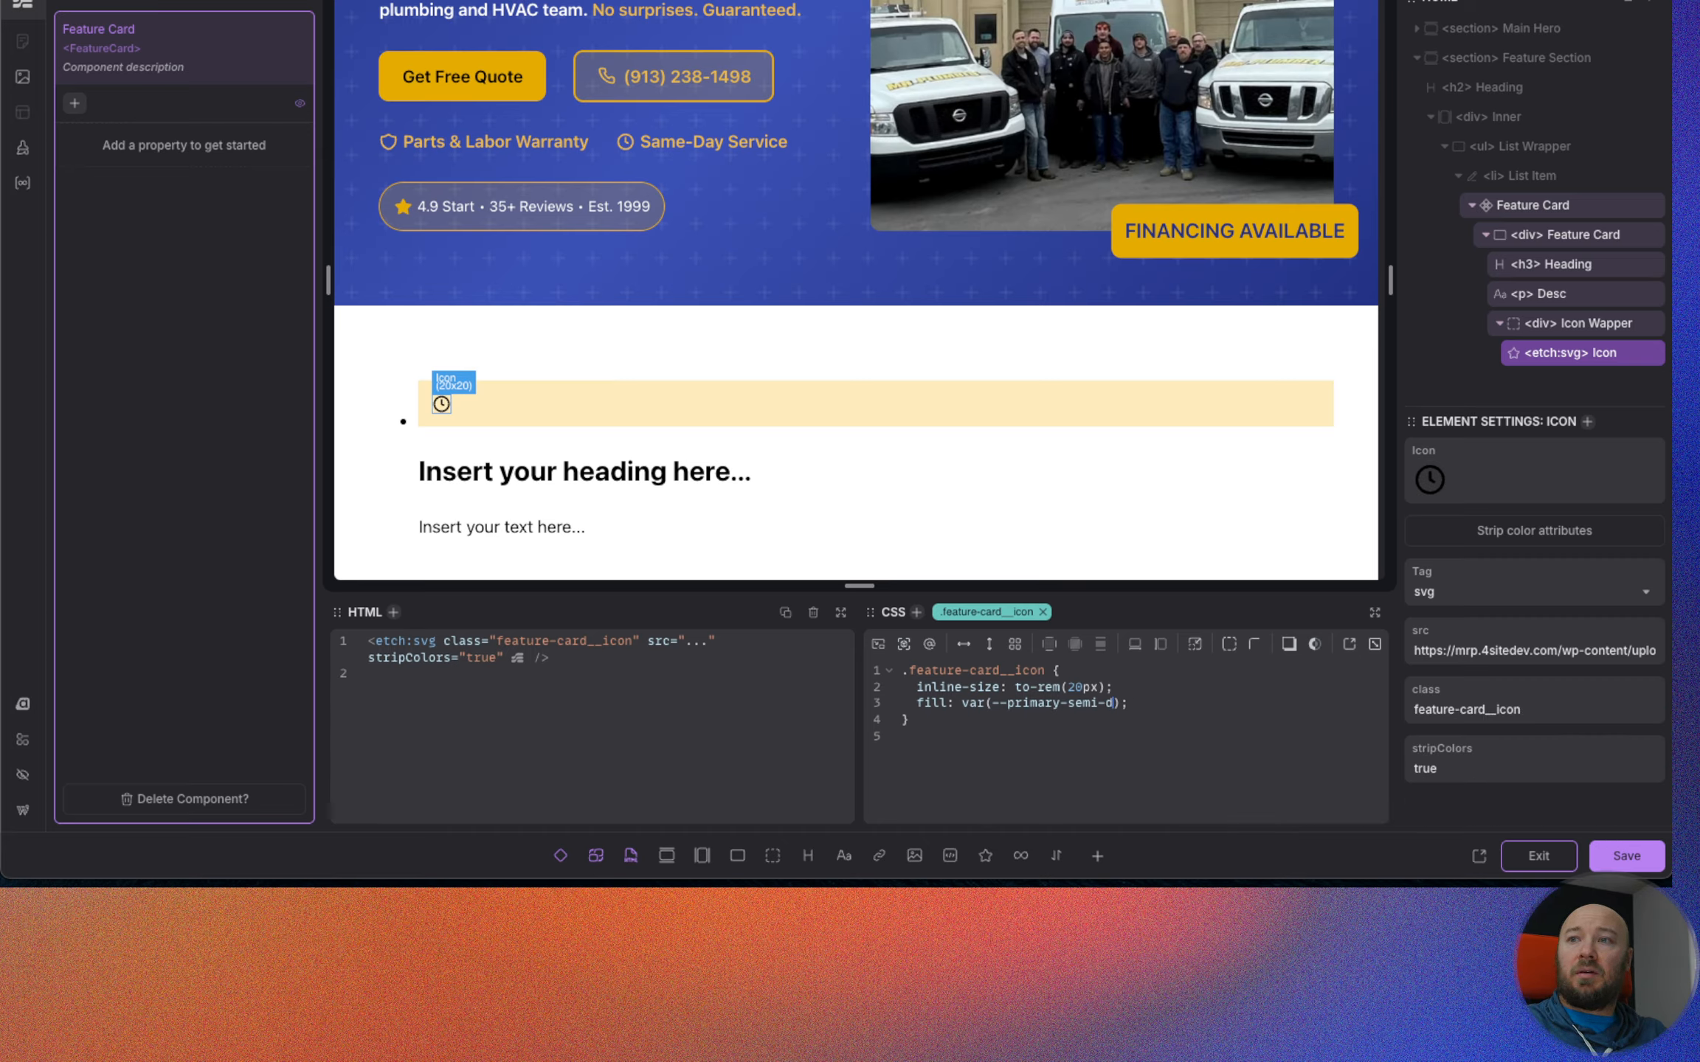
click(1148, 695)
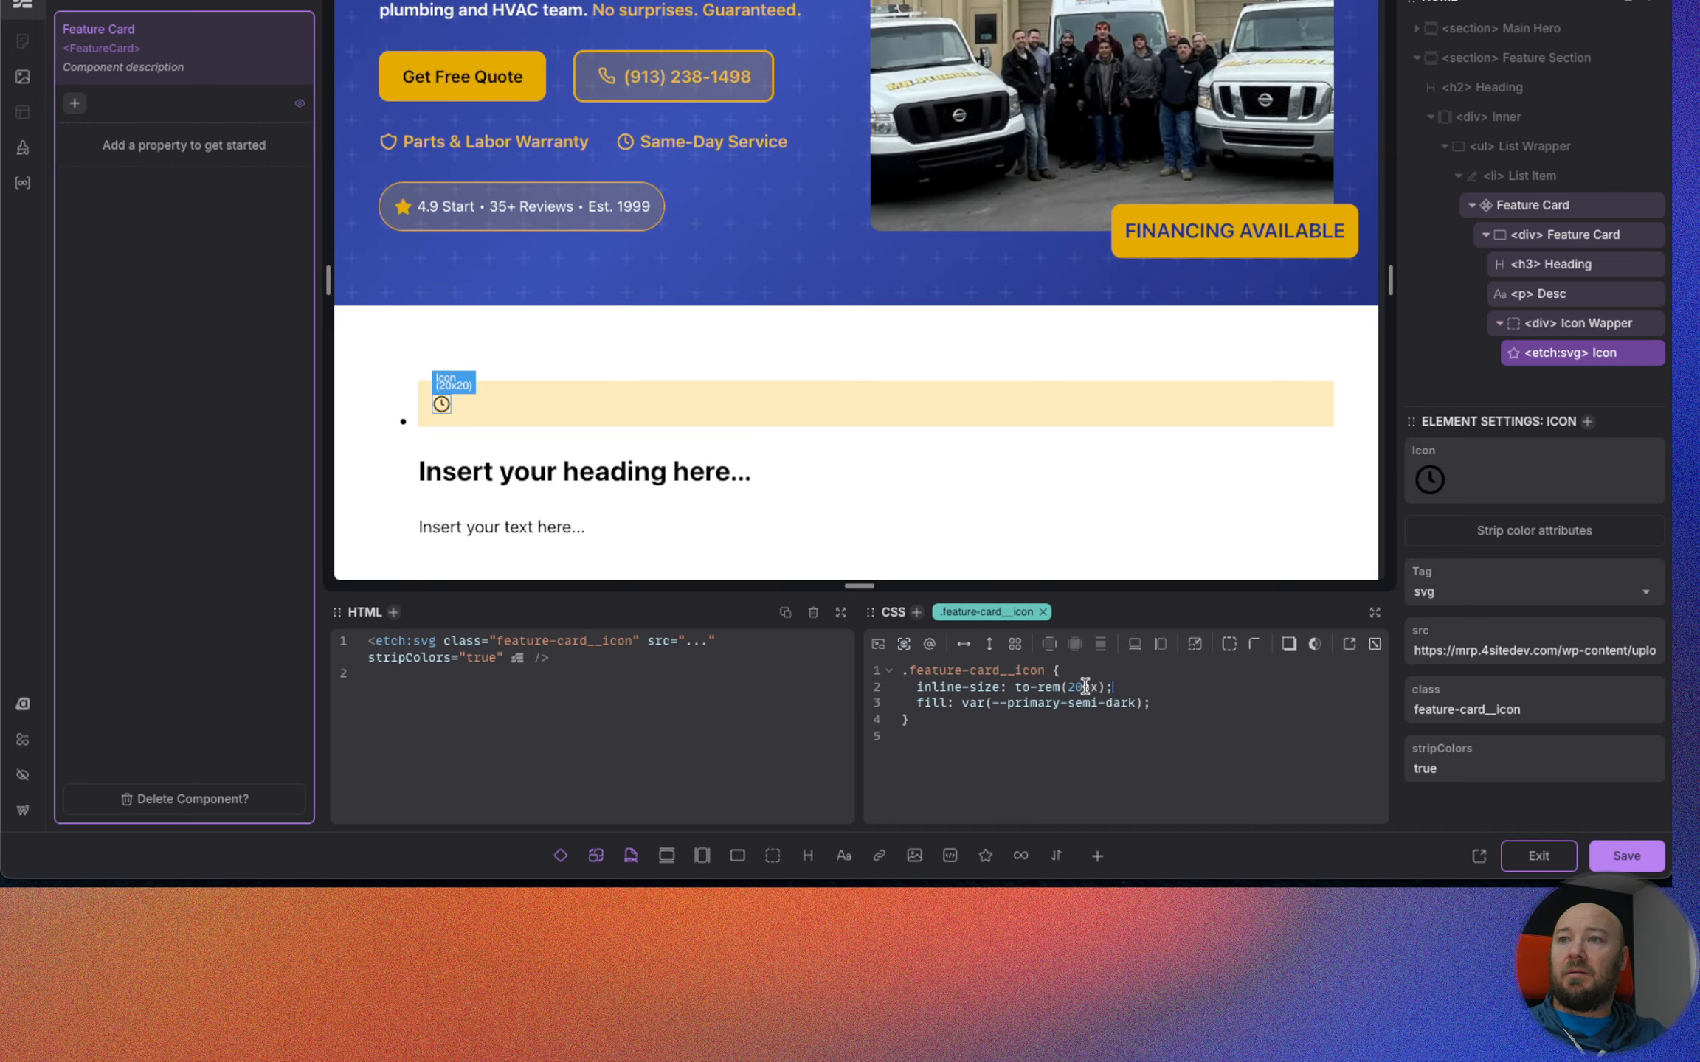
Add a border-radius of var(--radius) to .feature-card__icon-wapper.
click(1565, 324)
click(1232, 722)
key(Return)
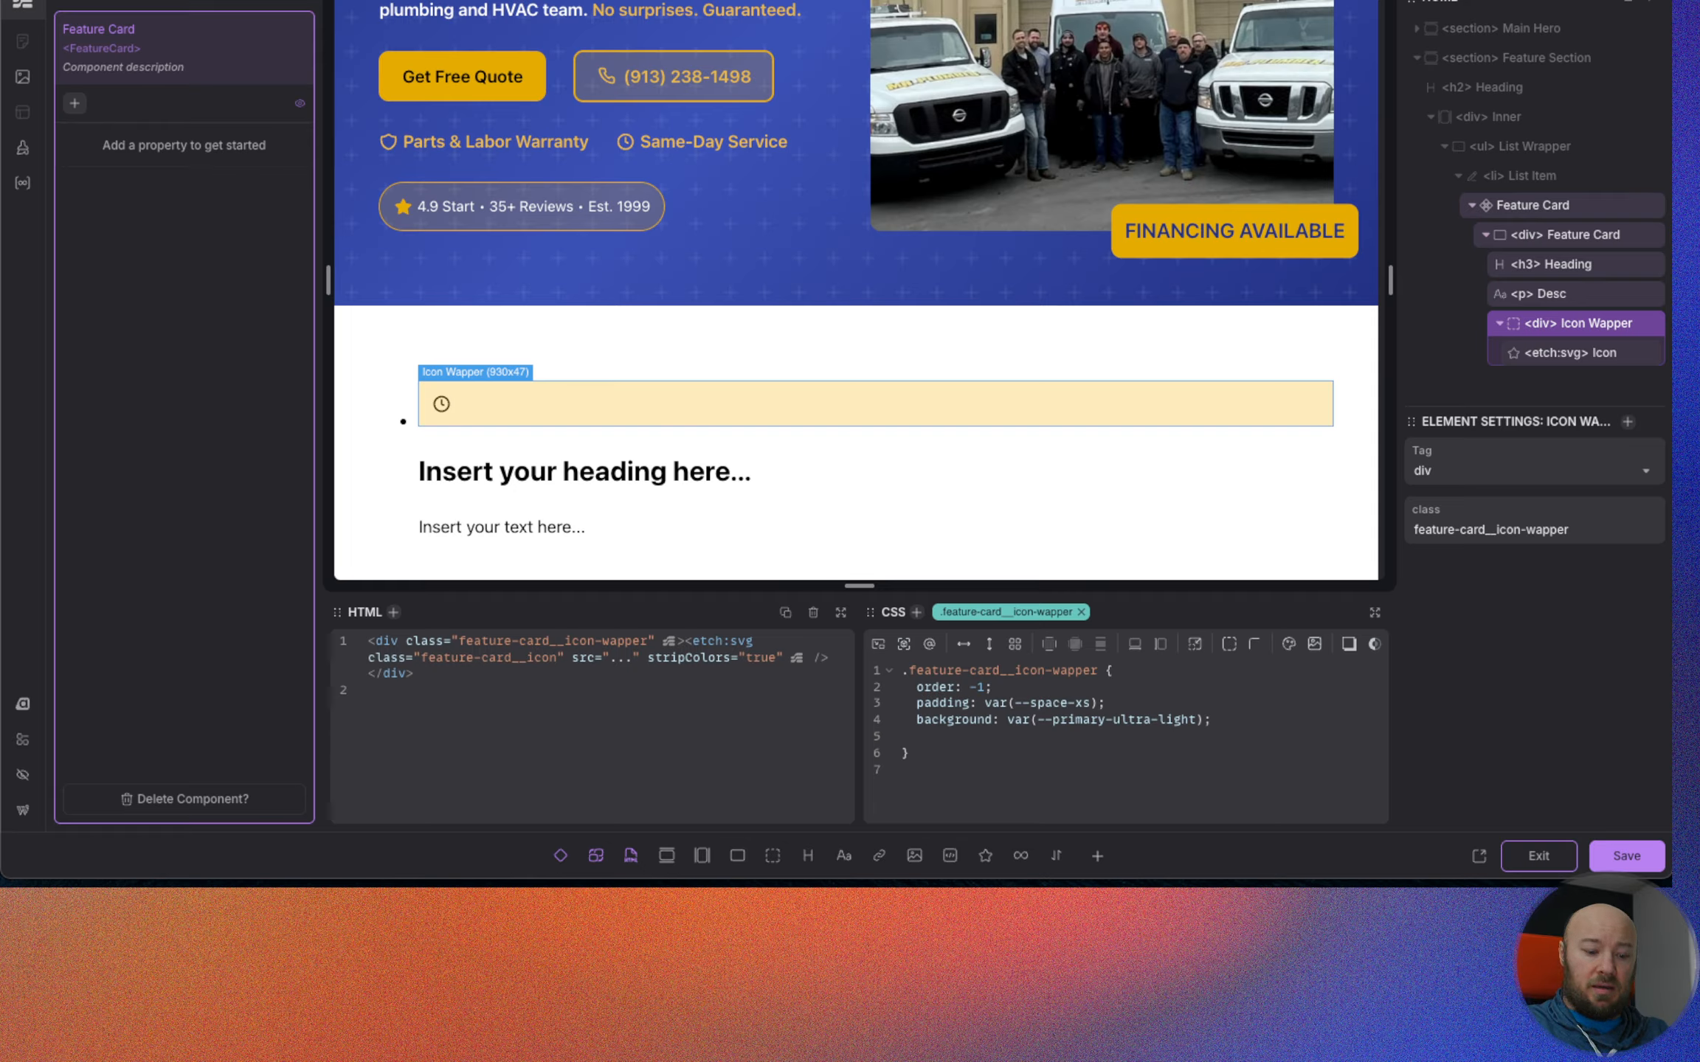
text(rad)
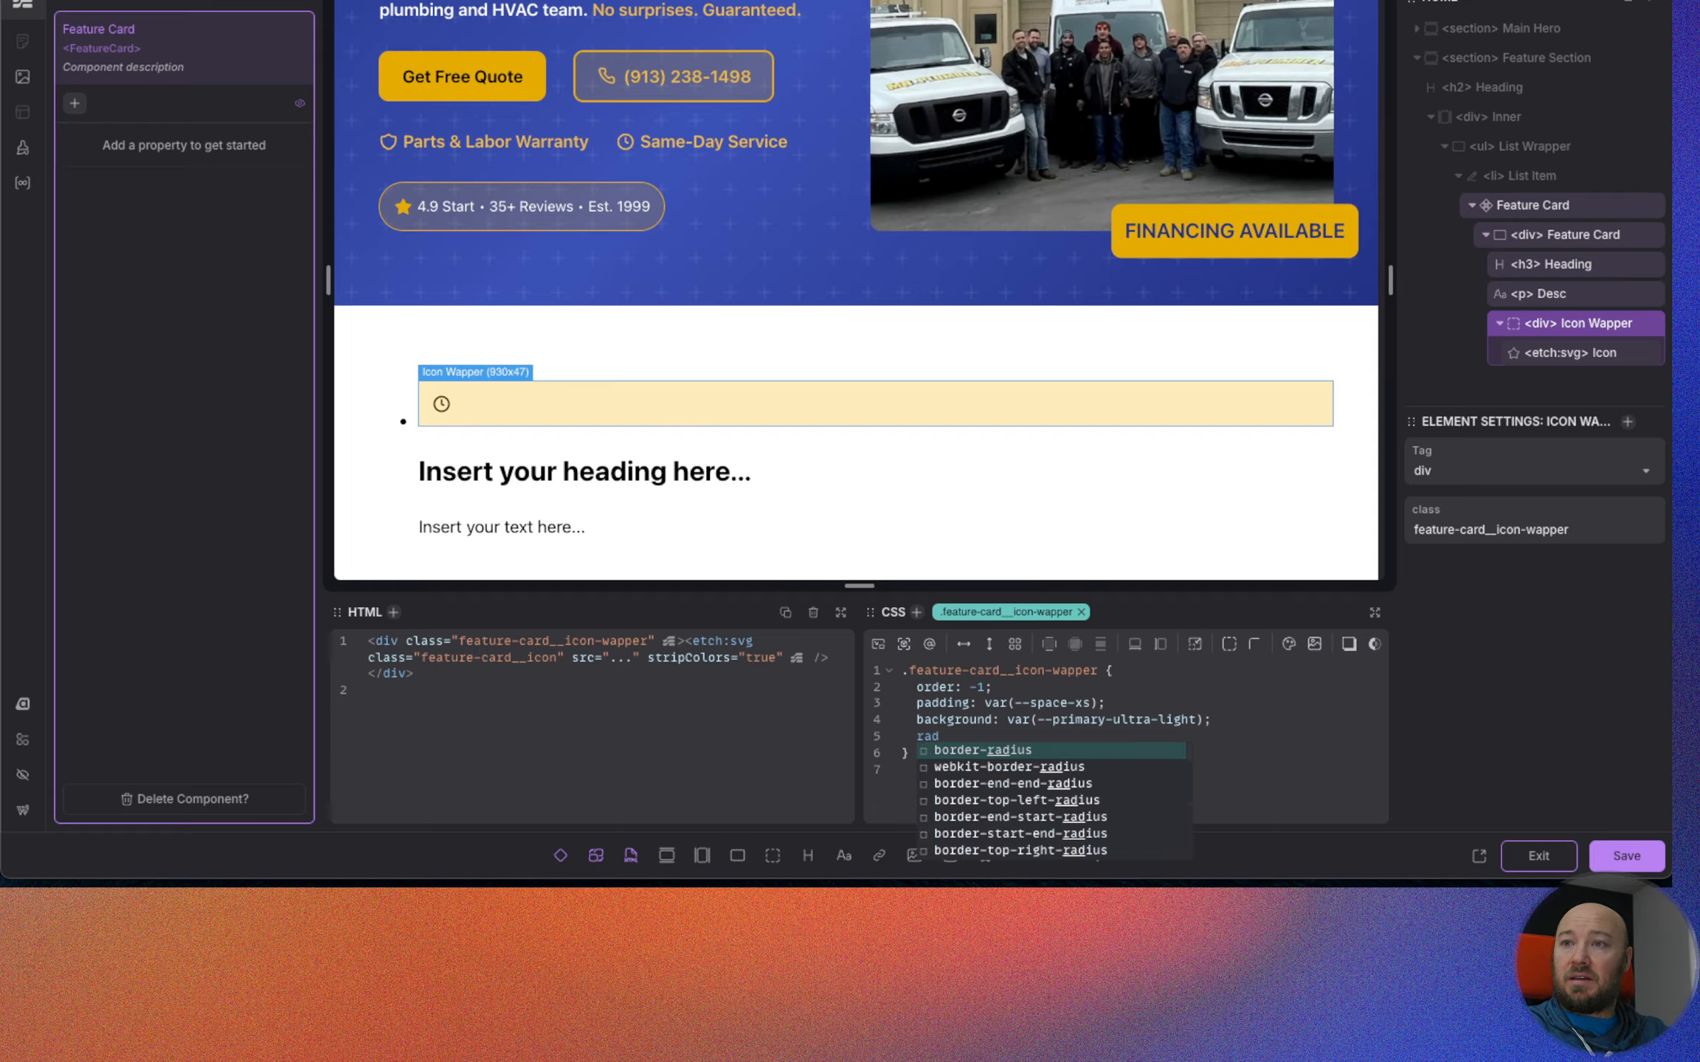
key(Return)
text(var(--radius);)
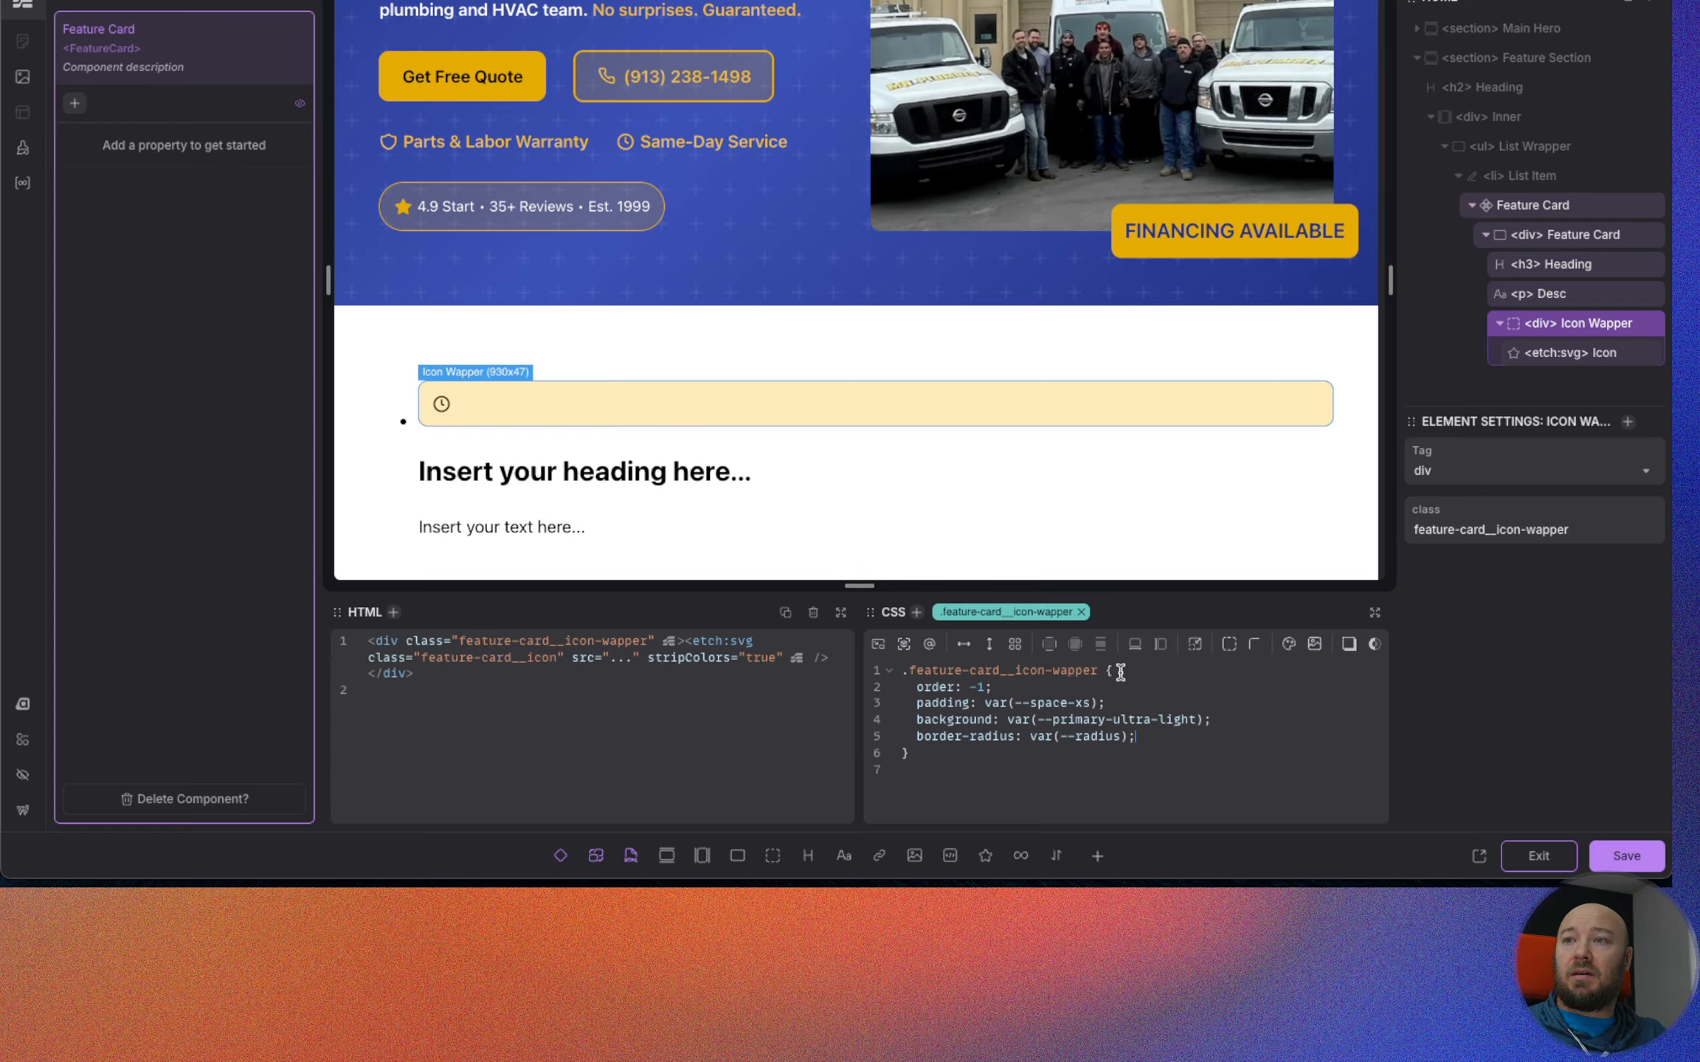
Set the inline-size of .feature-card__icon-wapper to max-content, placed as the rule's first declaration.
key(Return)
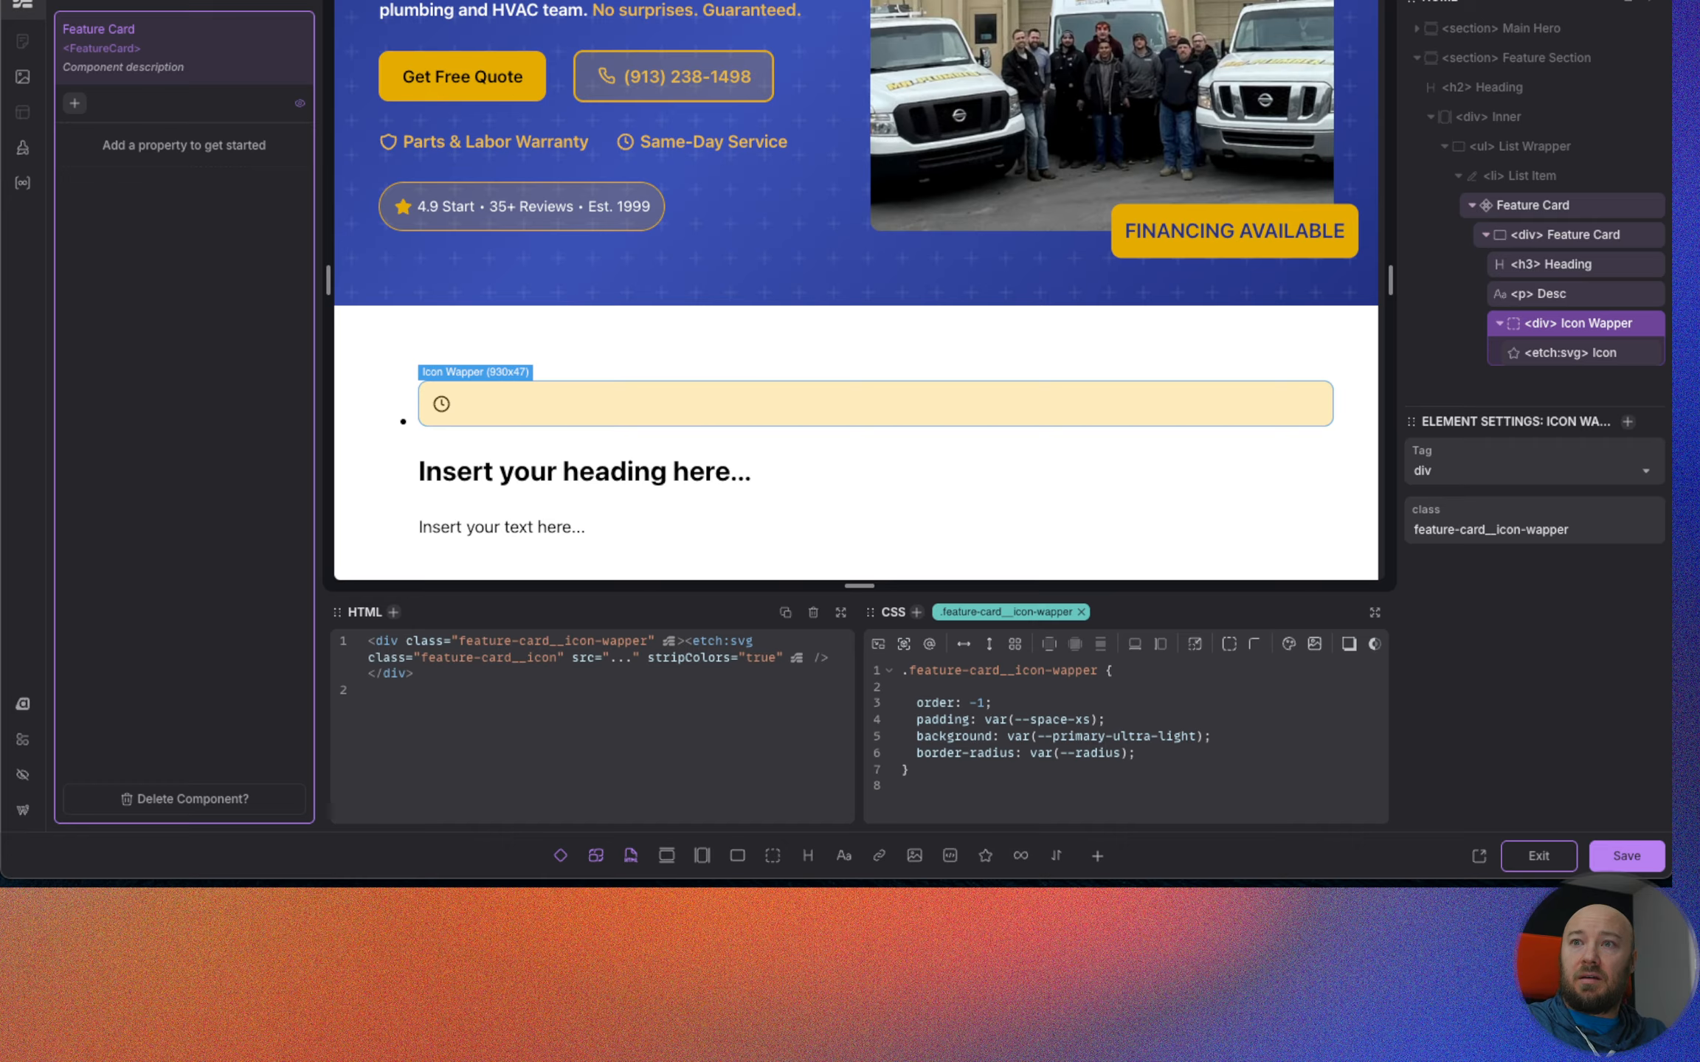
text(in)
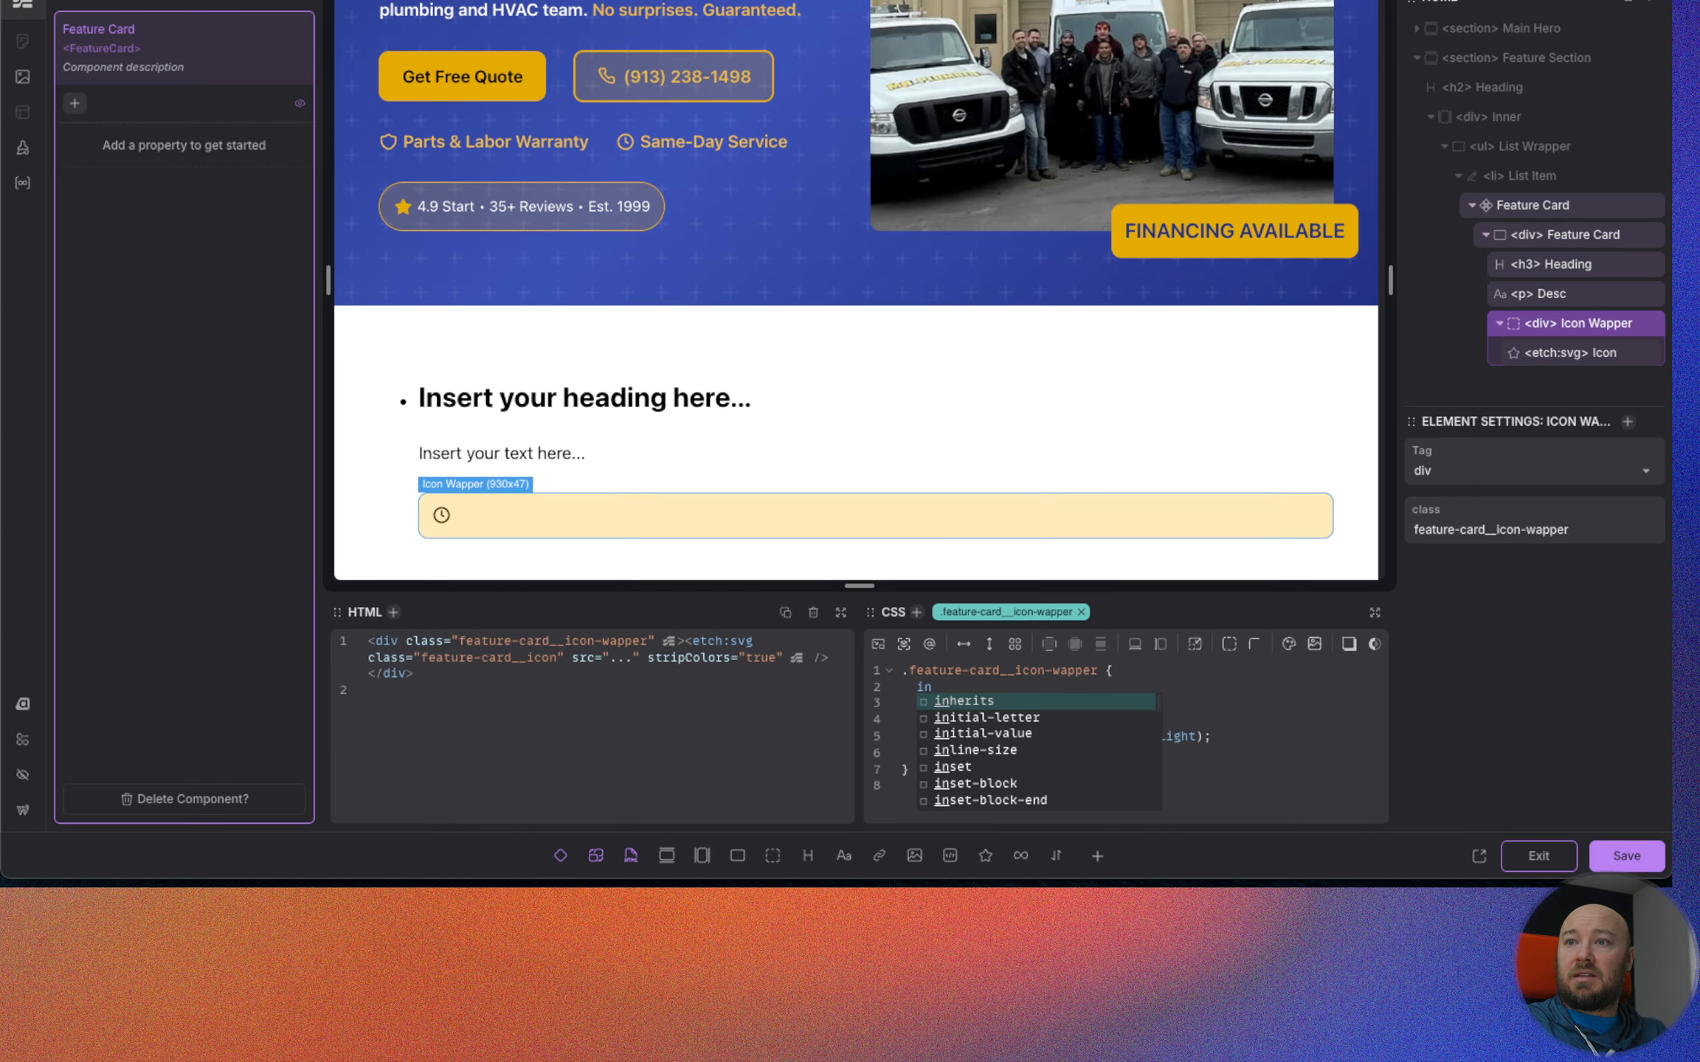
key(Down)
key(Down)
key(Down)
key(Return)
text(m)
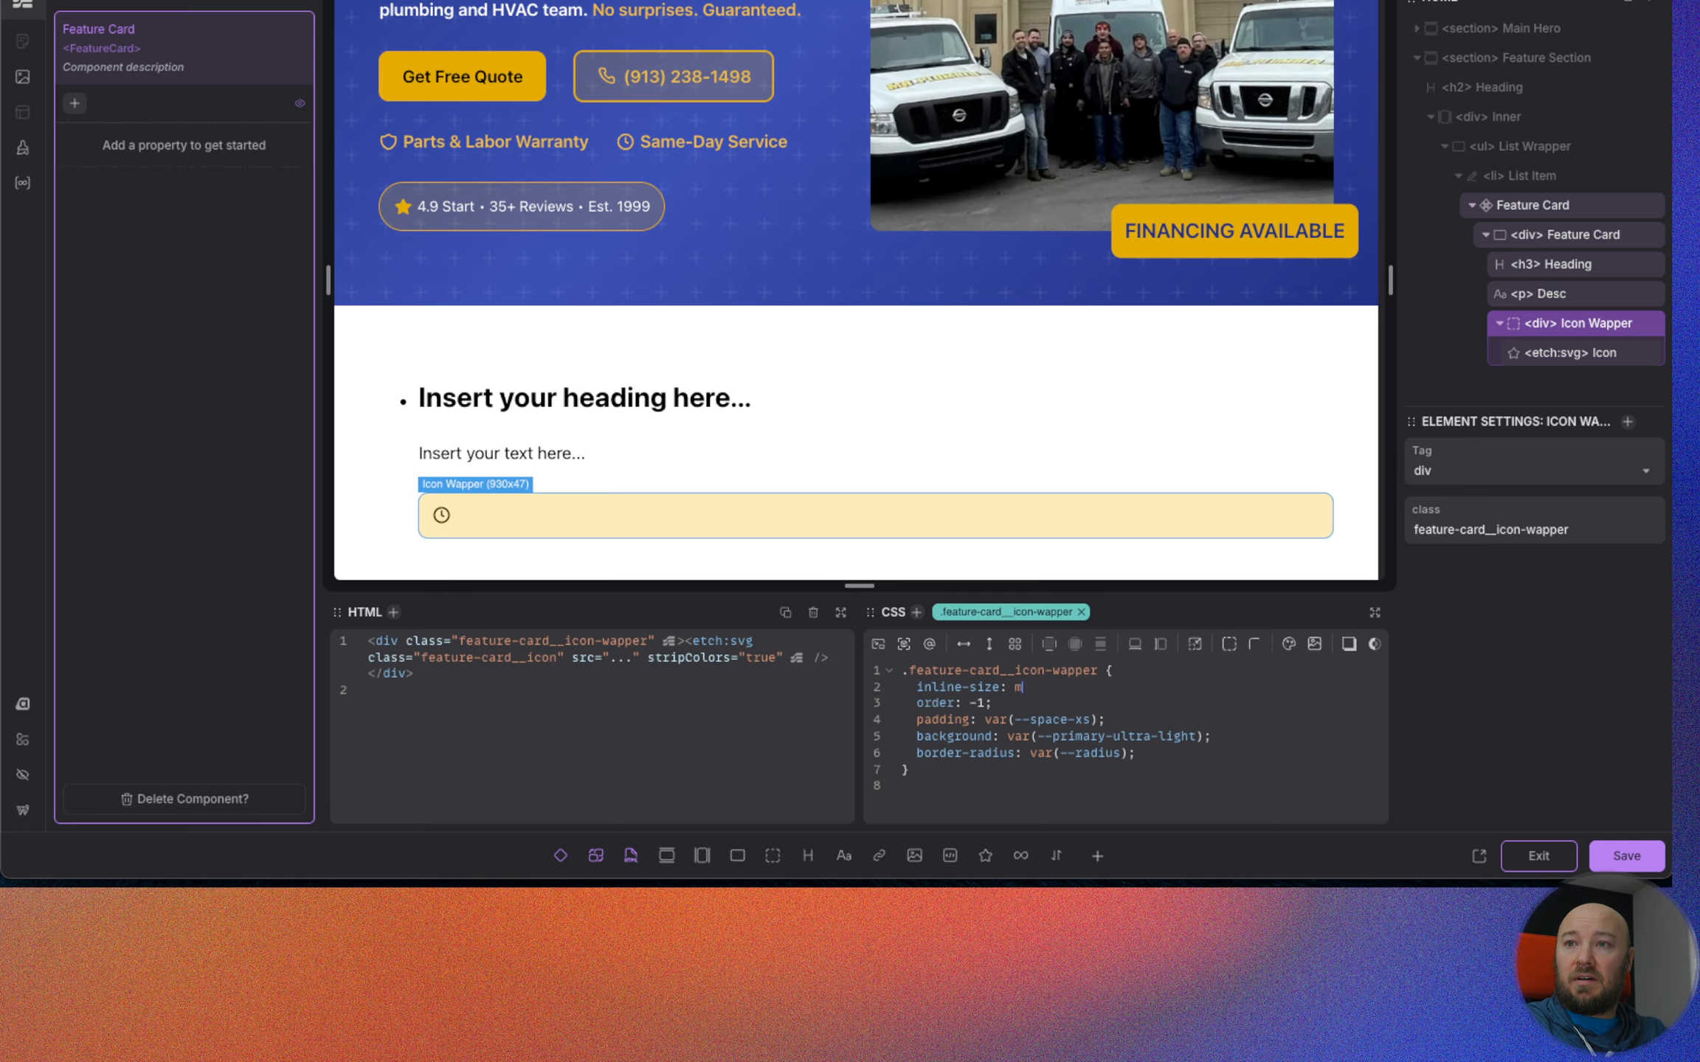
text(ax-content;)
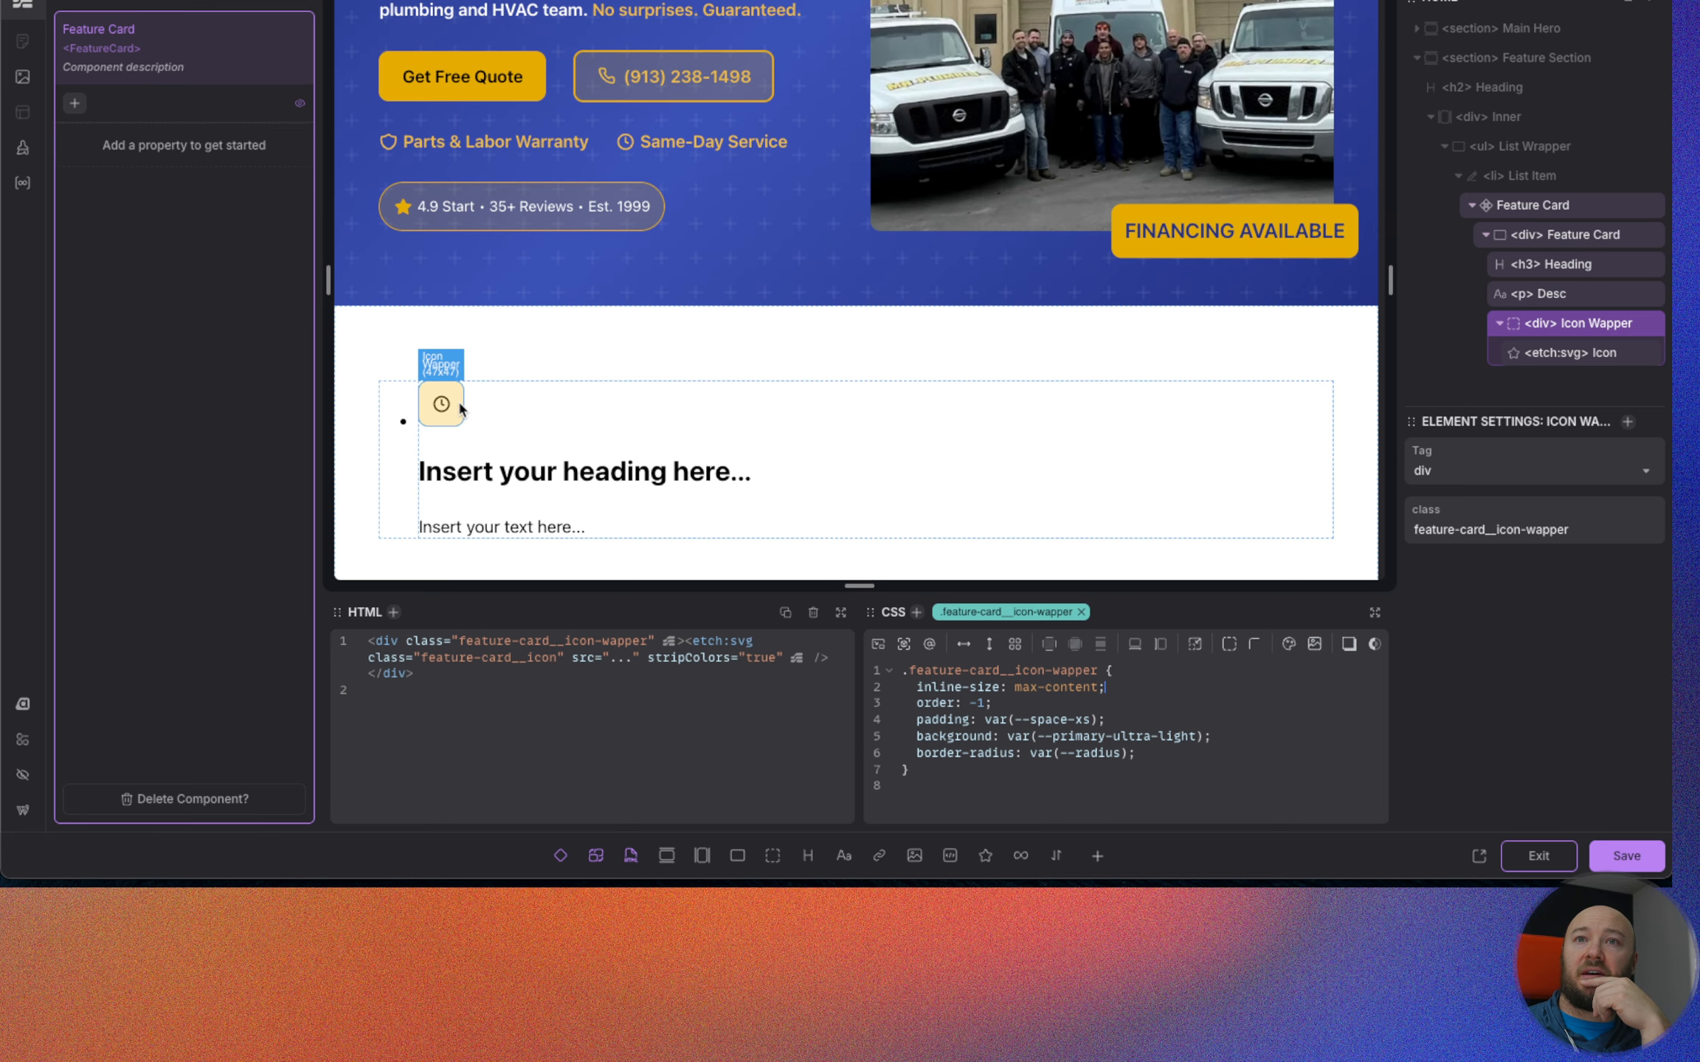
Compare the icon with the Figma design and set the padding of .feature-card__icon-wapper to calc(var(--space-xs) / 2).
key(ctrl+Tab)
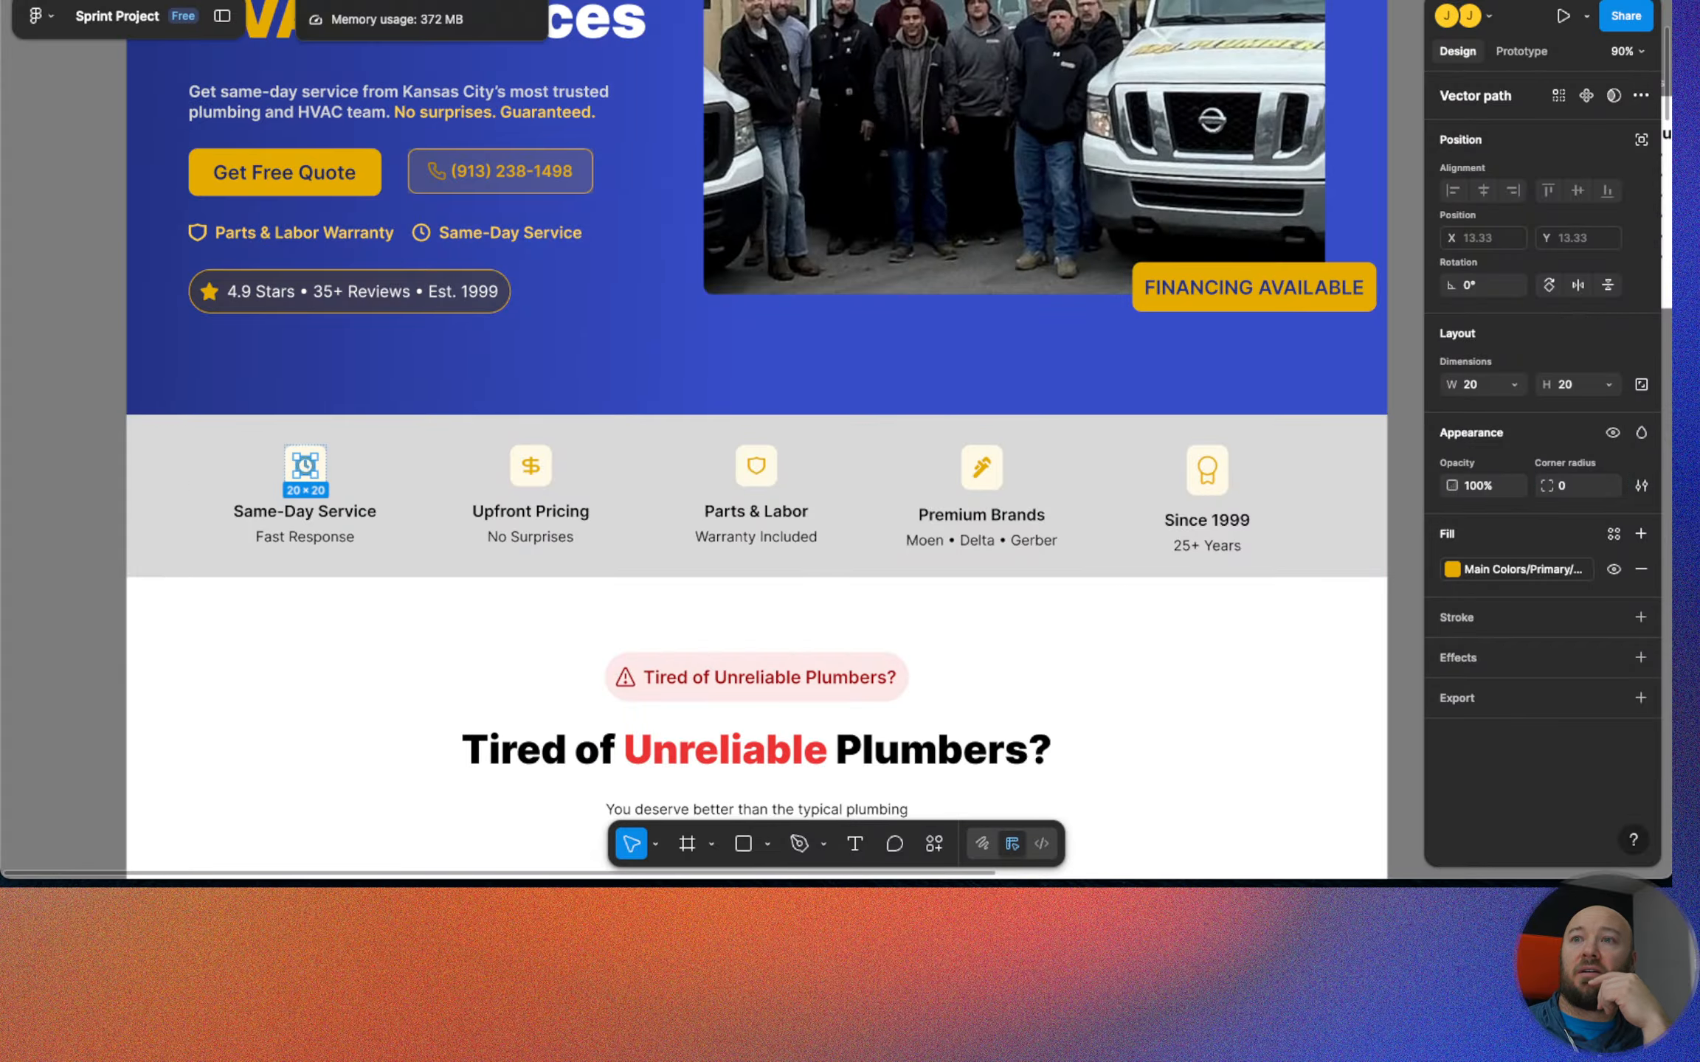
key(ctrl+Tab)
click(1101, 720)
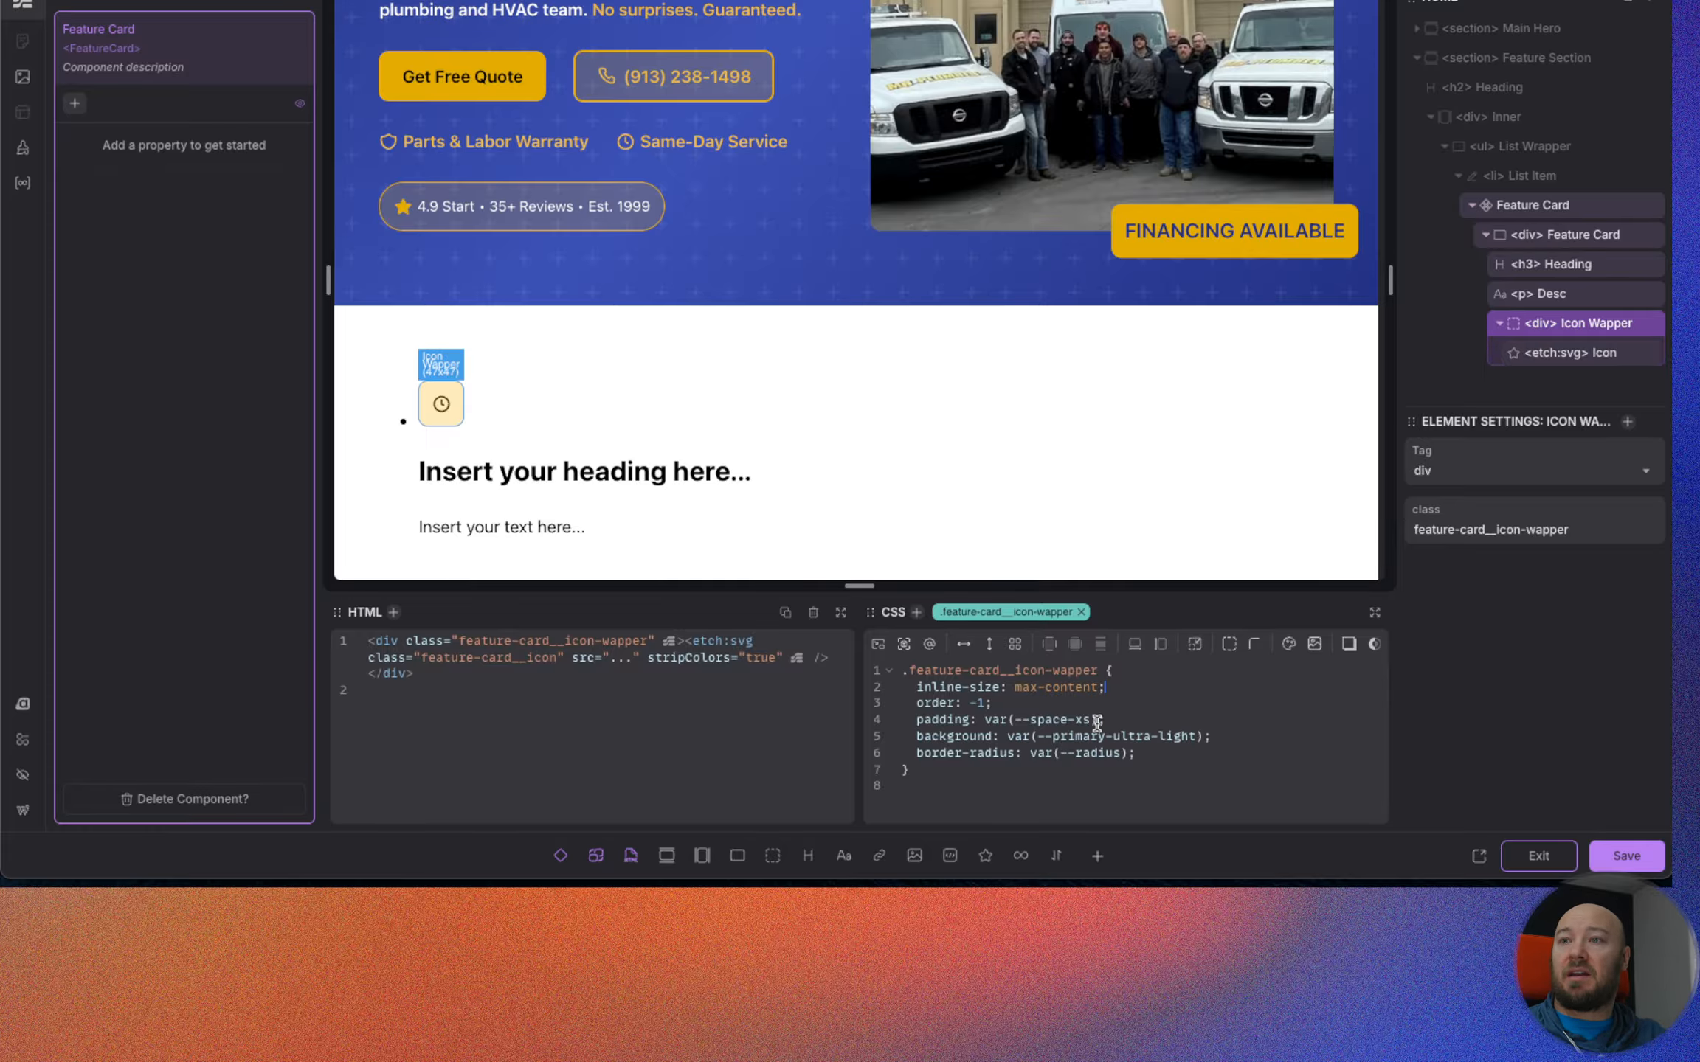
text(/2)
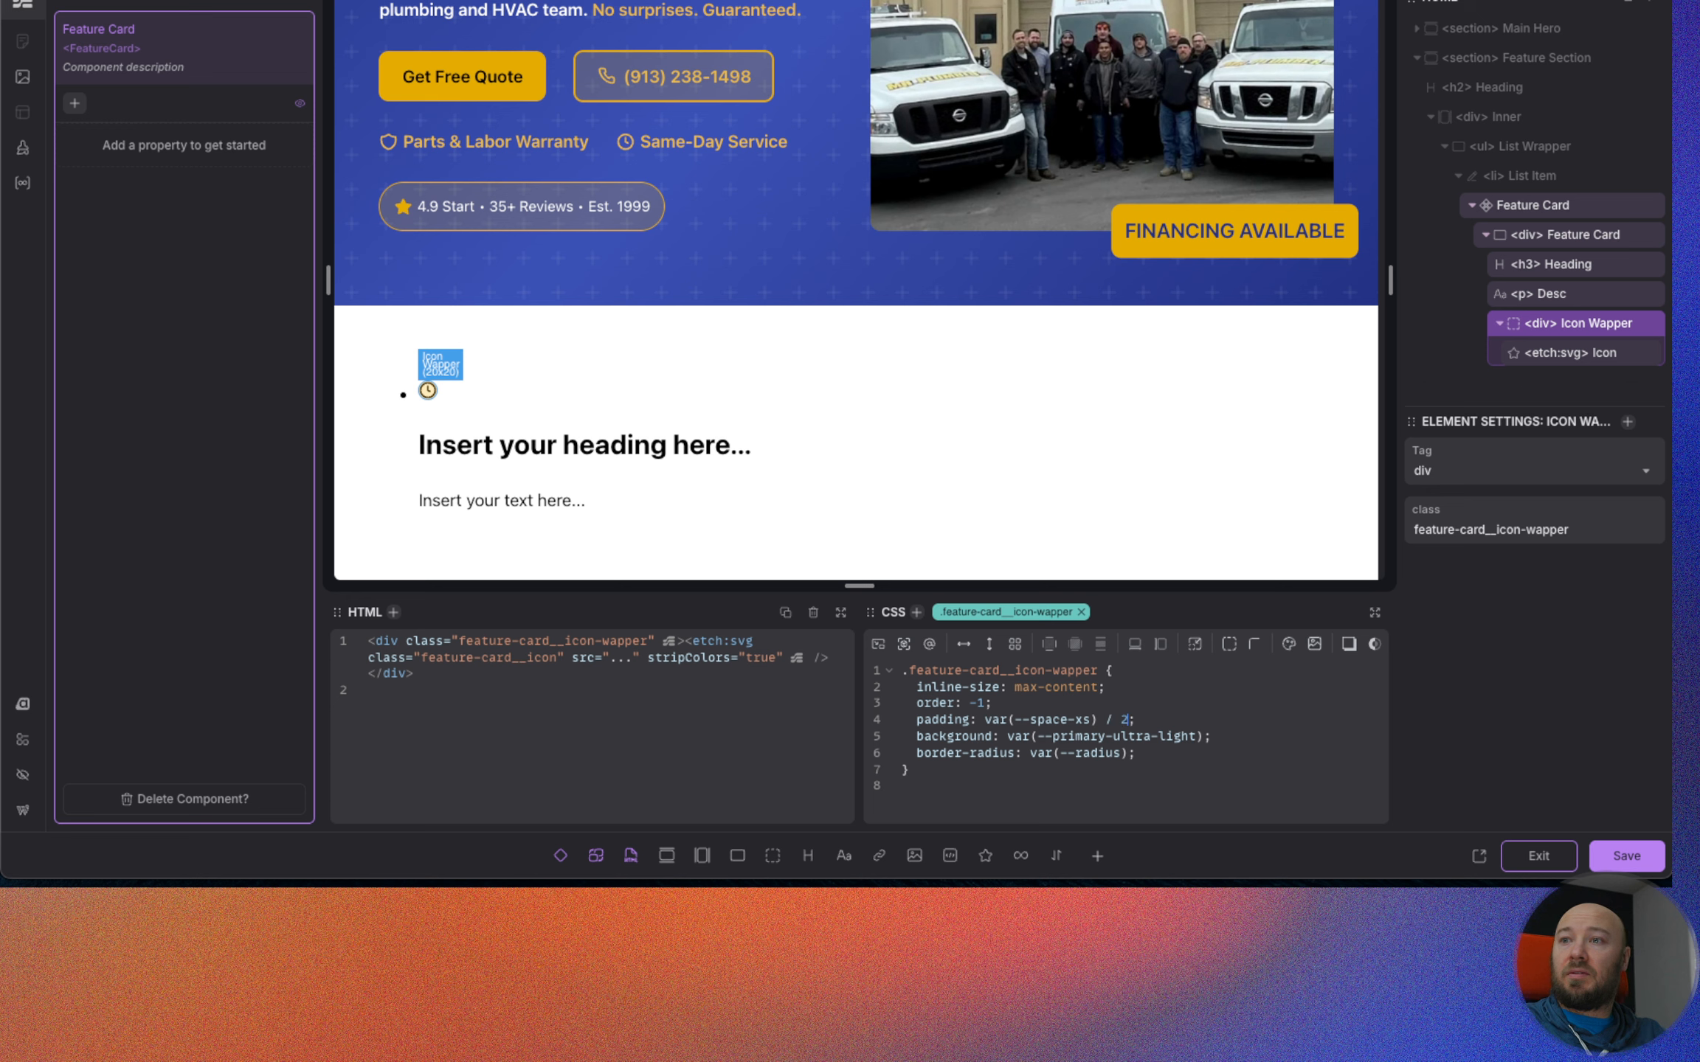
key(shift+Tab)
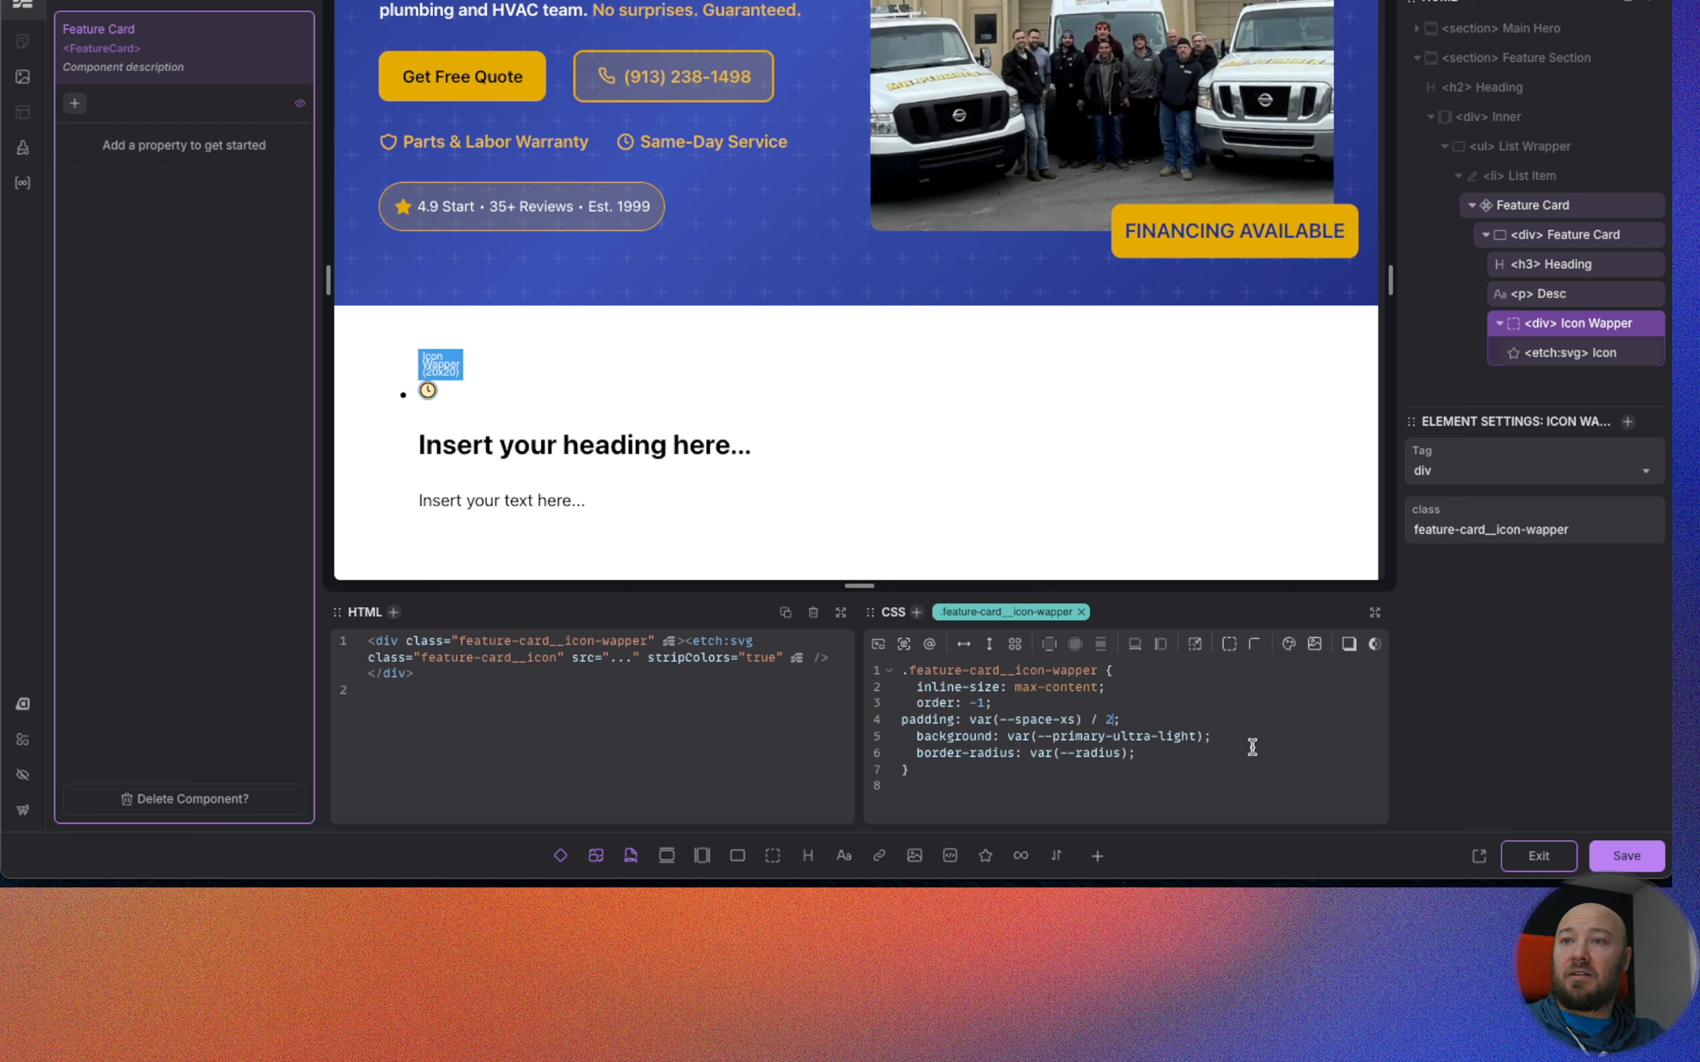
click(969, 721)
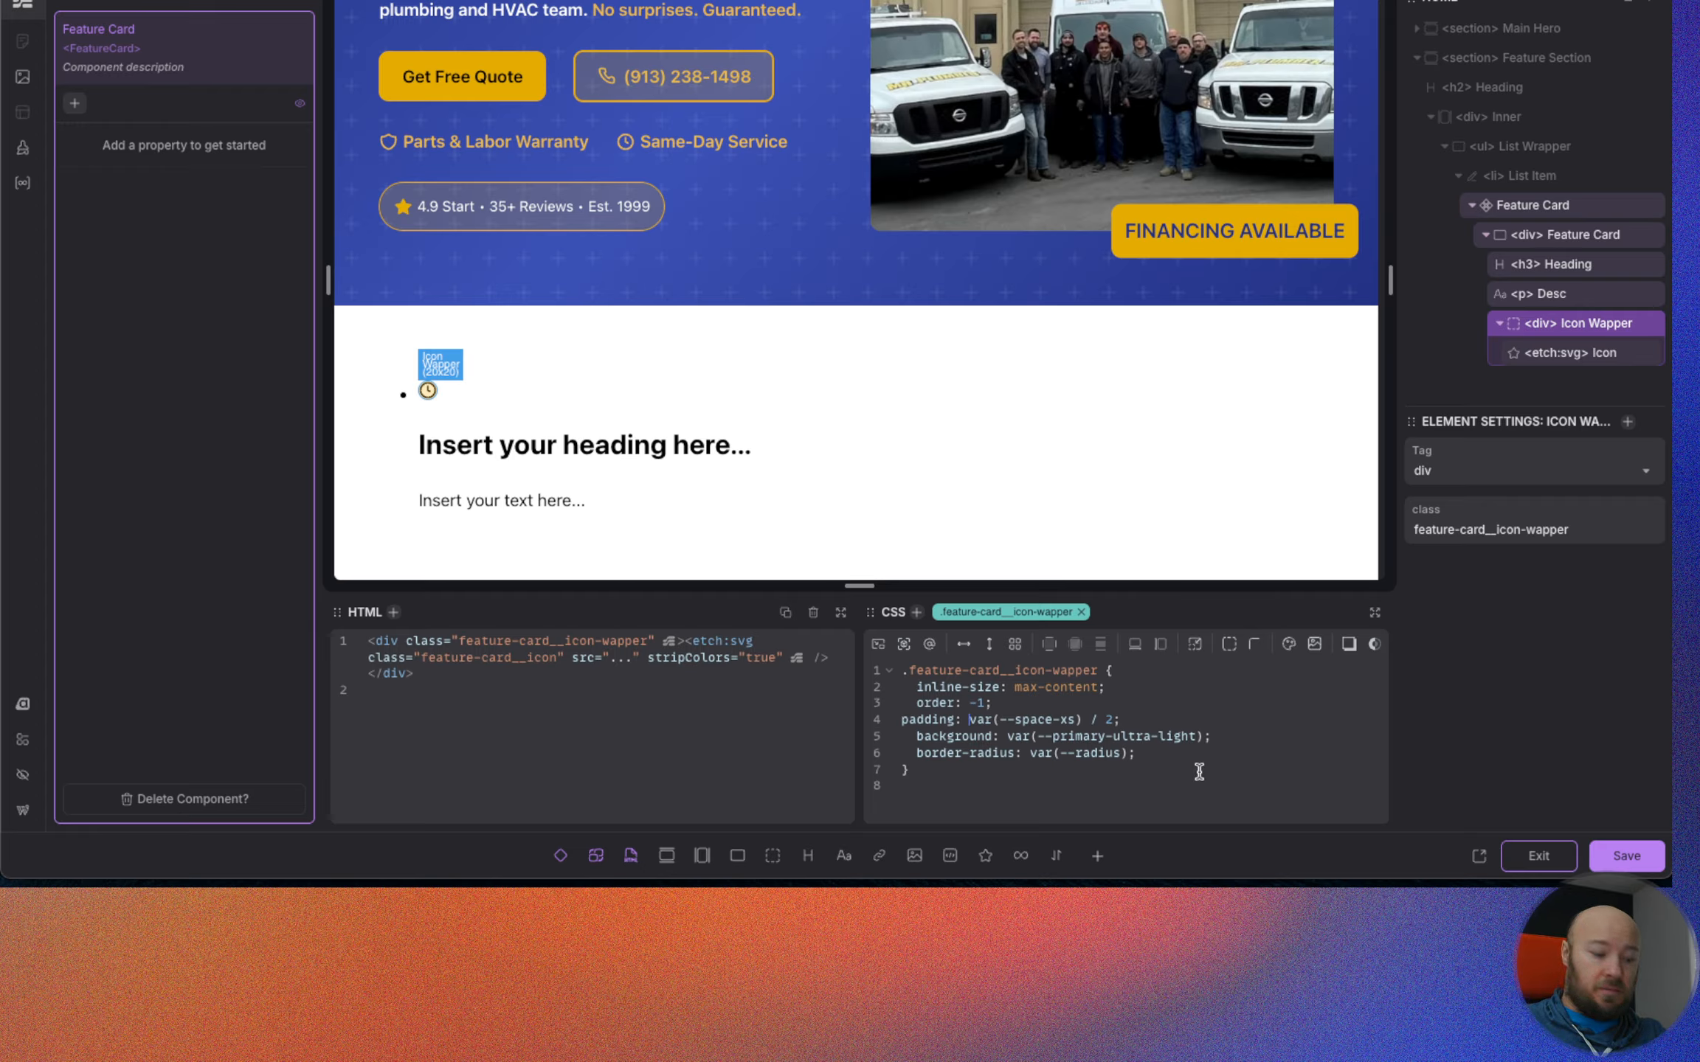
text(calc()
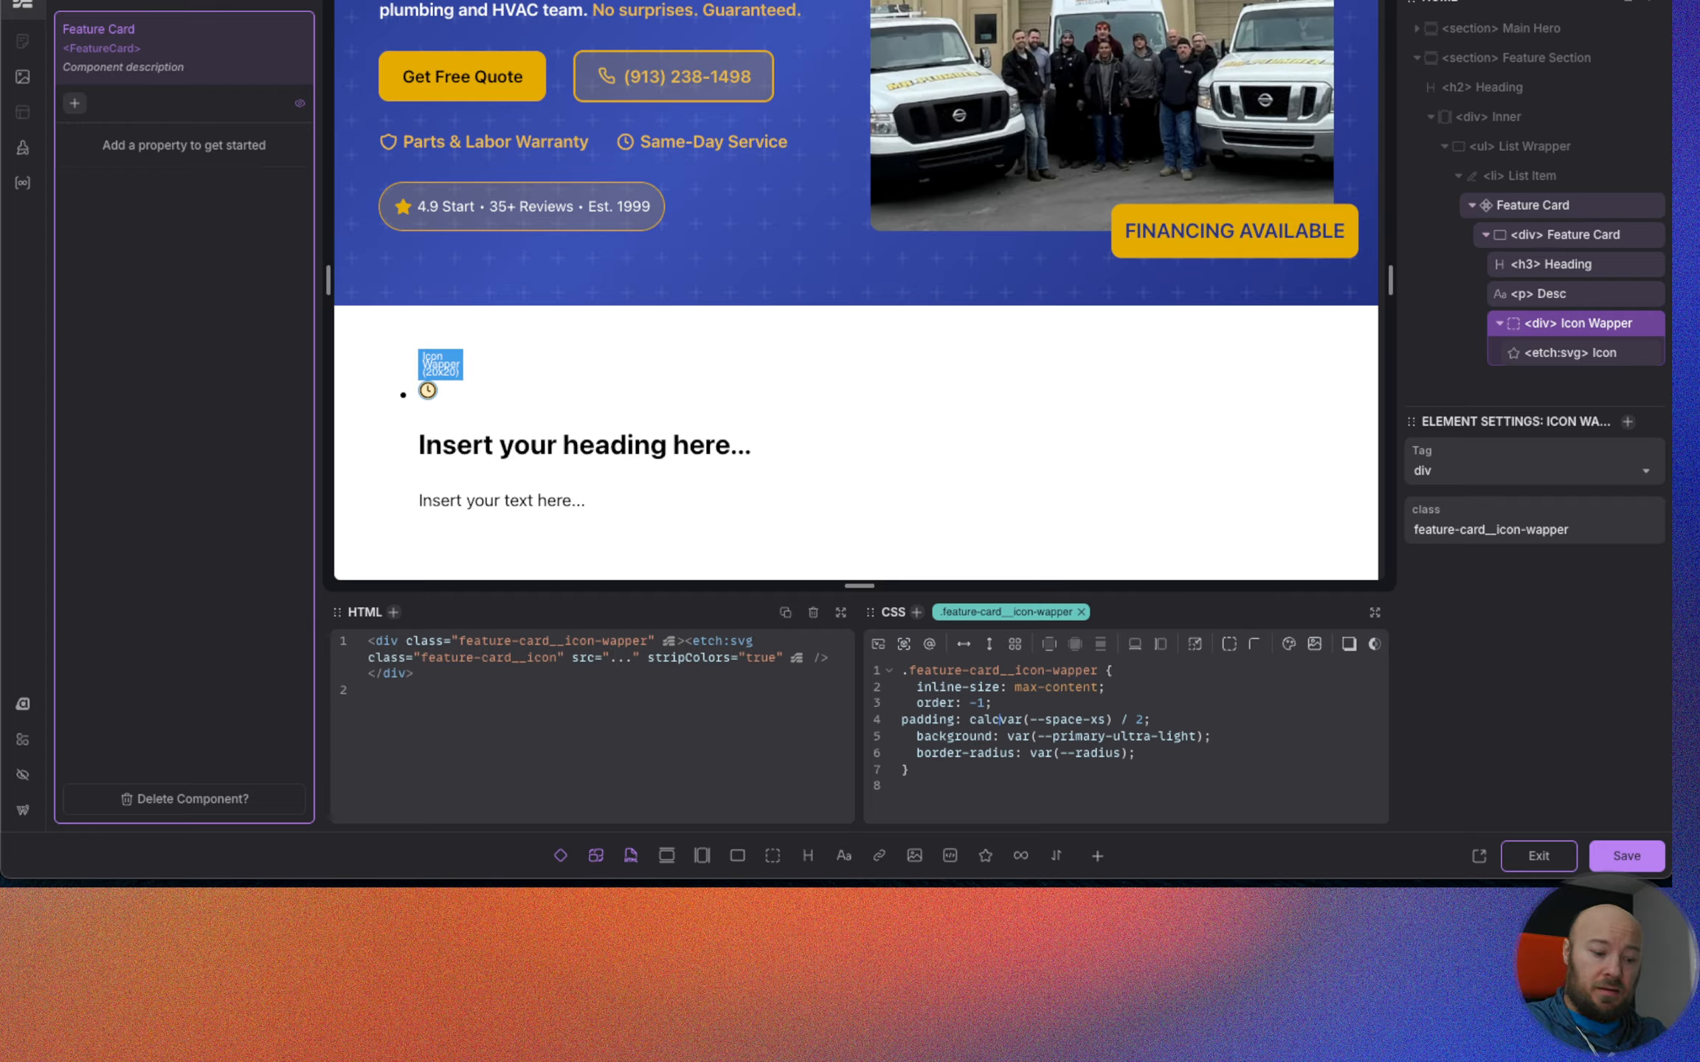
click(1153, 721)
text())
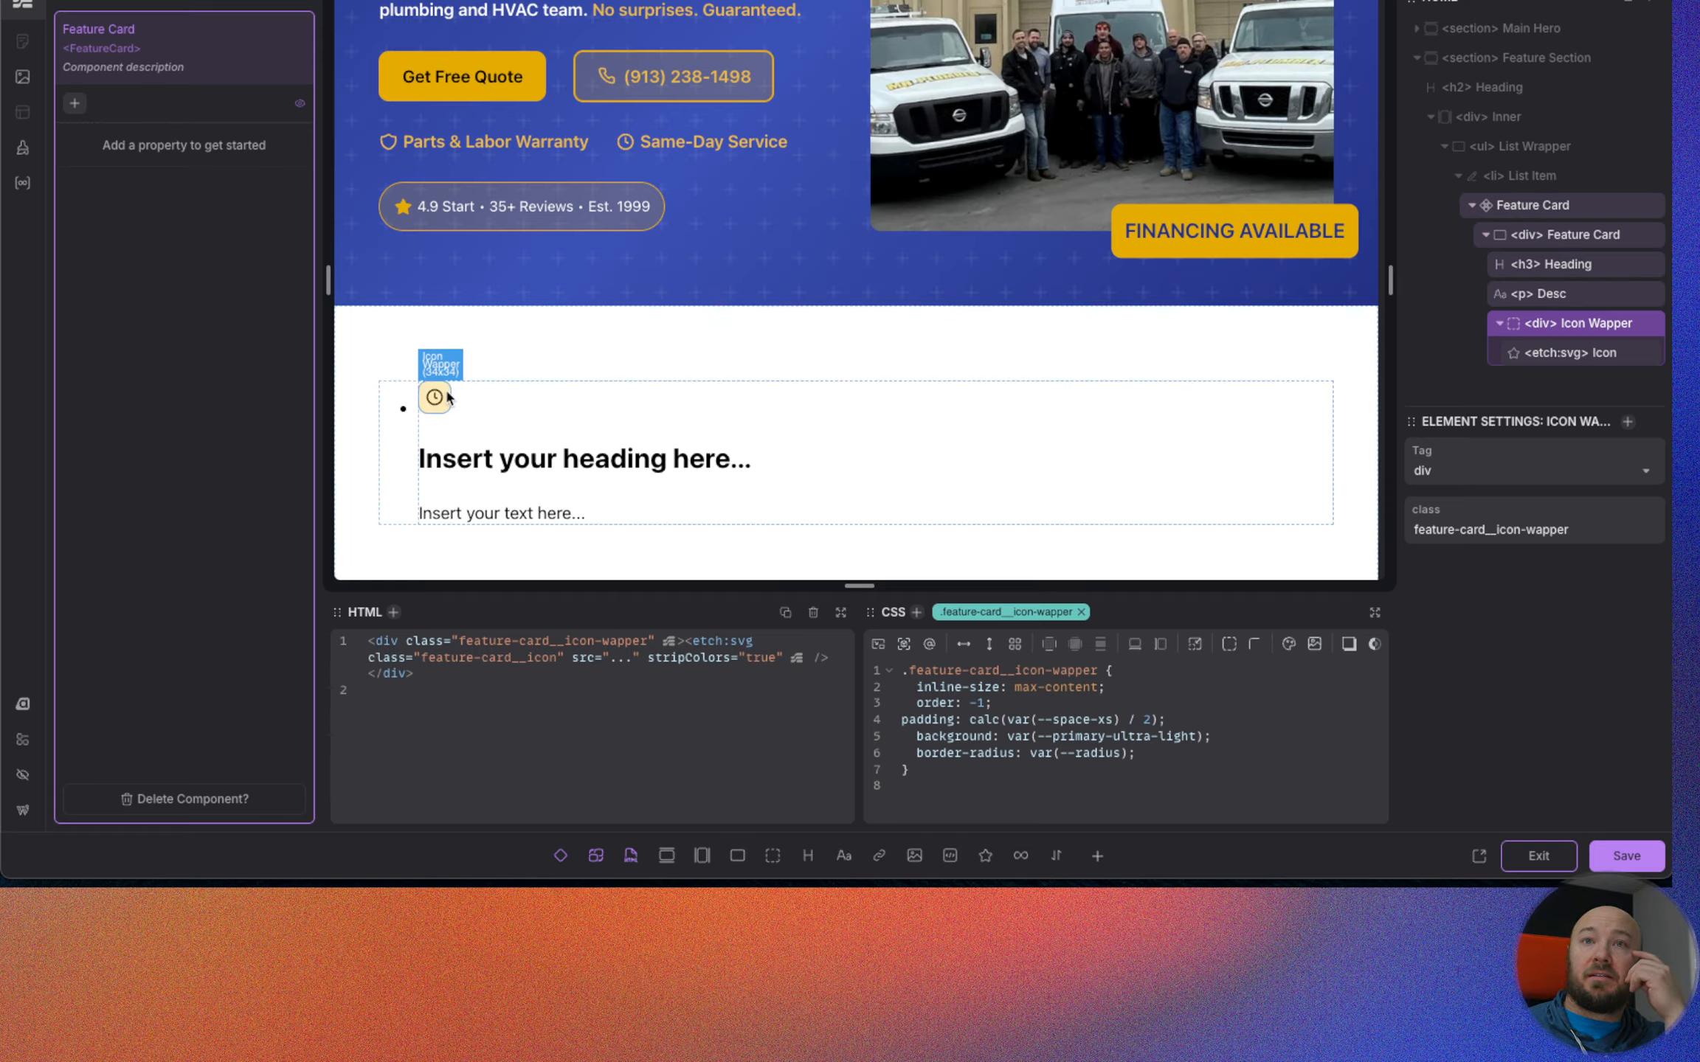
click(1119, 703)
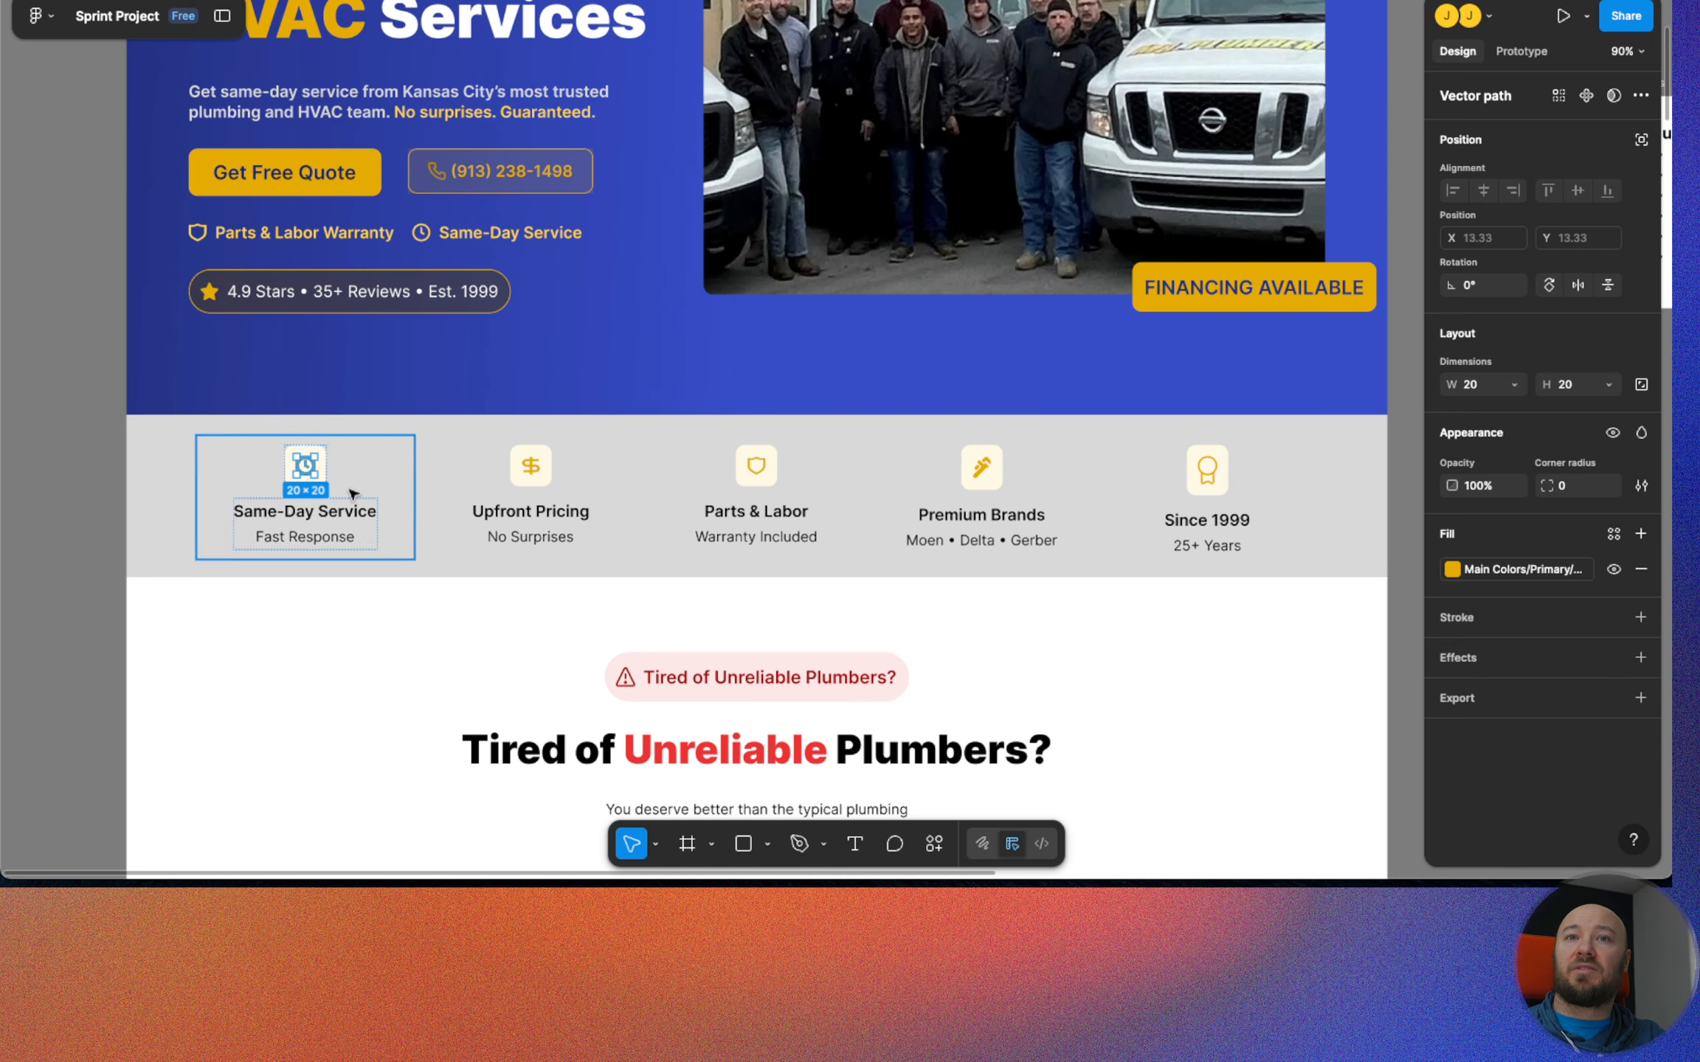
Copy the text "Same-Day Service" from the Figma design into the content of the card's h3 Heading.
click(342, 511)
double_click(341, 510)
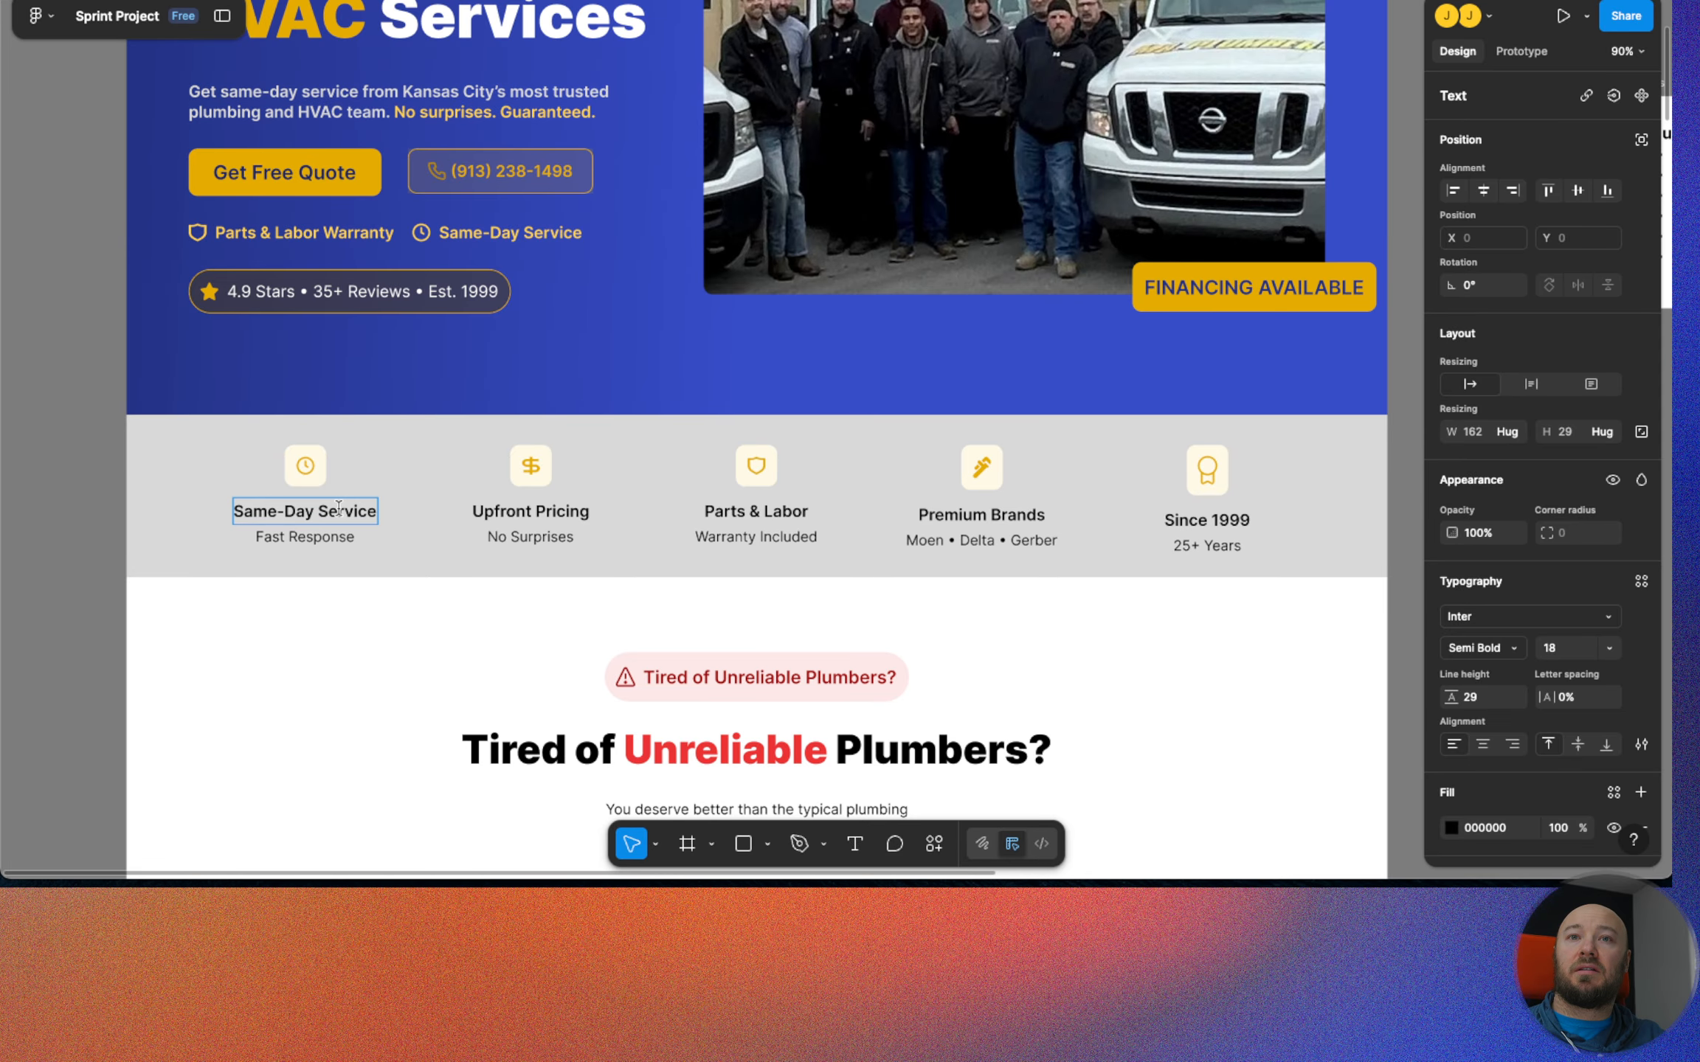
triple_click(338, 510)
key(super+c)
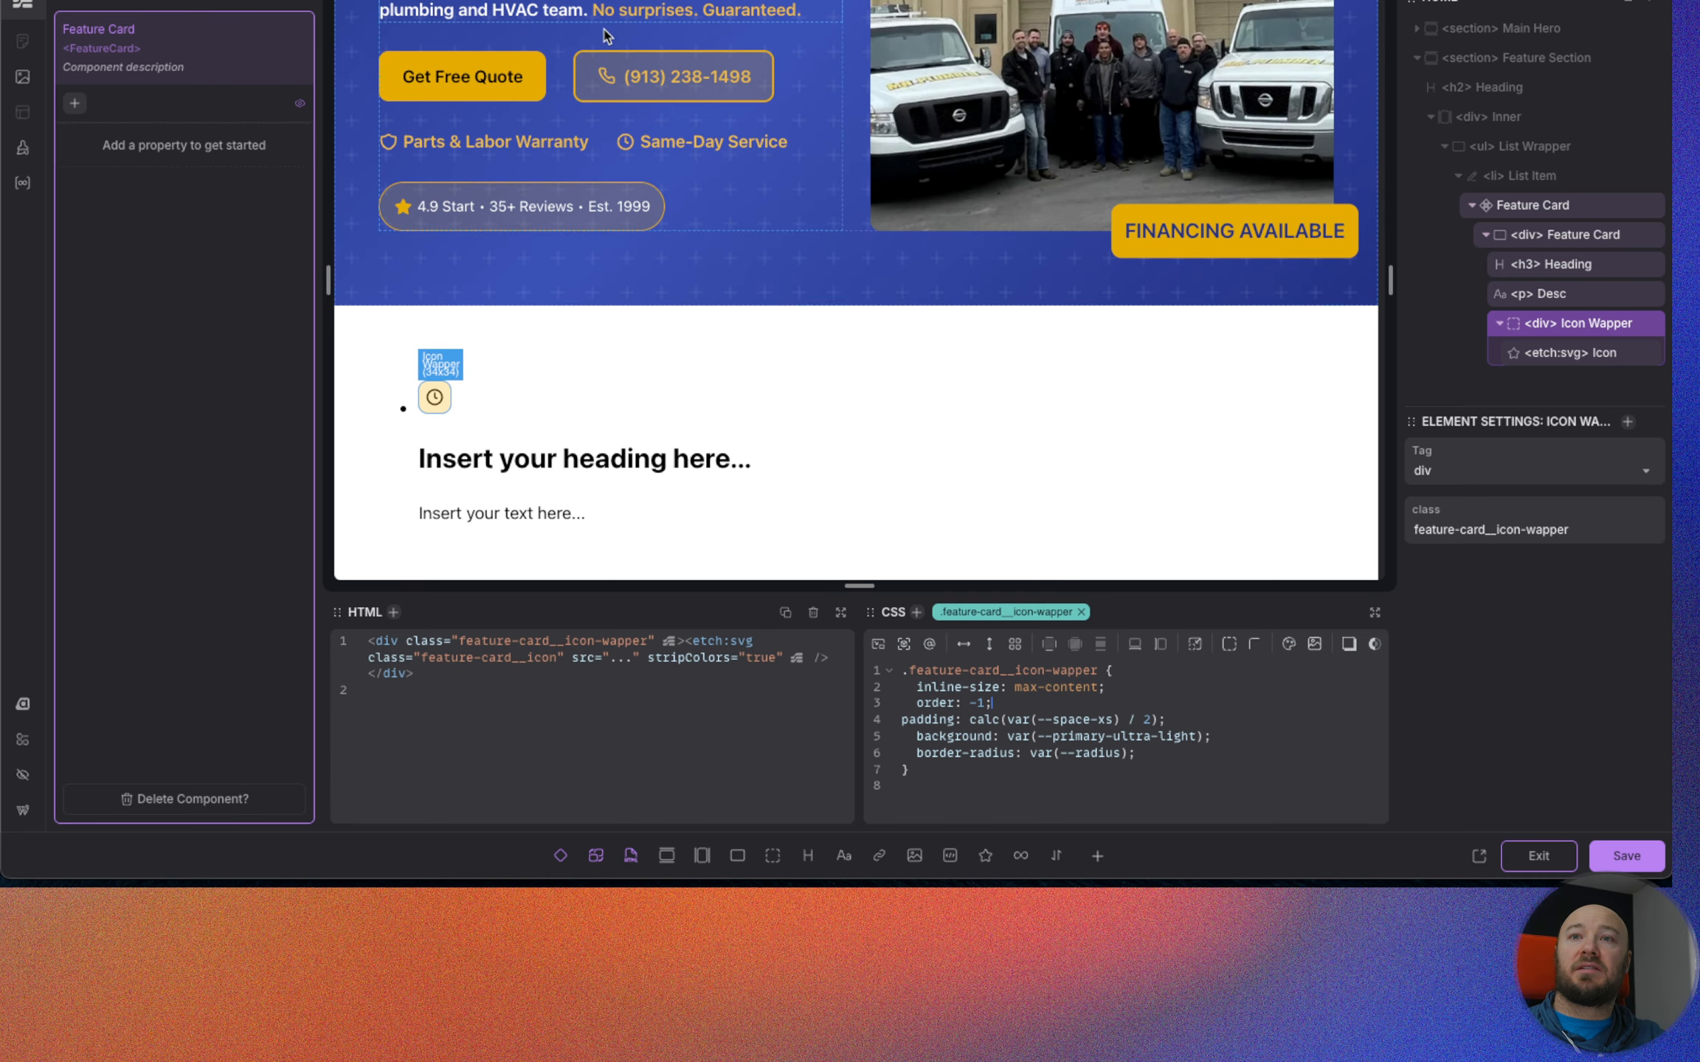
click(1564, 264)
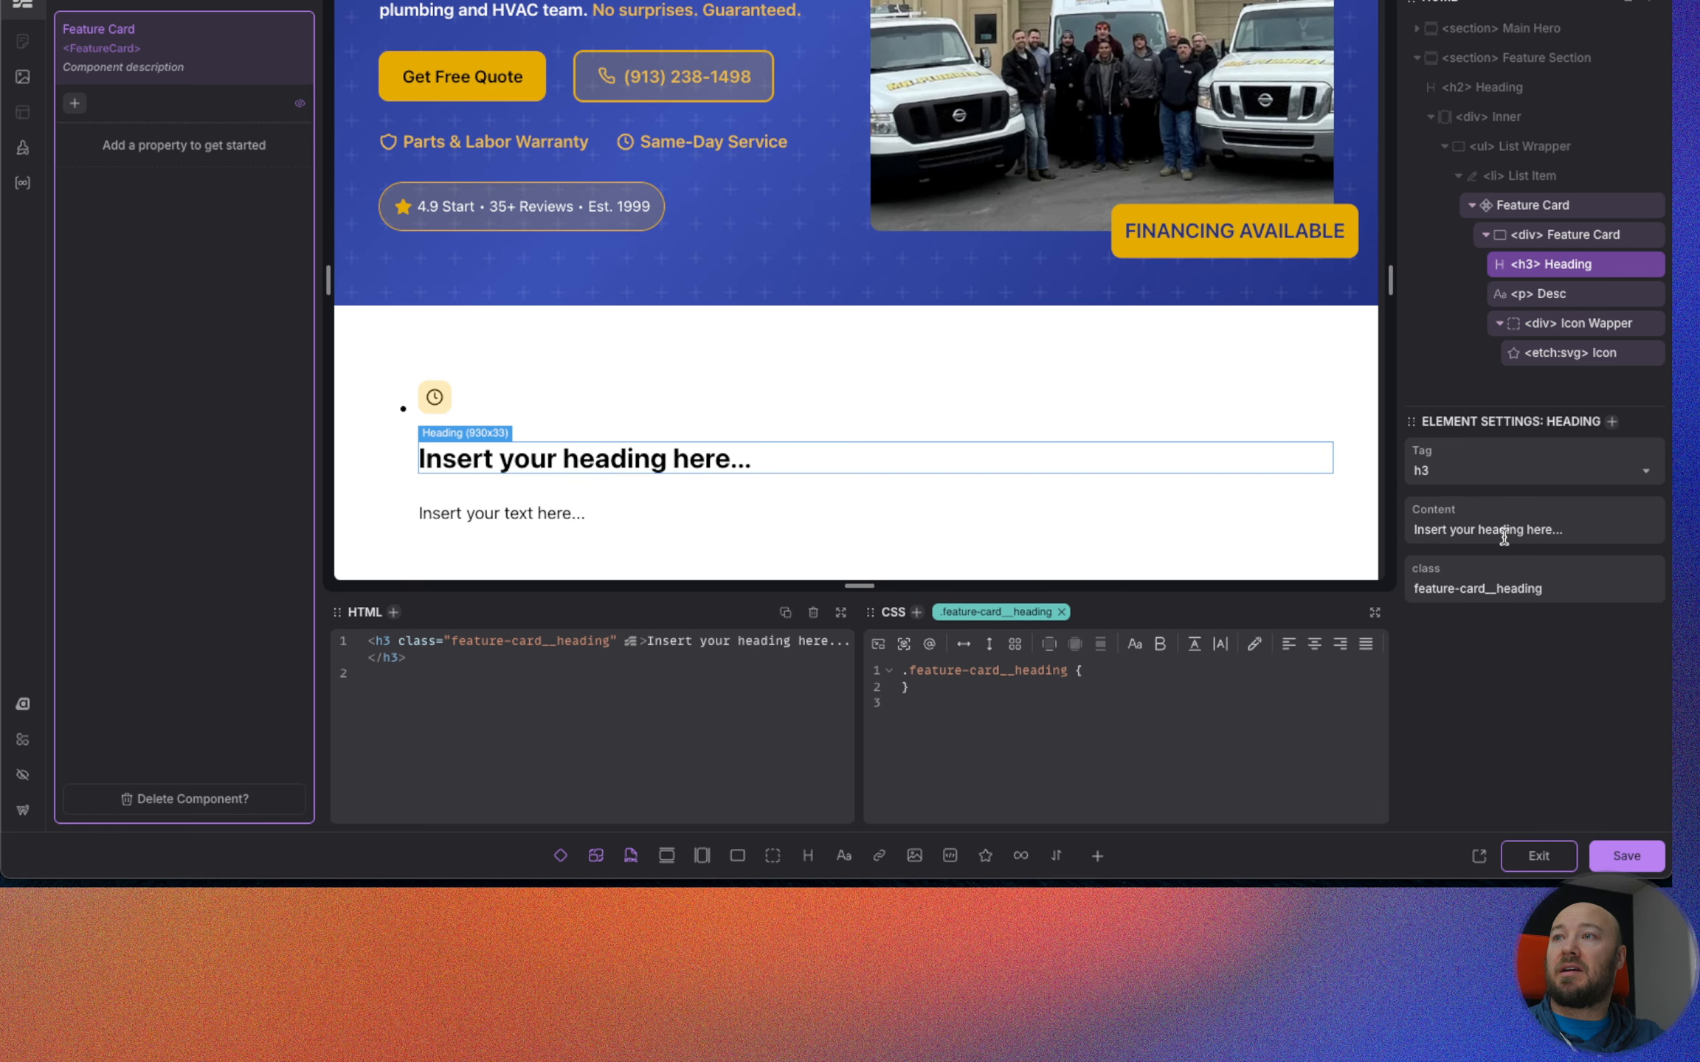
triple_click(1503, 535)
key(super+v)
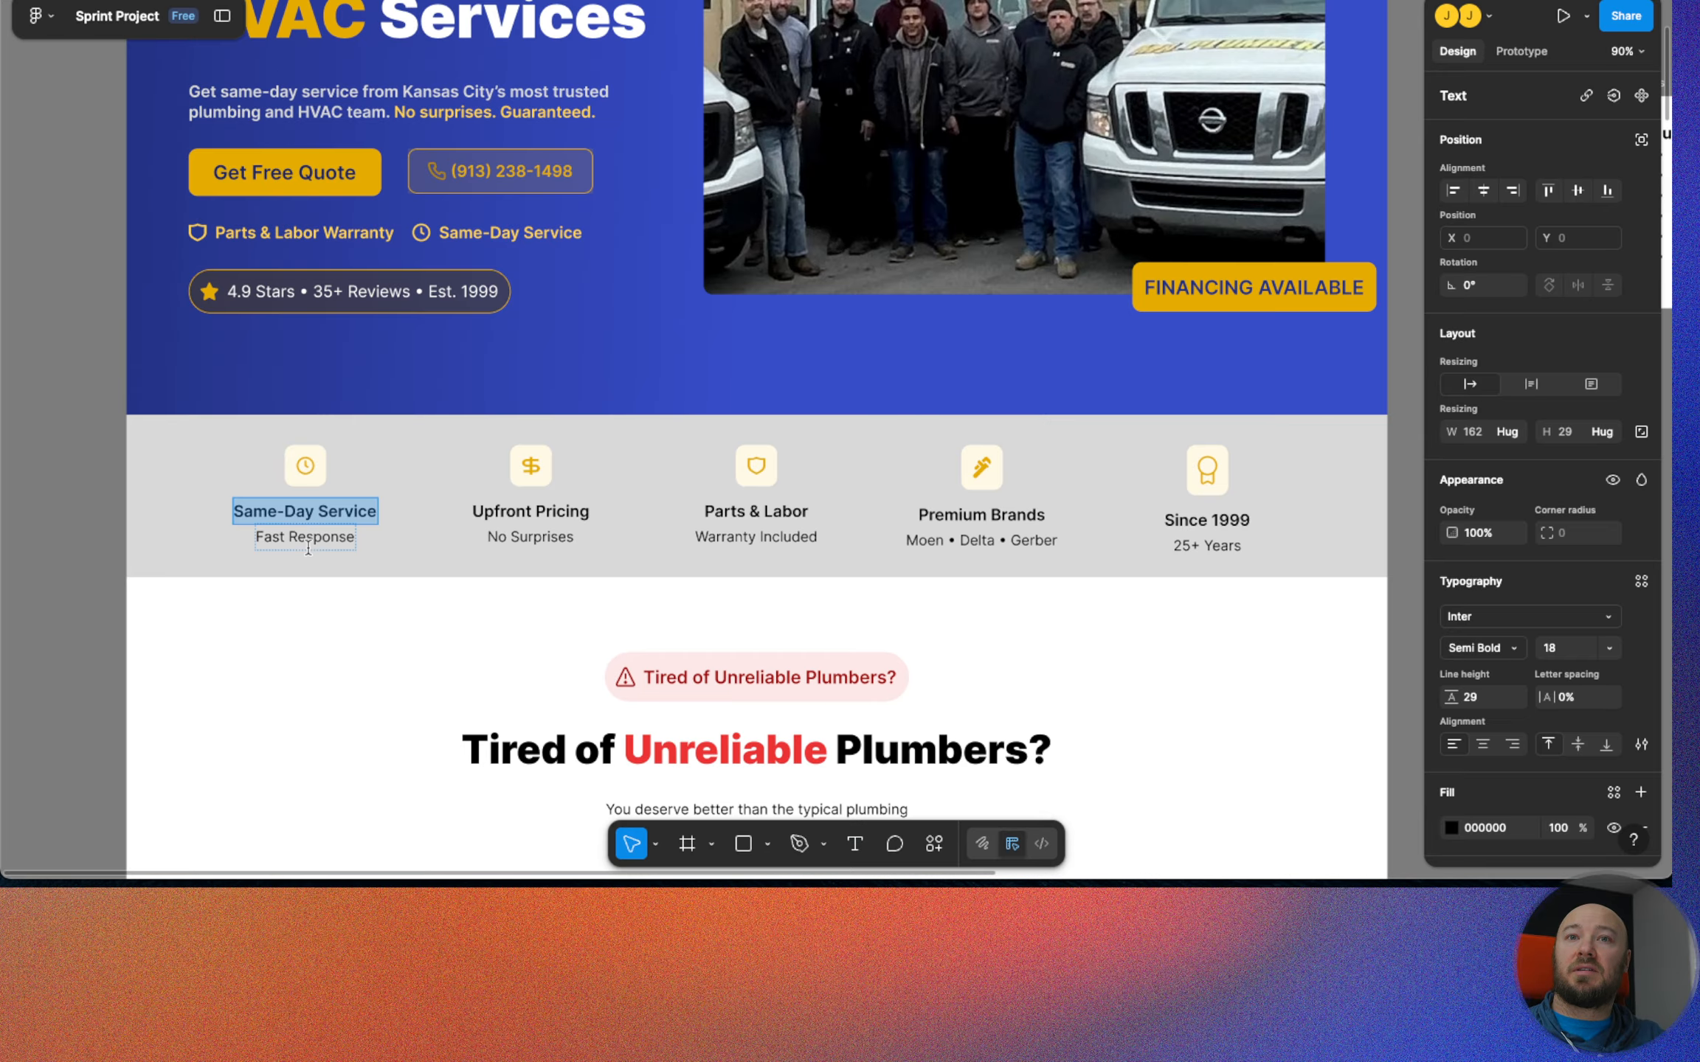
Copy the text "Fast Response" from the Figma design into the content of the card's Desc paragraph.
click(308, 542)
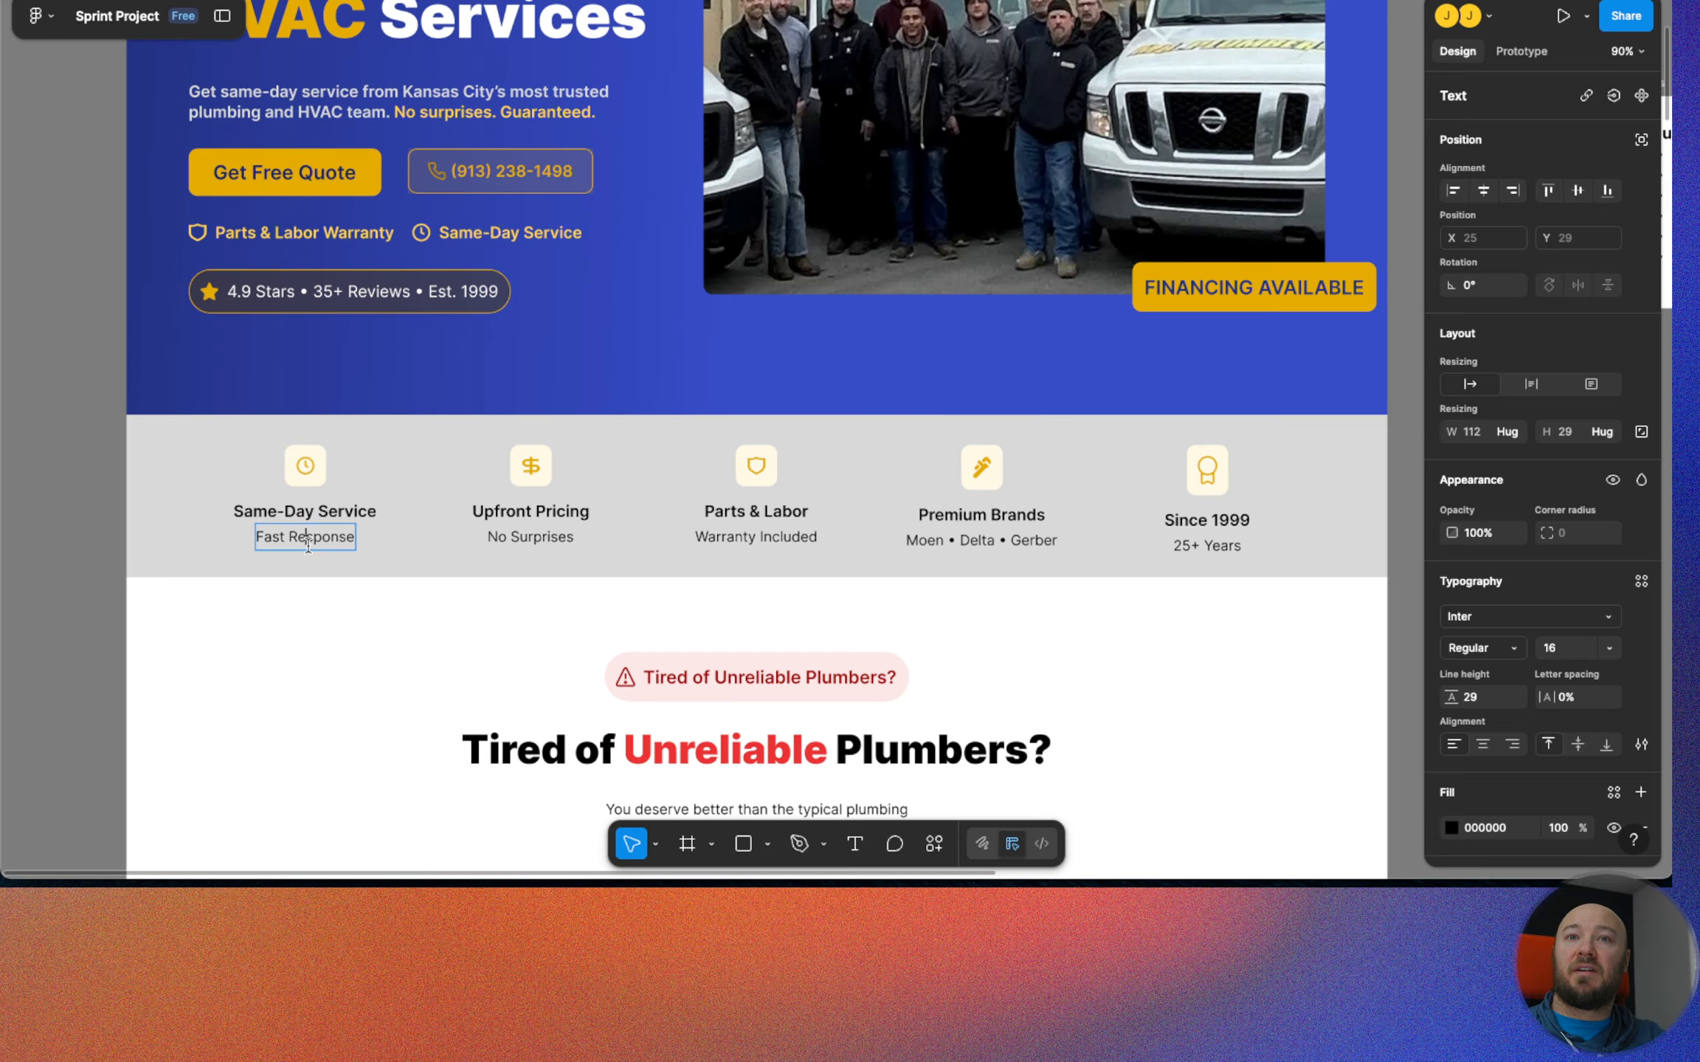
double_click(309, 546)
key(ctrl+c)
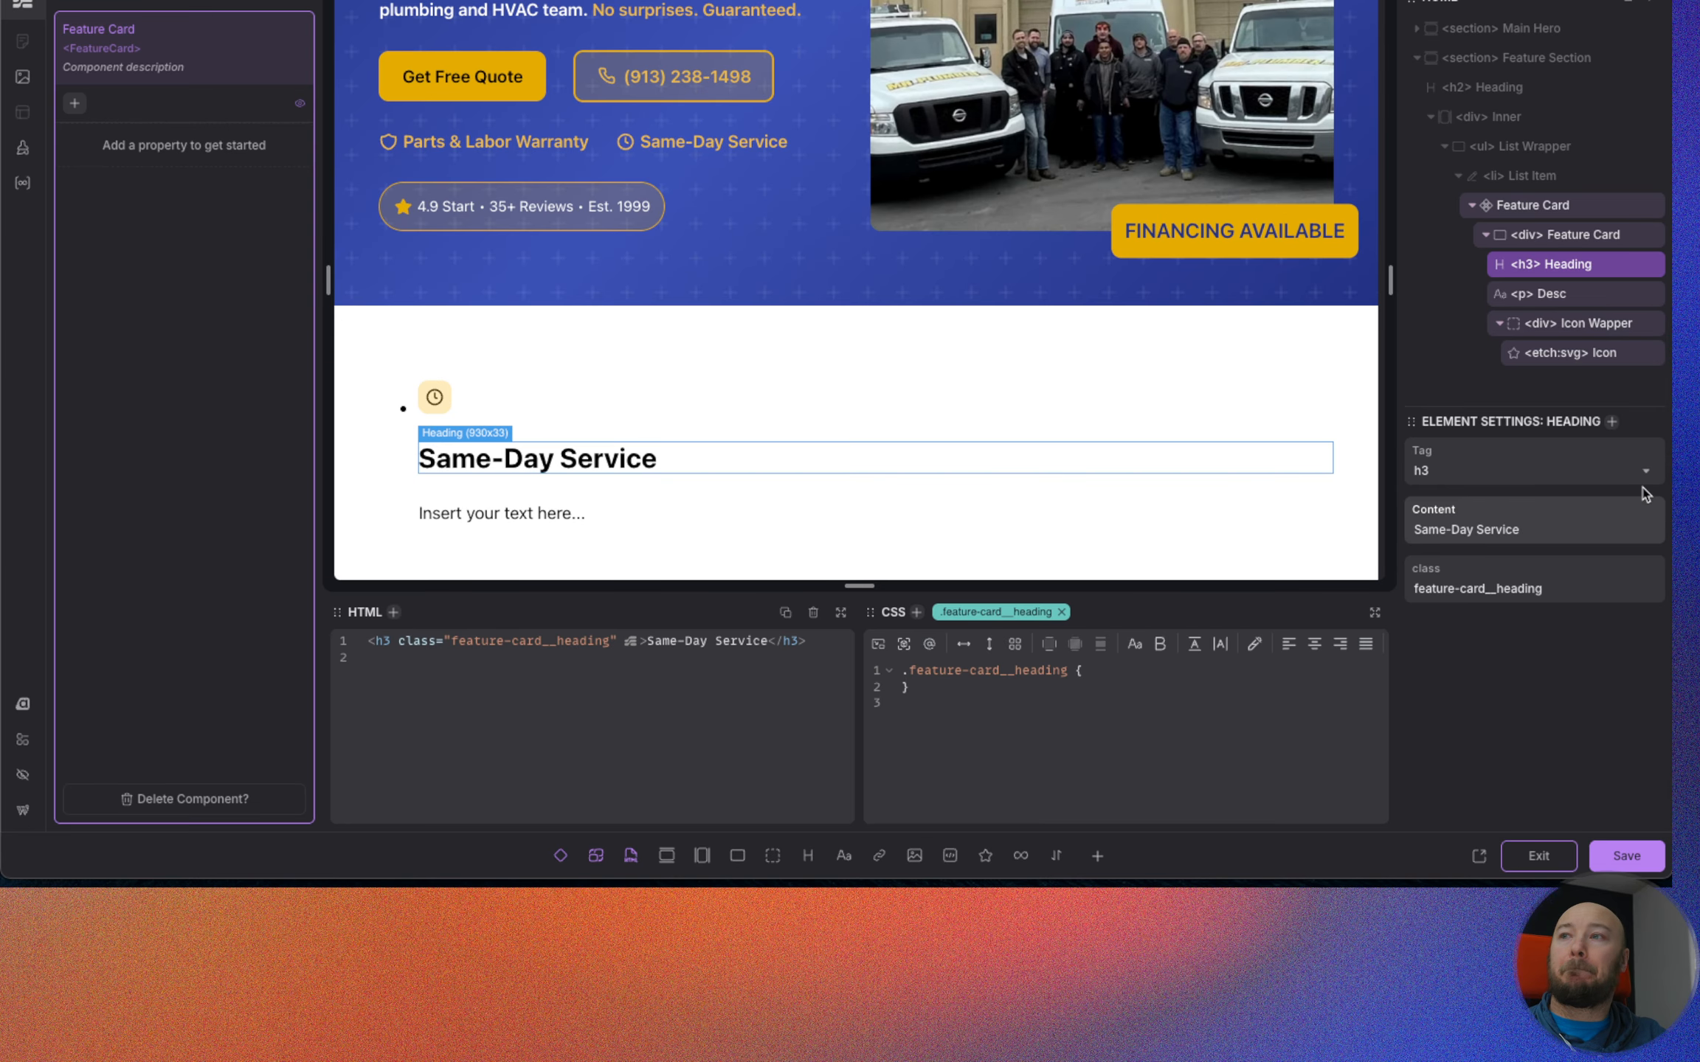
click(1563, 295)
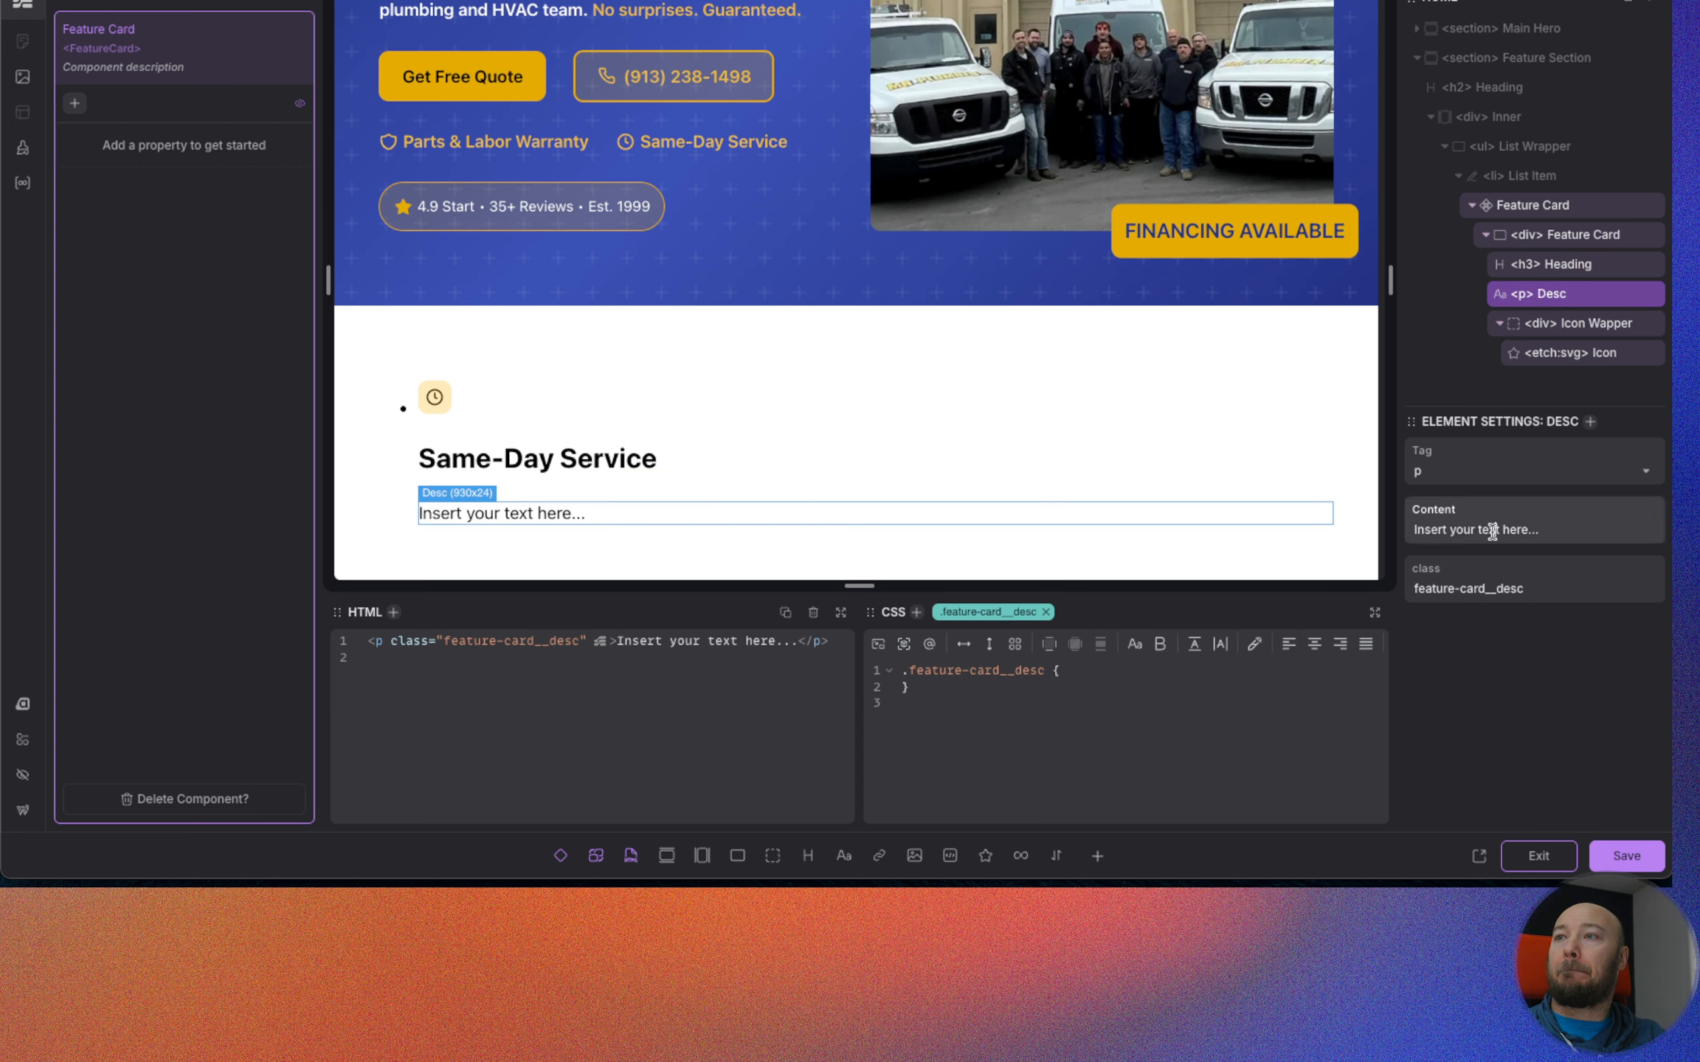
triple_click(1492, 531)
key(ctrl+v)
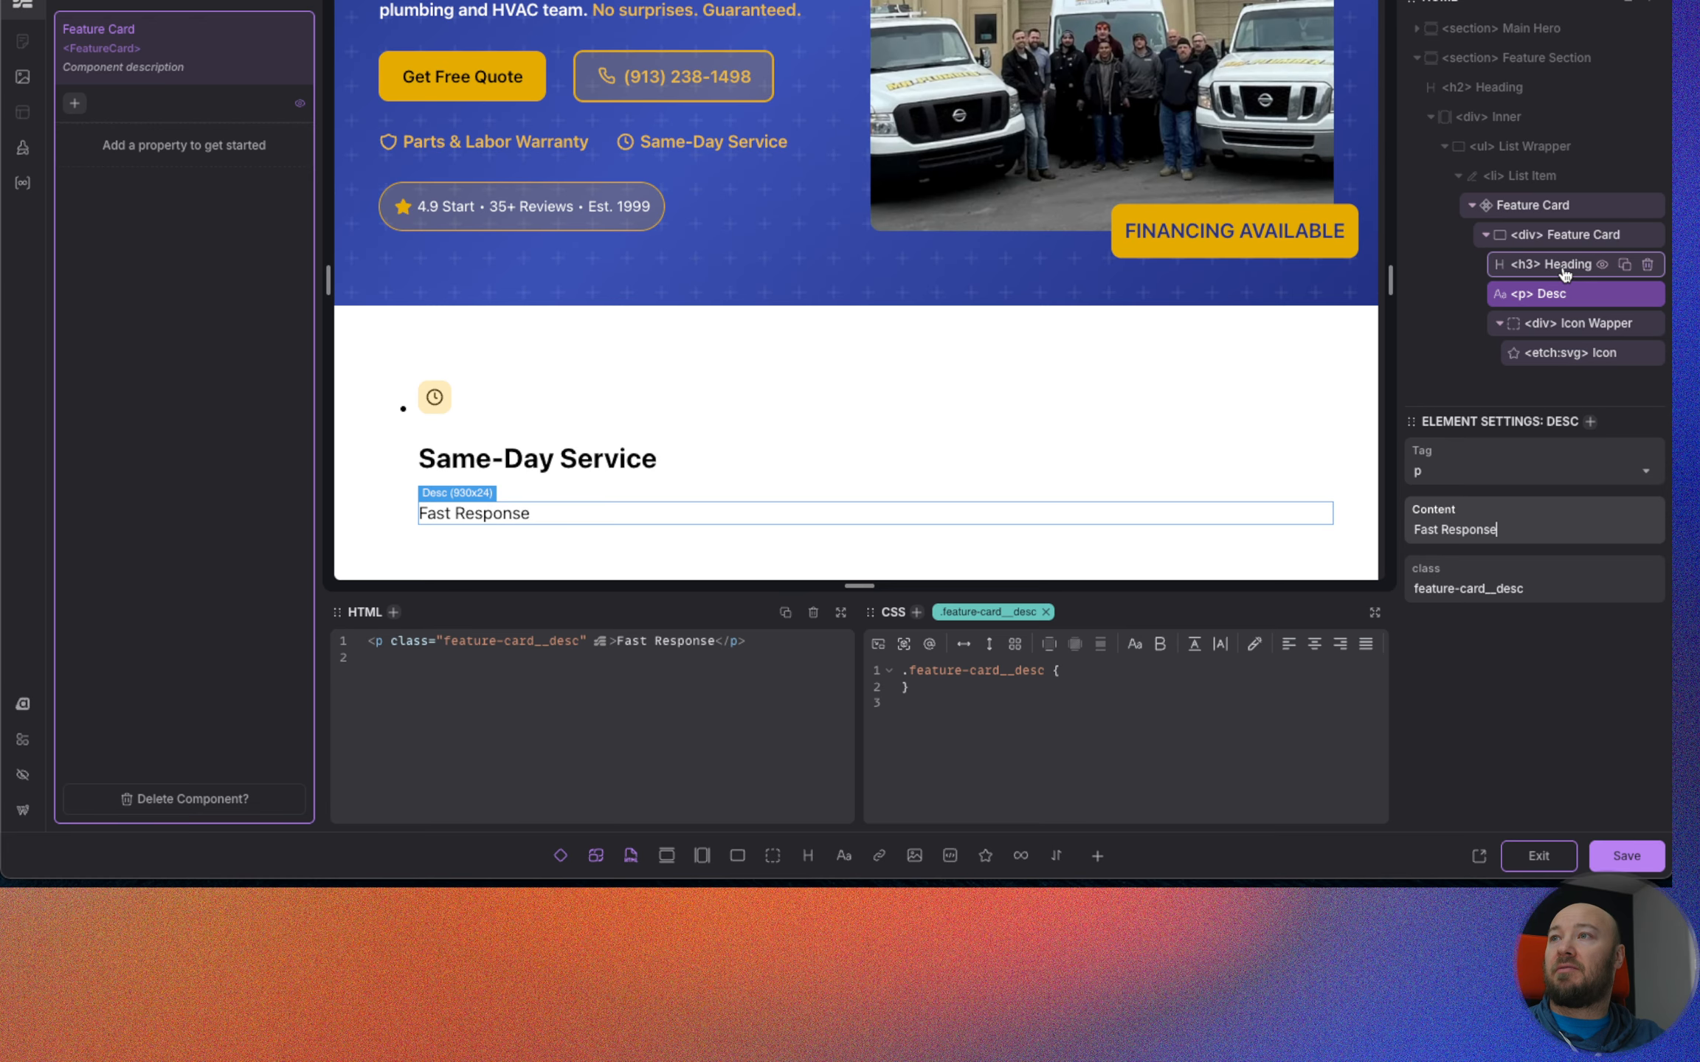
Wrap the card's h3 Heading in a div and move the Desc paragraph into it below the heading.
click(1559, 271)
right_click(1559, 272)
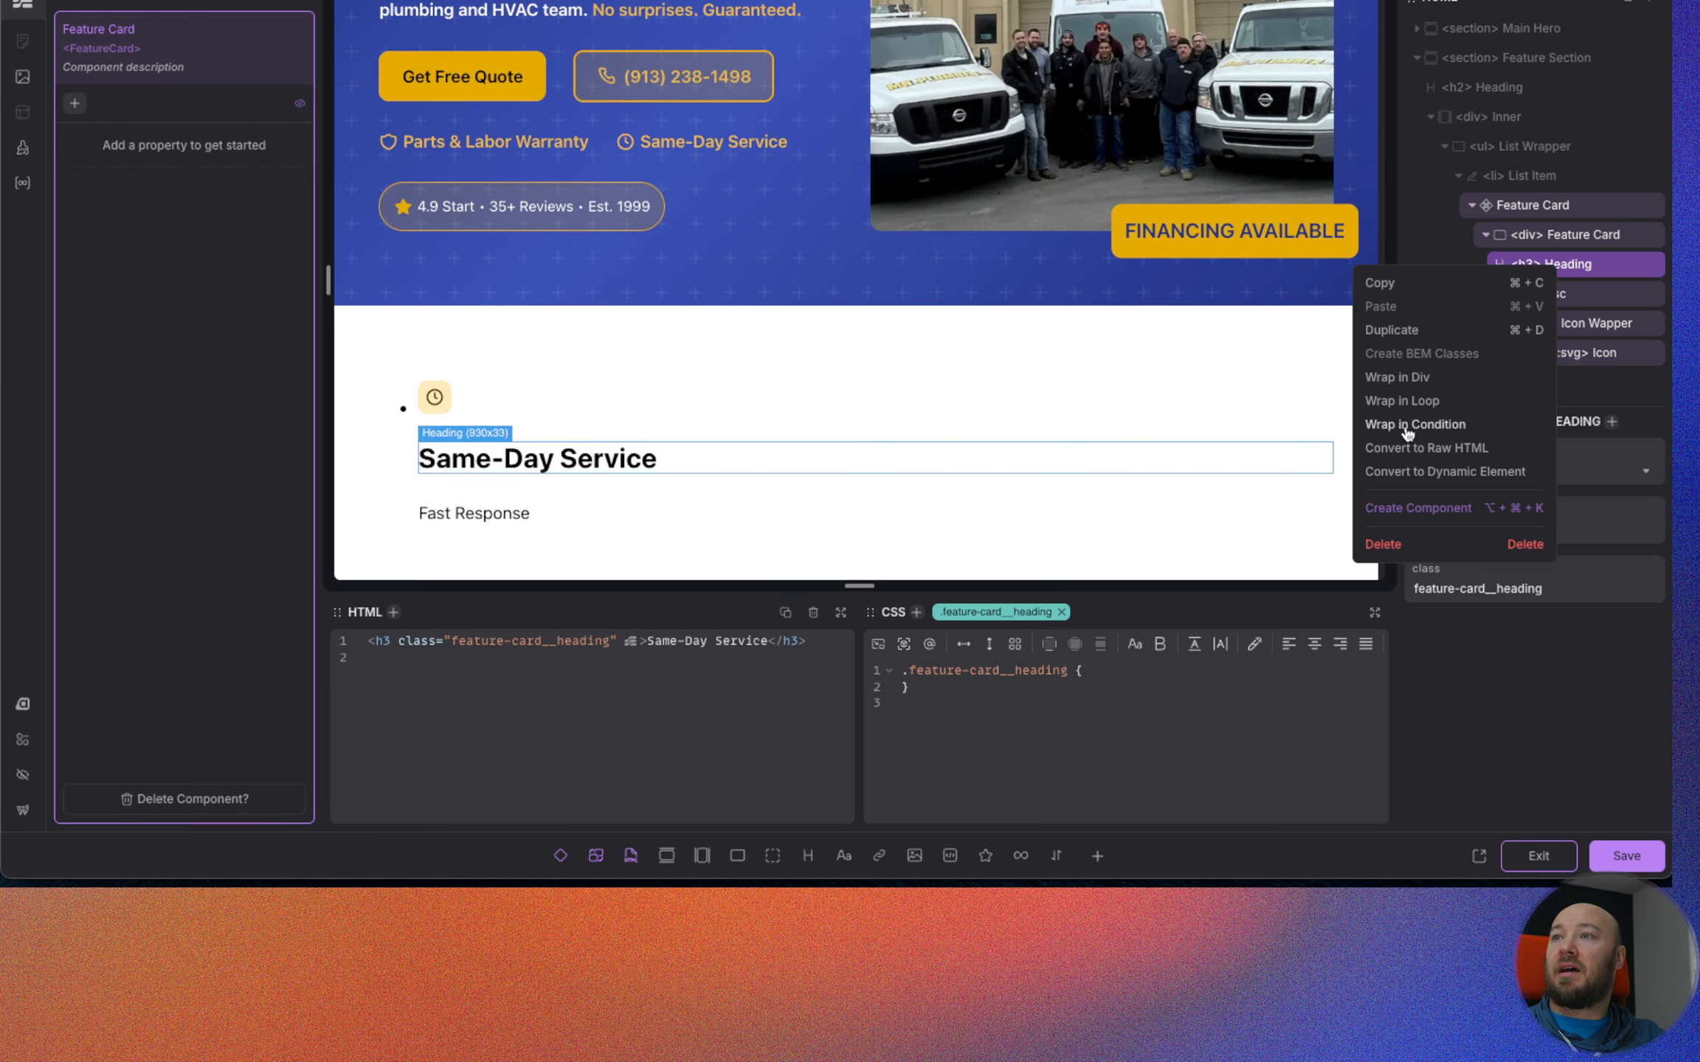
click(1406, 380)
drag(1555, 323, 1556, 313)
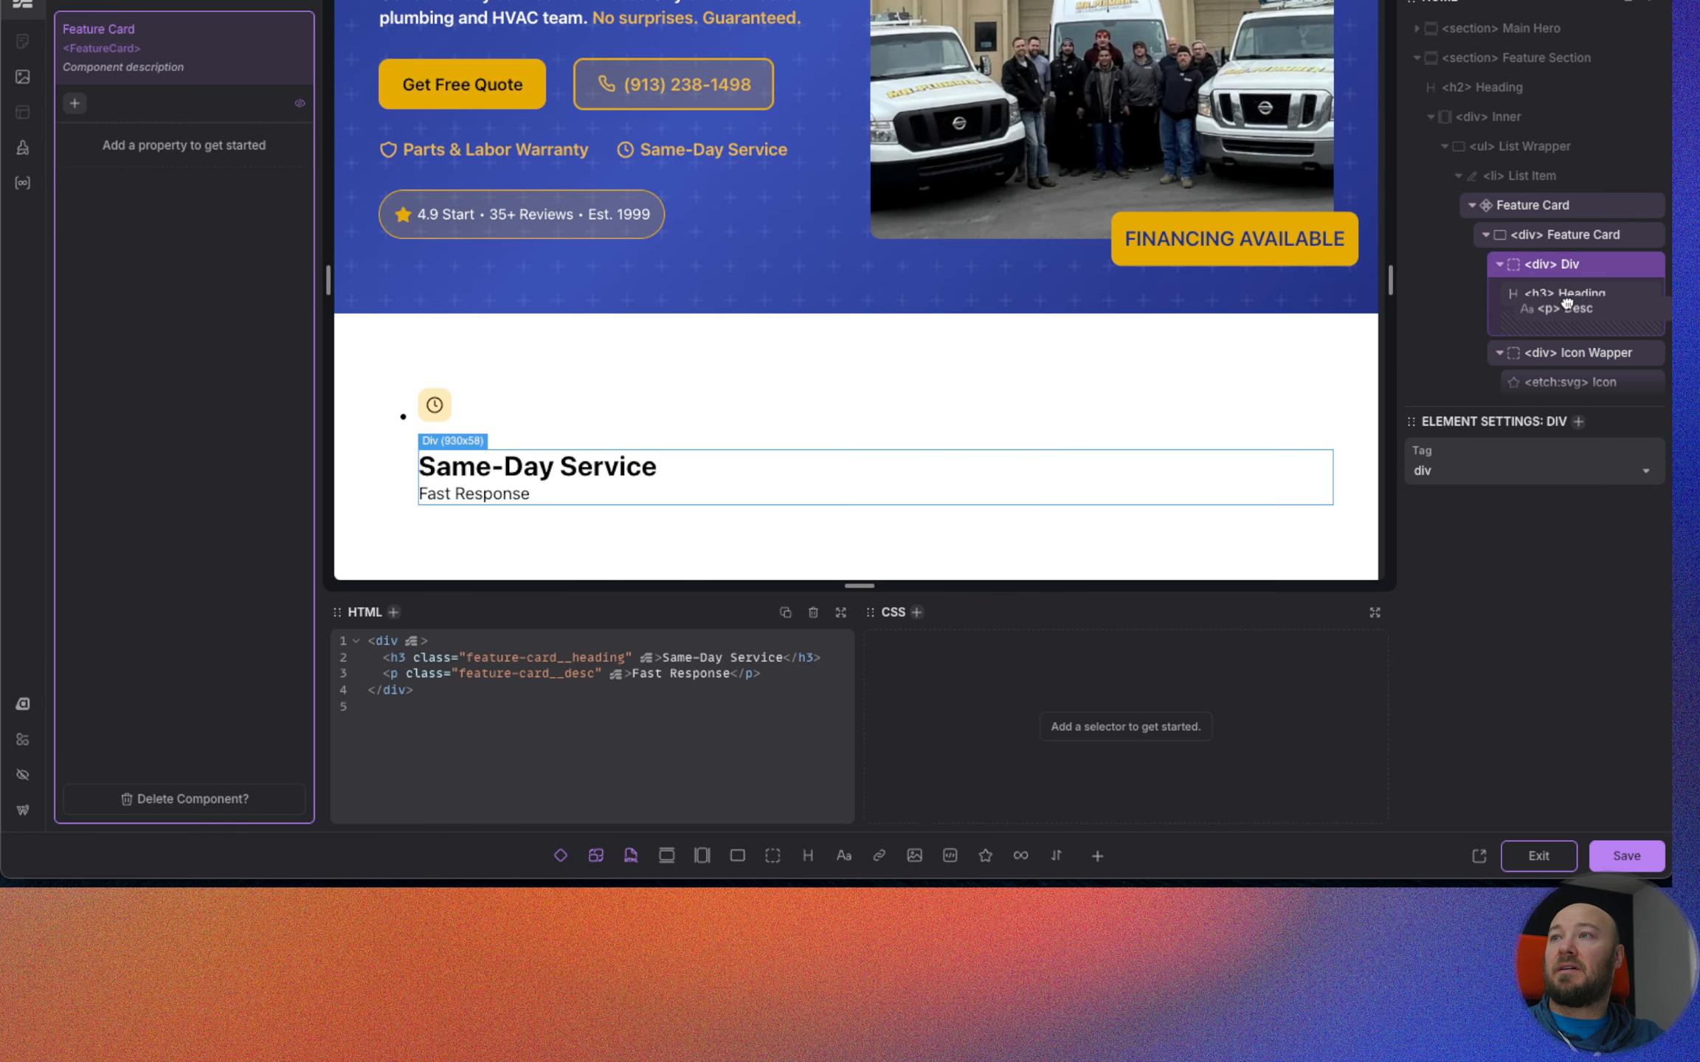
Rename the div around the heading and description as Content Wrapper and give it the class .fature-card__content-wrapper.
double_click(1567, 266)
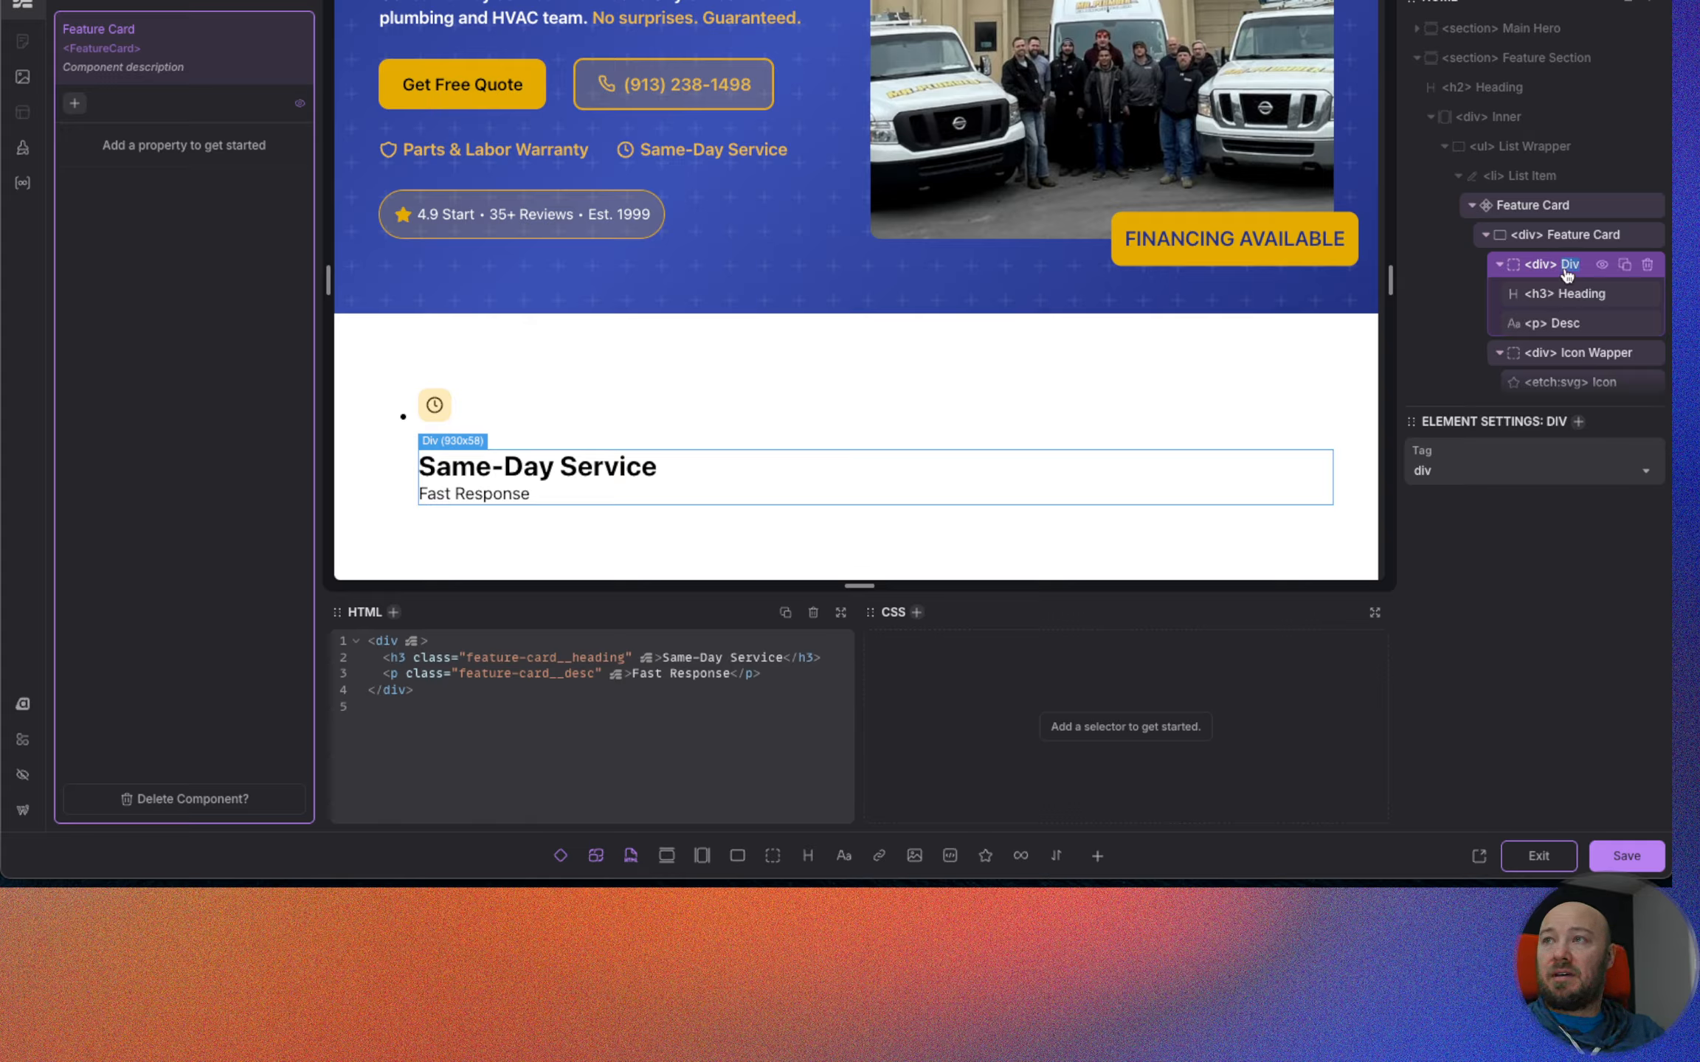
text(Content)
text(Wrapper)
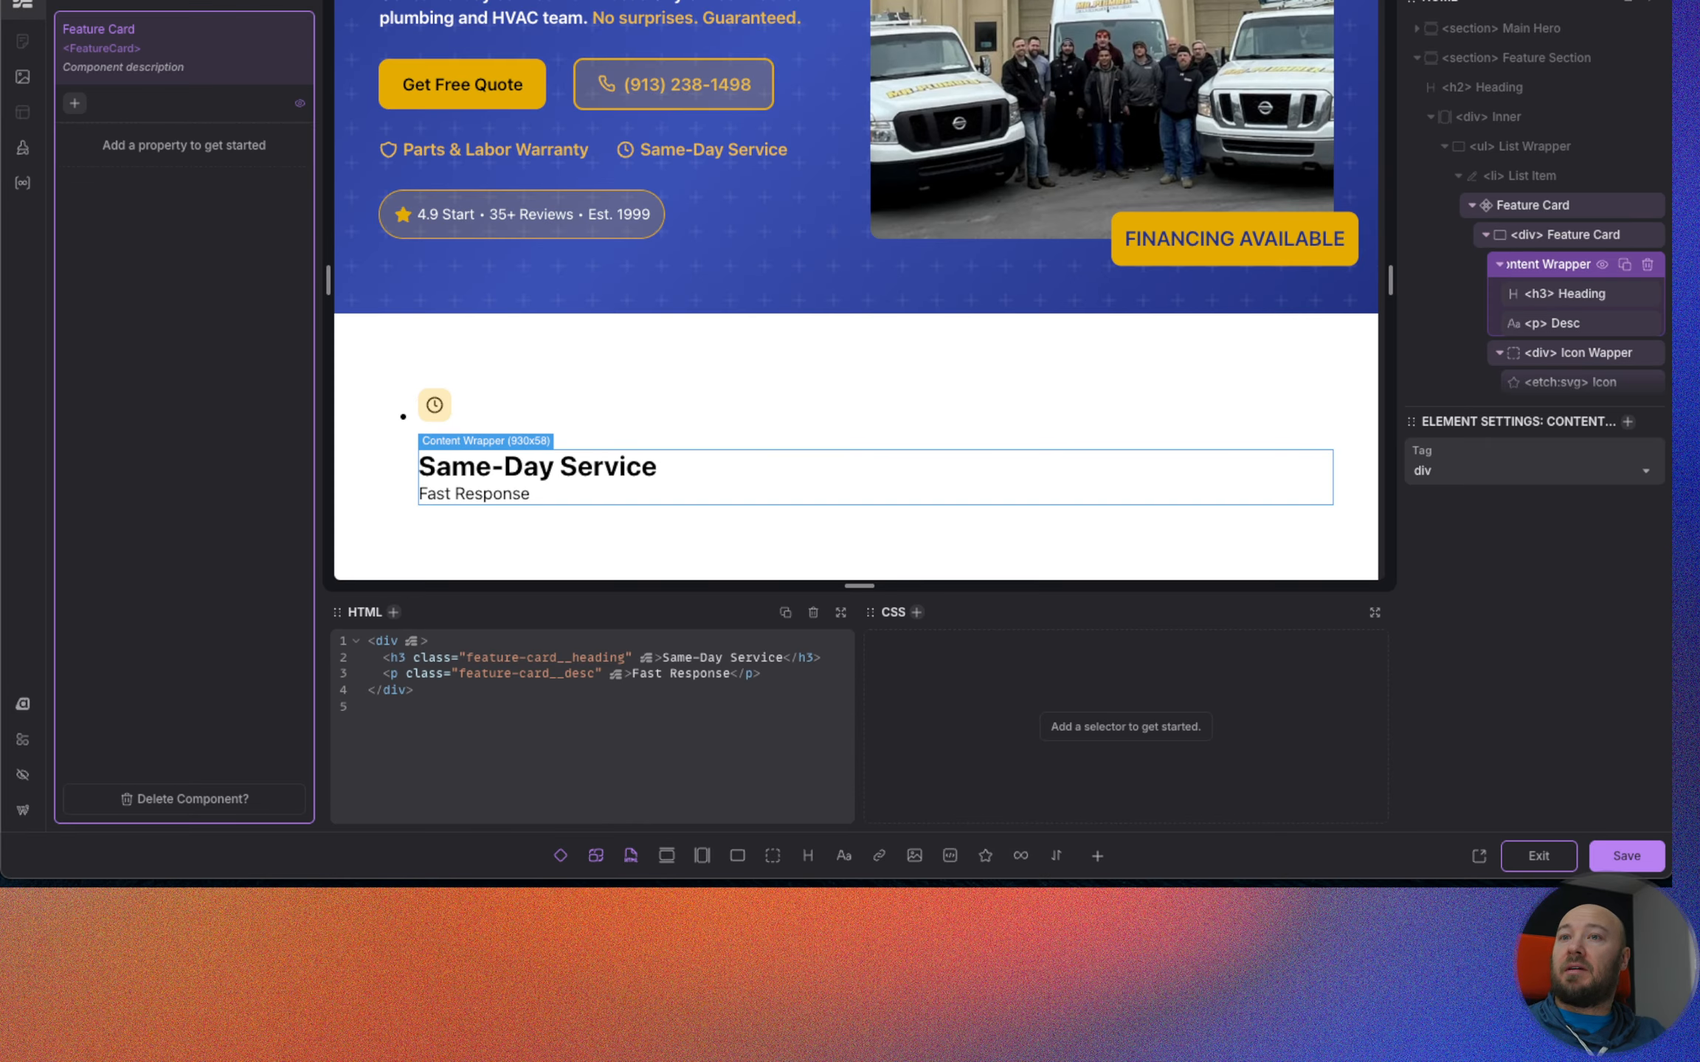
key(Return)
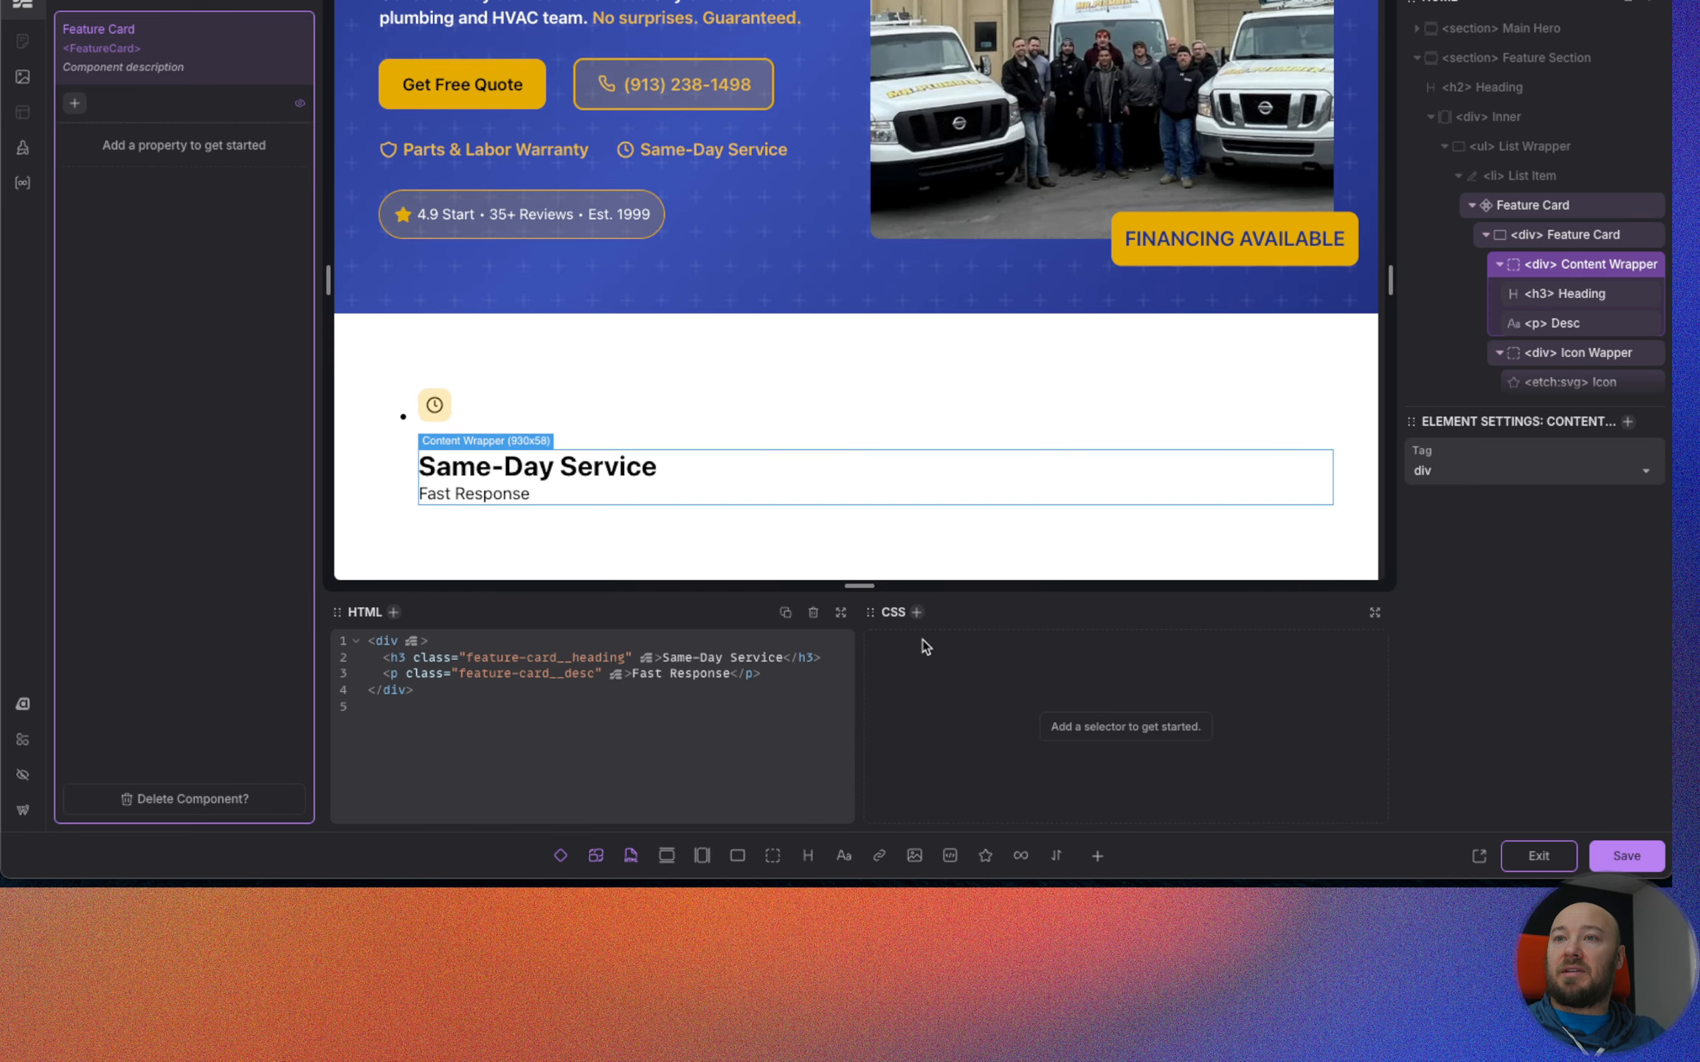
click(917, 612)
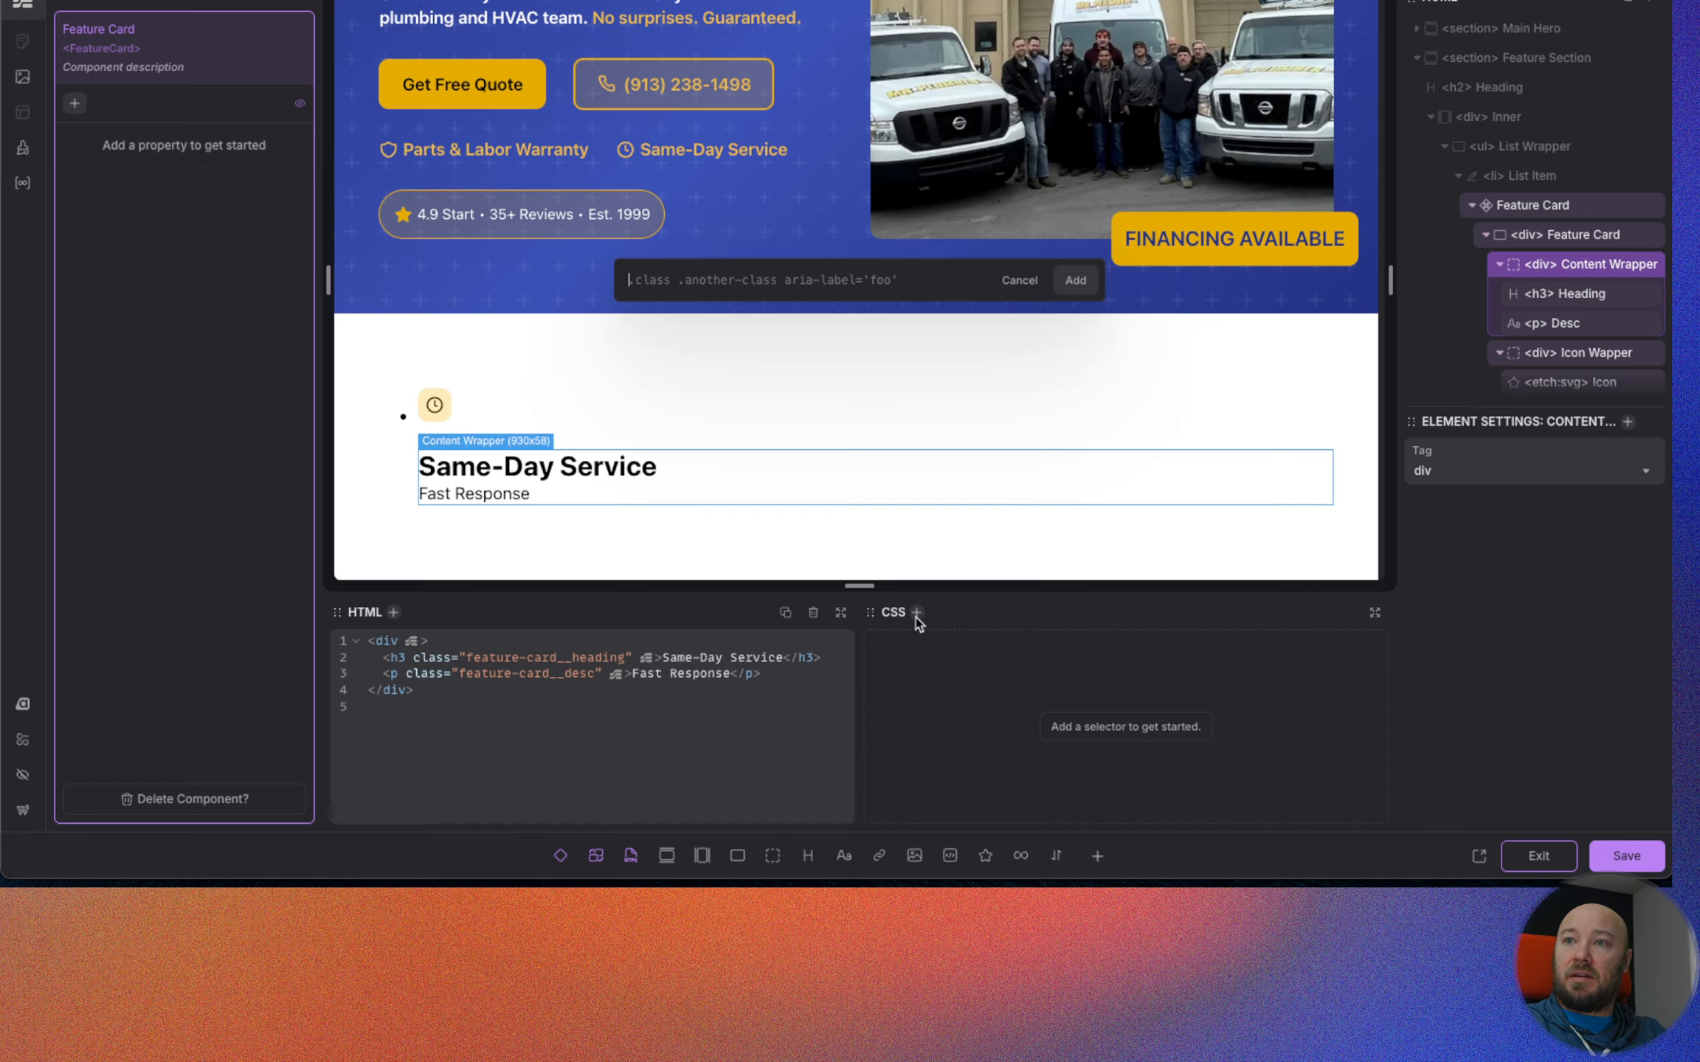
text(.fature-card__)
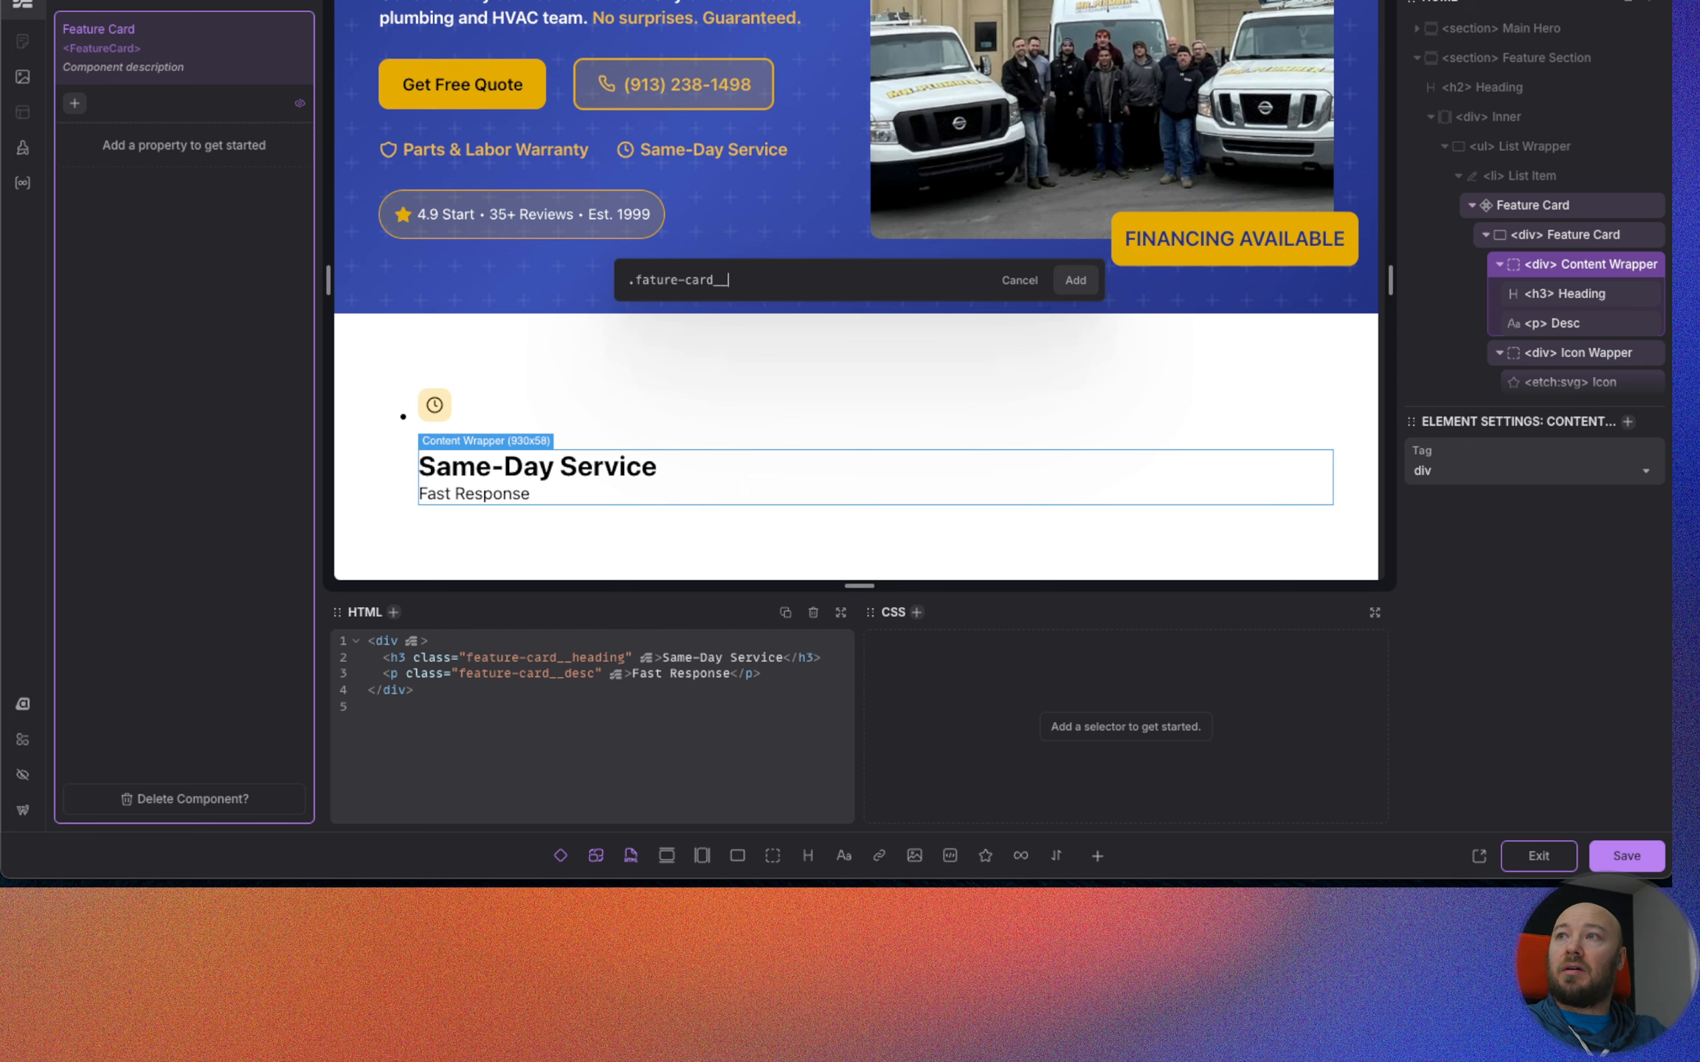
text(content-wrapper)
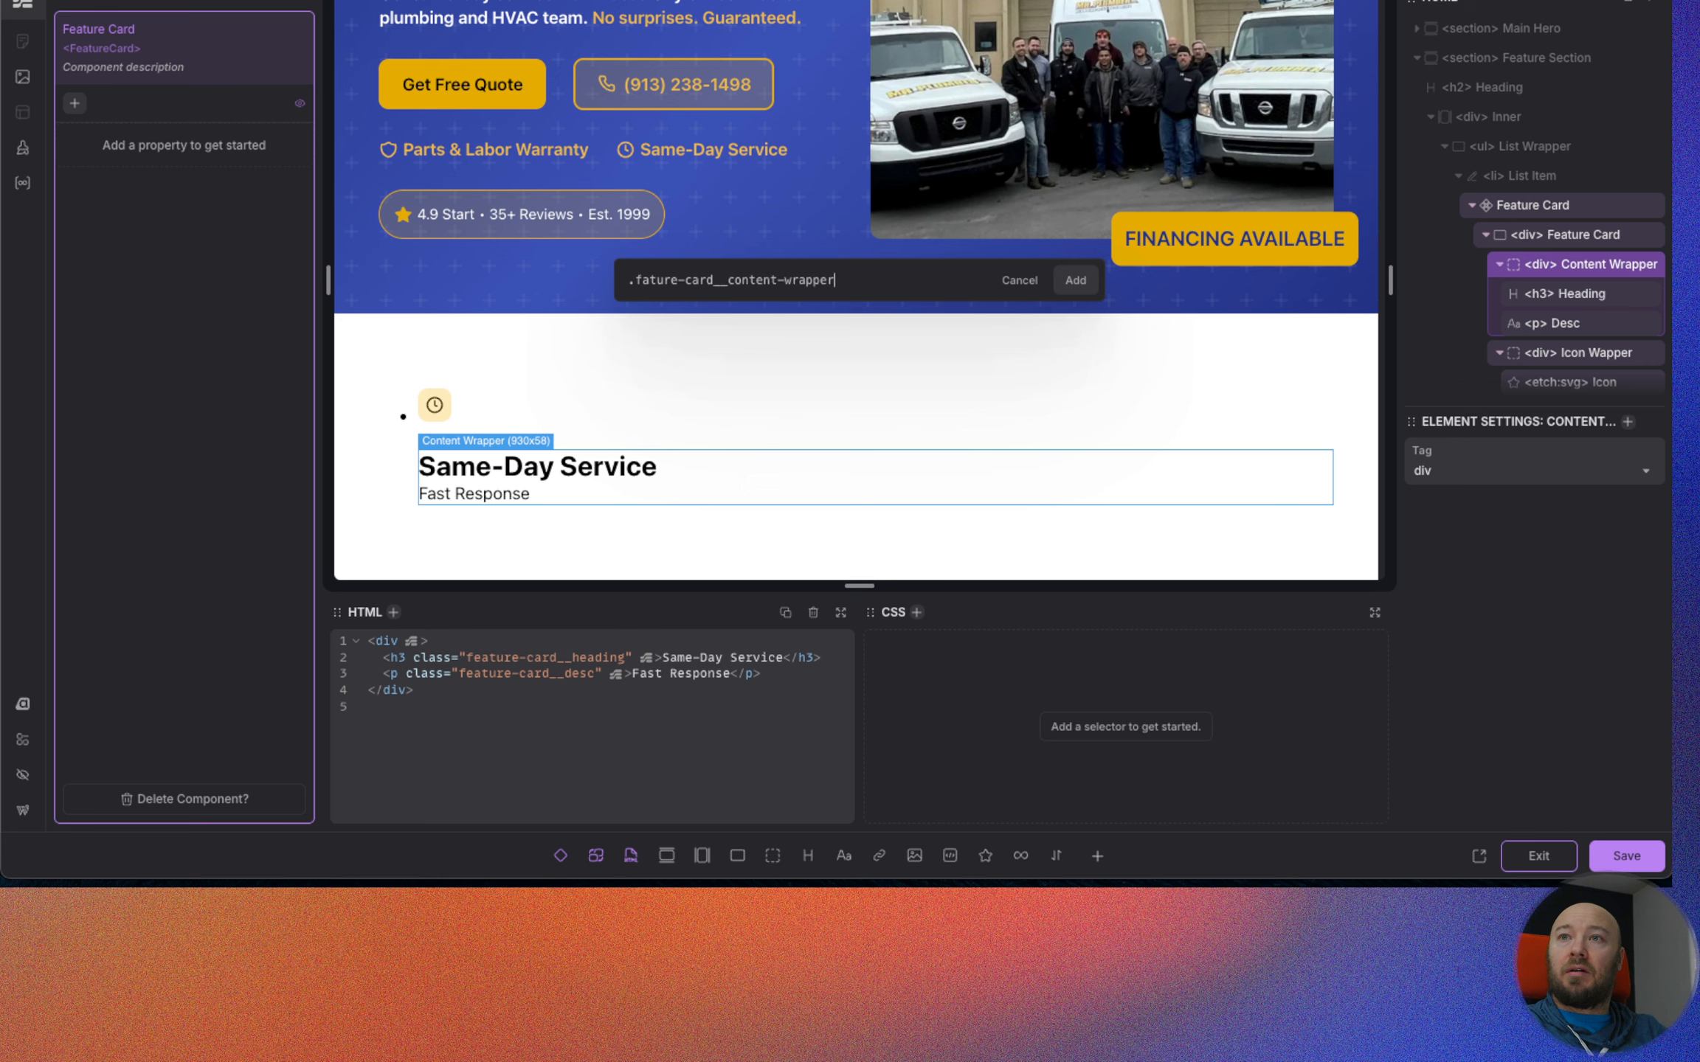
key(Return)
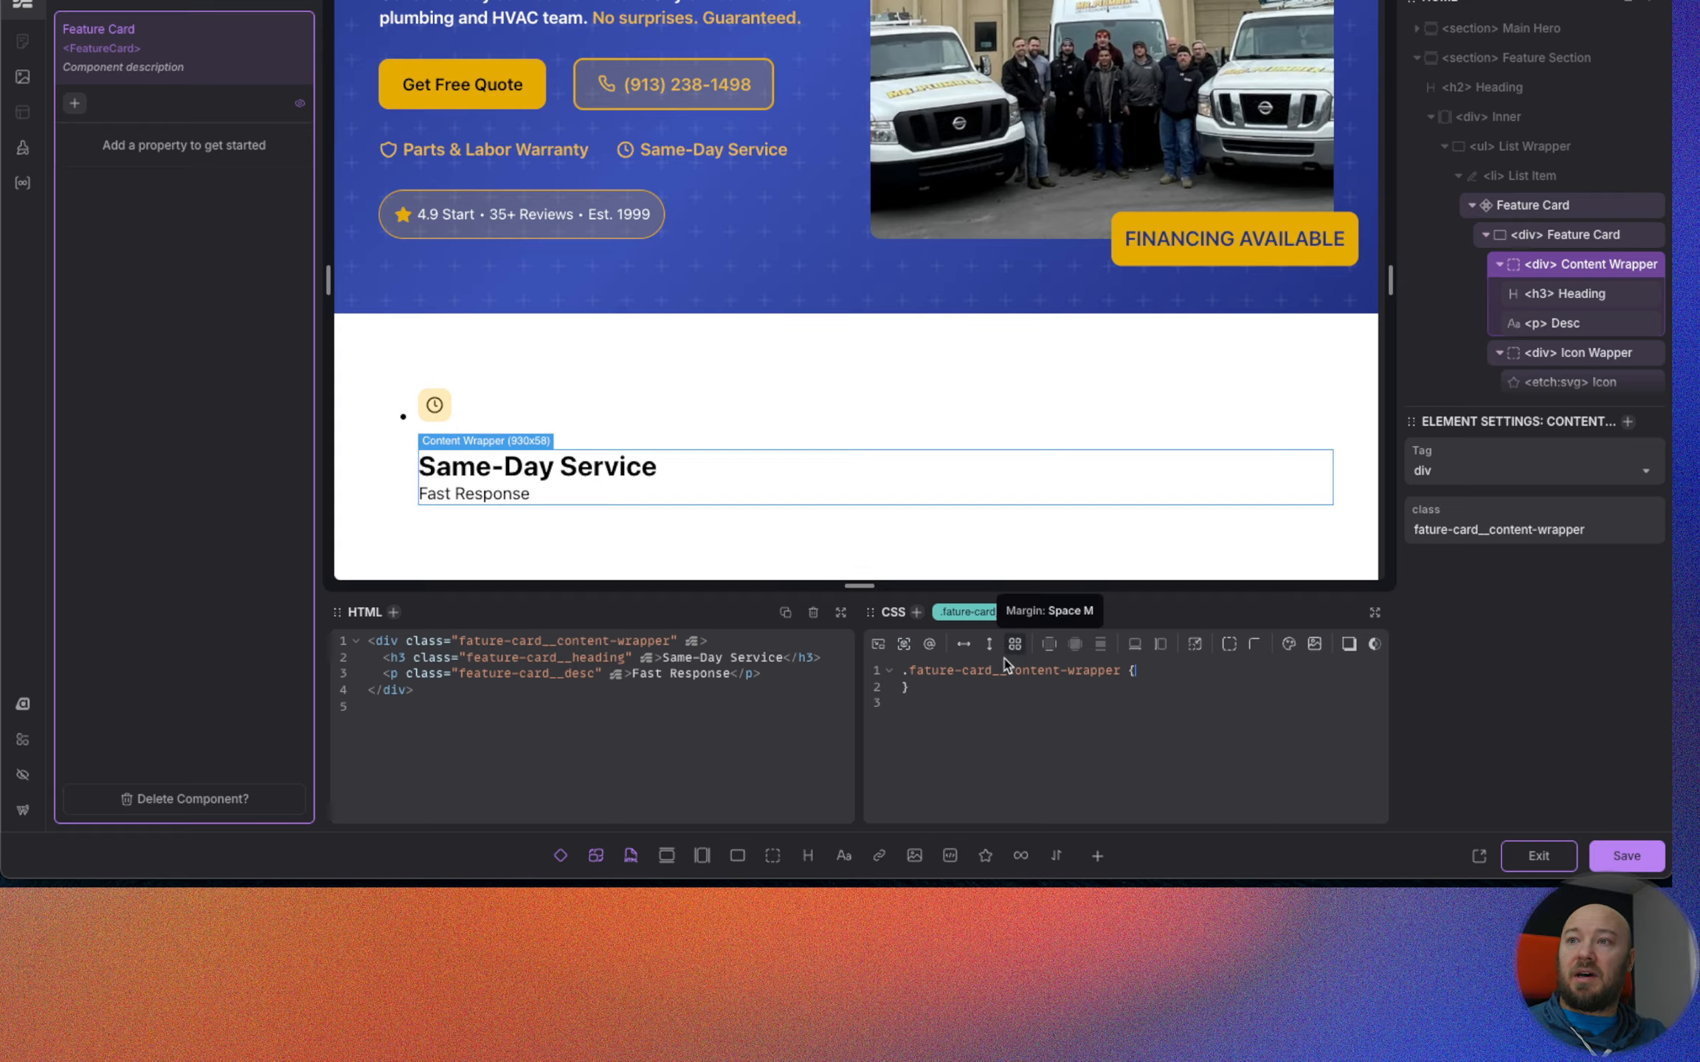
Make .fature-card__content-wrapper a column flexbox with justify-content and align-items set to center.
click(990, 644)
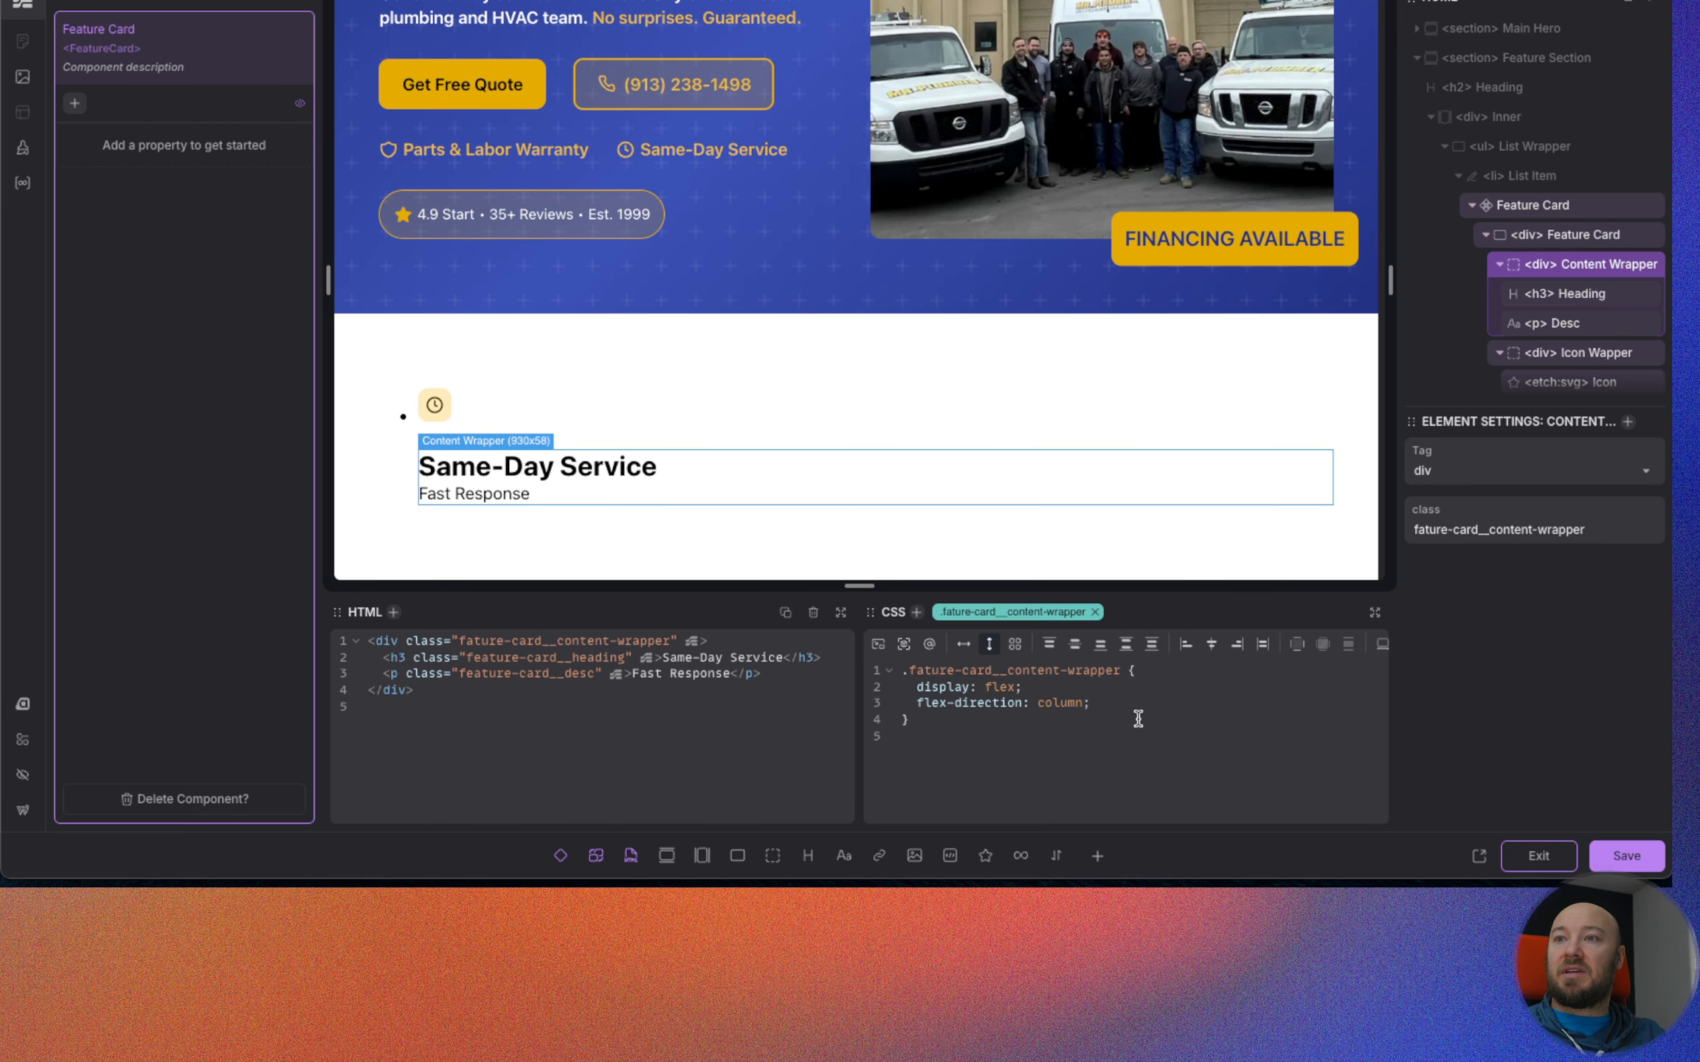
click(1075, 644)
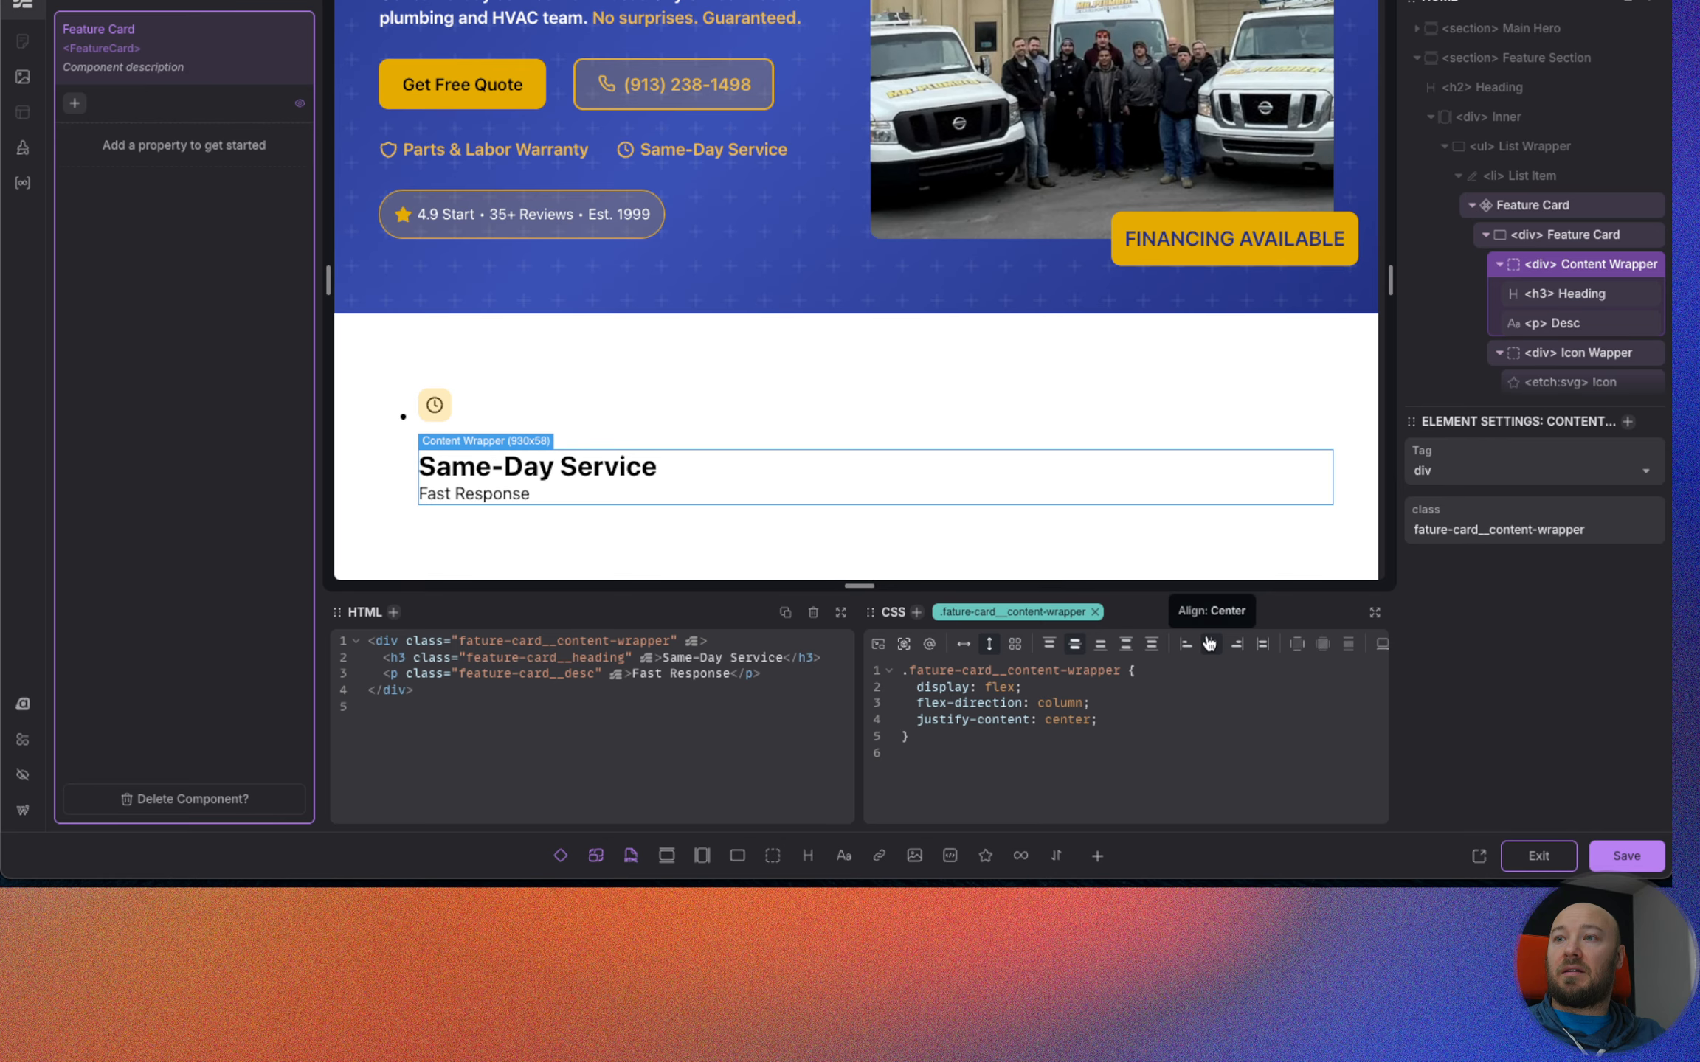
click(1211, 644)
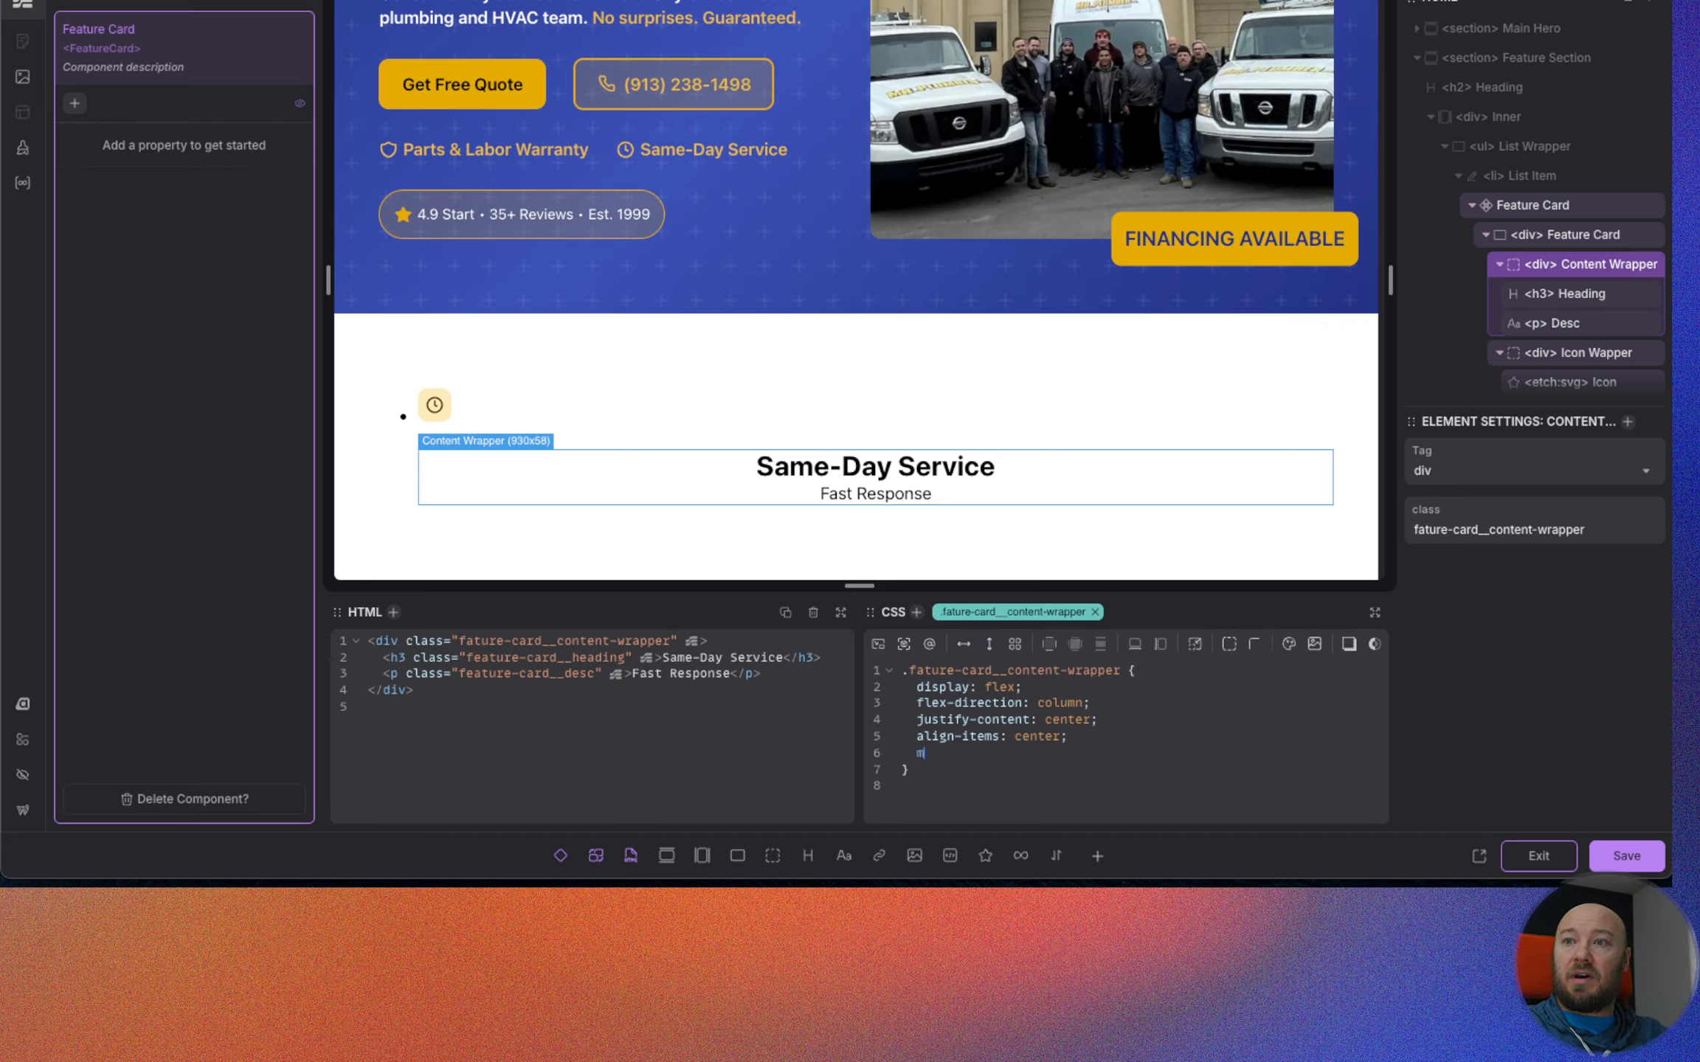
Add an inline-size of max-content to .fature-card__content-wrapper after its align-items declaration.
text(ma)
key(BackSpace)
key(BackSpace)
text(in)
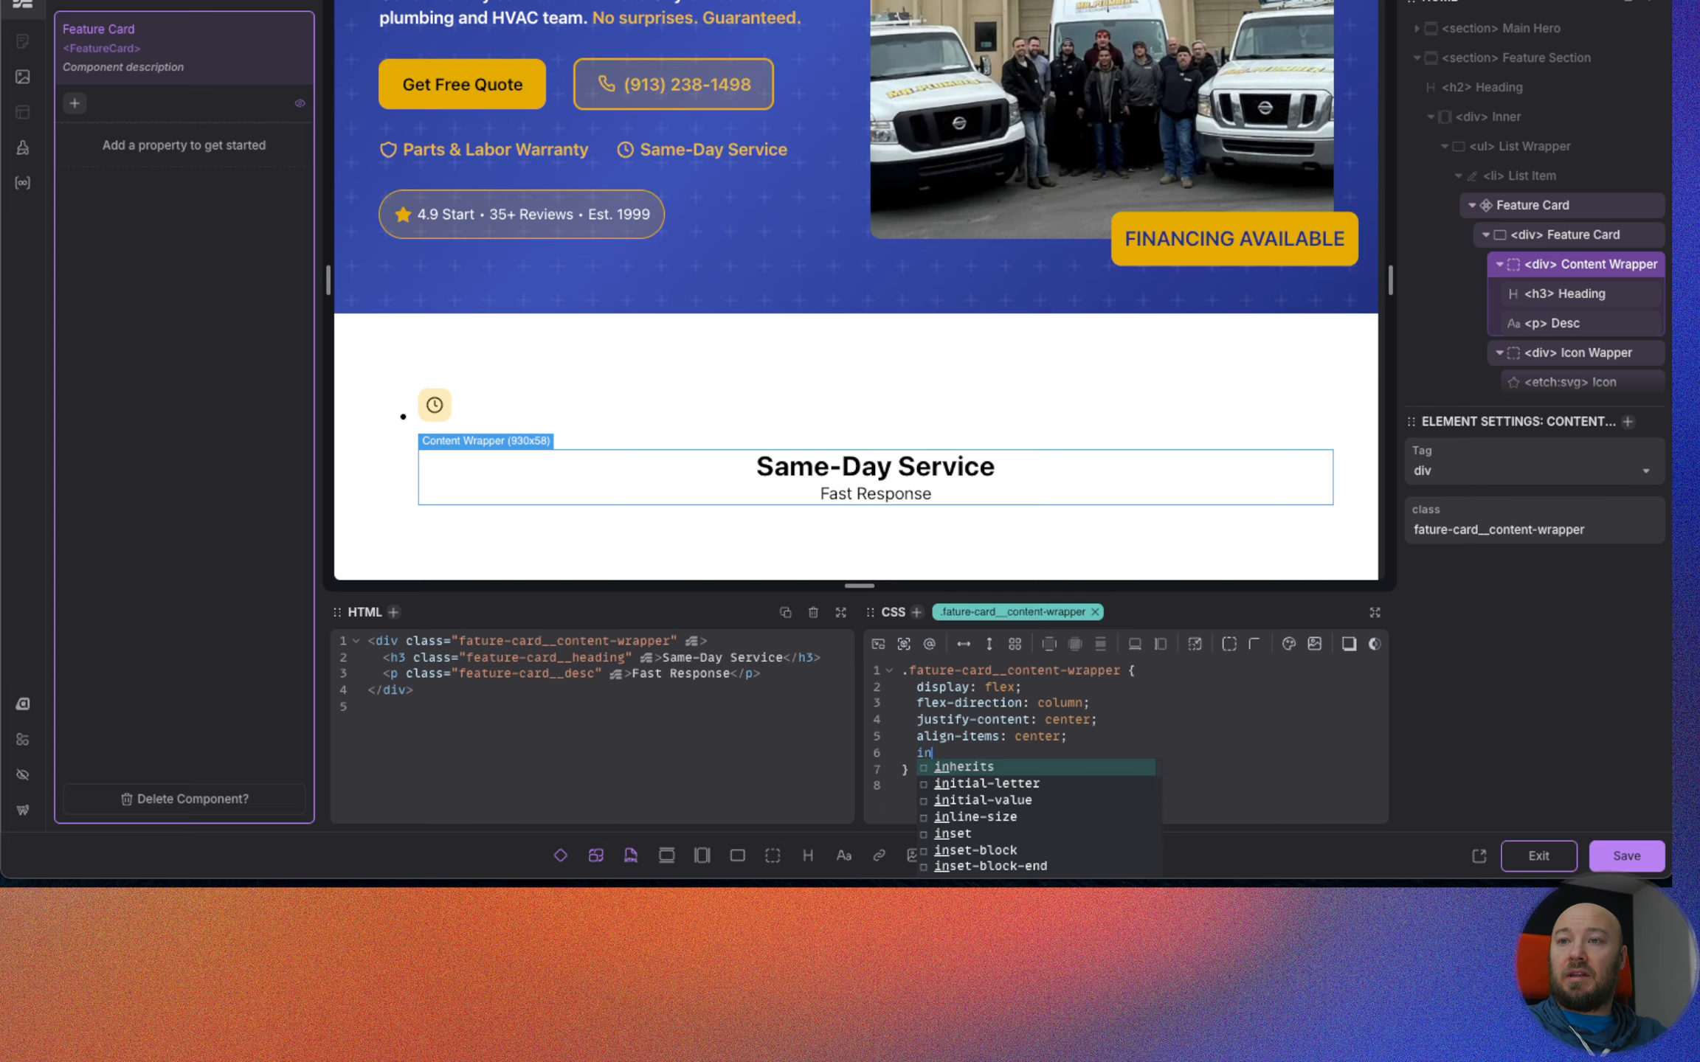
key(Down)
key(Down)
key(Down)
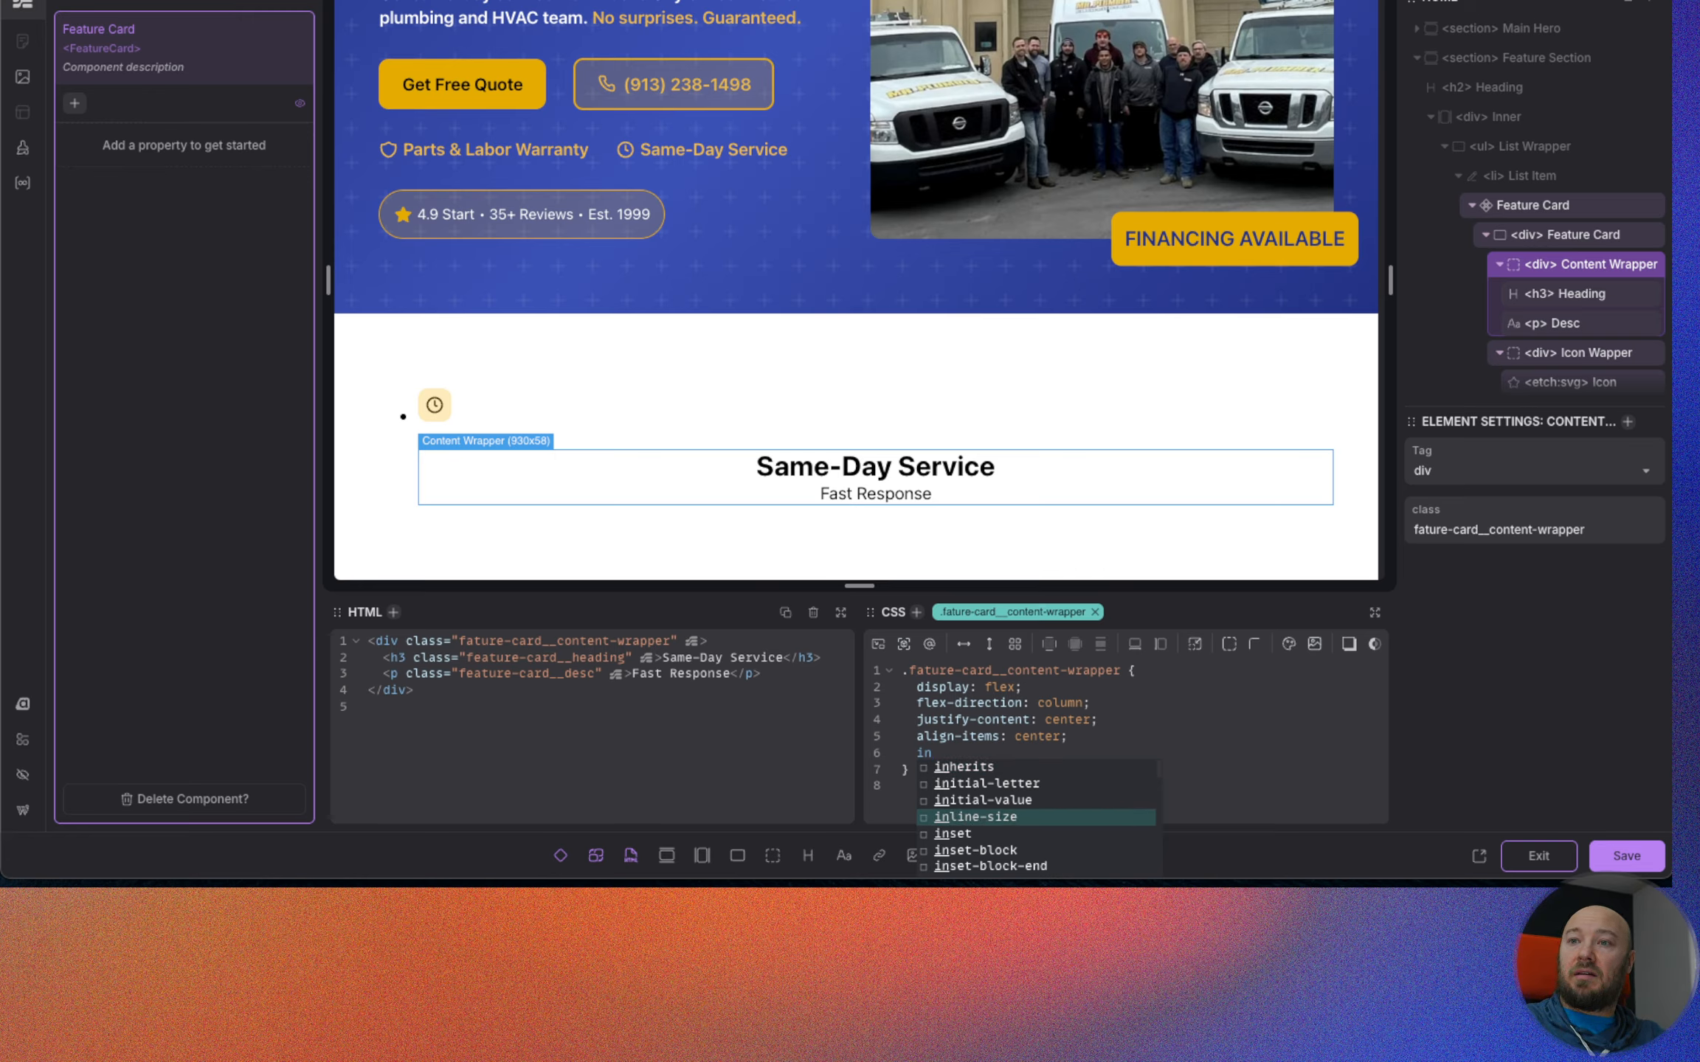
key(Return)
text(--max)
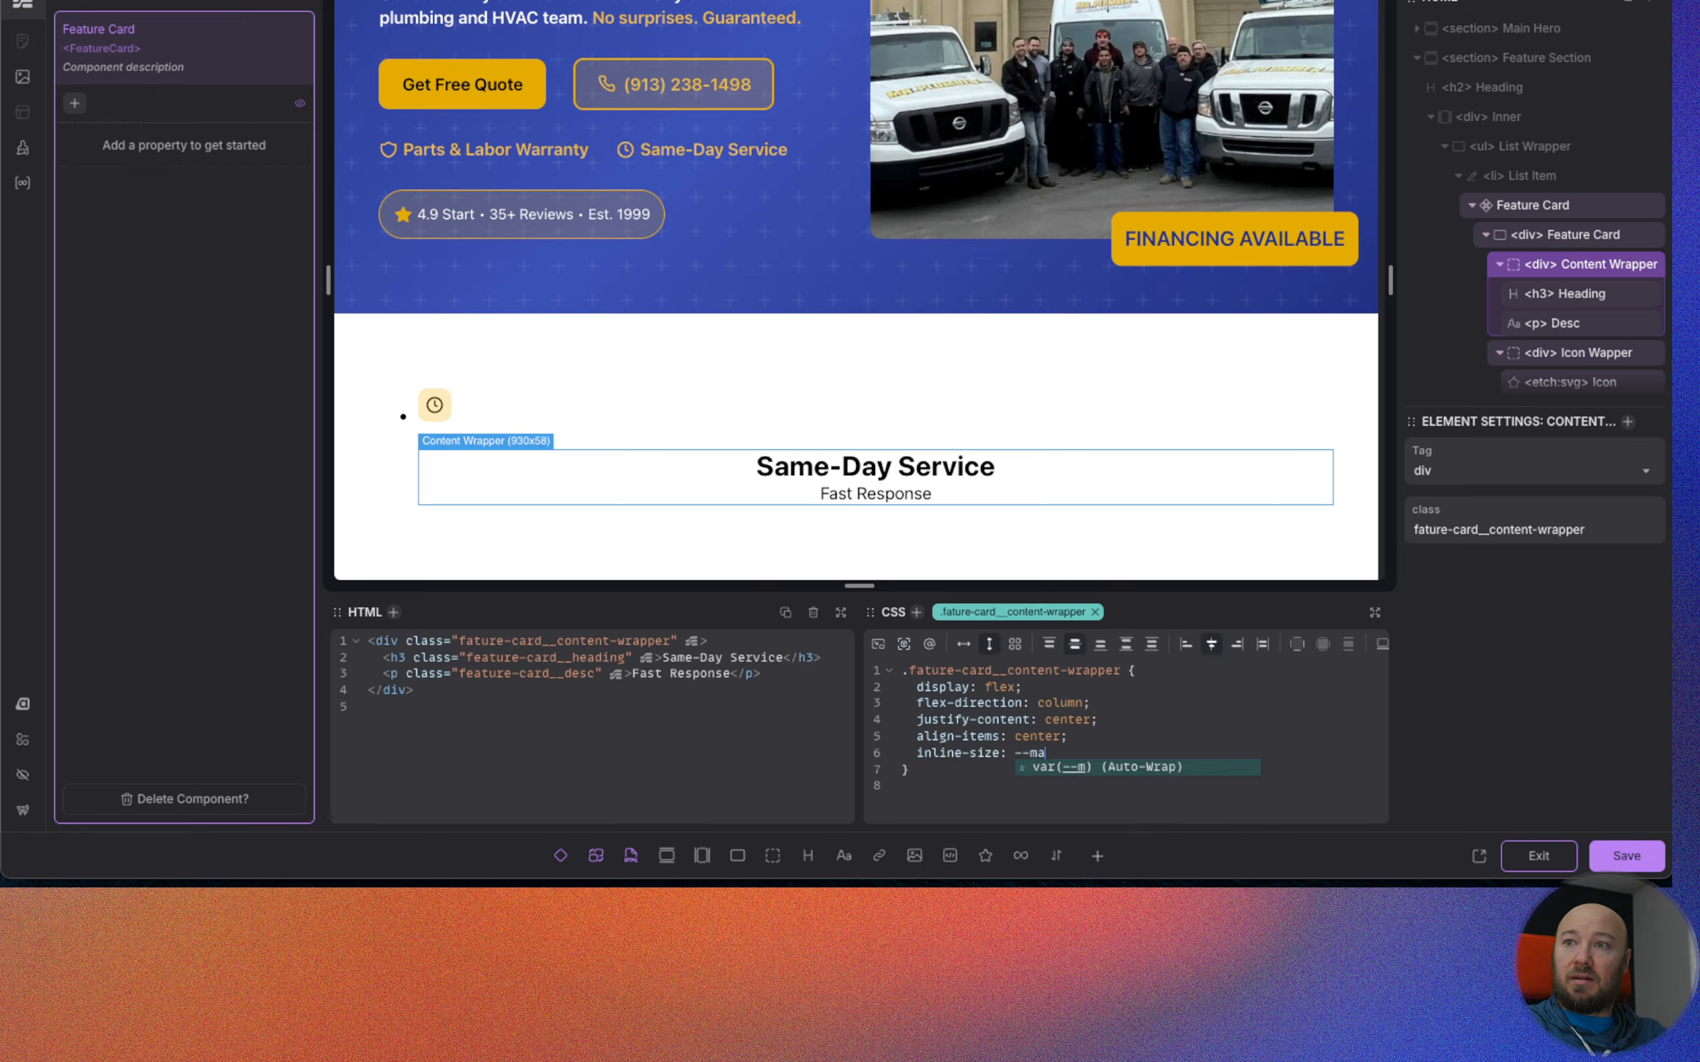
key(BackSpace)
key(BackSpace)
key(BackSpace)
key(BackSpace)
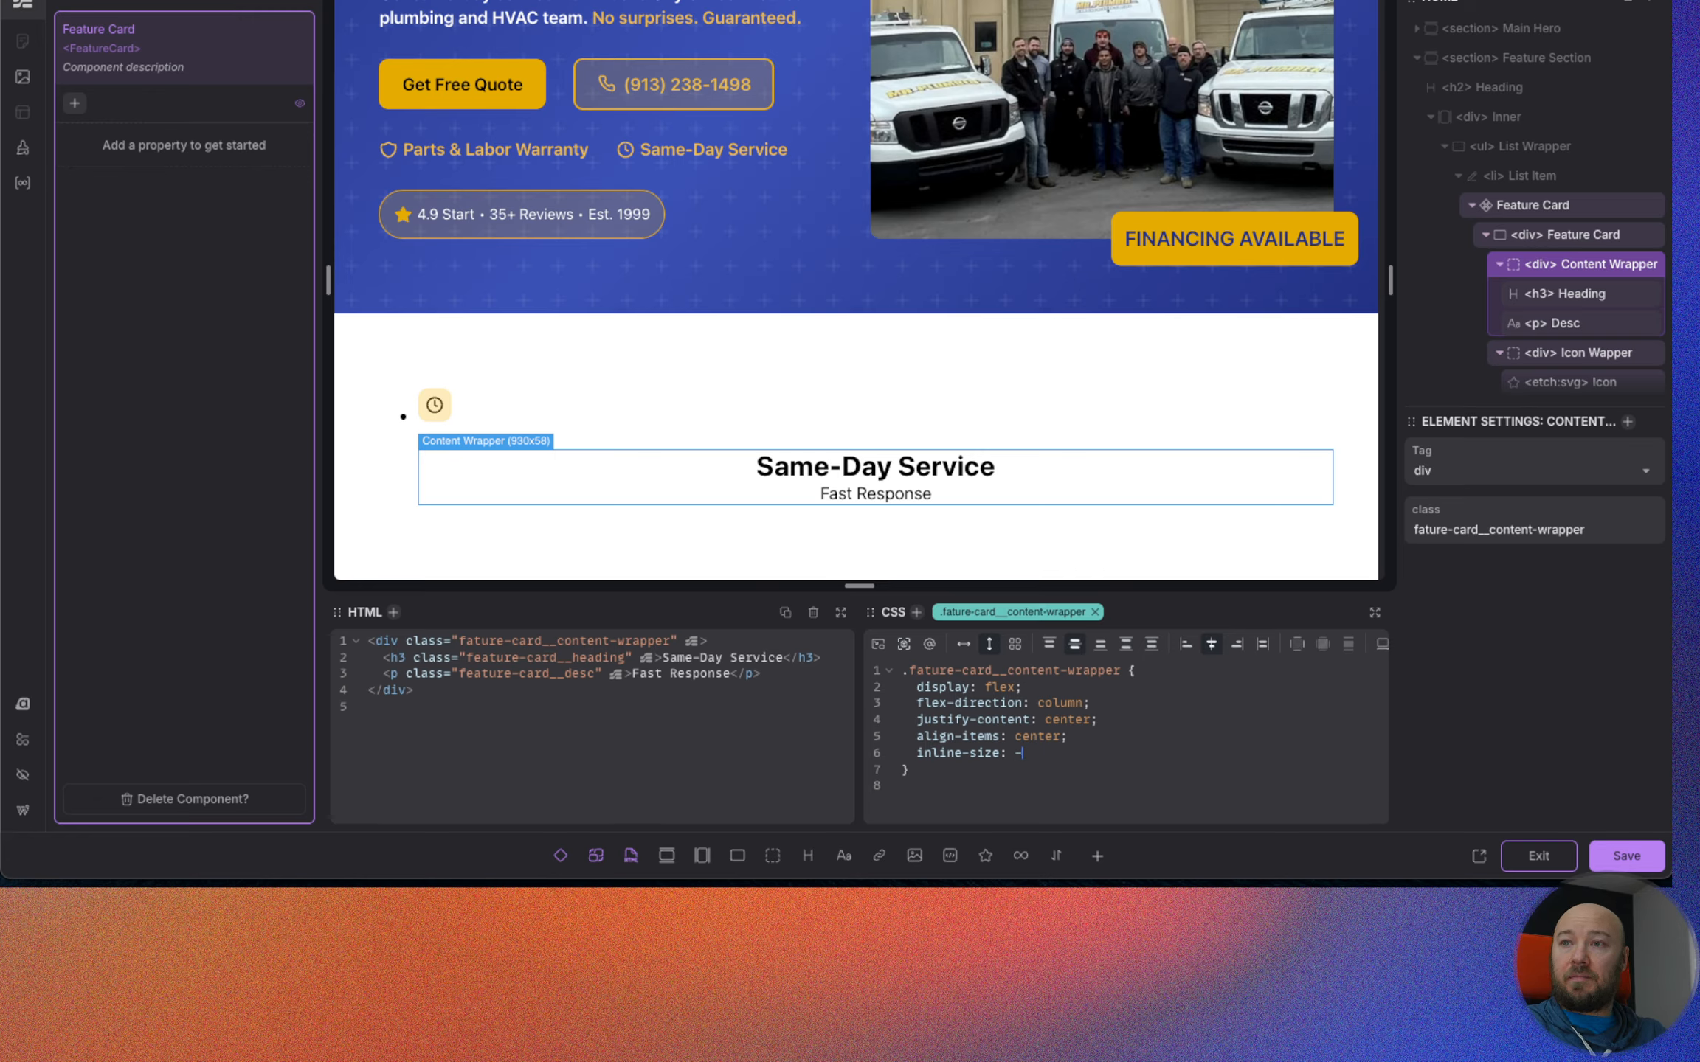
text(max-con)
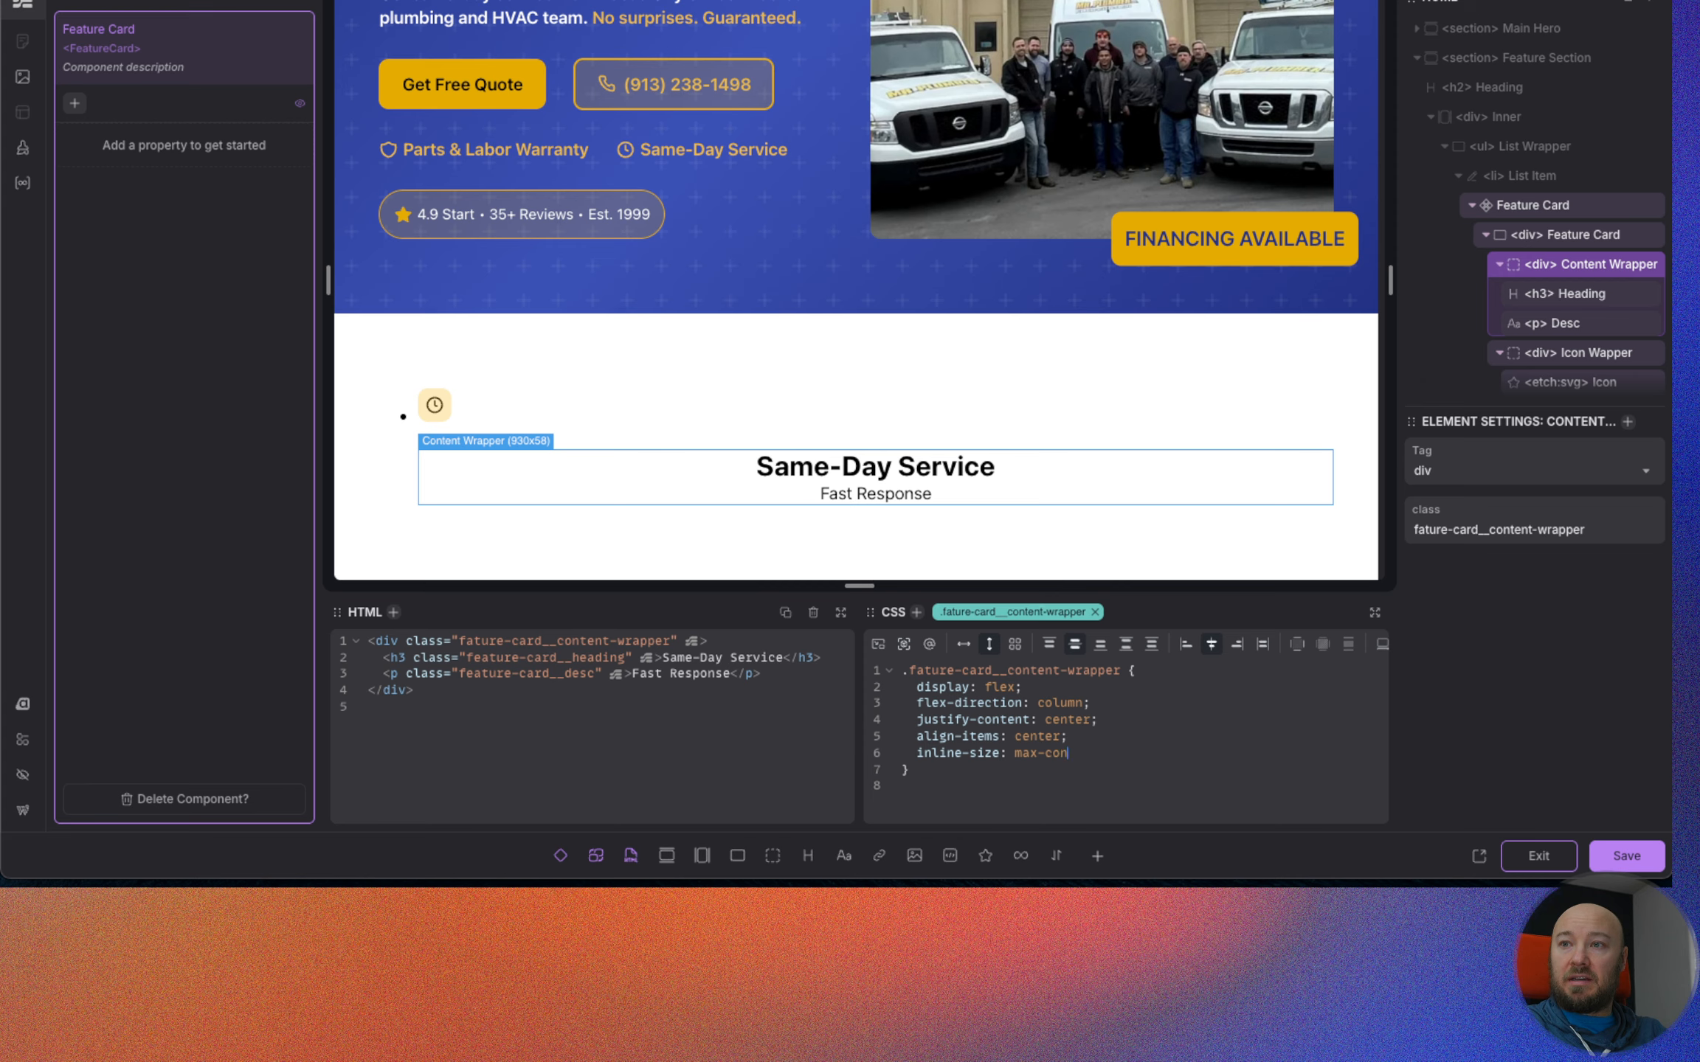
text(tent;)
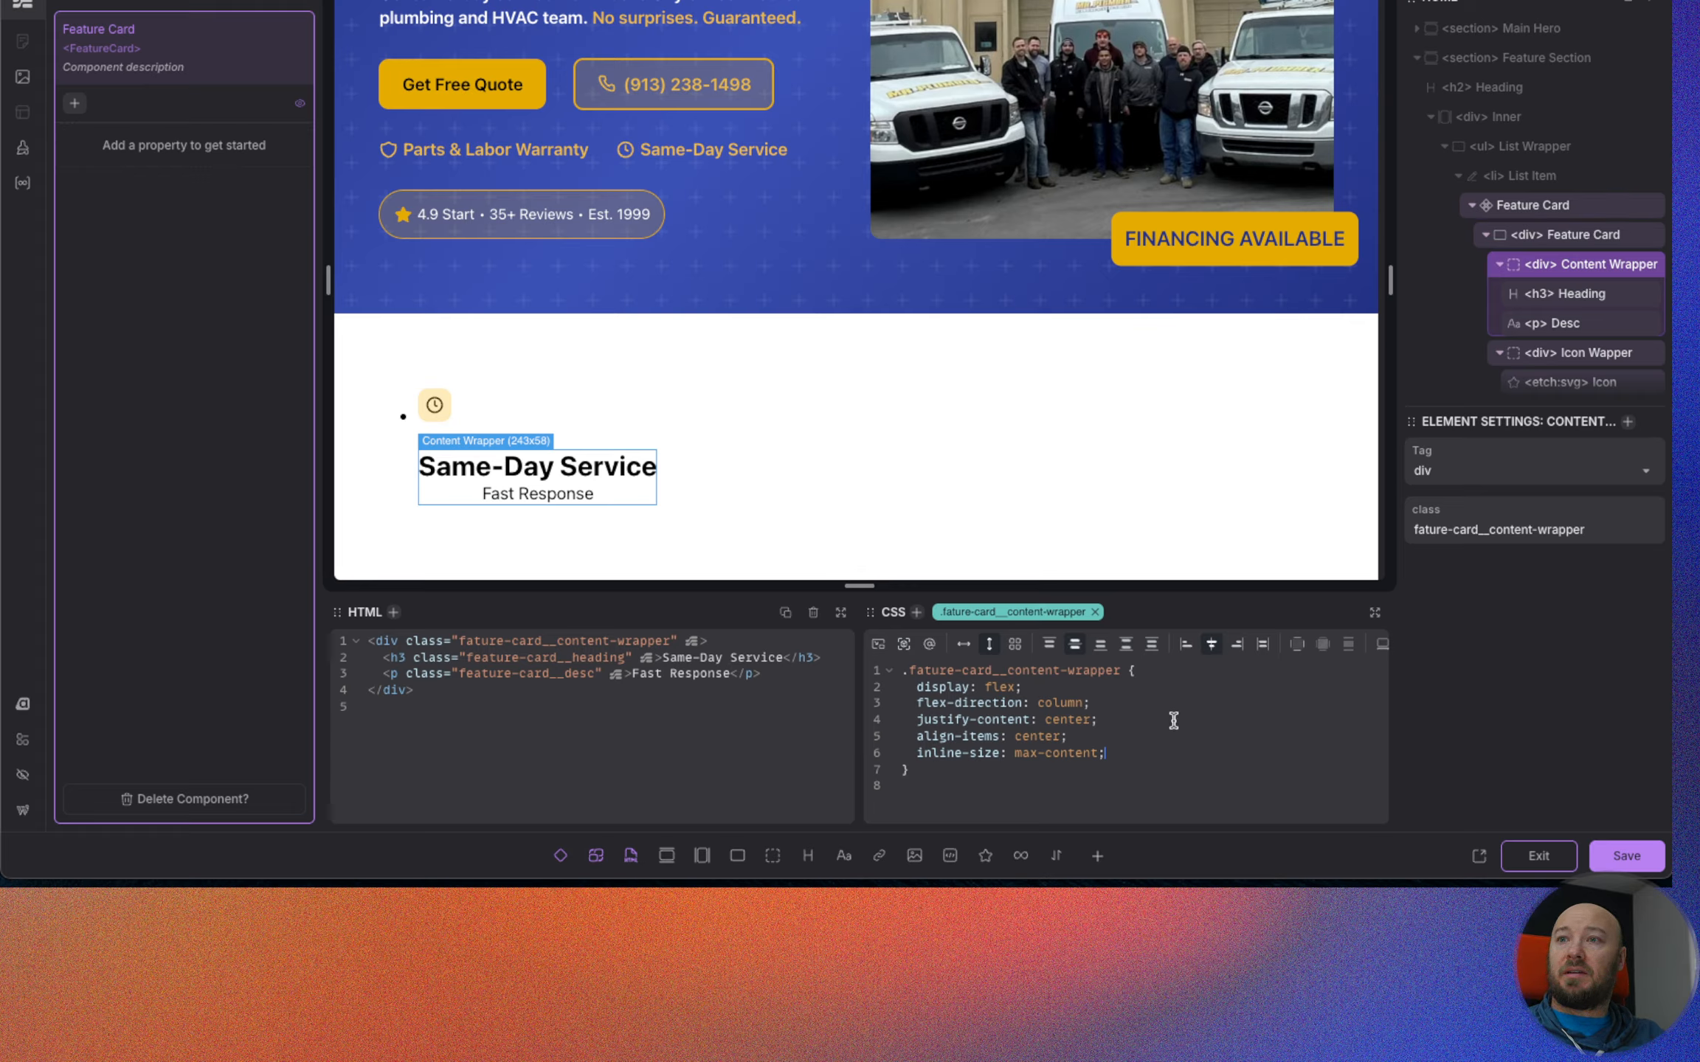
Make .feature-card a column flexbox with justify-content and align-items set to center.
click(1565, 234)
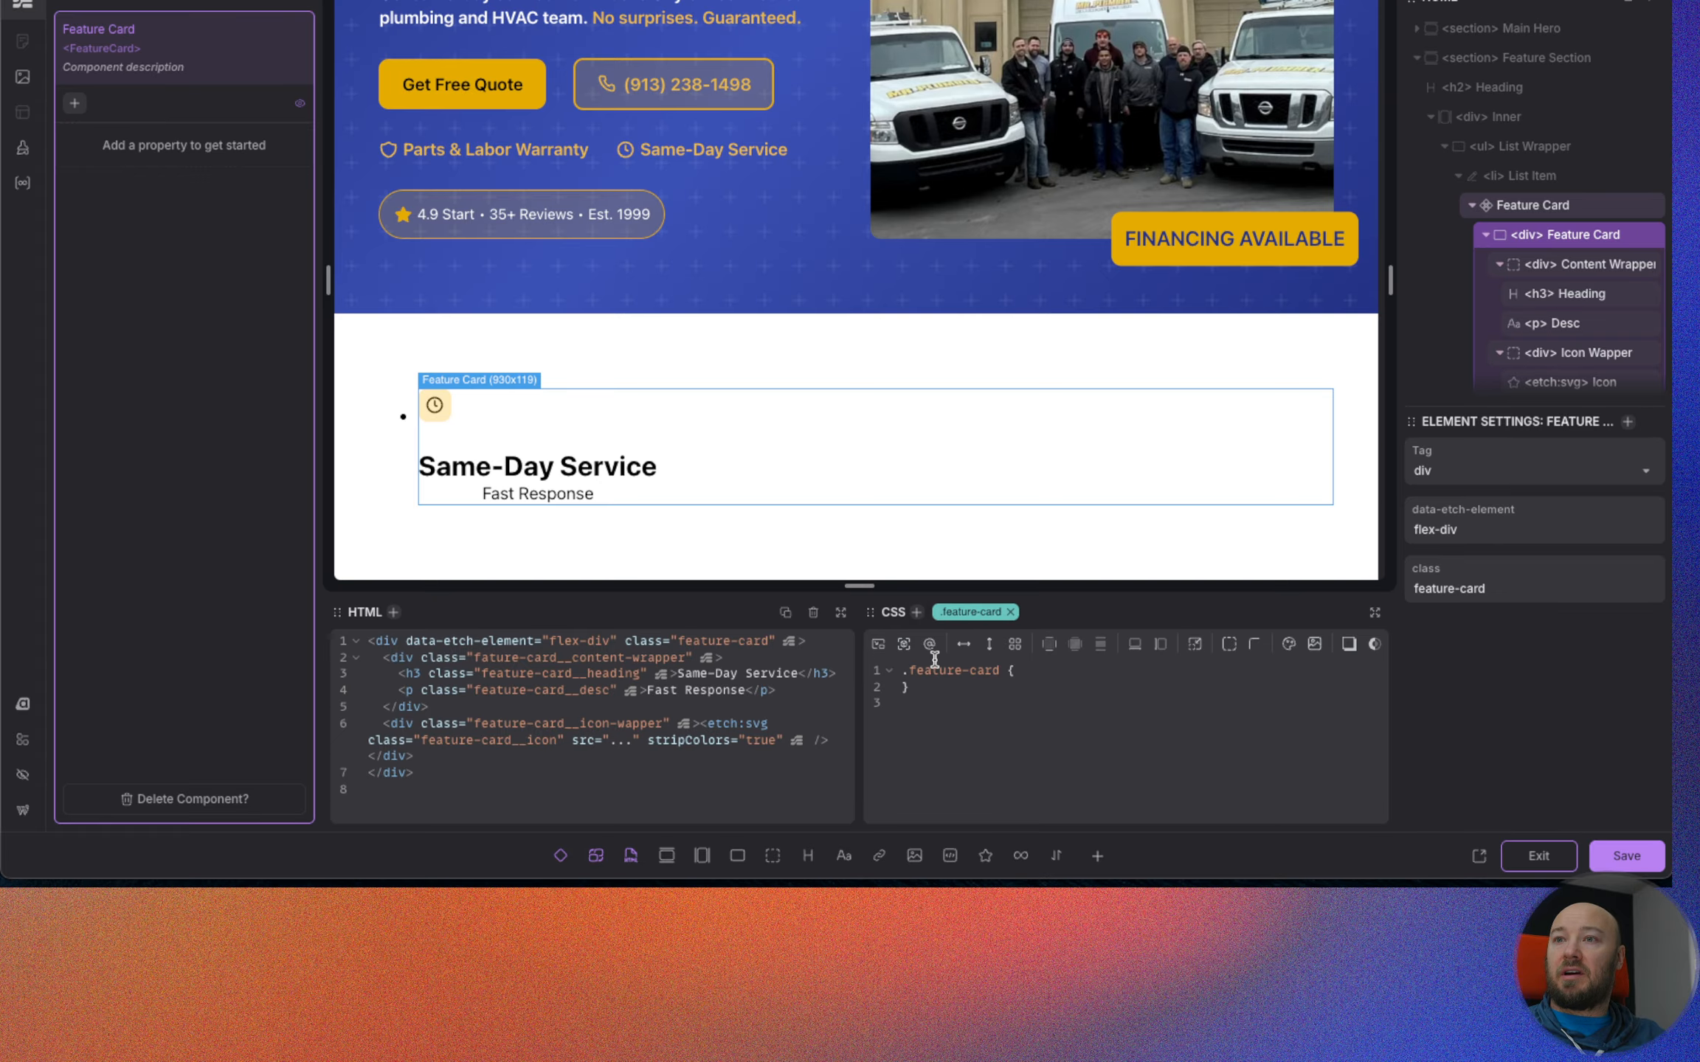
click(988, 645)
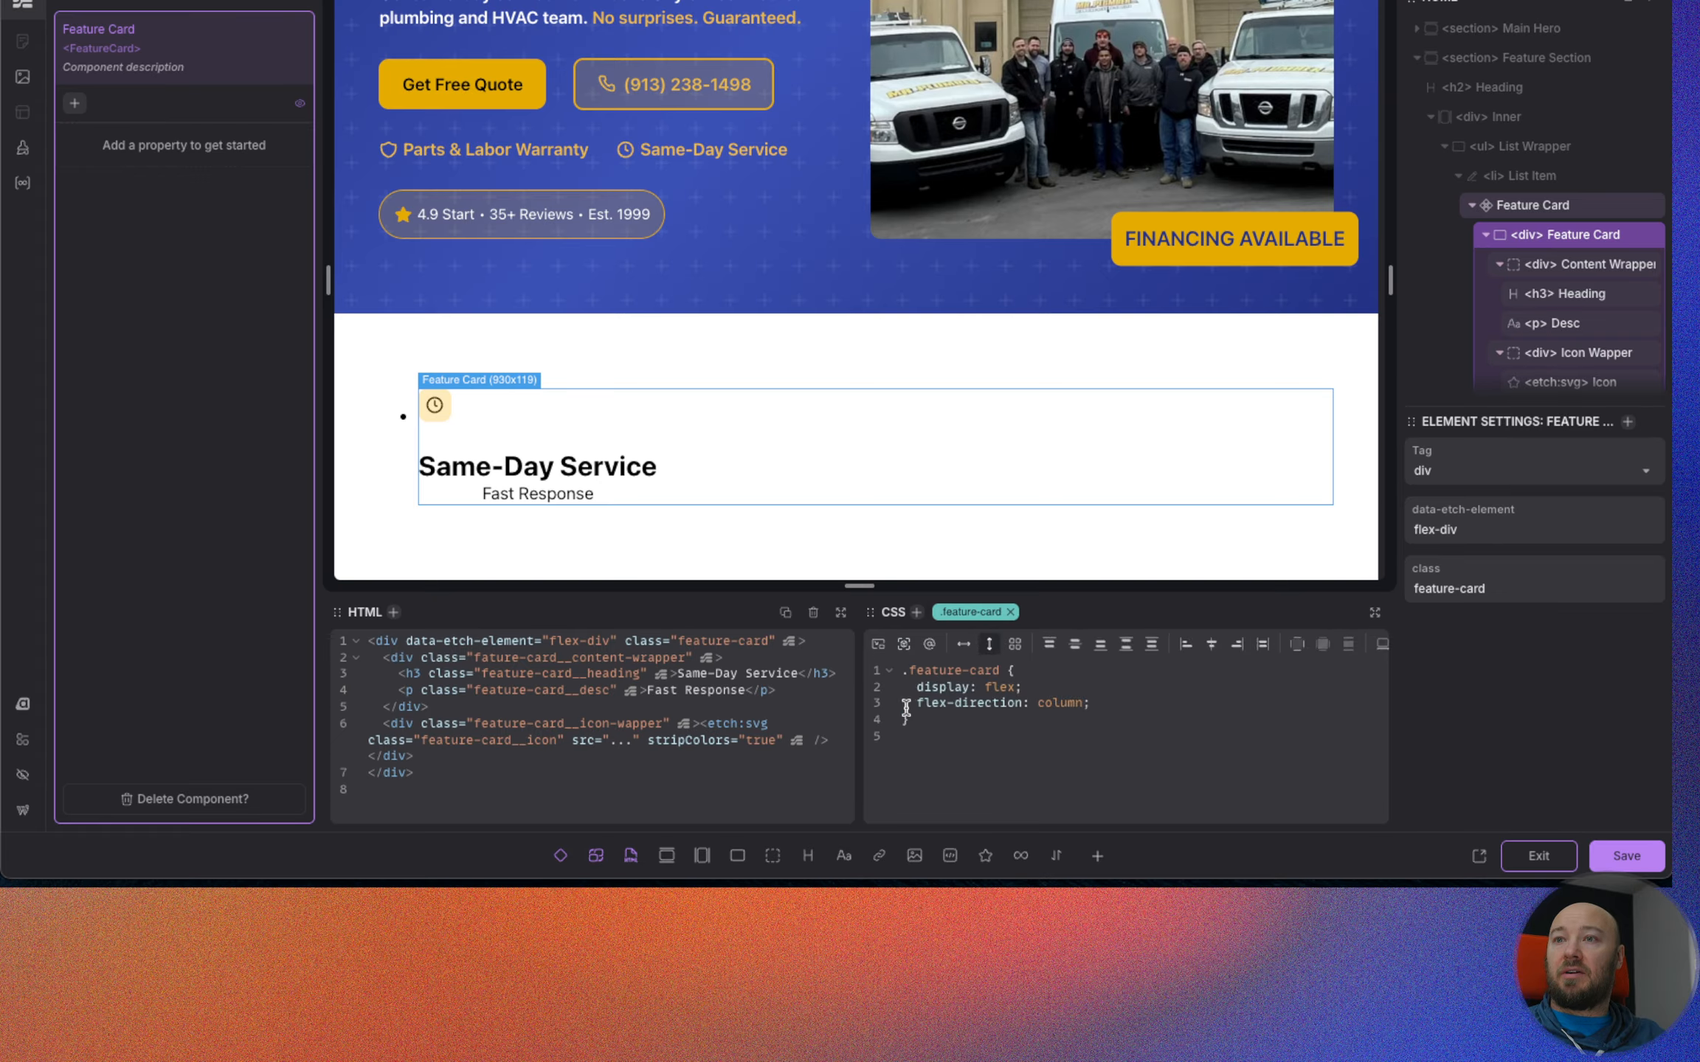
click(1074, 644)
click(1211, 644)
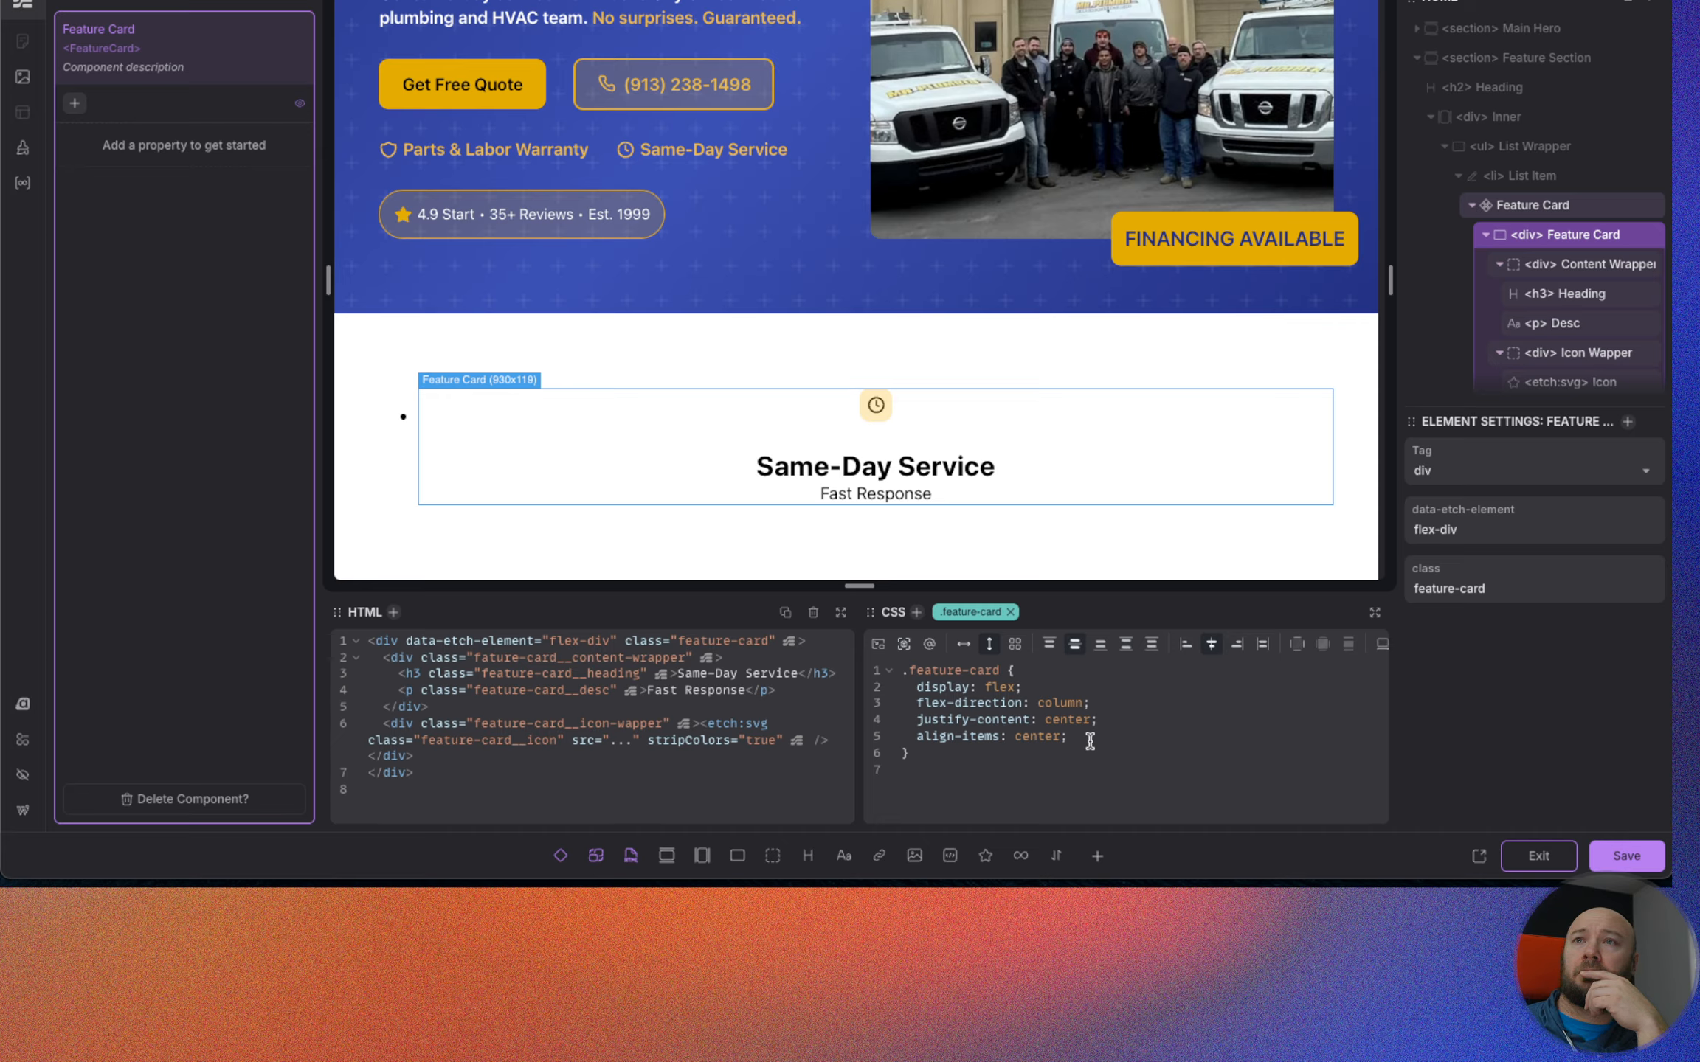
Check the feature cards in the Figma design, add padding of var(--space-xs) to .feature-card and save the component.
click(591, 2)
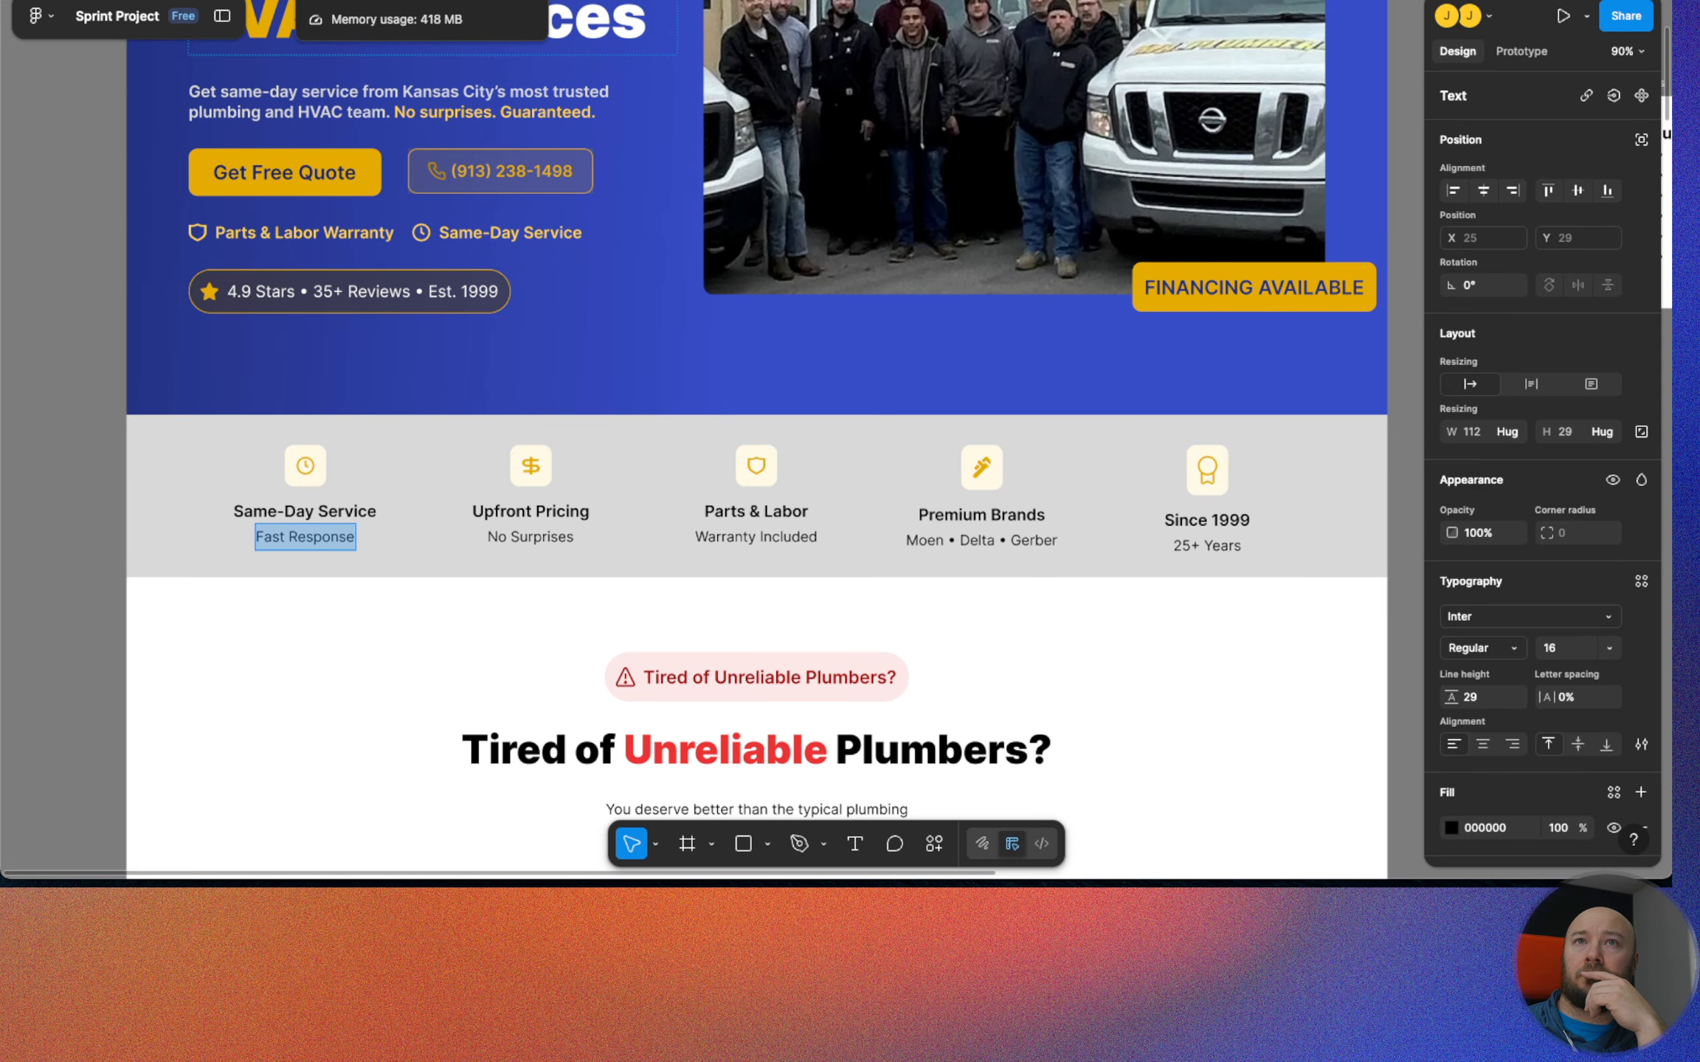
click(738, 1)
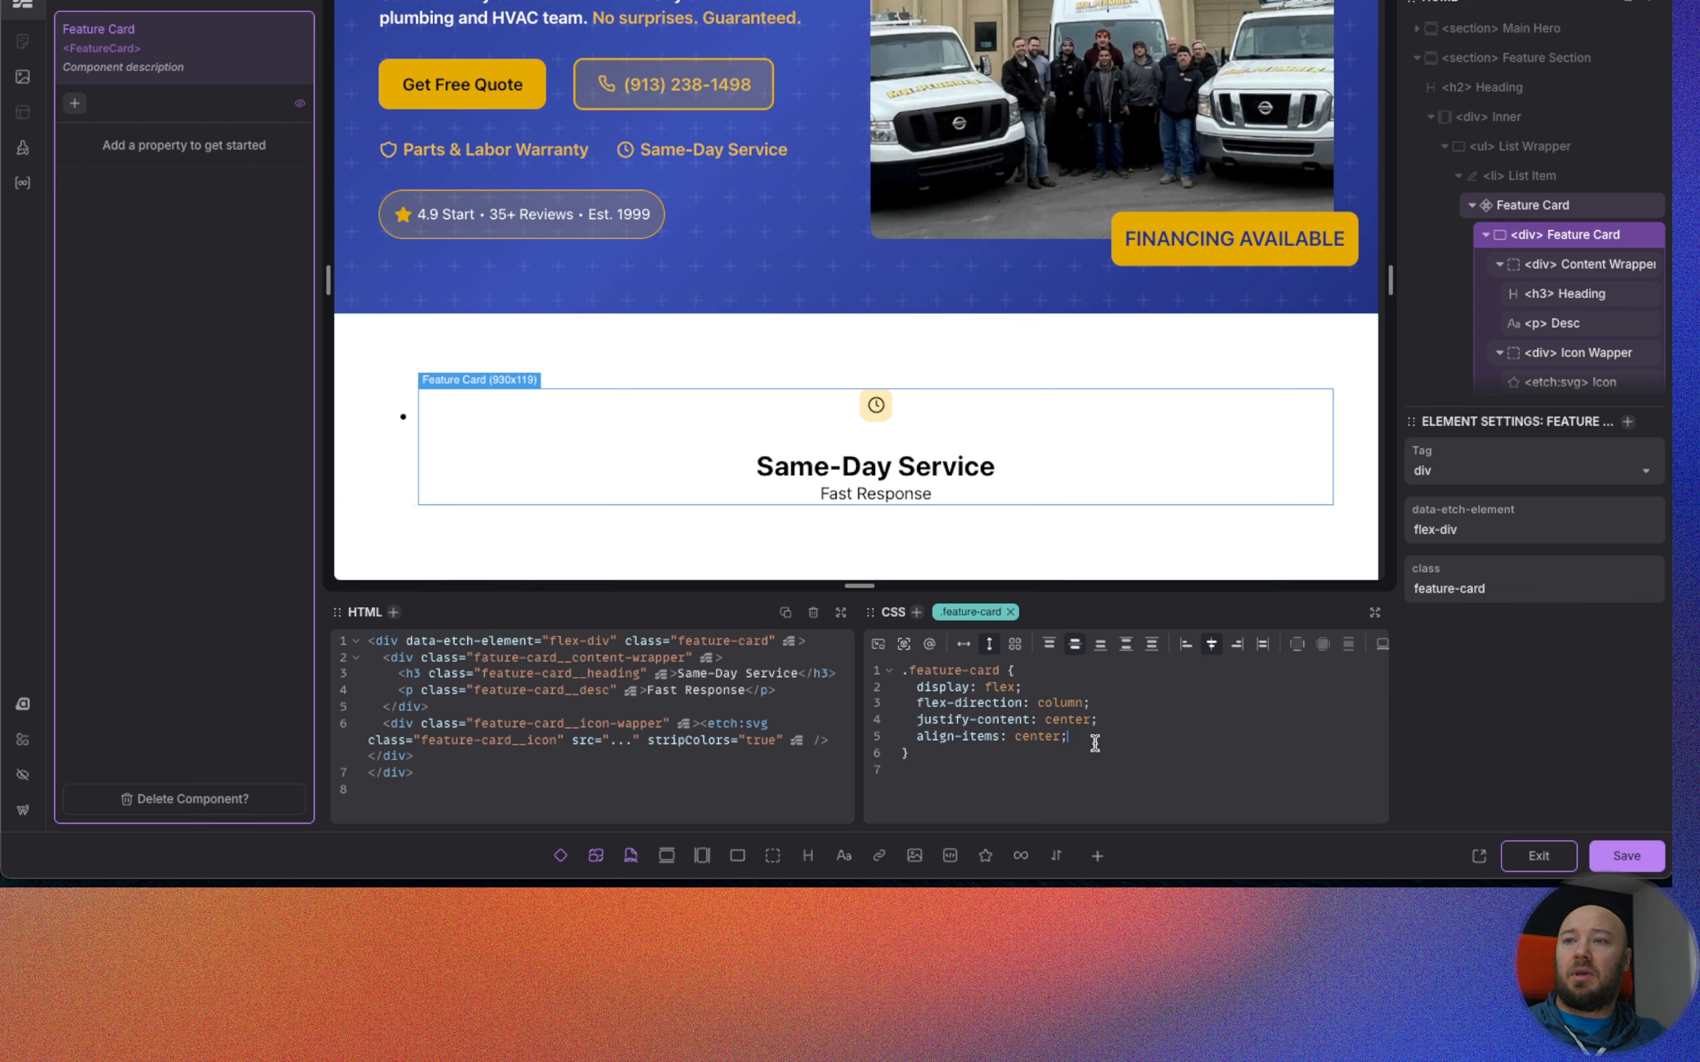
text(p)
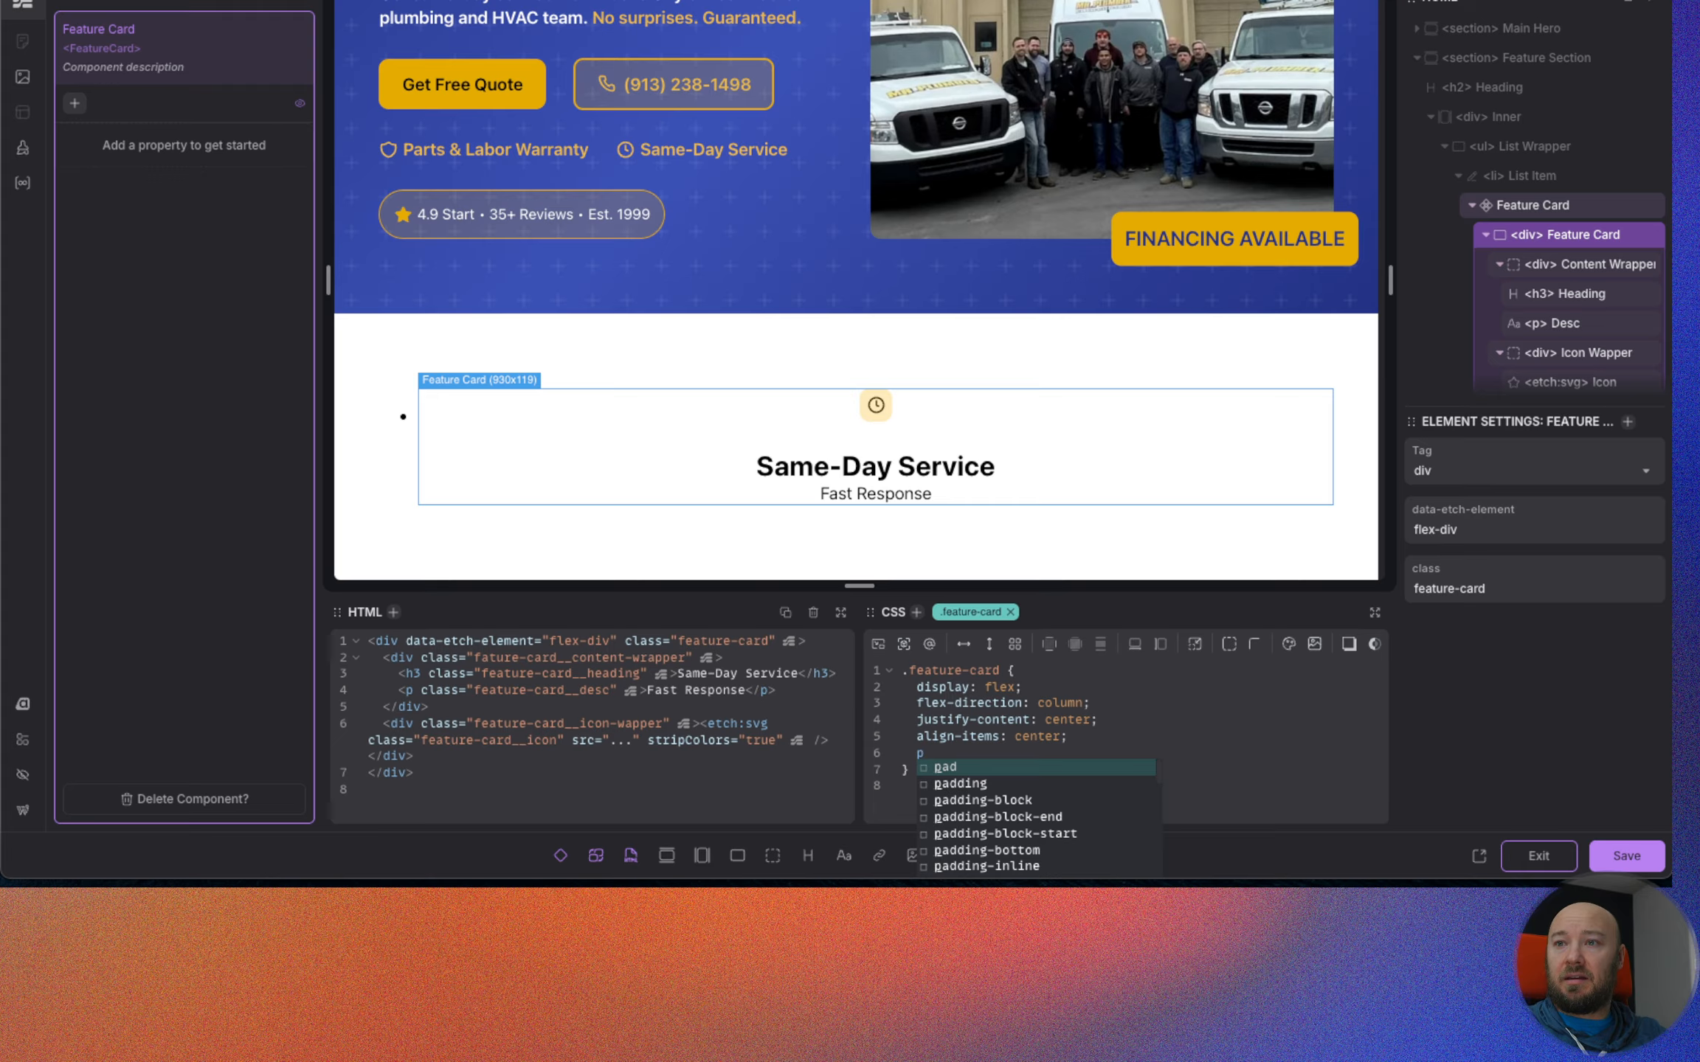
key(Down)
key(Return)
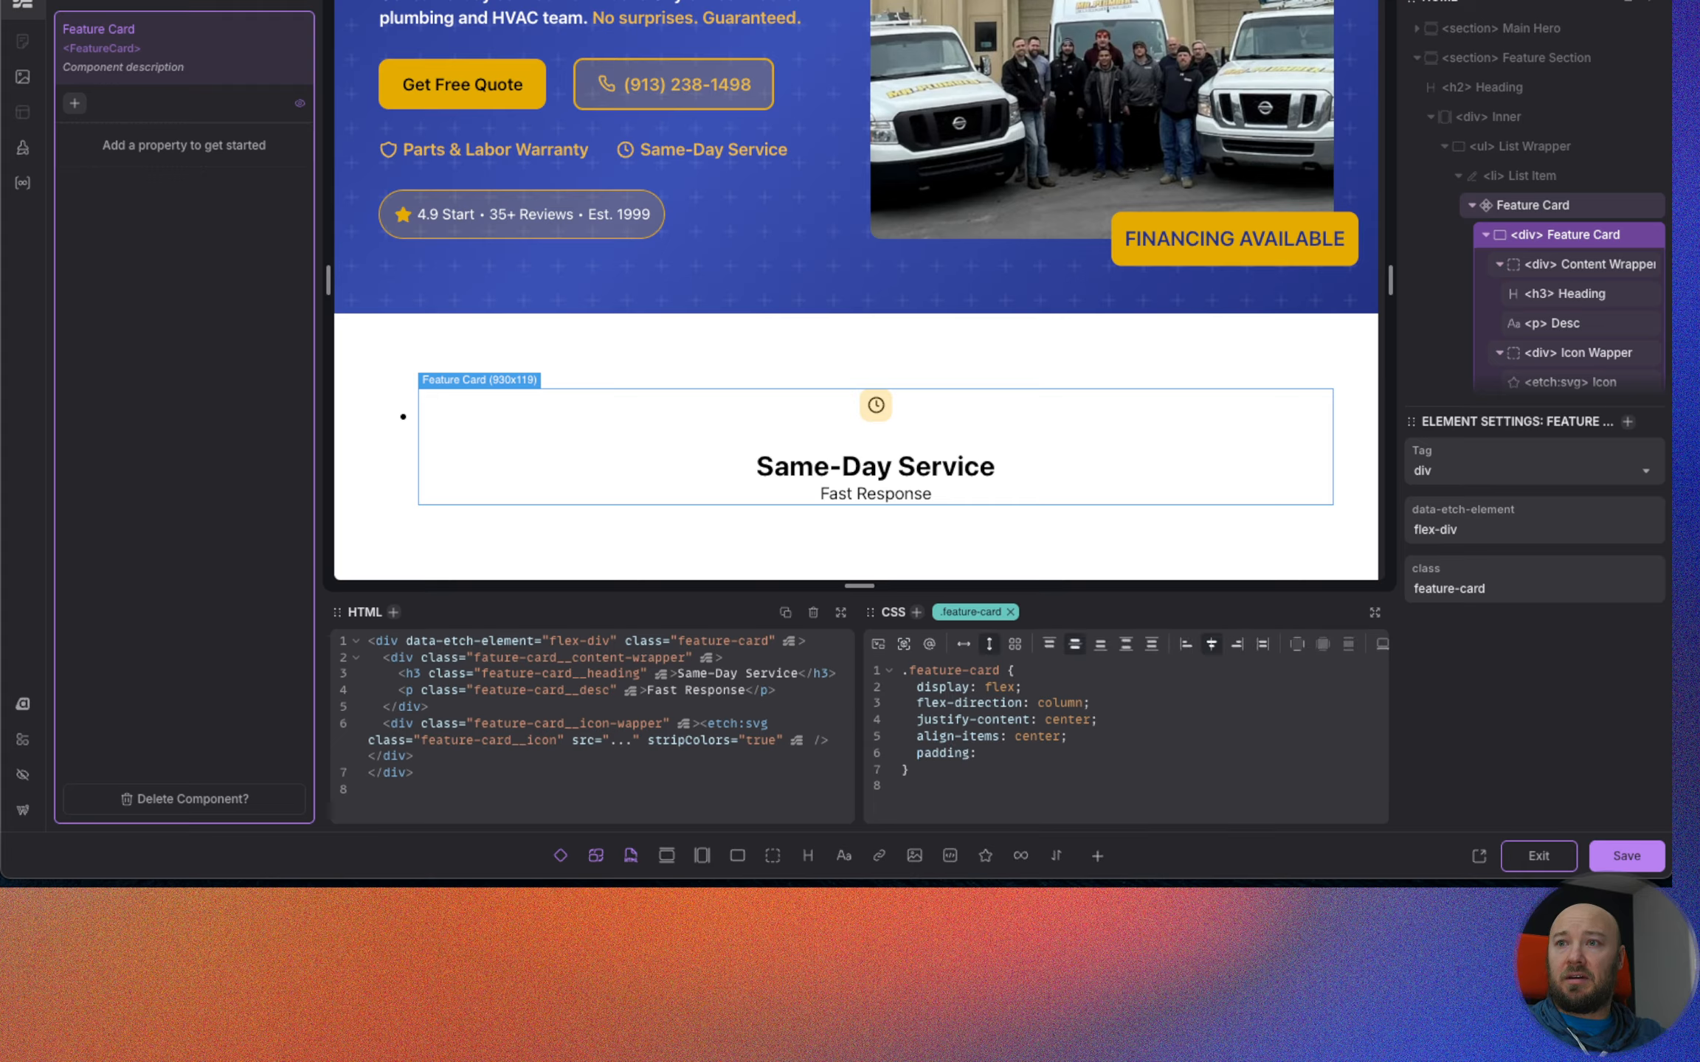
text(--space-x)
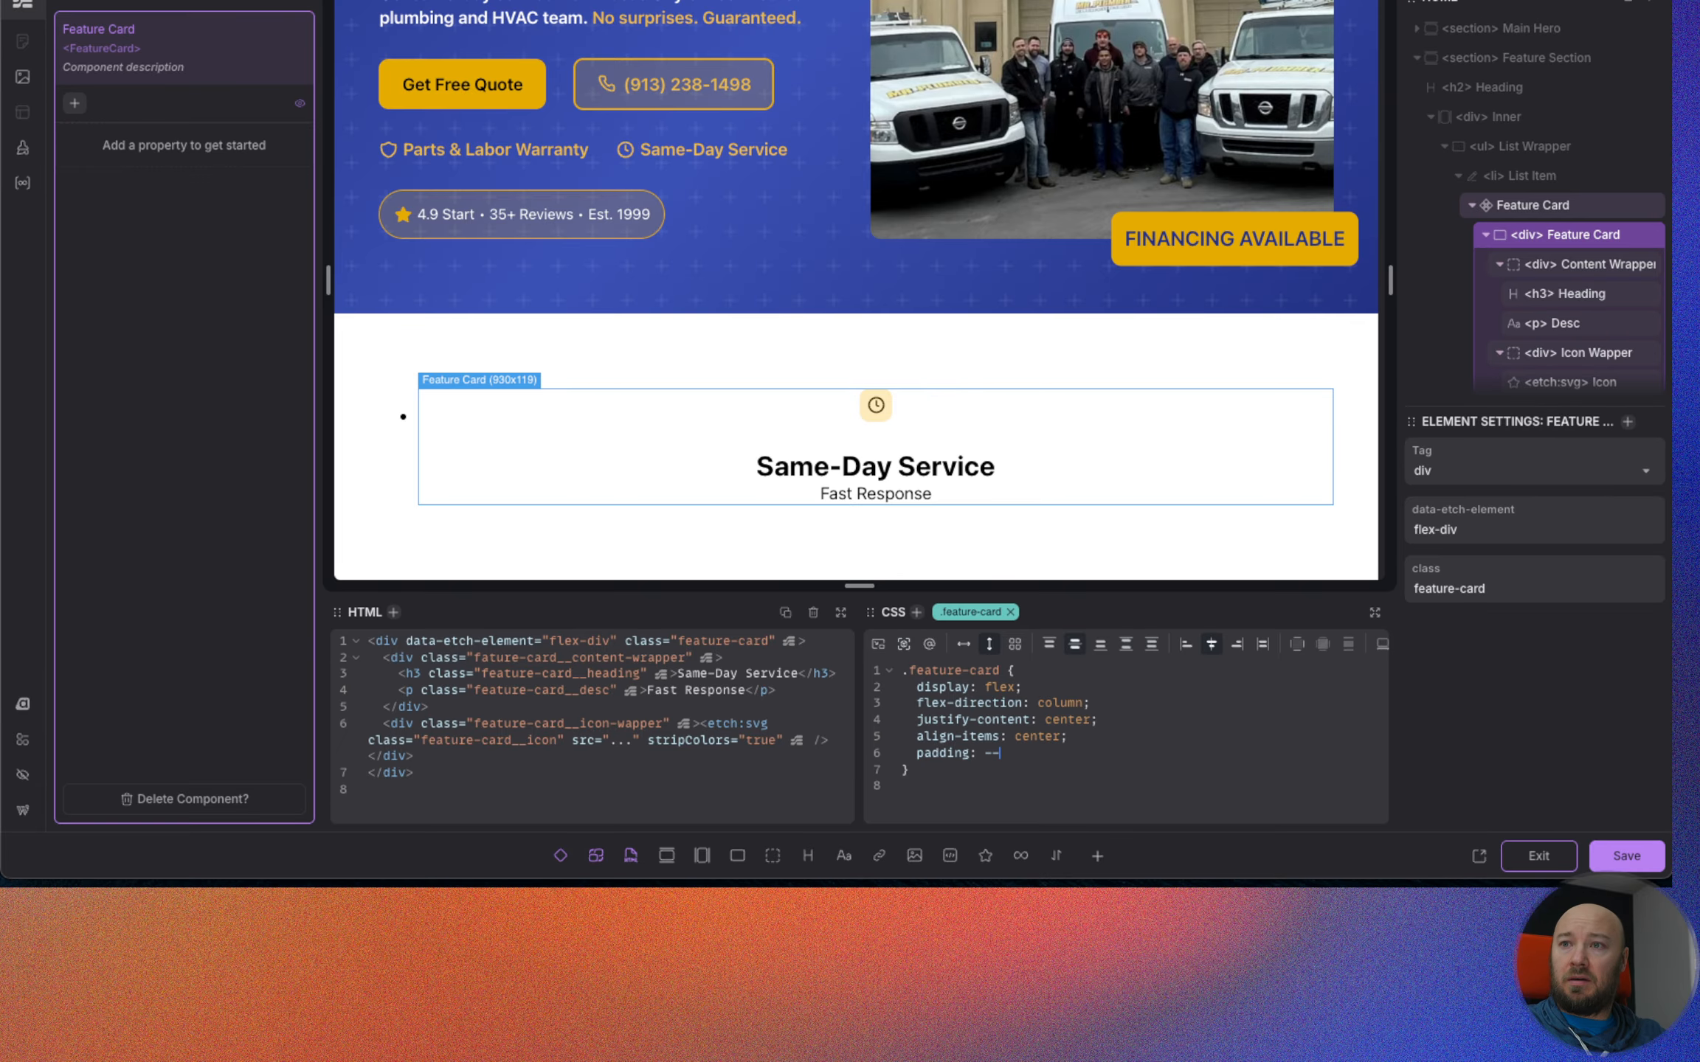
key(Return)
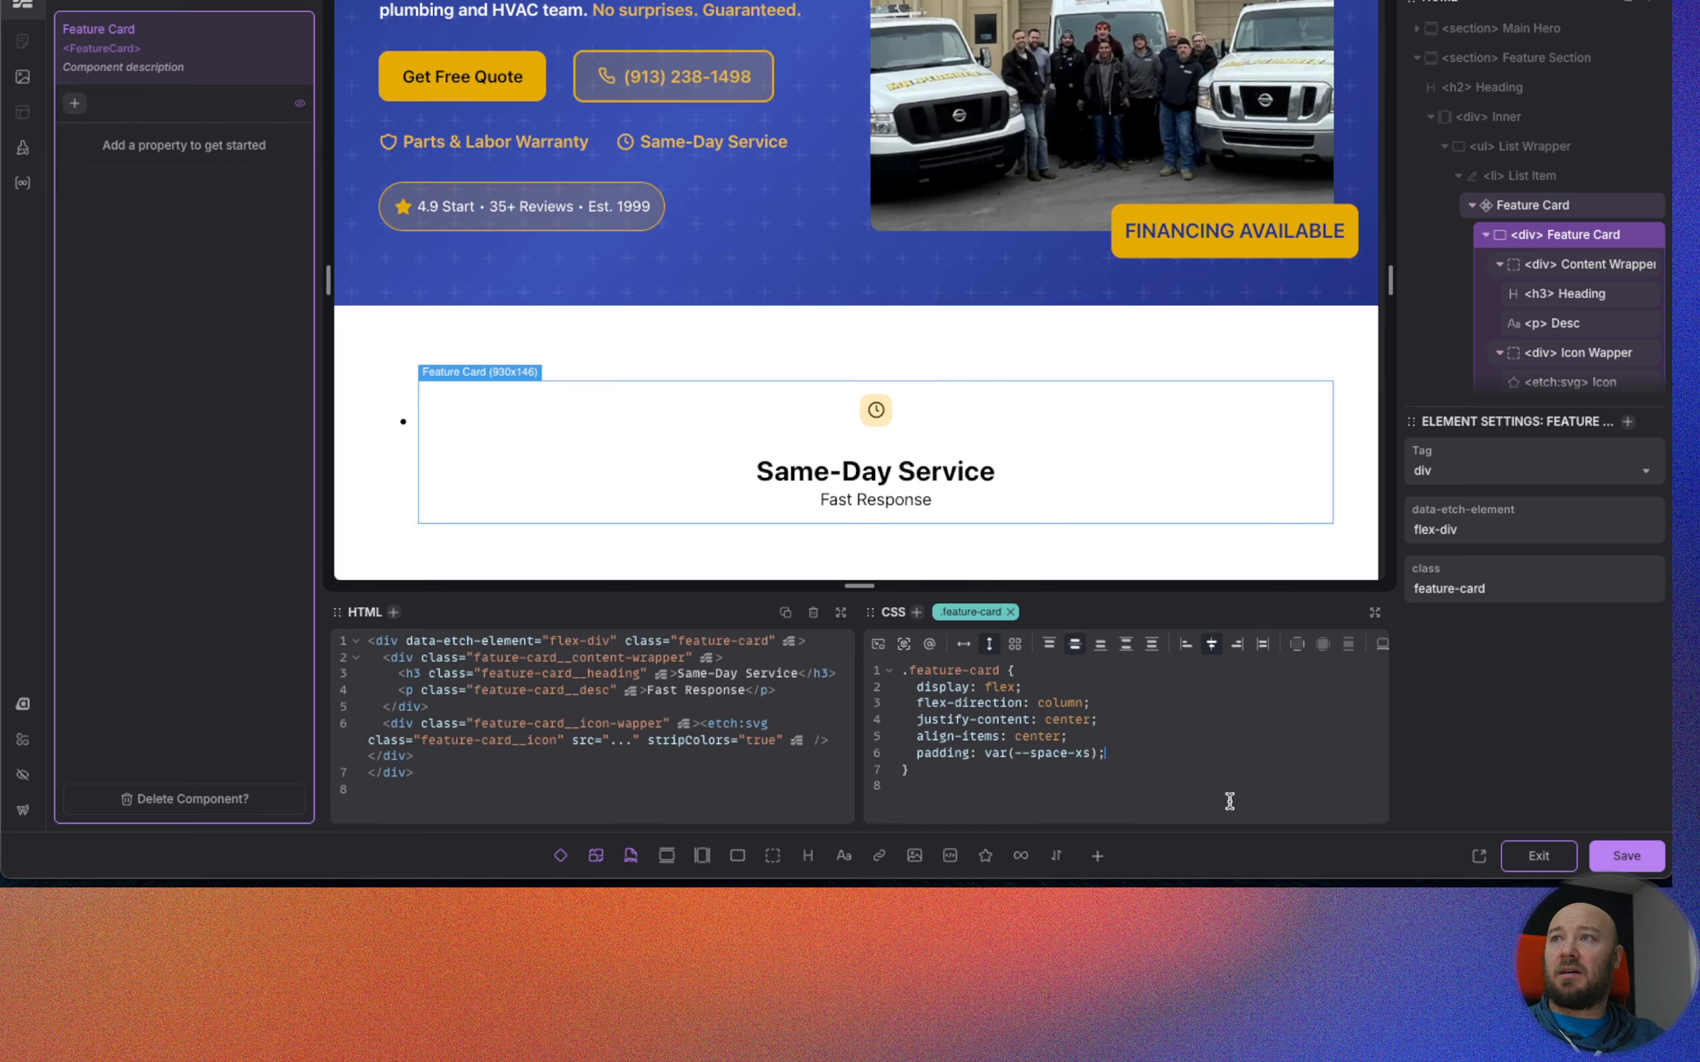
click(1626, 856)
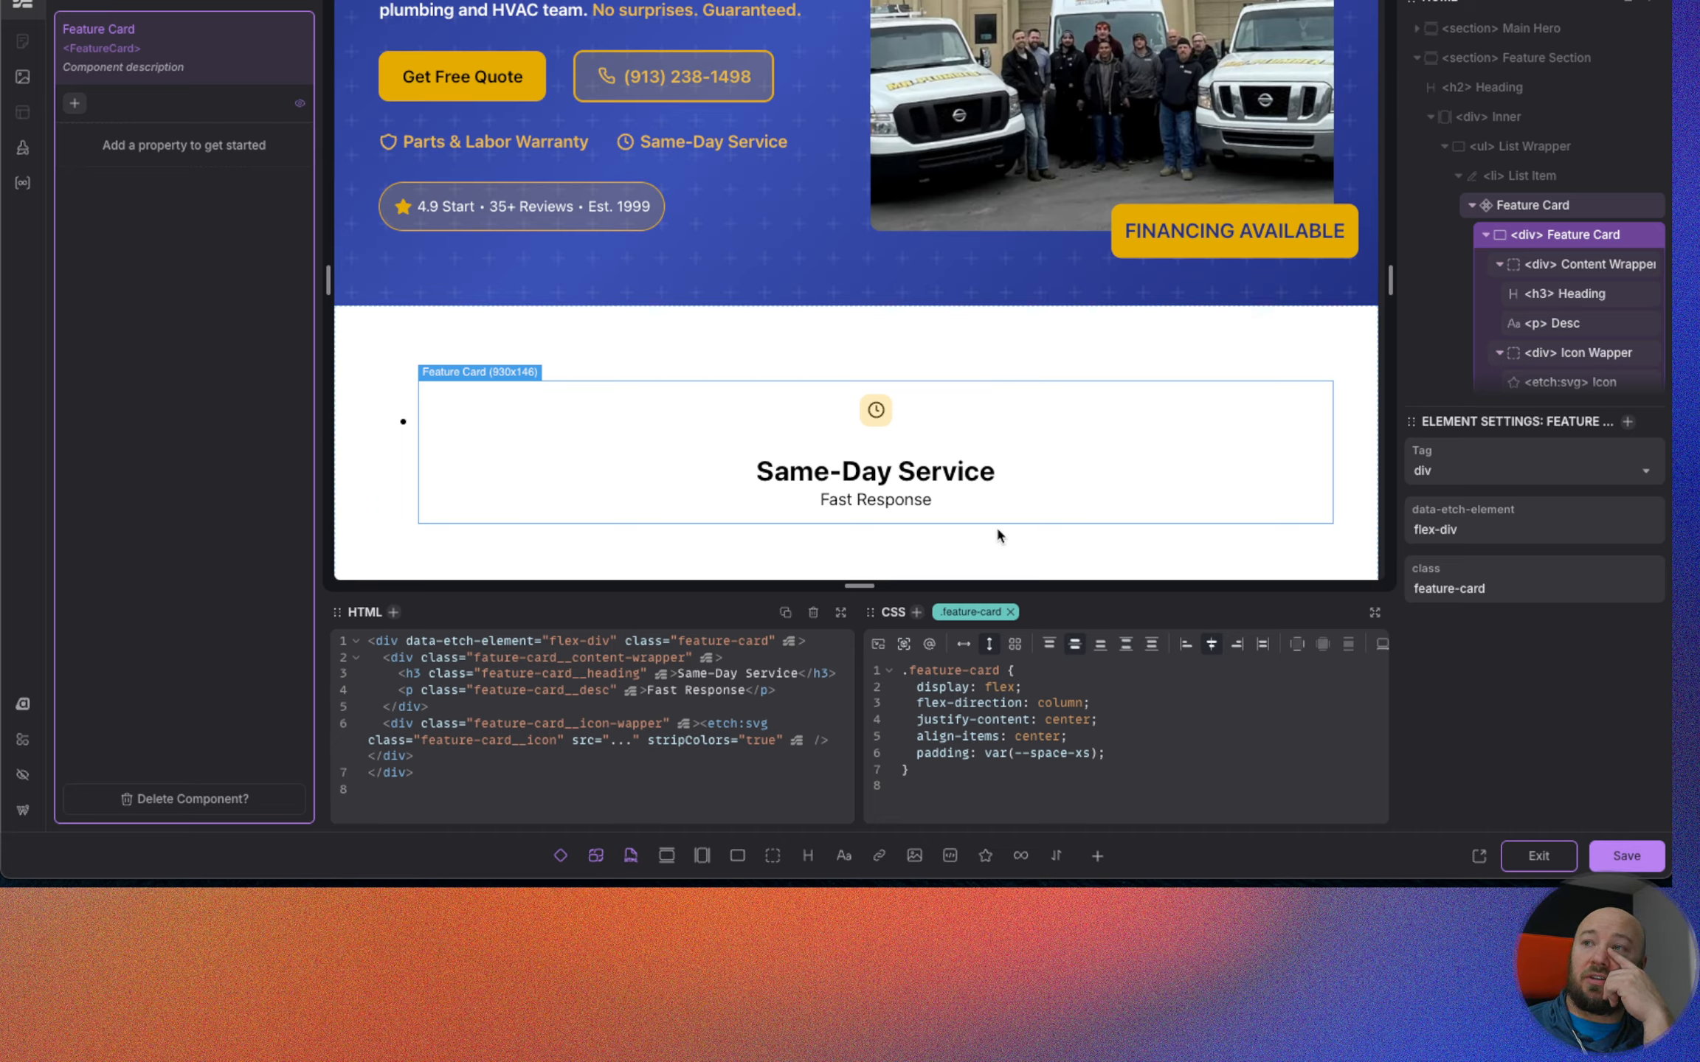
click(1627, 856)
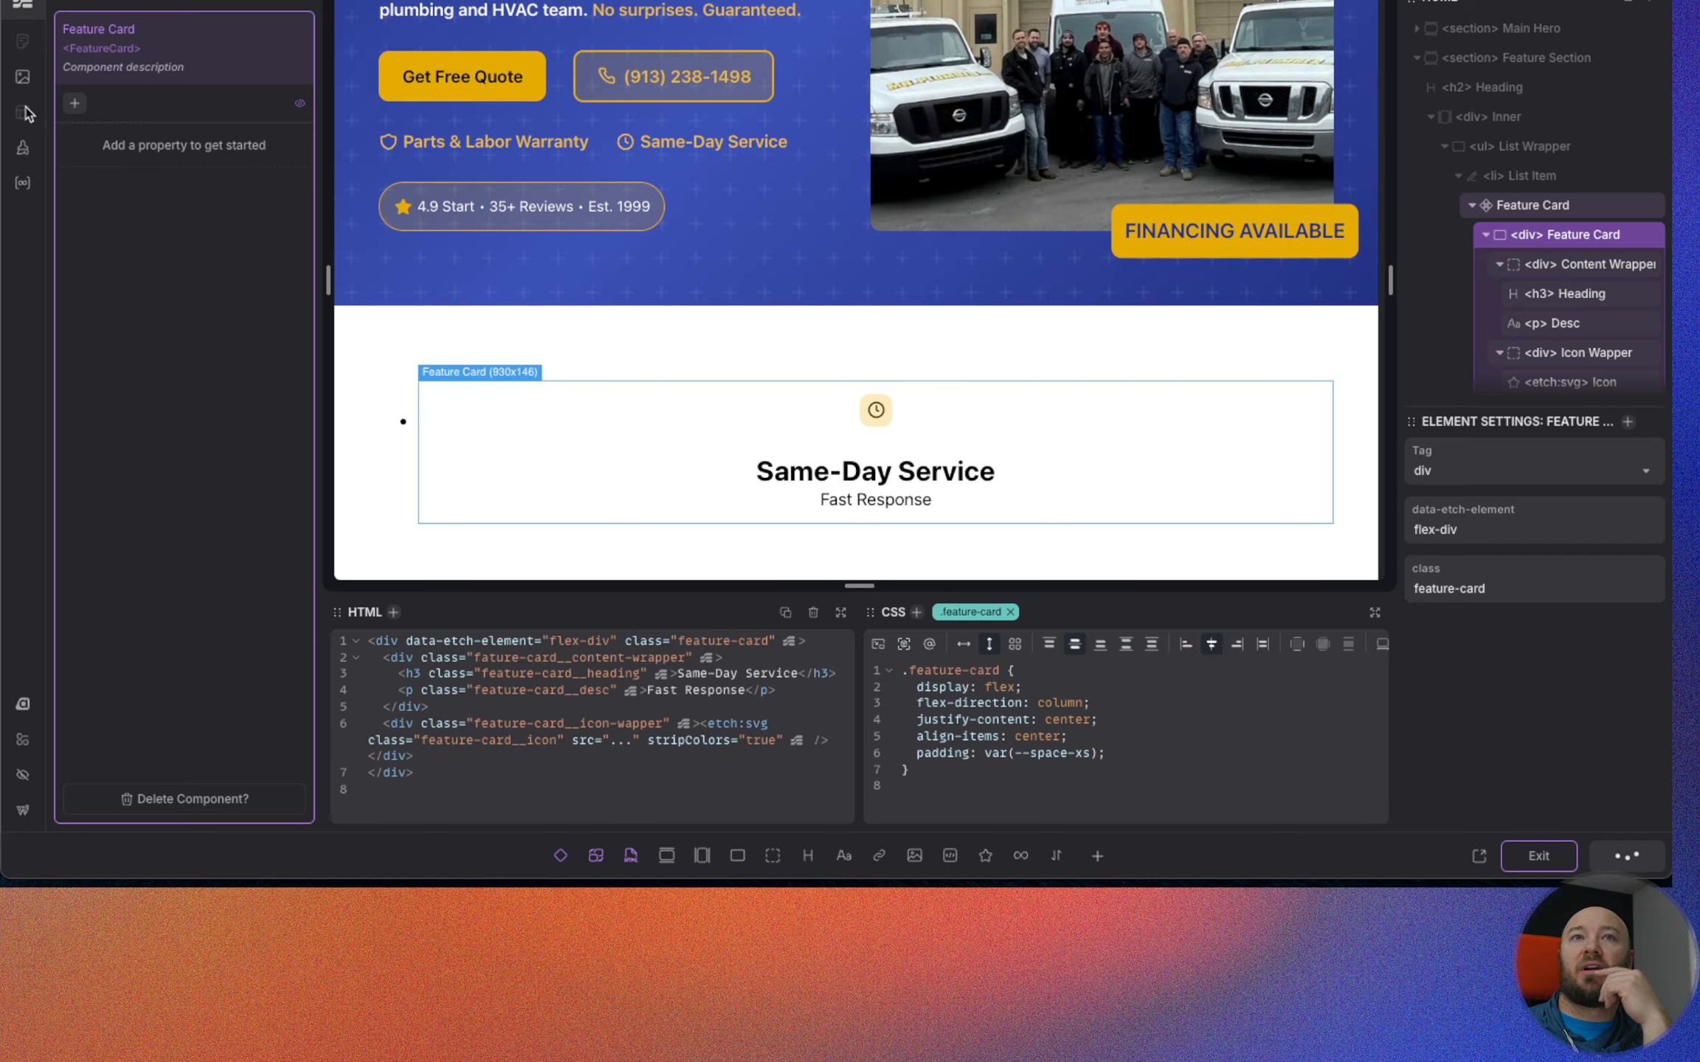
Add one Media property and two Text properties to the Feature Card component.
click(74, 106)
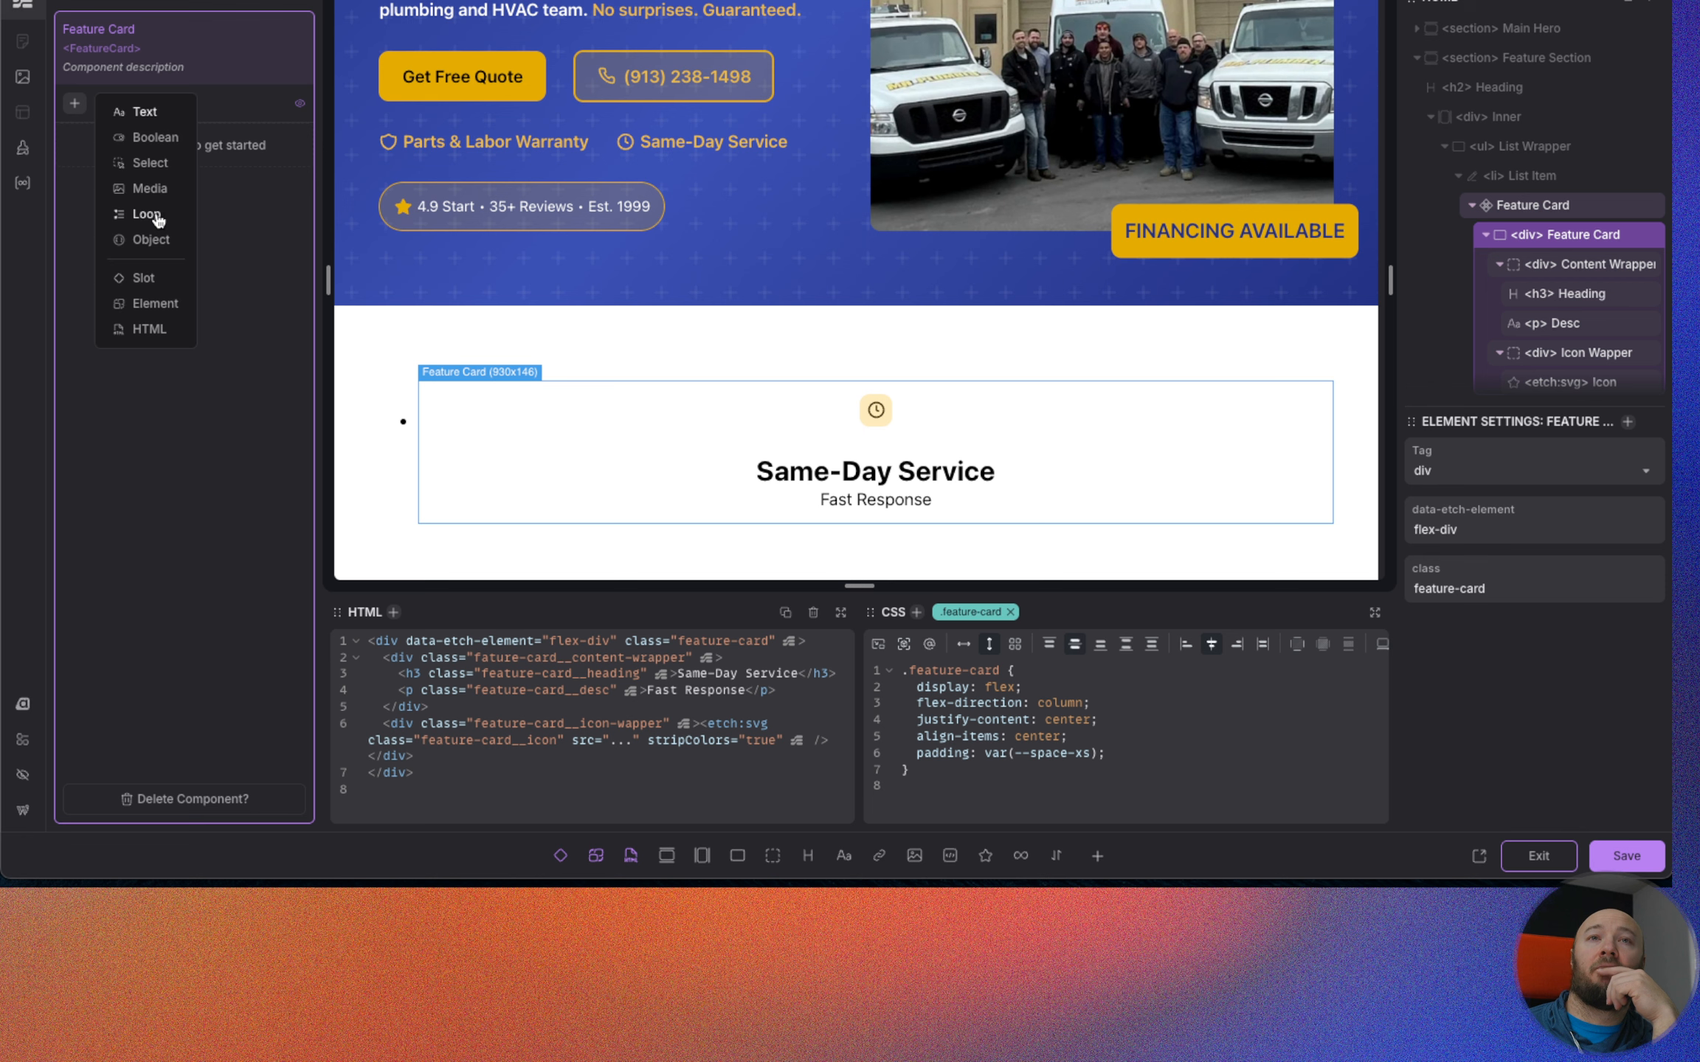
click(149, 189)
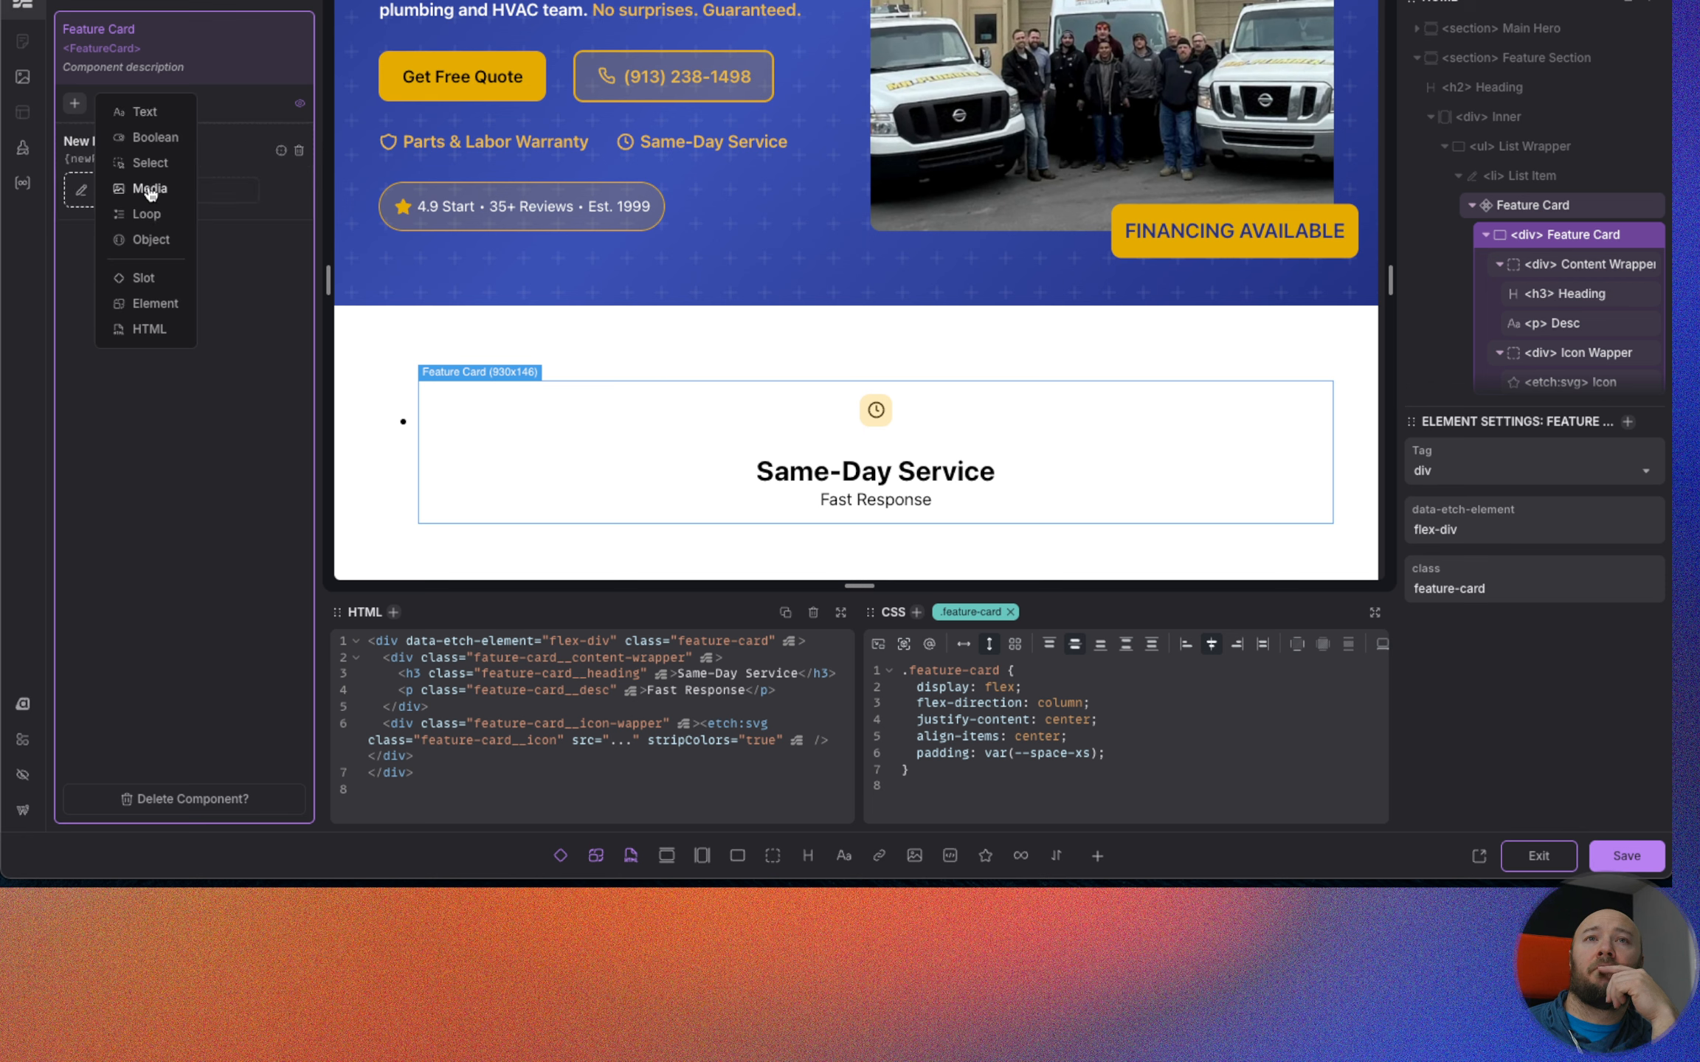
click(144, 112)
click(144, 114)
click(169, 520)
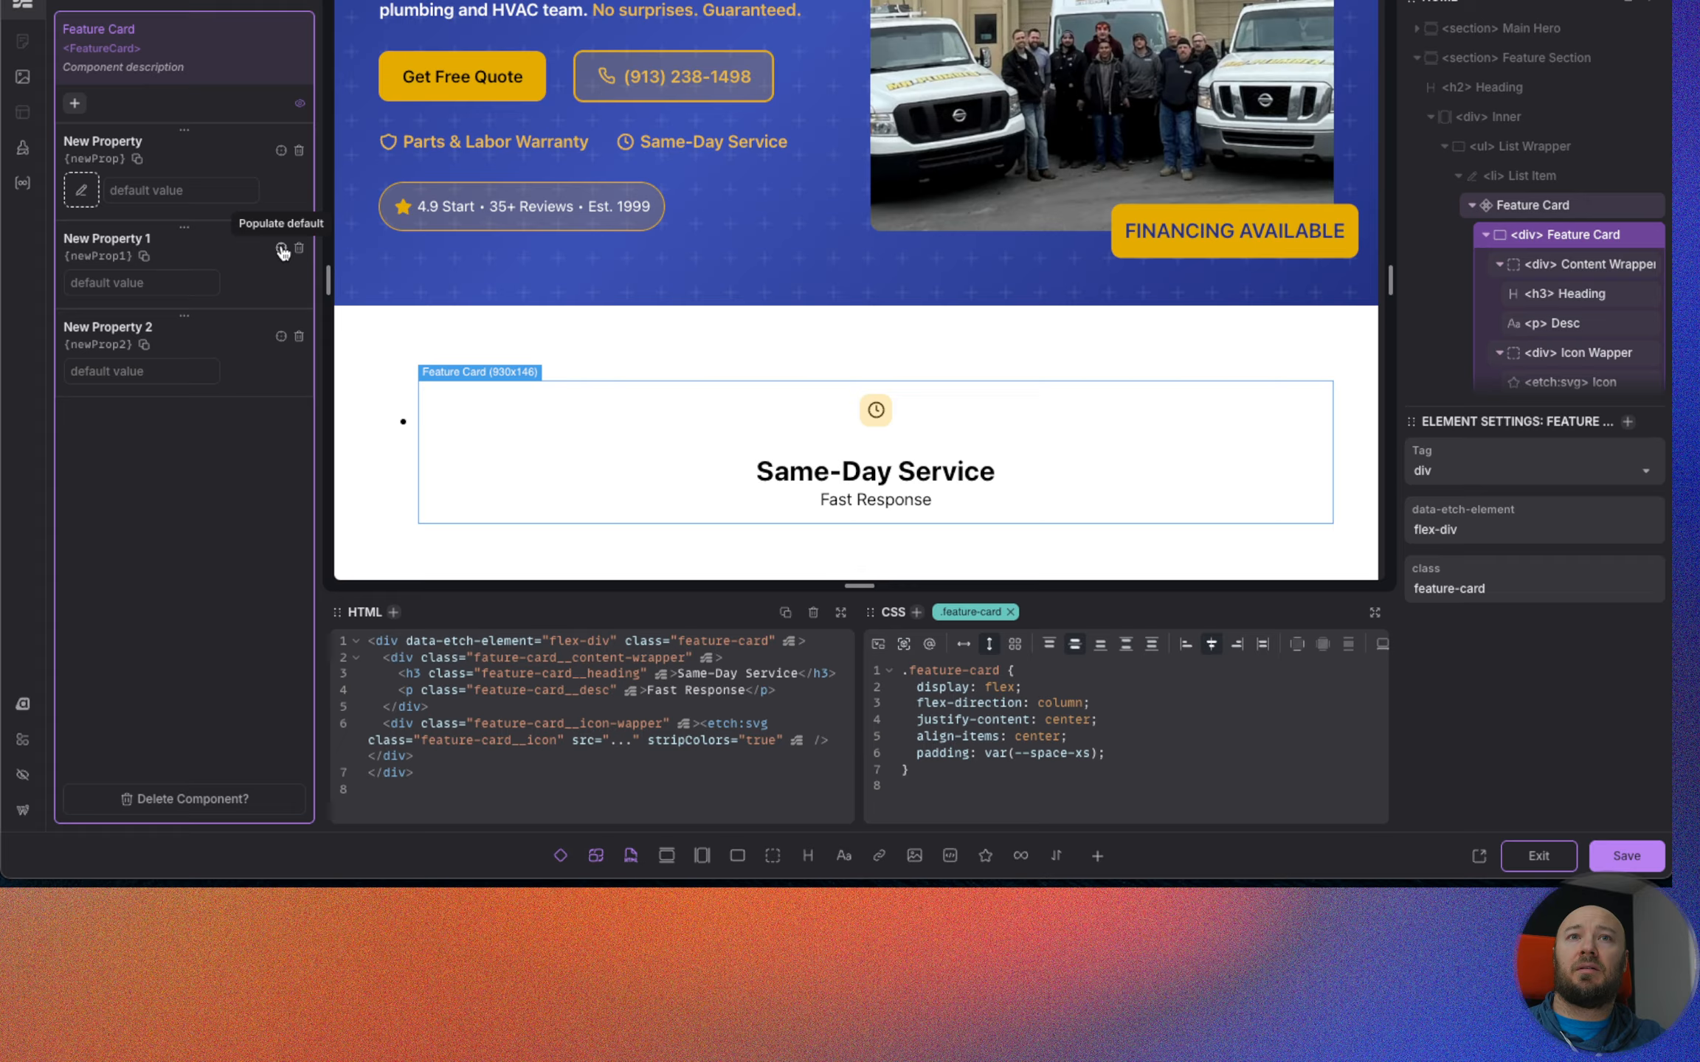
Rename the Feature Card's media property as Icon and its two text properties as Heading and Description.
double_click(88, 139)
text(Icon)
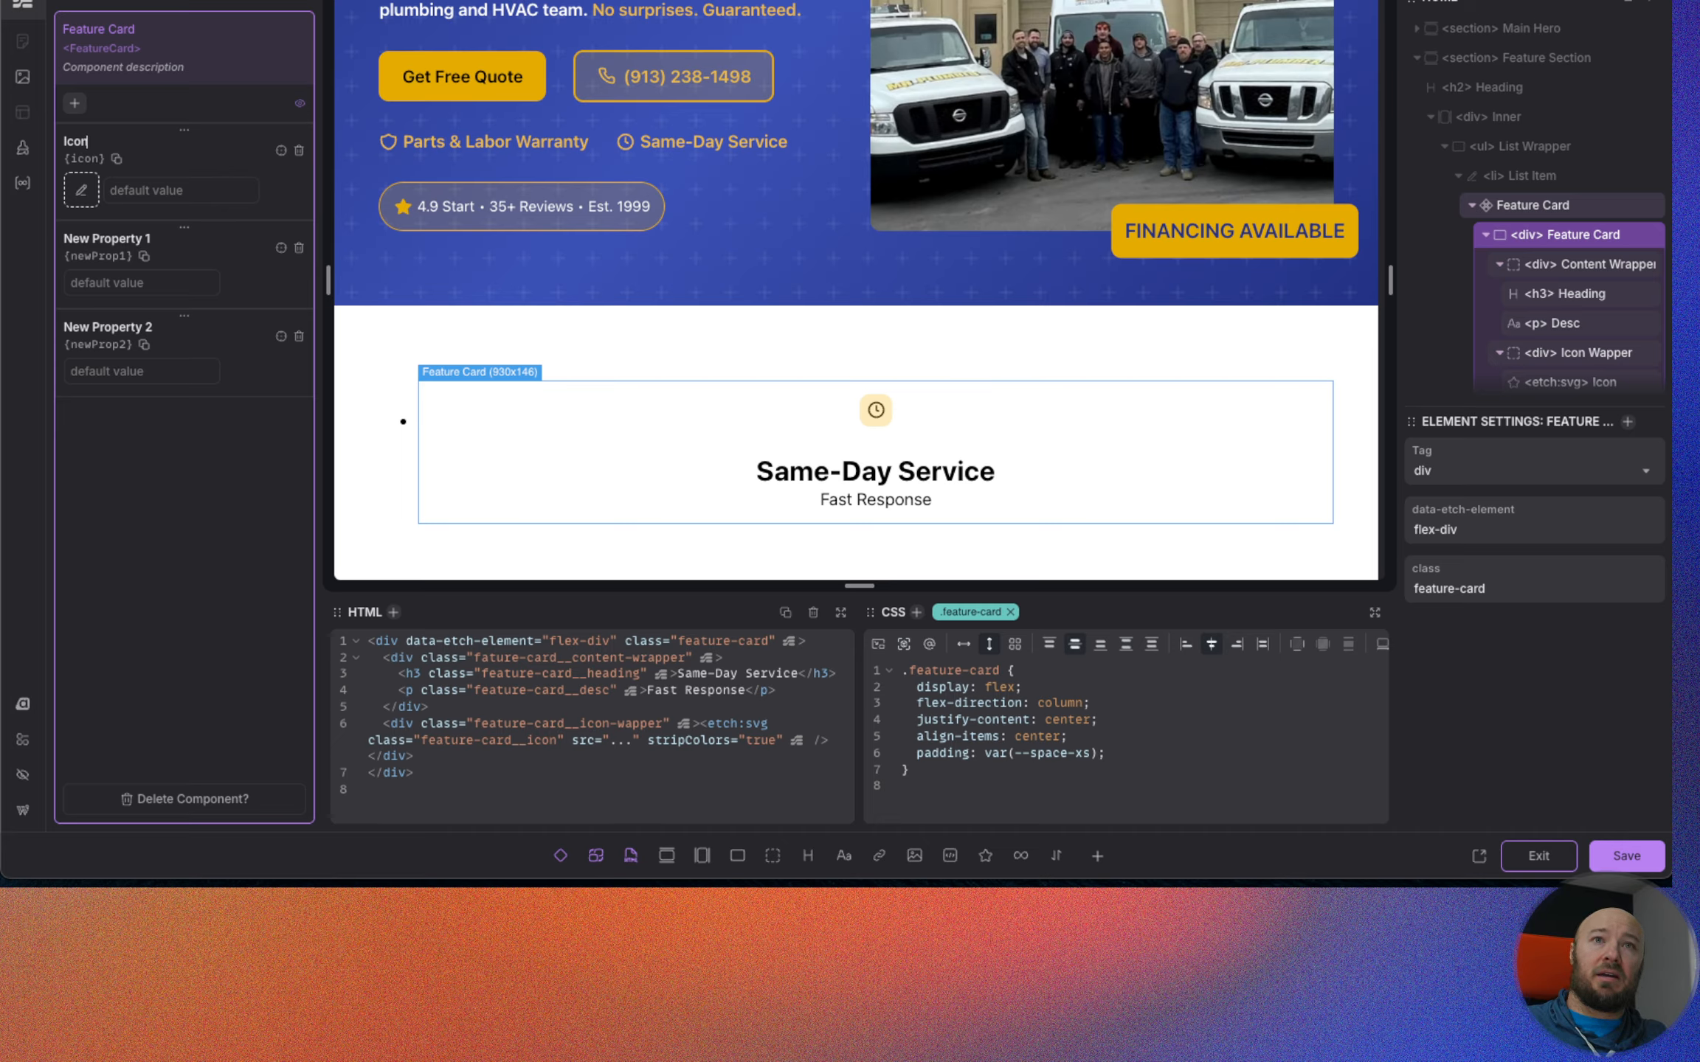
double_click(109, 237)
text(H)
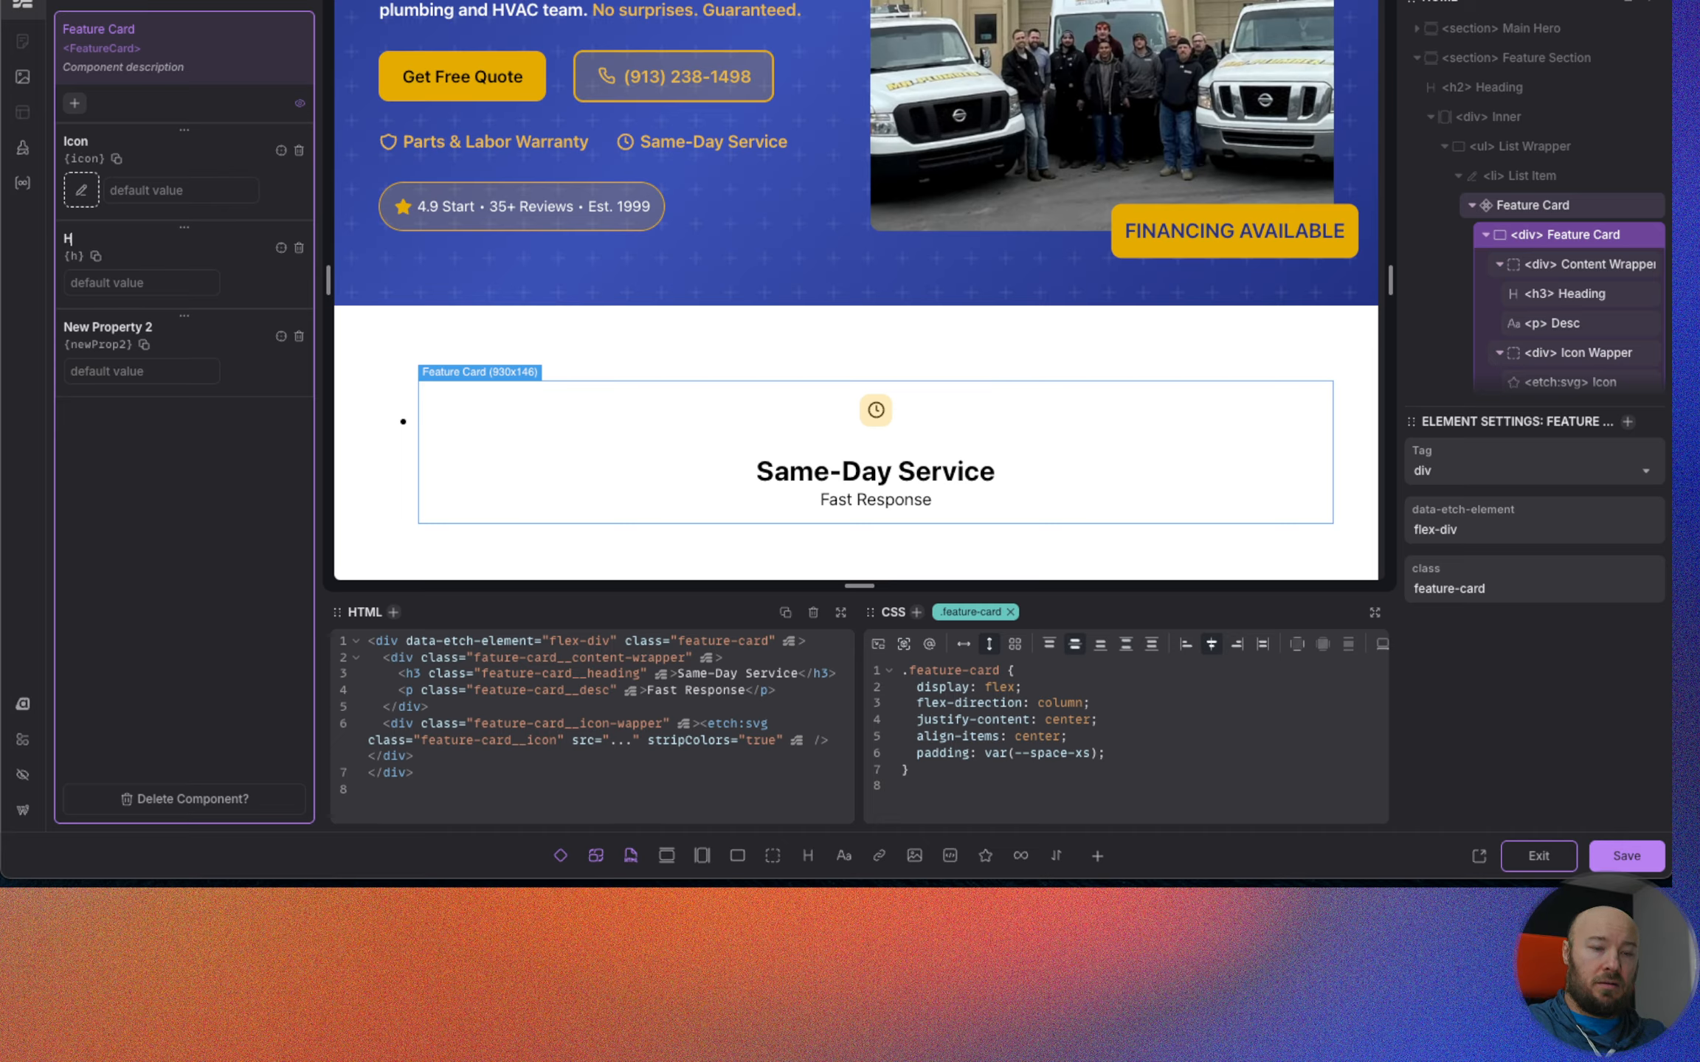
text(eading)
double_click(98, 327)
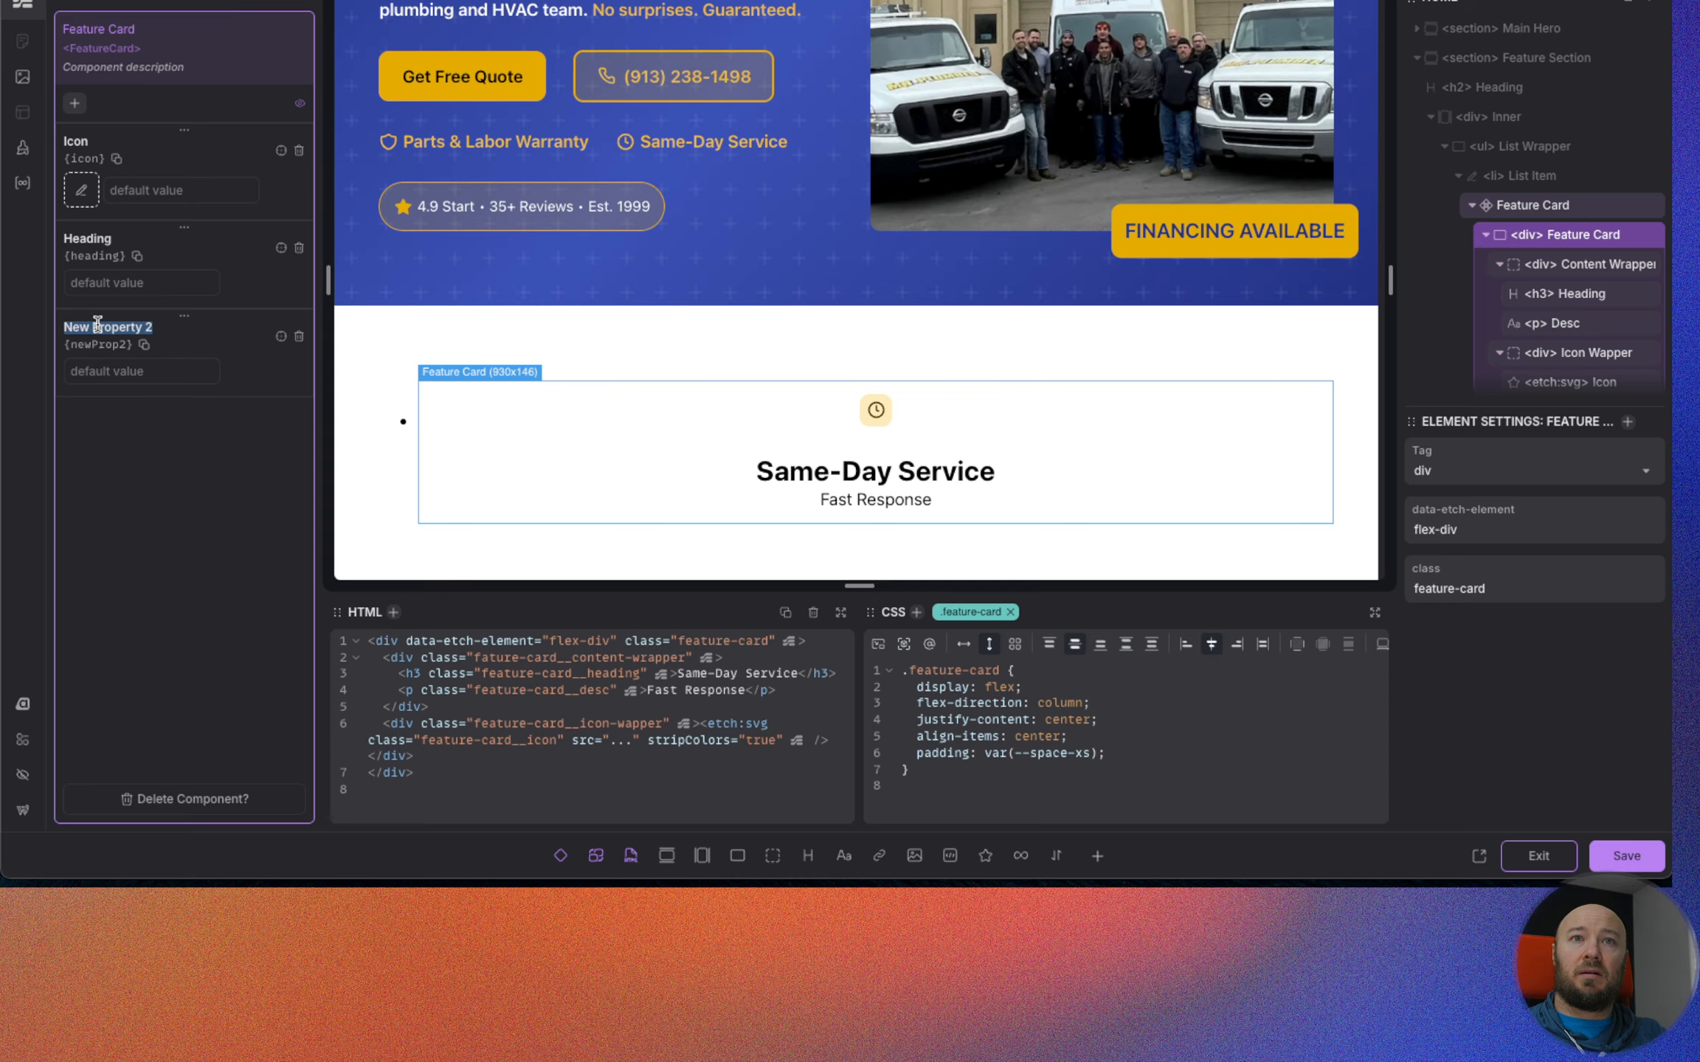
key(BackSpace)
text(Desc)
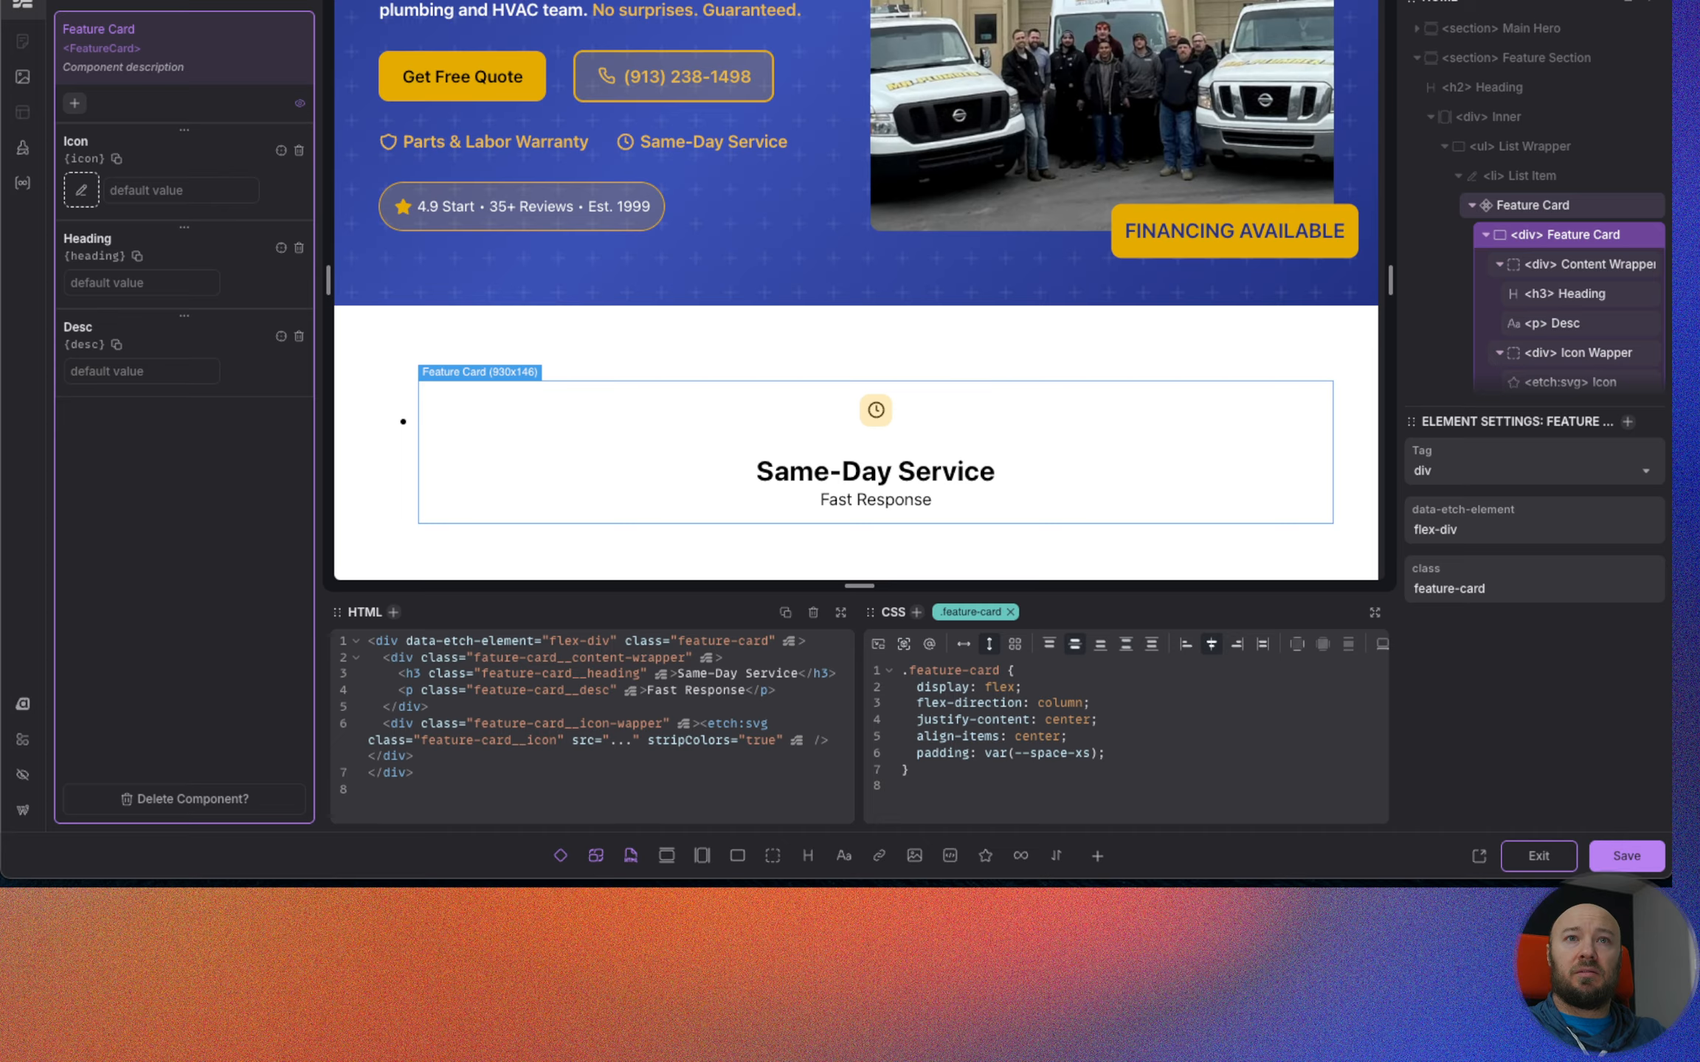
text(ription)
key(Return)
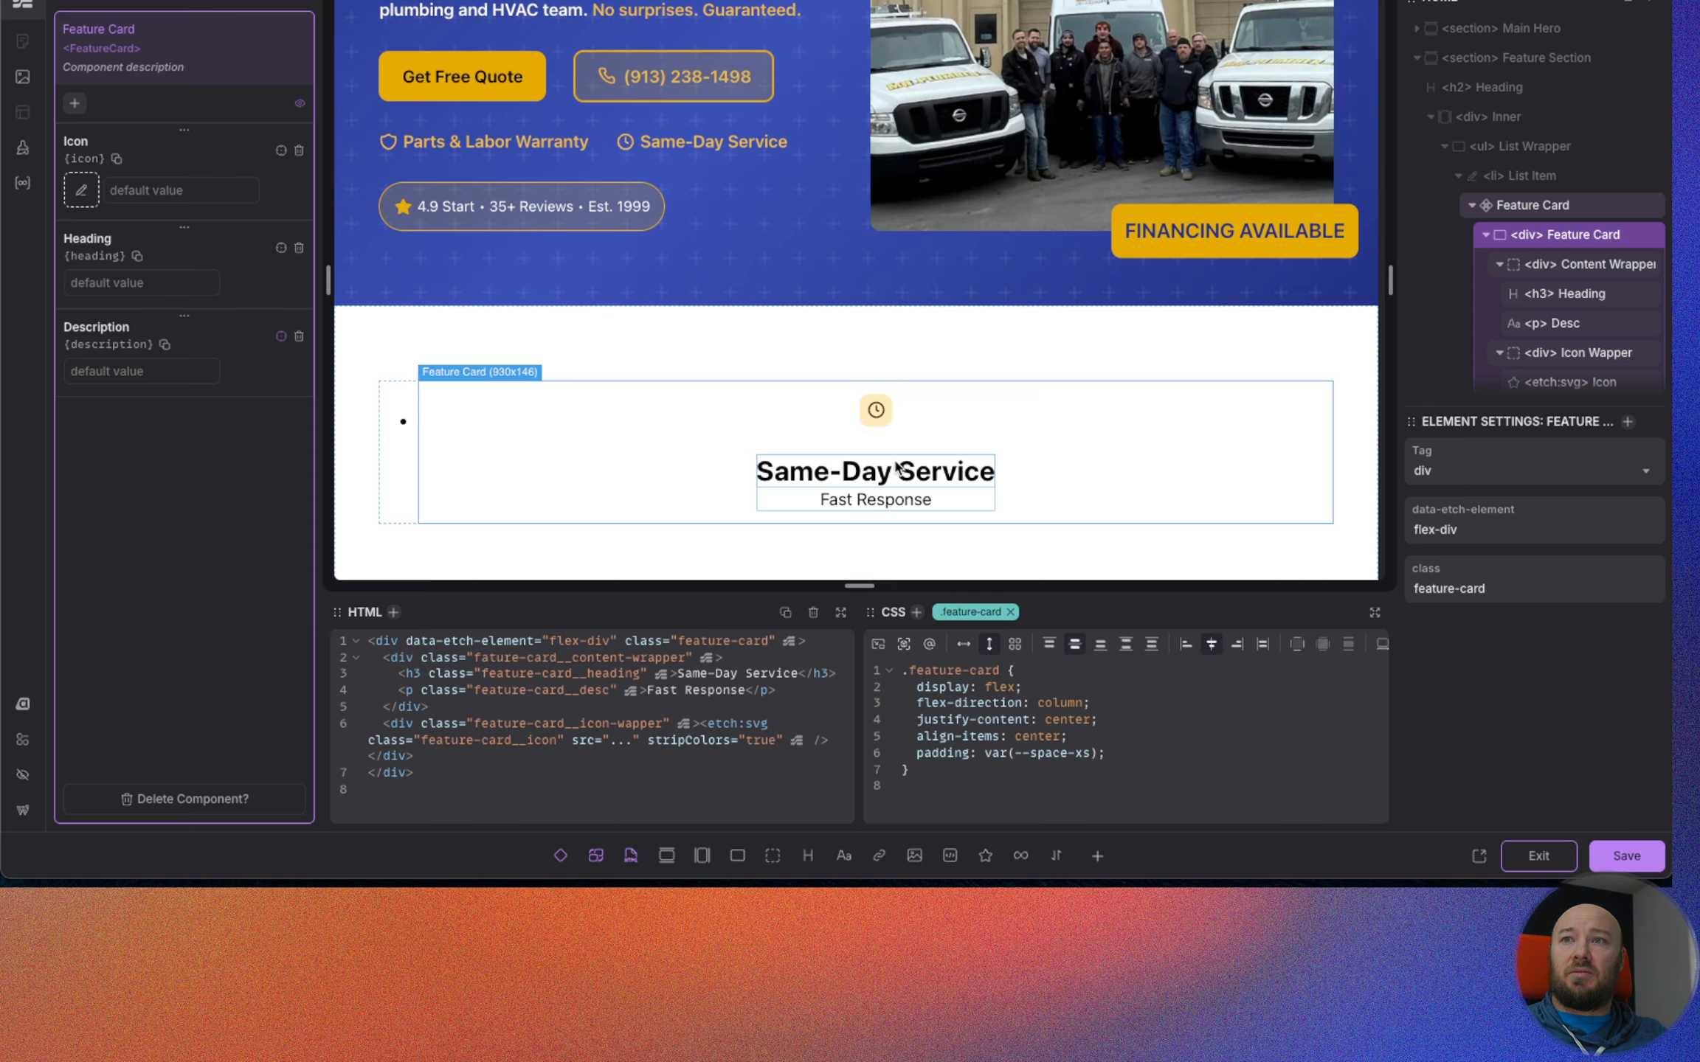
Link the Description property to the "Fast Response" text and the Heading property to the "Same-Day Service" heading, populating their defaults.
click(889, 502)
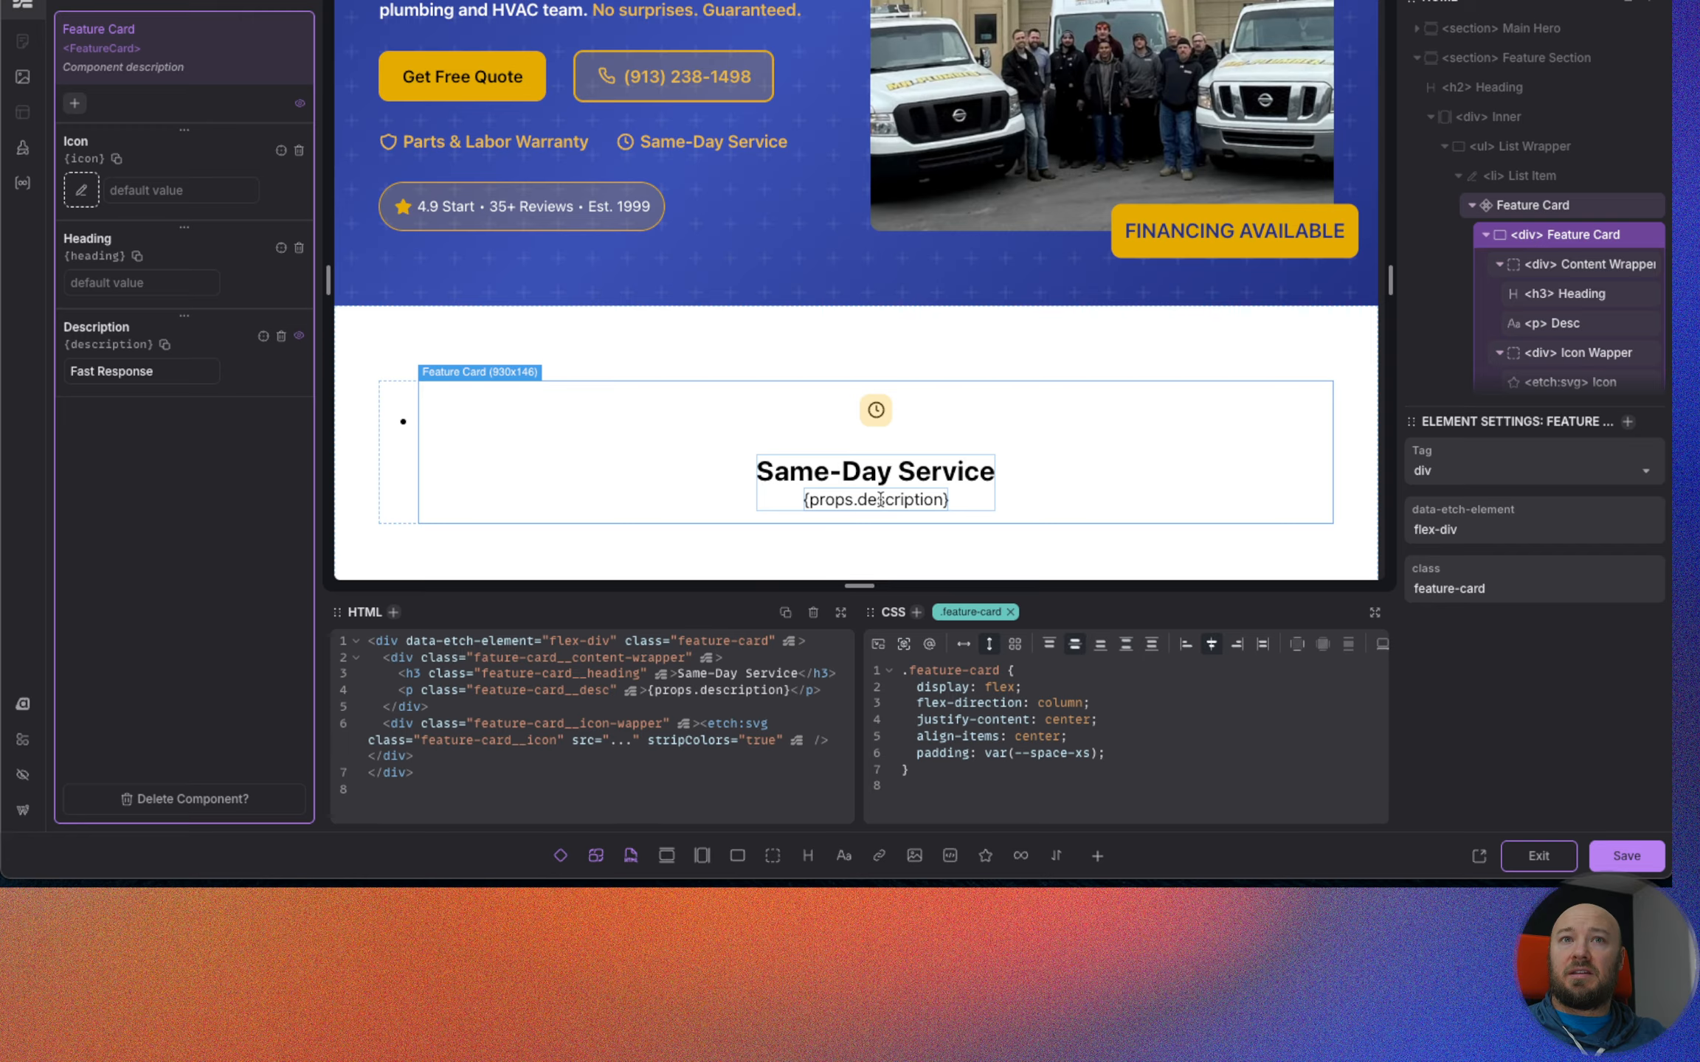
click(281, 249)
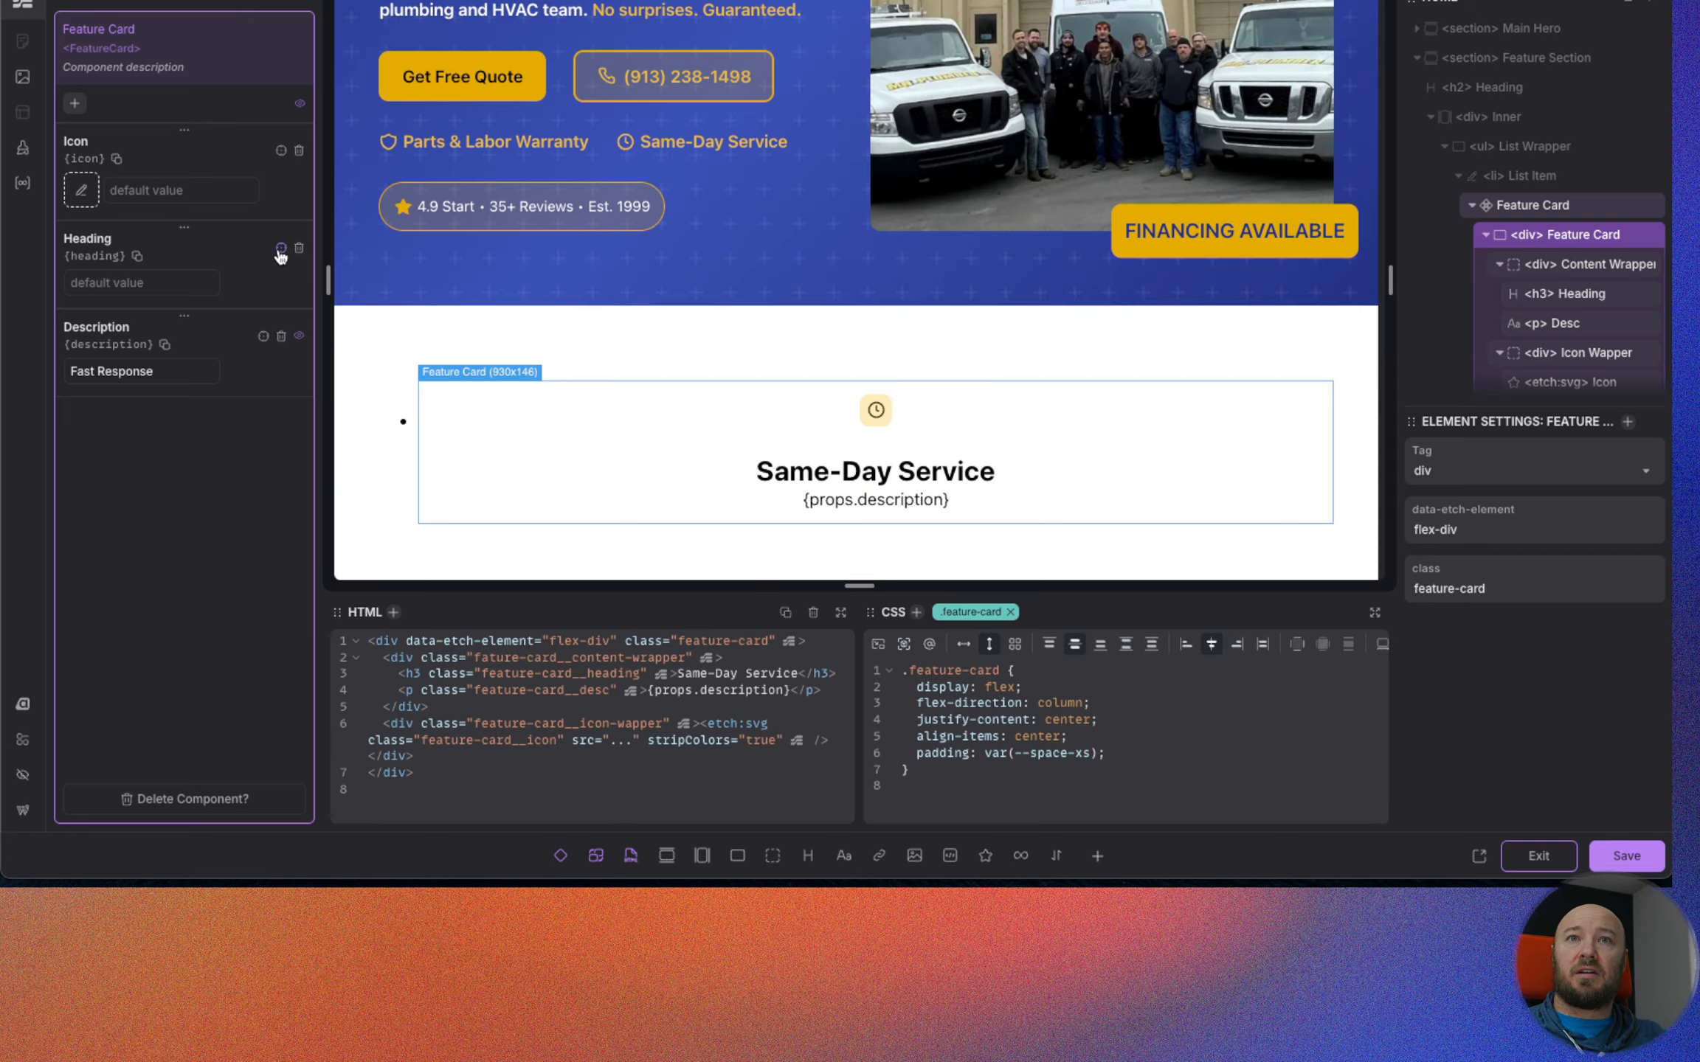
click(896, 468)
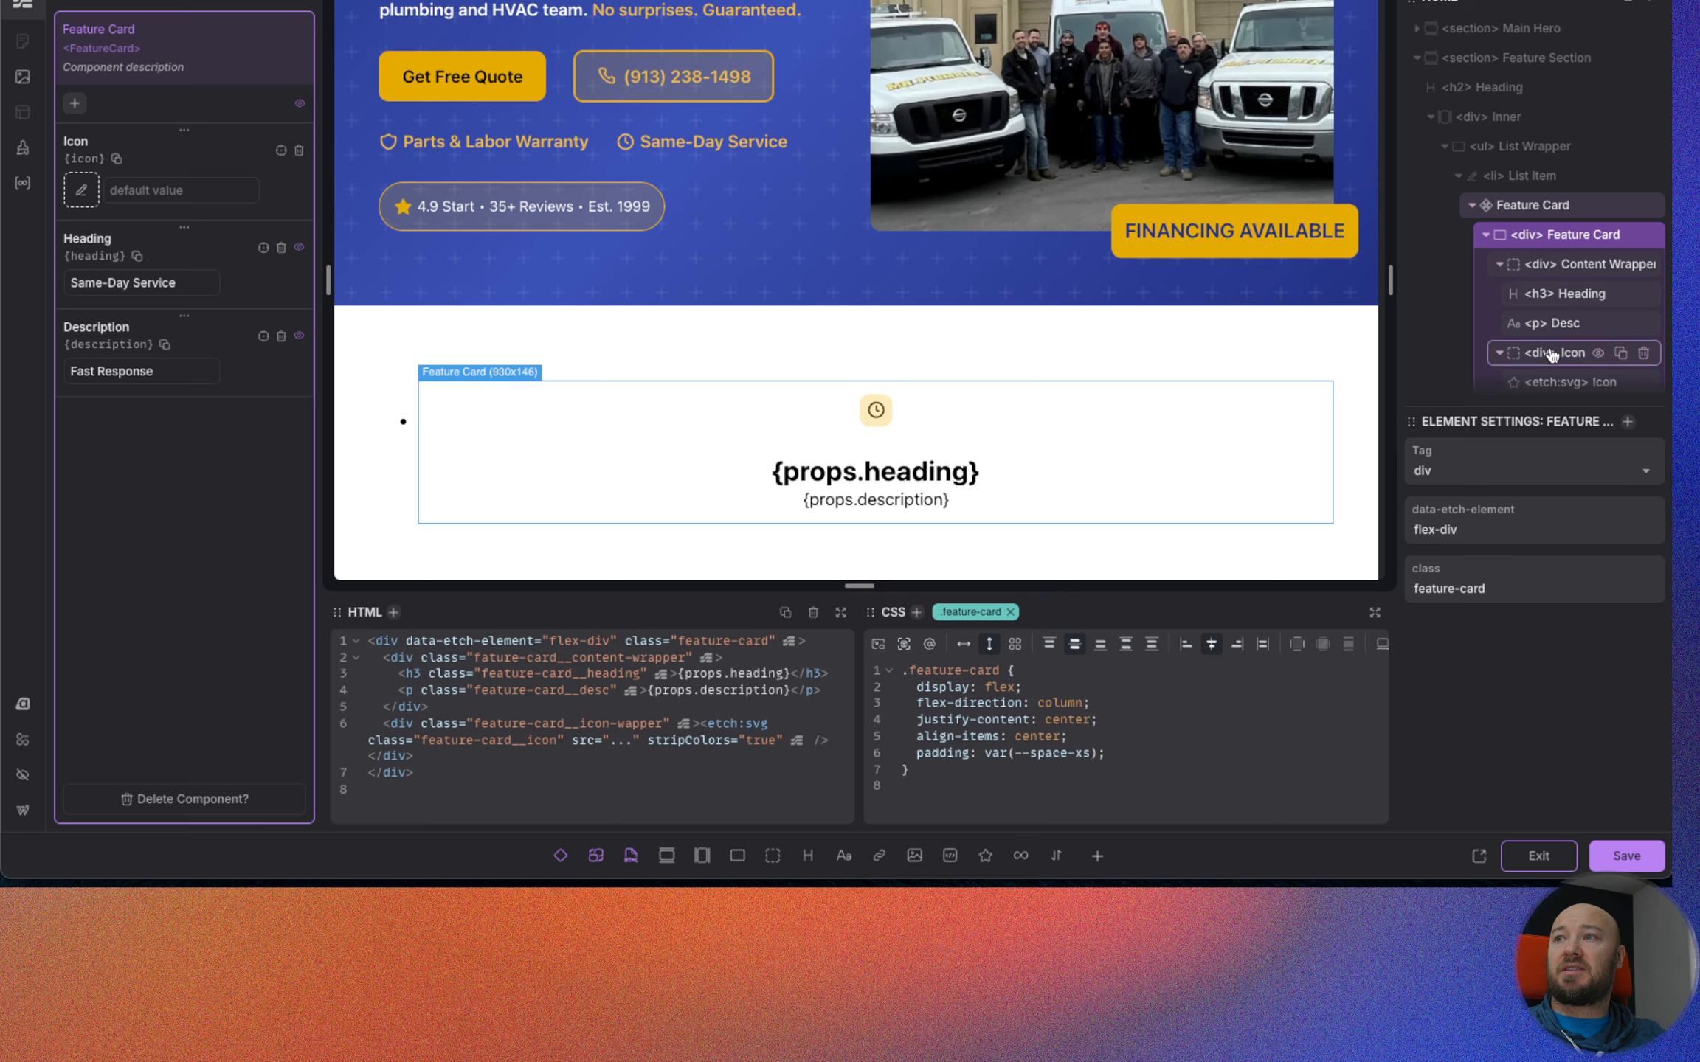
Bind the card Icon's src to {props.icon}, save the component and exit component editing.
scroll(1561, 281, down, 1)
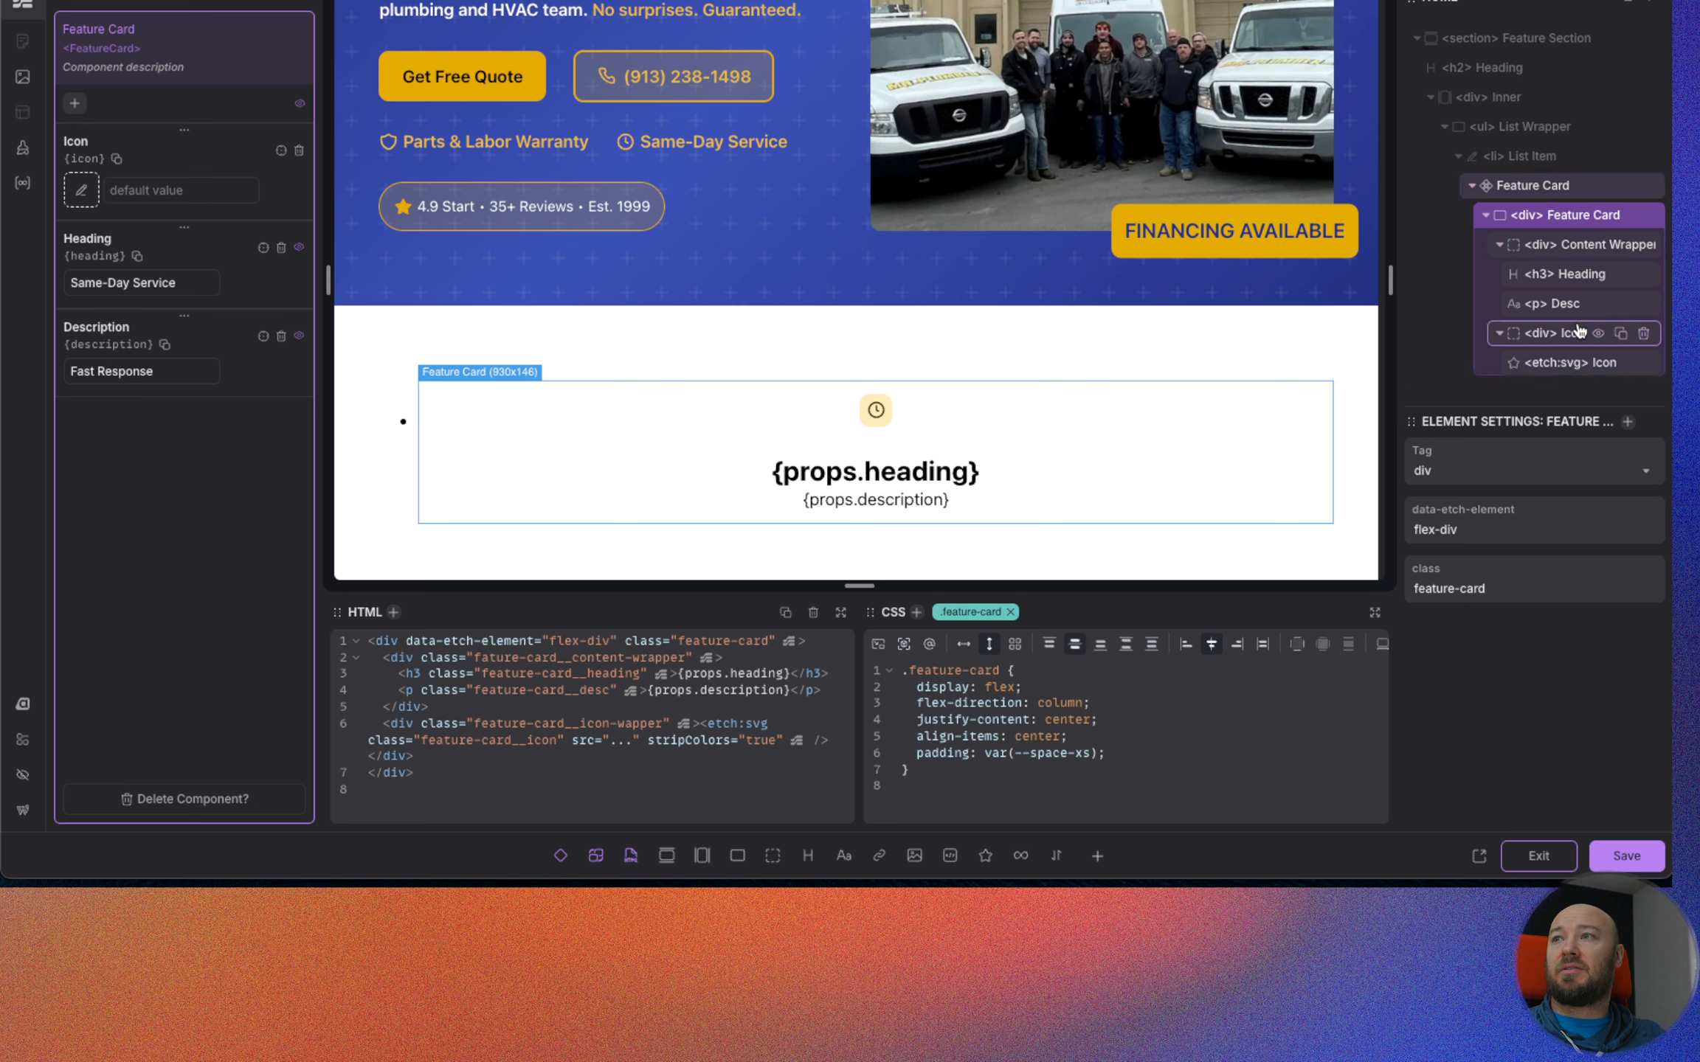
click(1560, 357)
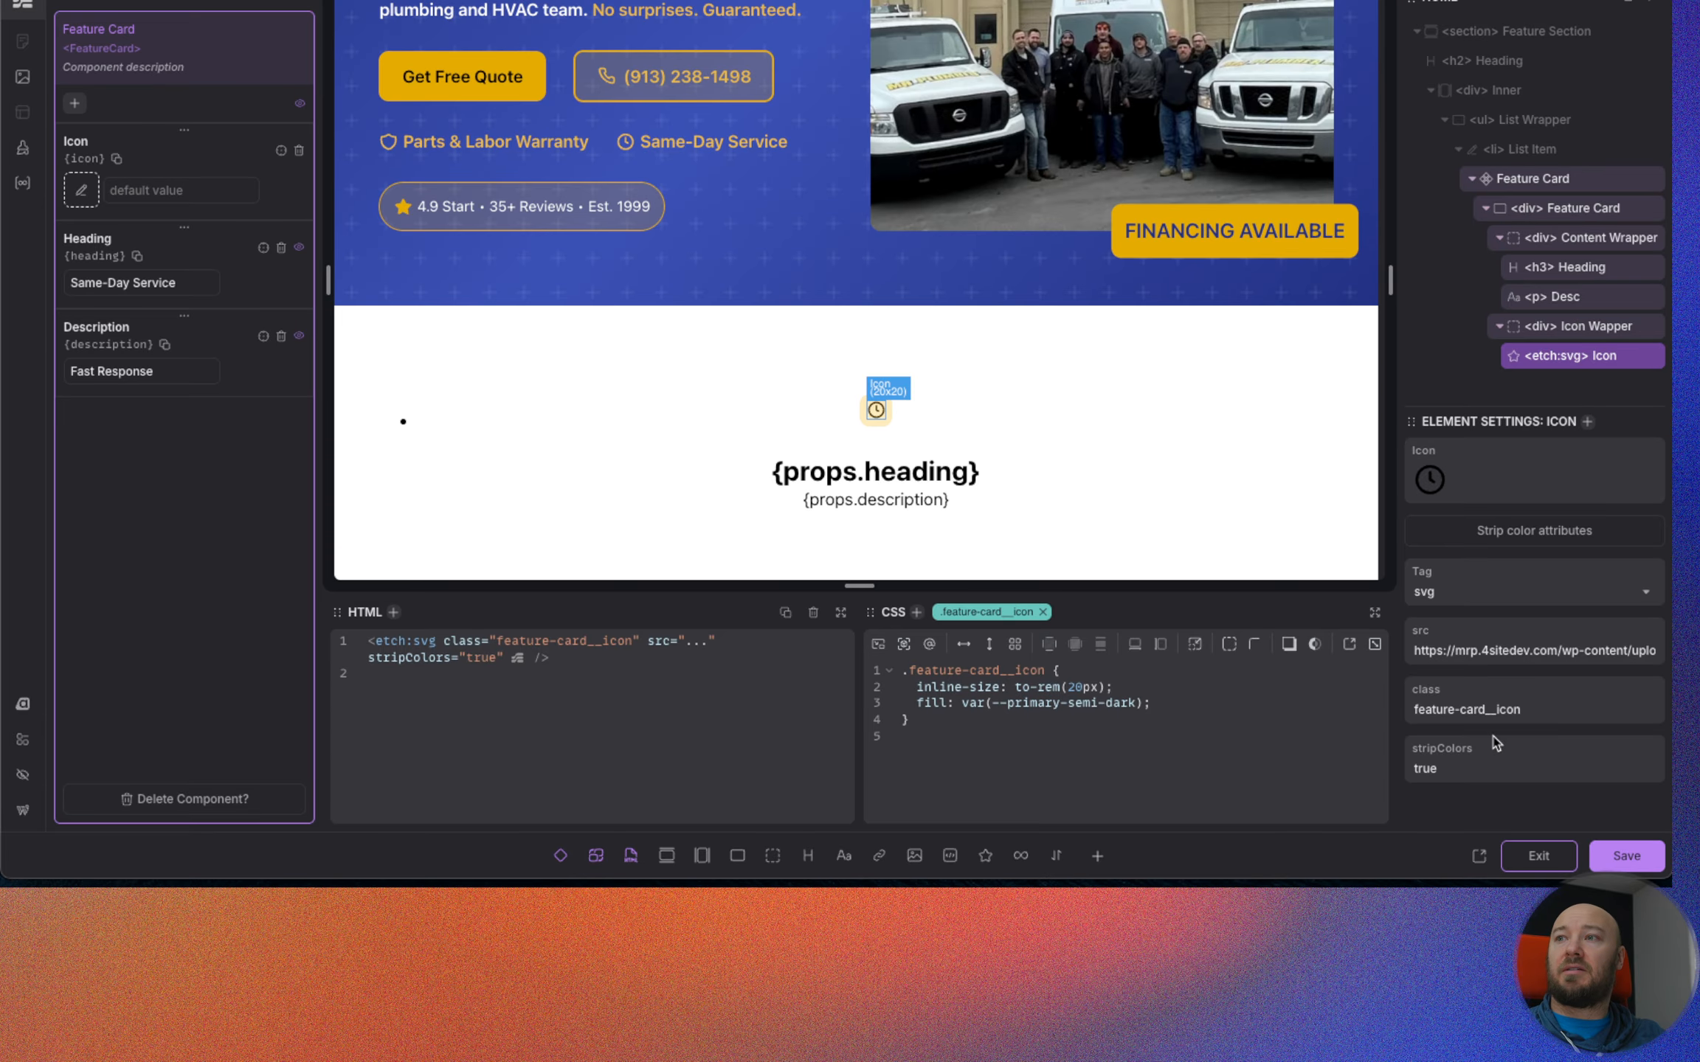
triple_click(1451, 651)
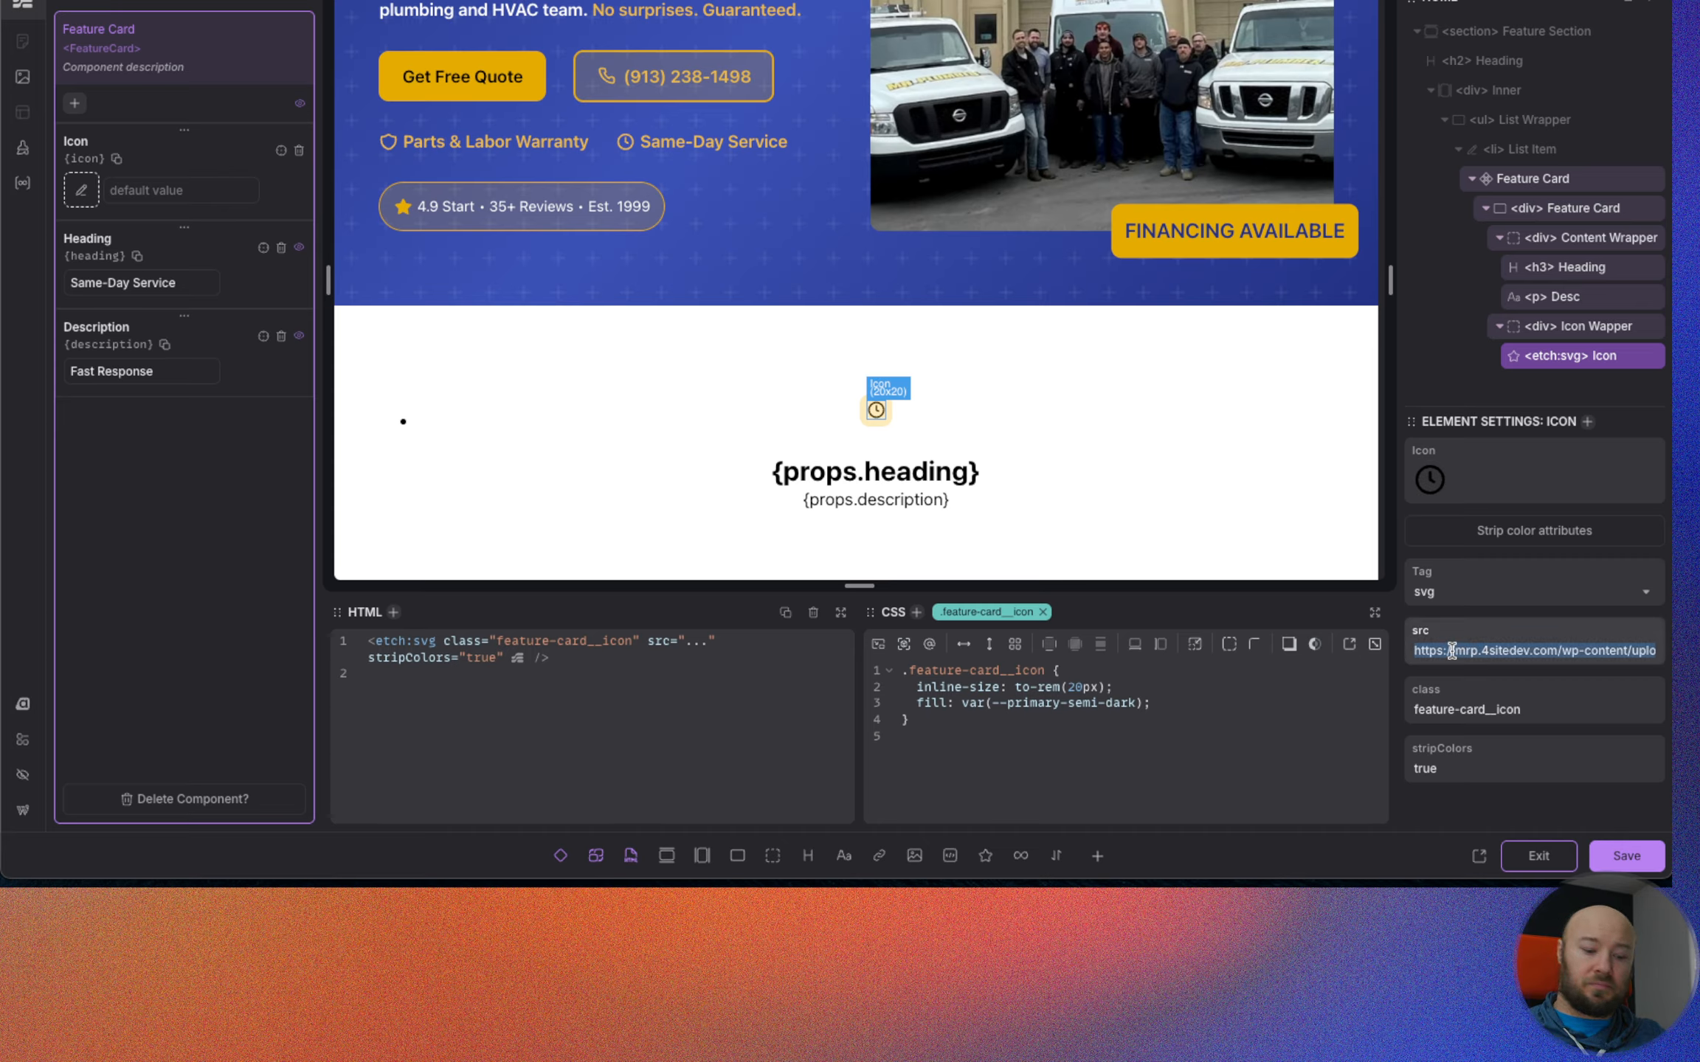
text({})
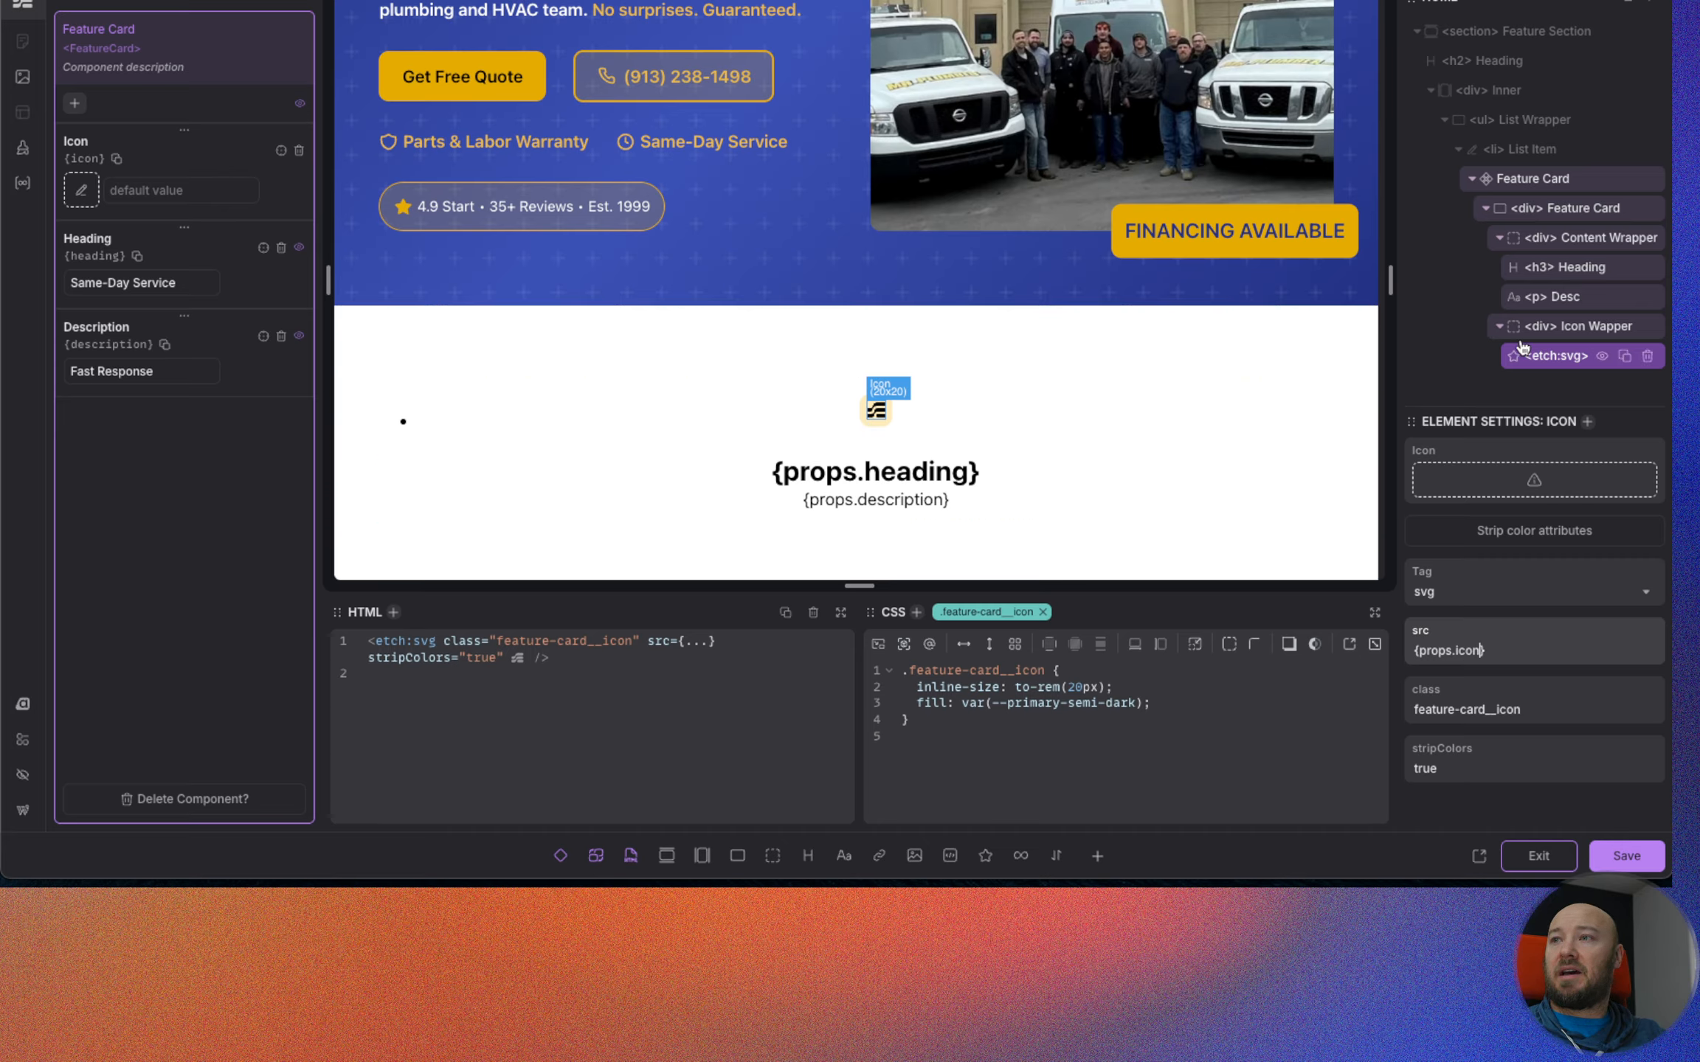
click(1621, 858)
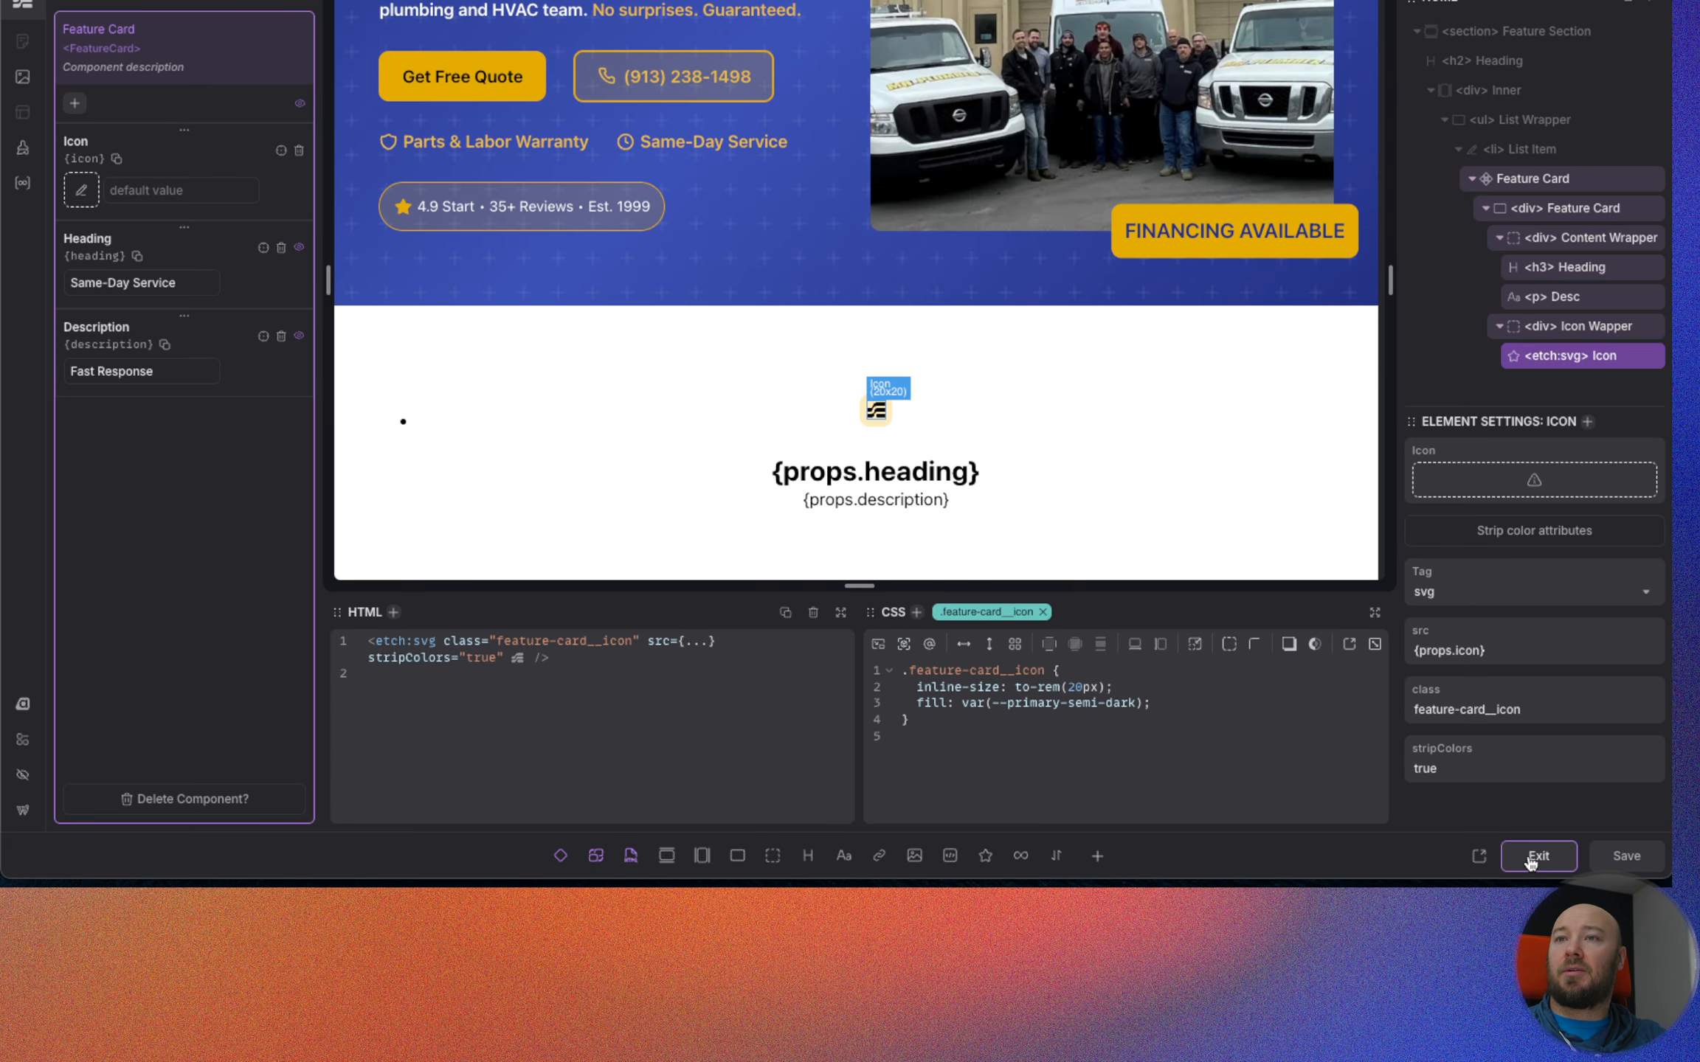
click(1532, 861)
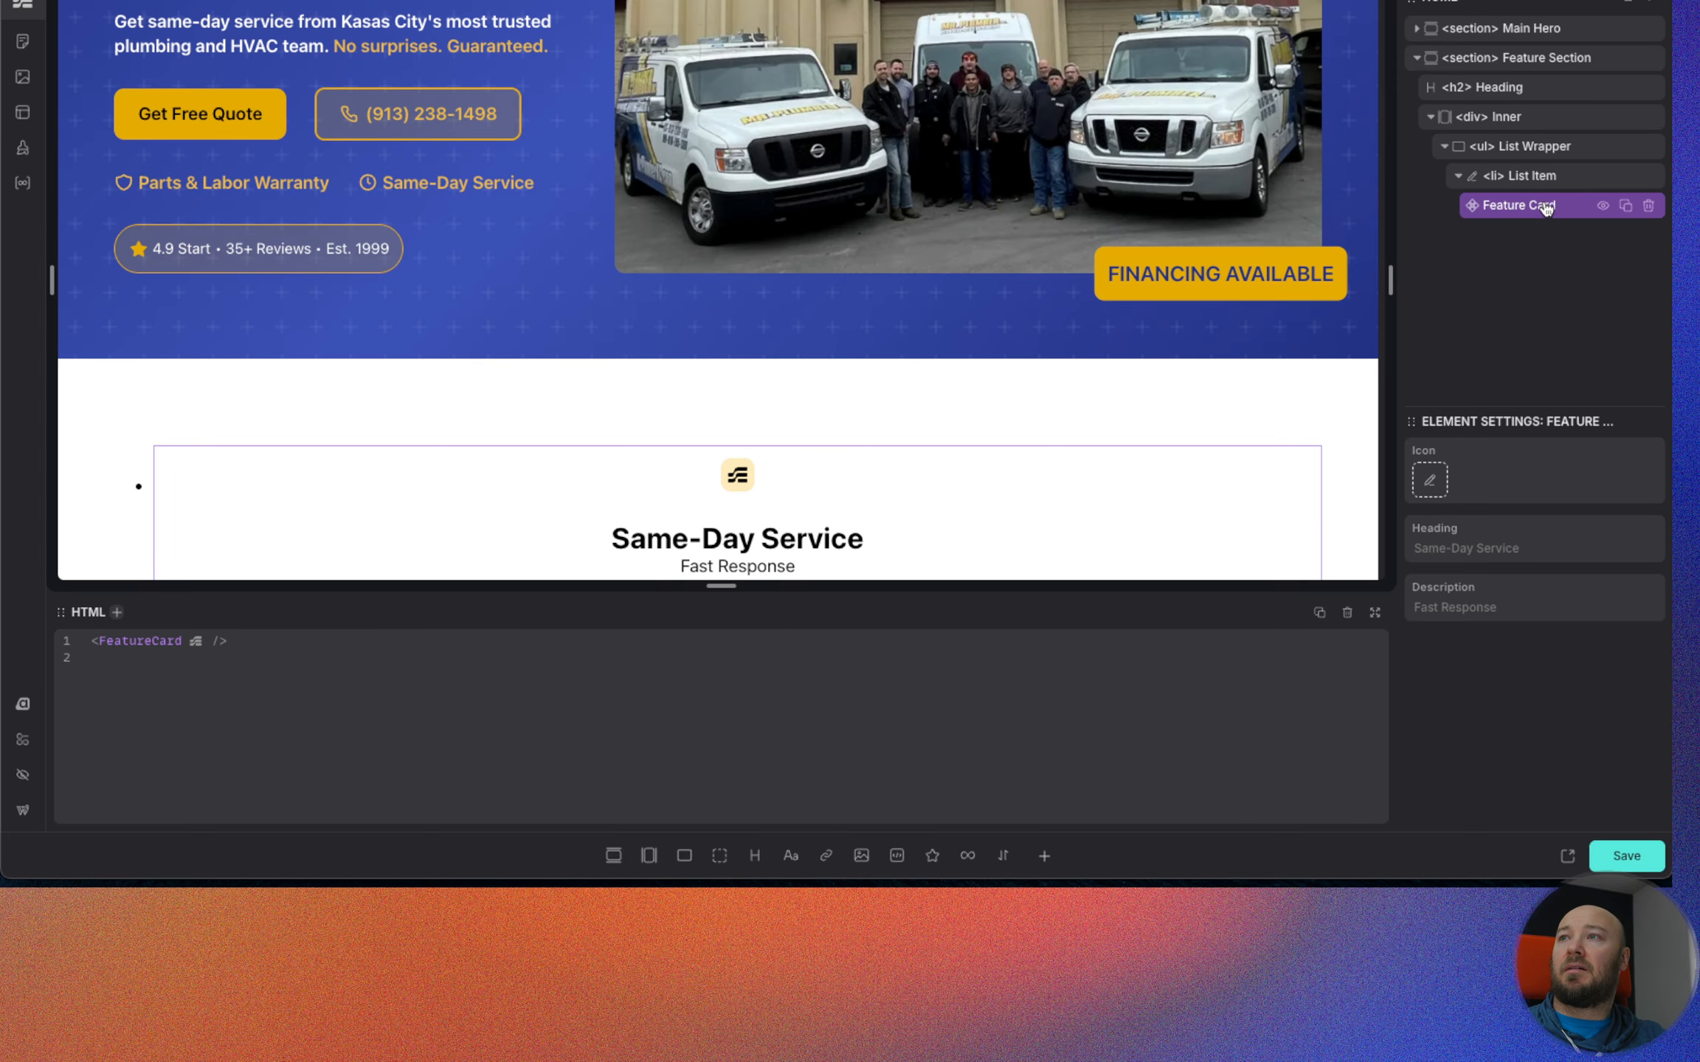
Set the Feature Card instance's Icon to clock.svg from the media library.
click(1431, 480)
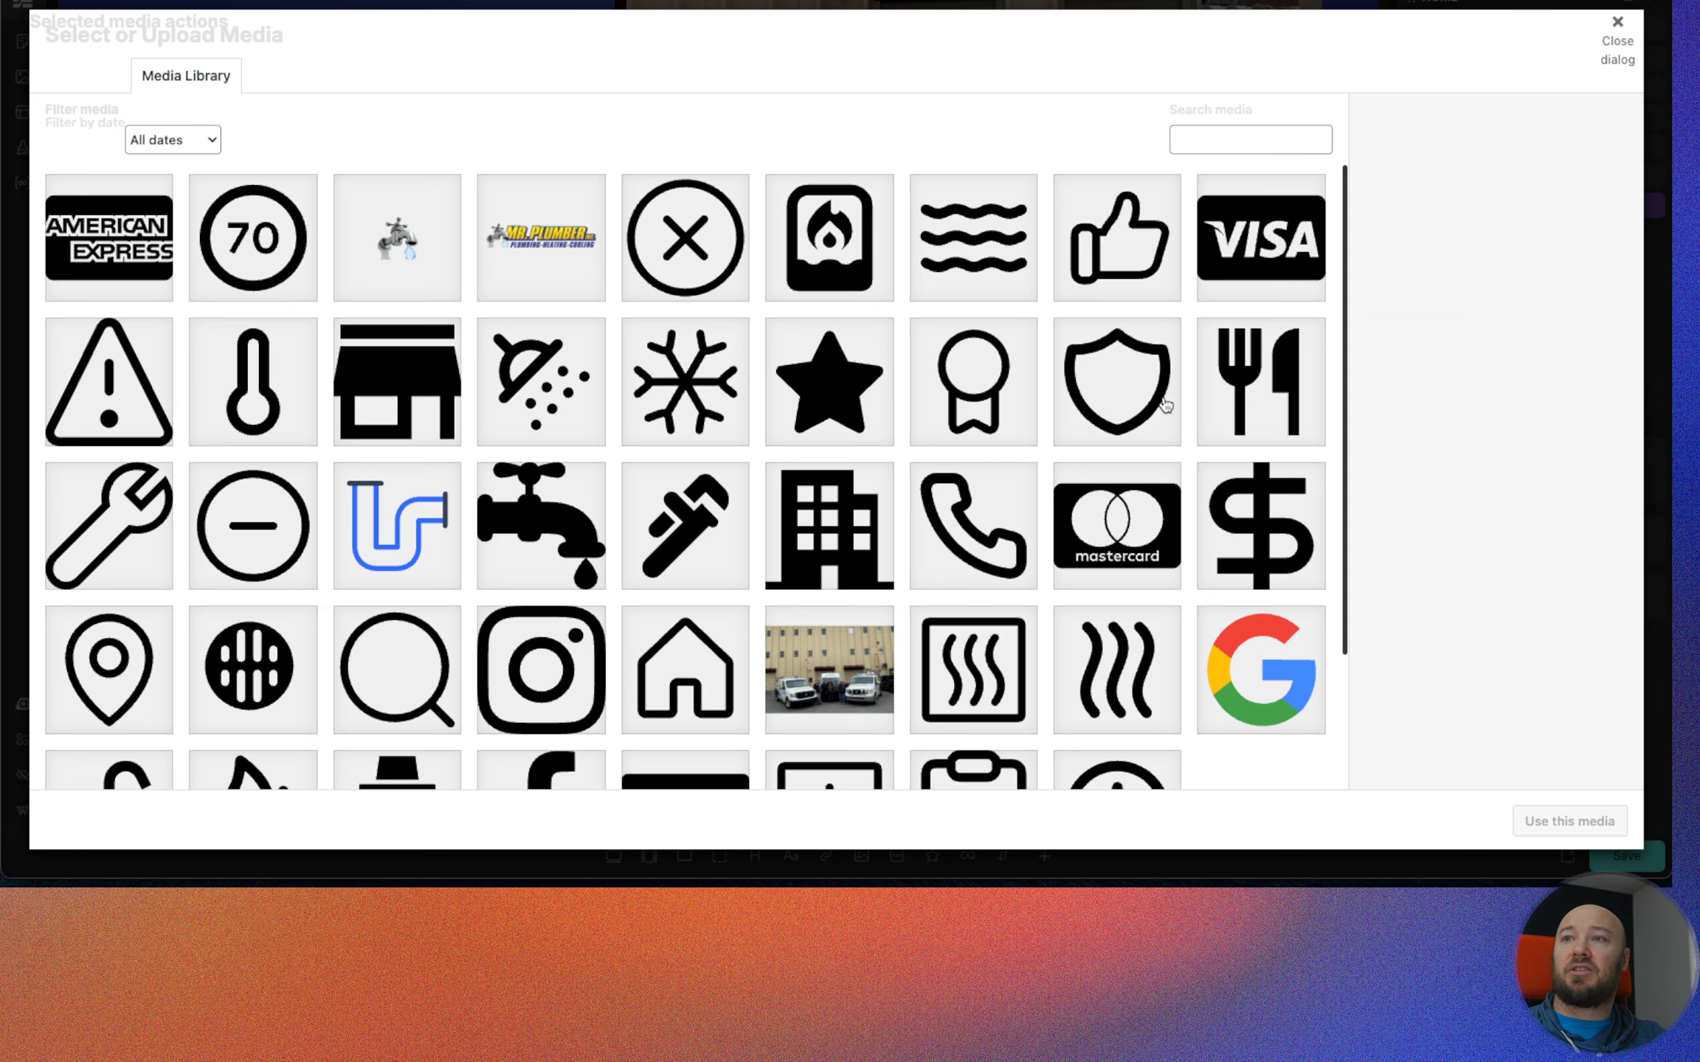
scroll(1237, 599, down, 5)
click(1151, 629)
click(1560, 825)
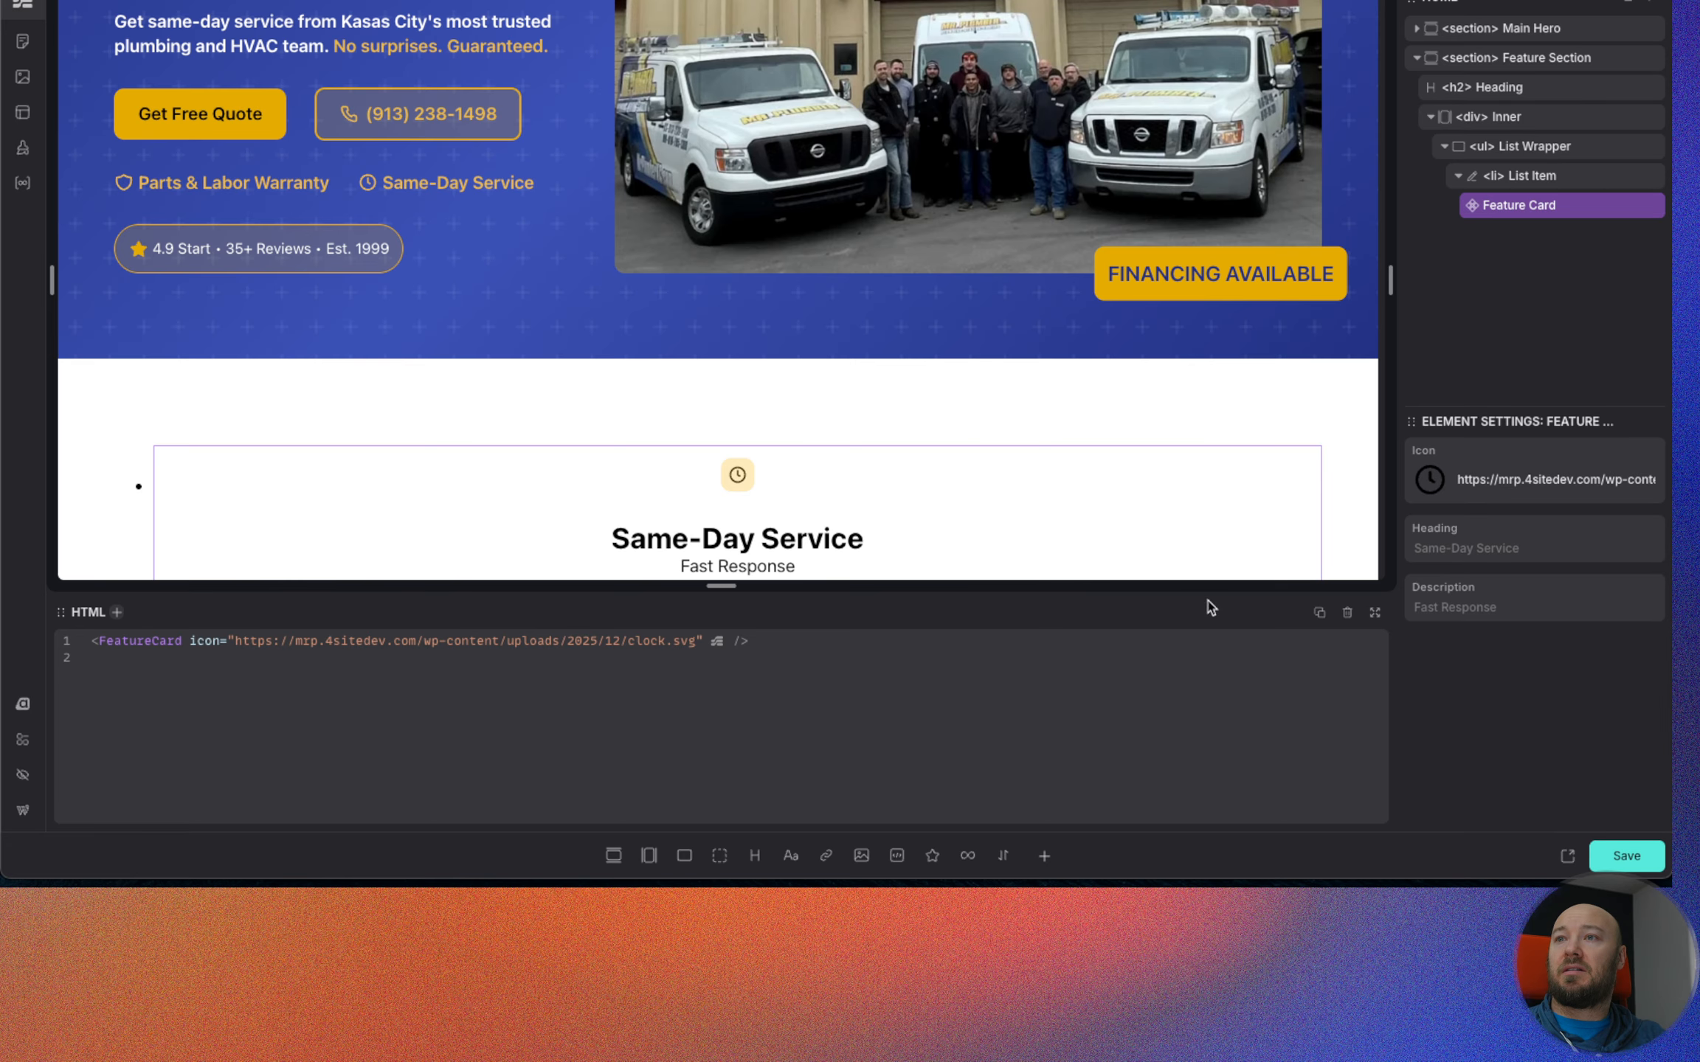
click(1520, 540)
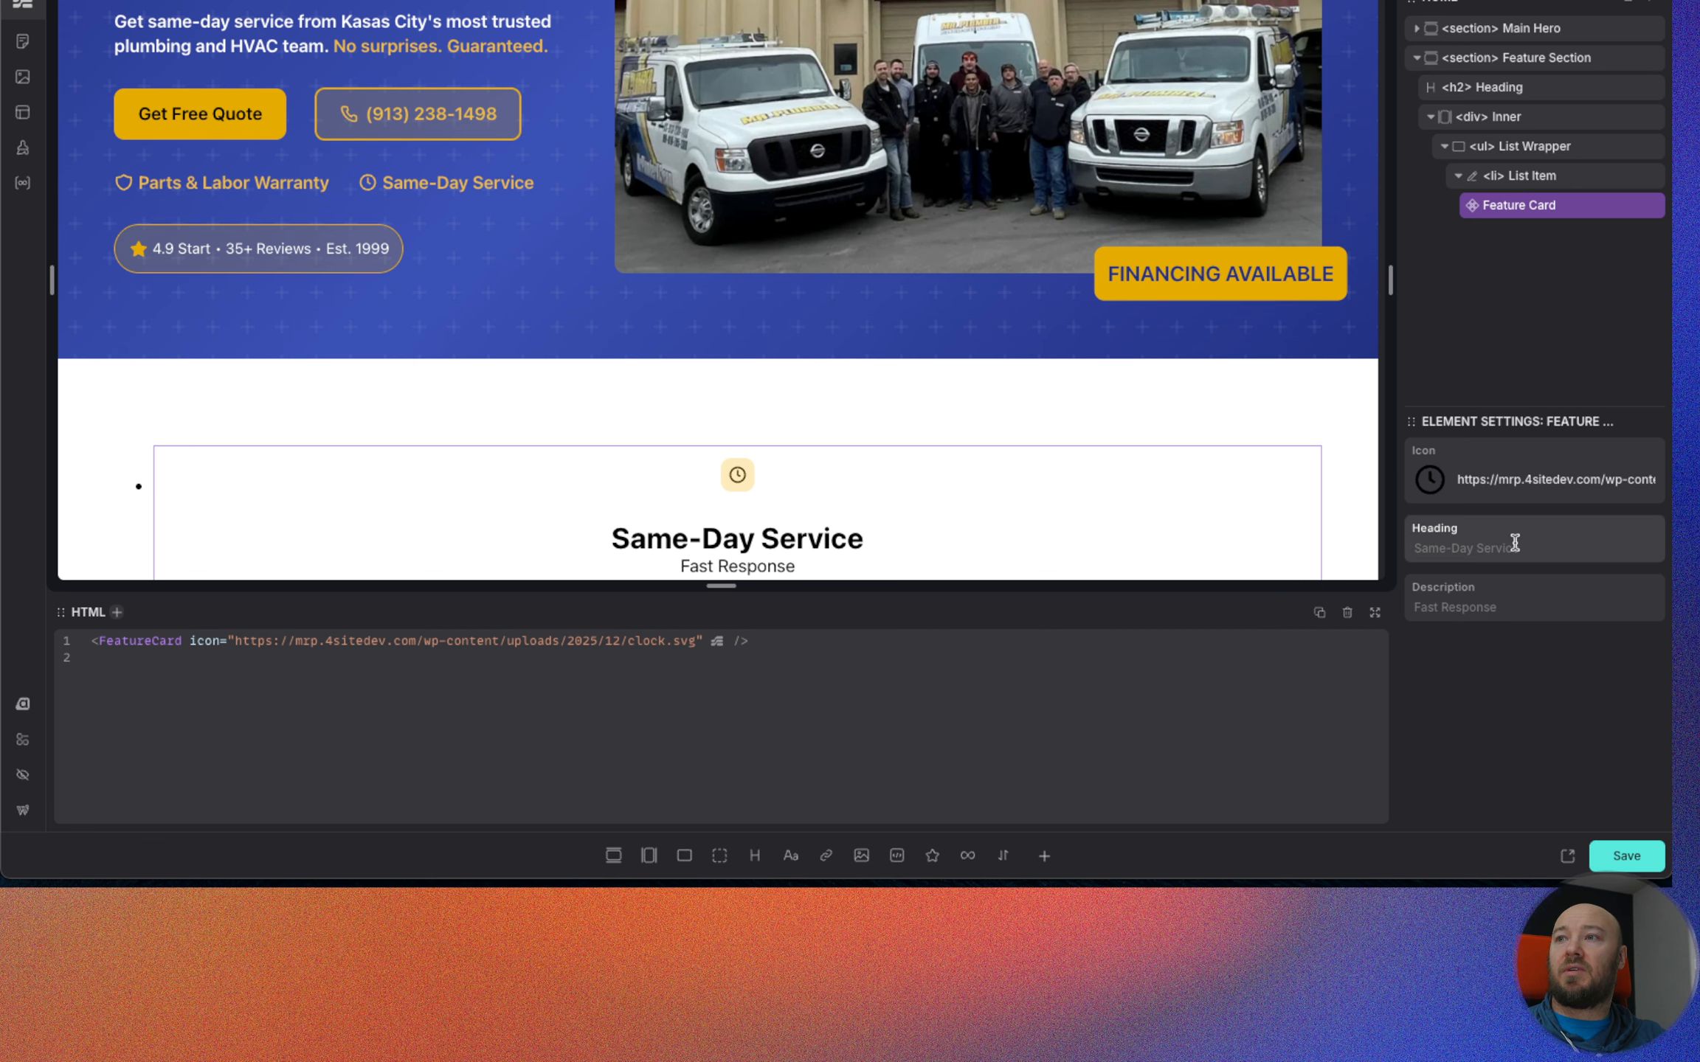
scroll(819, 522, down, 1)
scroll(821, 526, down, 1)
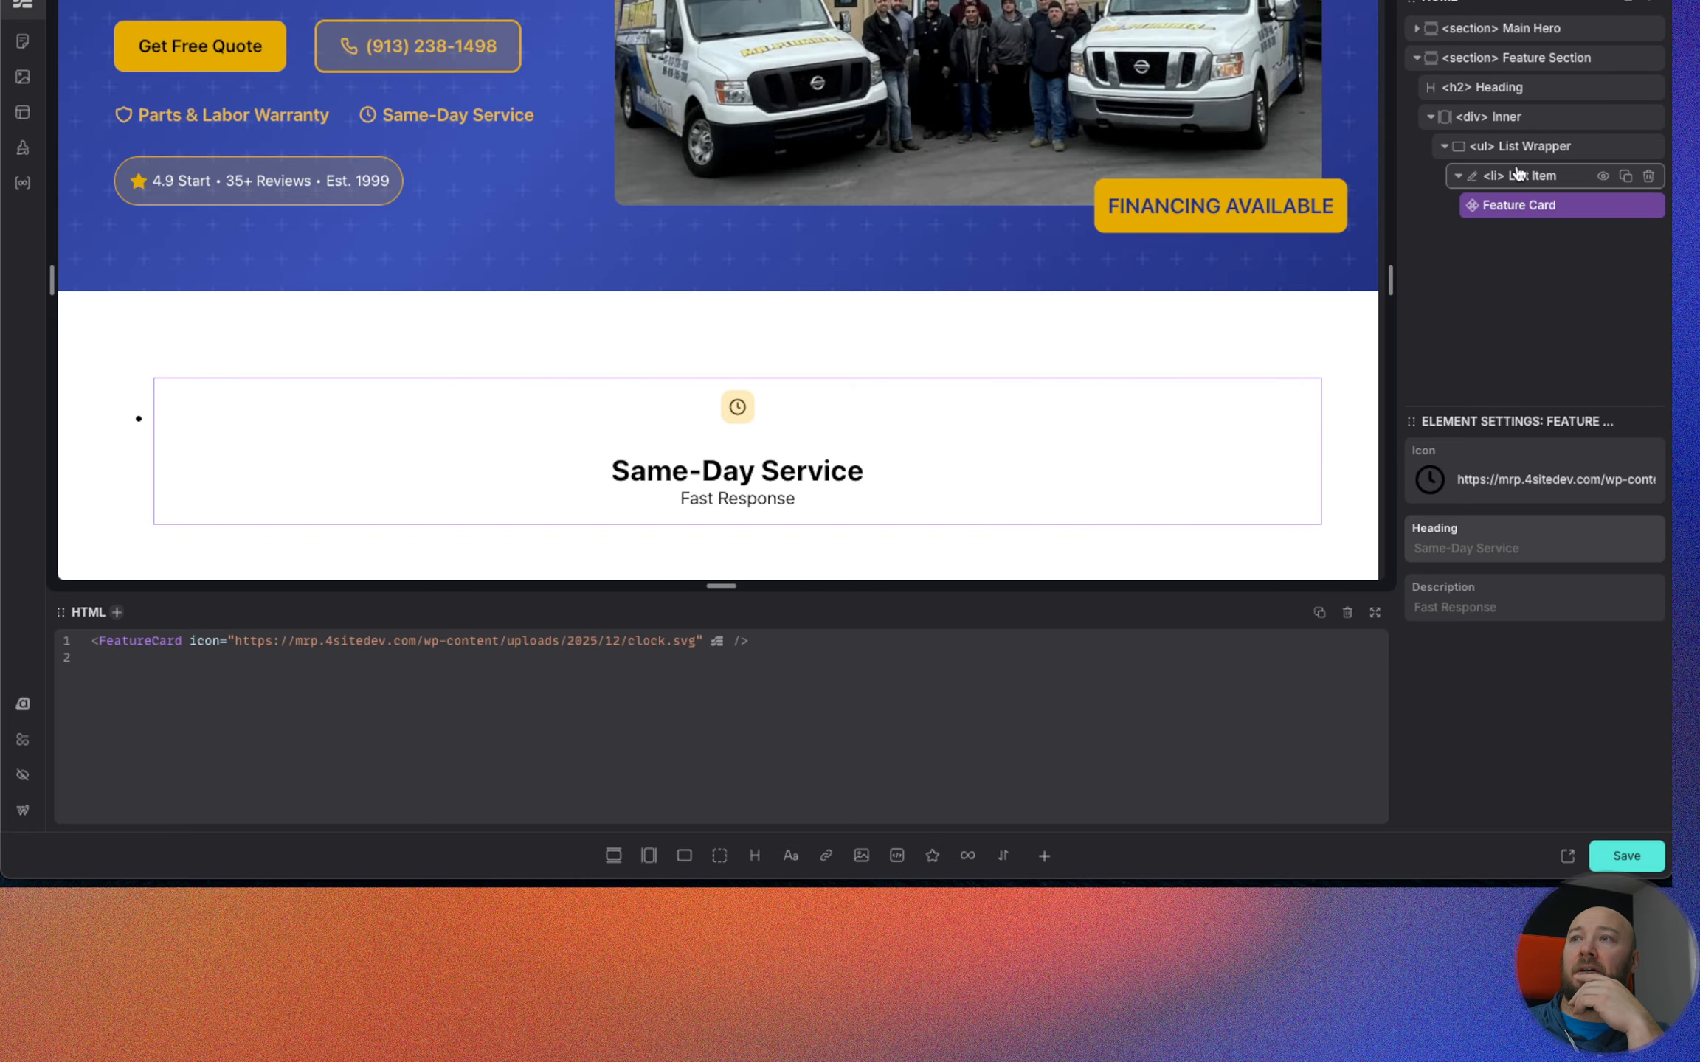
Apply BEM classes to the Feature Section and its children, including feature-section__inner, feature-section__list-wrapper and feature-section__list-item.
click(1519, 58)
right_click(1520, 66)
click(1405, 150)
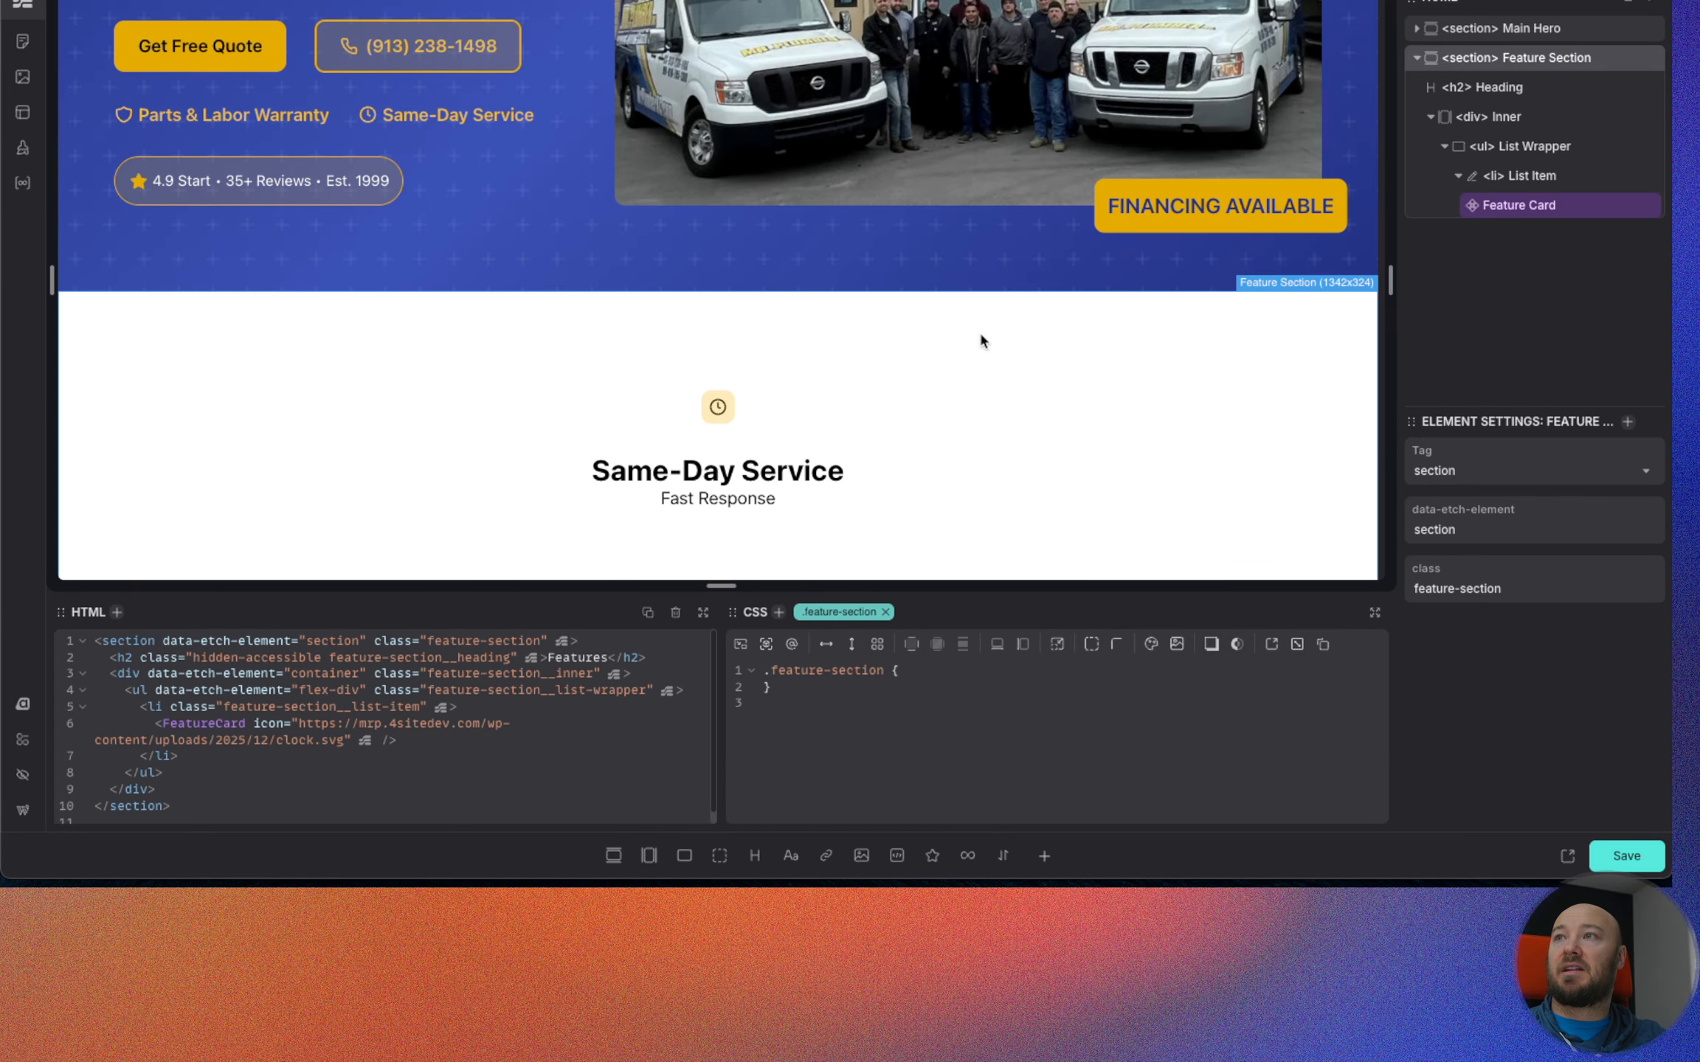
Duplicate the List Item containing the Feature Card within the List Wrapper.
click(1534, 177)
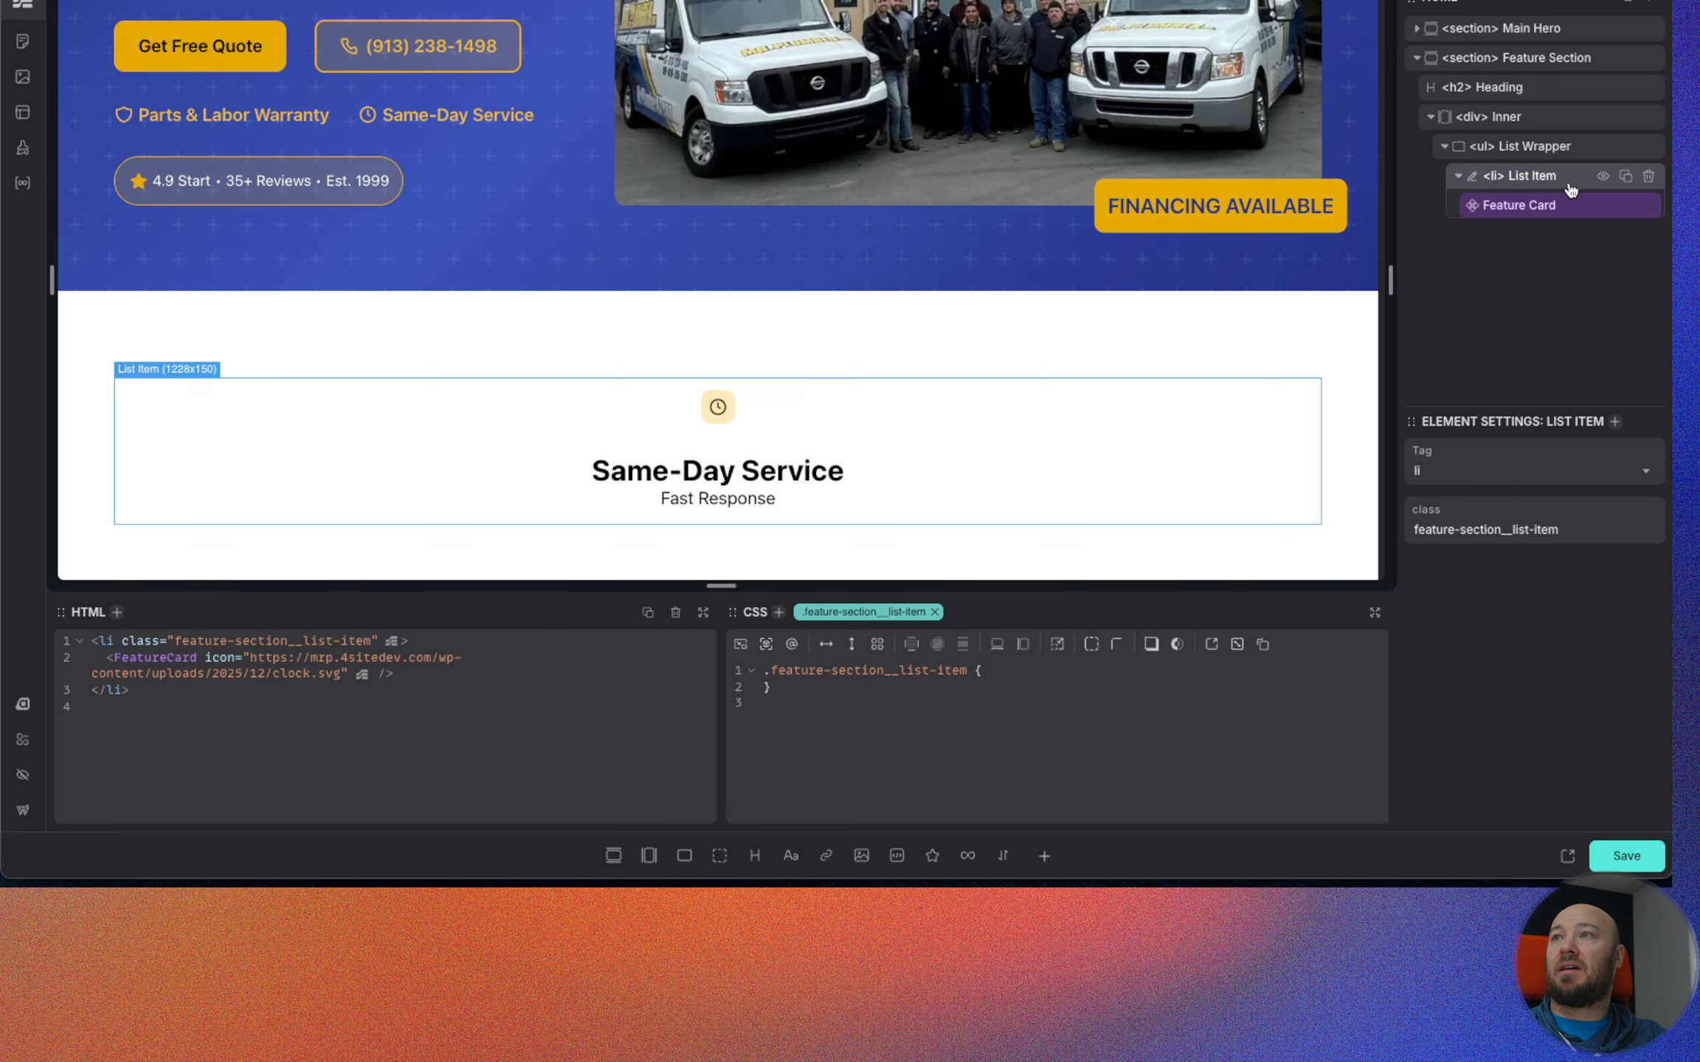
click(1625, 179)
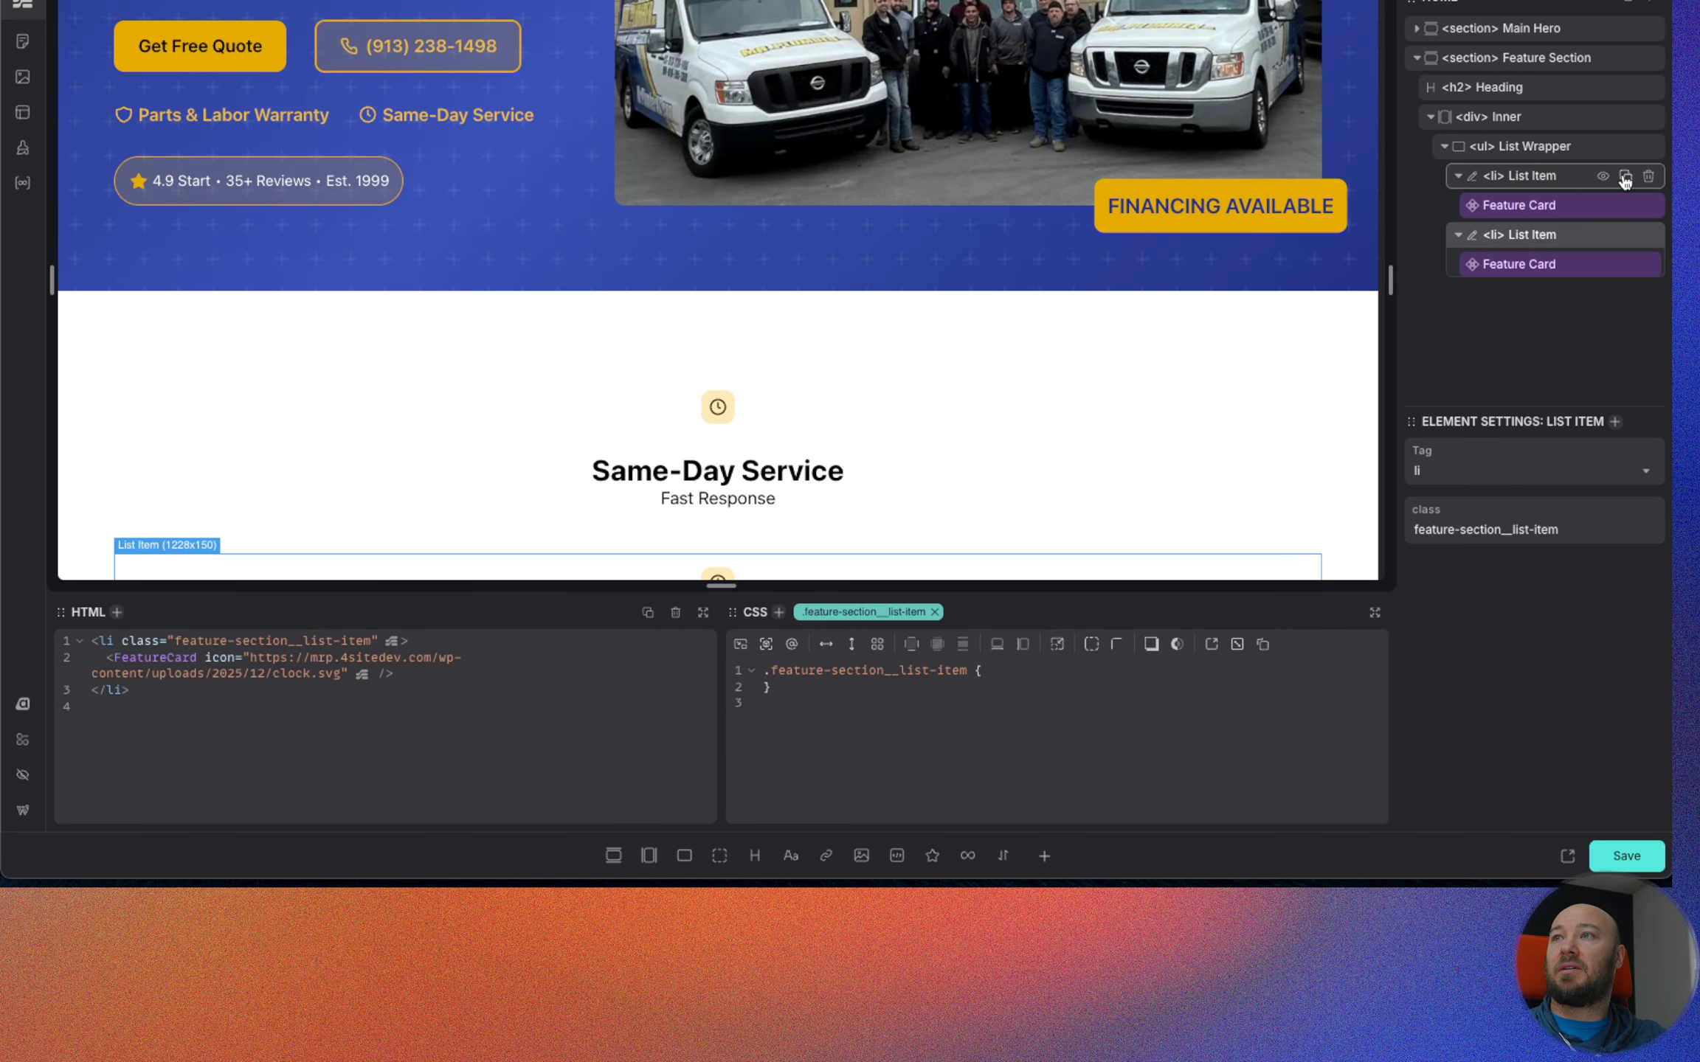
Duplicate the first List Item until the List Wrapper holds five items, each with a Feature Card.
click(1625, 178)
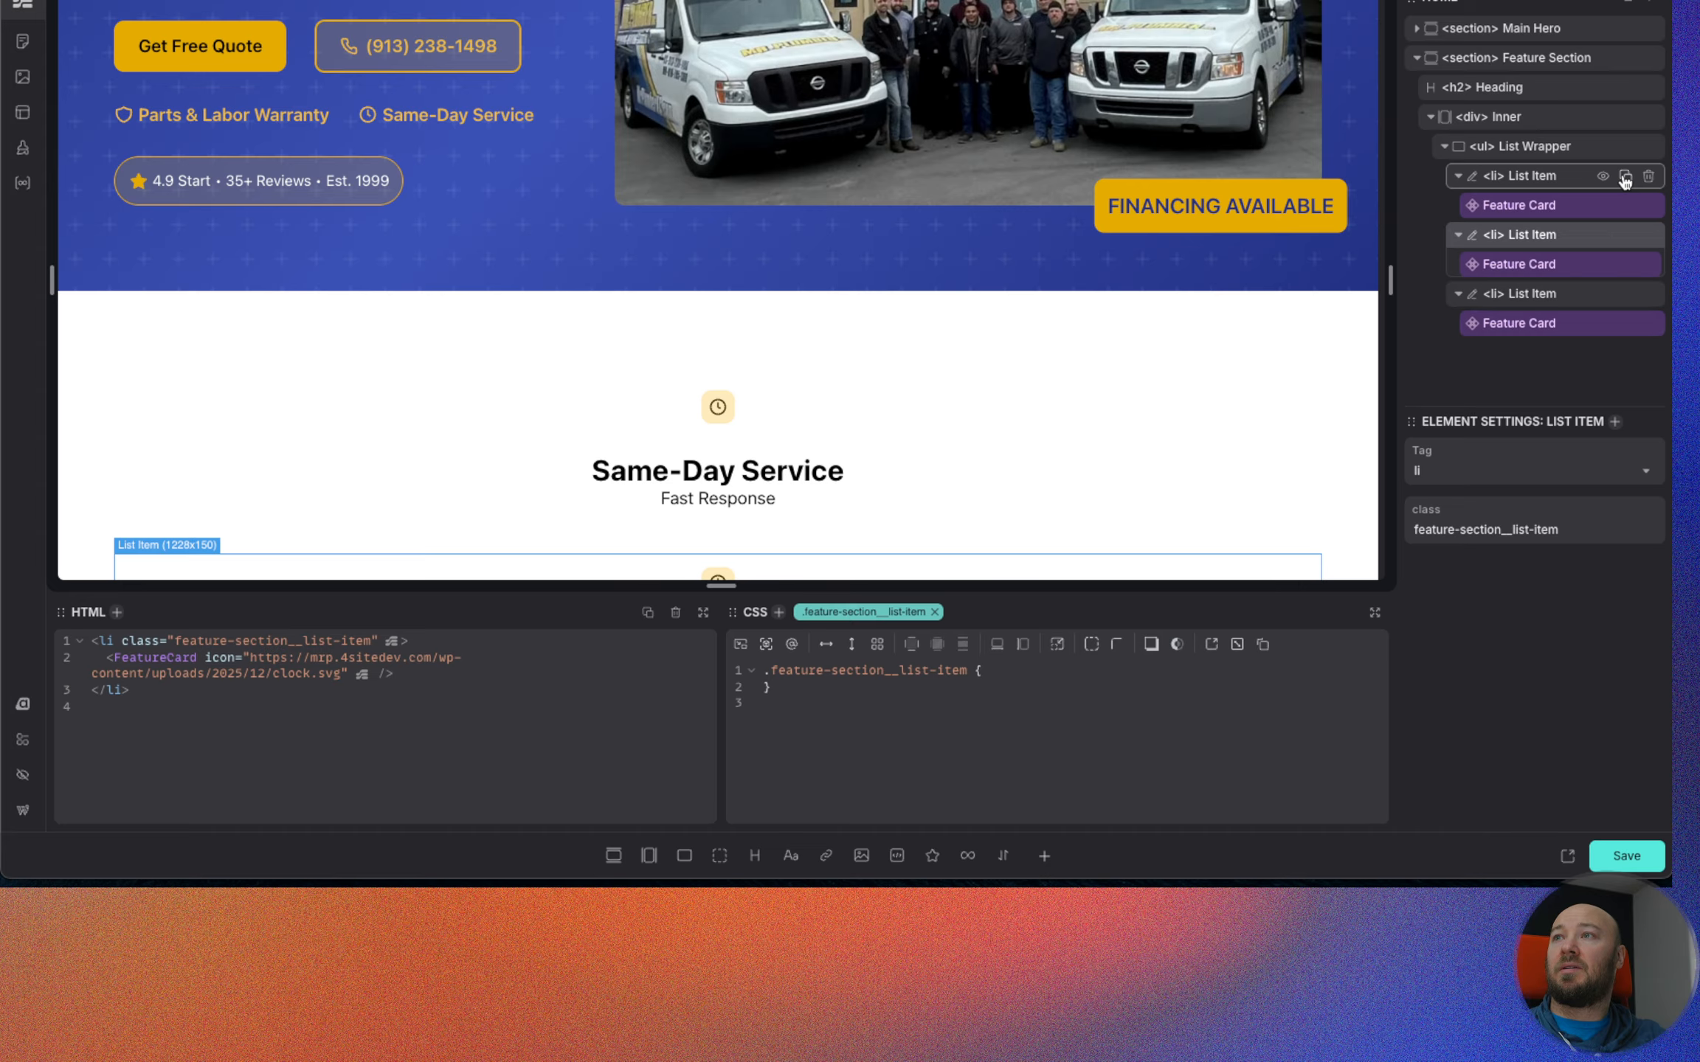
click(1624, 178)
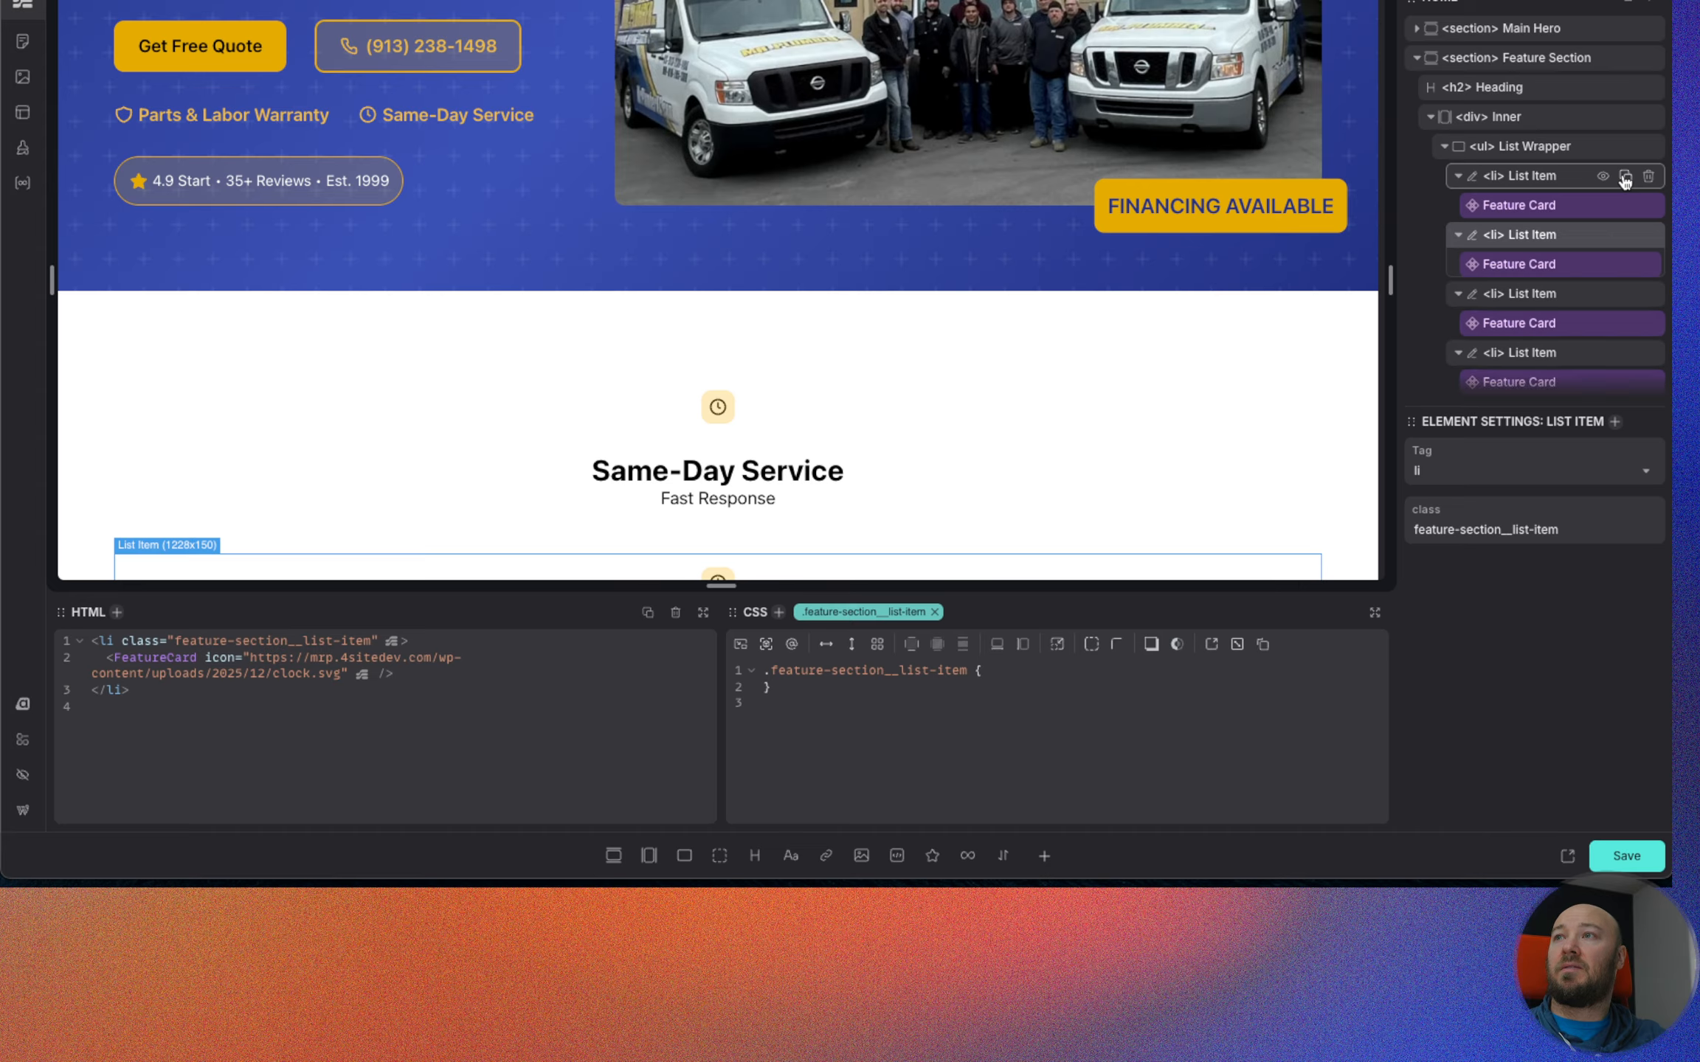
click(1540, 177)
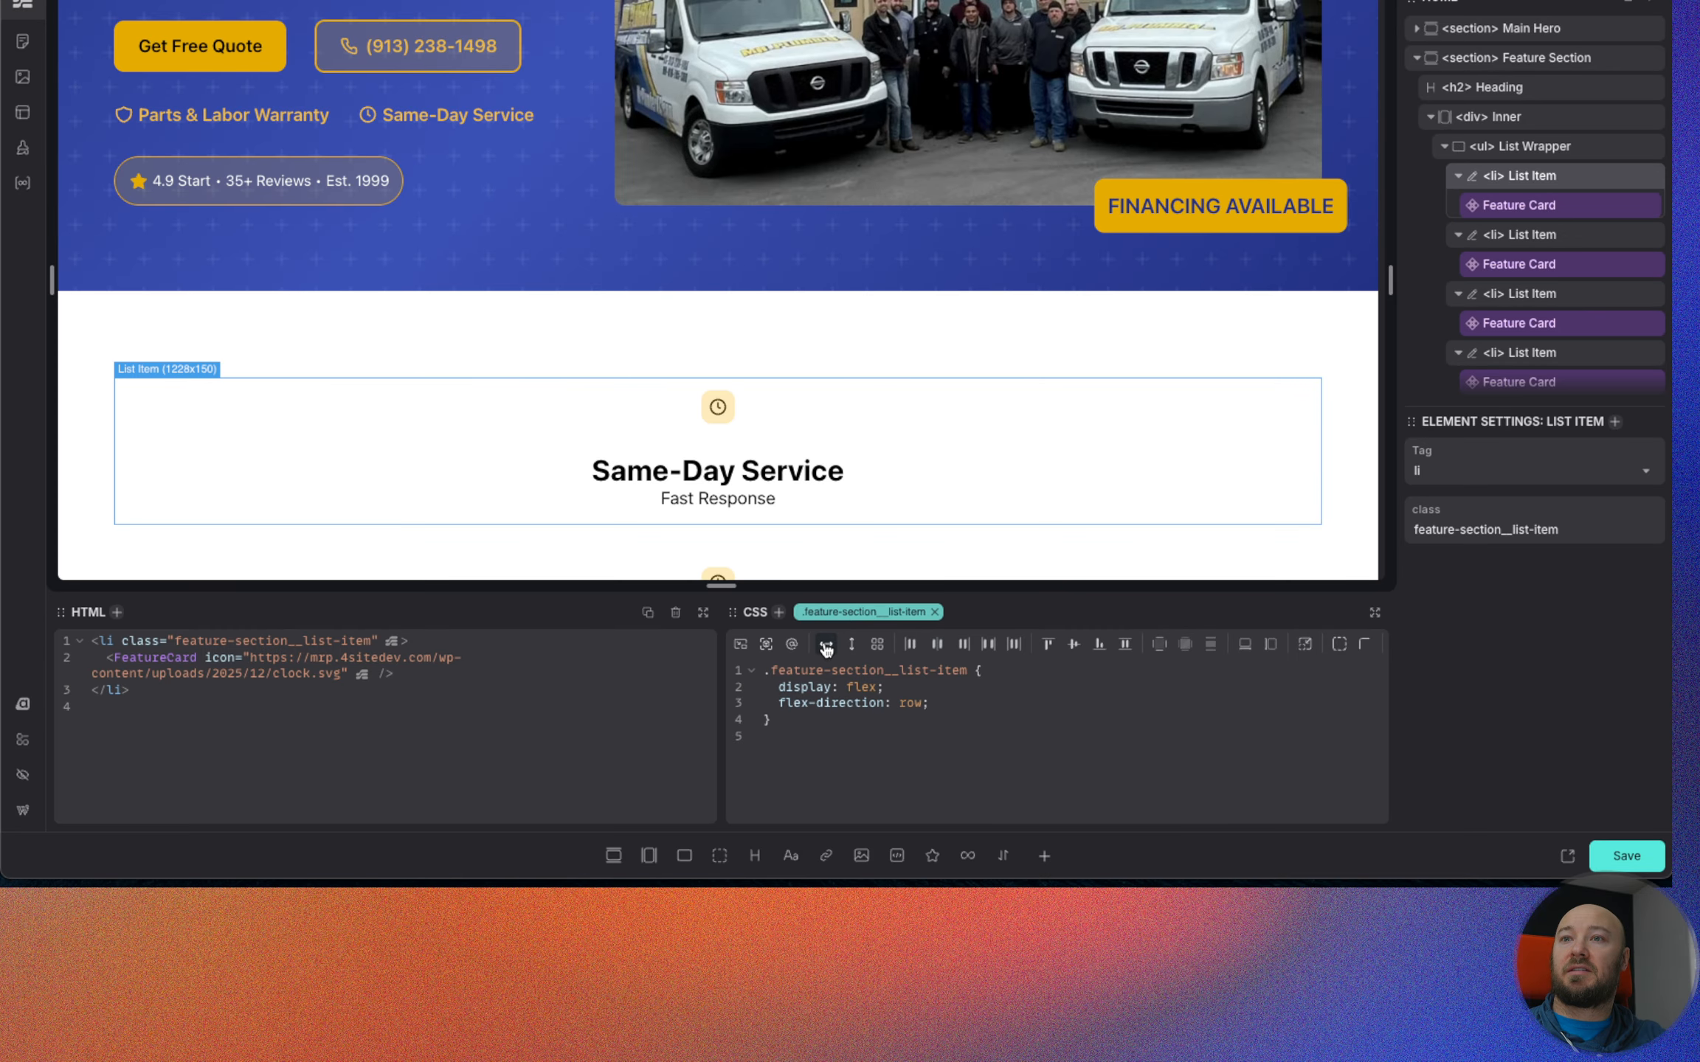
scroll(743, 493, down, 5)
scroll(743, 493, up, 3)
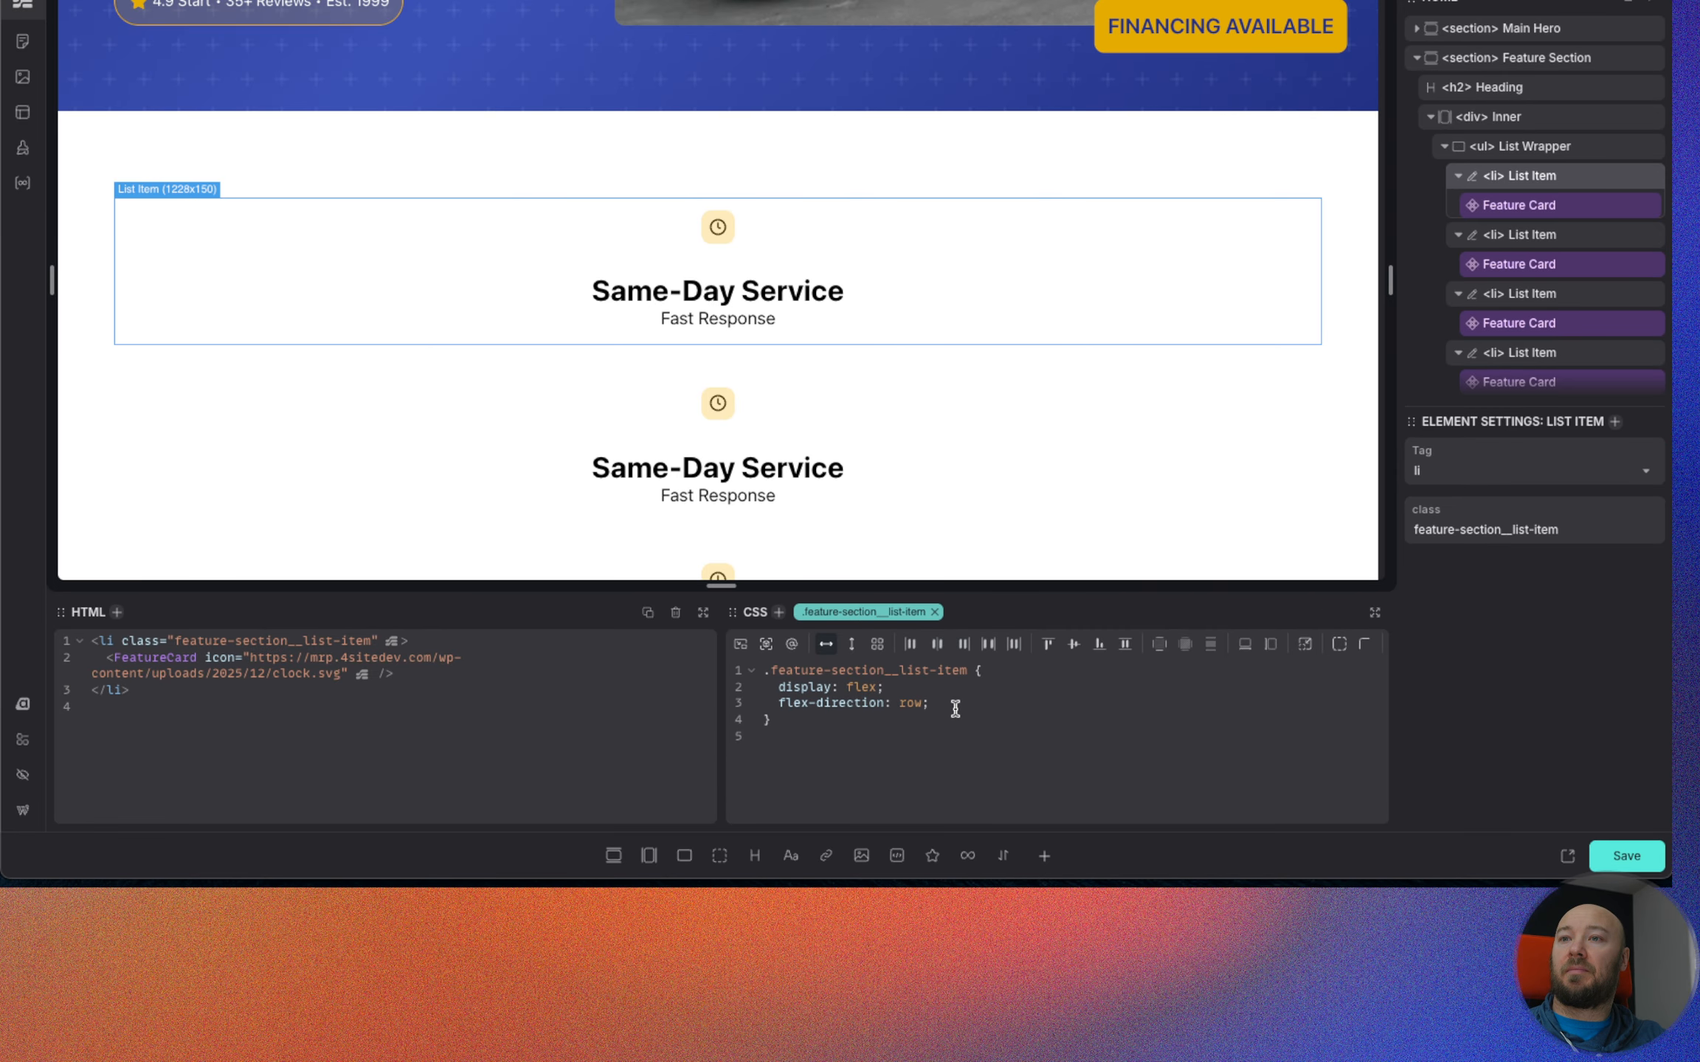
drag(955, 709, 776, 687)
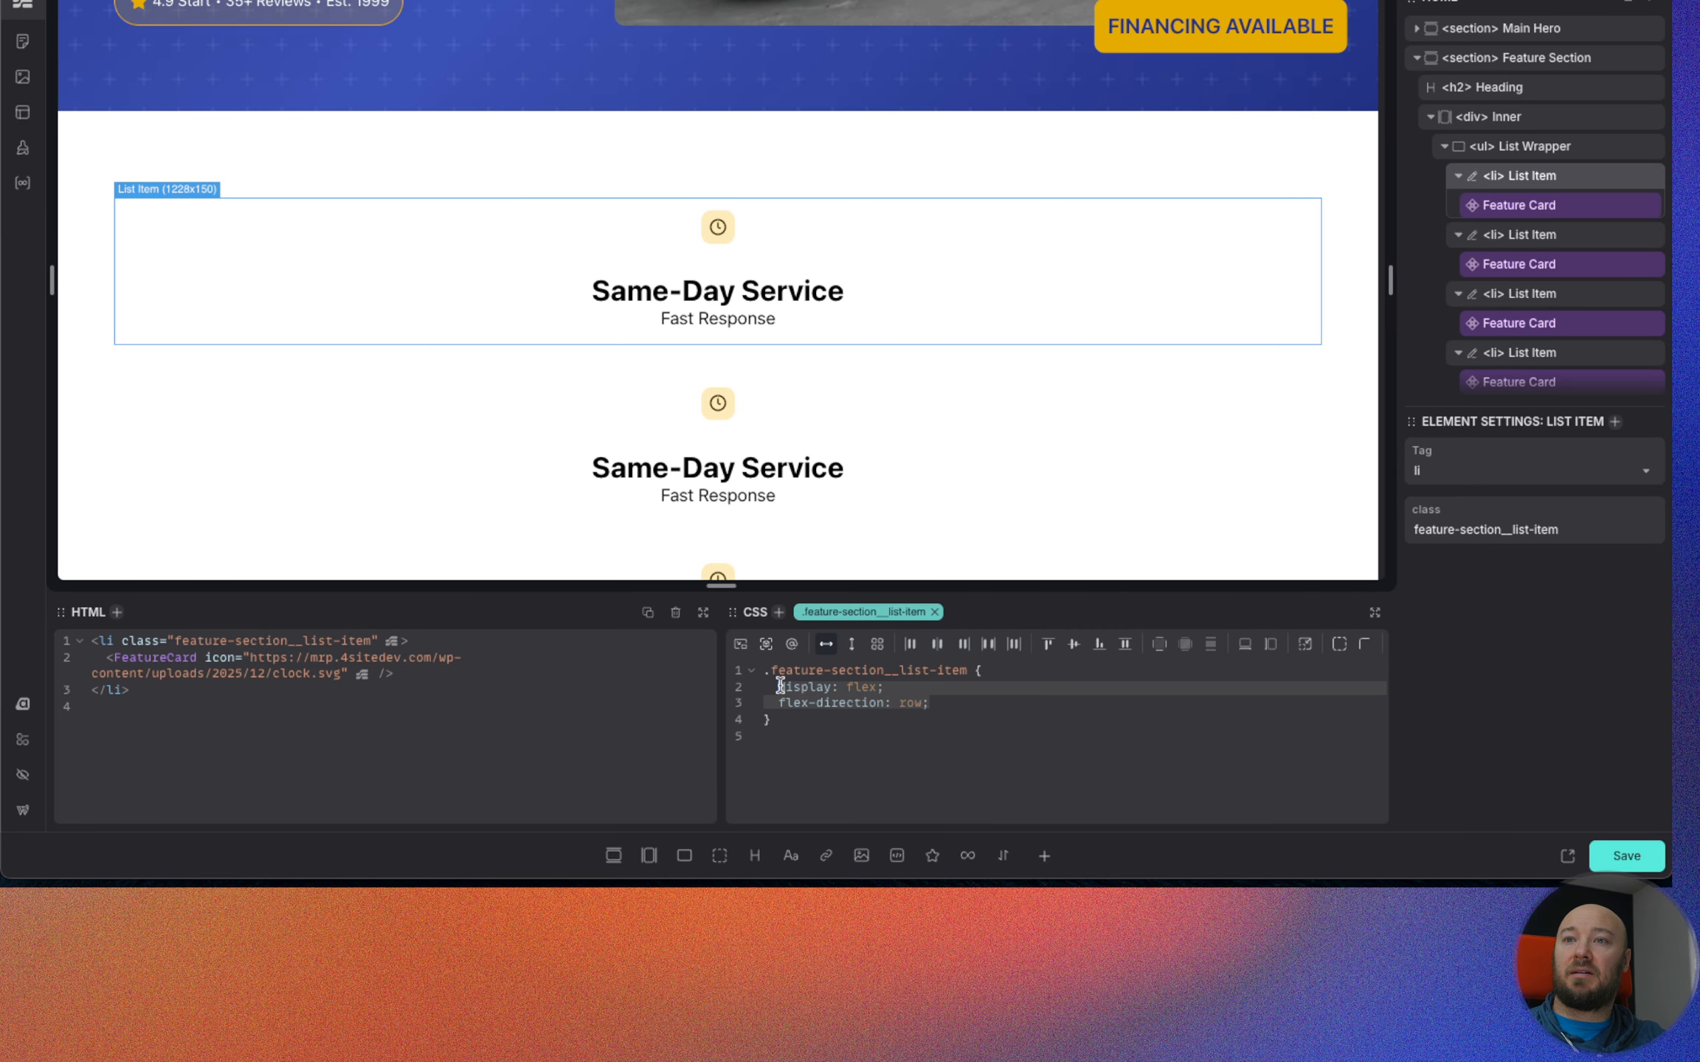
key(BackSpace)
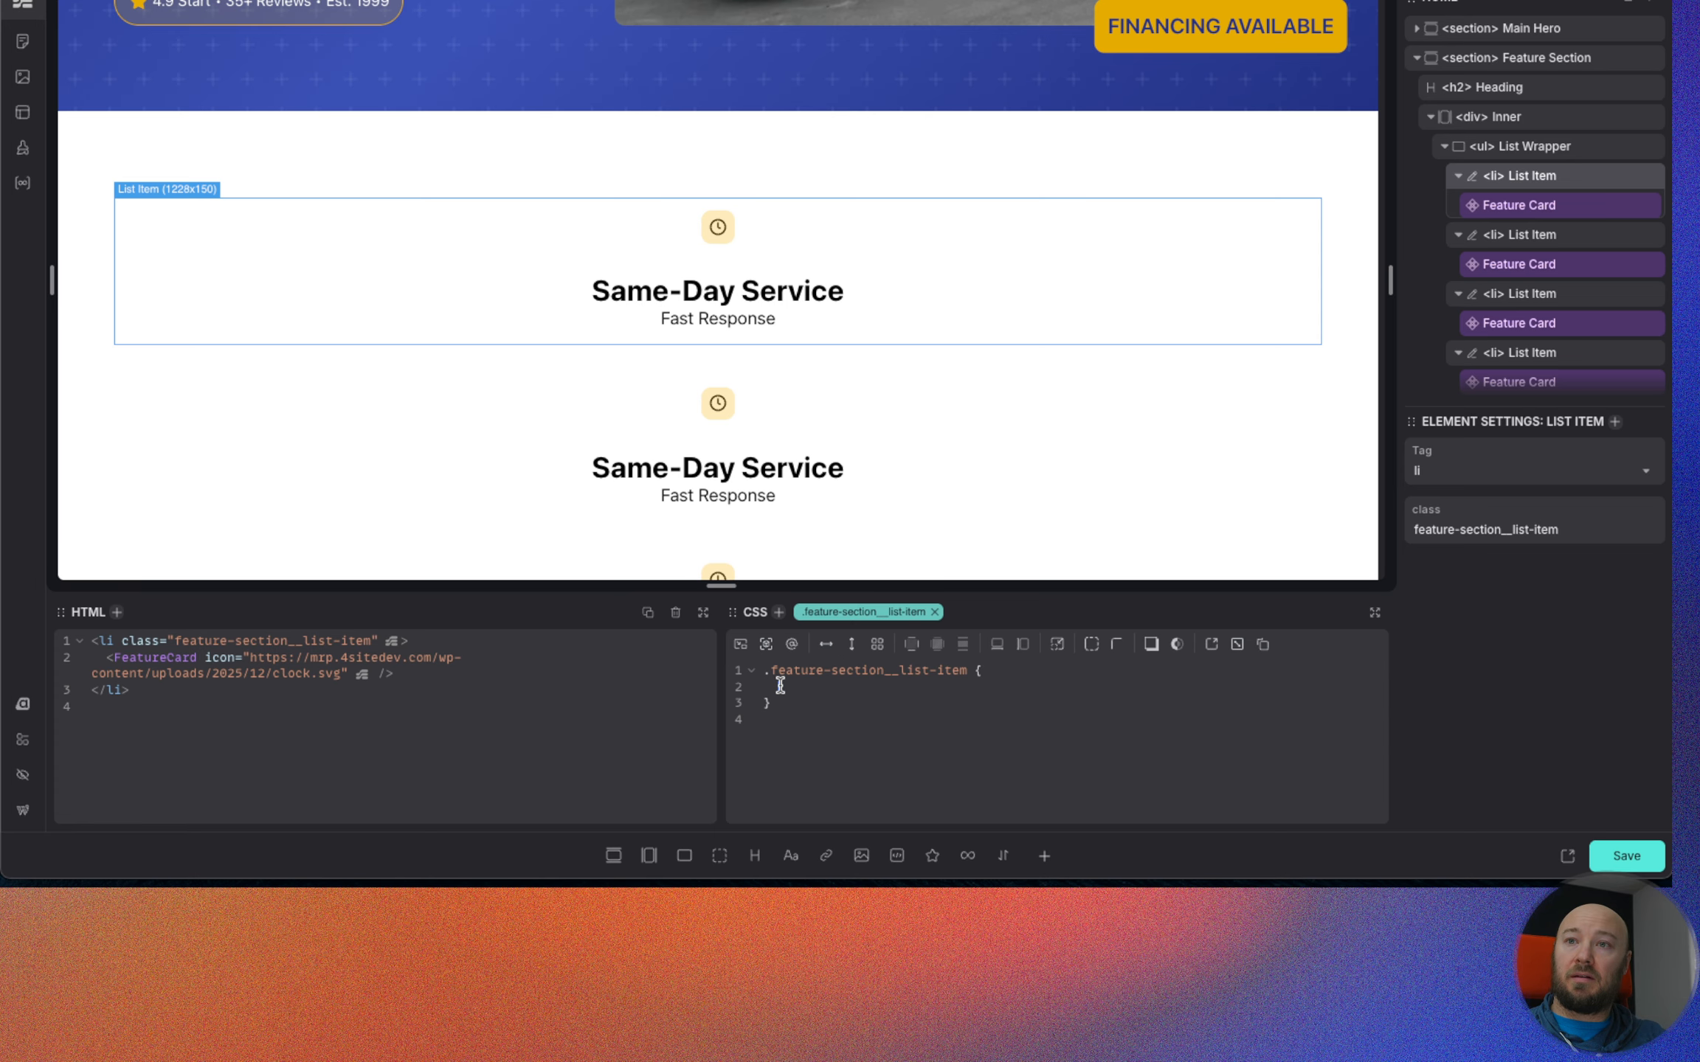
Lay out the List Wrapper as a wrapping flex row with justify-content and align-items set to center.
click(1531, 148)
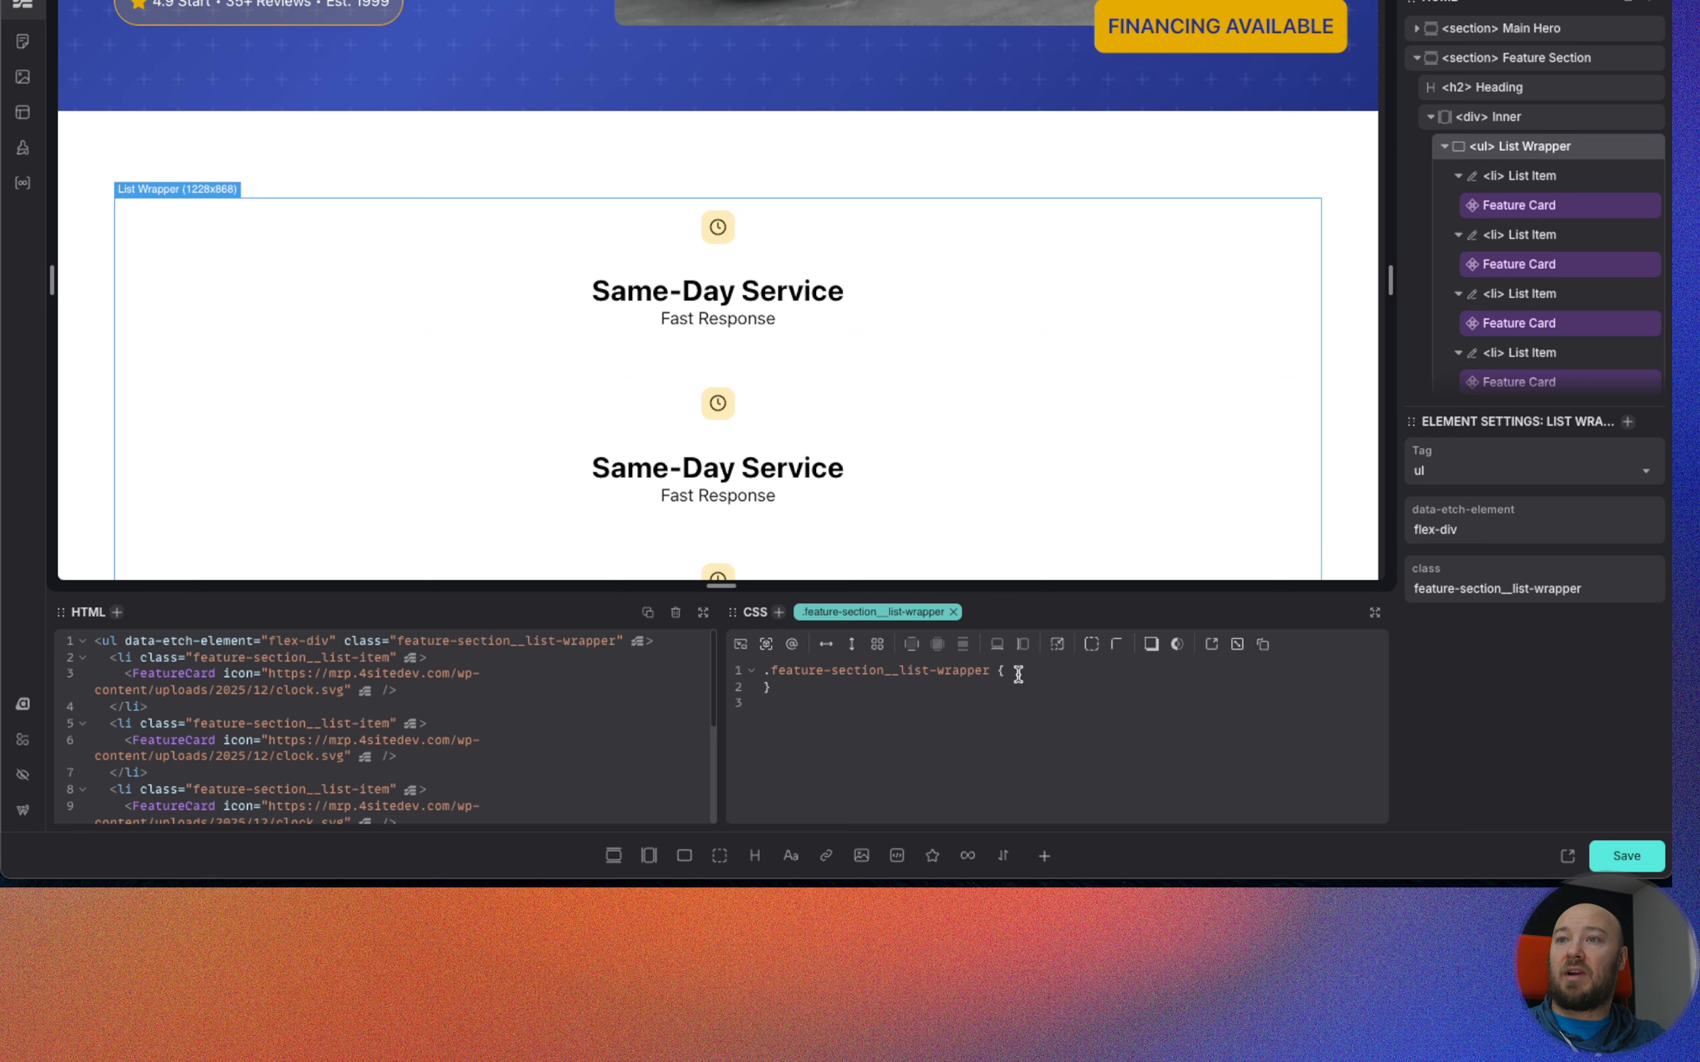
click(826, 644)
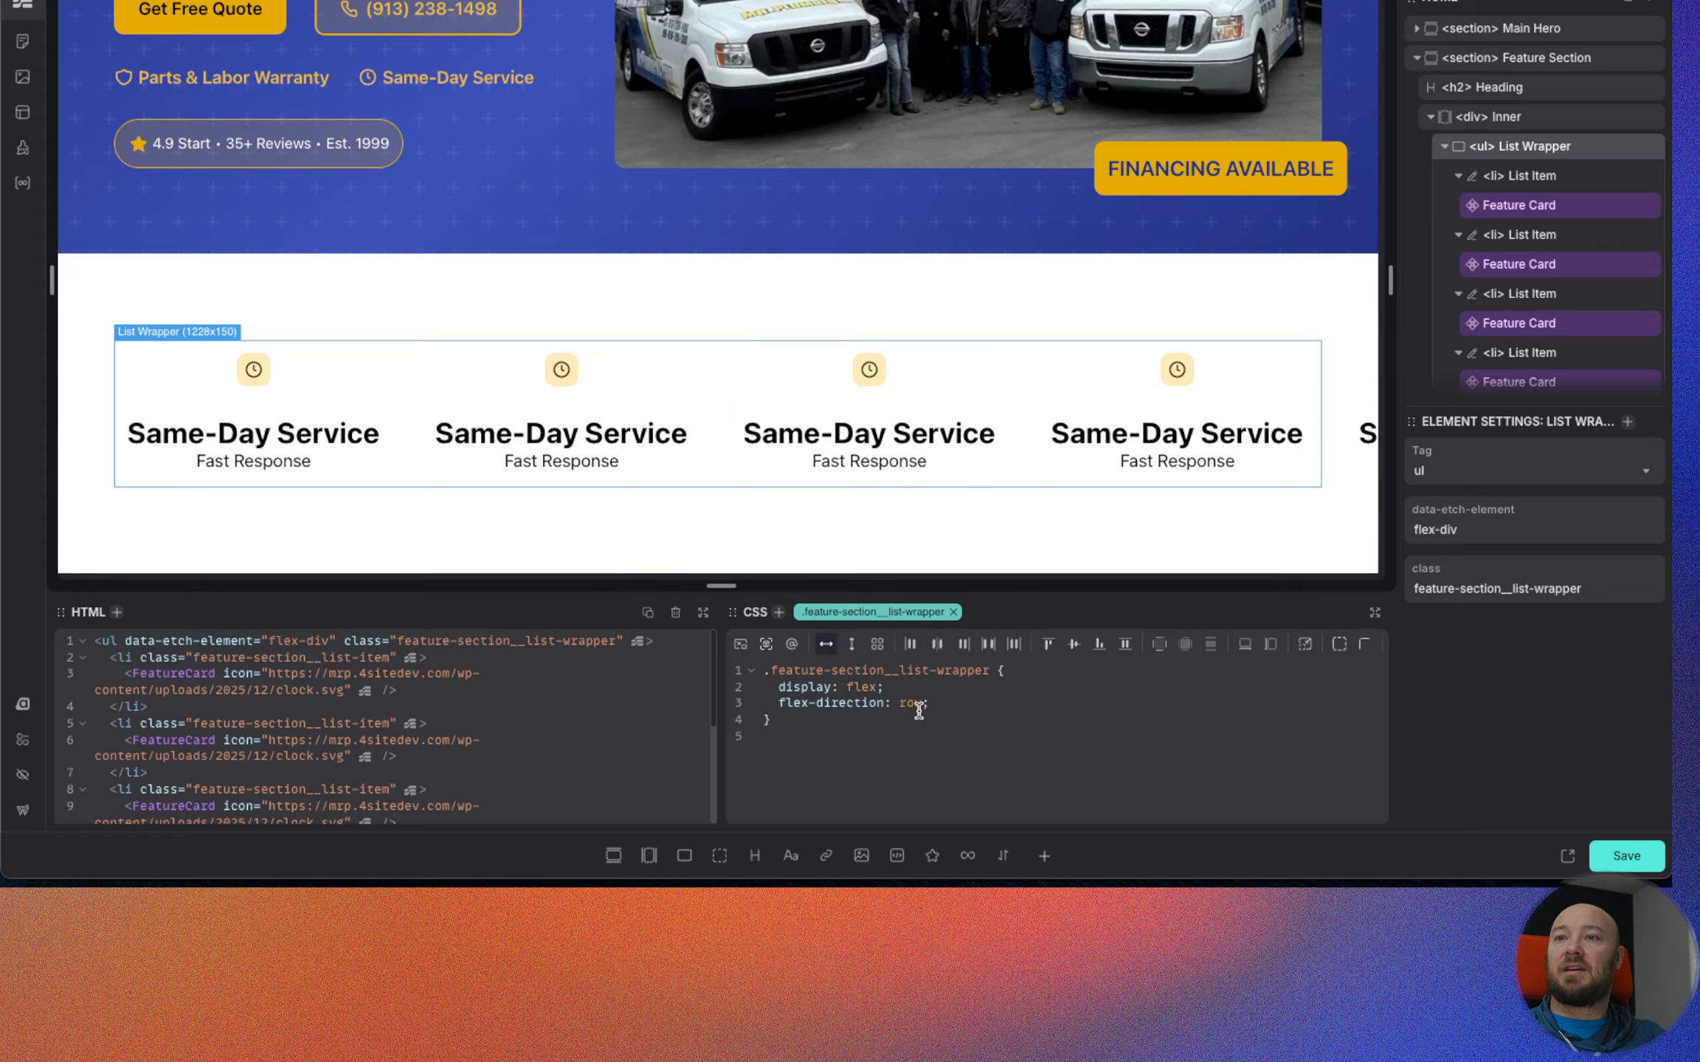
click(951, 704)
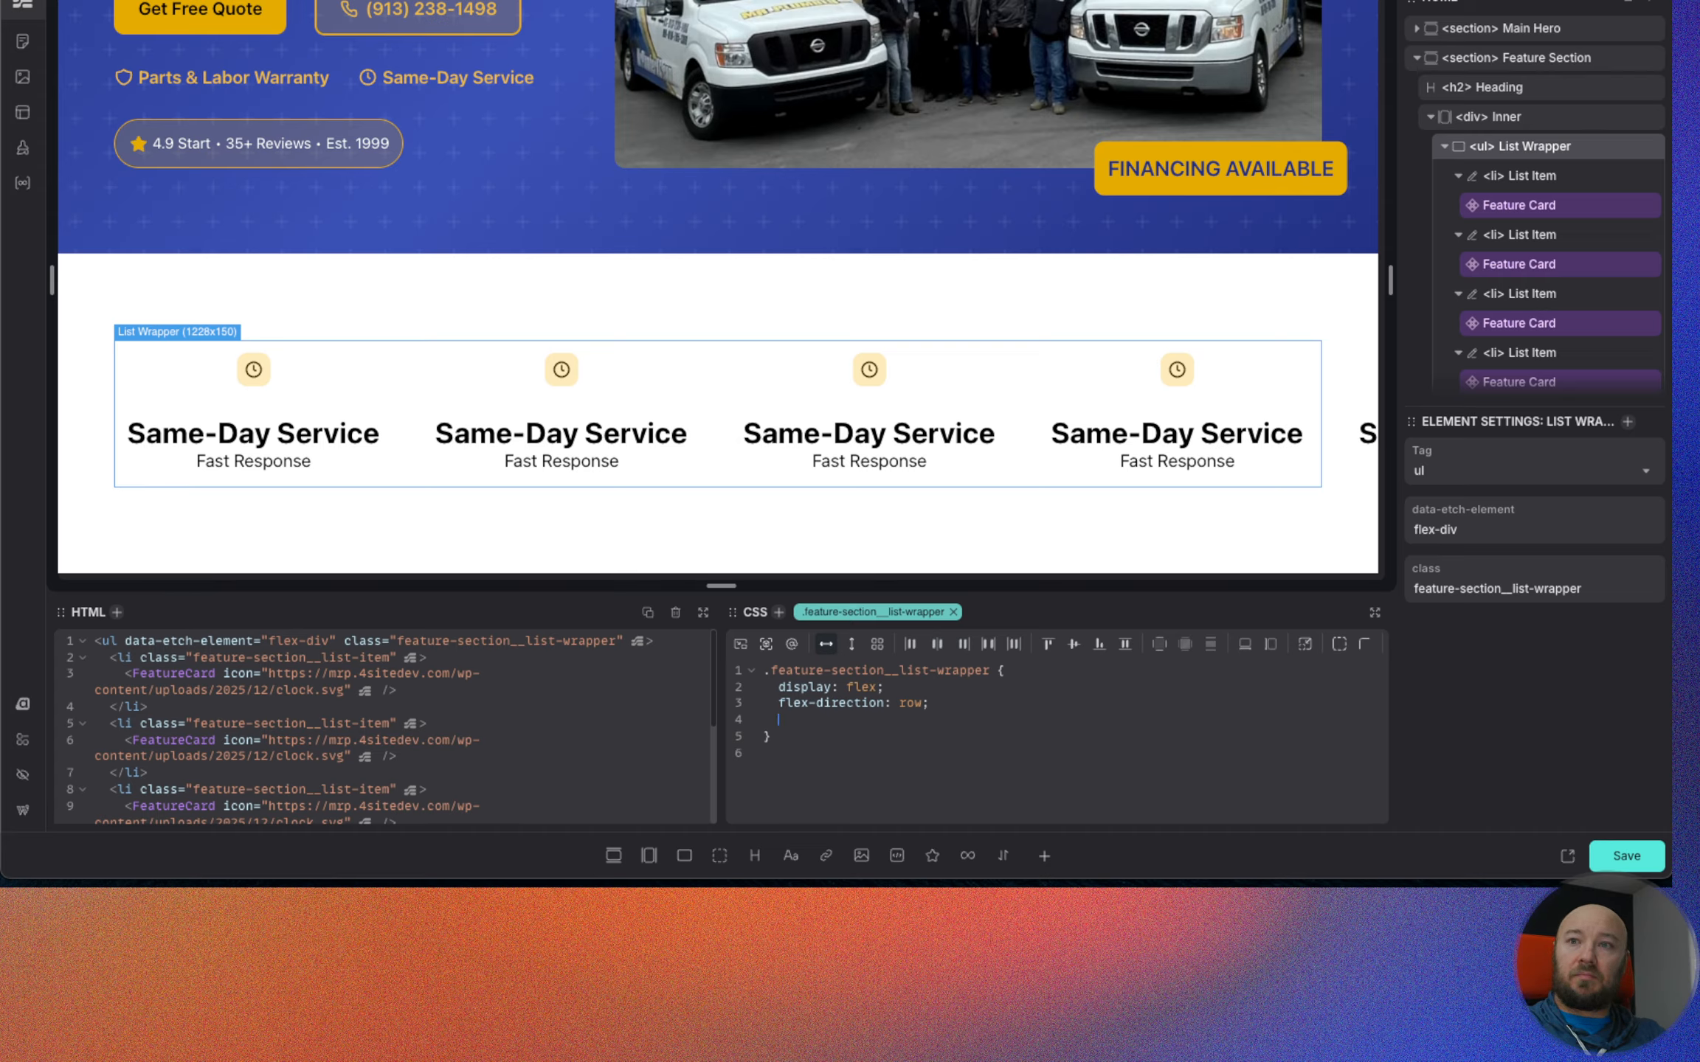
key(Down)
text(fle)
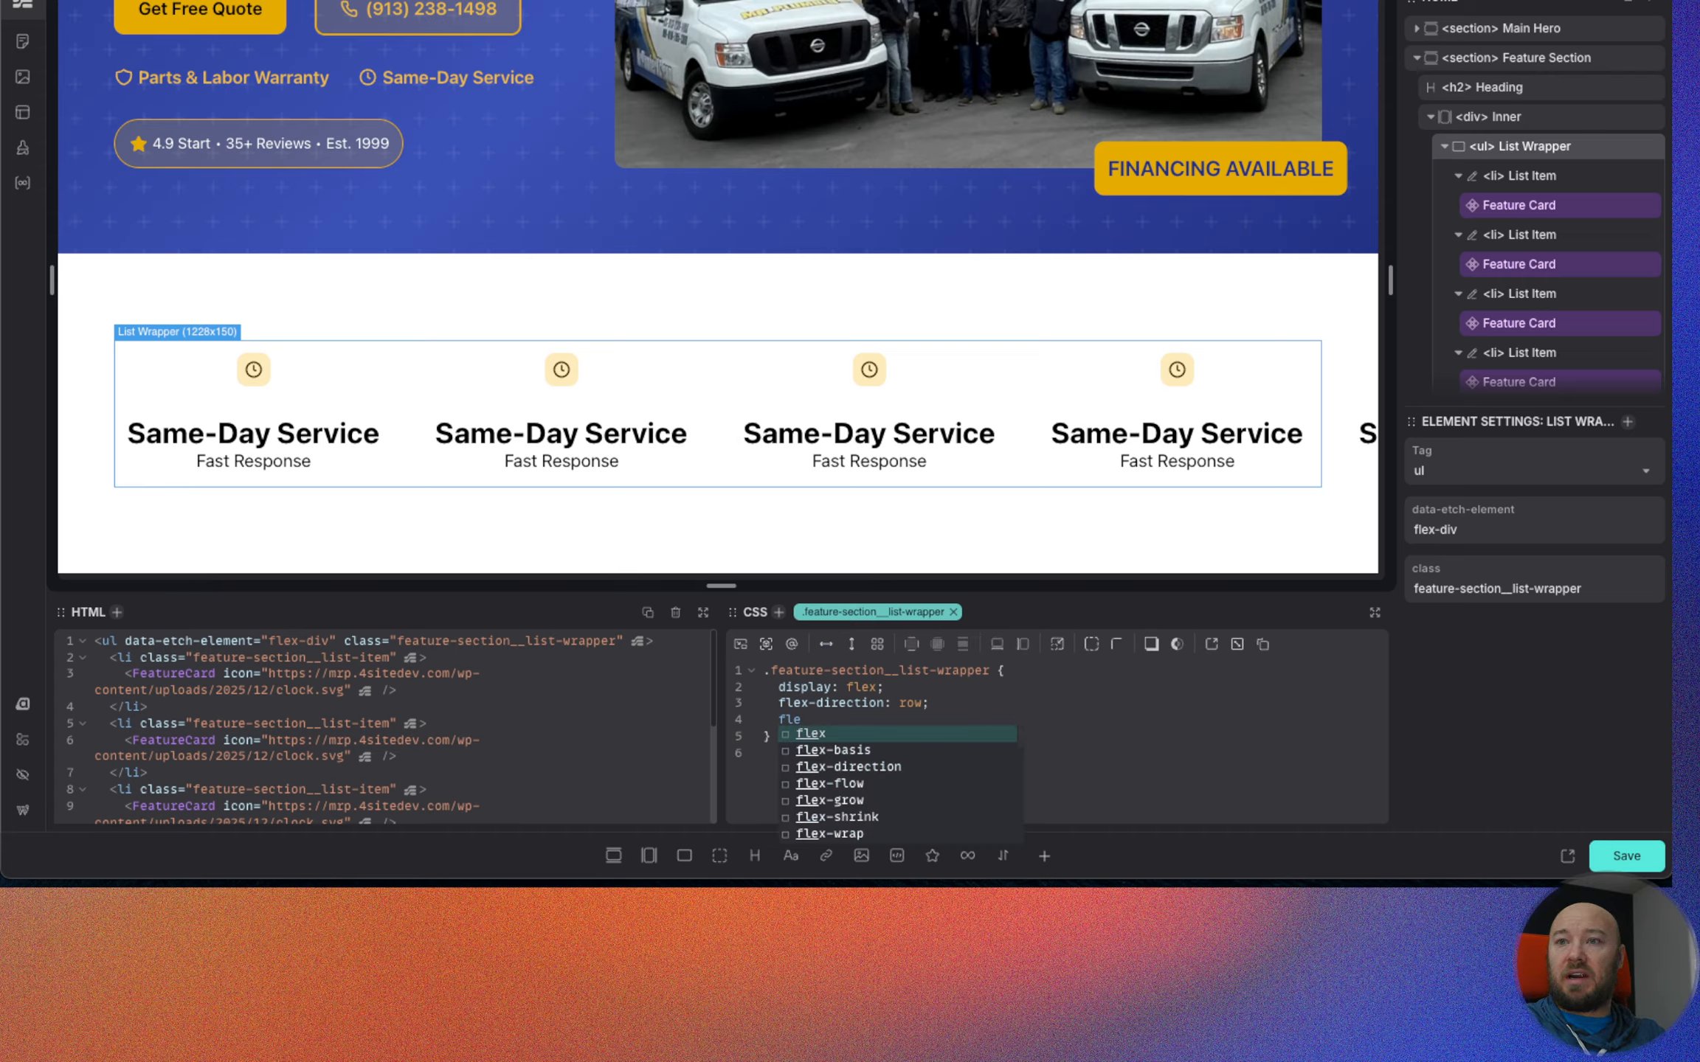
key(Down)
key(Down)
key(Down)
key(Down)
key(Down)
key(Down)
key(Return)
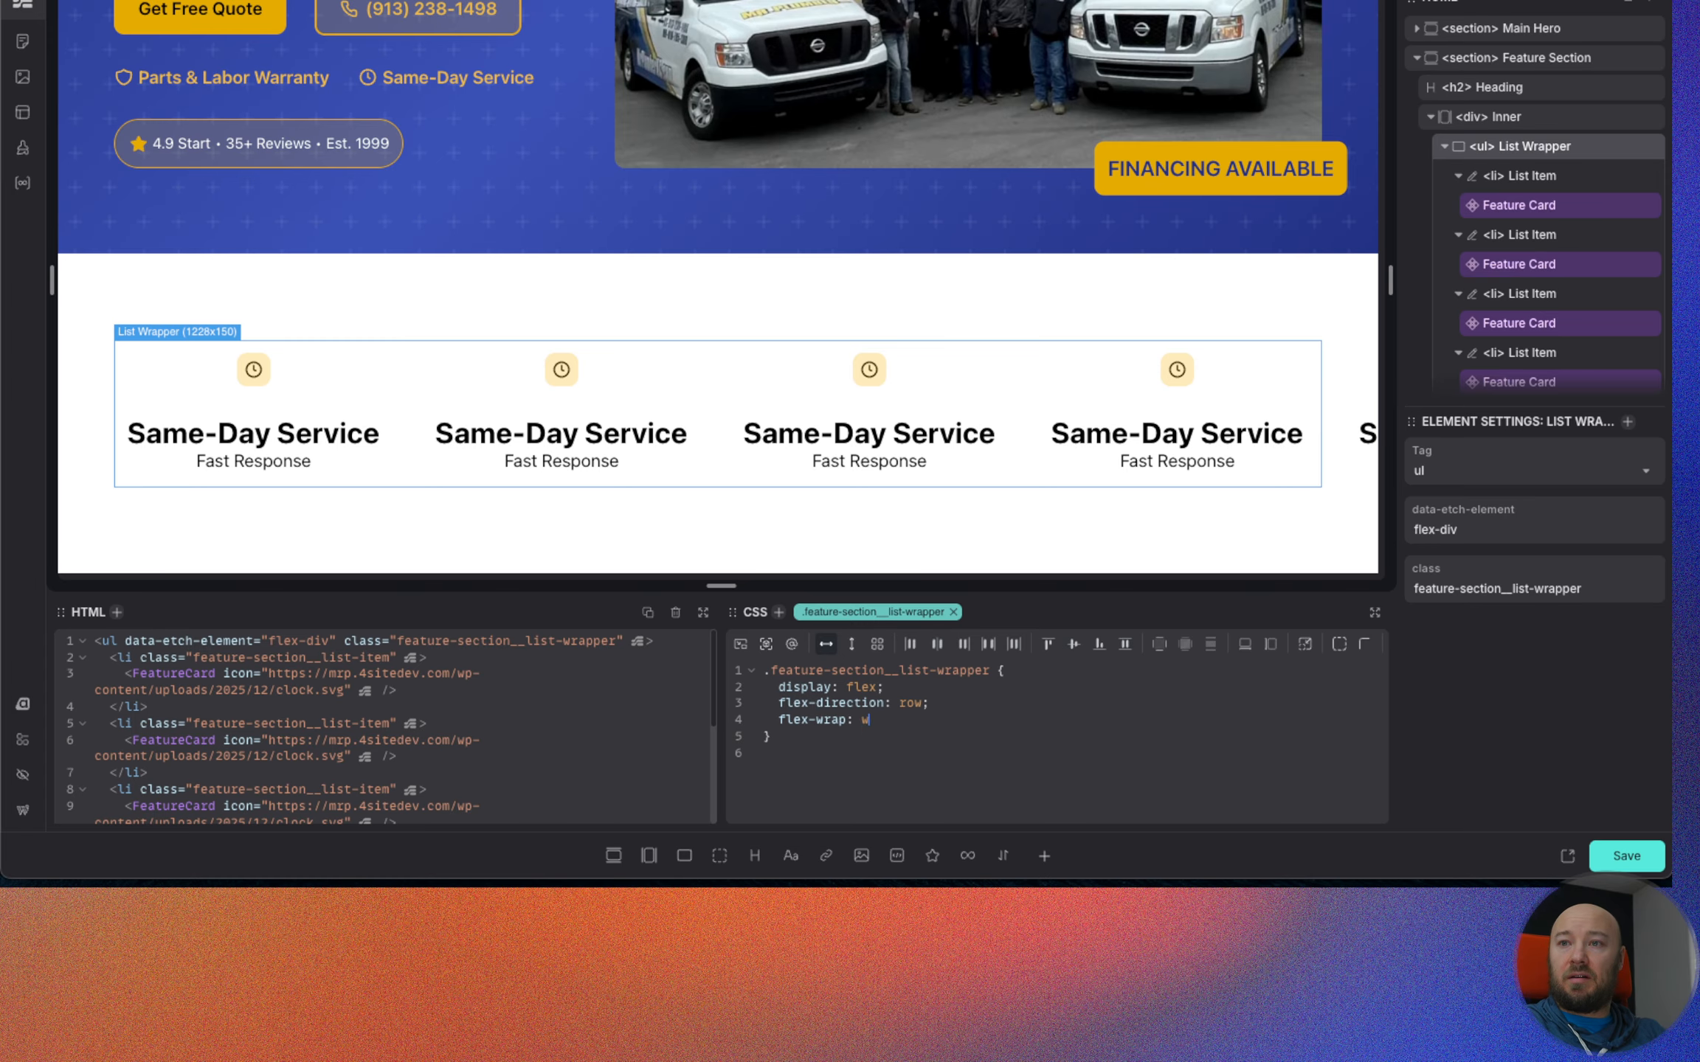
text(w)
key(Return)
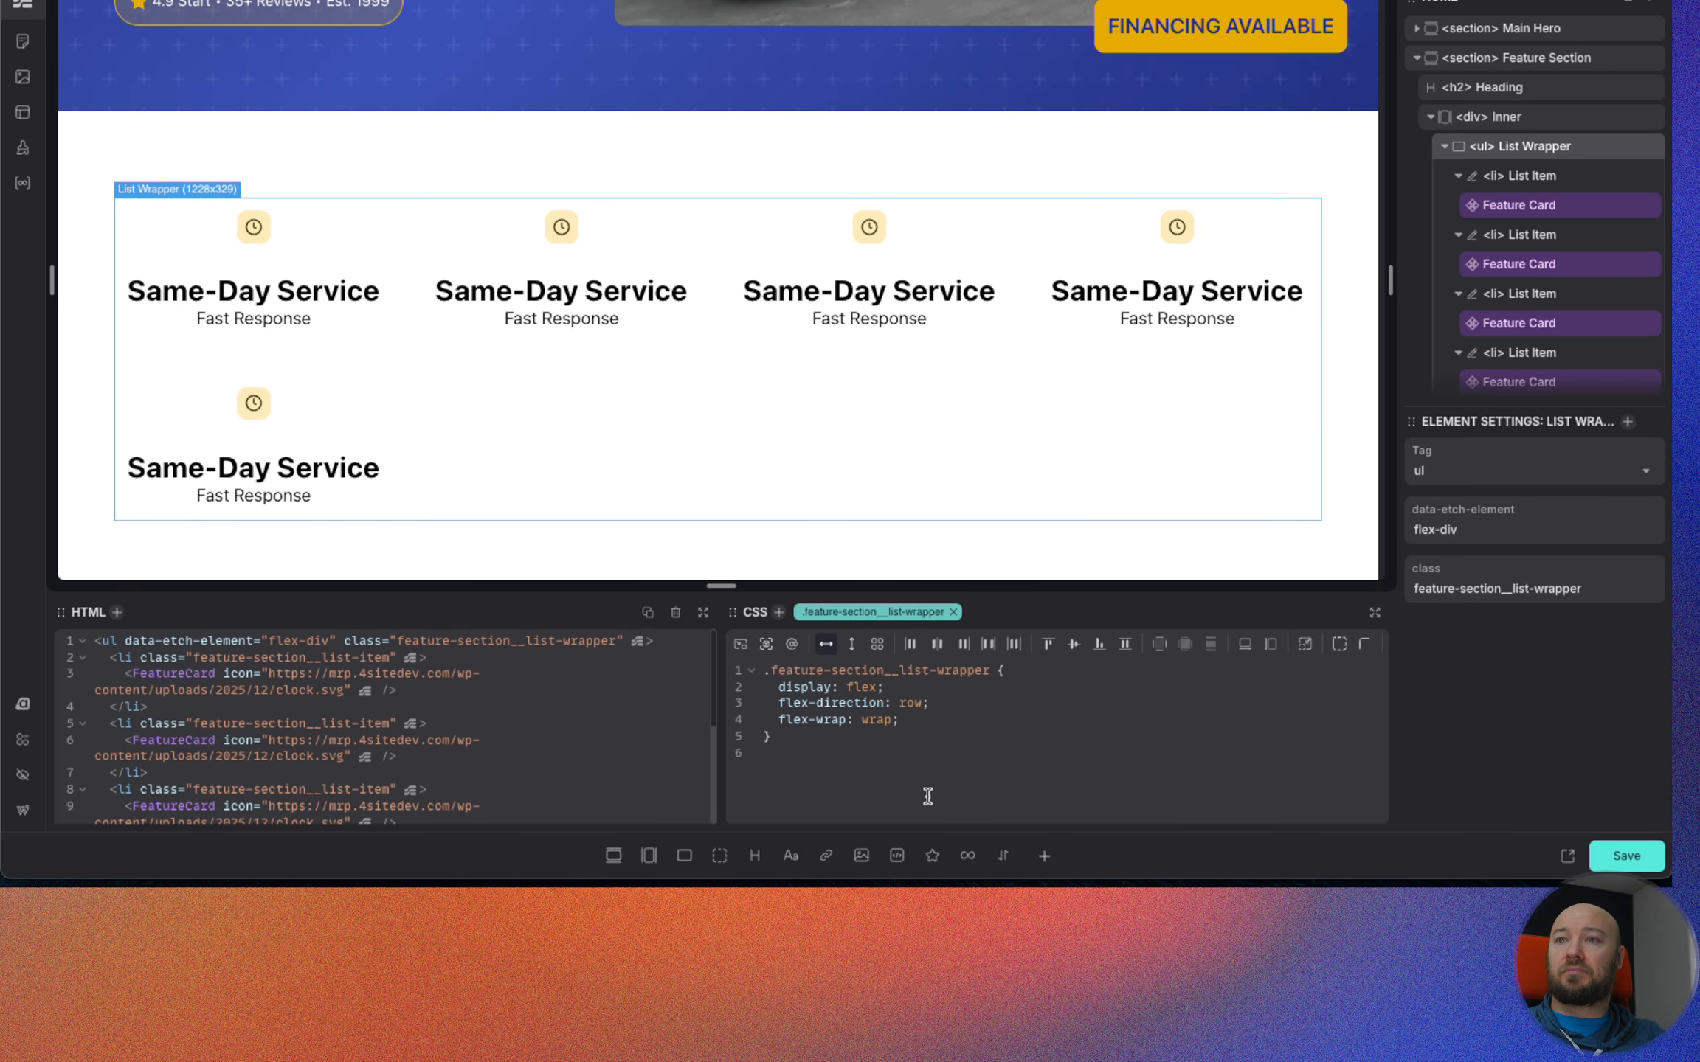
click(937, 643)
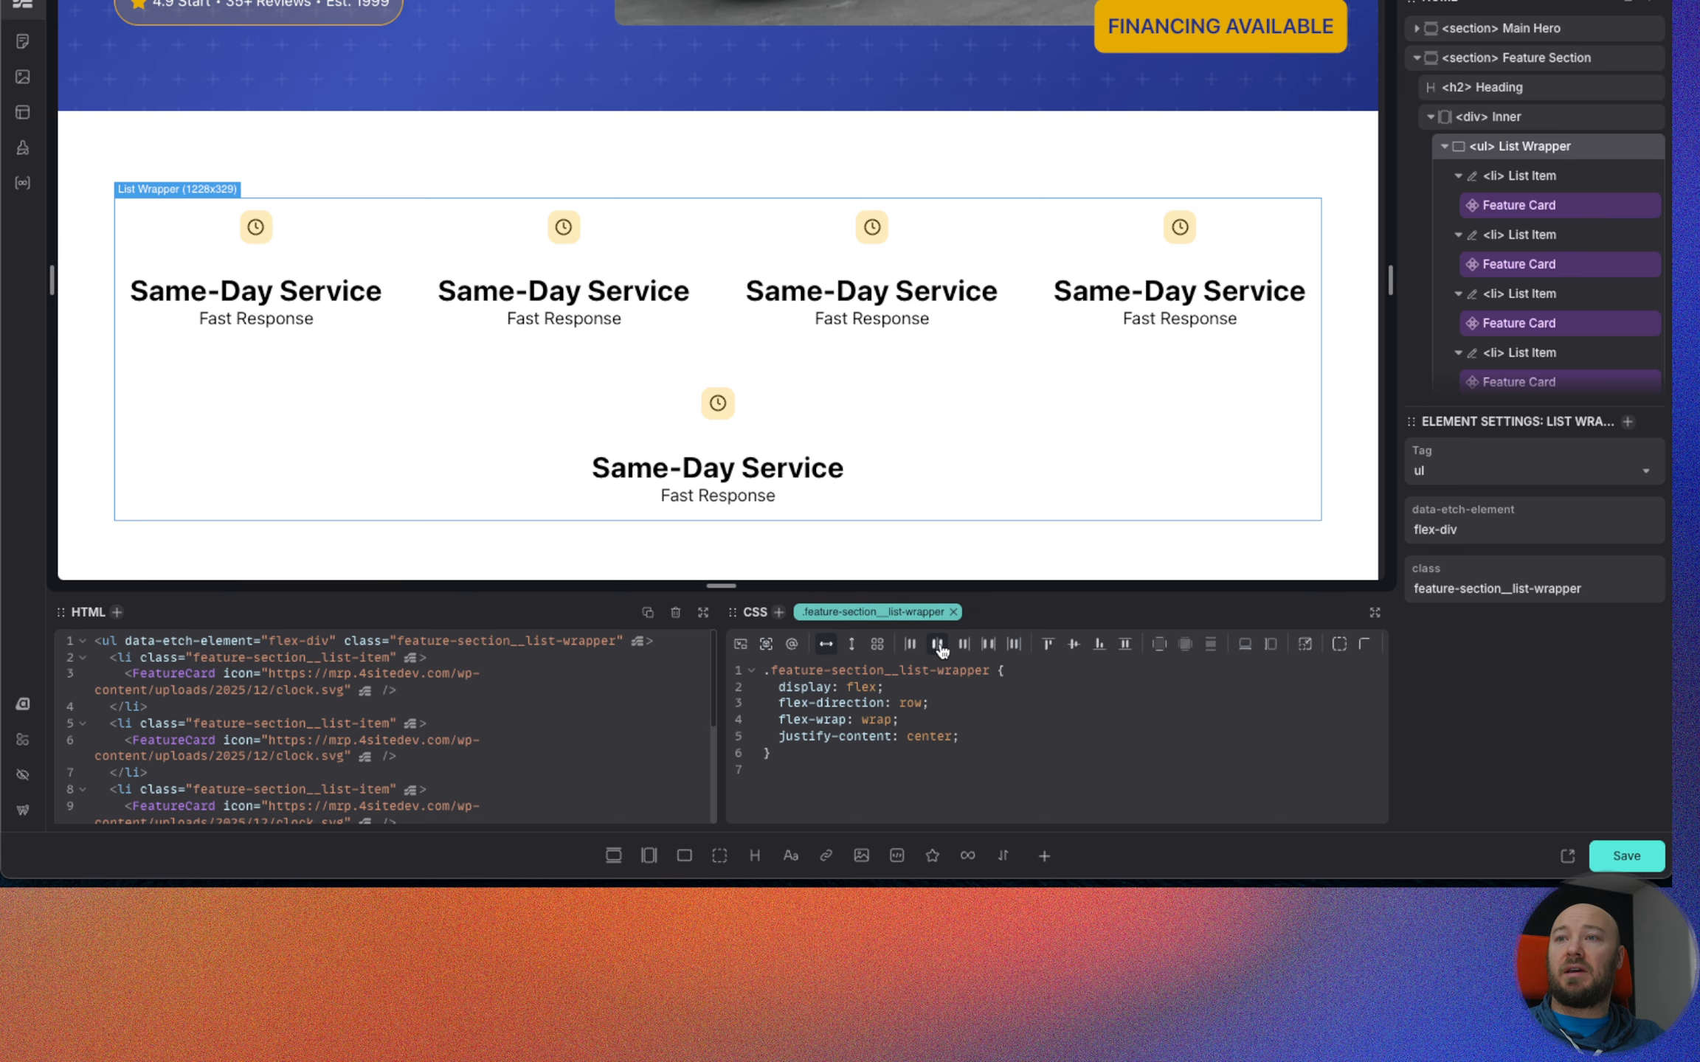
click(1074, 644)
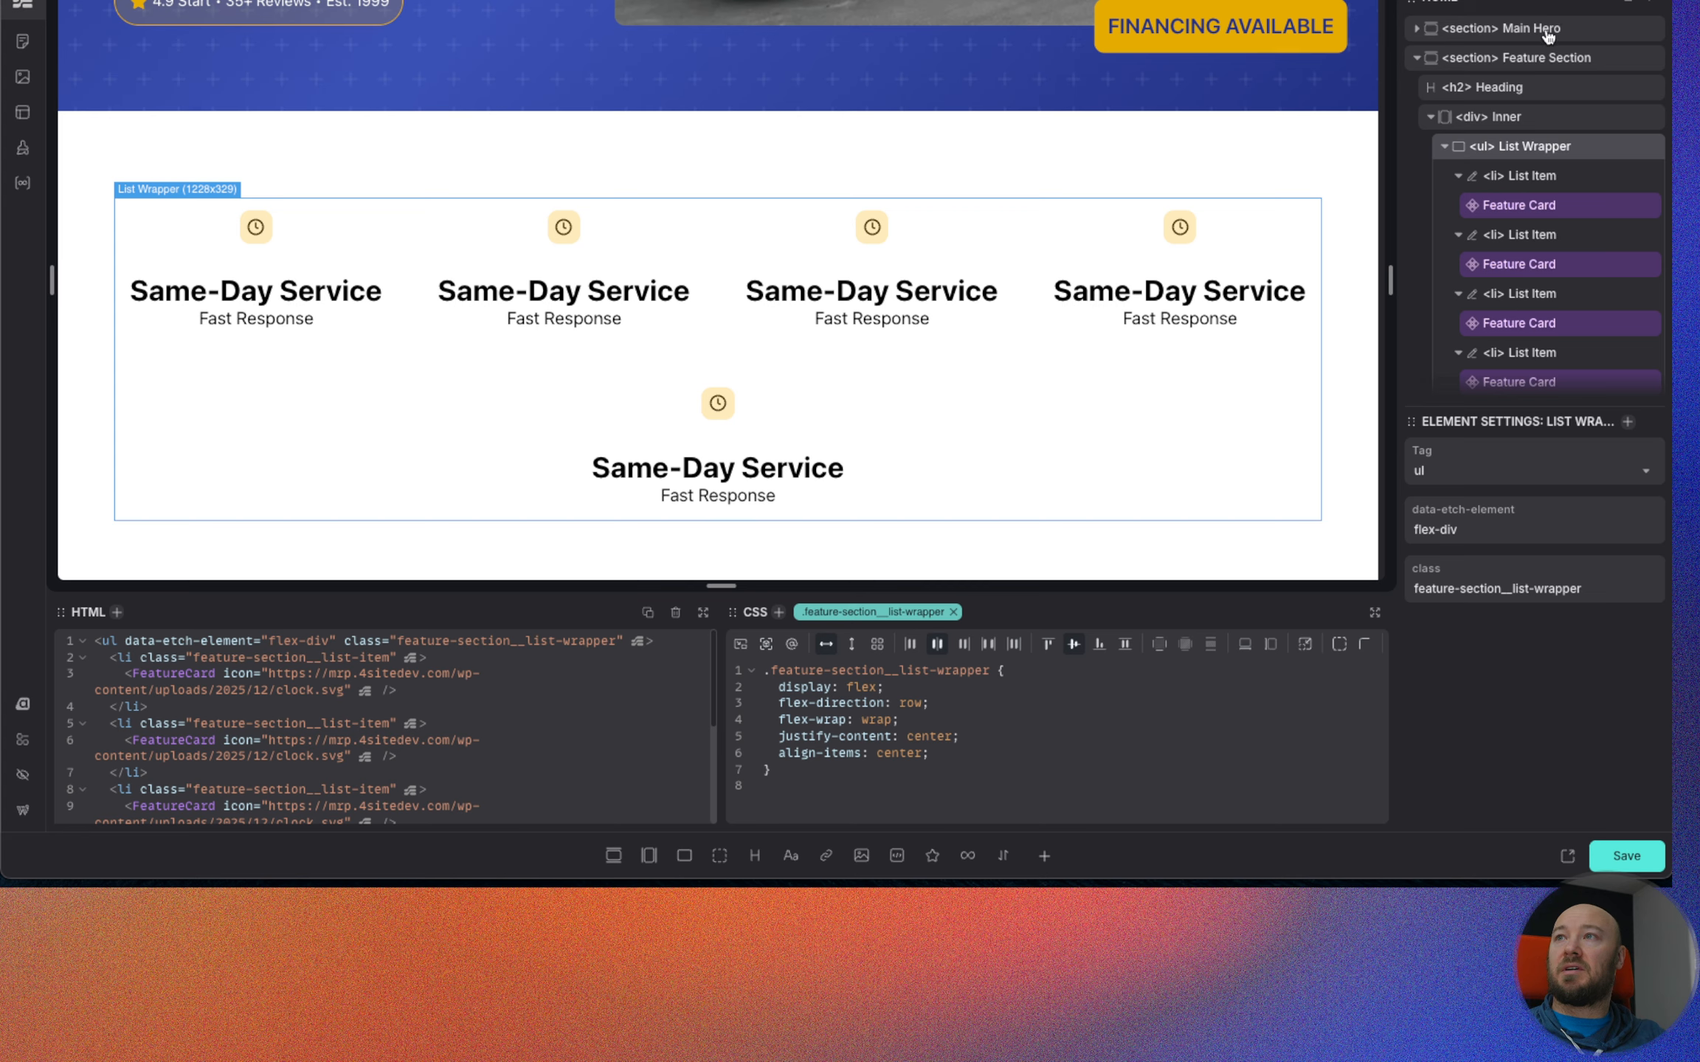
Set the Feature Section's background to var(--base-ultra-light).
click(1529, 62)
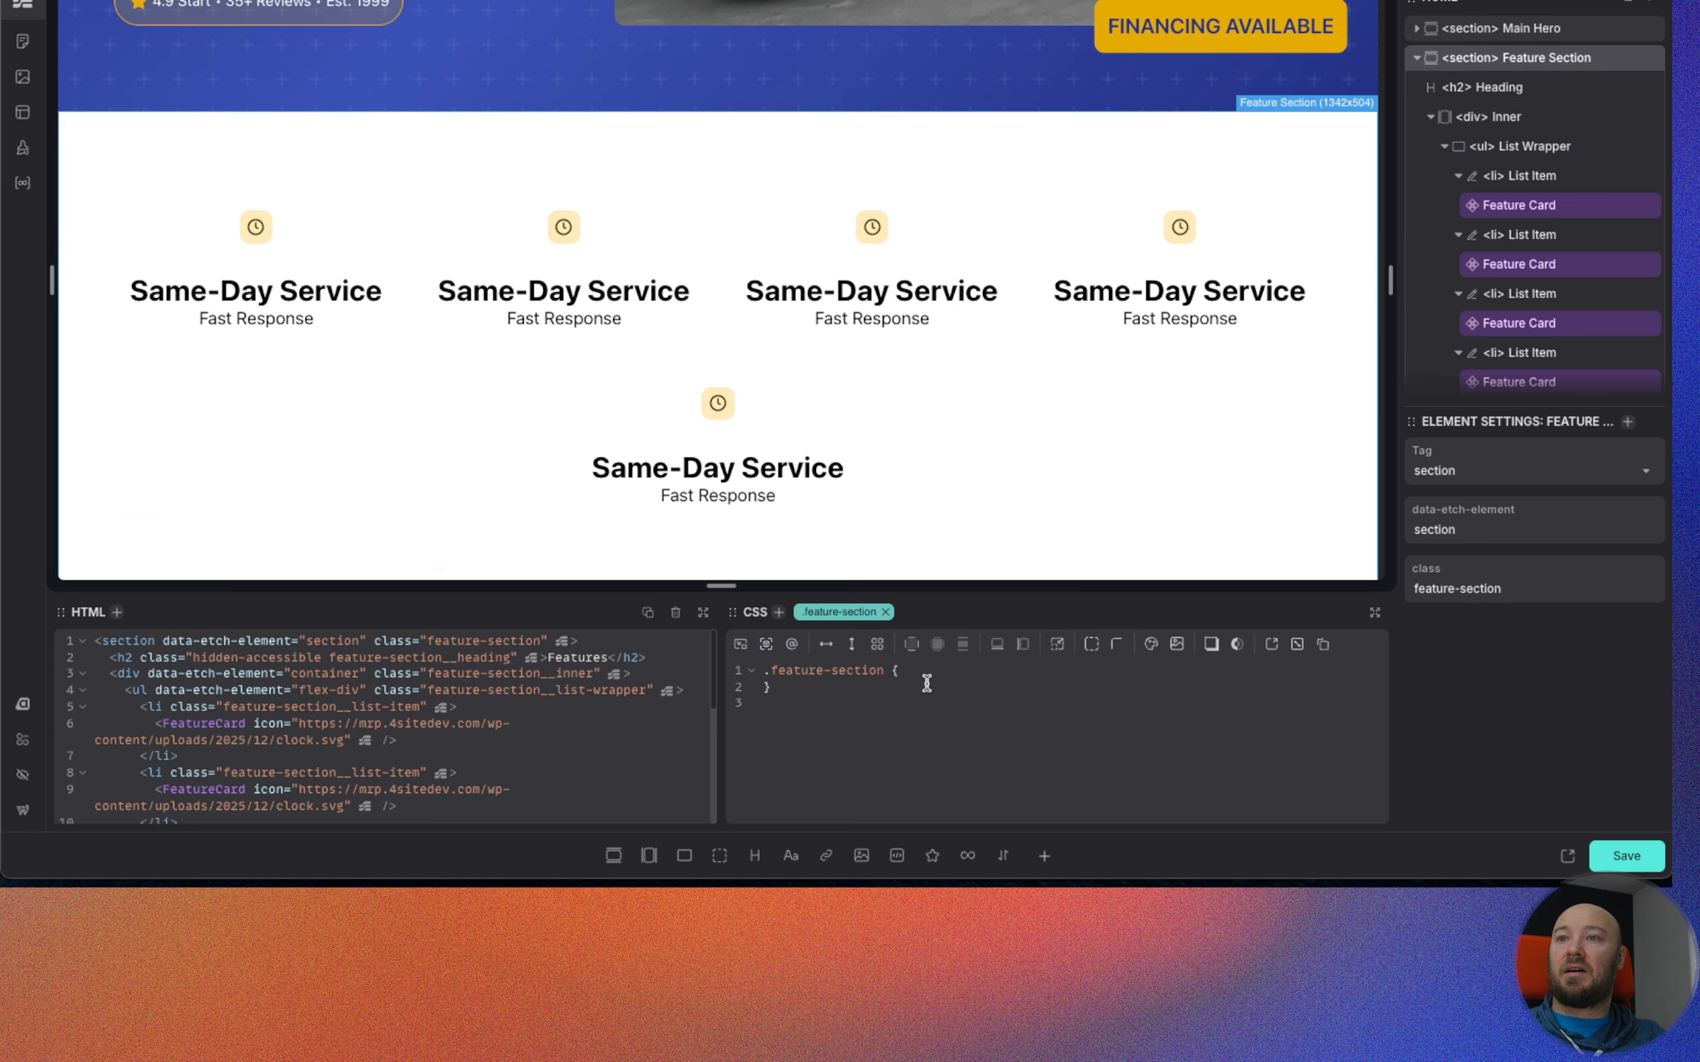
text(back)
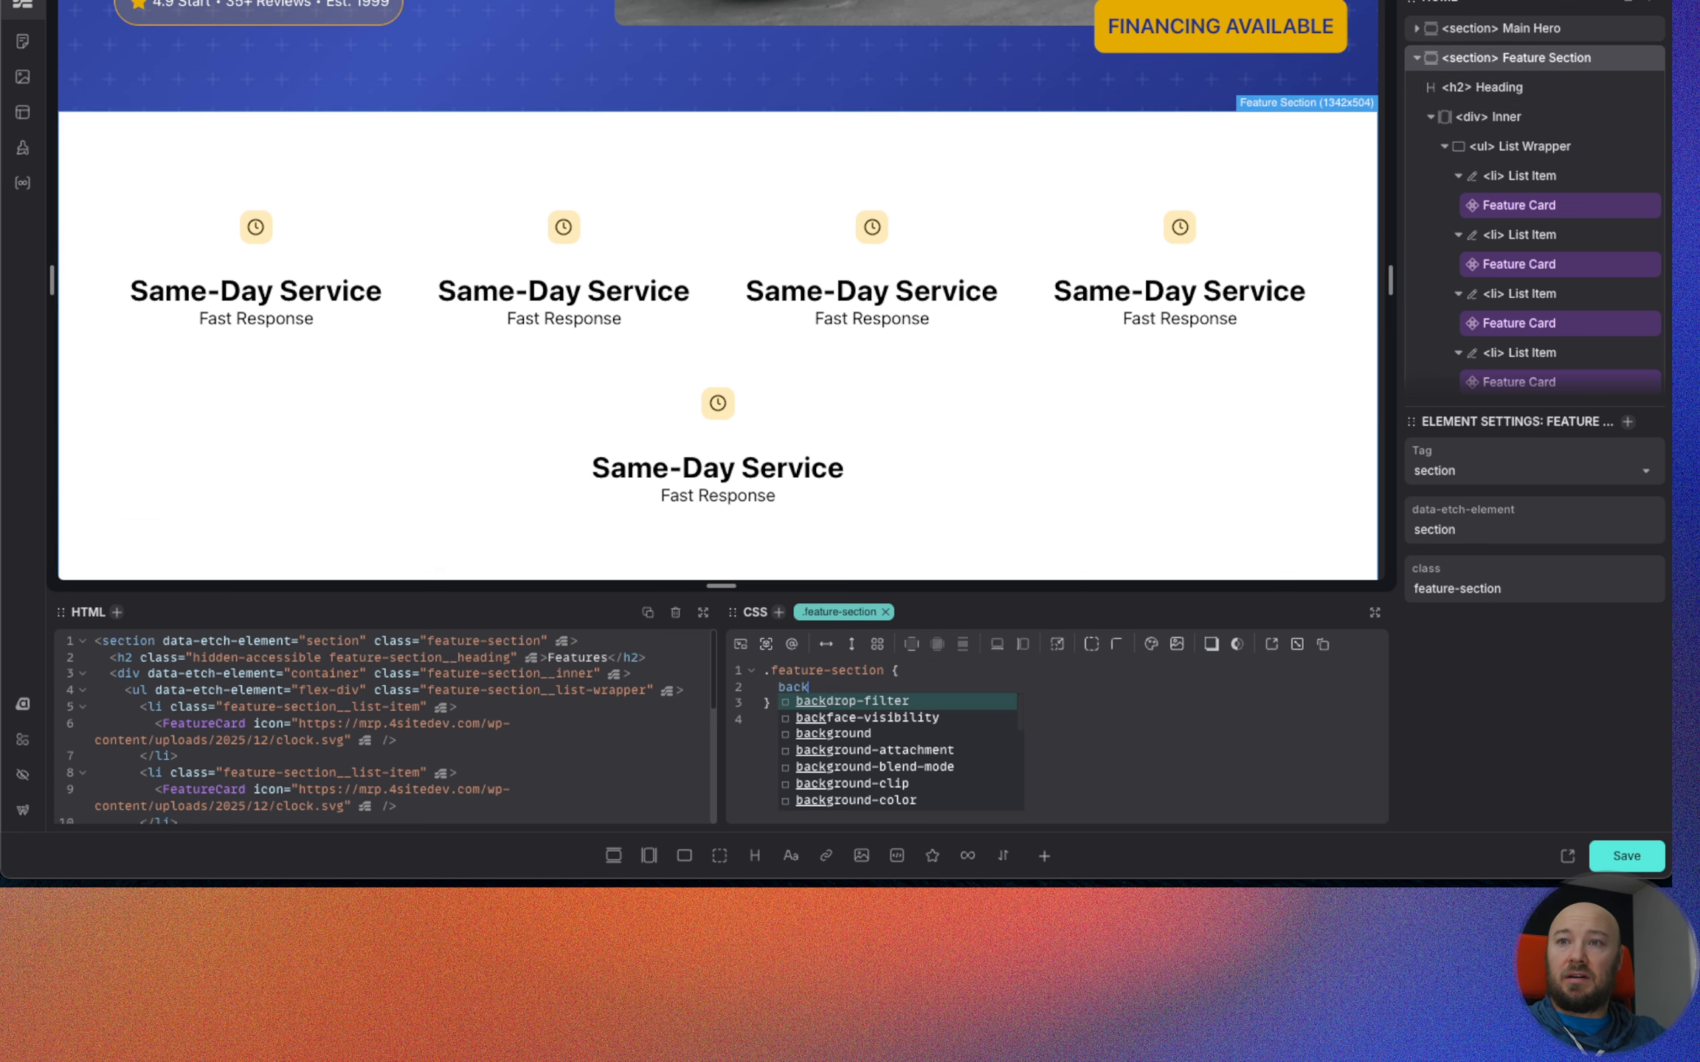
key(Down)
key(Down)
key(Return)
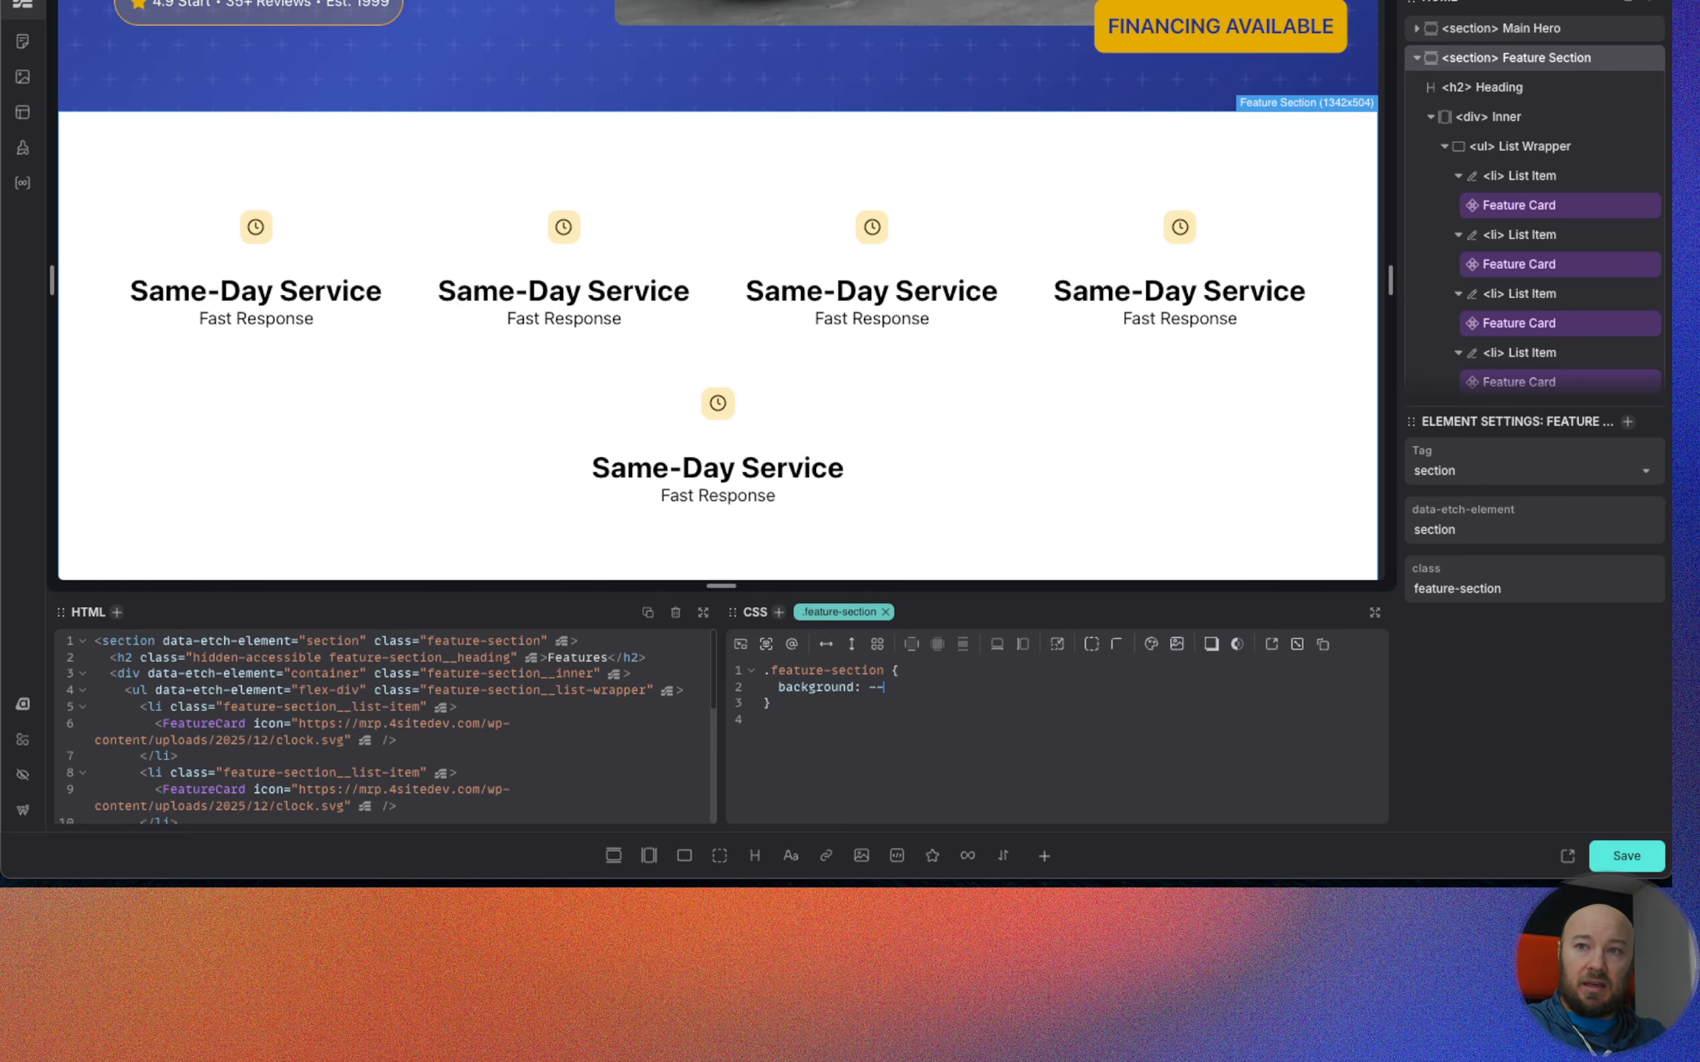
text(--base-)
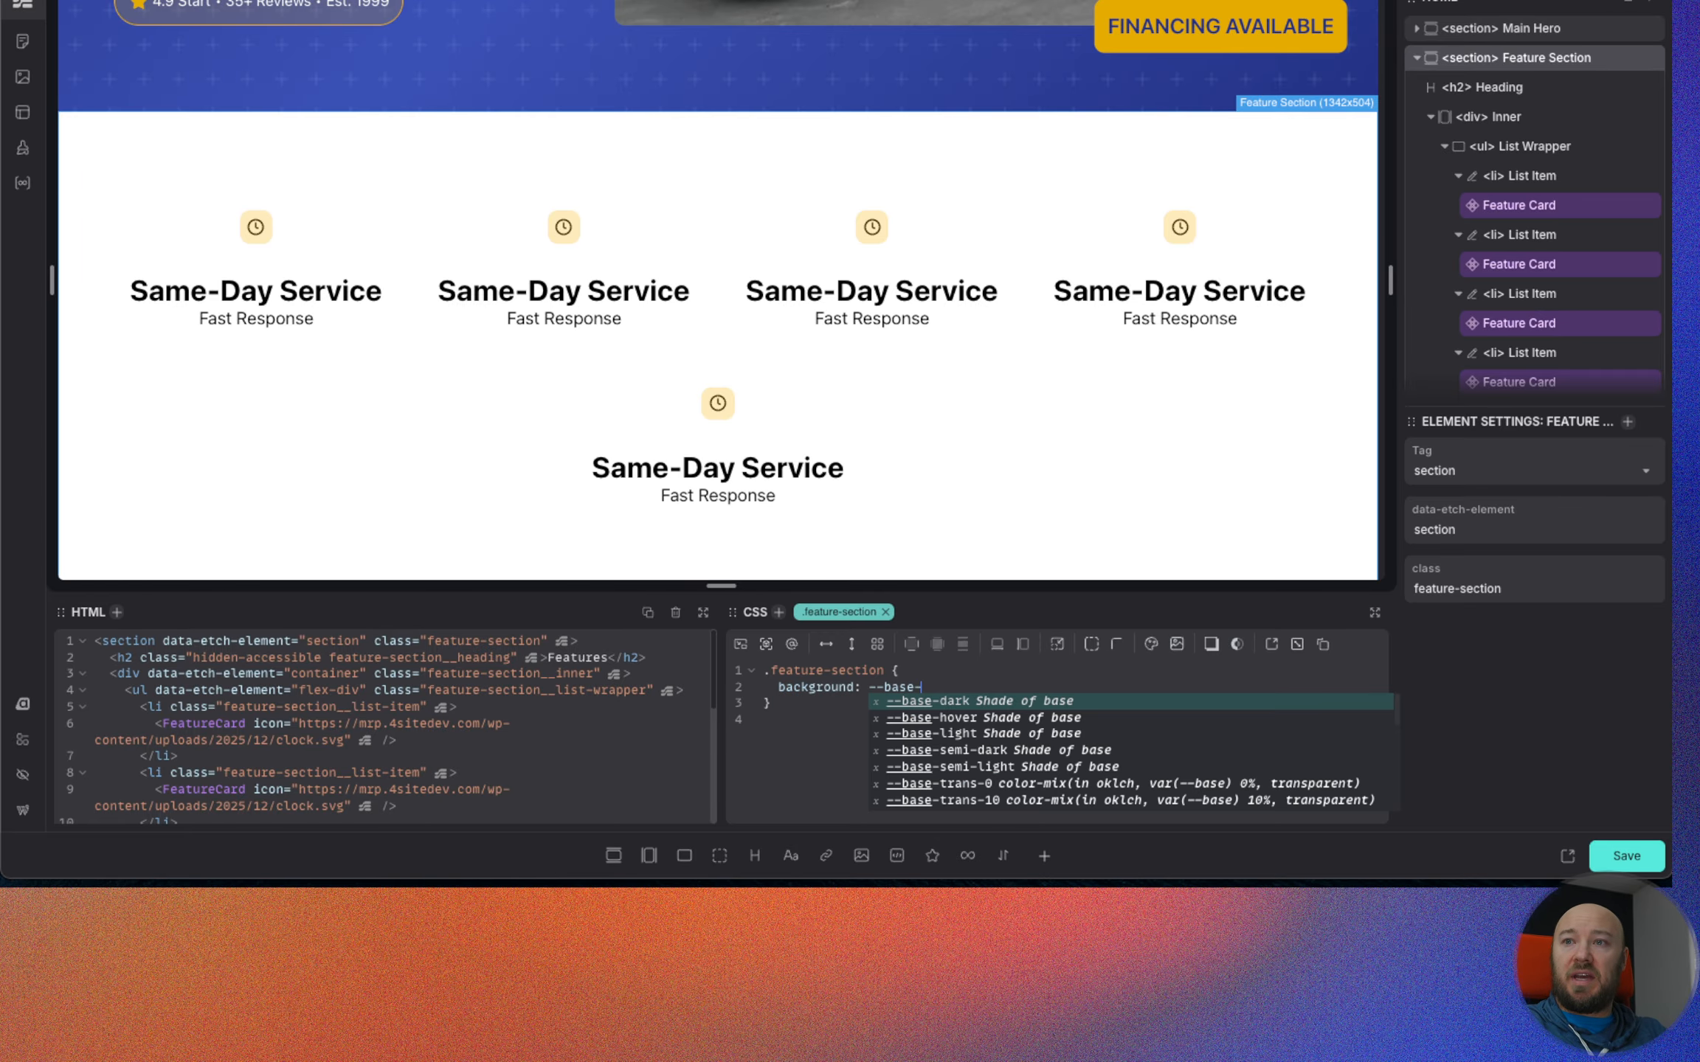
text(ultra-light)
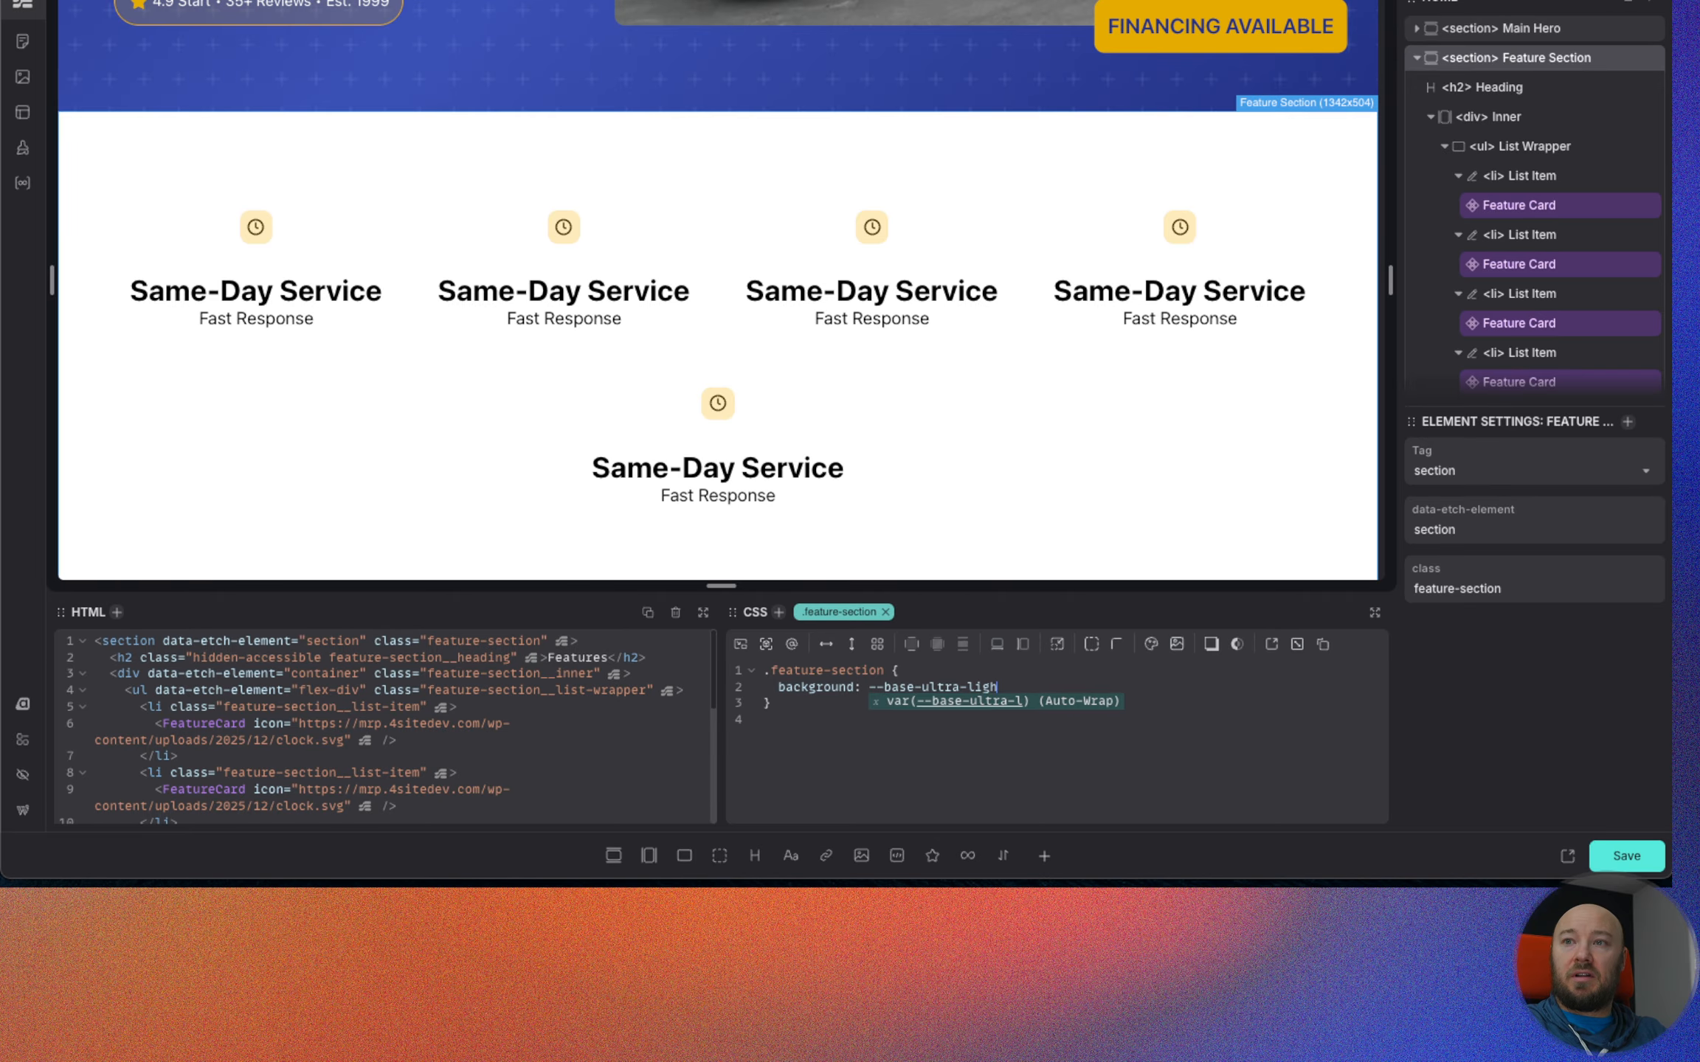
key(Return)
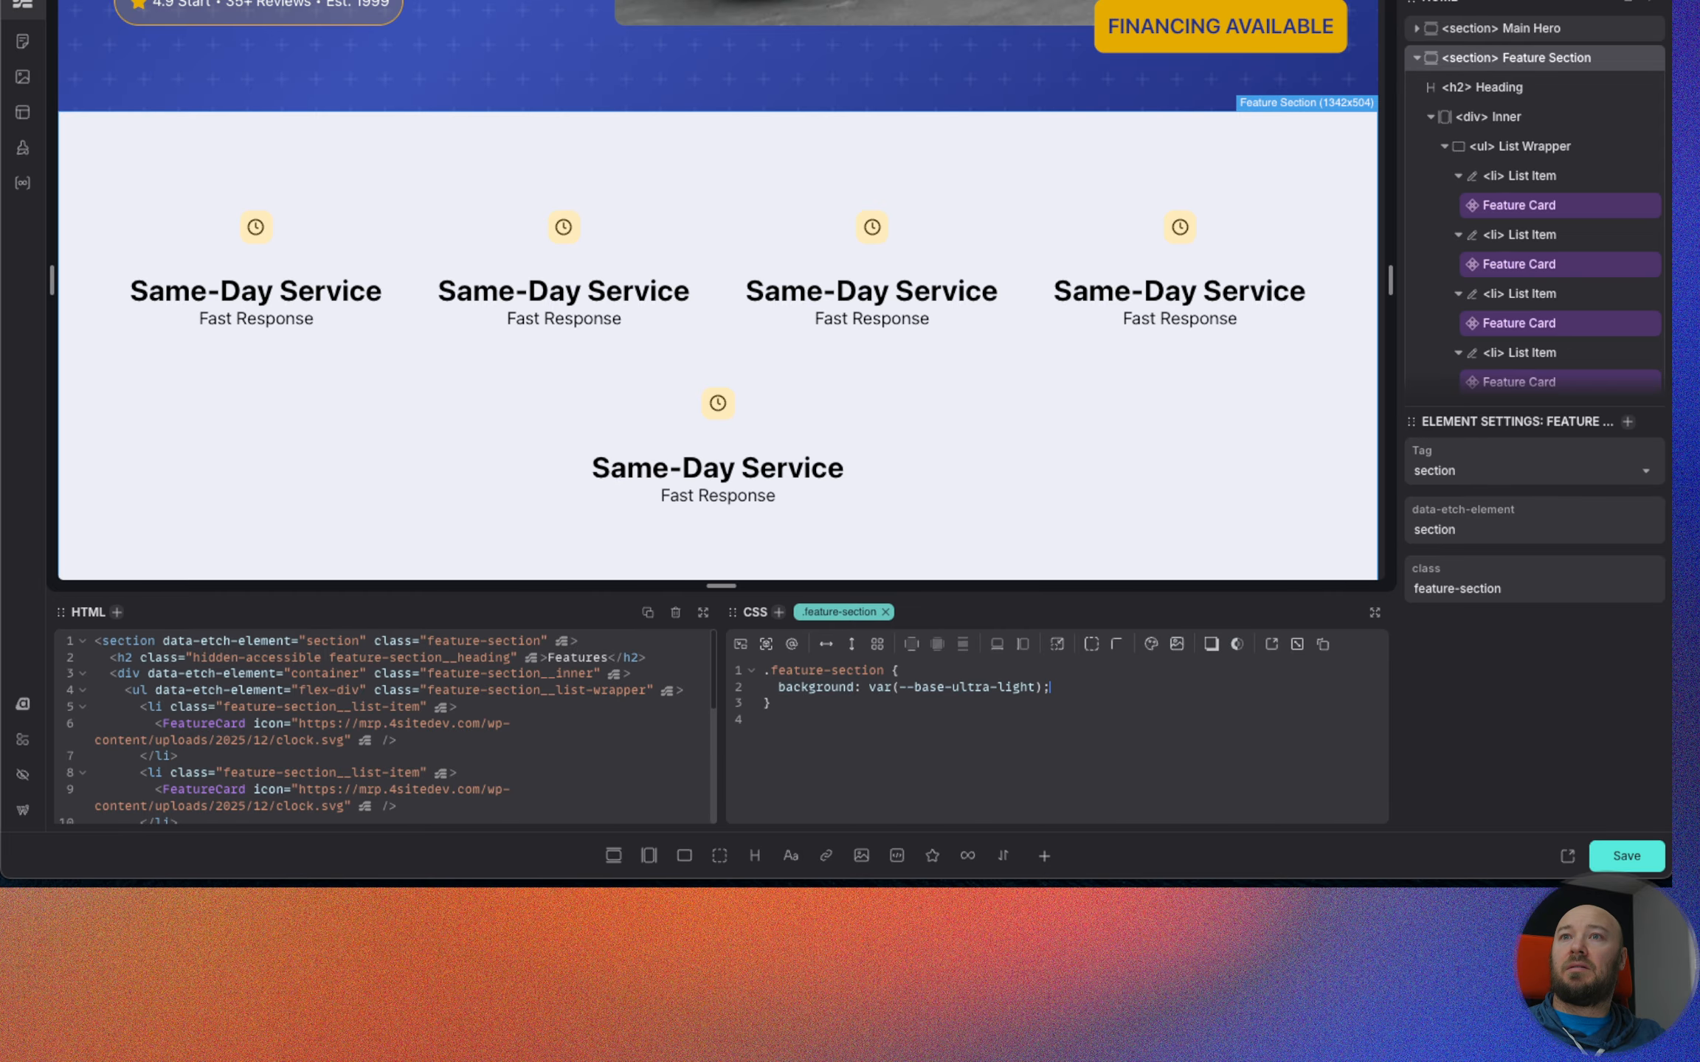
Compare the section with the Figma design and set the Feature Card component's heading font-size to var(--h4).
click(576, 0)
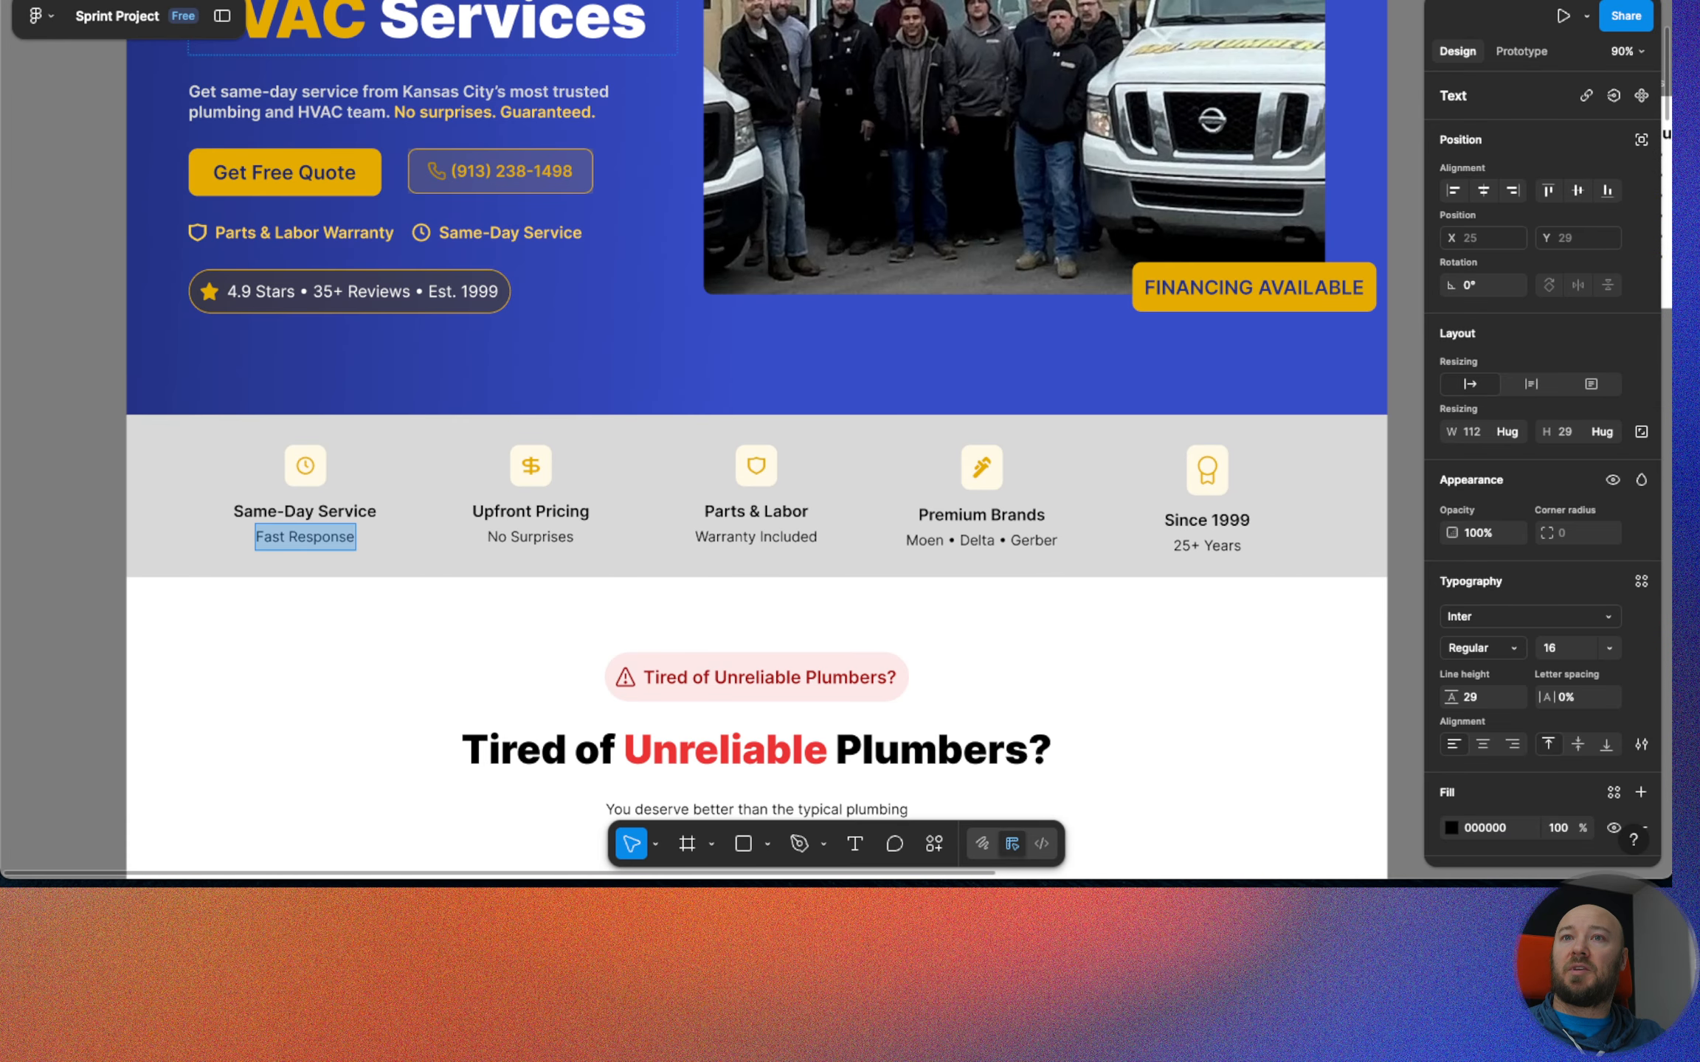
key(alt+super+Left)
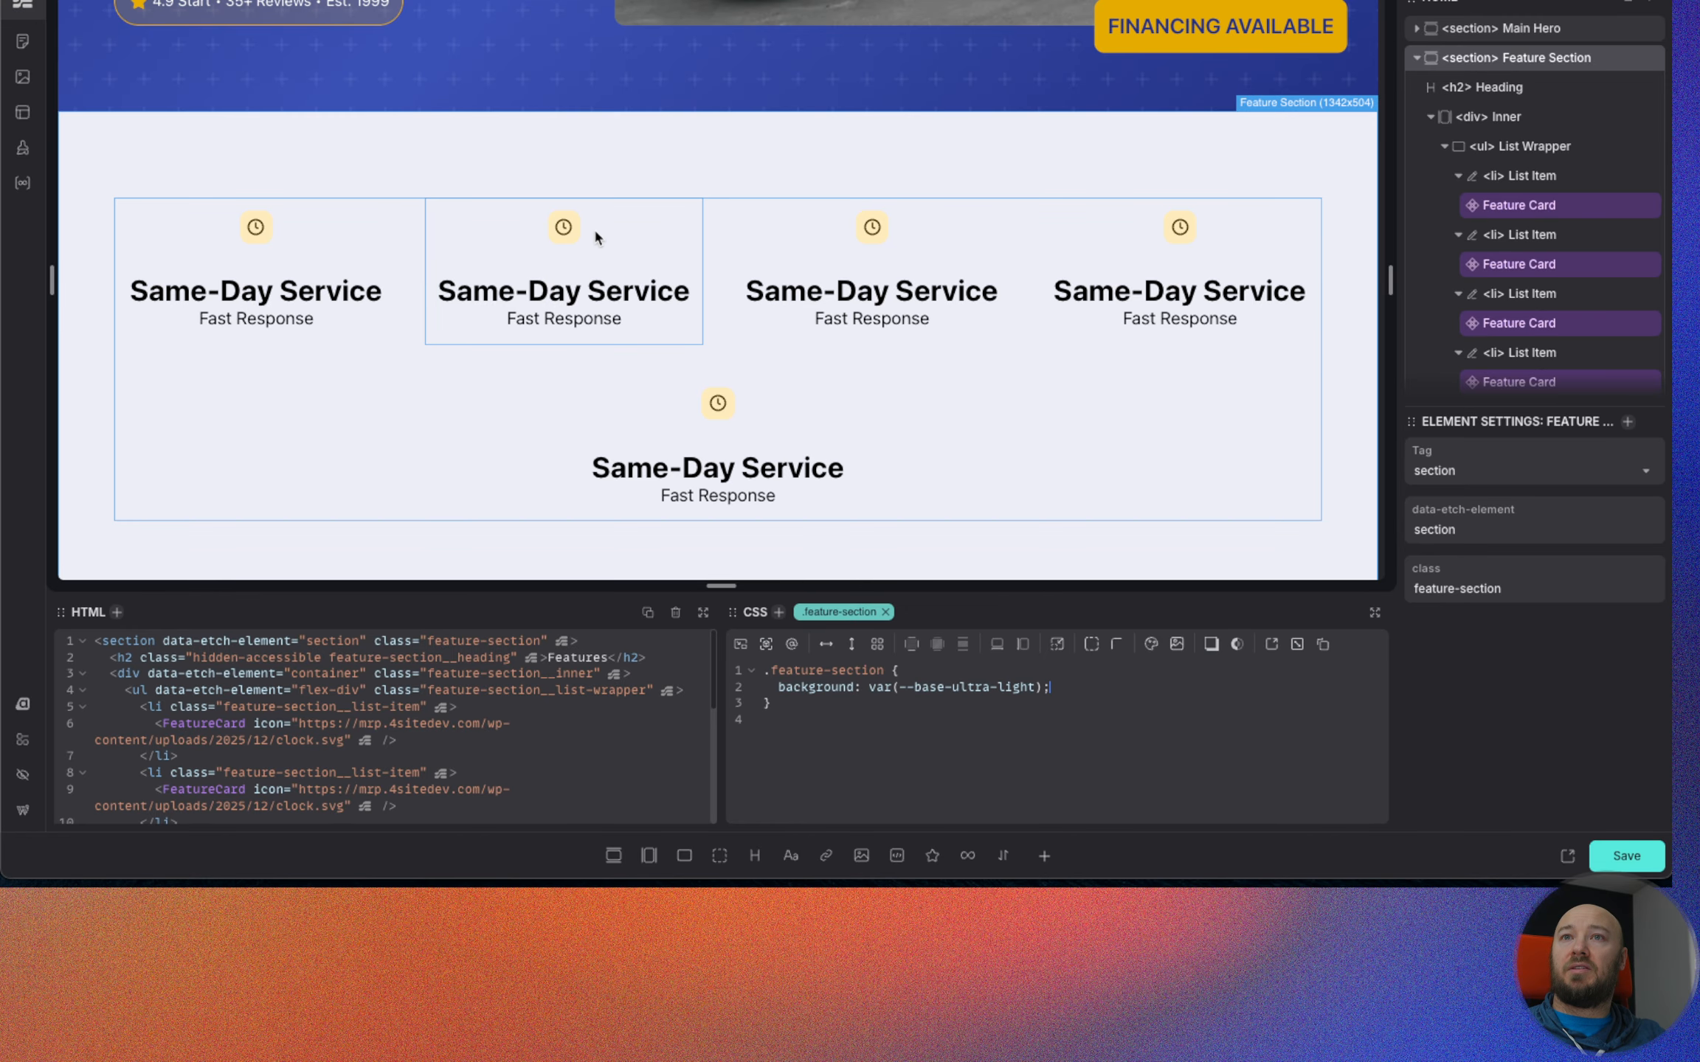
key(alt+super+Right)
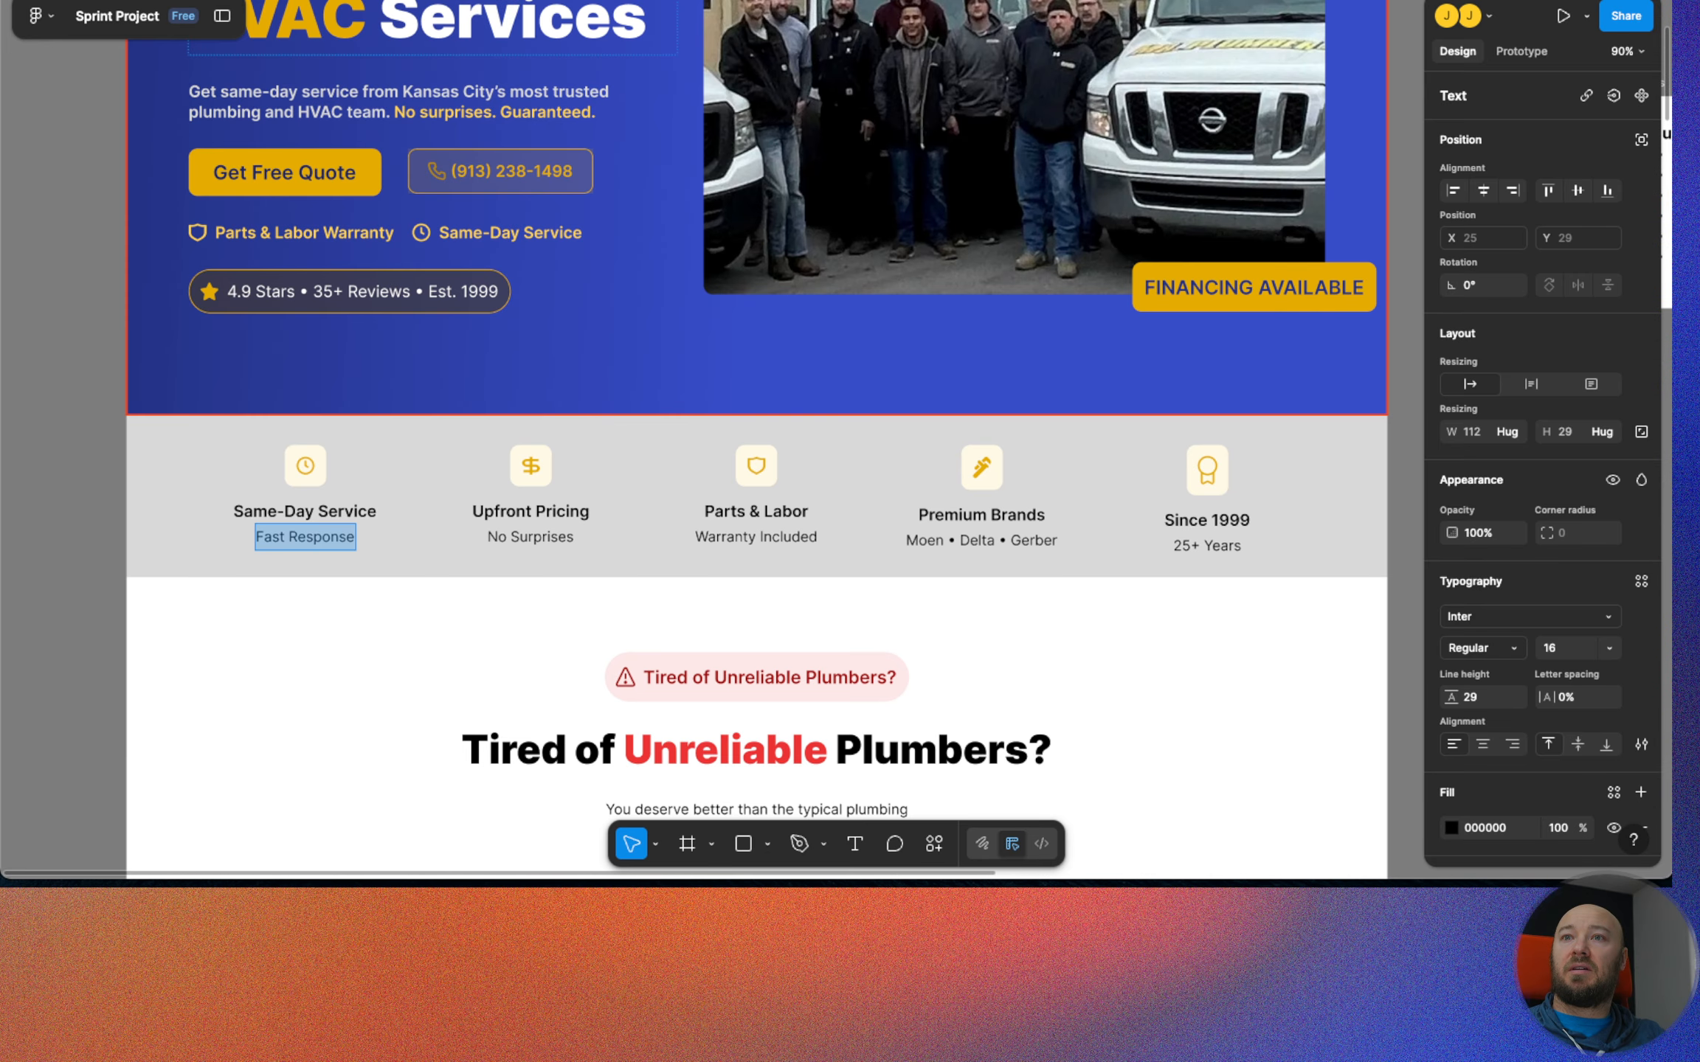
key(alt+super+Left)
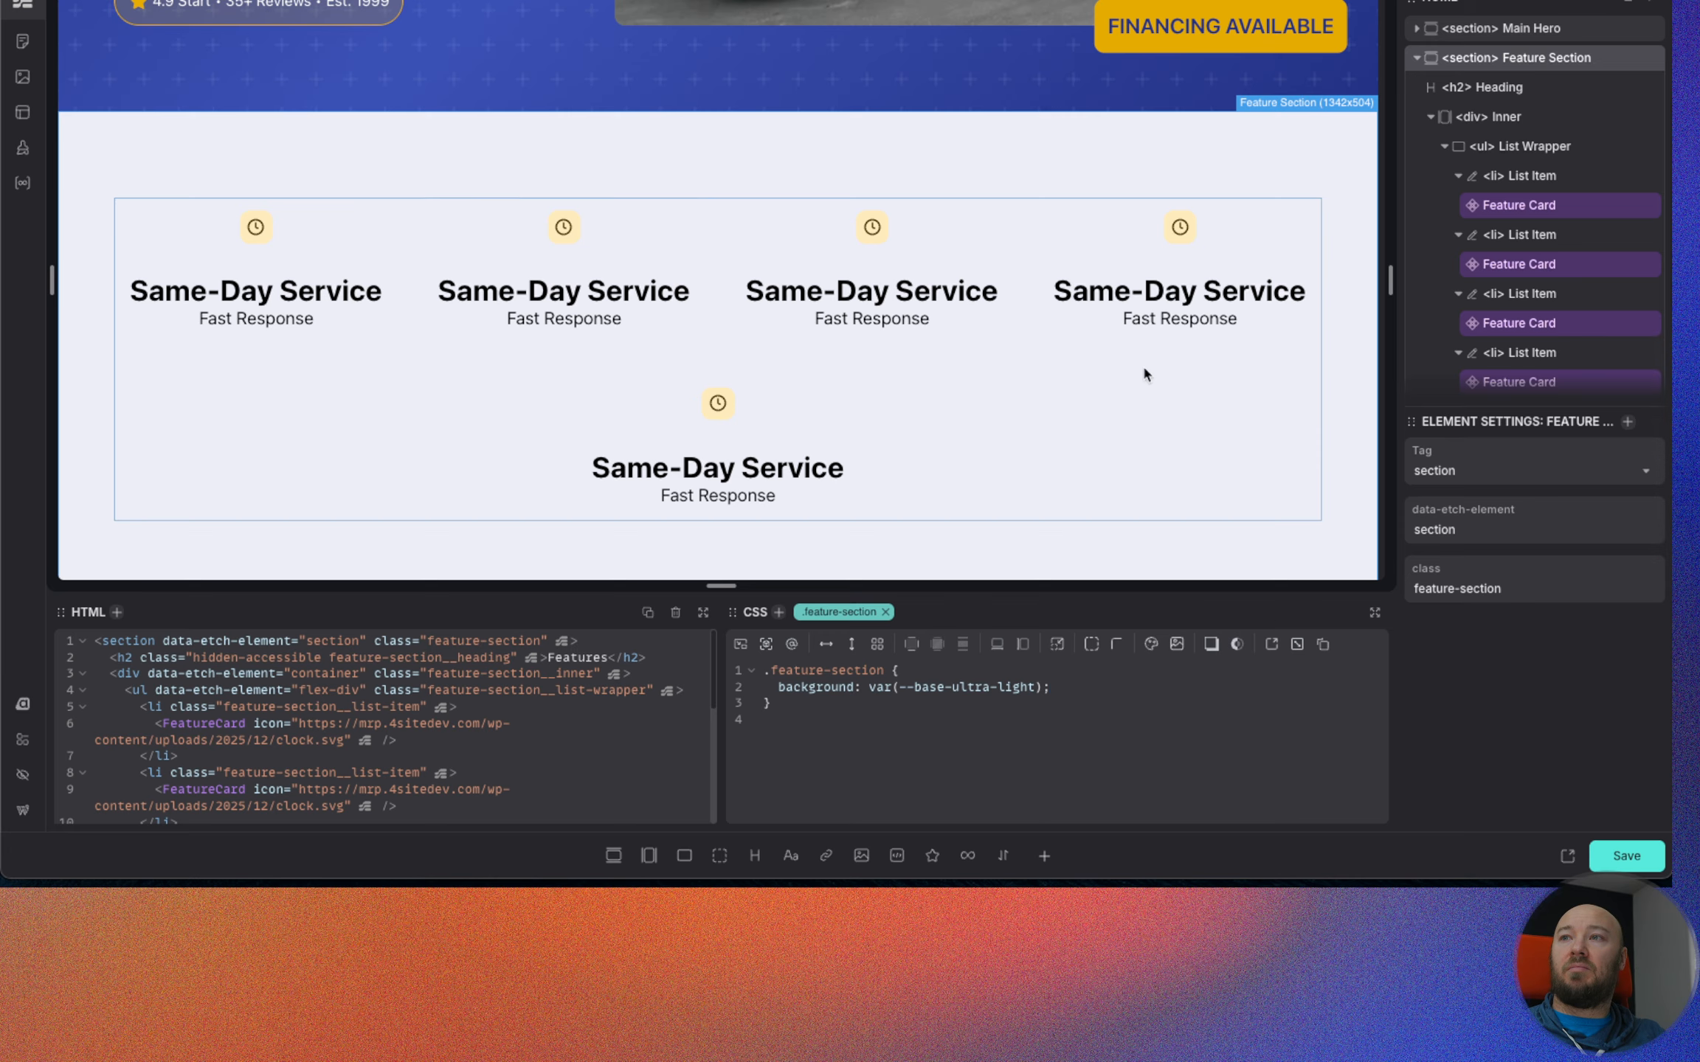
right_click(1546, 208)
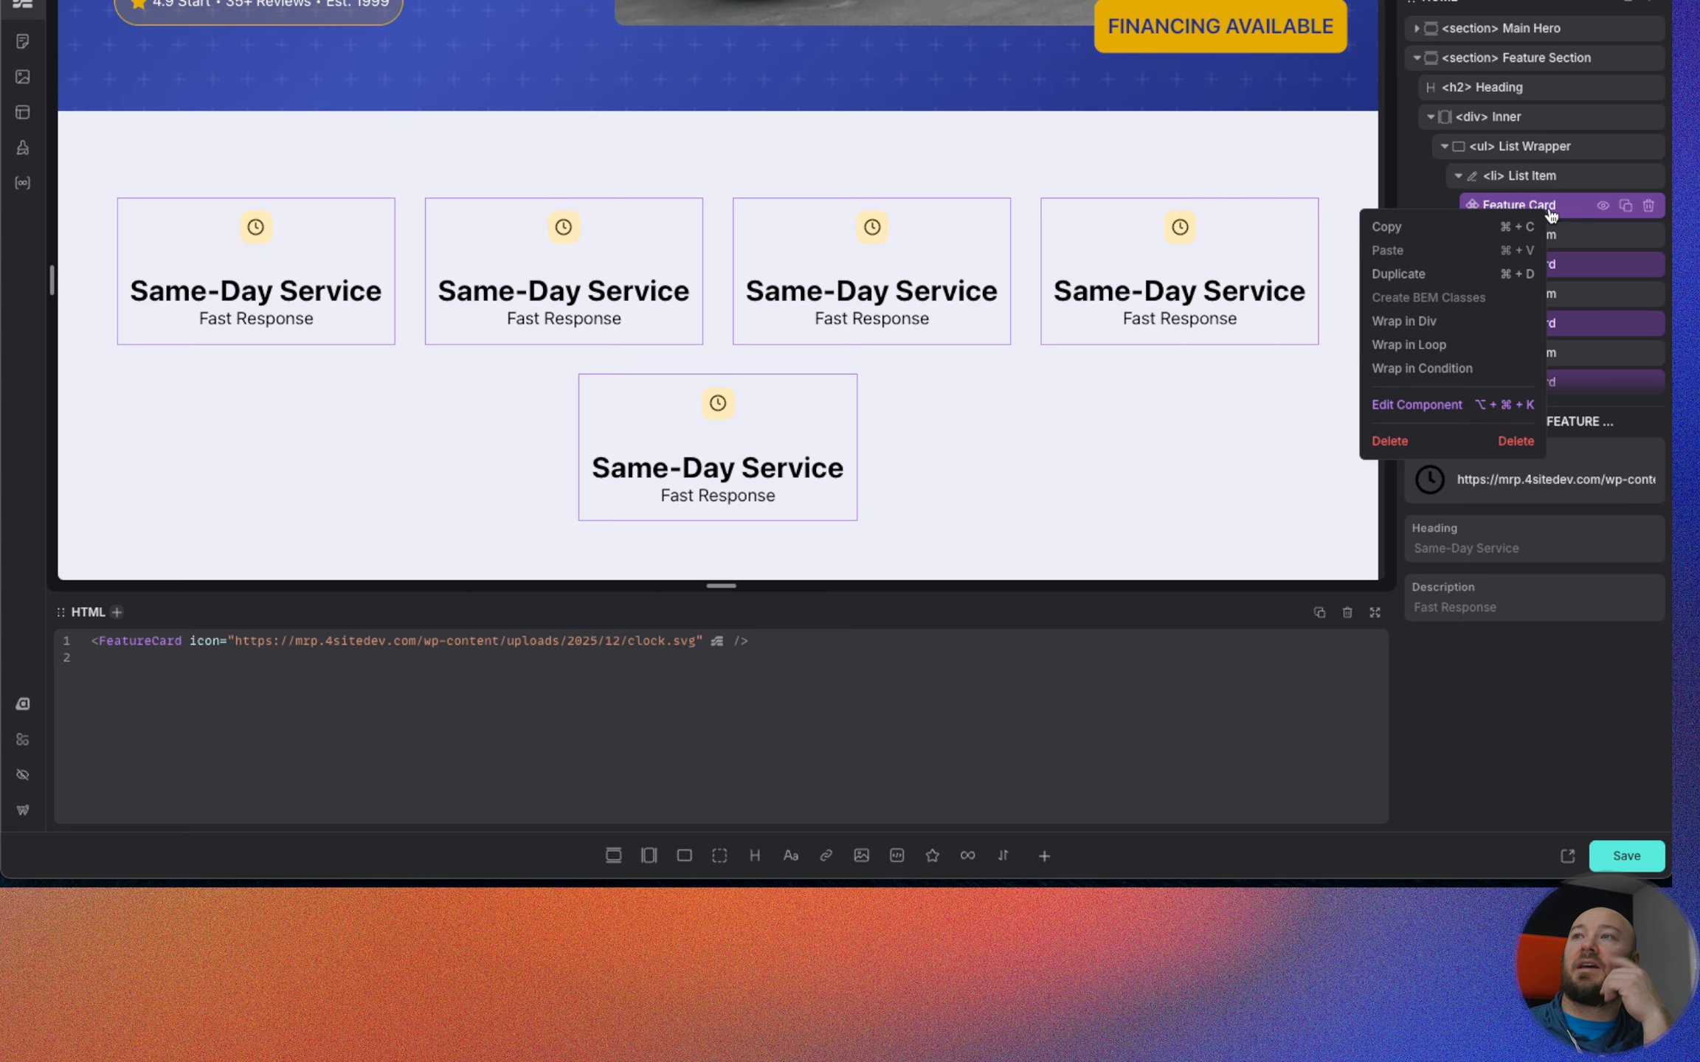
click(1423, 413)
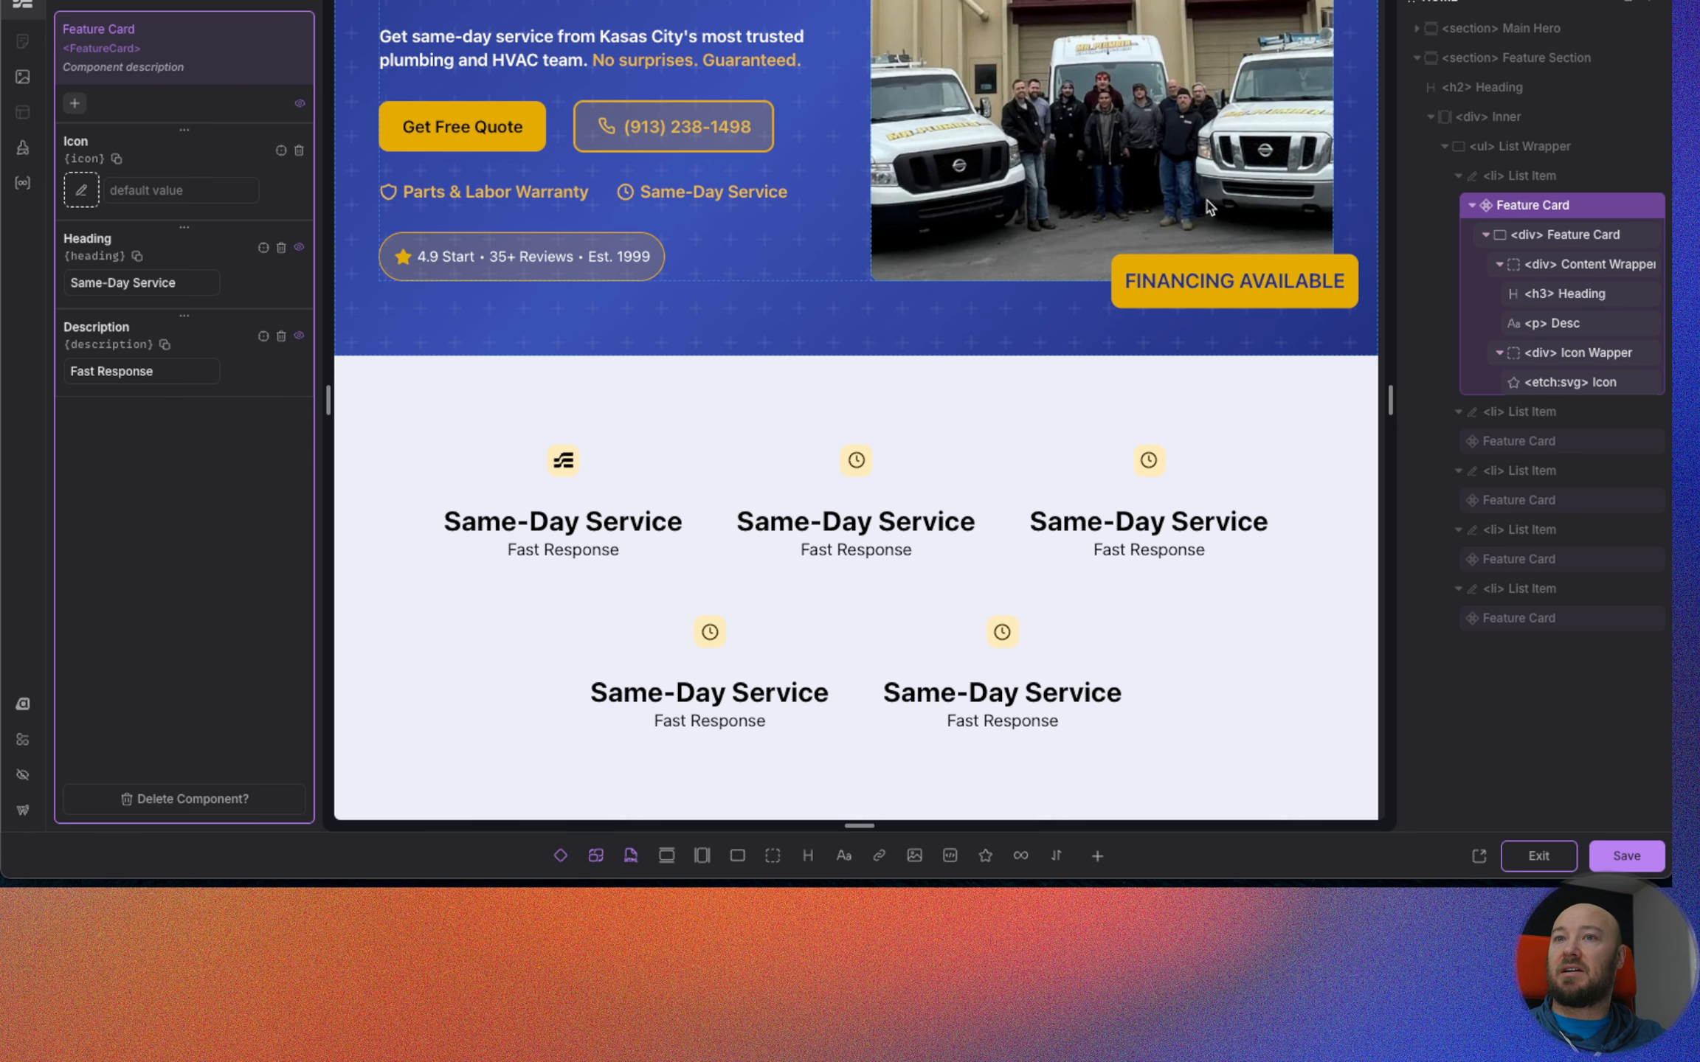
click(1566, 293)
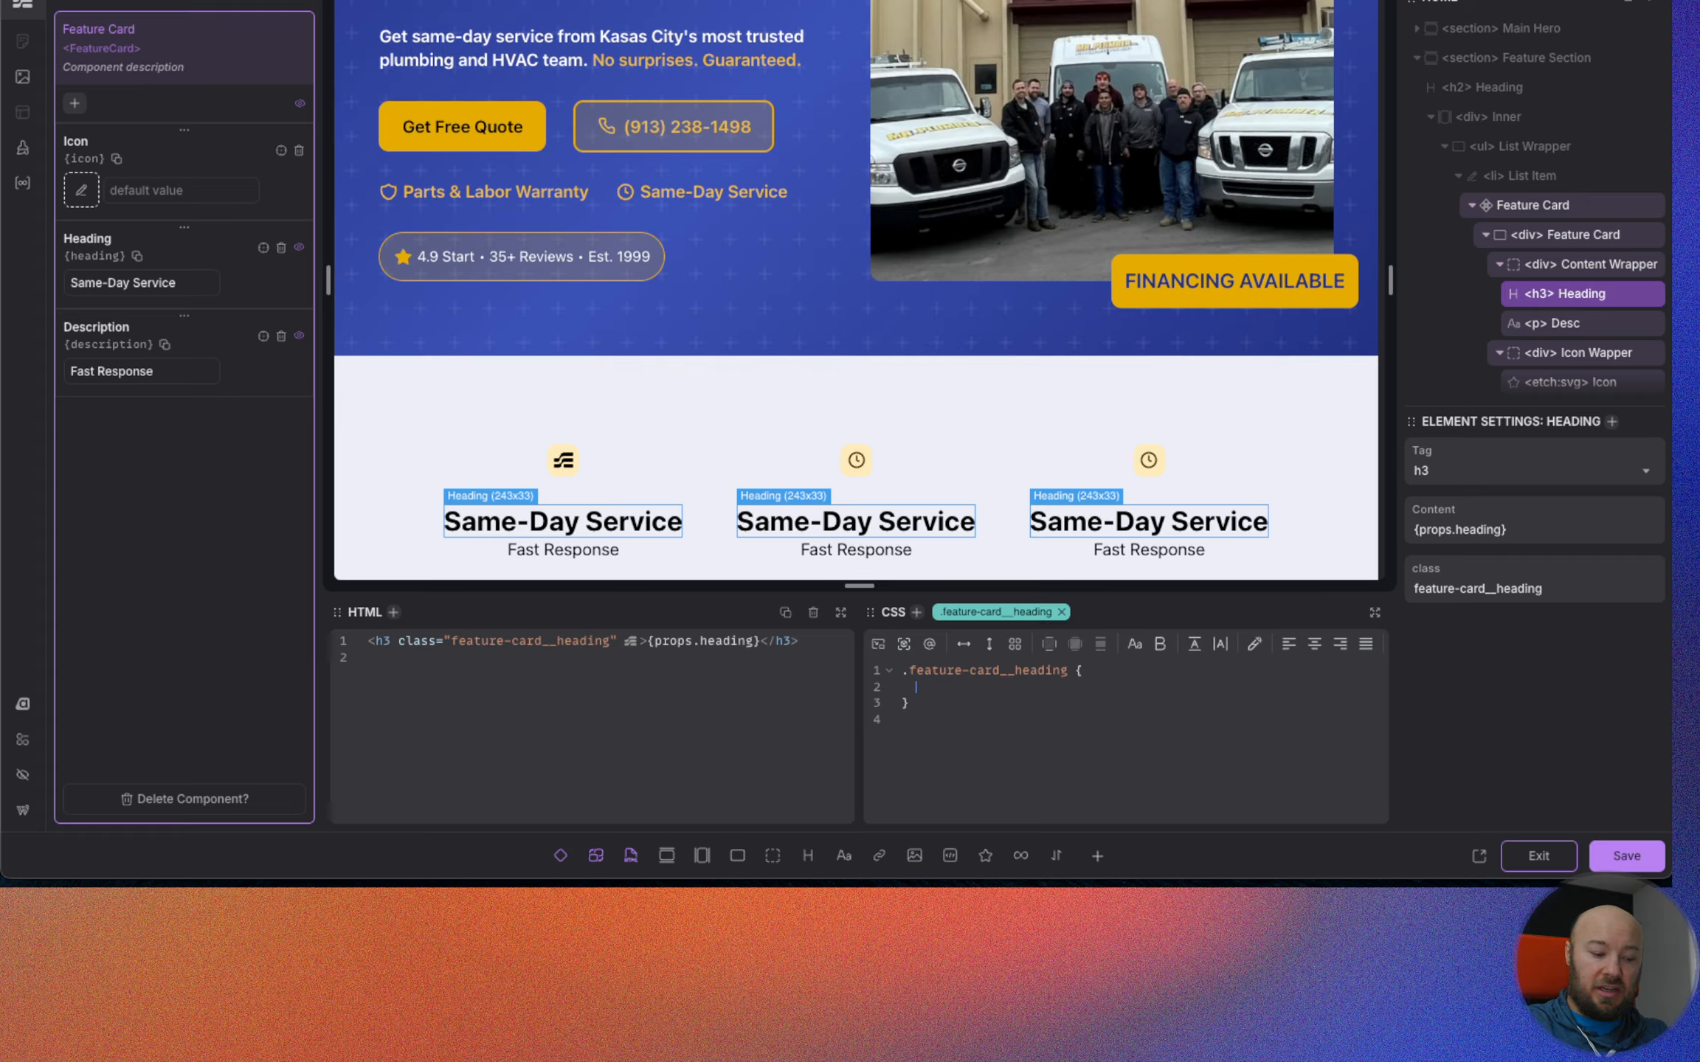
text(font-size: var()
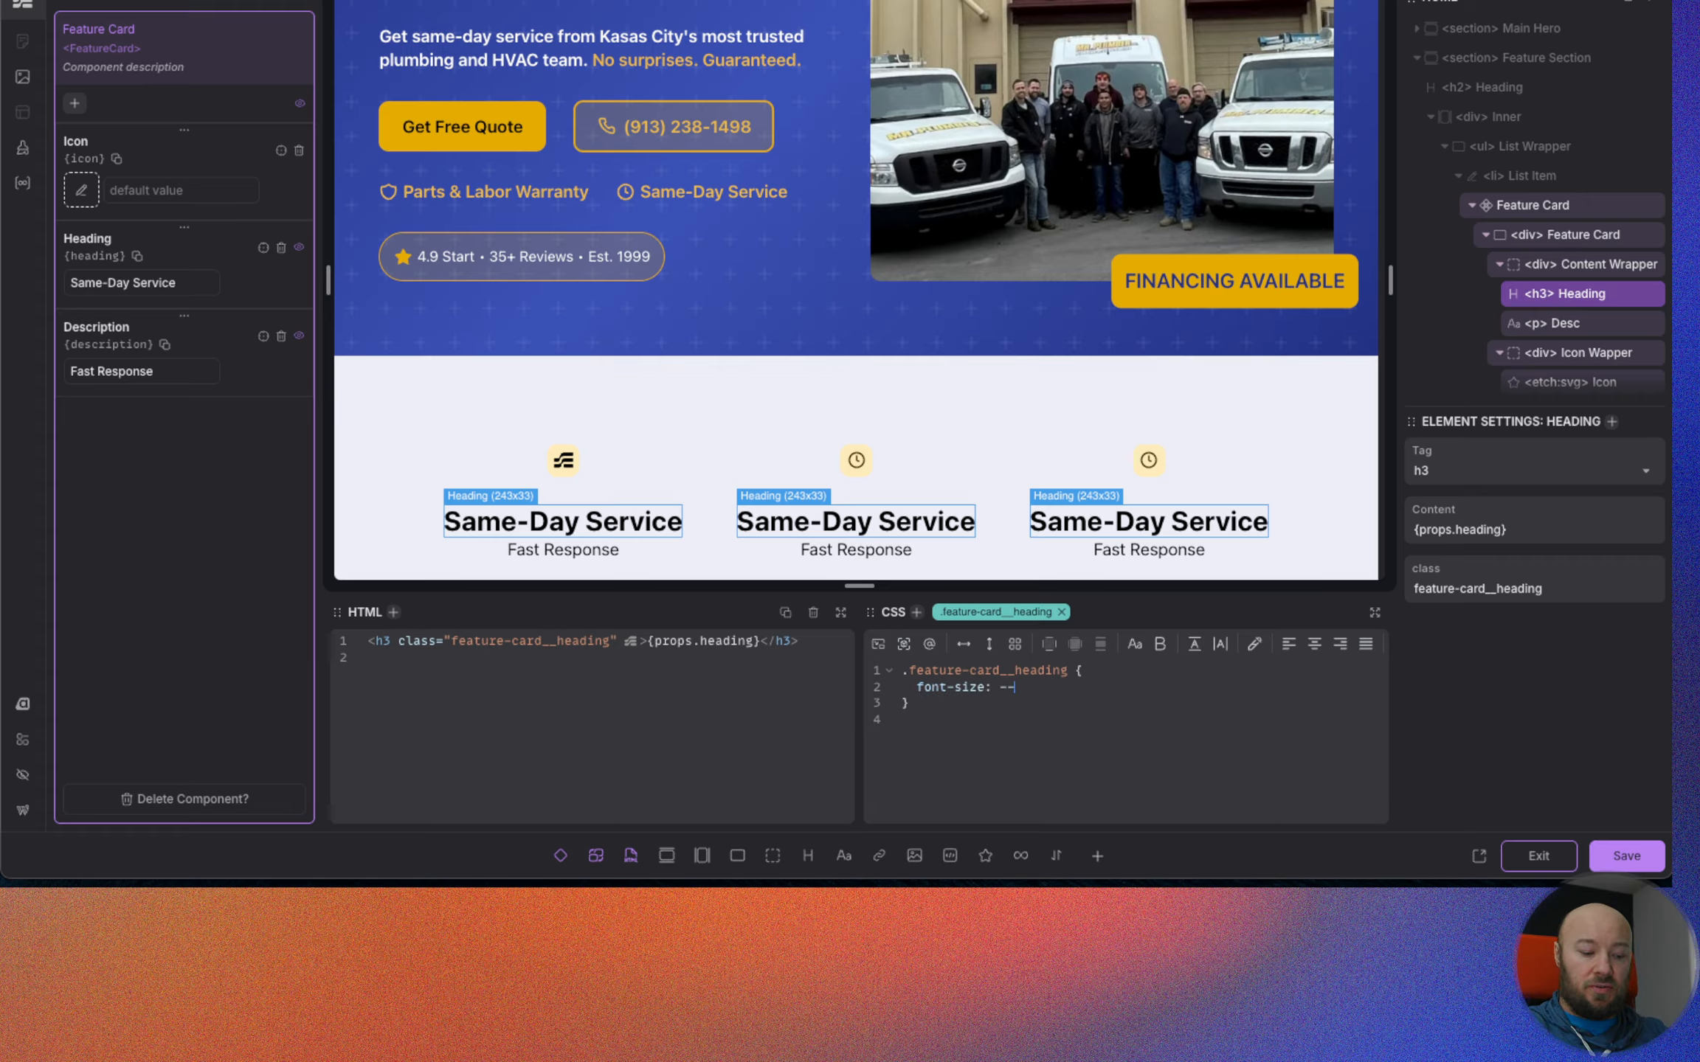
text(--h4)
key(Return)
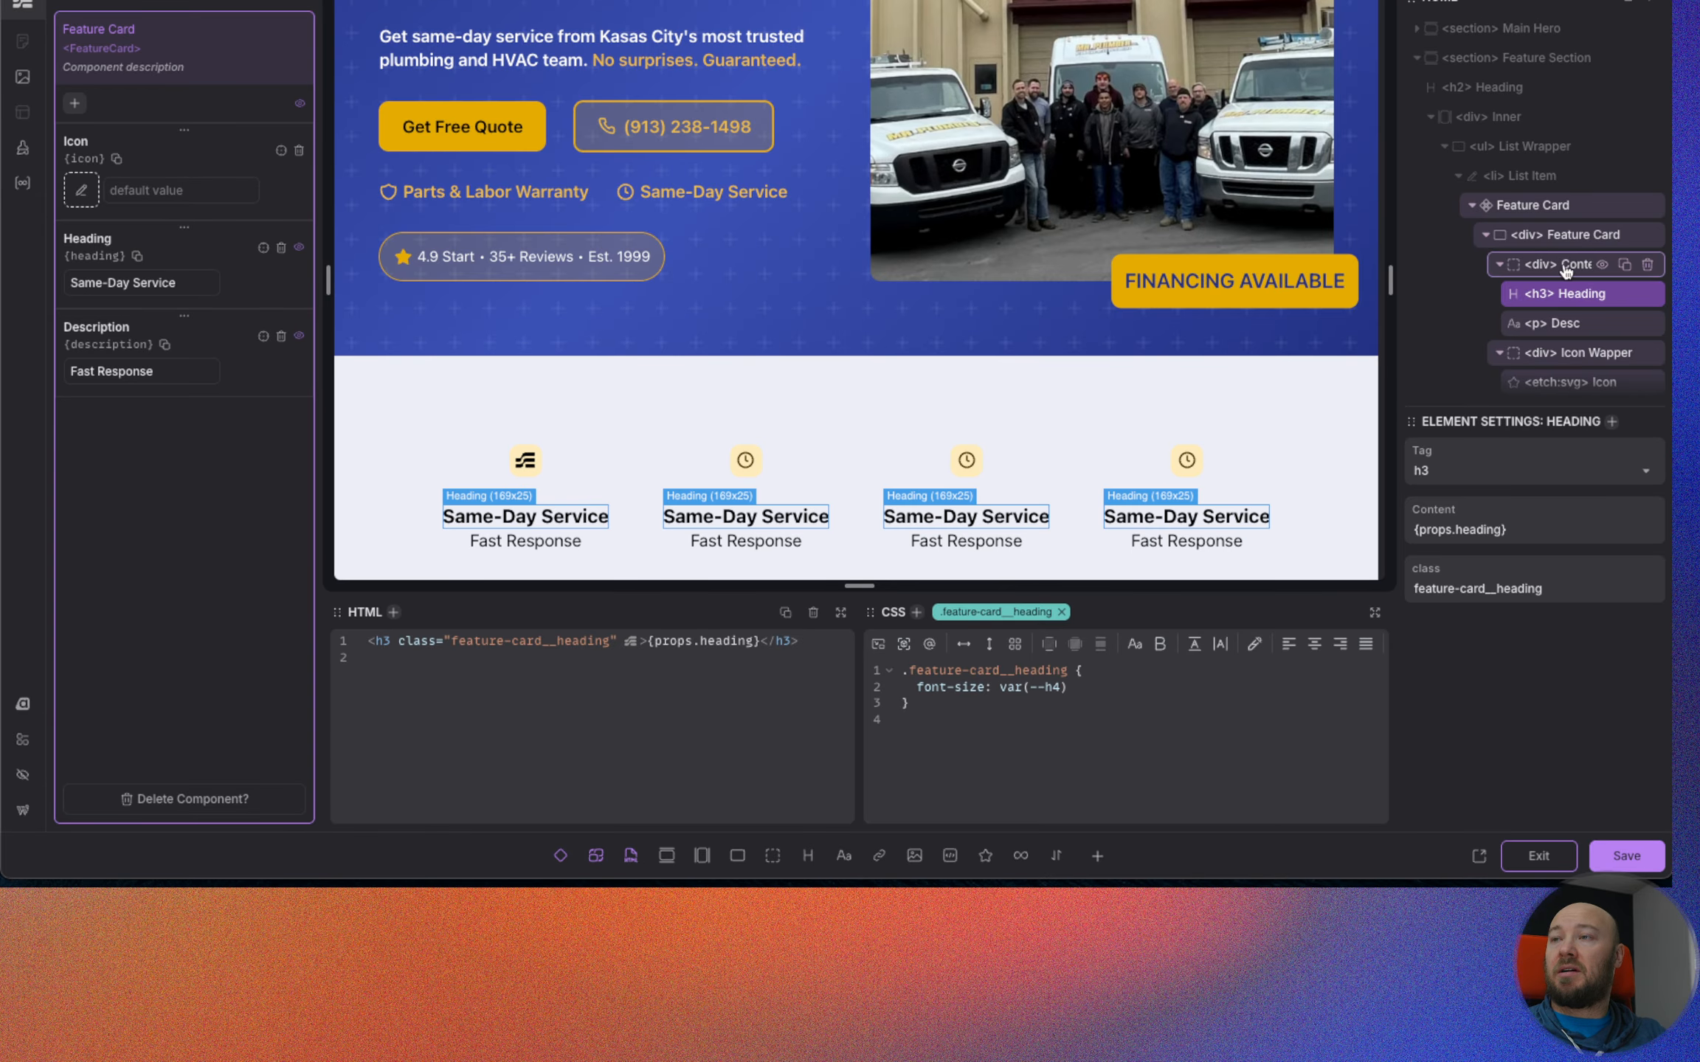
Add a gap of var(--space-xs) to the Feature Card component's outer div.
click(1612, 234)
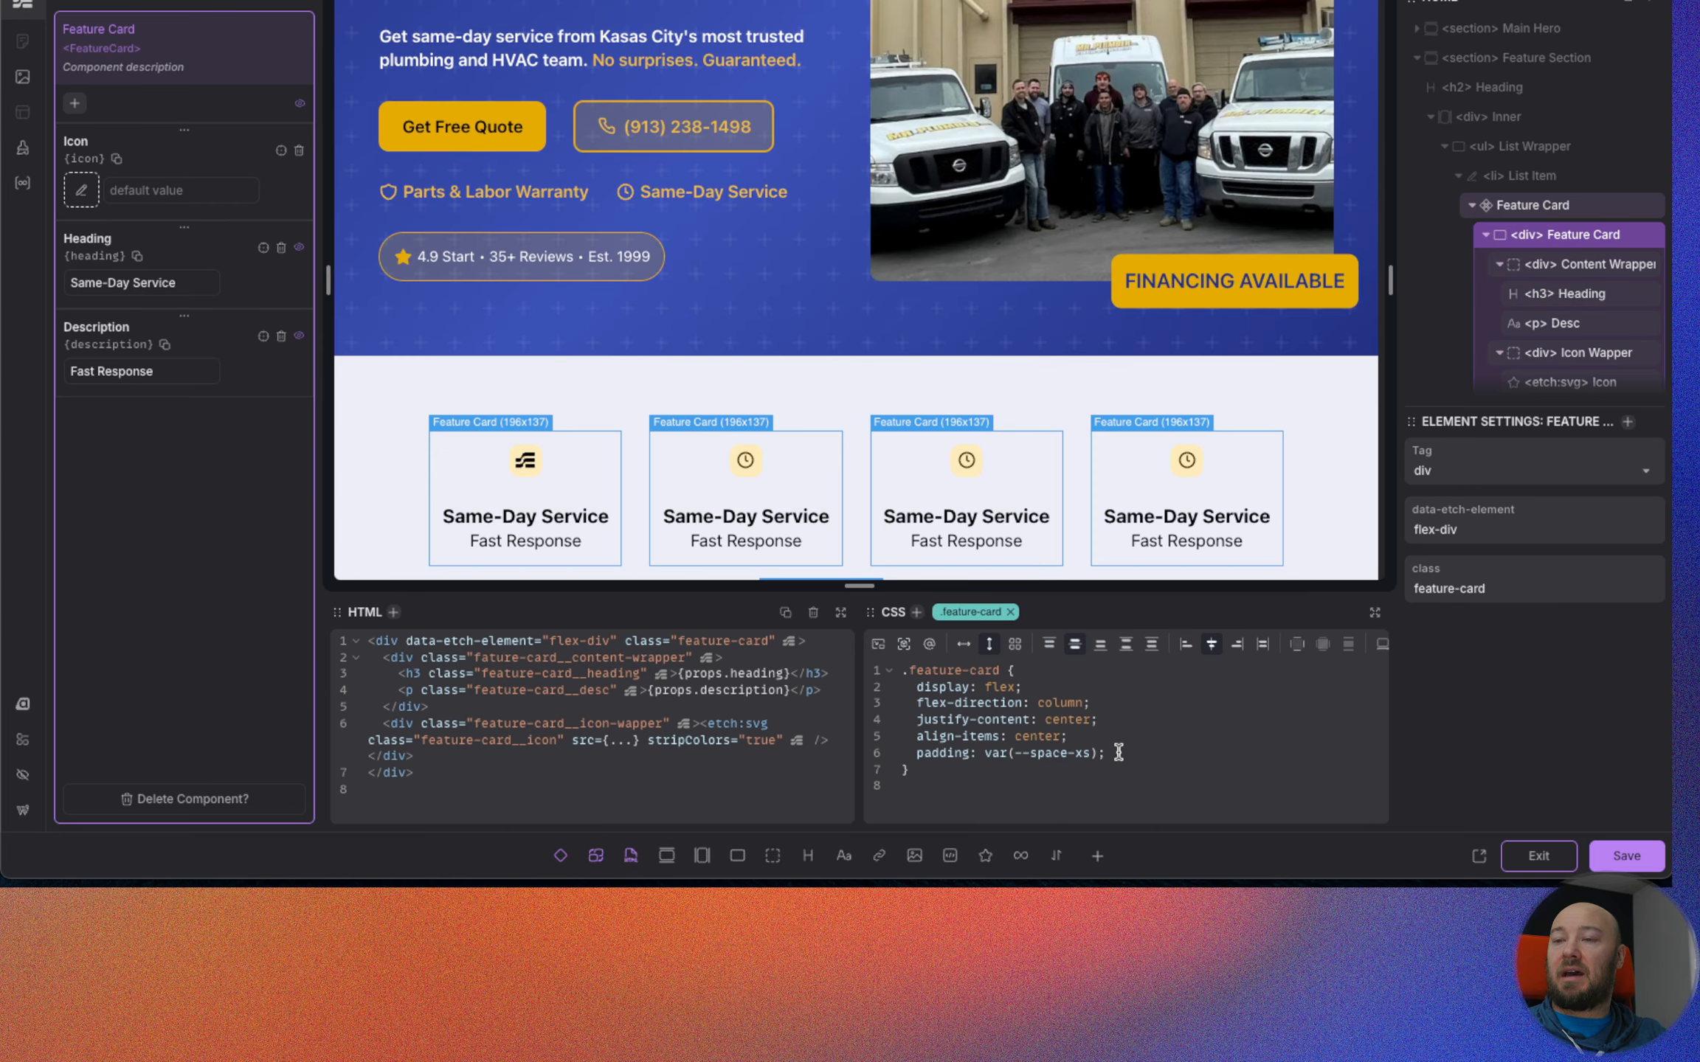
text(gap)
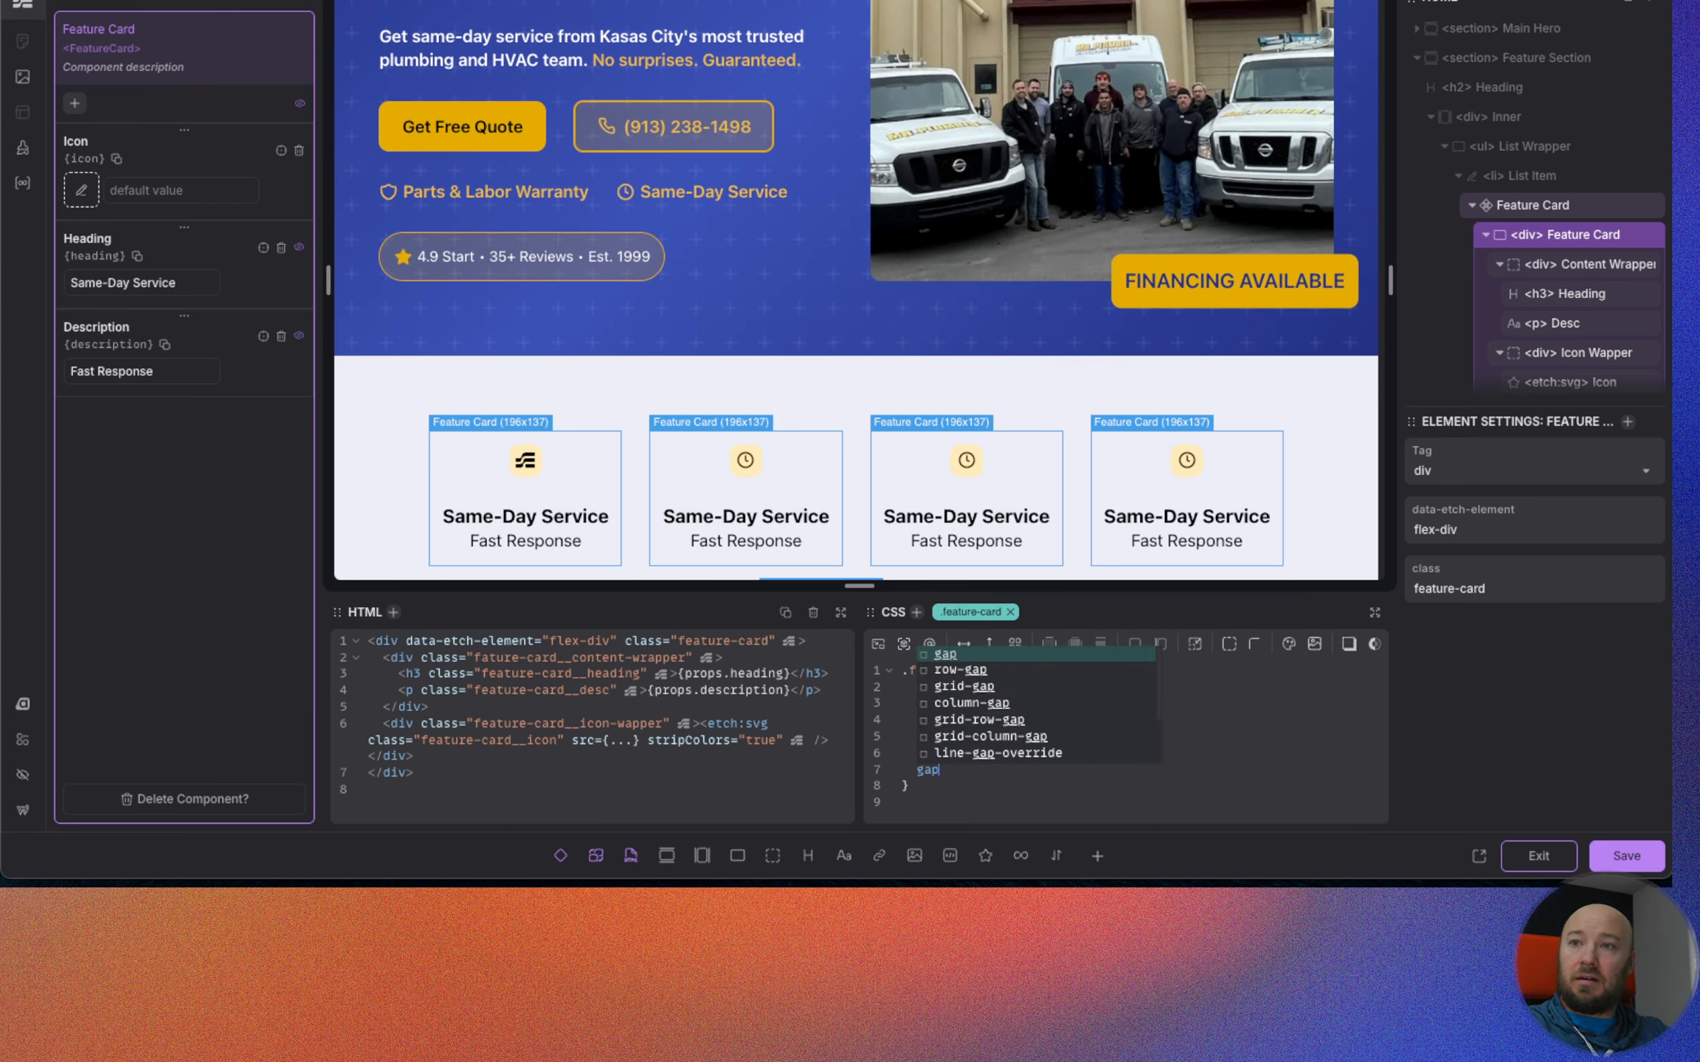
text(: var(--space-)
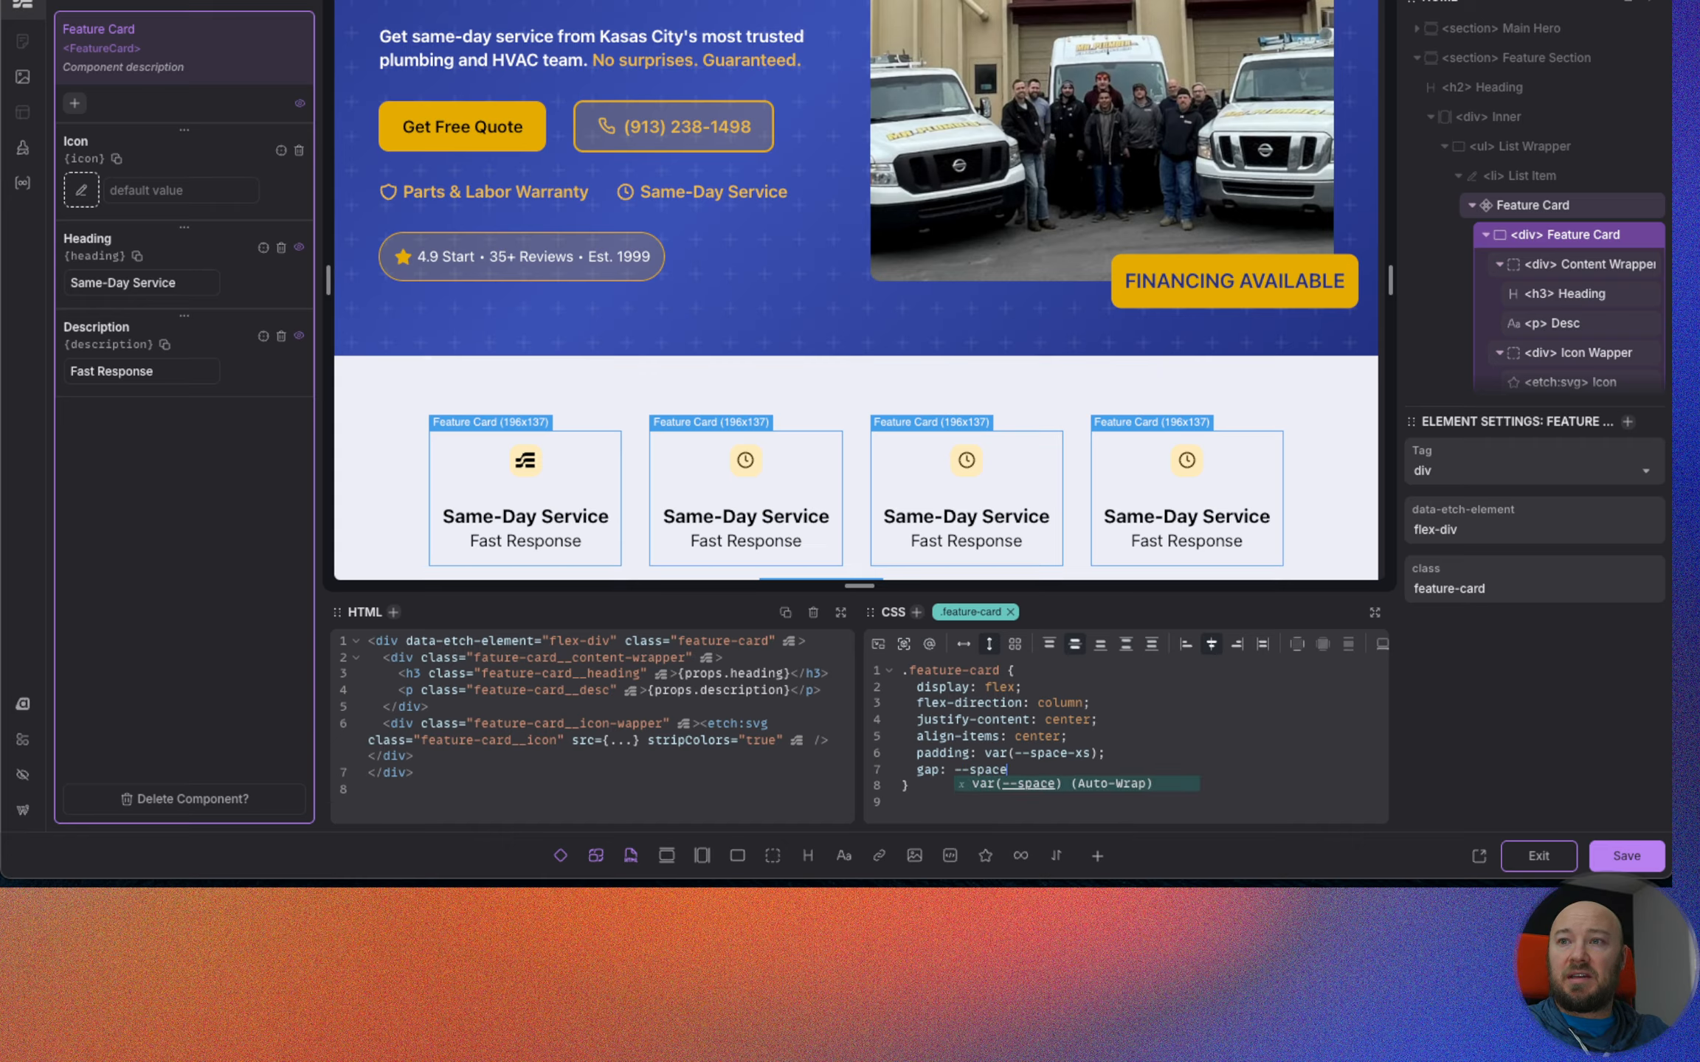
text(xs);)
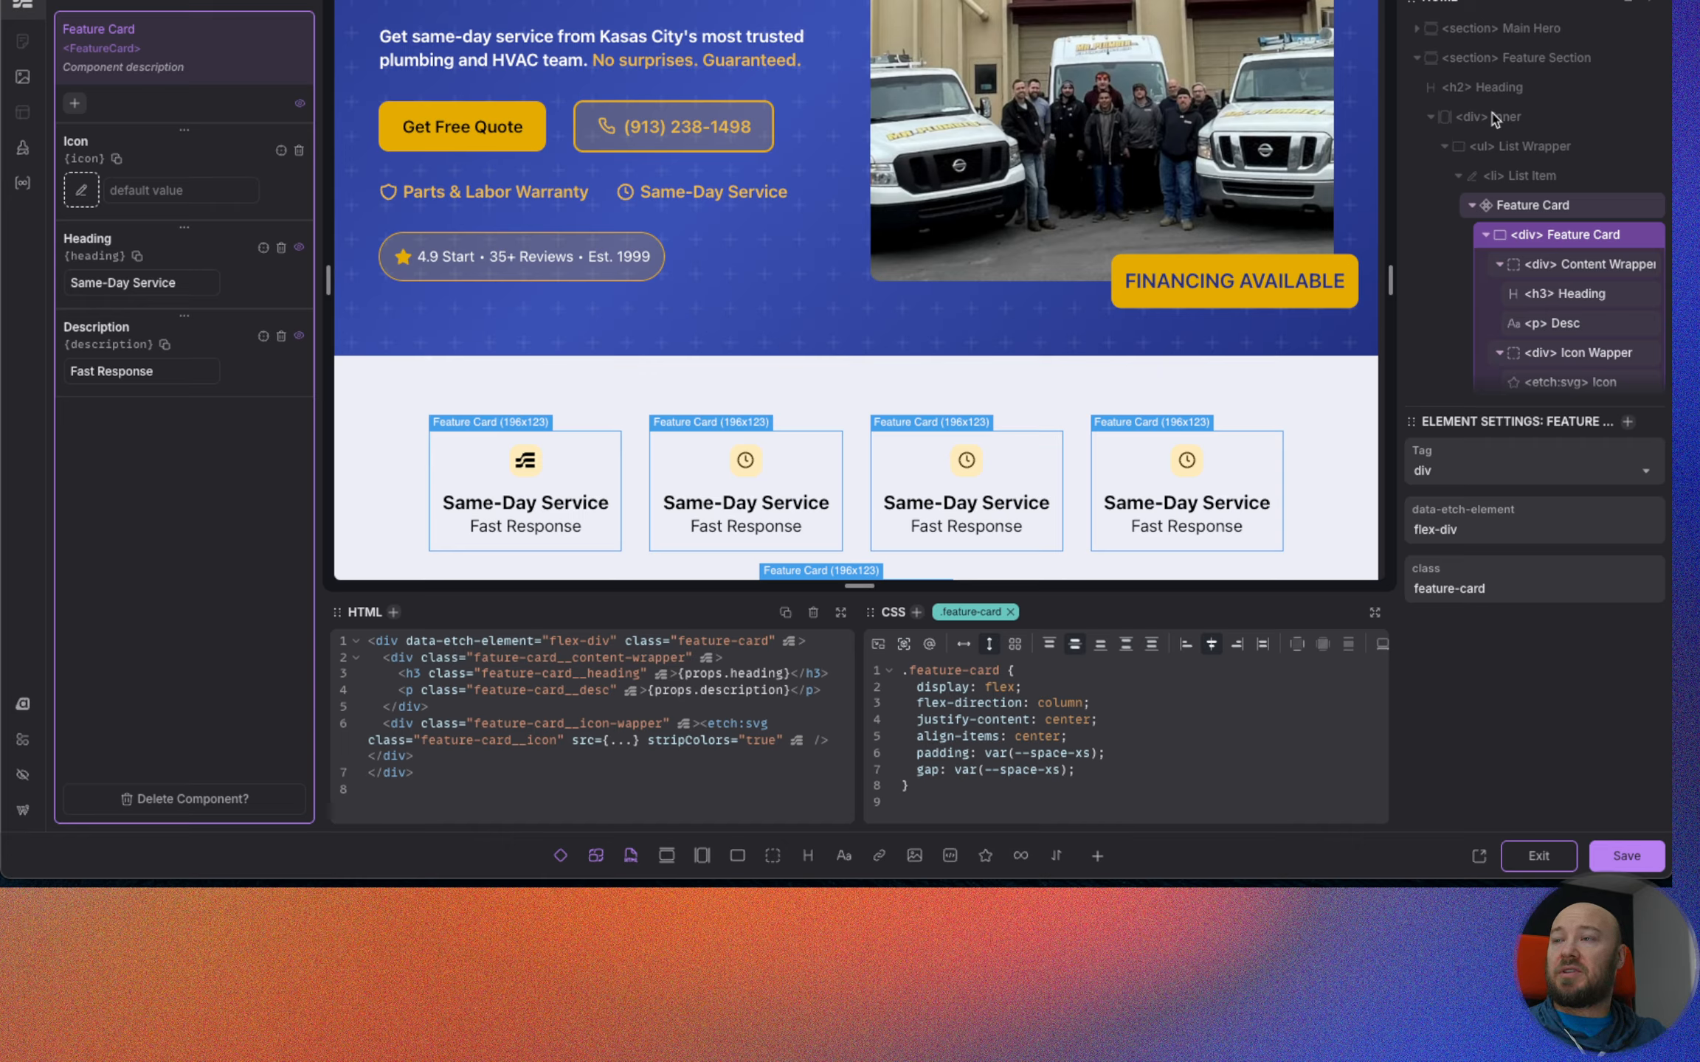
Set the Feature Card icon wrapper's padding to calc(var(--space-xs) / 1).
scroll(1557, 295, down, 1)
click(1557, 334)
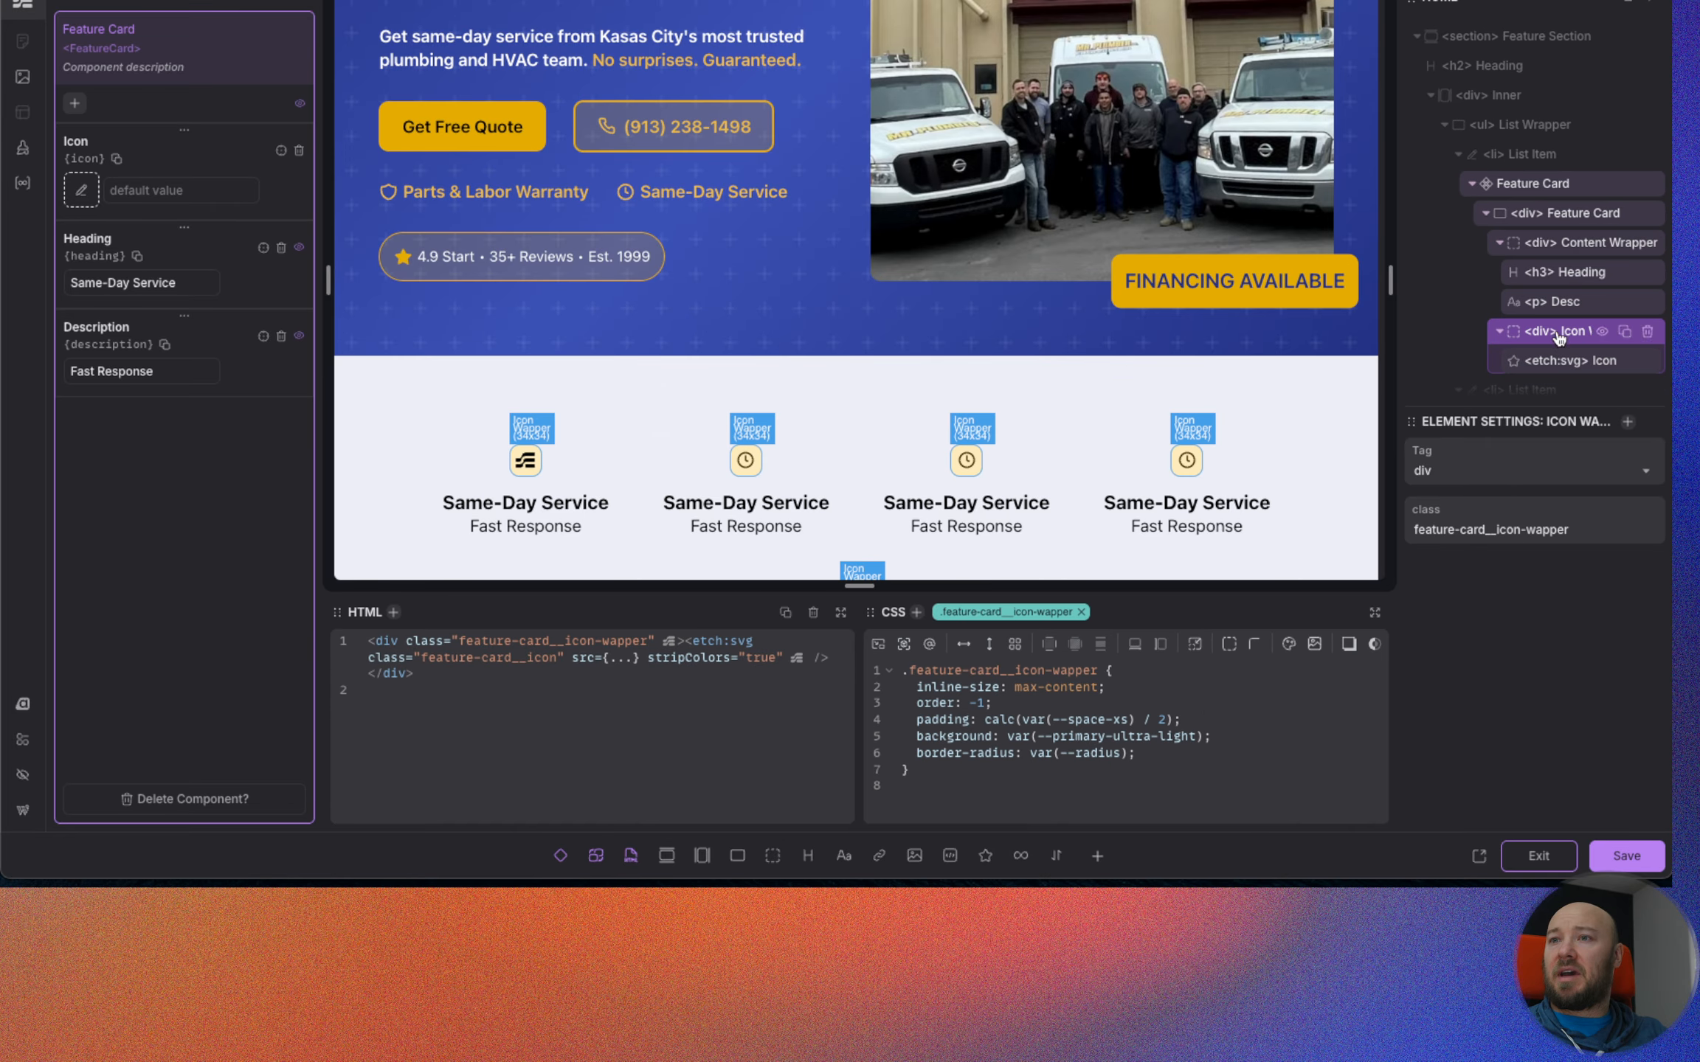
click(1166, 724)
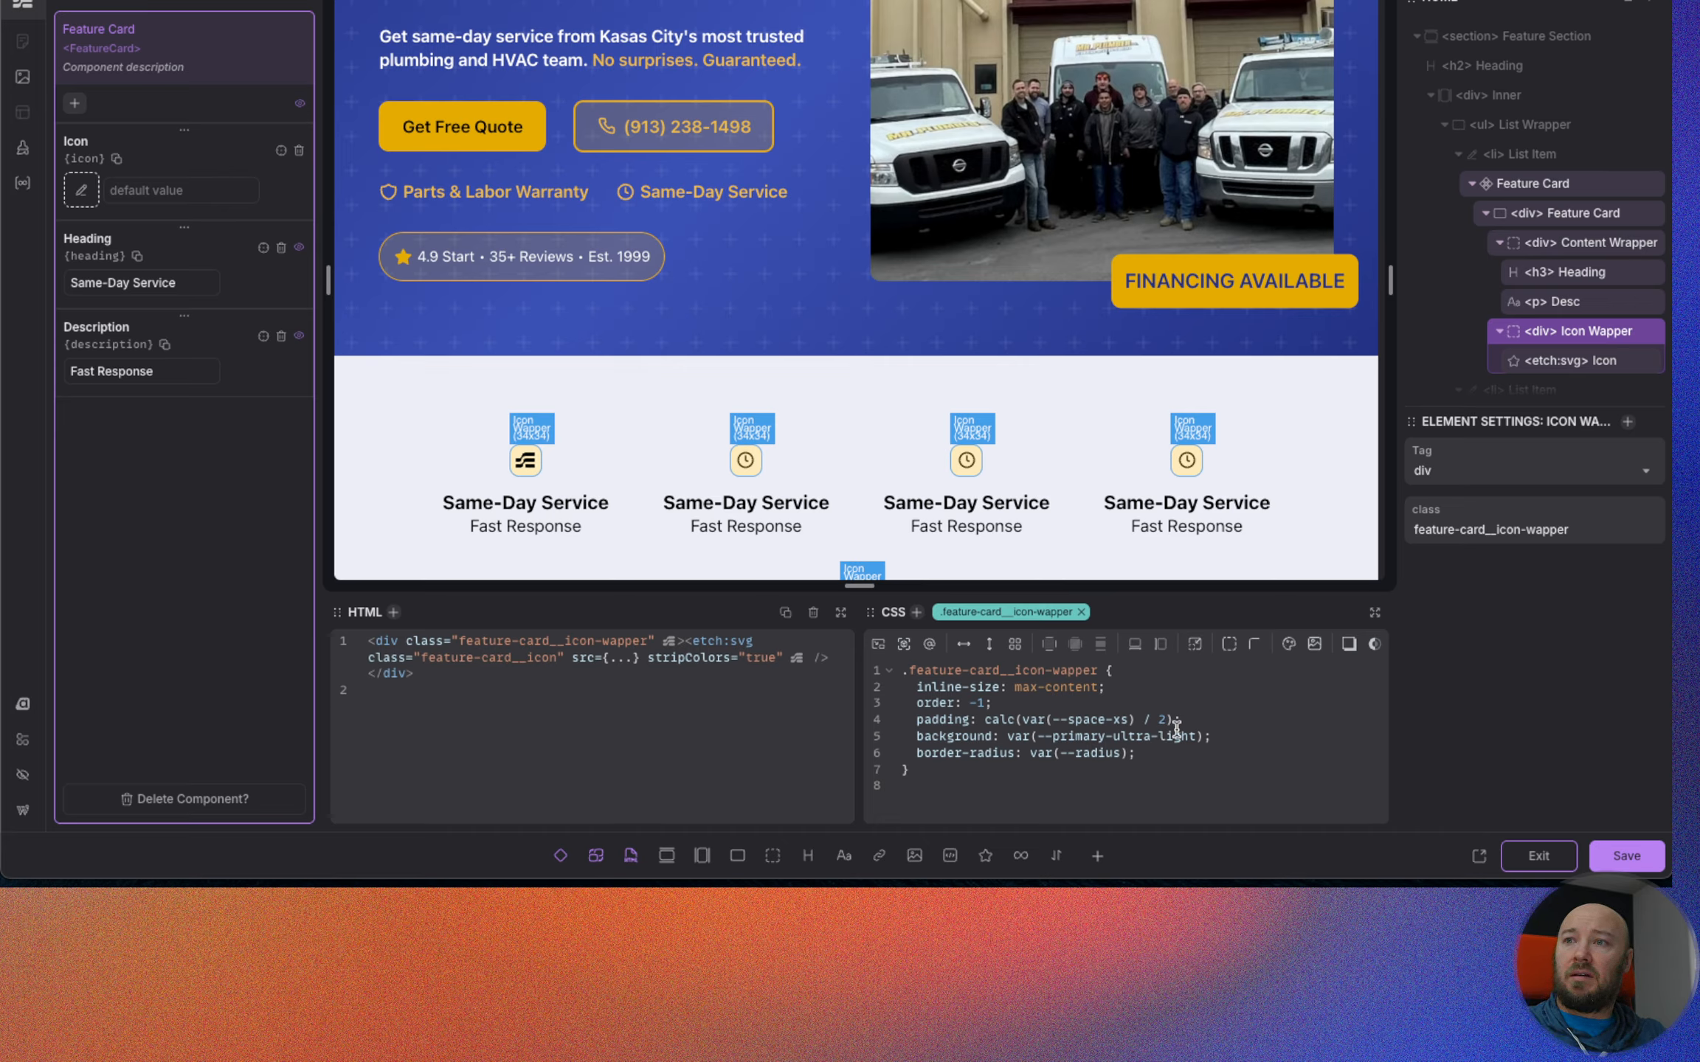
key(BackSpace)
text(1)
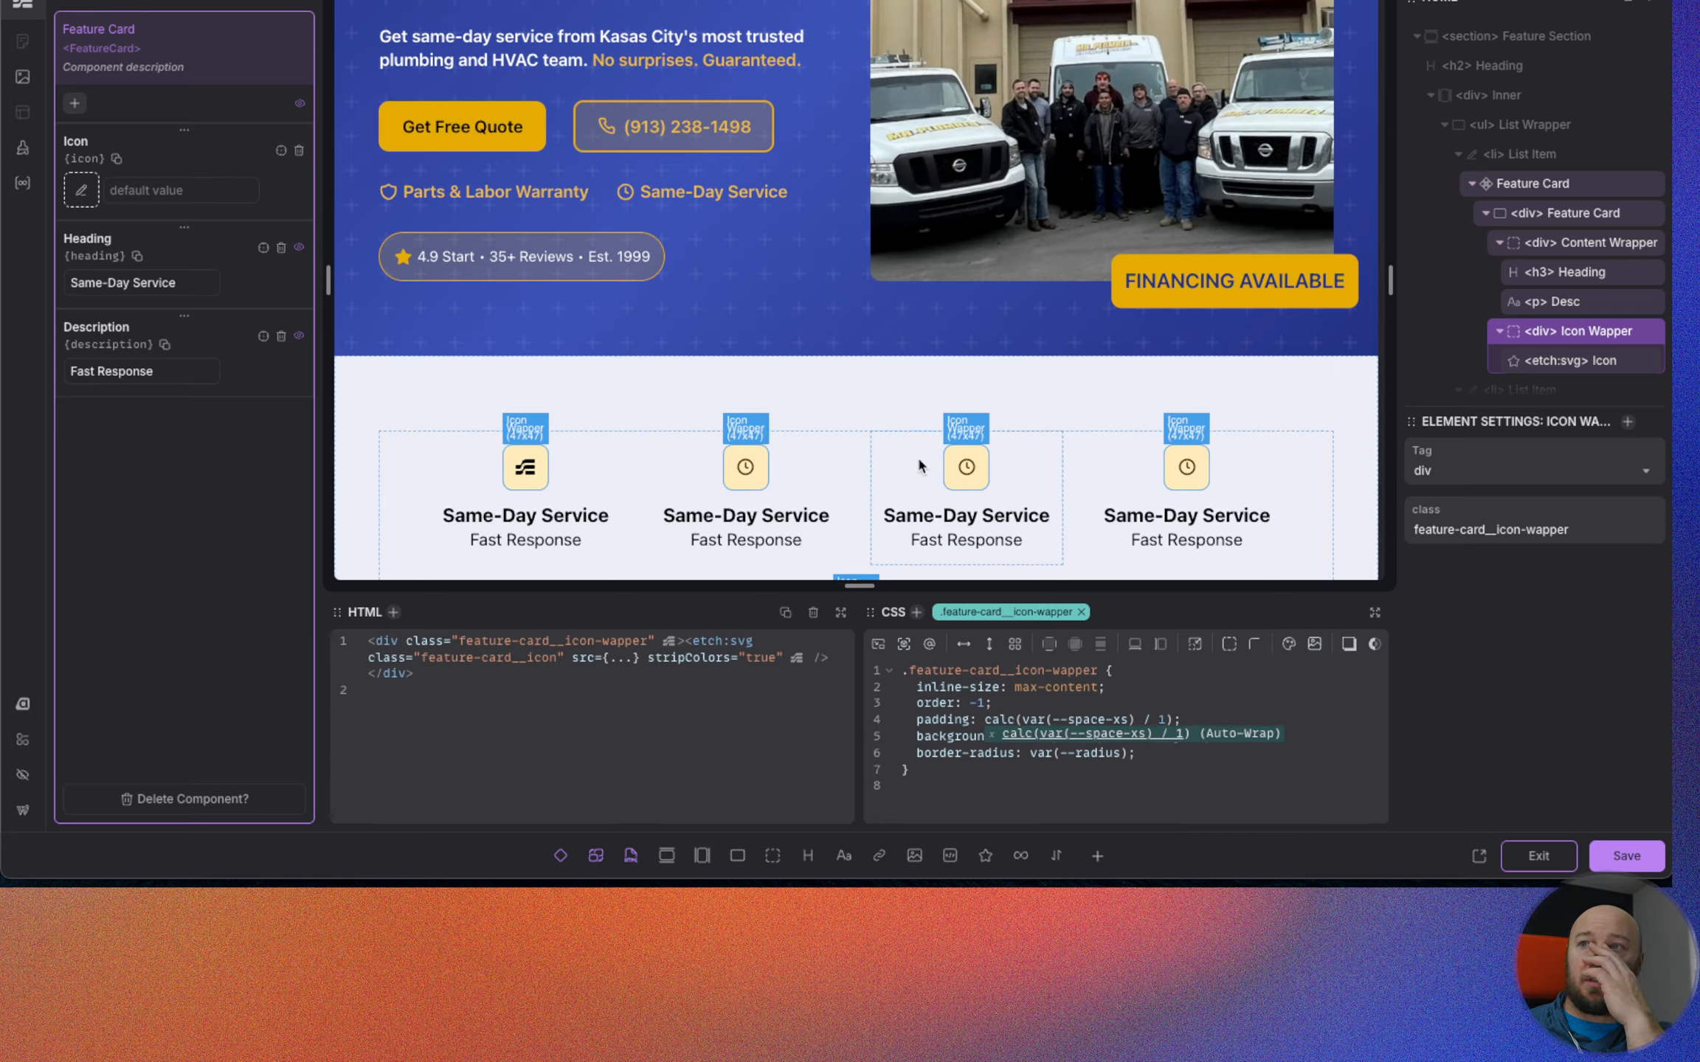
Set the Feature Card icon's inline-size to to-rem(25px) and save the component.
click(1556, 361)
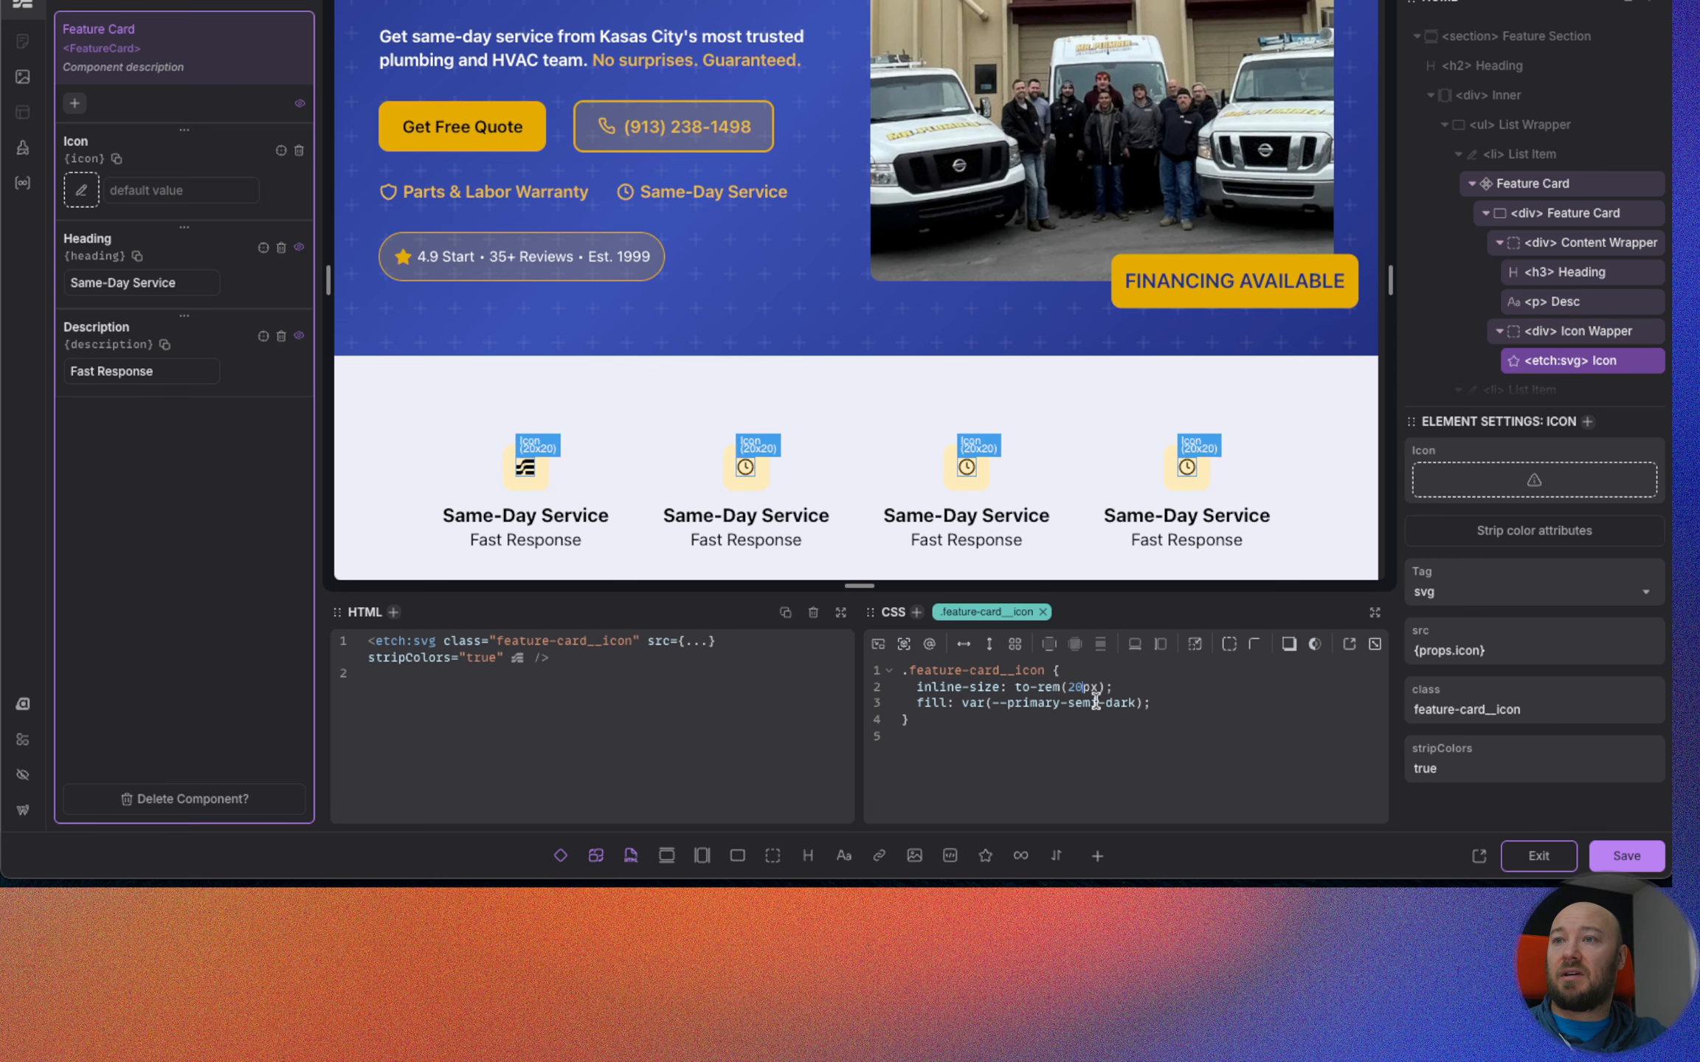
key(BackSpace)
text(5)
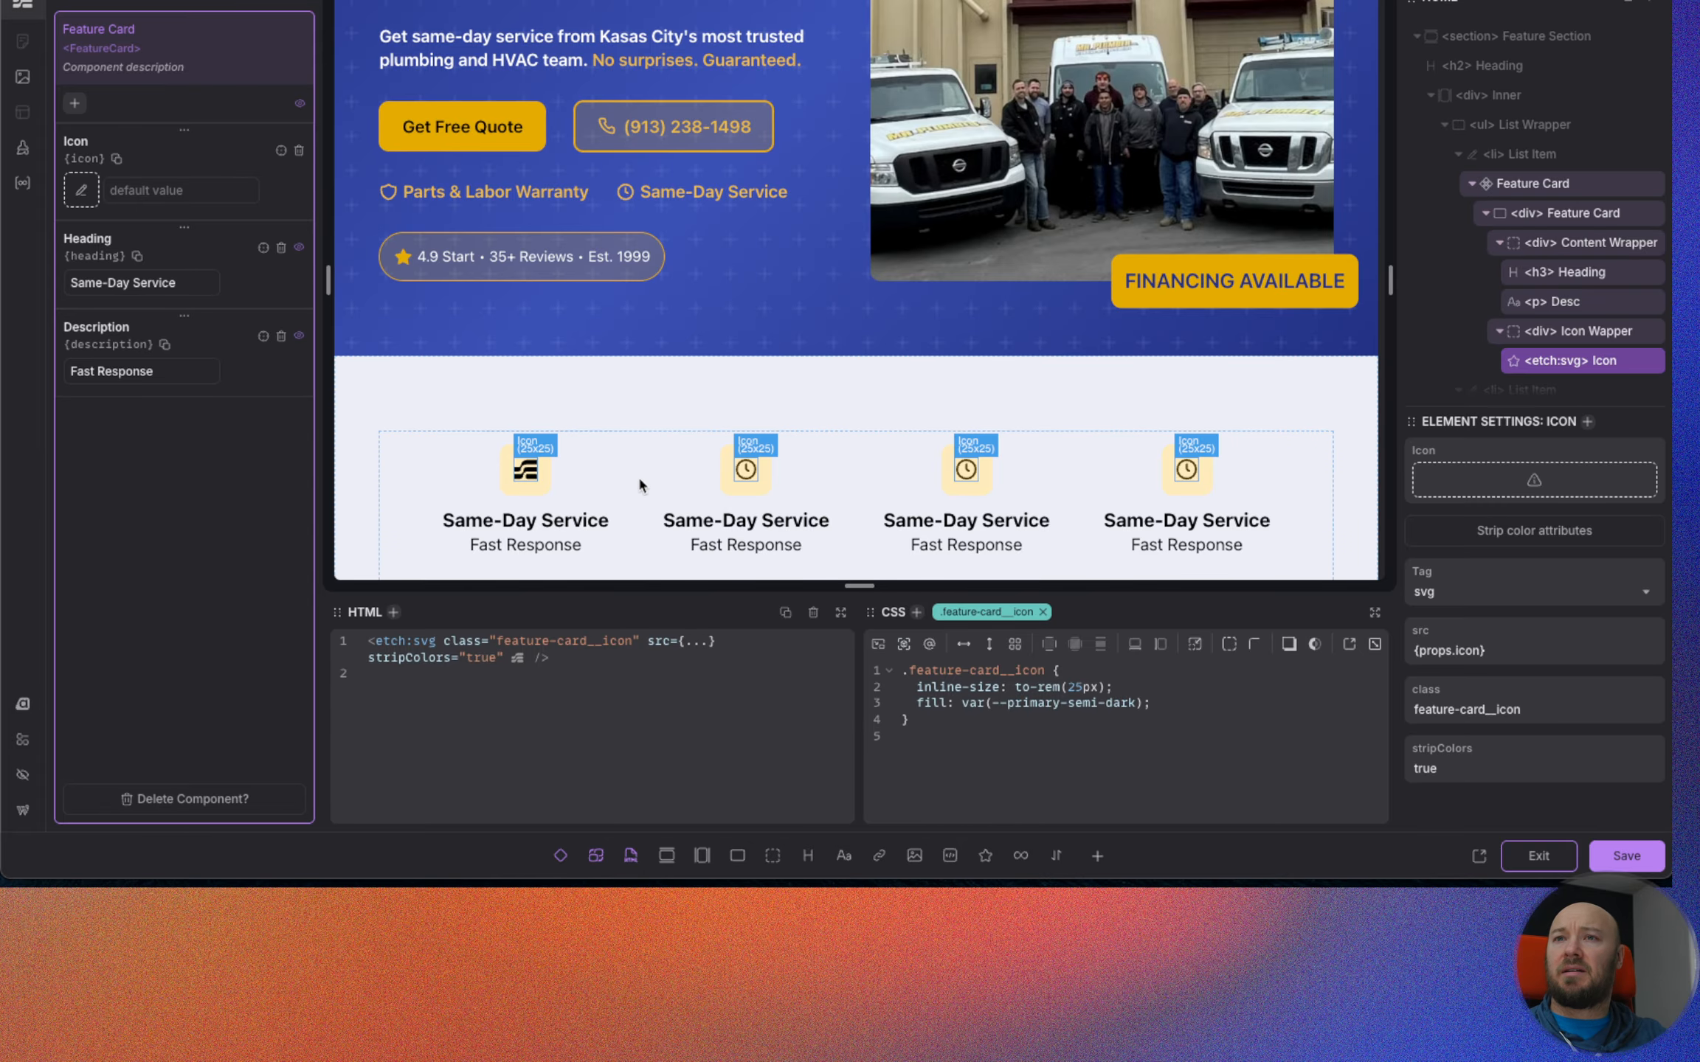
scroll(536, 482, down, 1)
scroll(534, 478, down, 2)
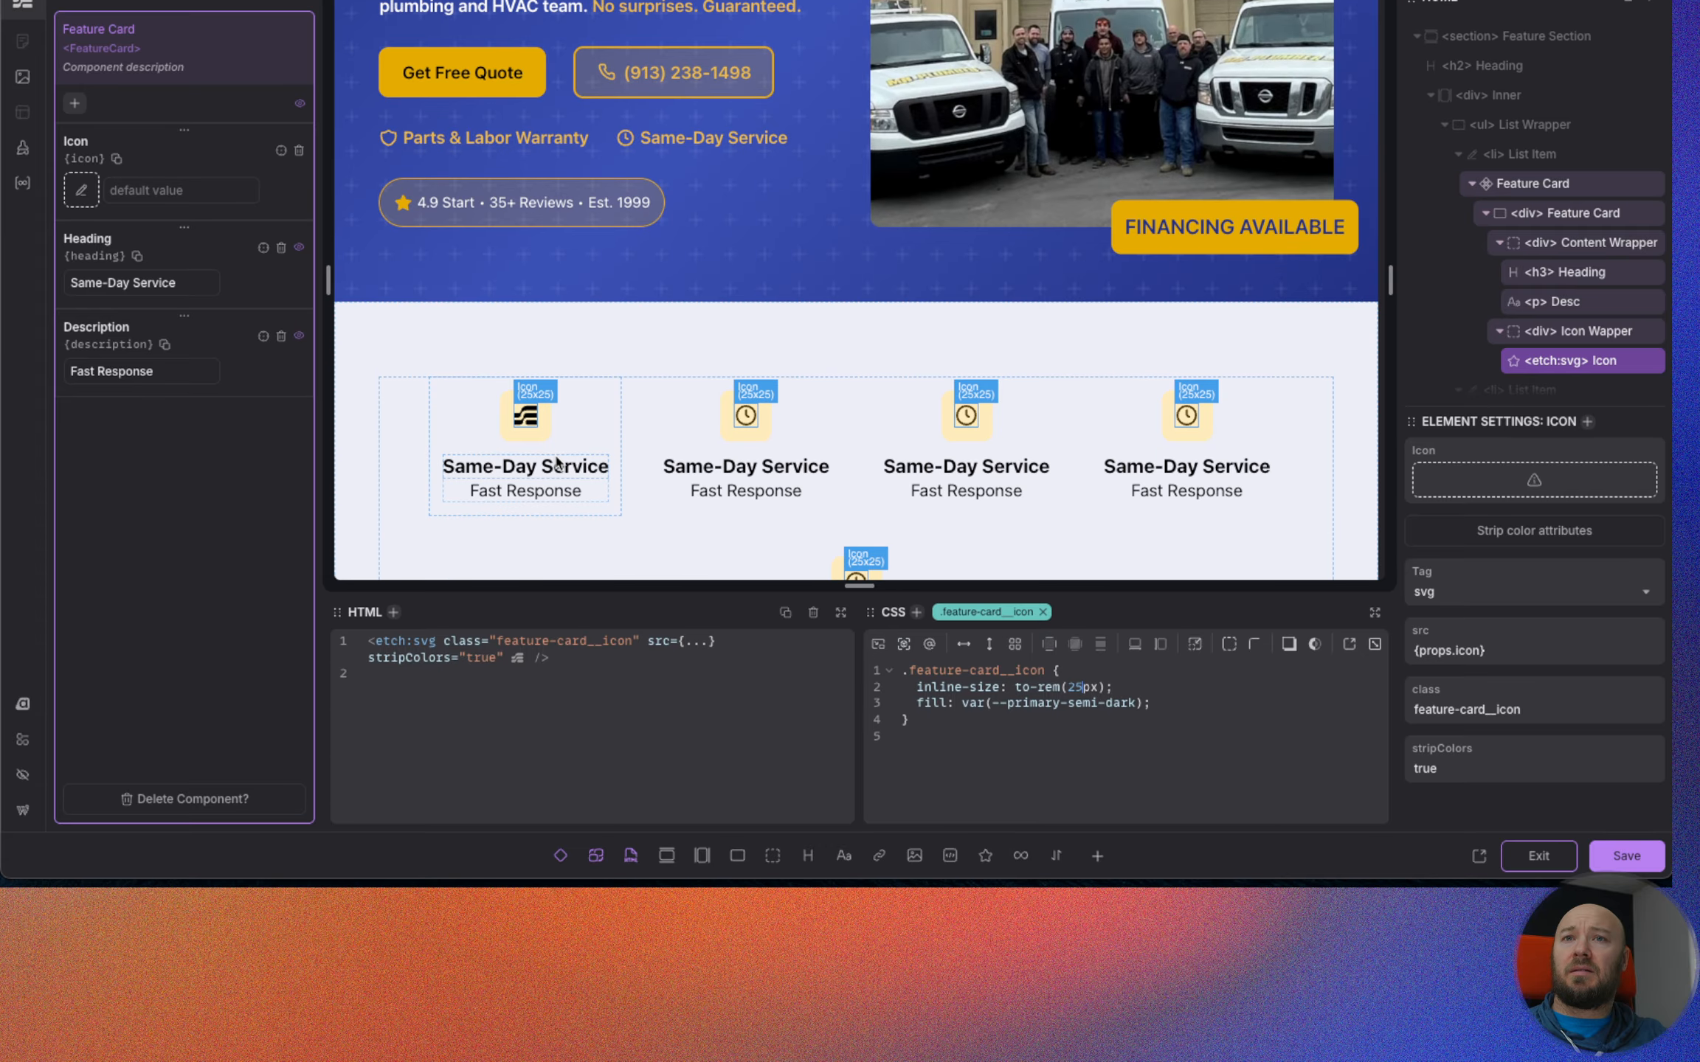
scroll(556, 462, down, 2)
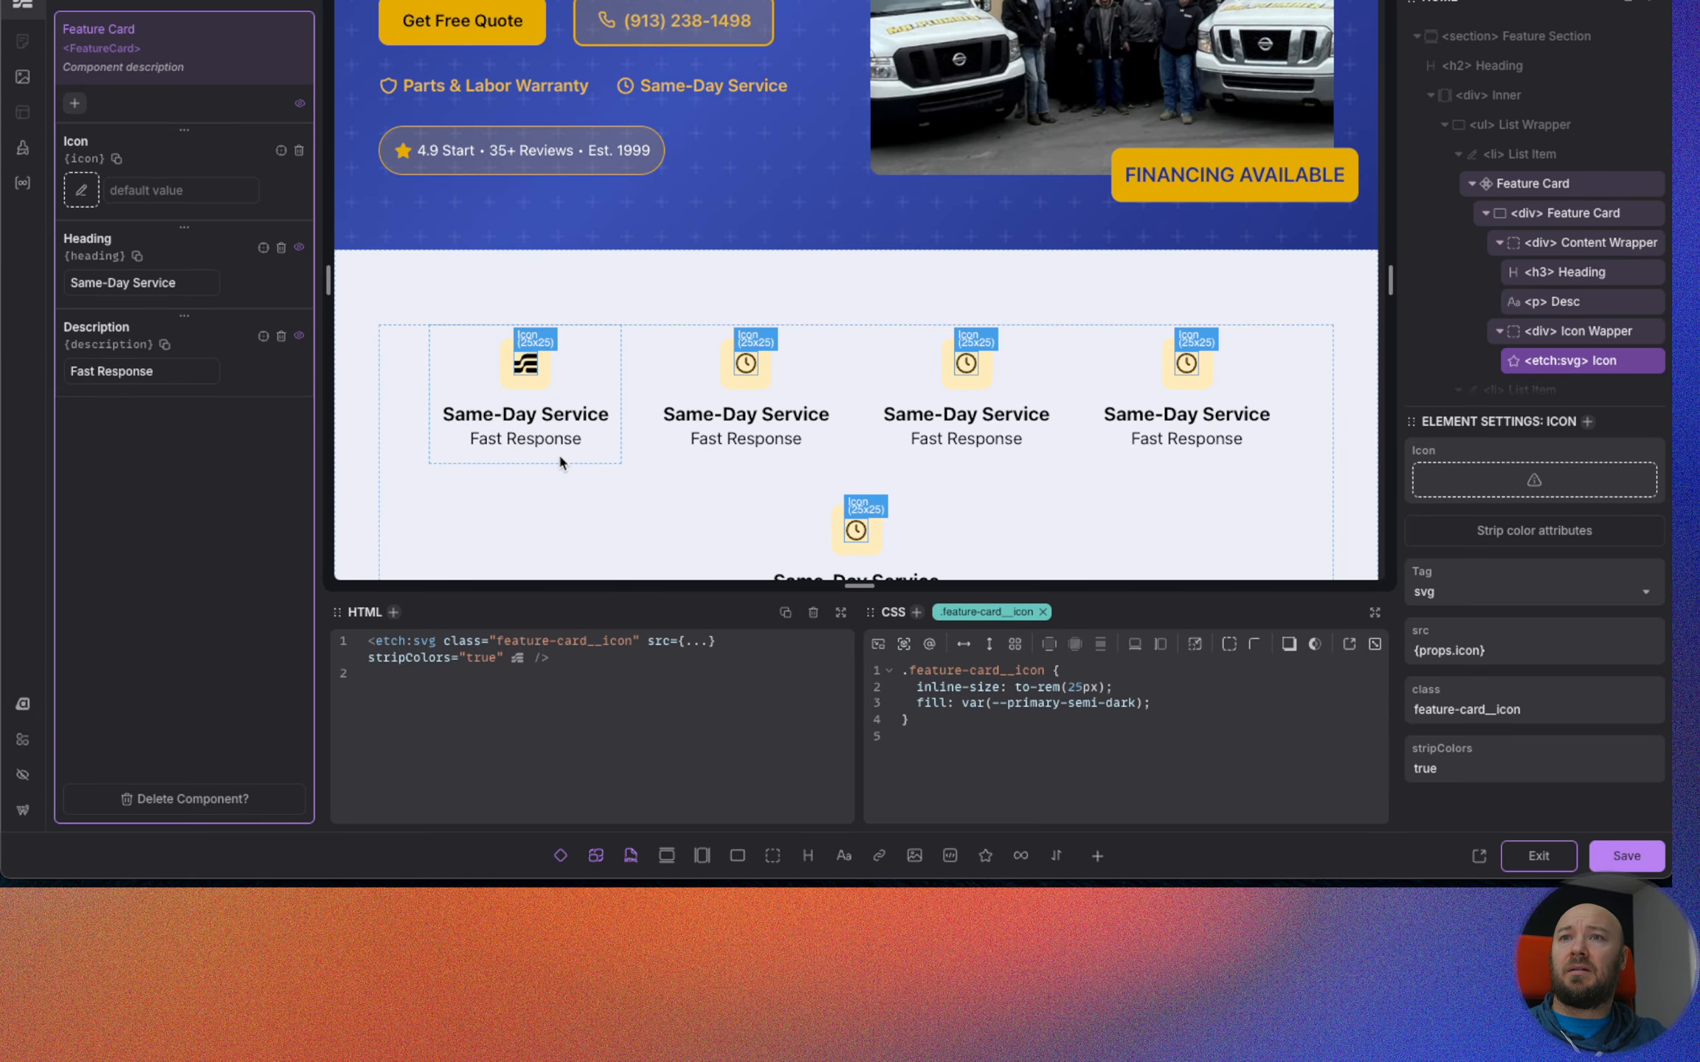
click(1628, 868)
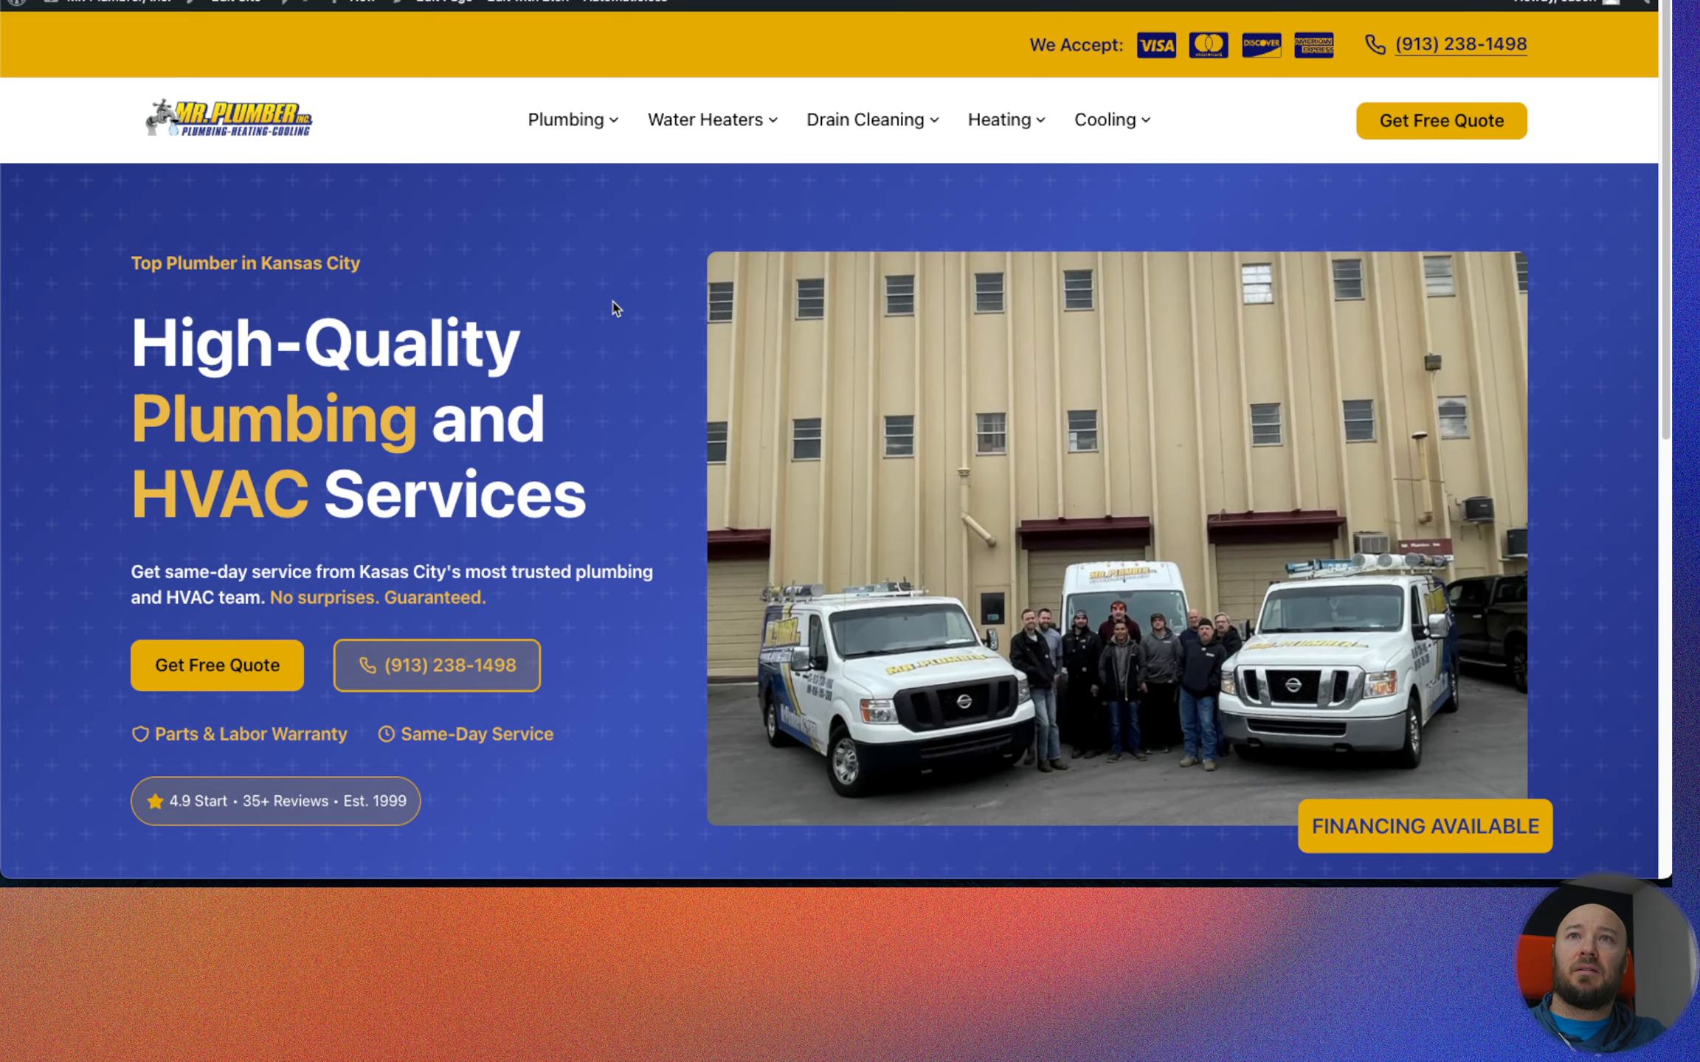
Compare the live page's feature section with the Figma design and exit Feature Card component editing.
scroll(619, 306, down, 10)
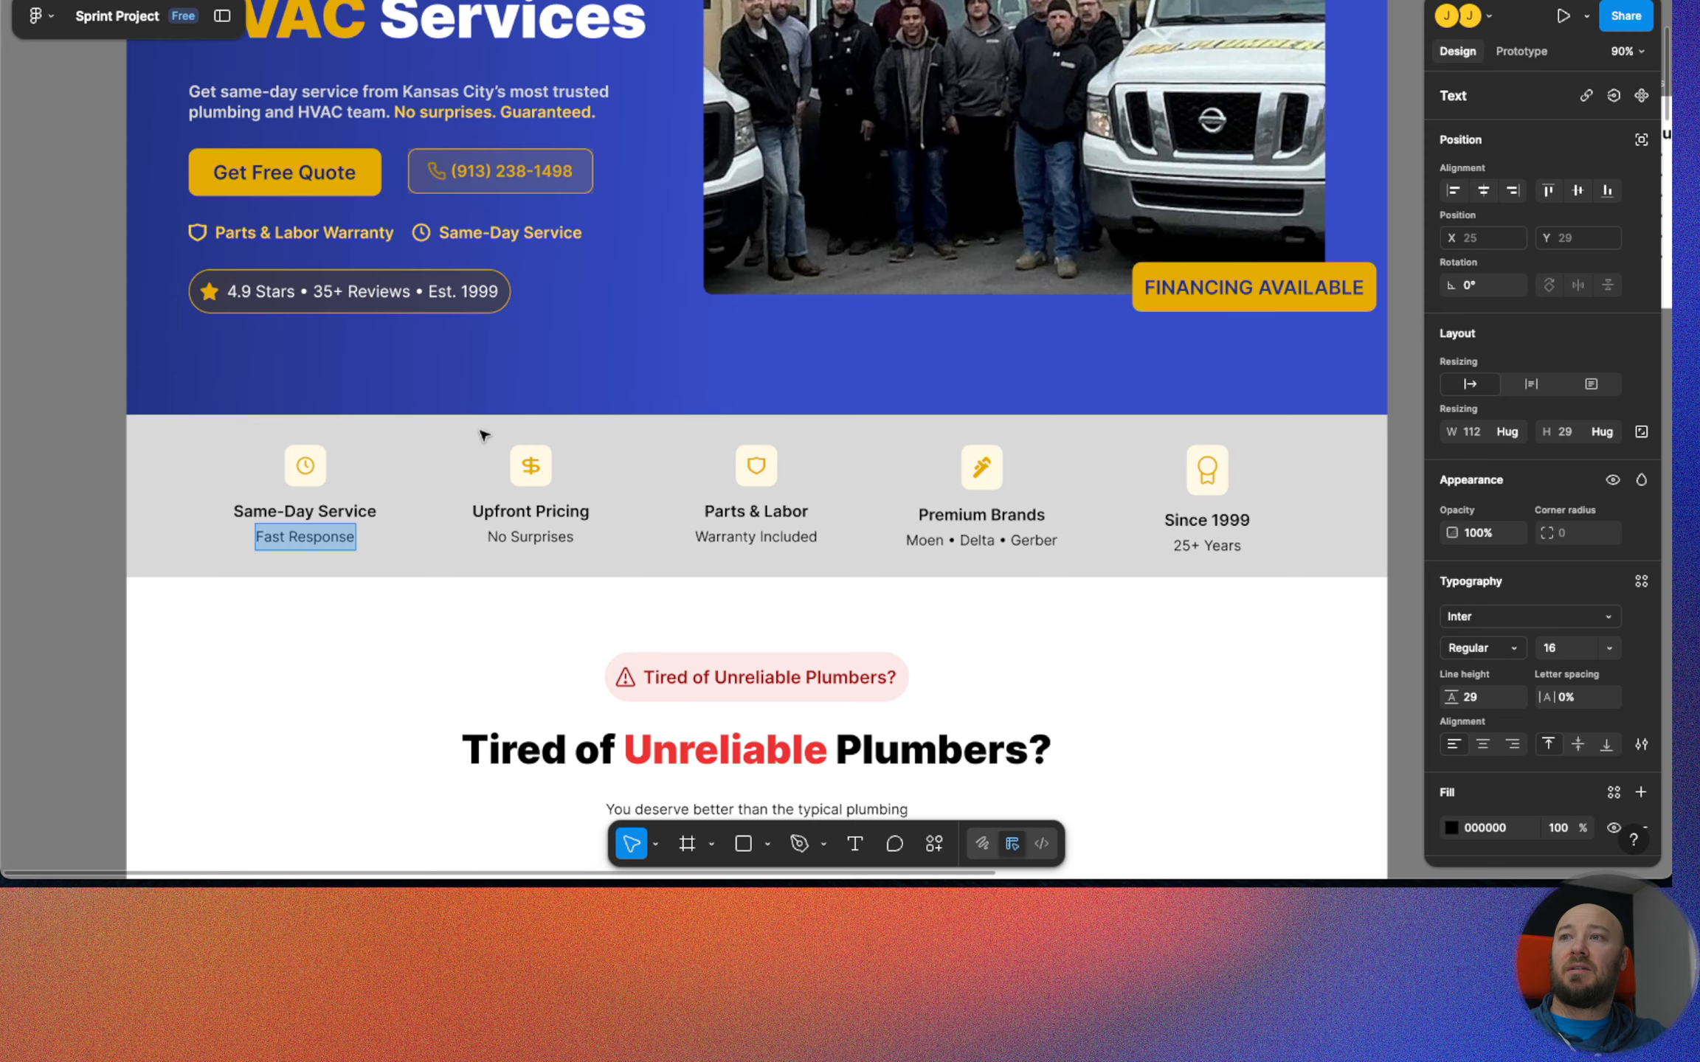
key(Escape)
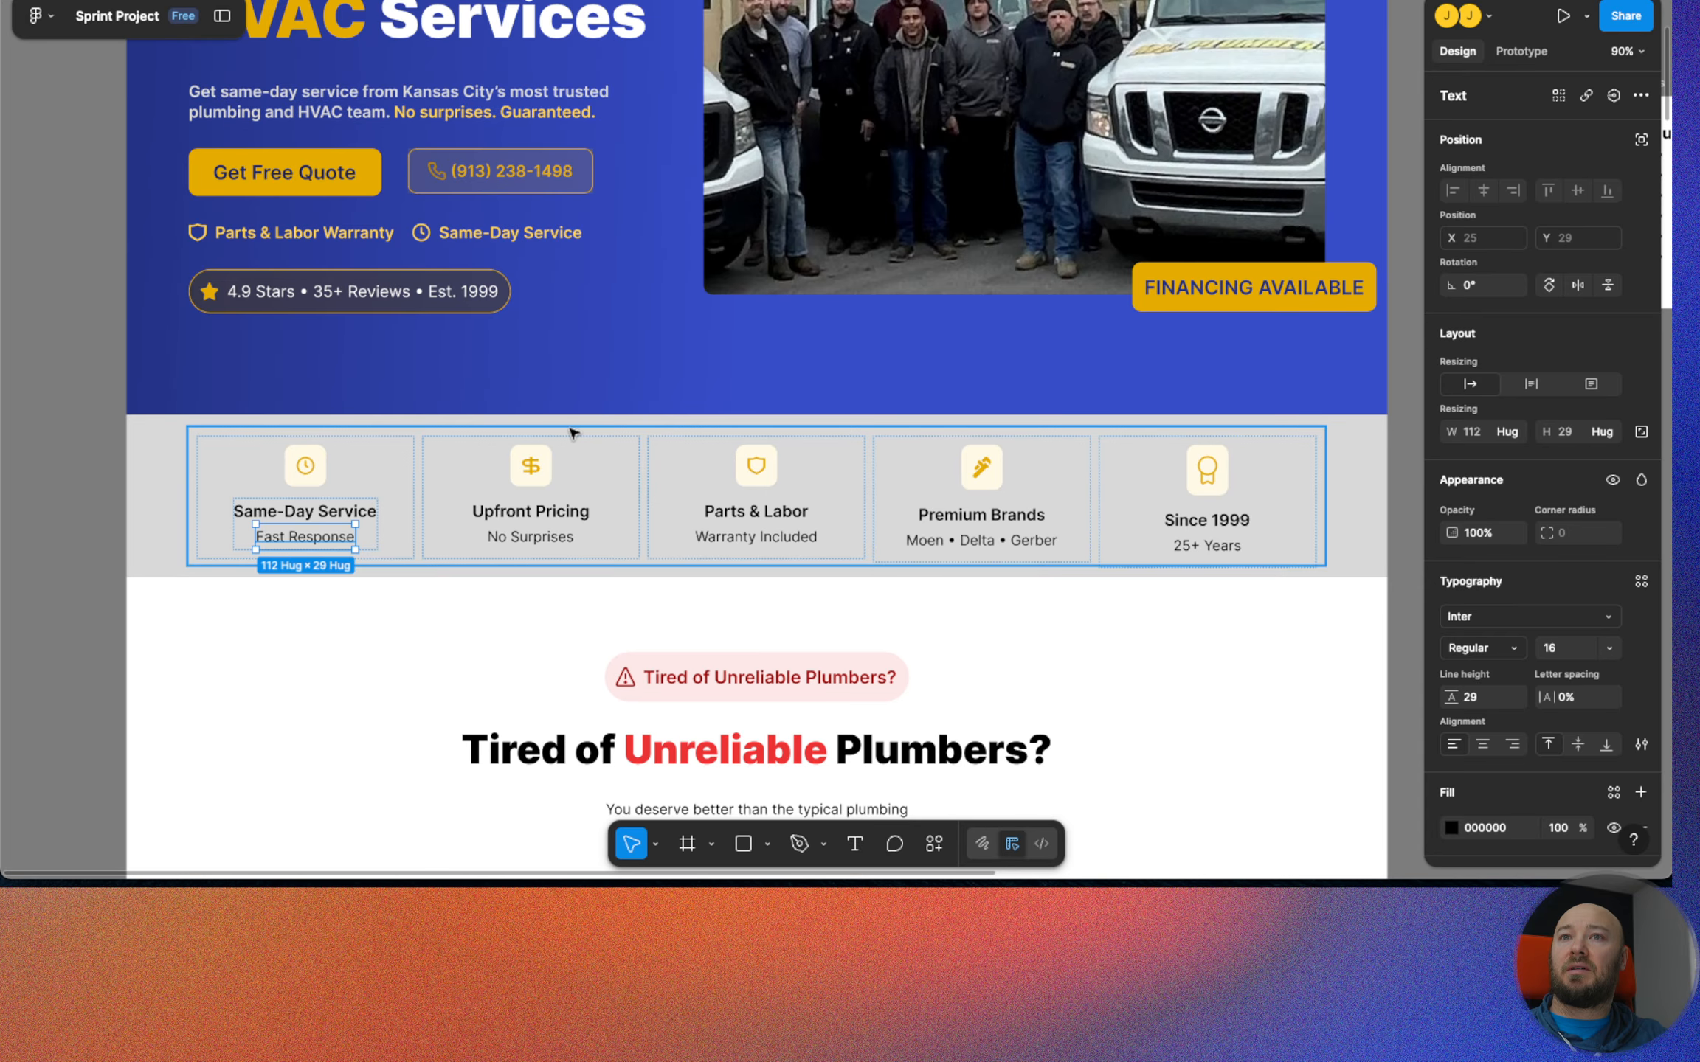
click(1347, 429)
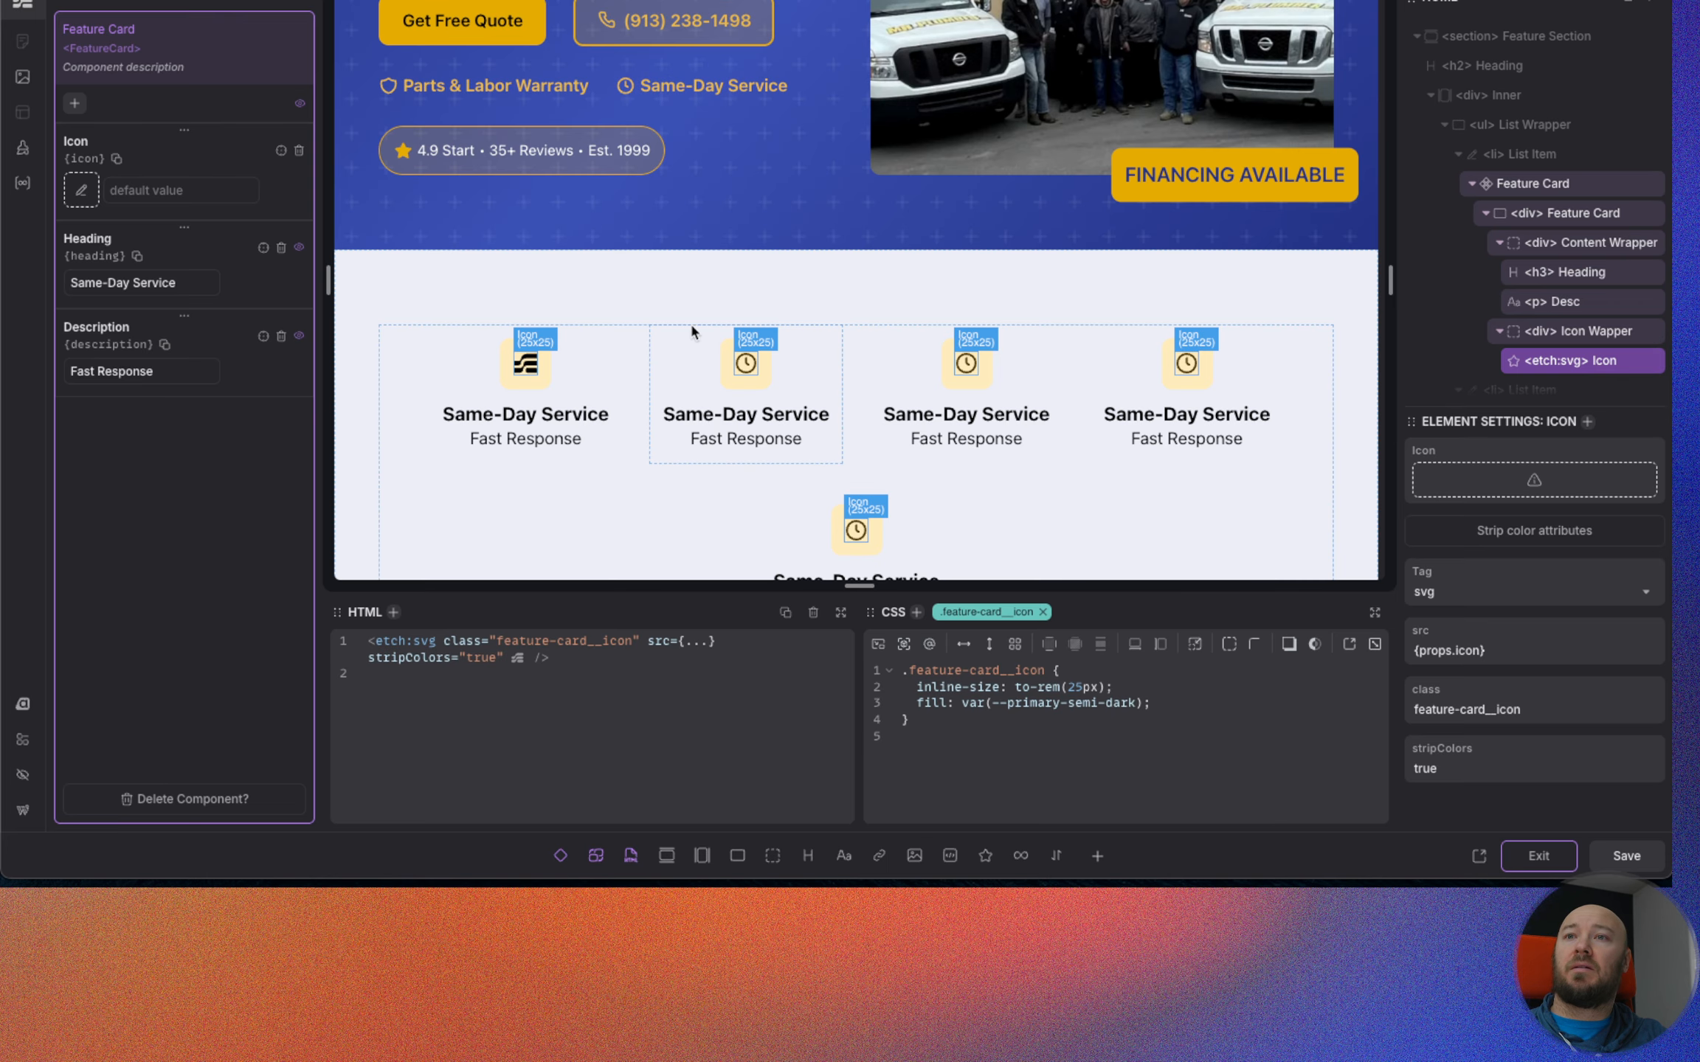
click(1531, 185)
click(1538, 856)
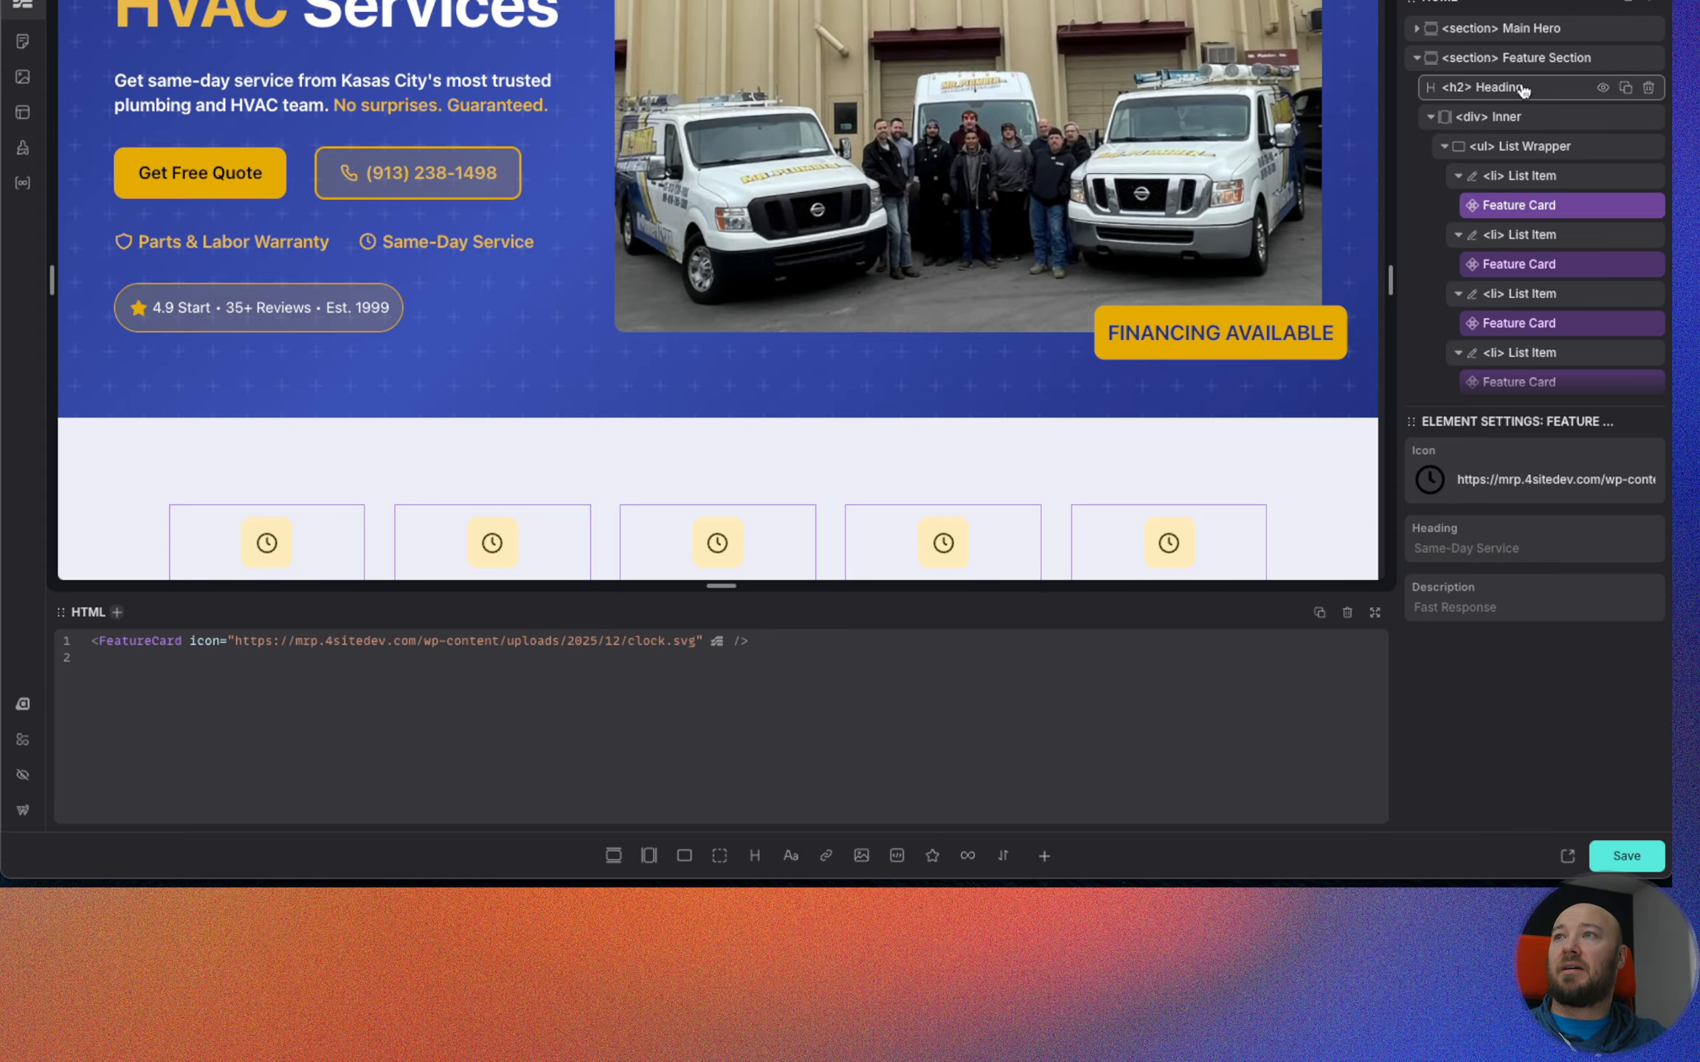
Add a padding-block of var(--space-xs) to the Feature Section.
click(1520, 57)
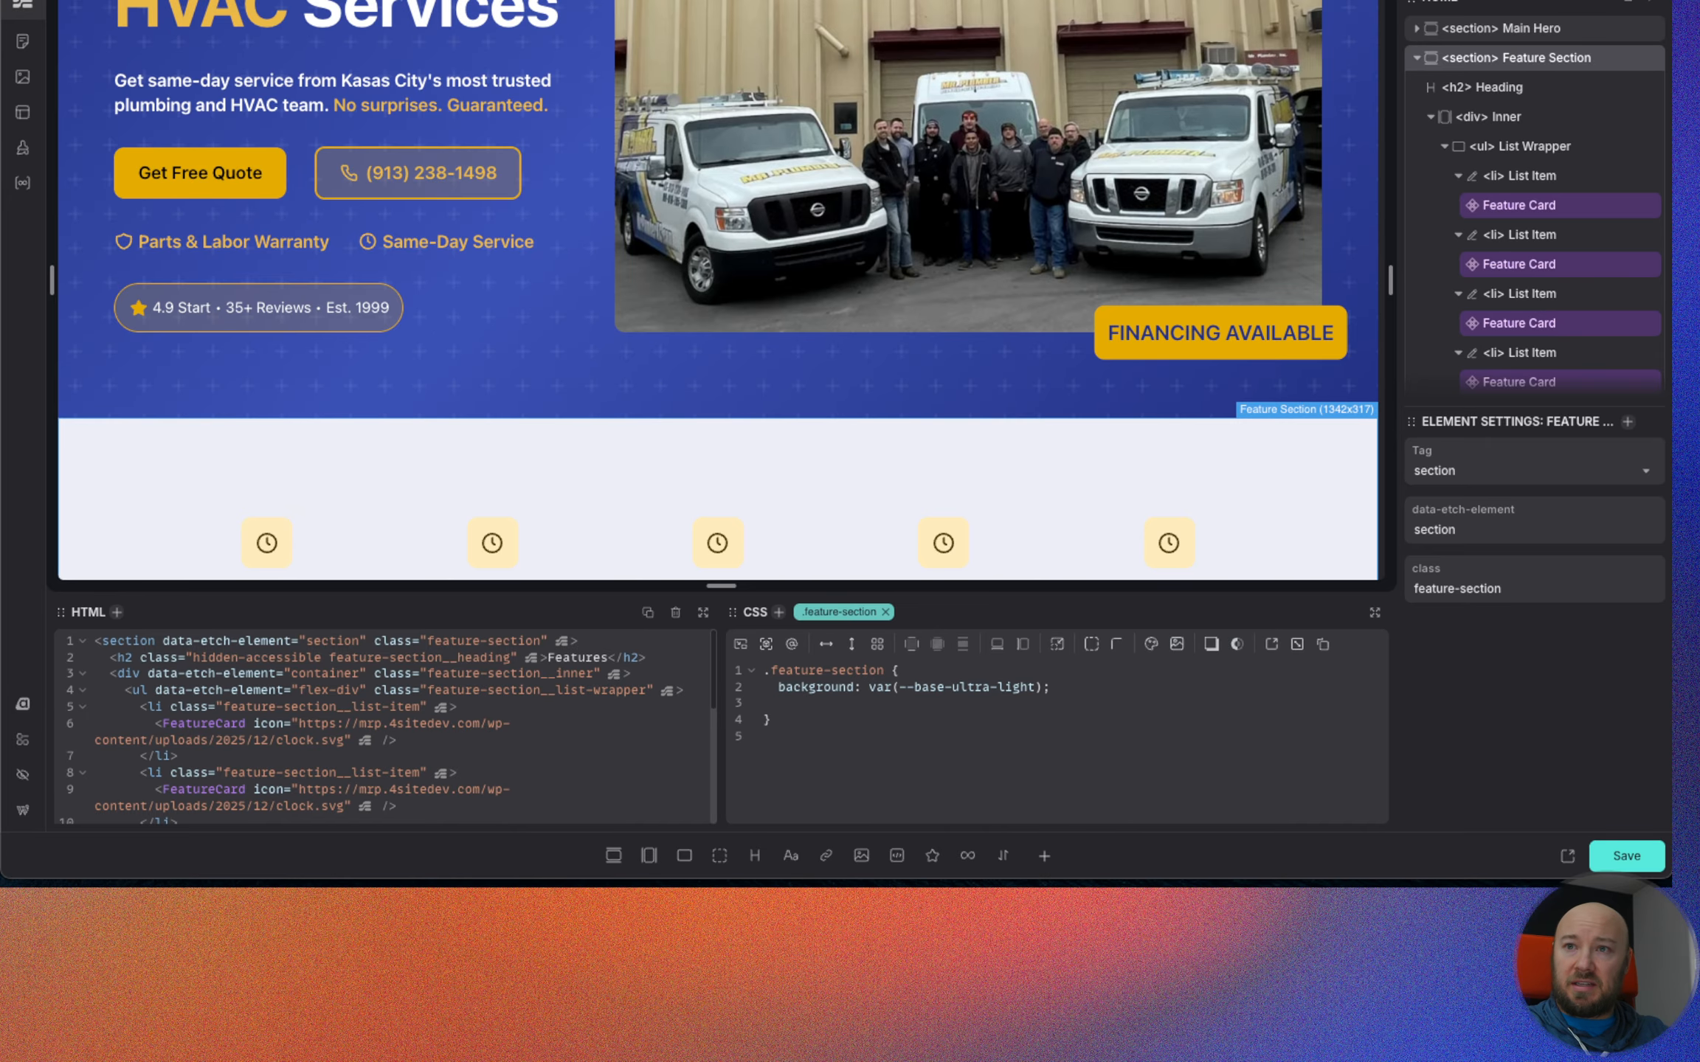
text(pad)
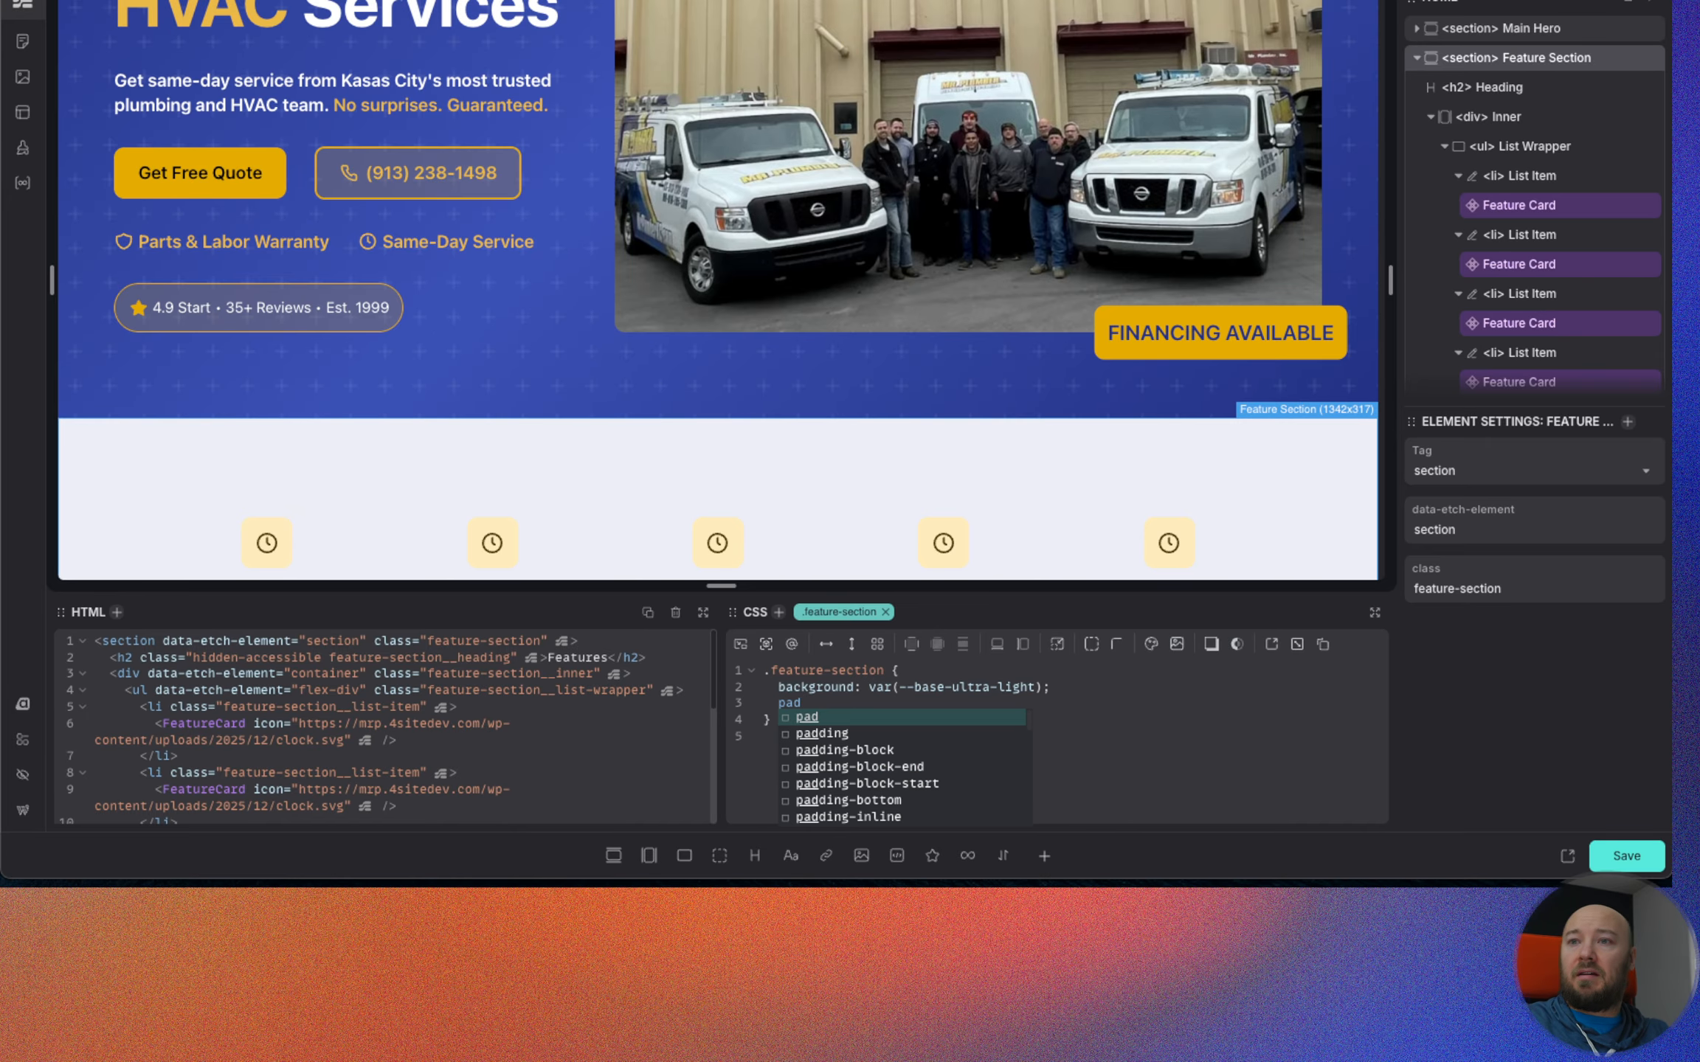
key(Down)
key(Down)
key(Return)
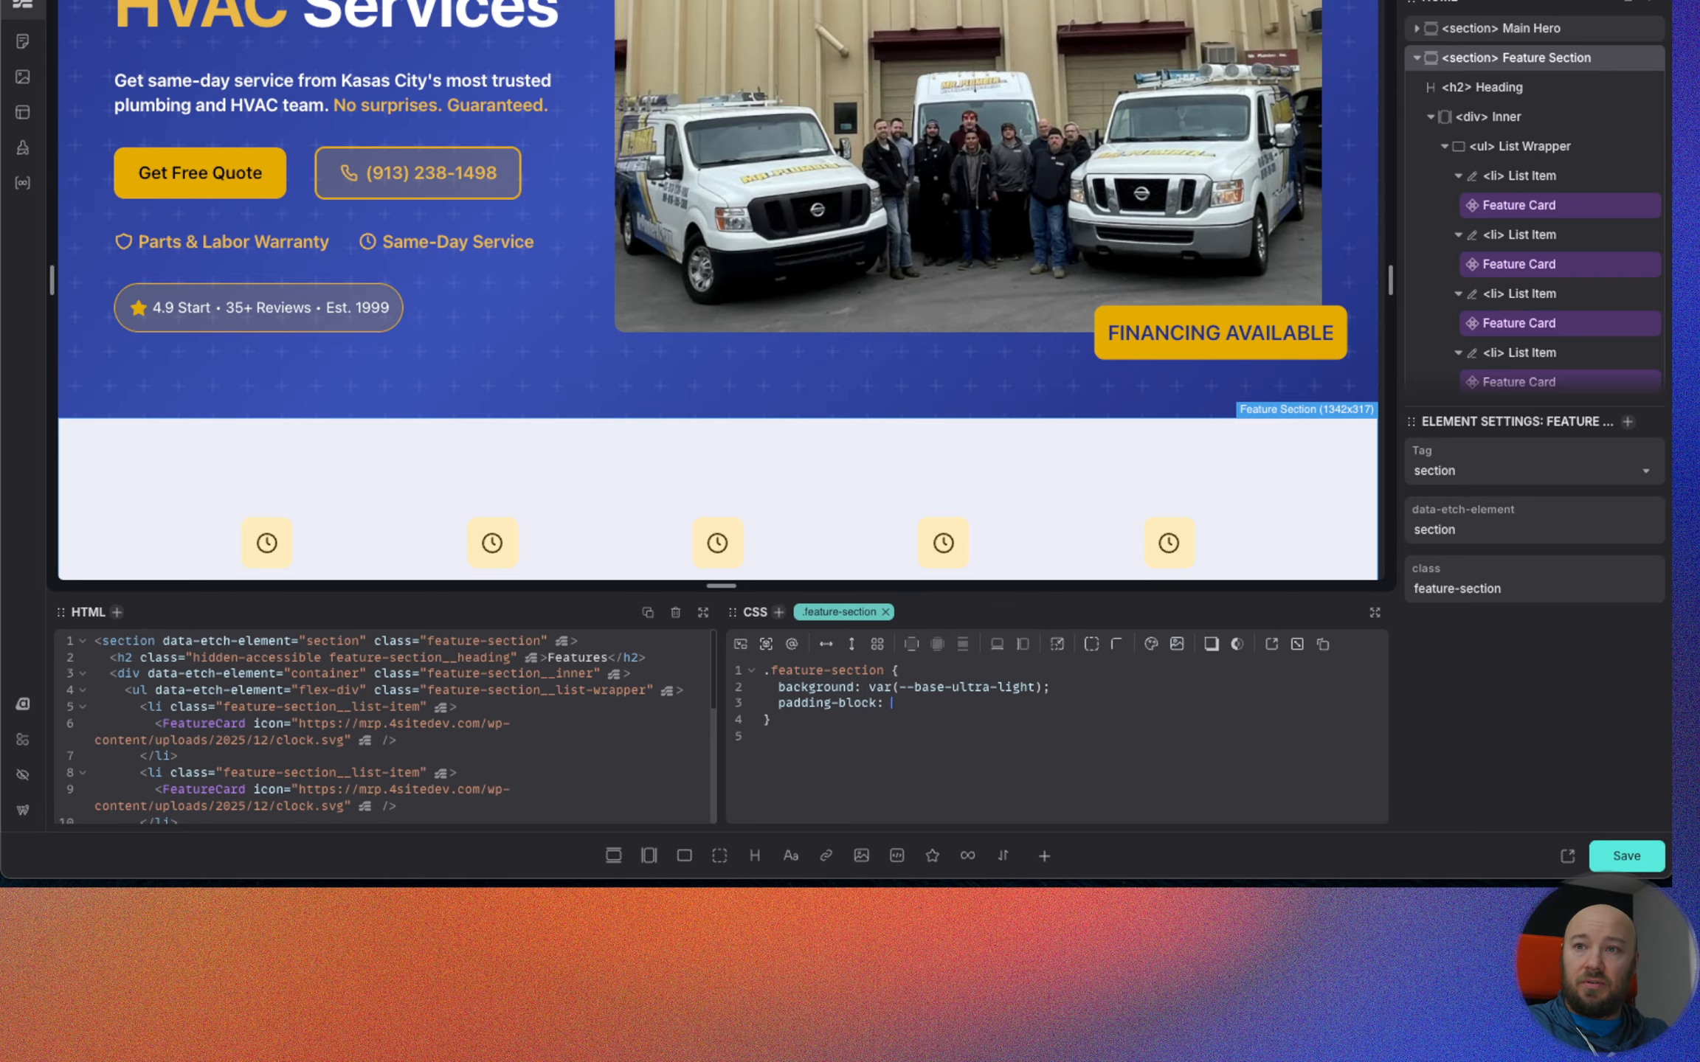
text(--space-xs)
key(Return)
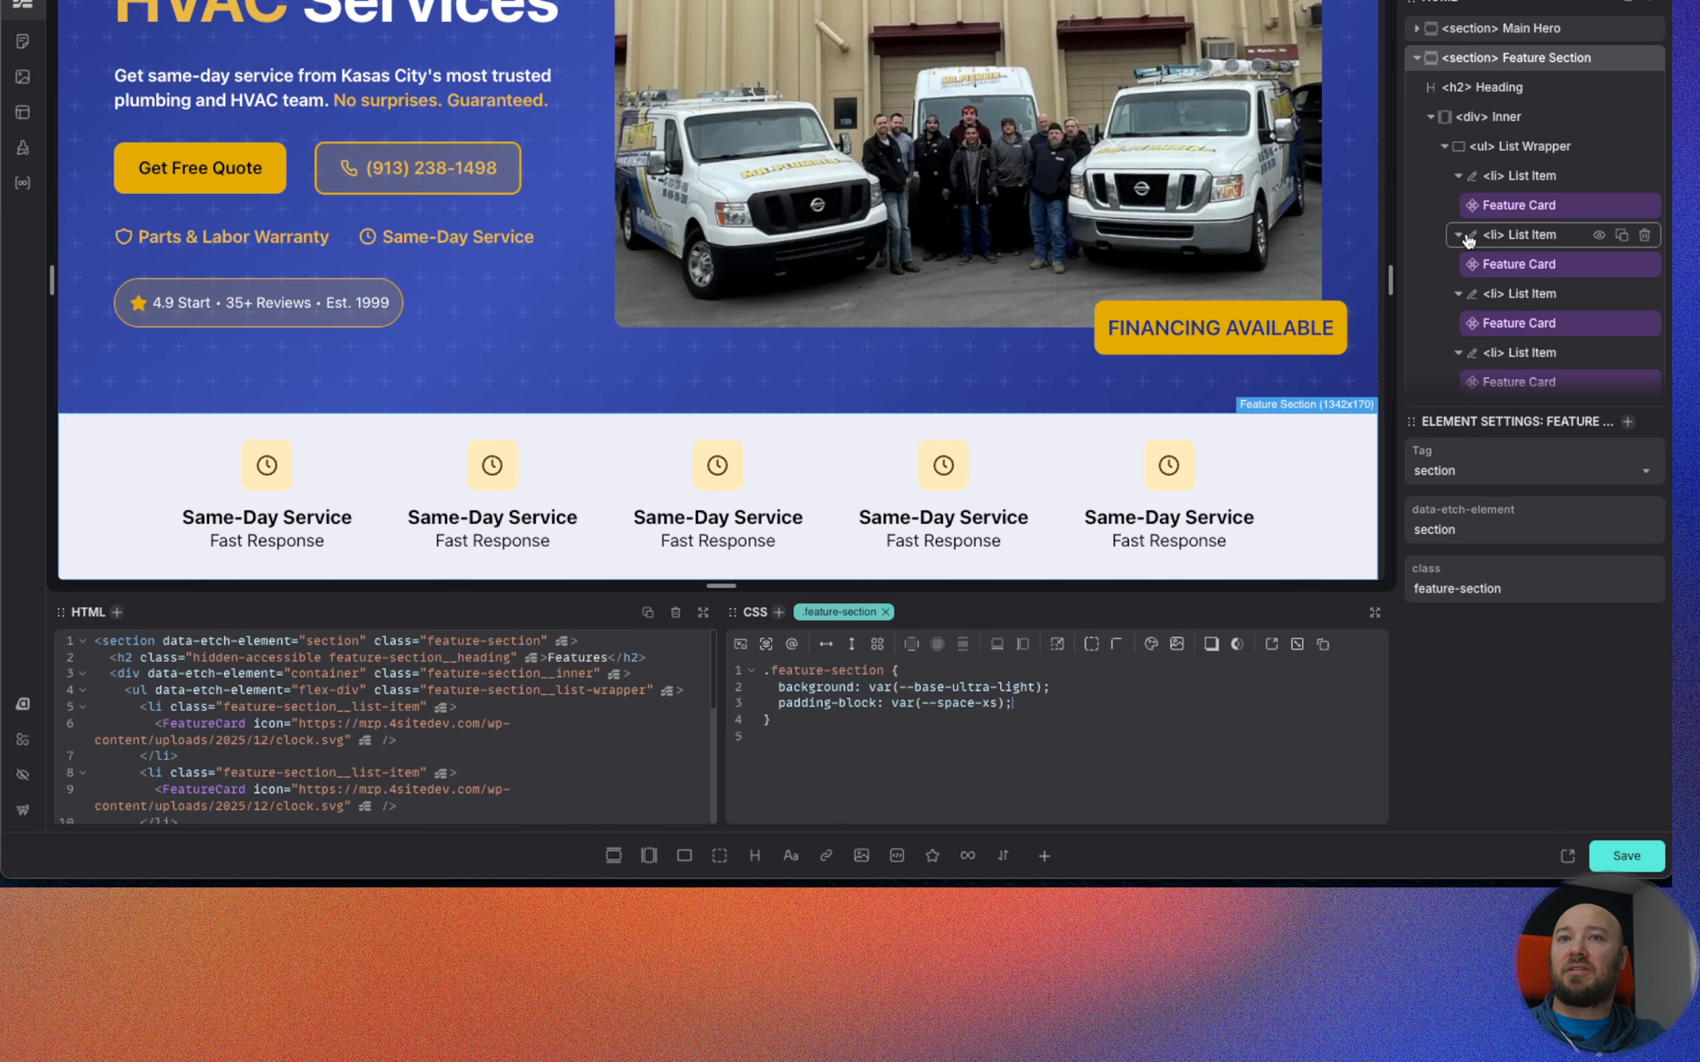
Set the second Feature Card's heading to "Upfront Pricing" and its description to "No Surprises".
click(1551, 207)
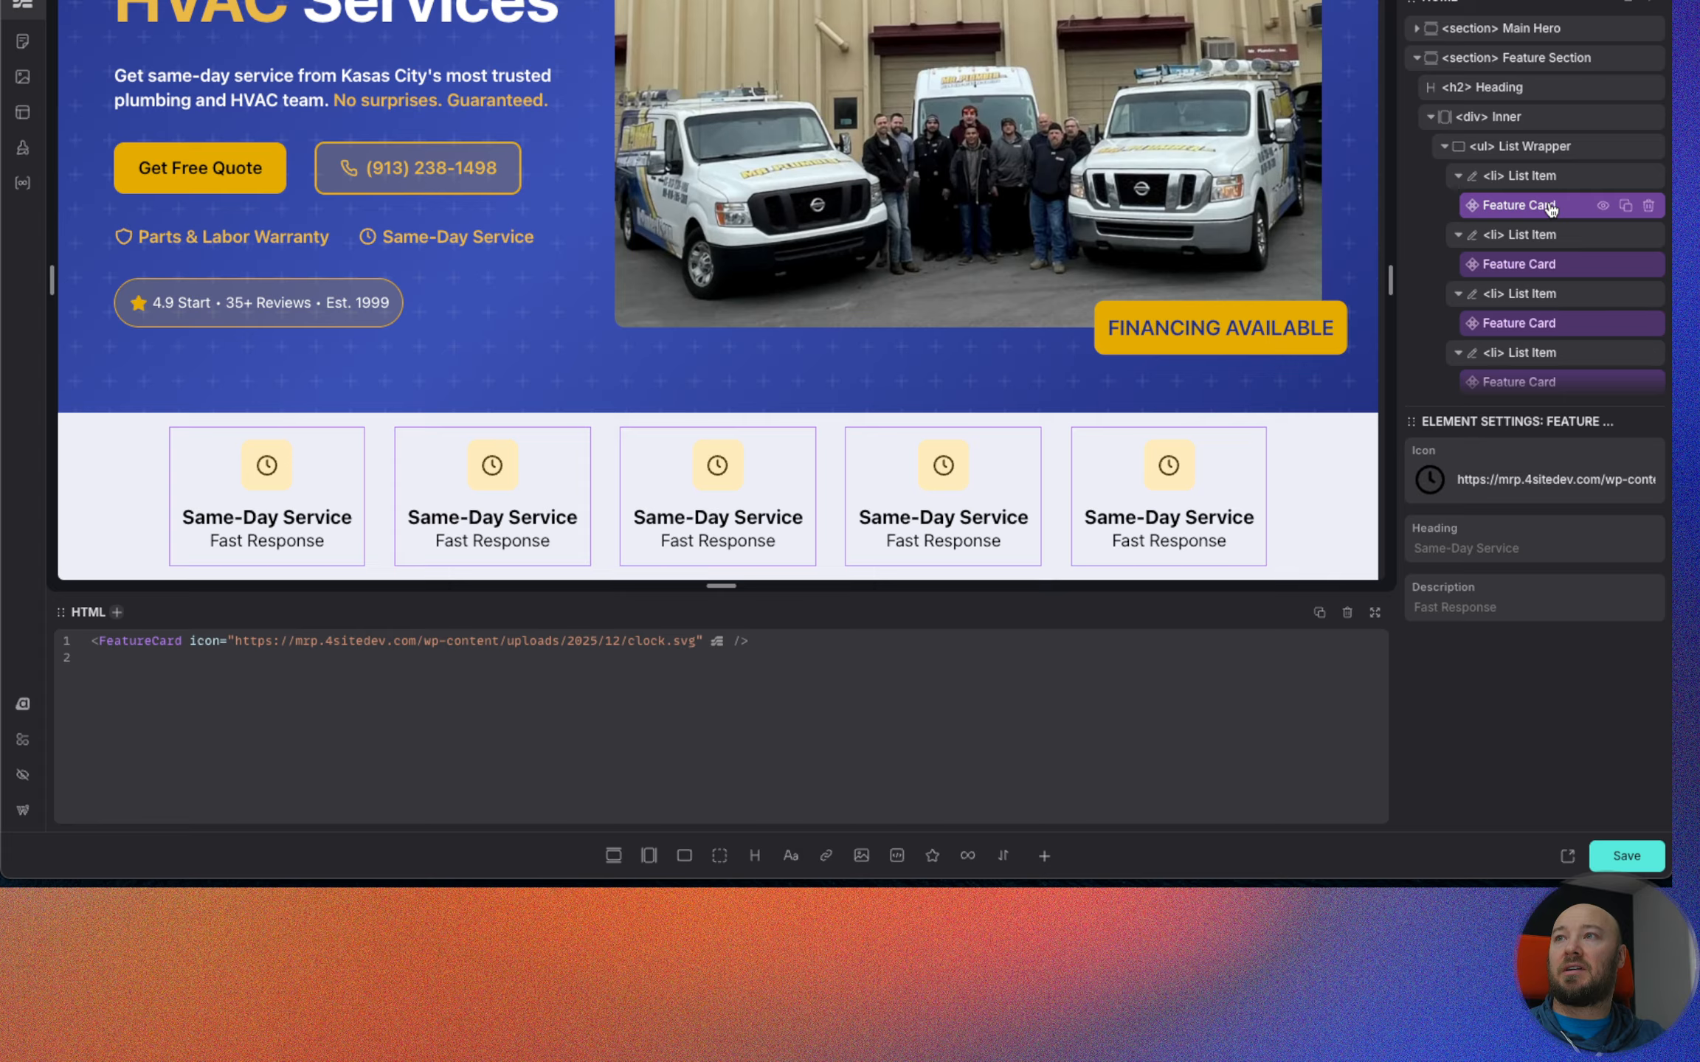
click(1549, 267)
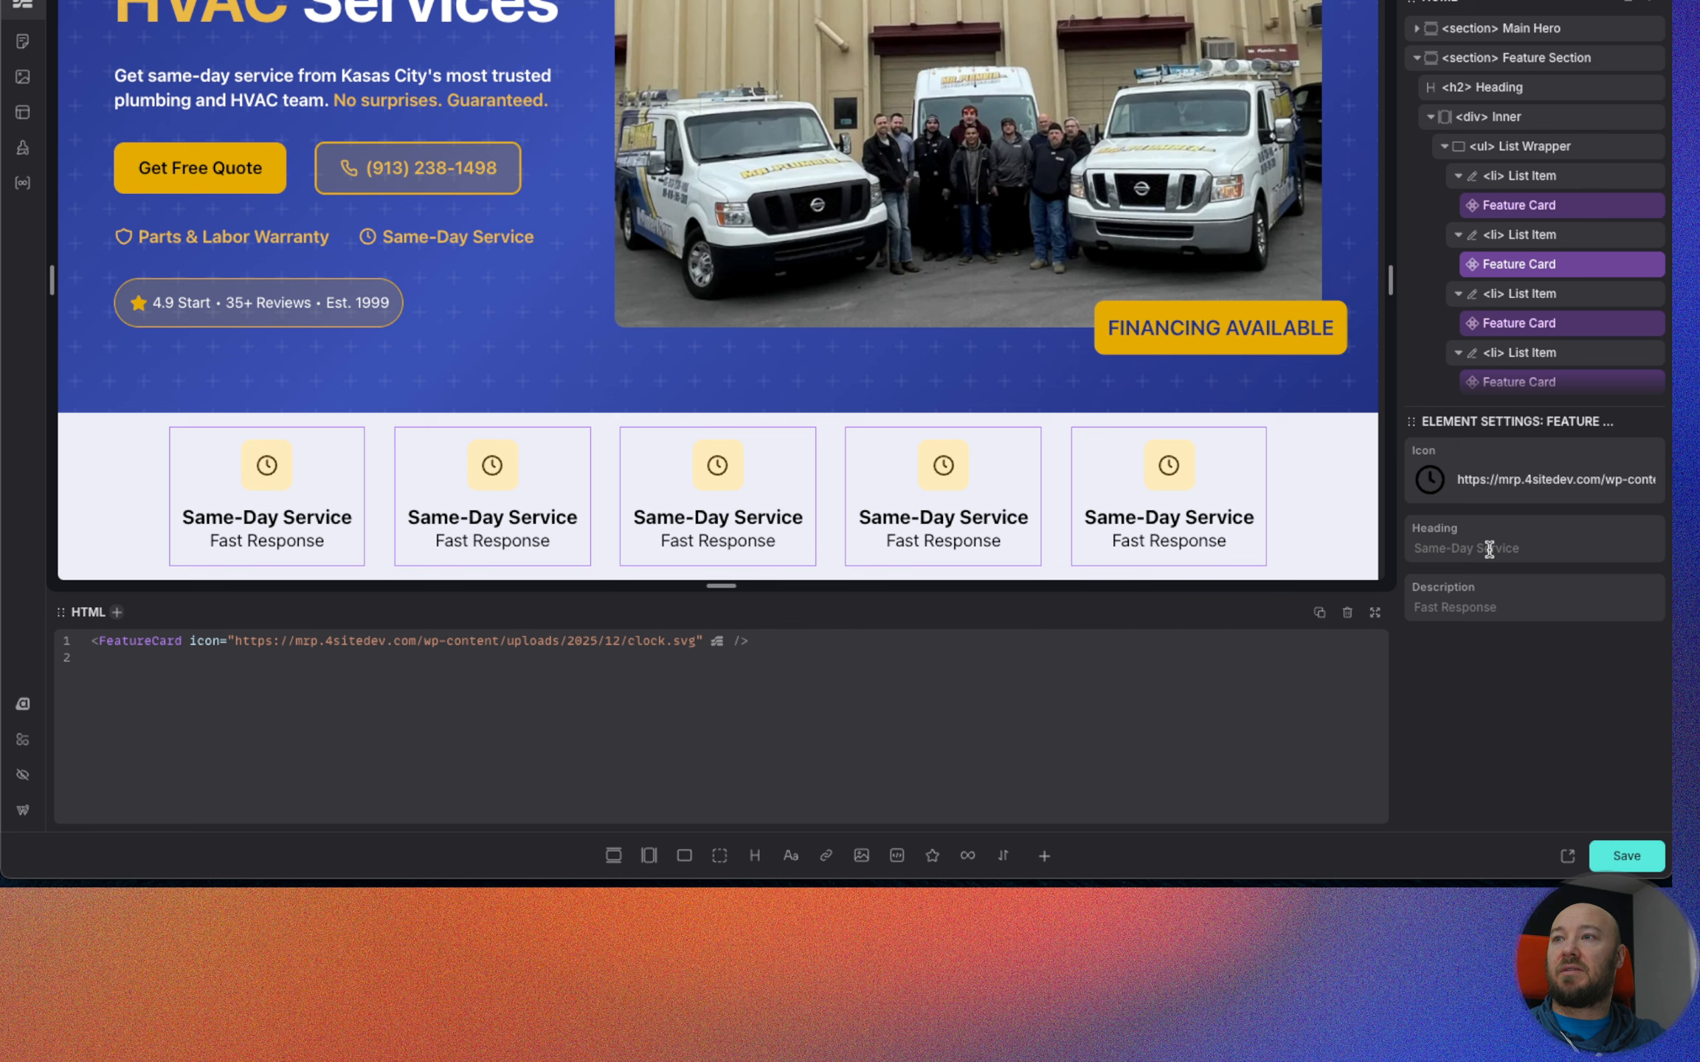
click(1488, 551)
text(Upfront Pricing)
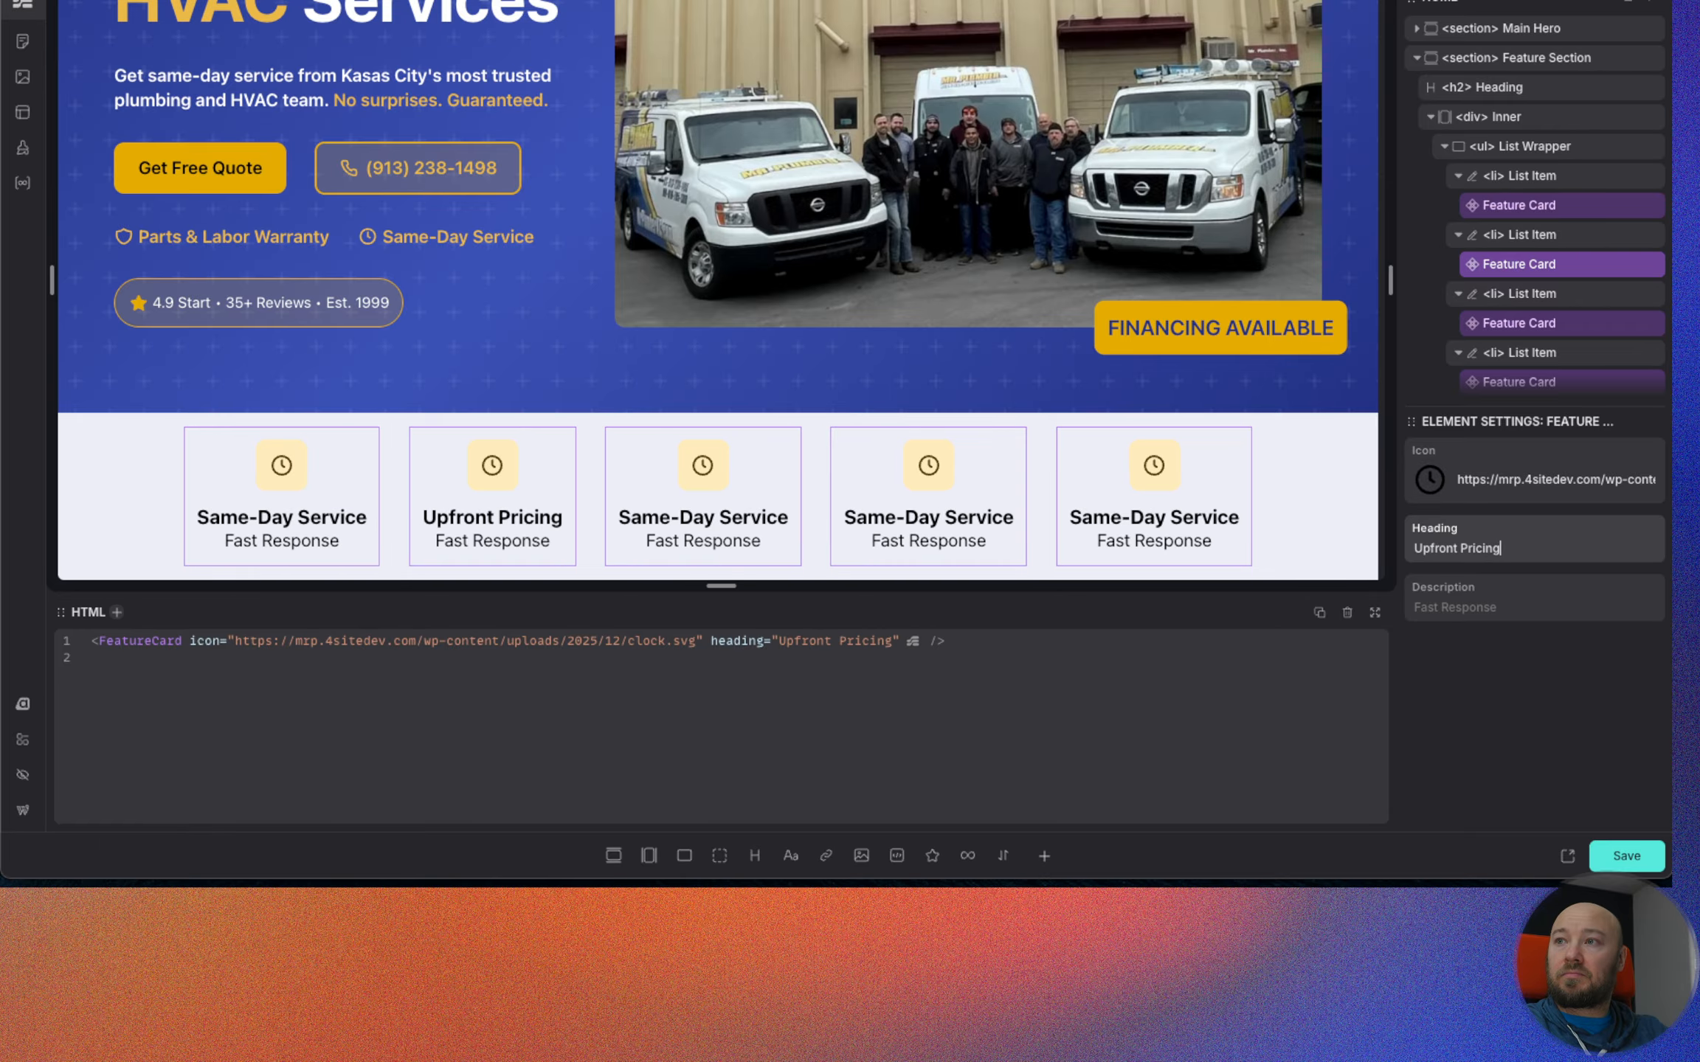
key(Tab)
text(n)
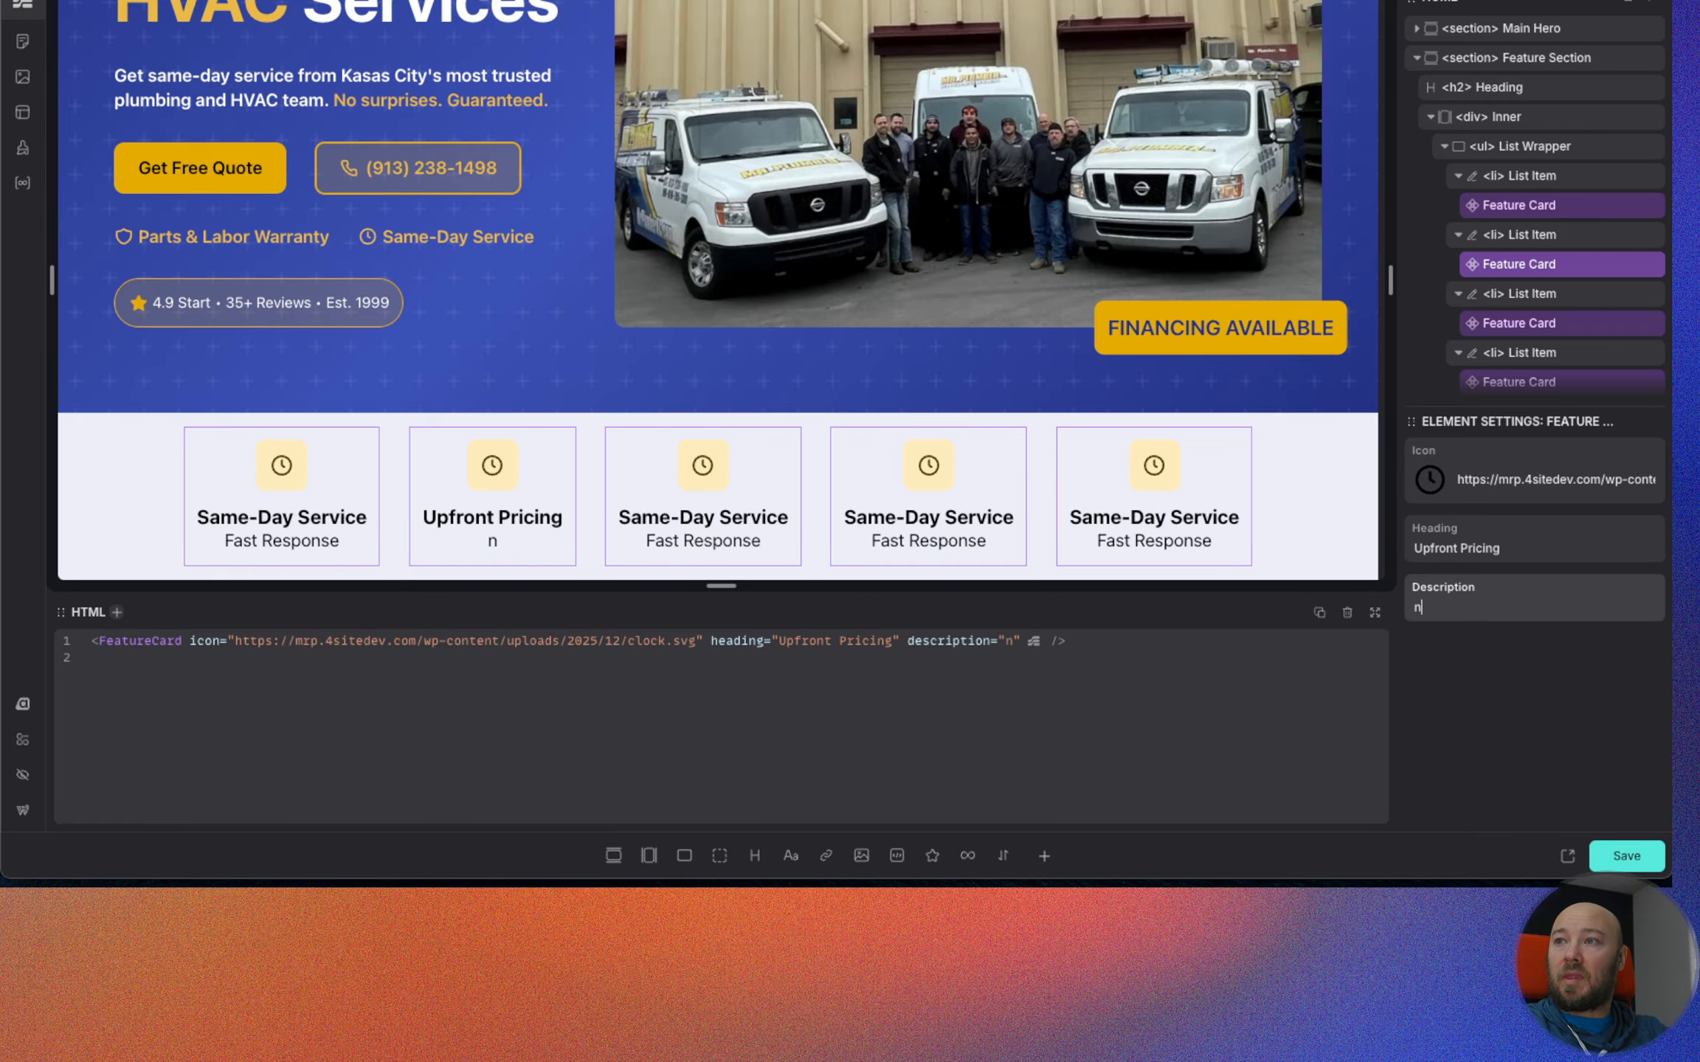
text(o surprises)
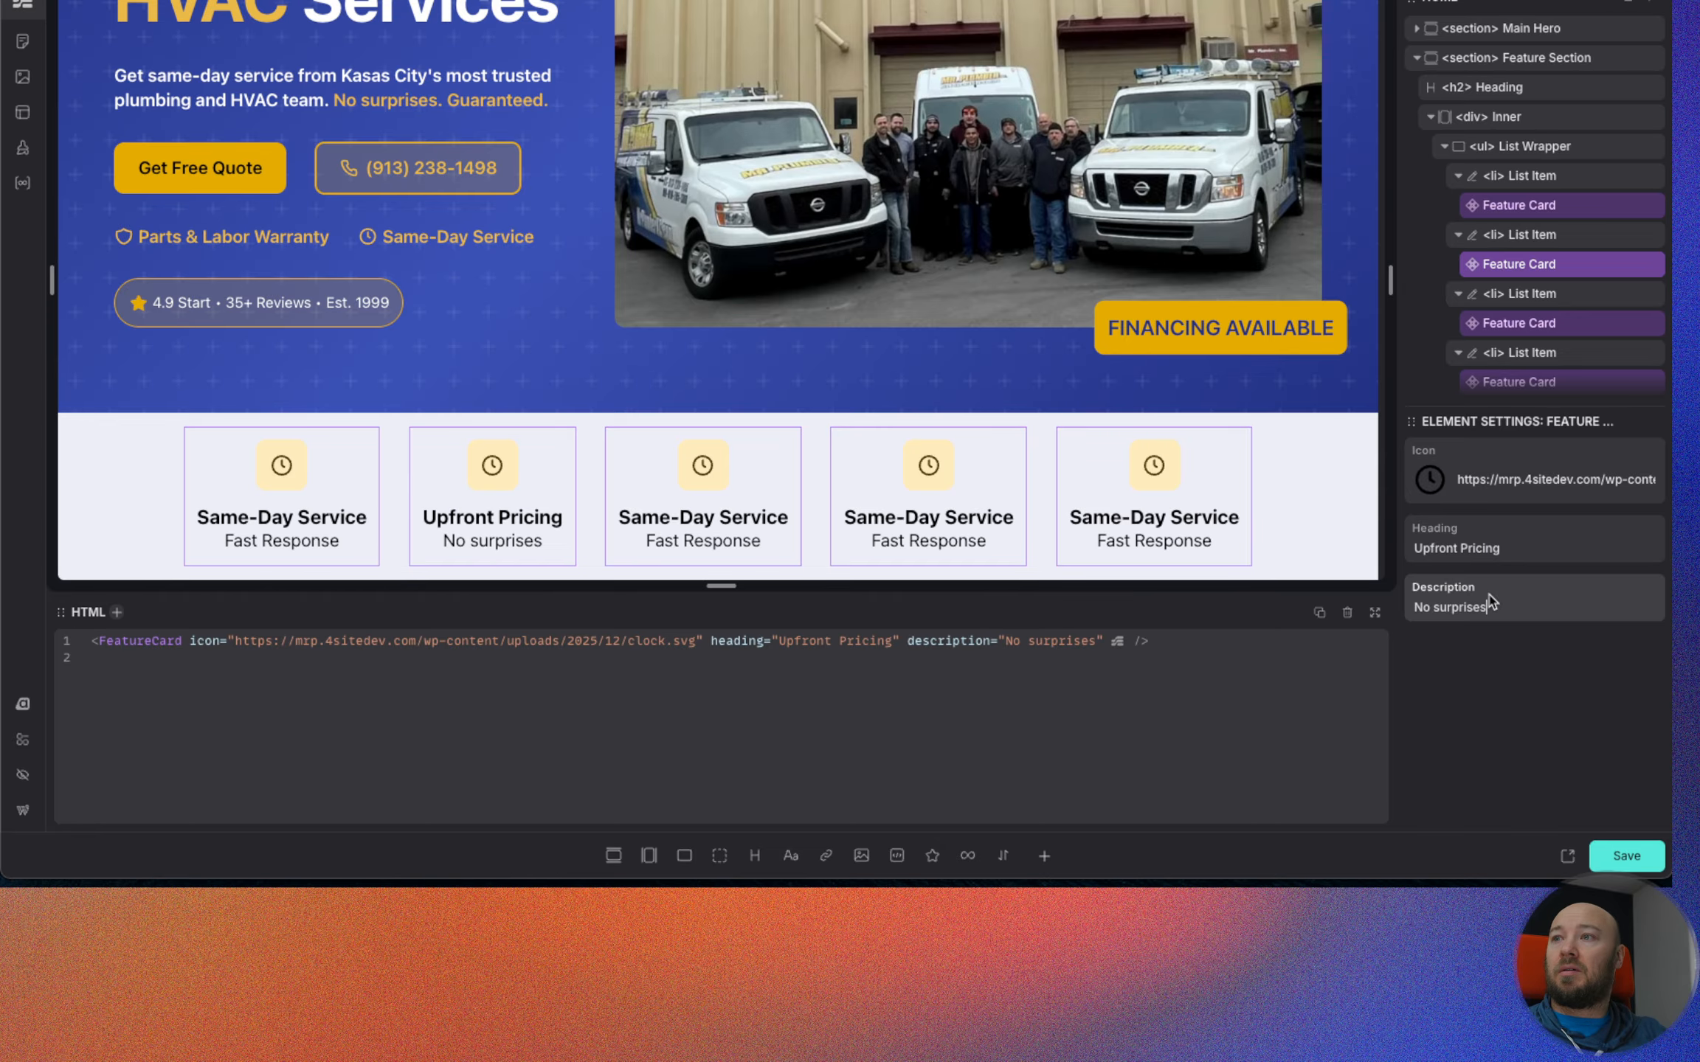
click(1447, 608)
key(BackSpace)
text(S)
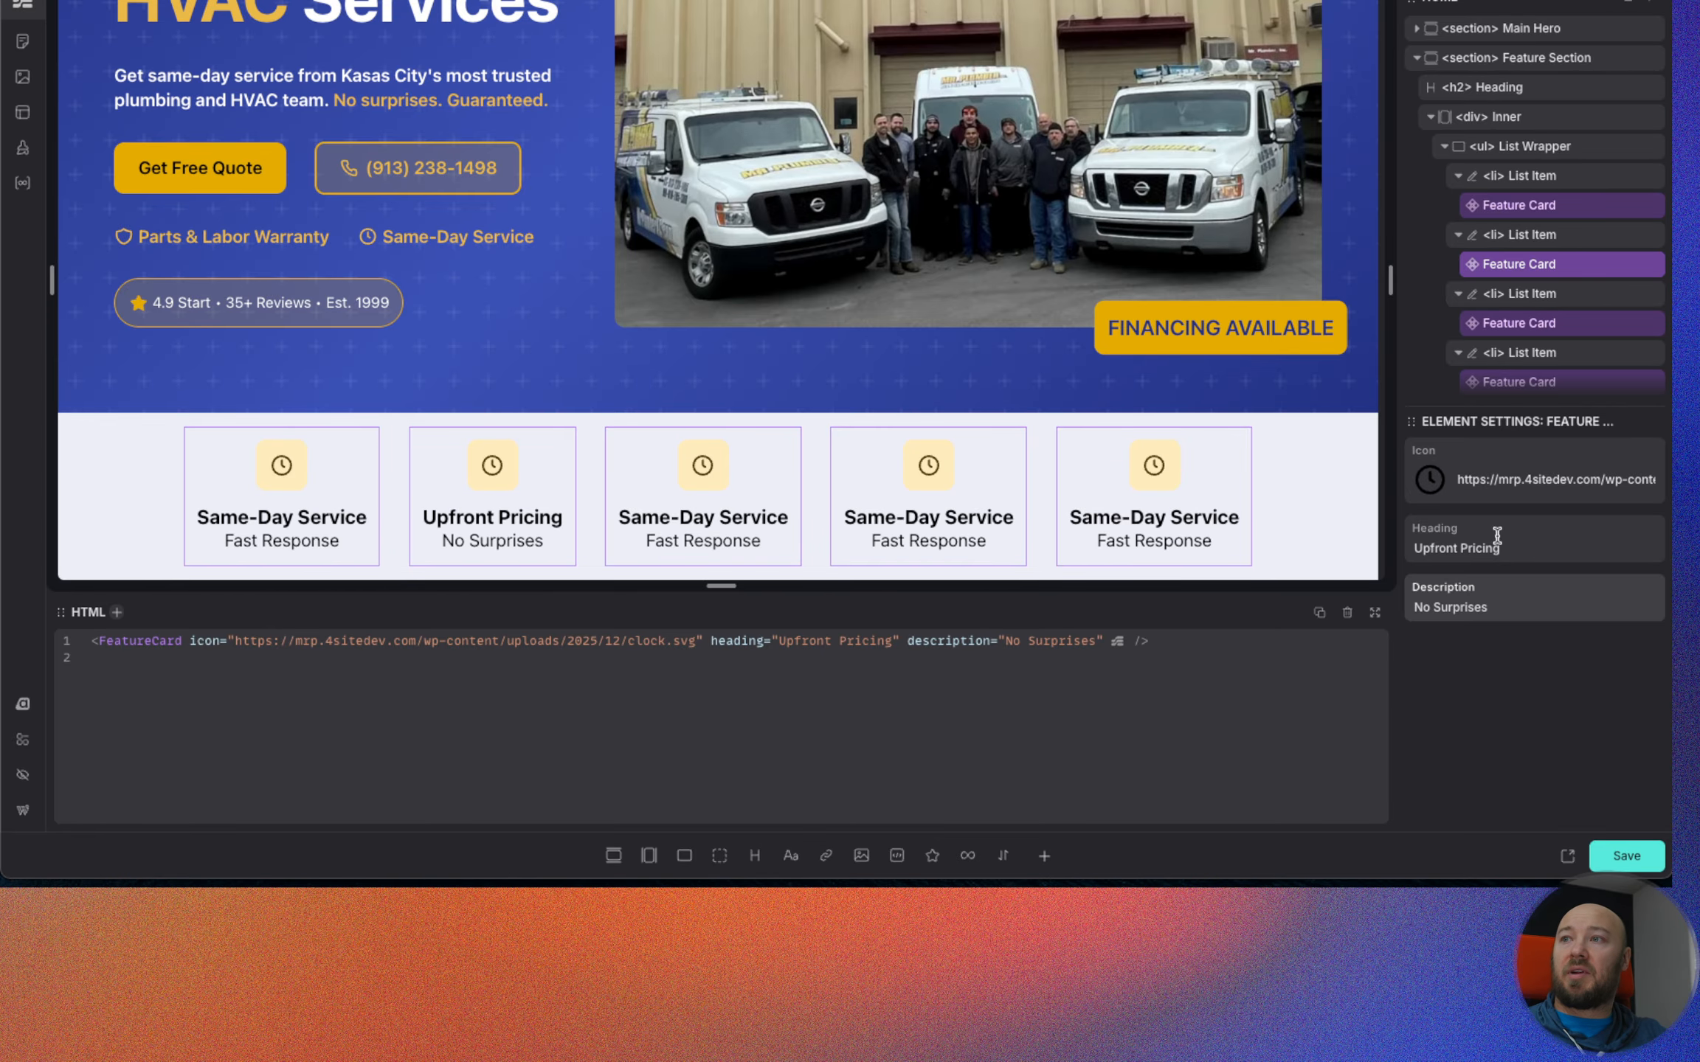
Replace the second Feature Card's icon with the dollar sign money.svg from the media library.
click(1431, 472)
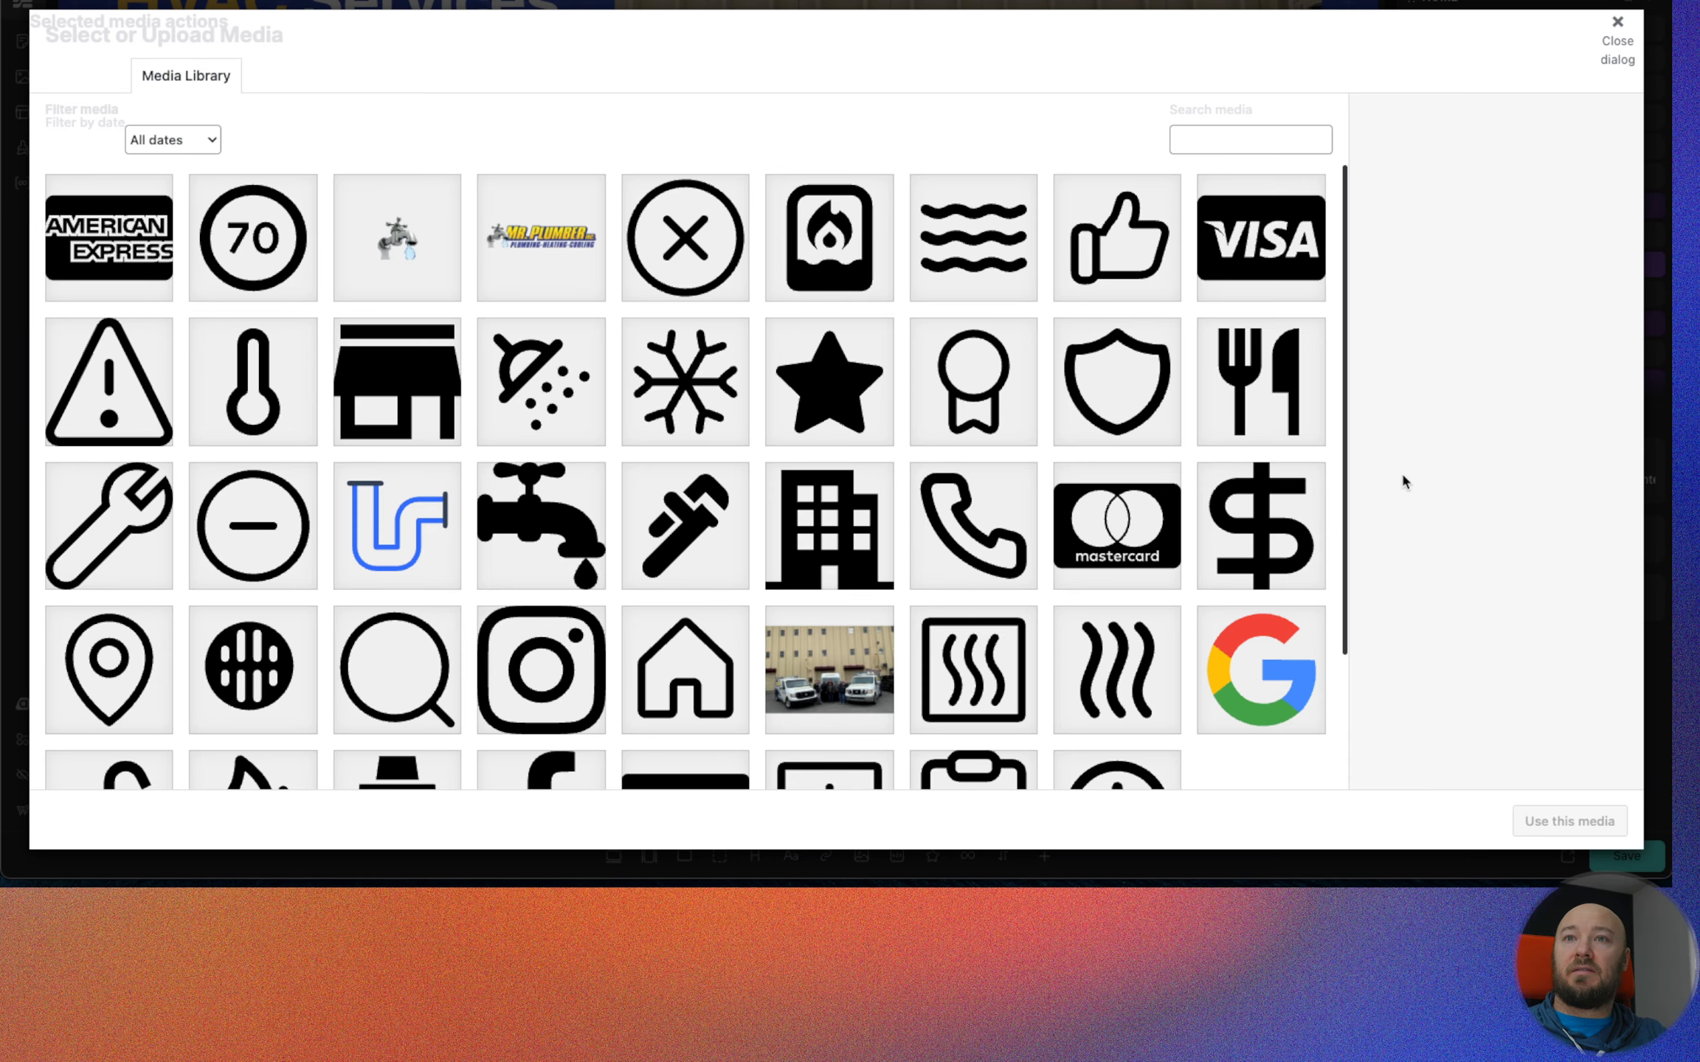
scroll(526, 568, down, 3)
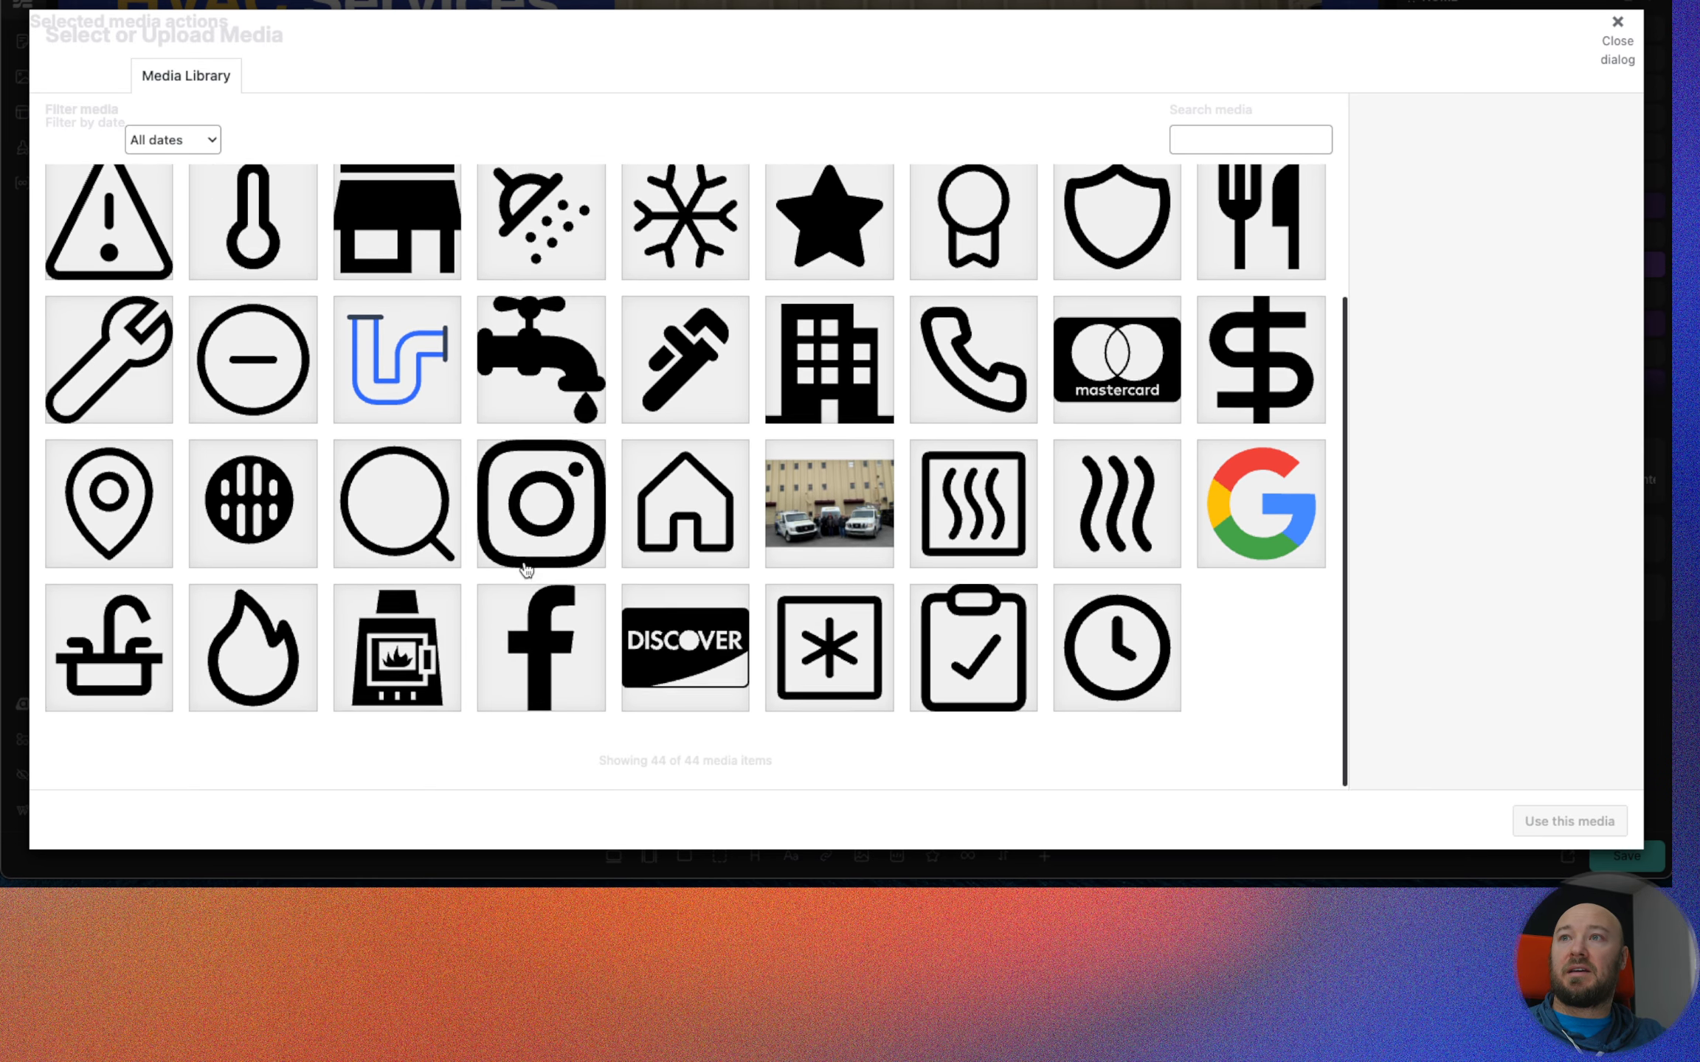
scroll(525, 568, up, 3)
scroll(525, 568, down, 3)
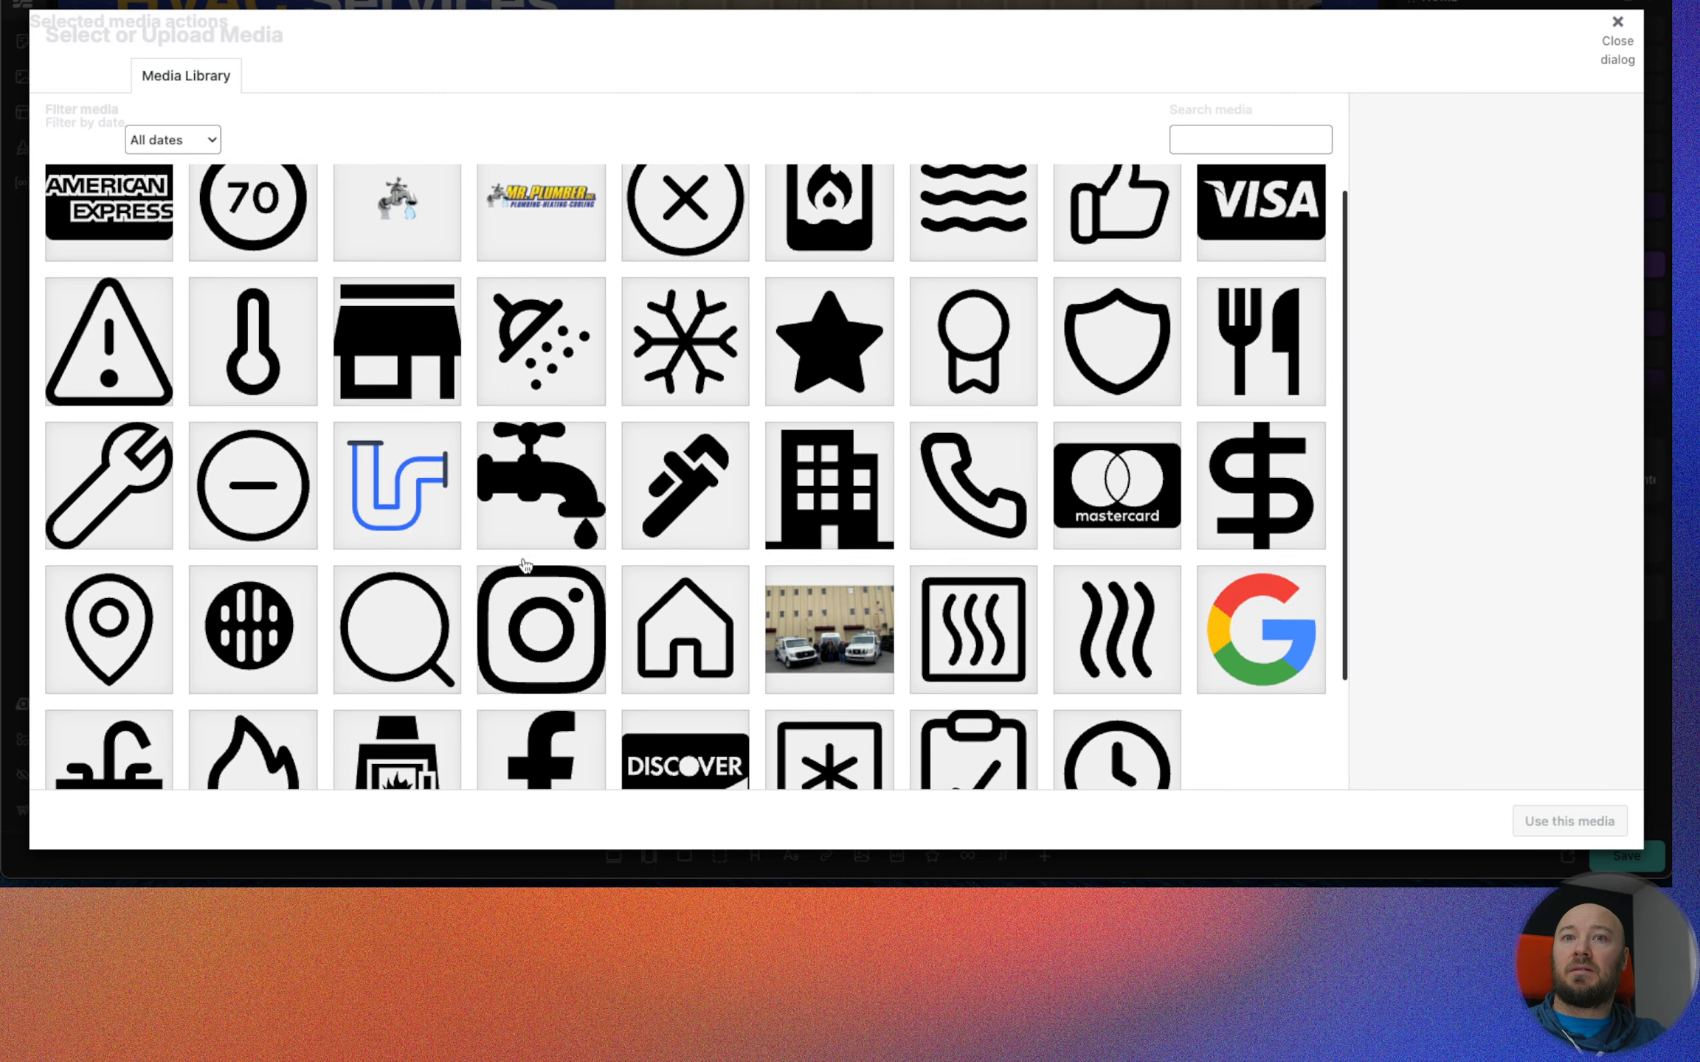
click(1287, 369)
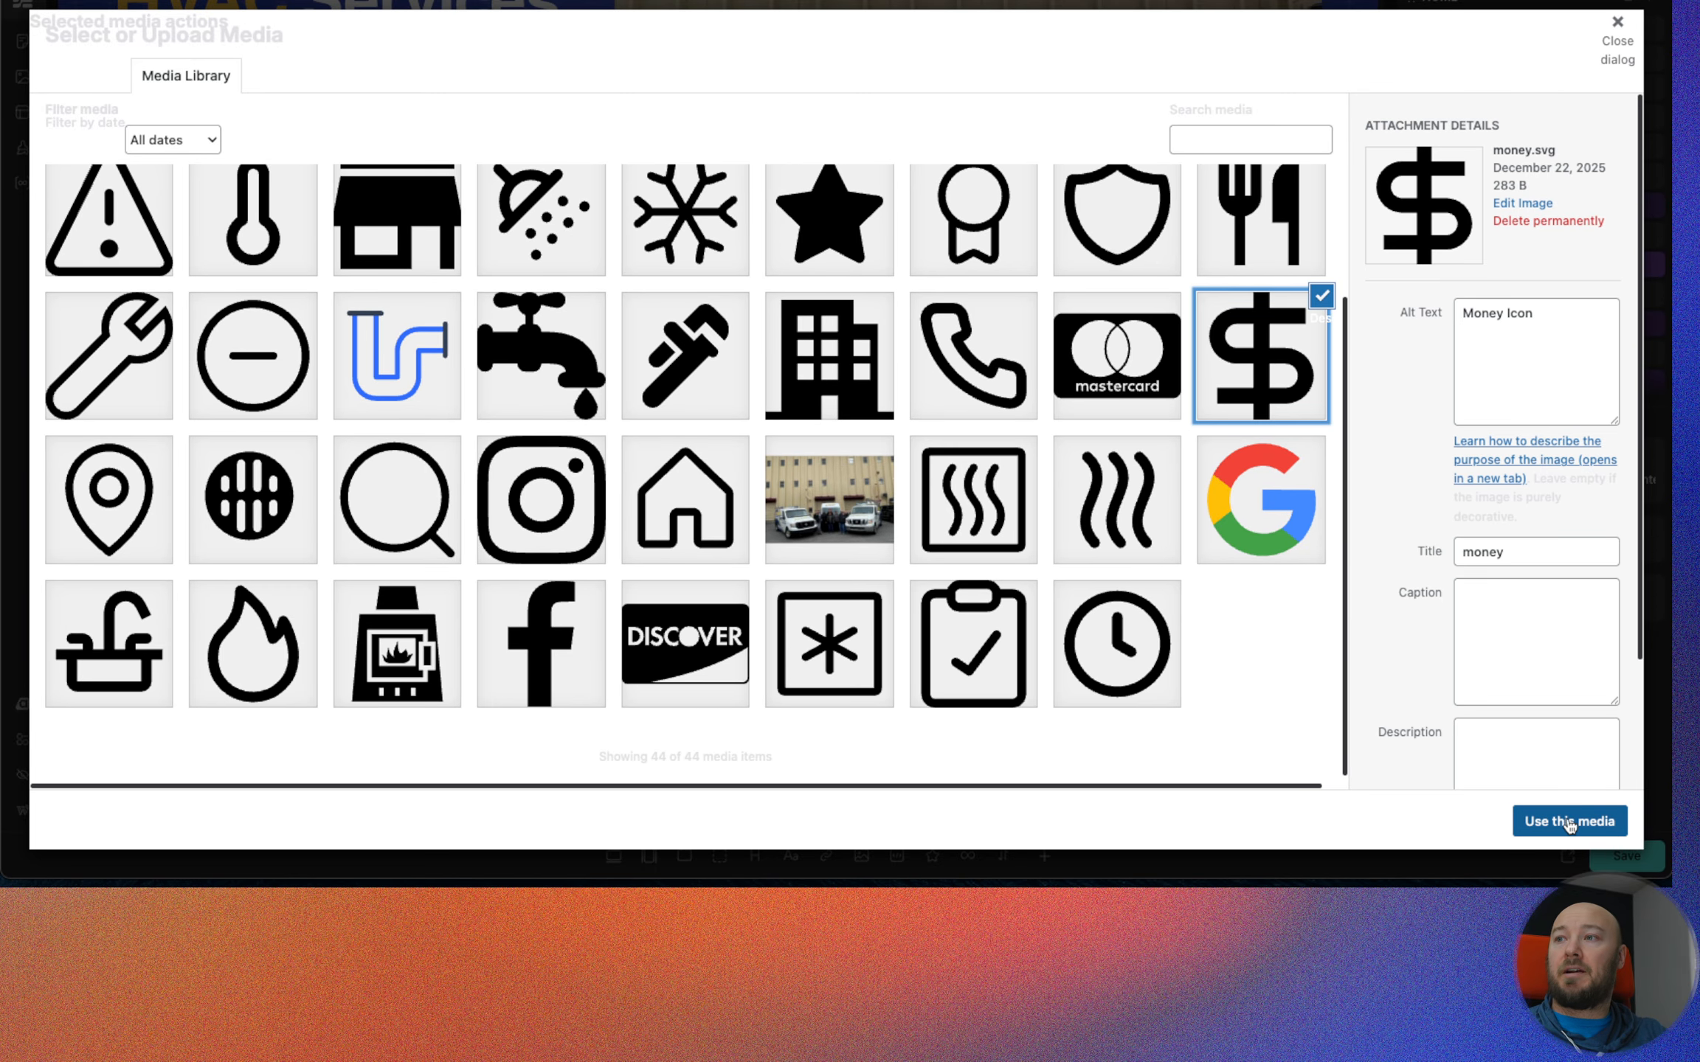
click(1568, 821)
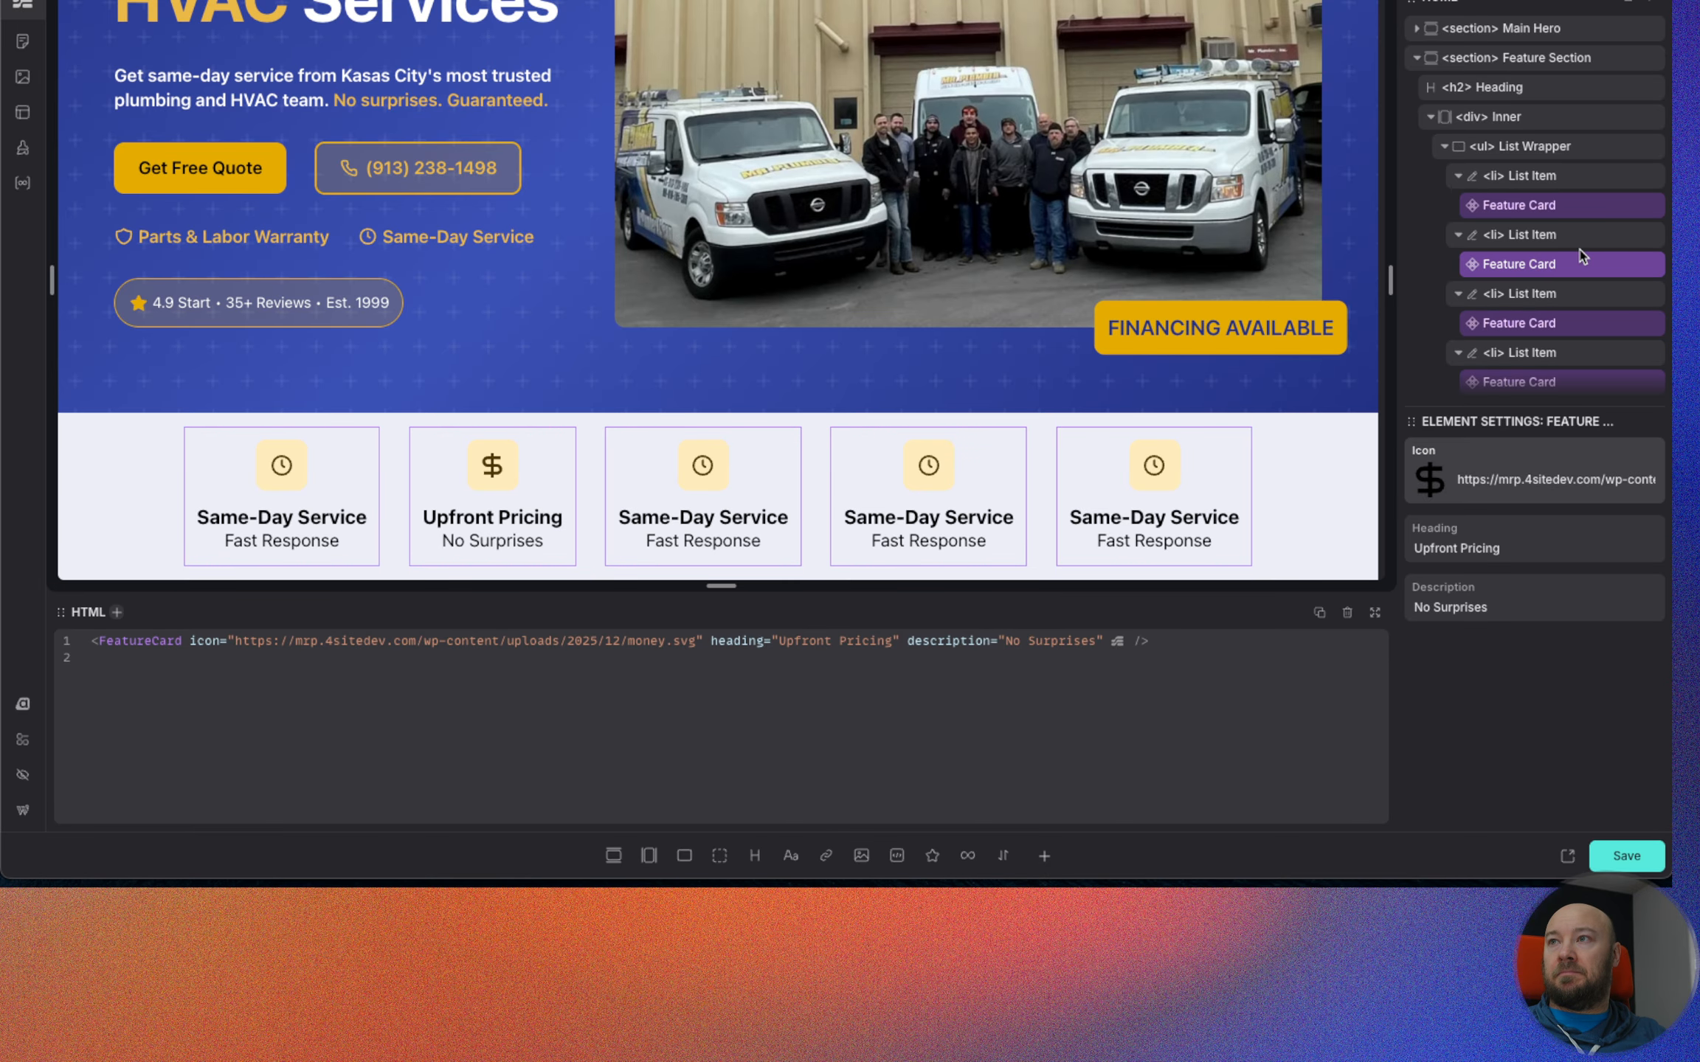
Set the third Feature Card's heading to "Parts & Labor".
click(1568, 325)
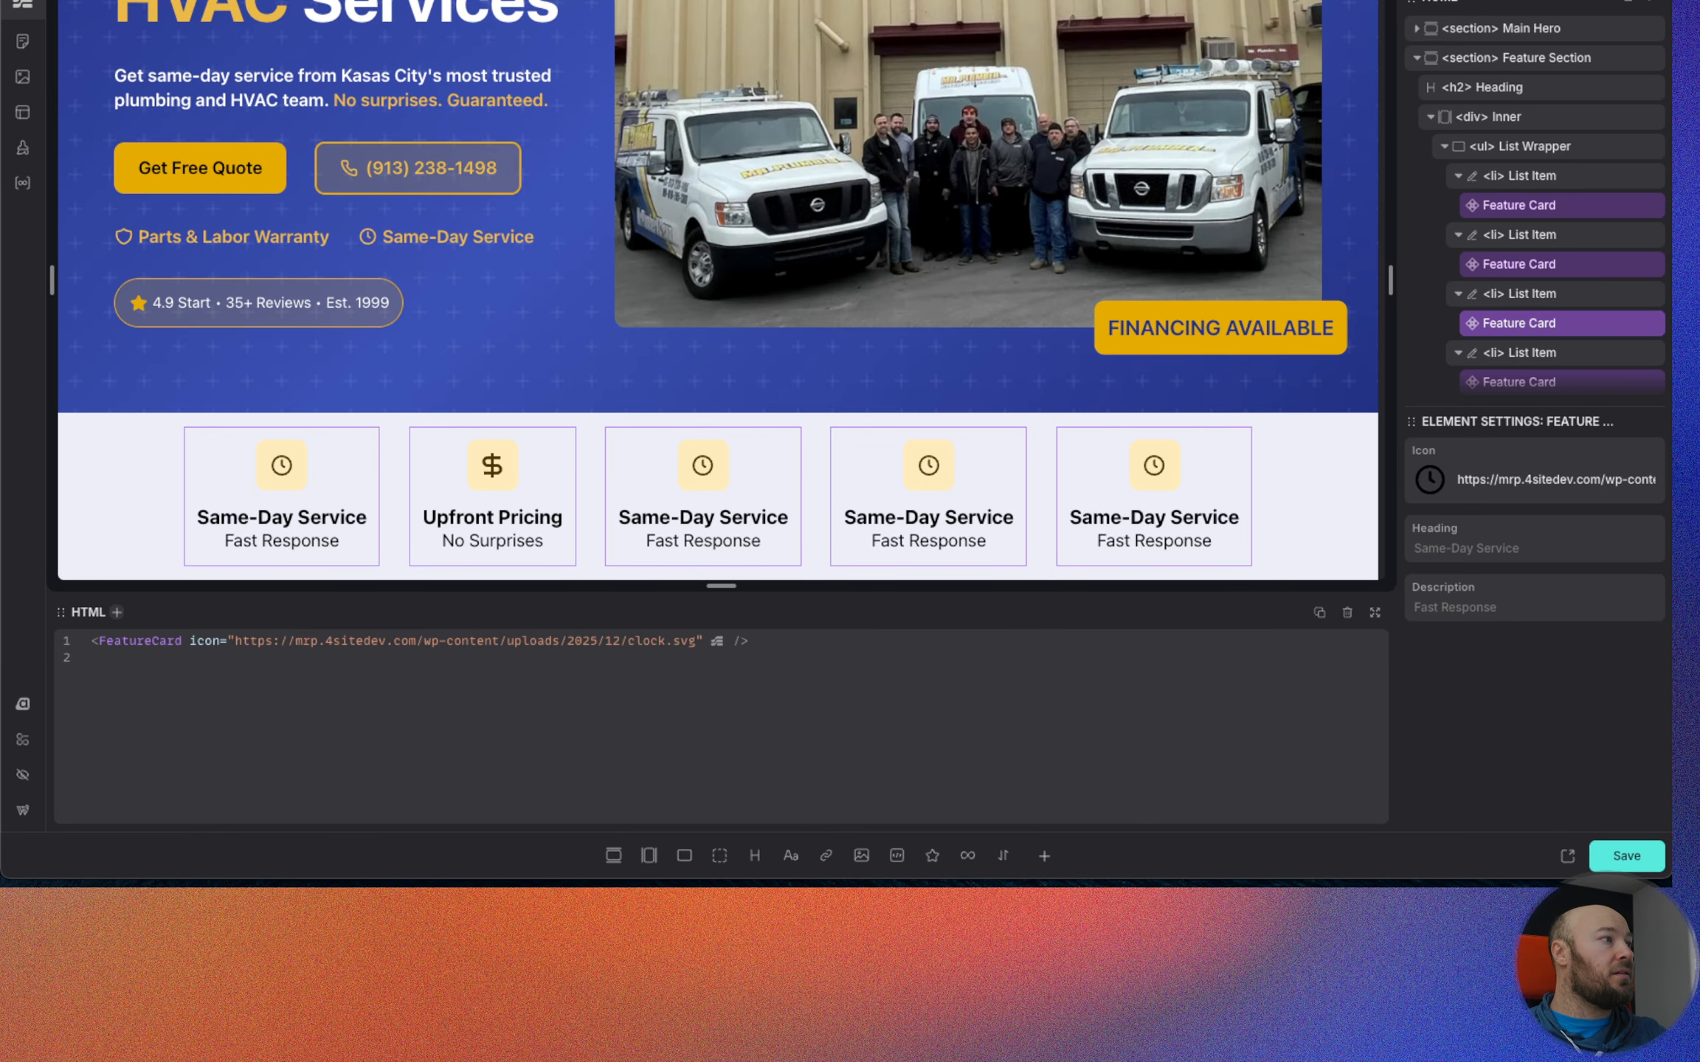
click(1545, 547)
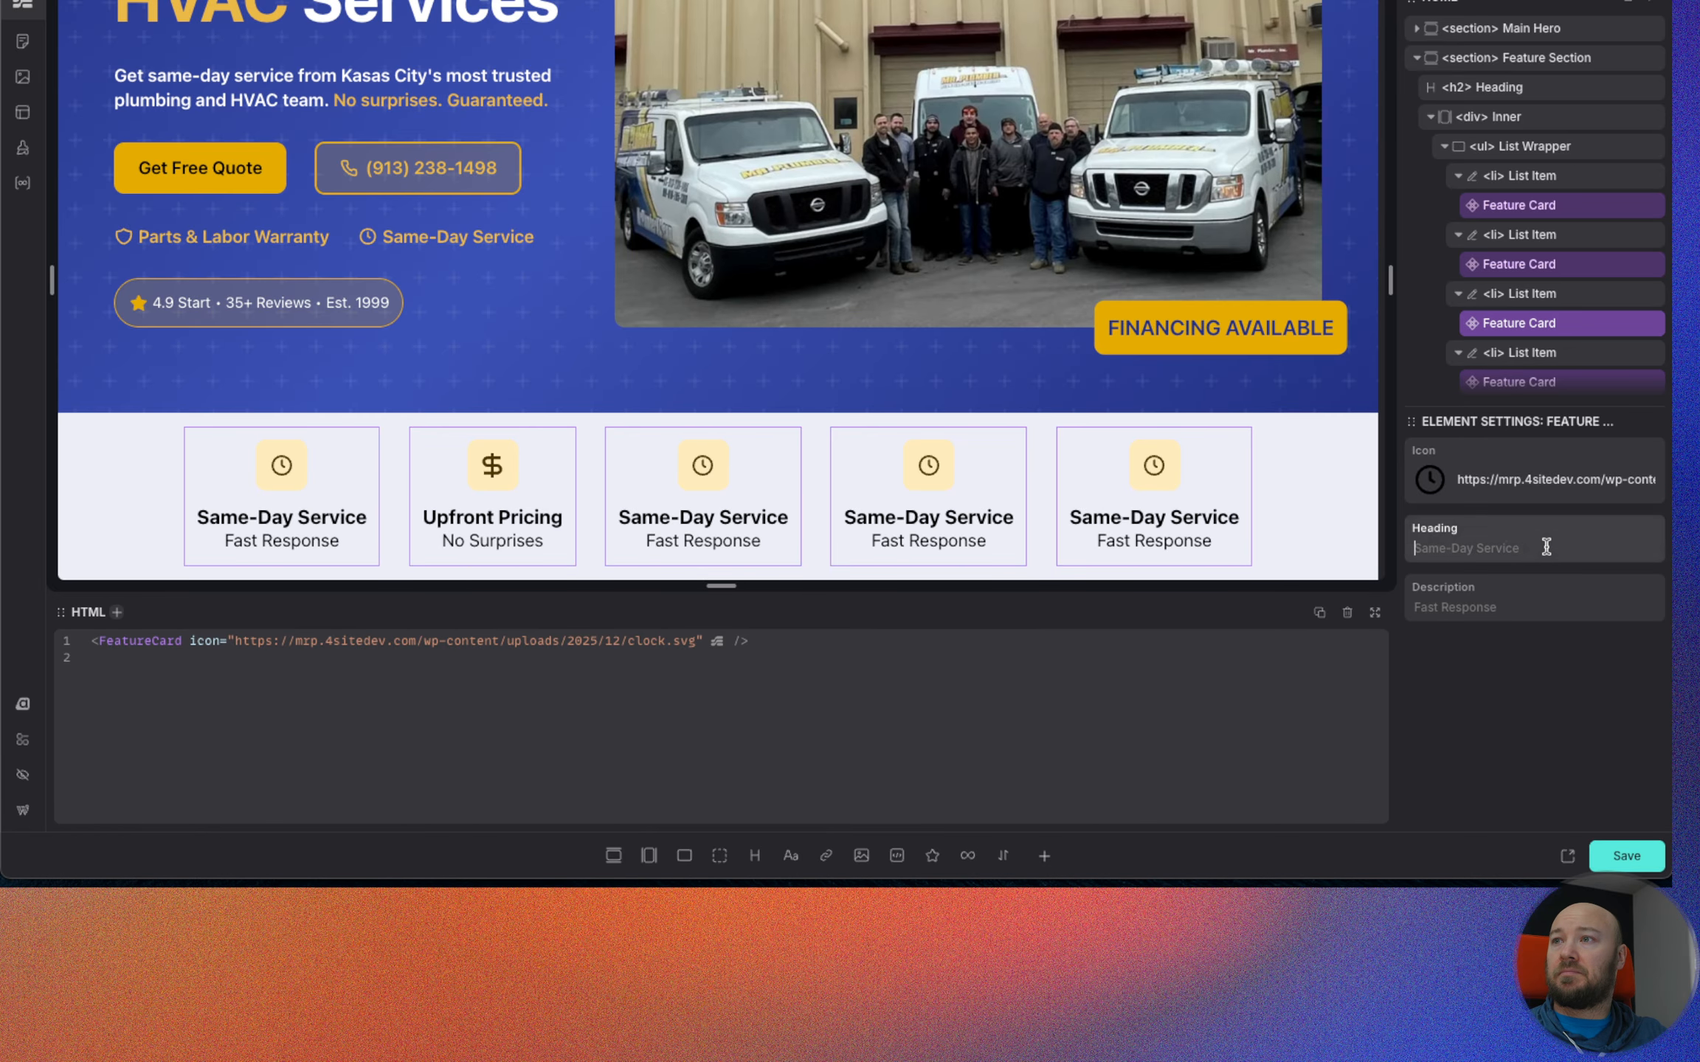
text(Parts )
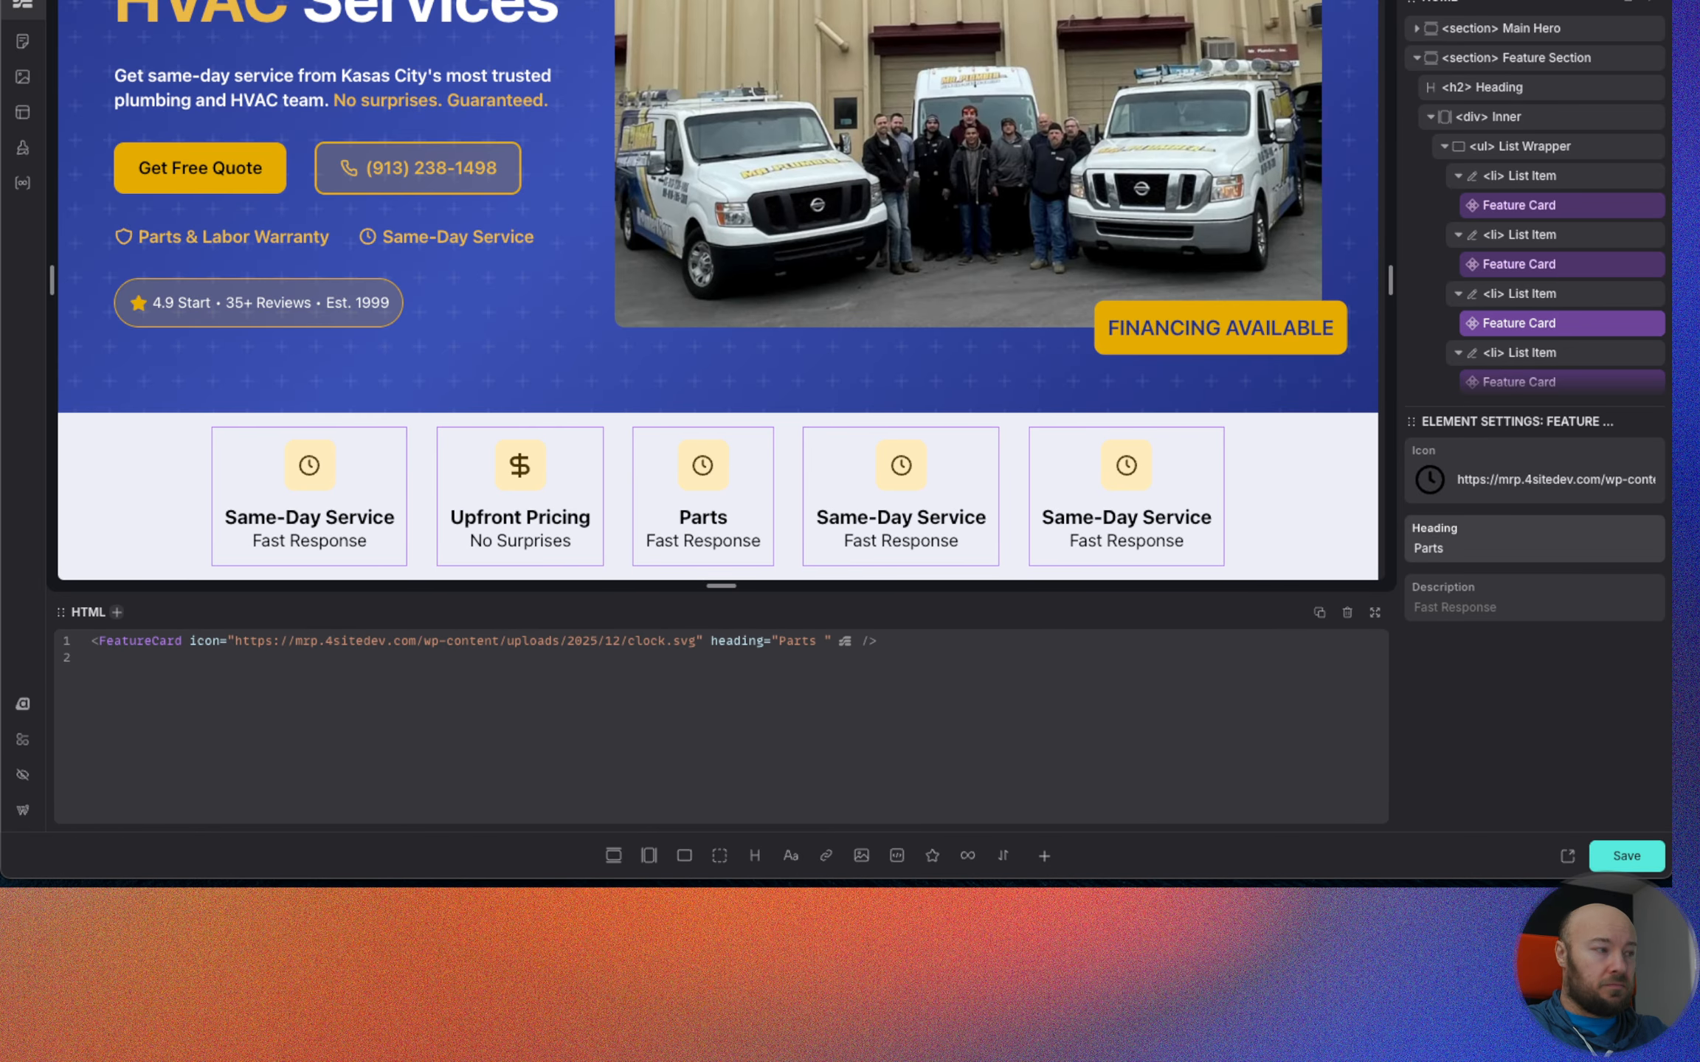
text(& labor)
key(BackSpace)
key(BackSpace)
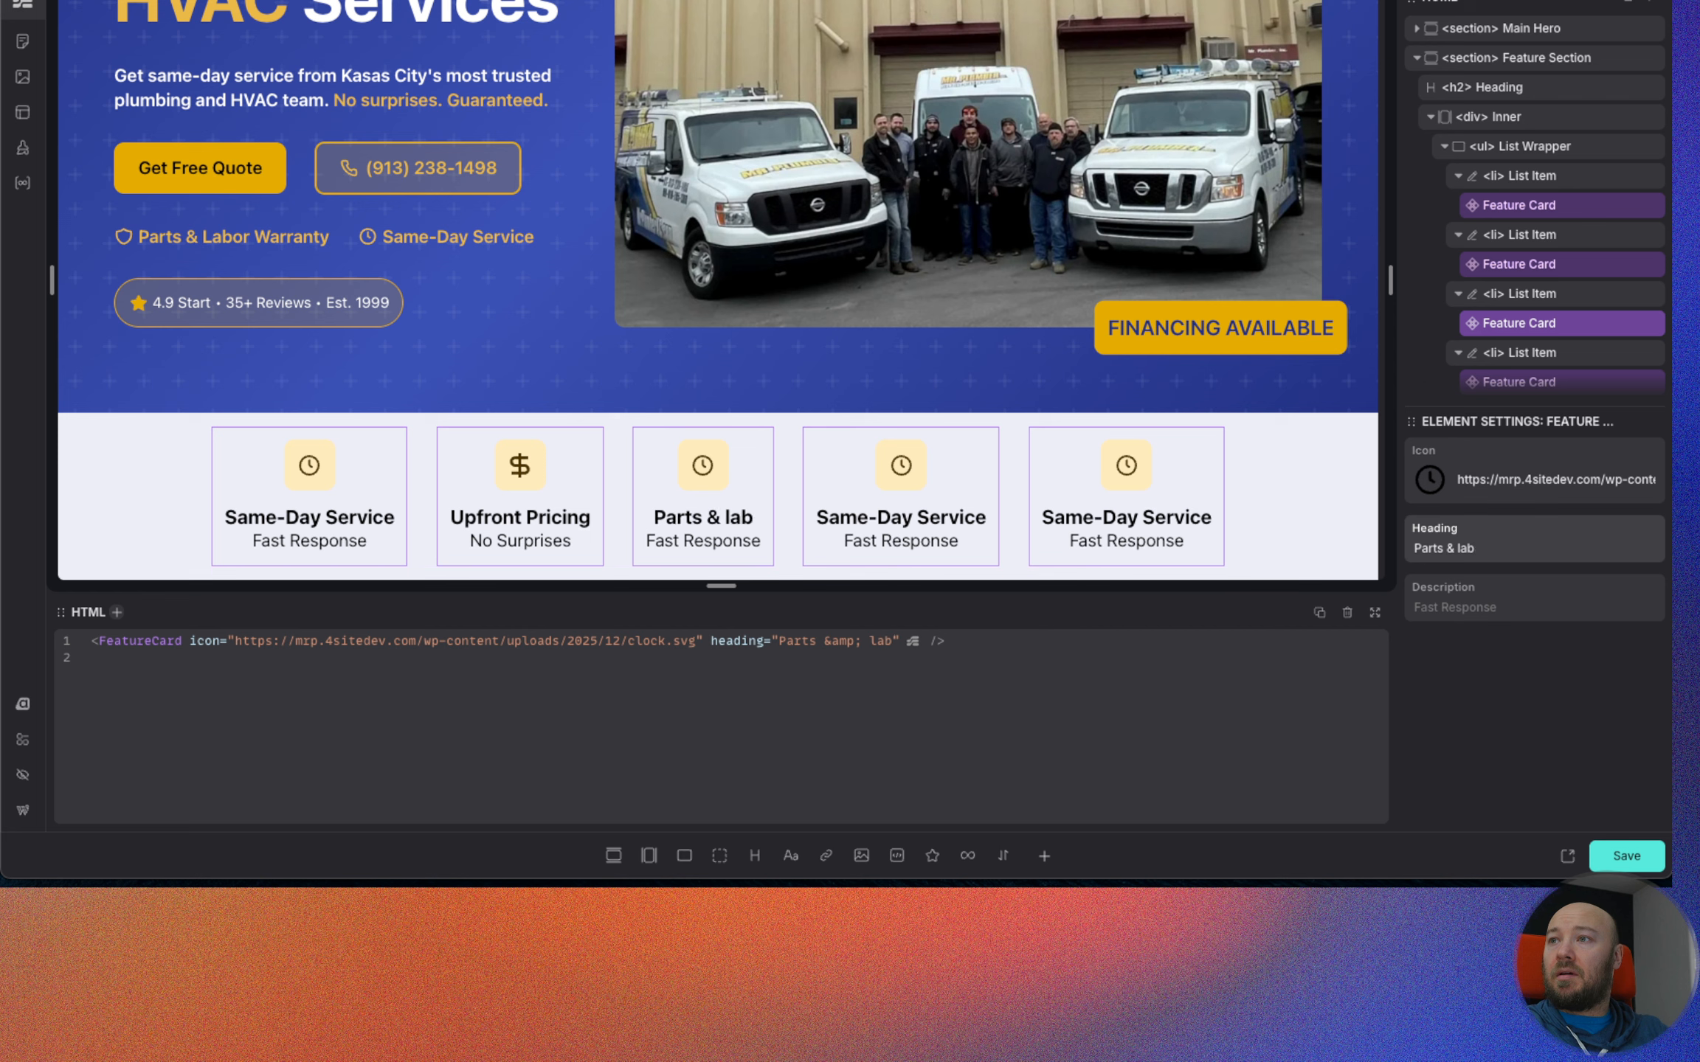
key(BackSpace)
key(BackSpace)
key(BackSpace)
text(Labor)
key(Tab)
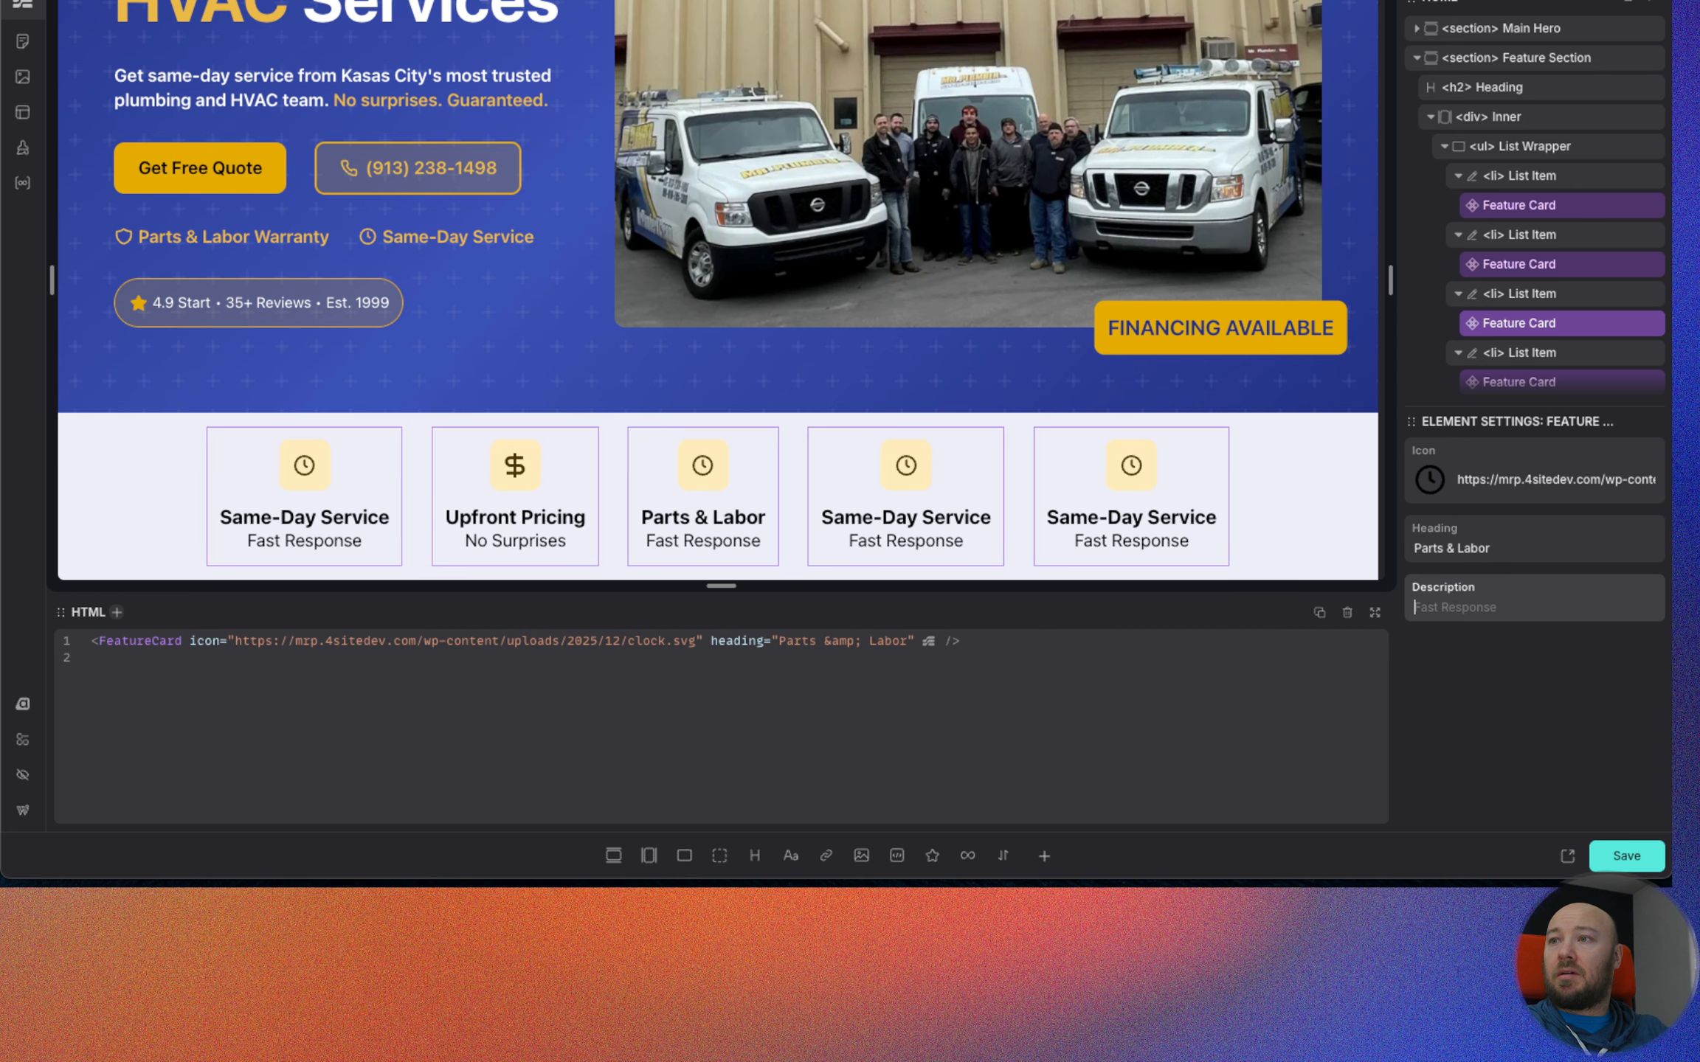
Set the third Feature Card's description to "Warranty Included".
text(Warranty incl)
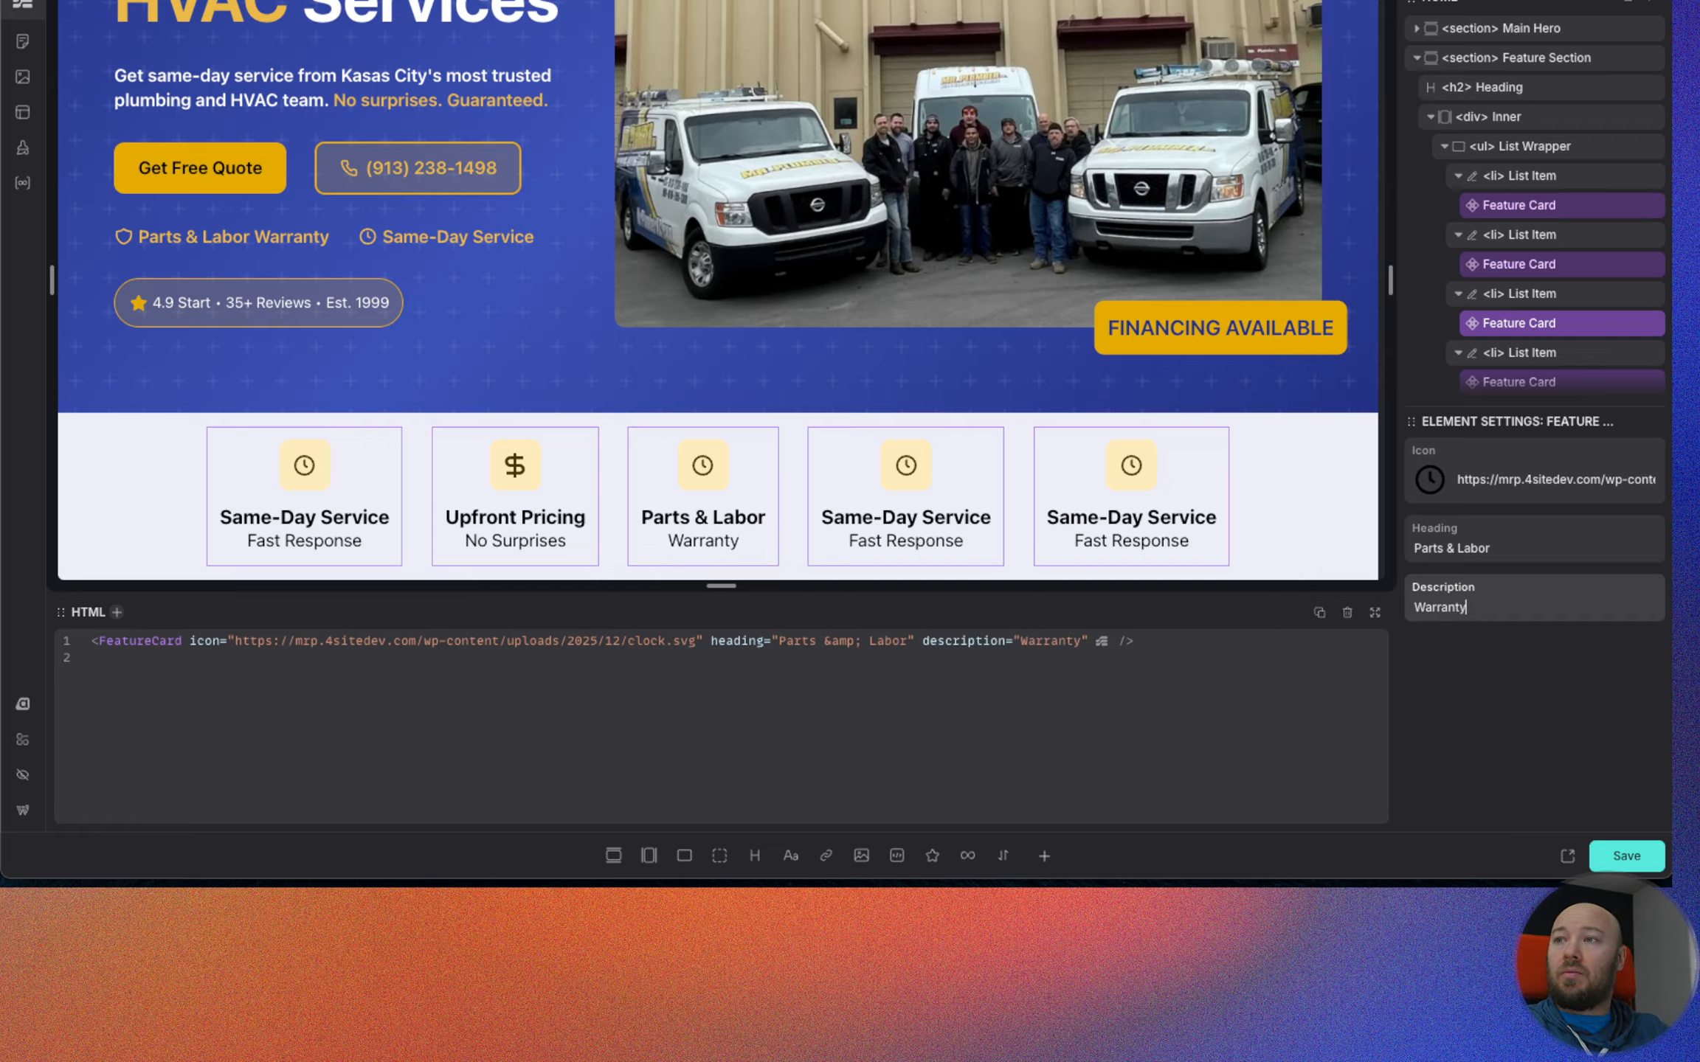
key(BackSpace)
key(BackSpace)
key(BackSpace)
key(BackSpace)
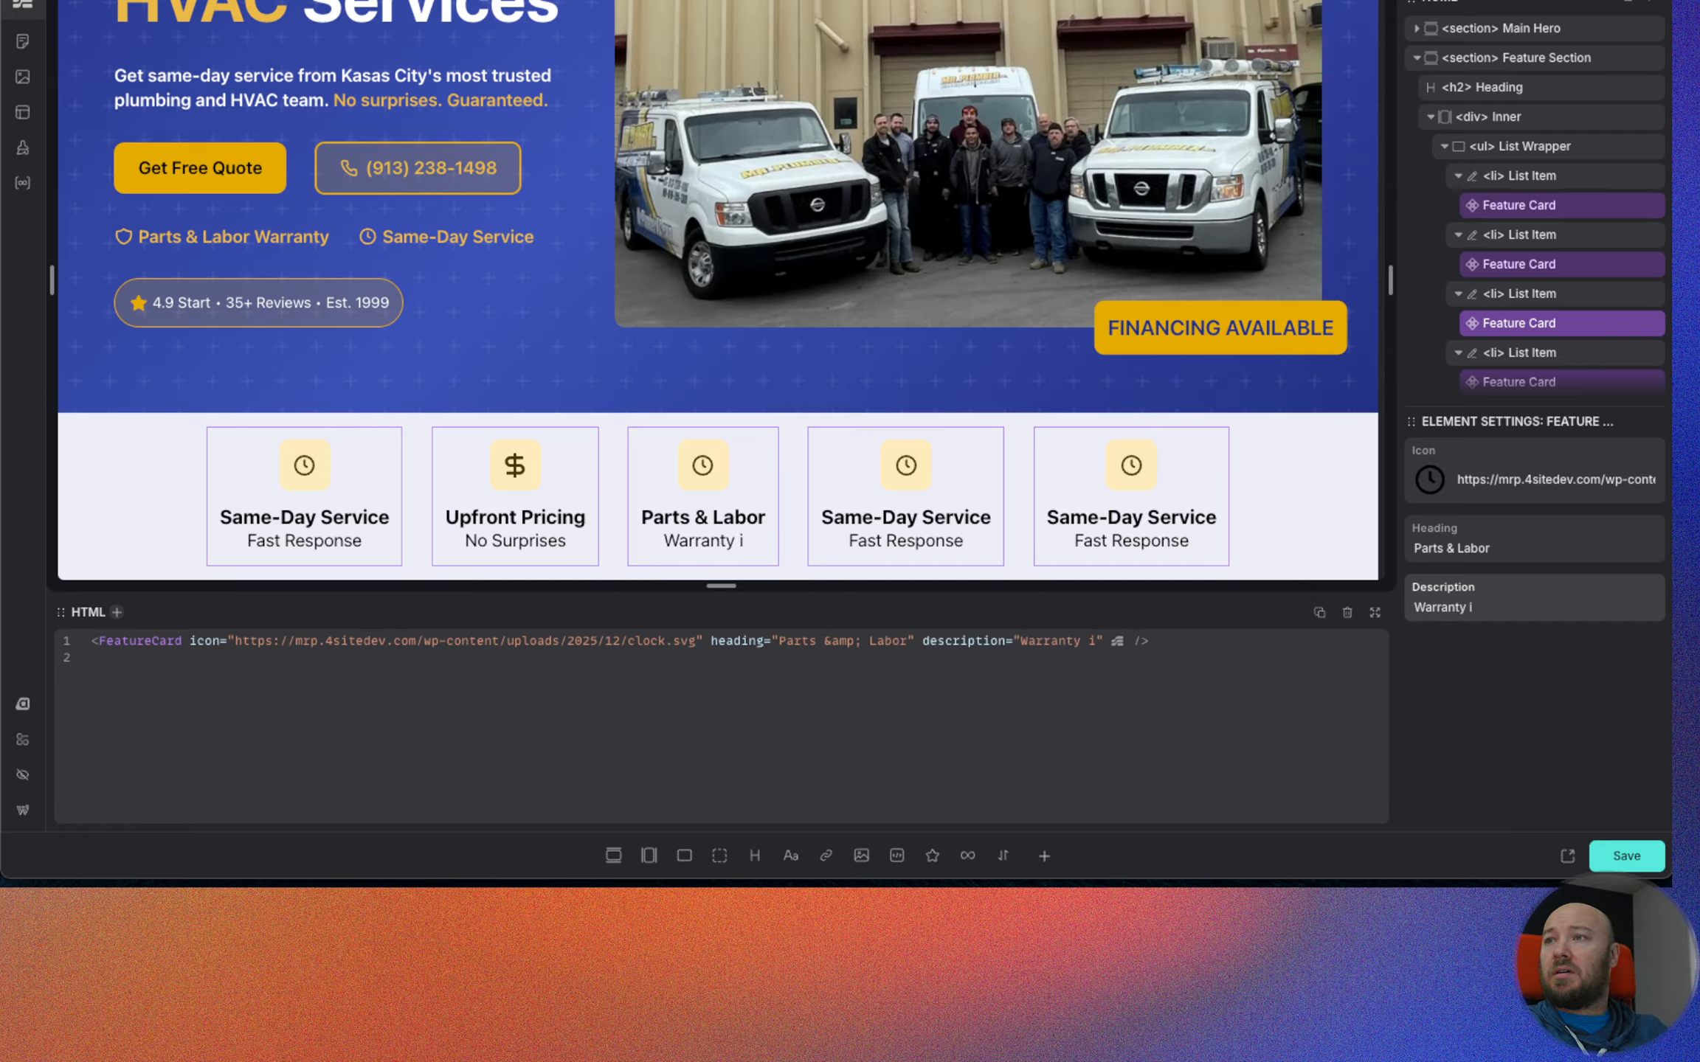
text(Included)
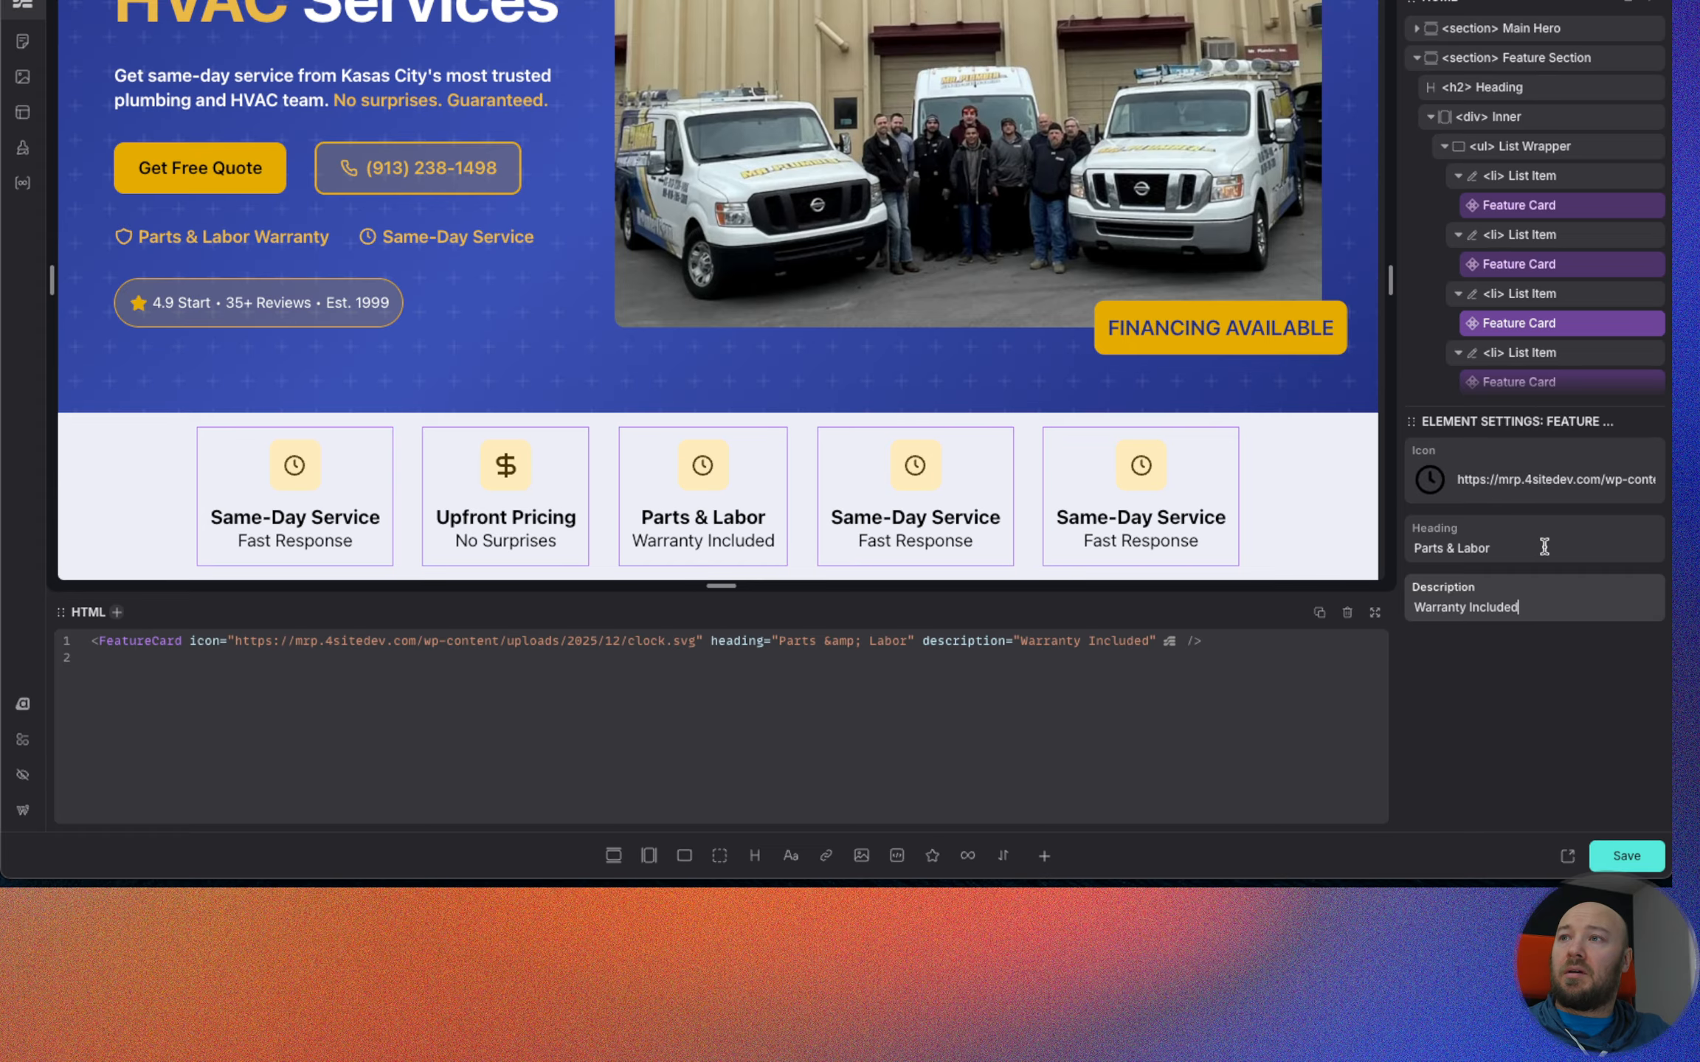
Replace the third Feature Card's icon with shield.svg from the media library.
click(1430, 484)
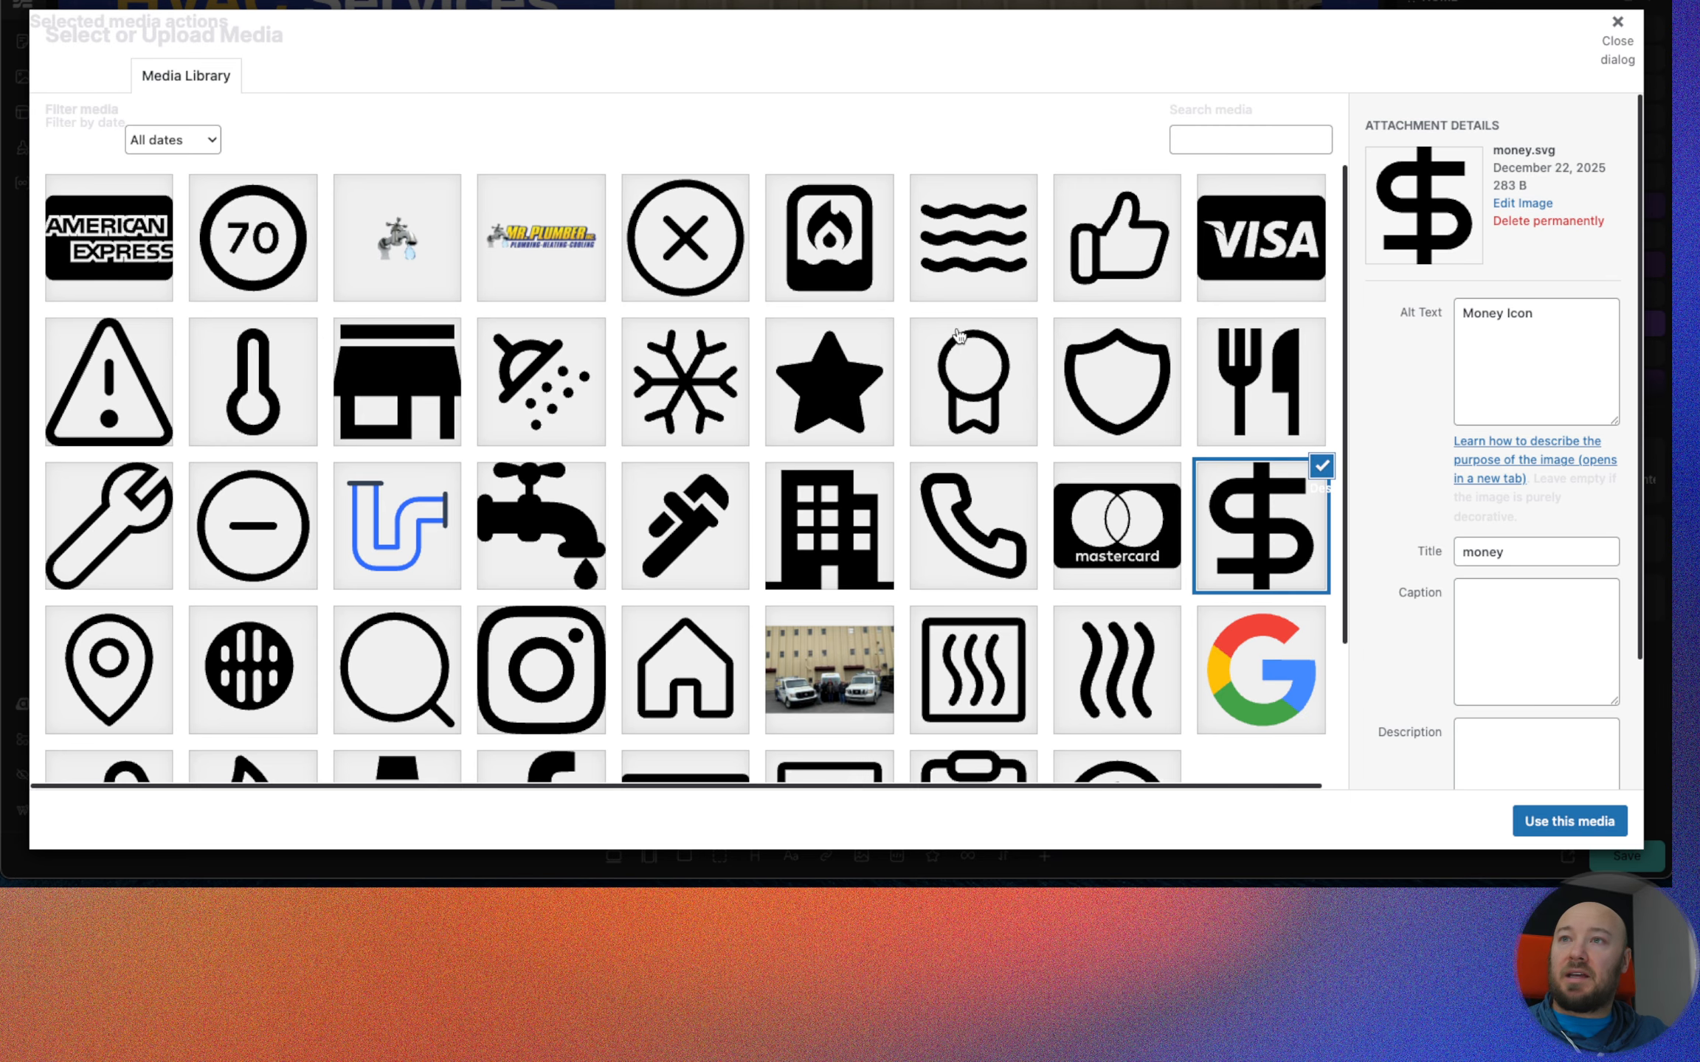
scroll(553, 421, down, 3)
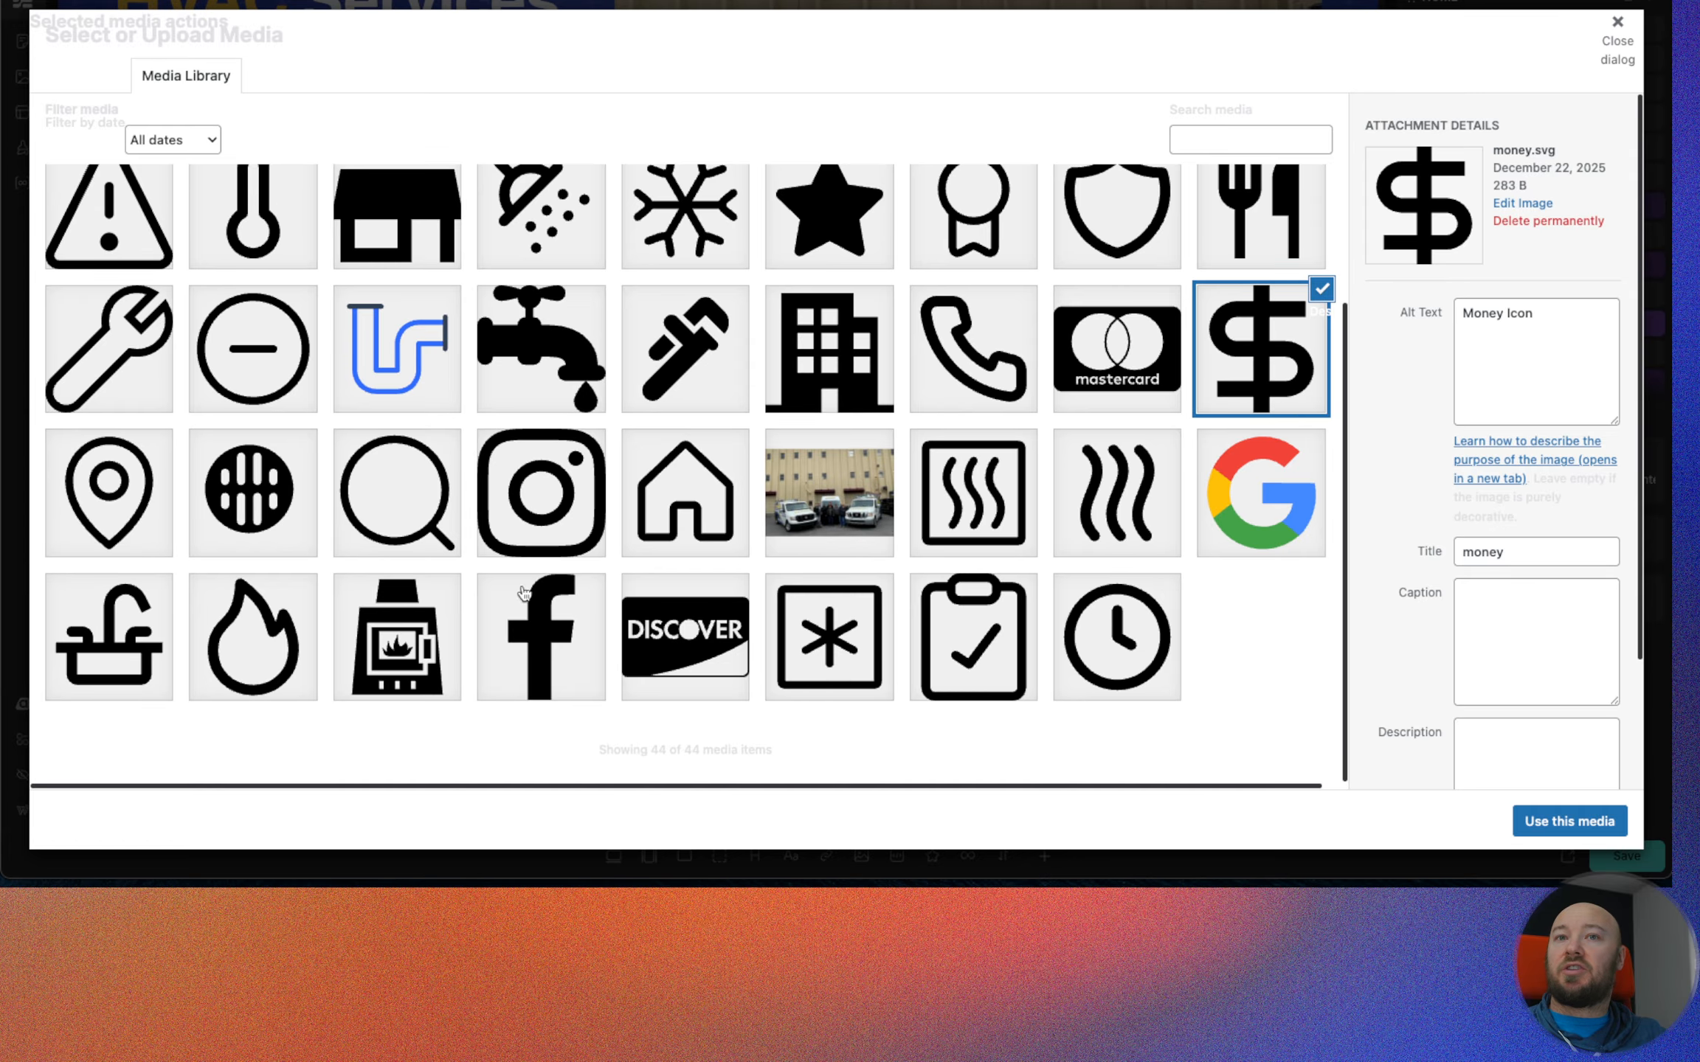
scroll(841, 533, up, 3)
click(1118, 365)
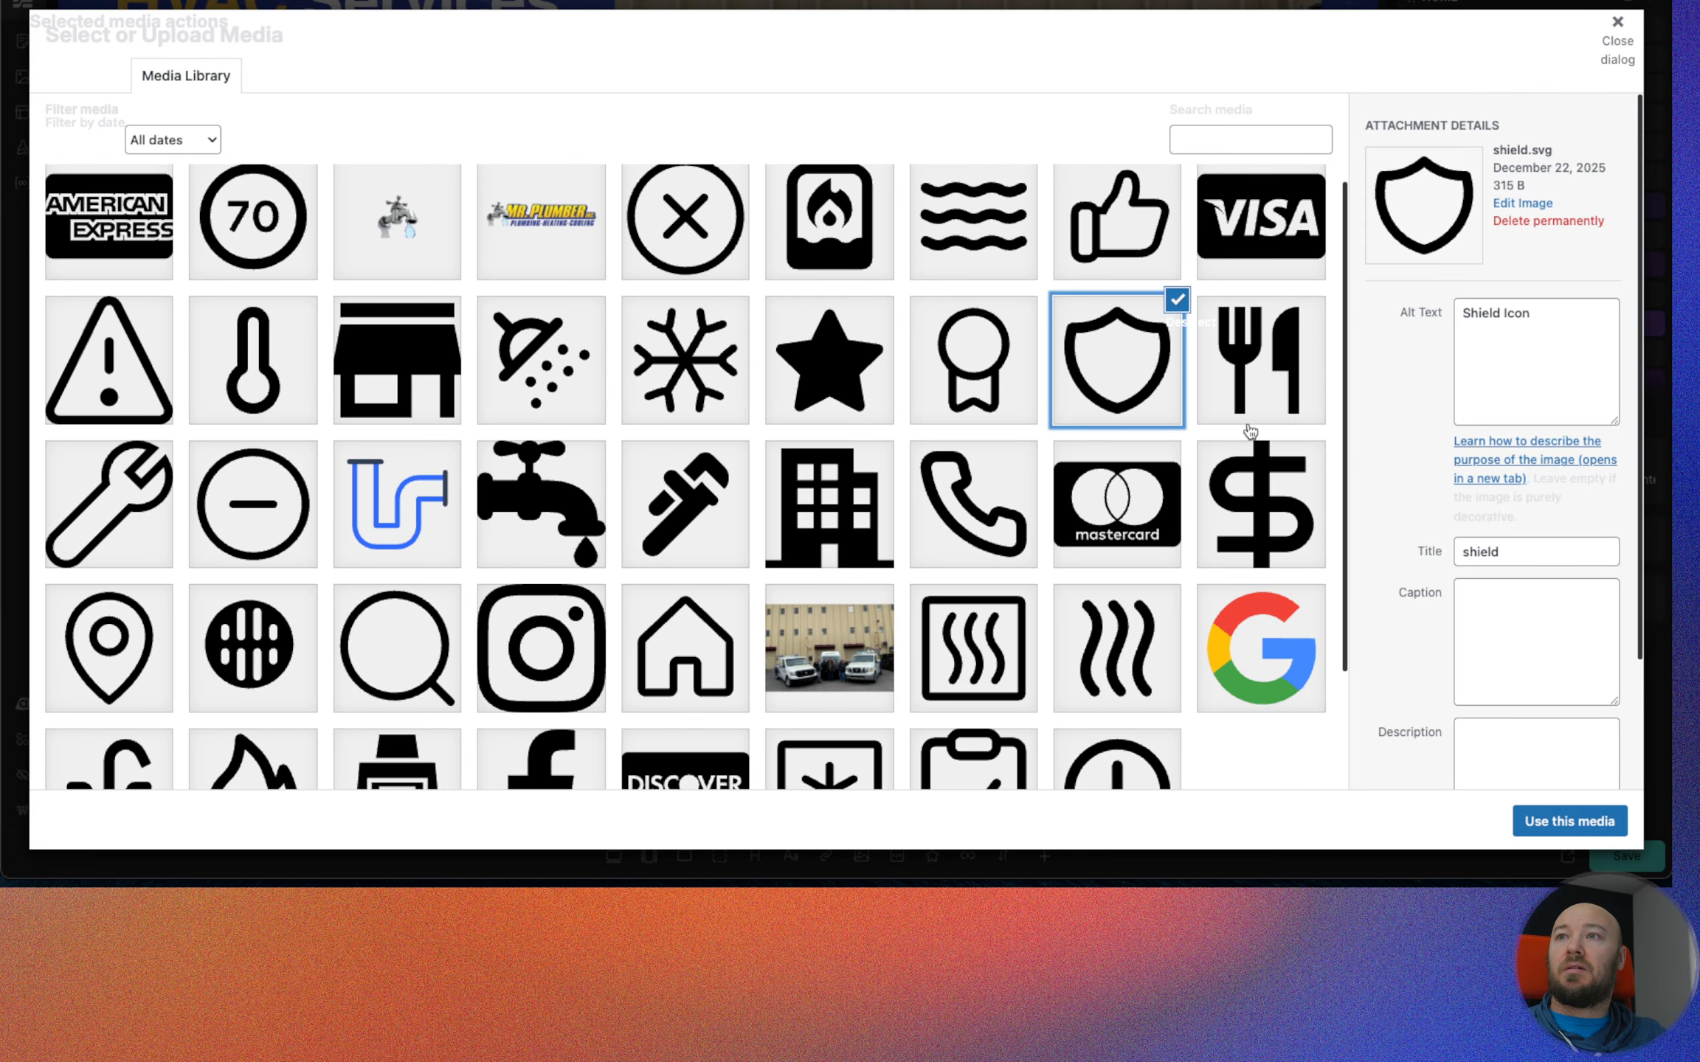
click(1569, 821)
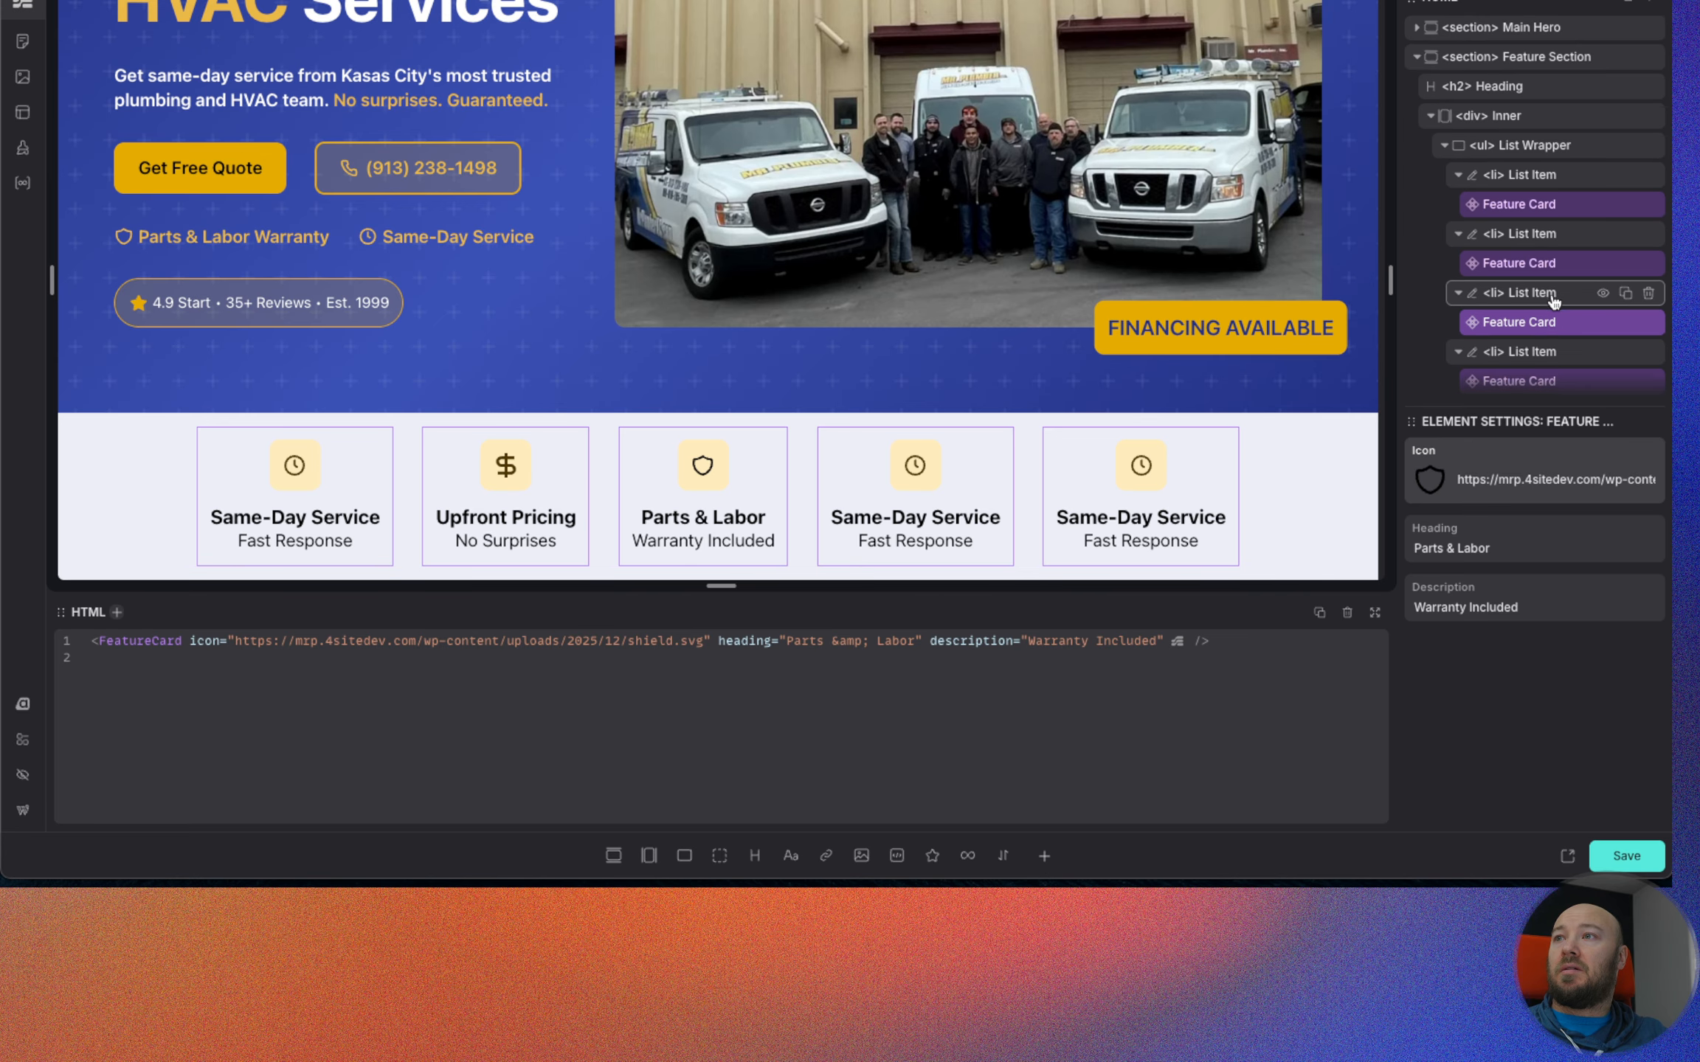
Set the fourth Feature Card's heading to "Premium Brands".
scroll(1557, 309, down, 2)
click(1563, 322)
click(1461, 546)
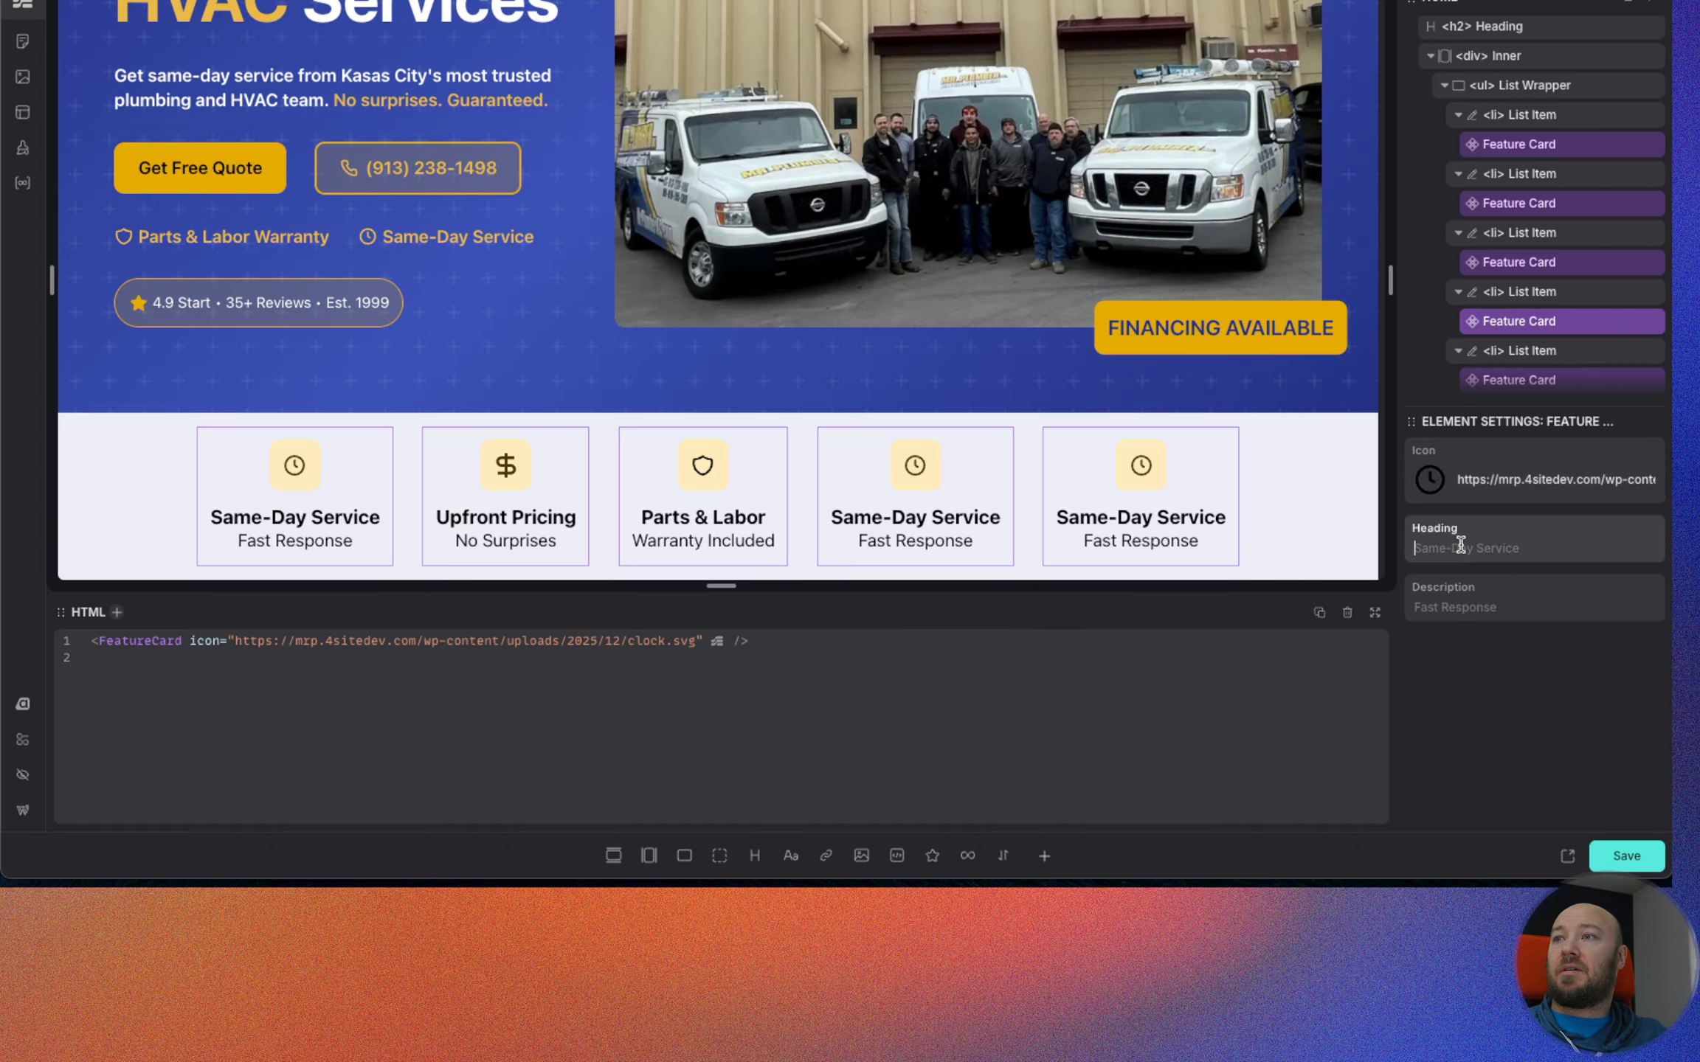
text(Pre)
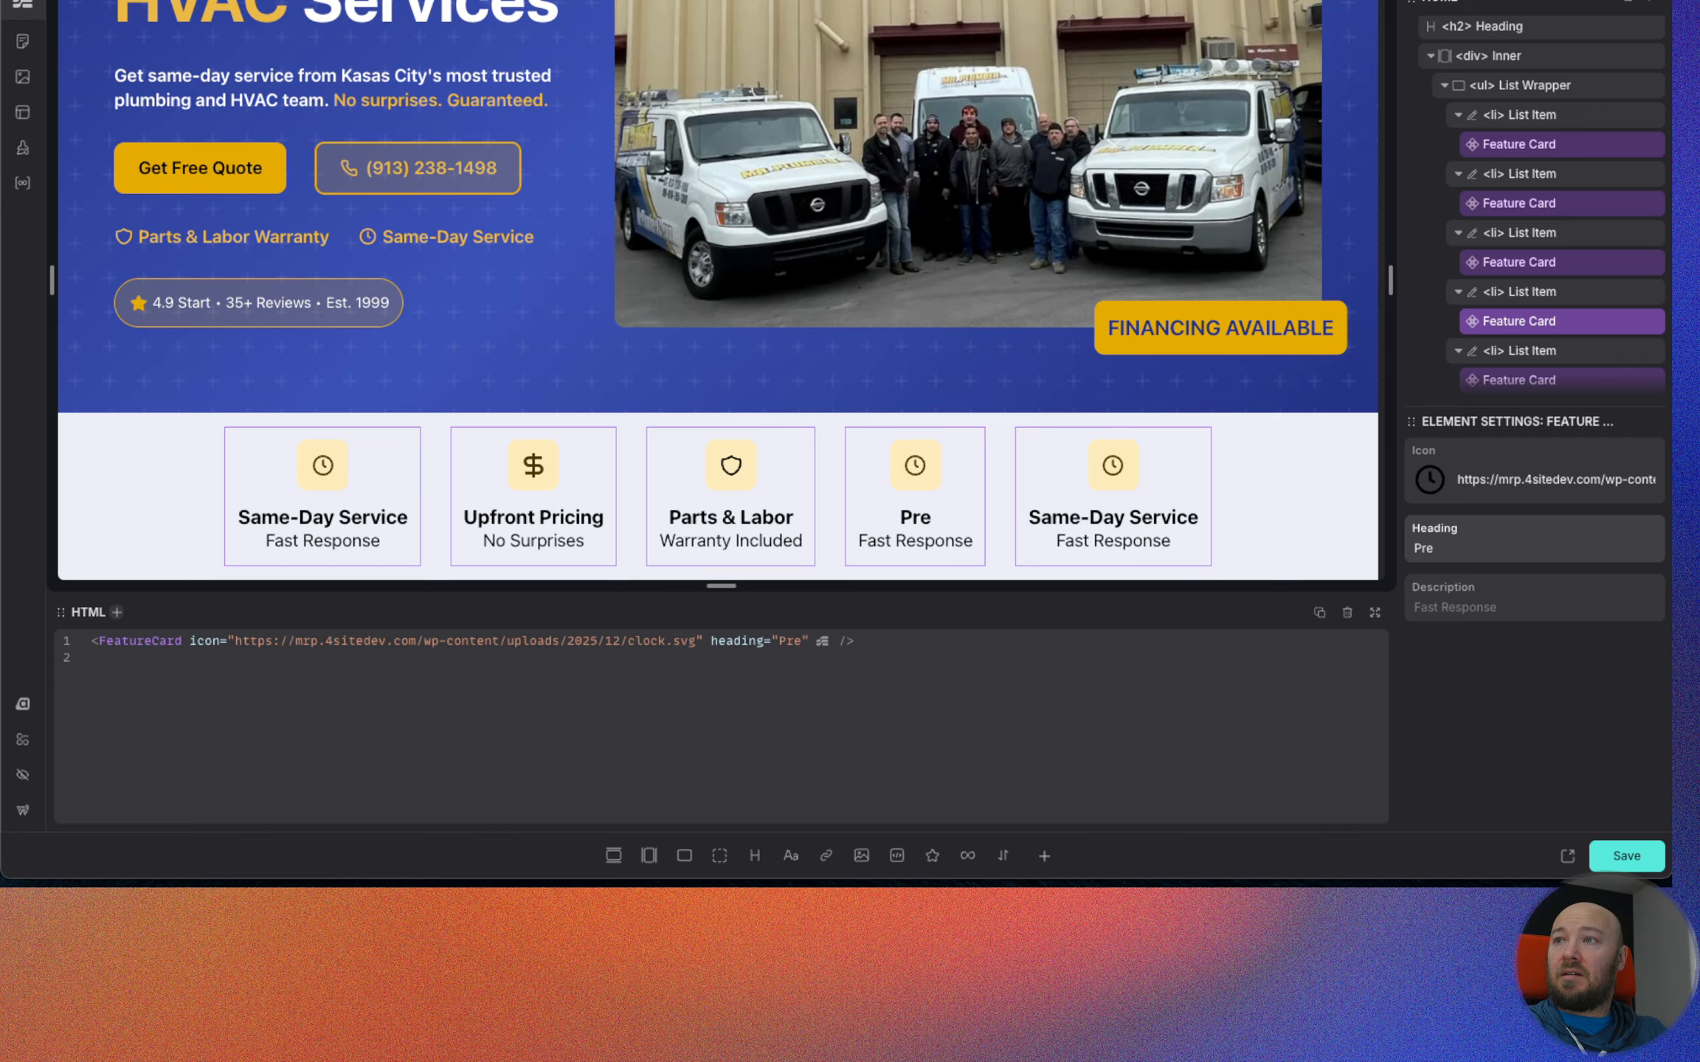
text(mium Brand)
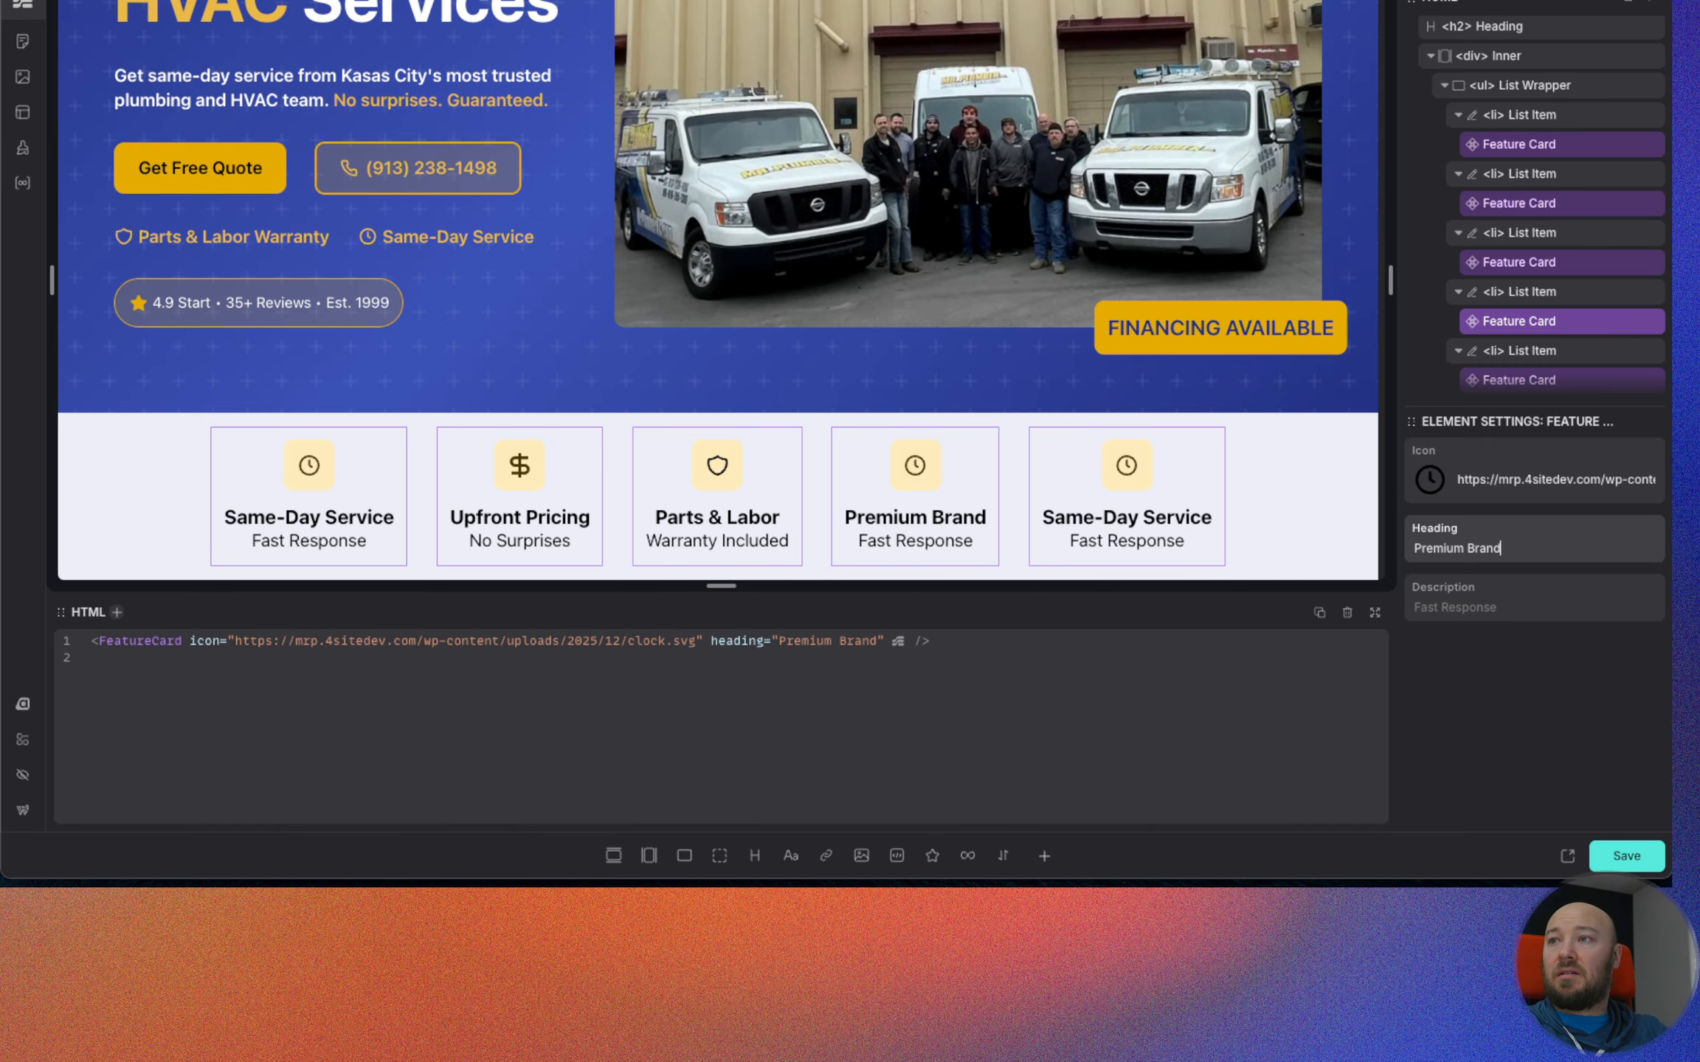
text(s)
key(Tab)
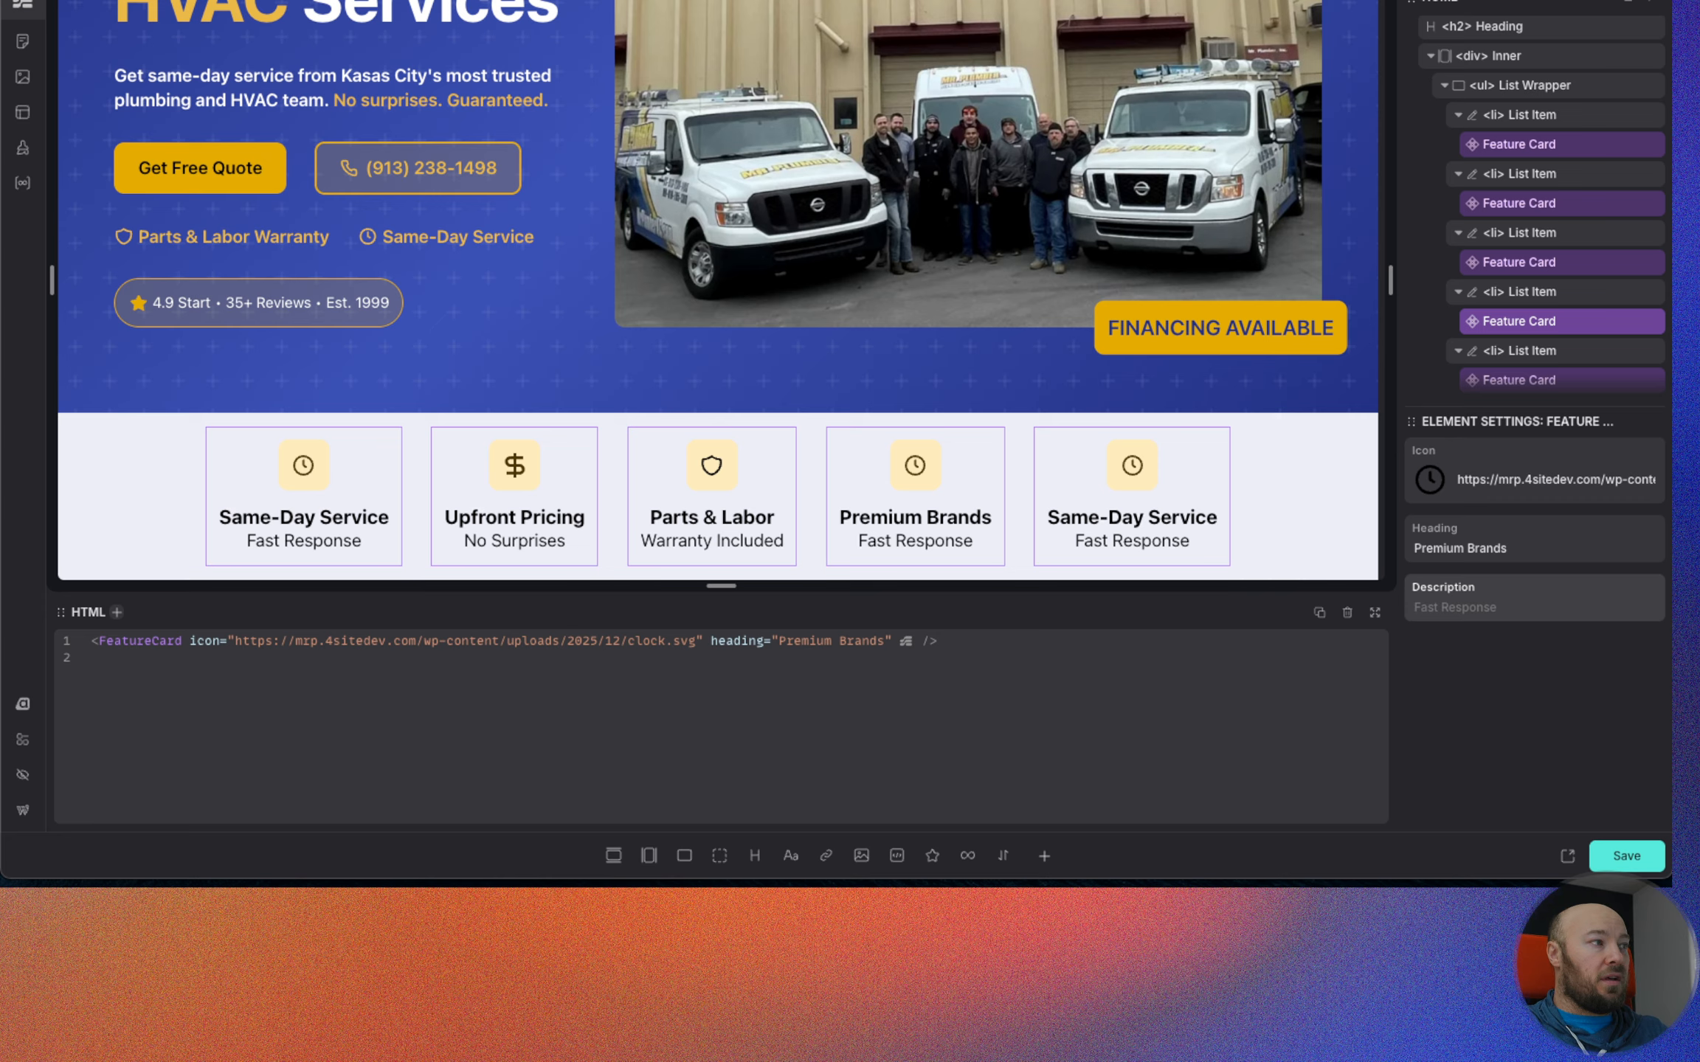
Set the fourth Feature Card's description to "Moen • Delta • Gerber", reusing the bullet character from the live page's footer.
text(Moen)
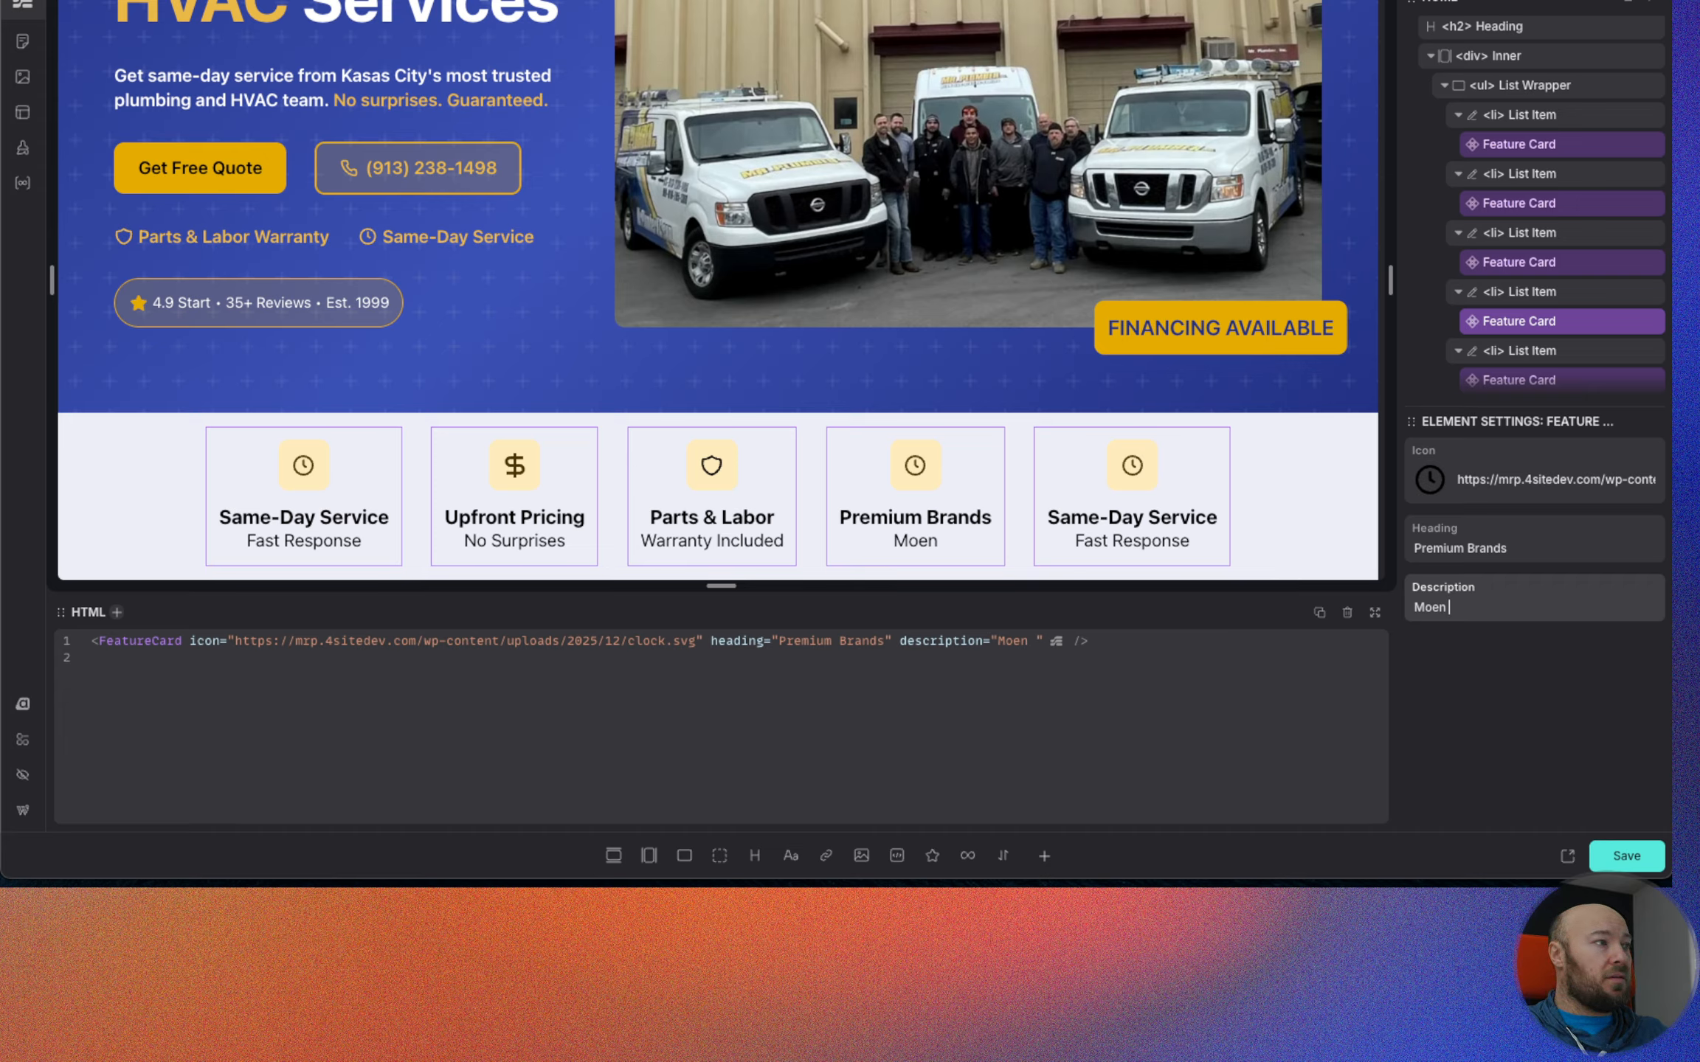
text( Delta)
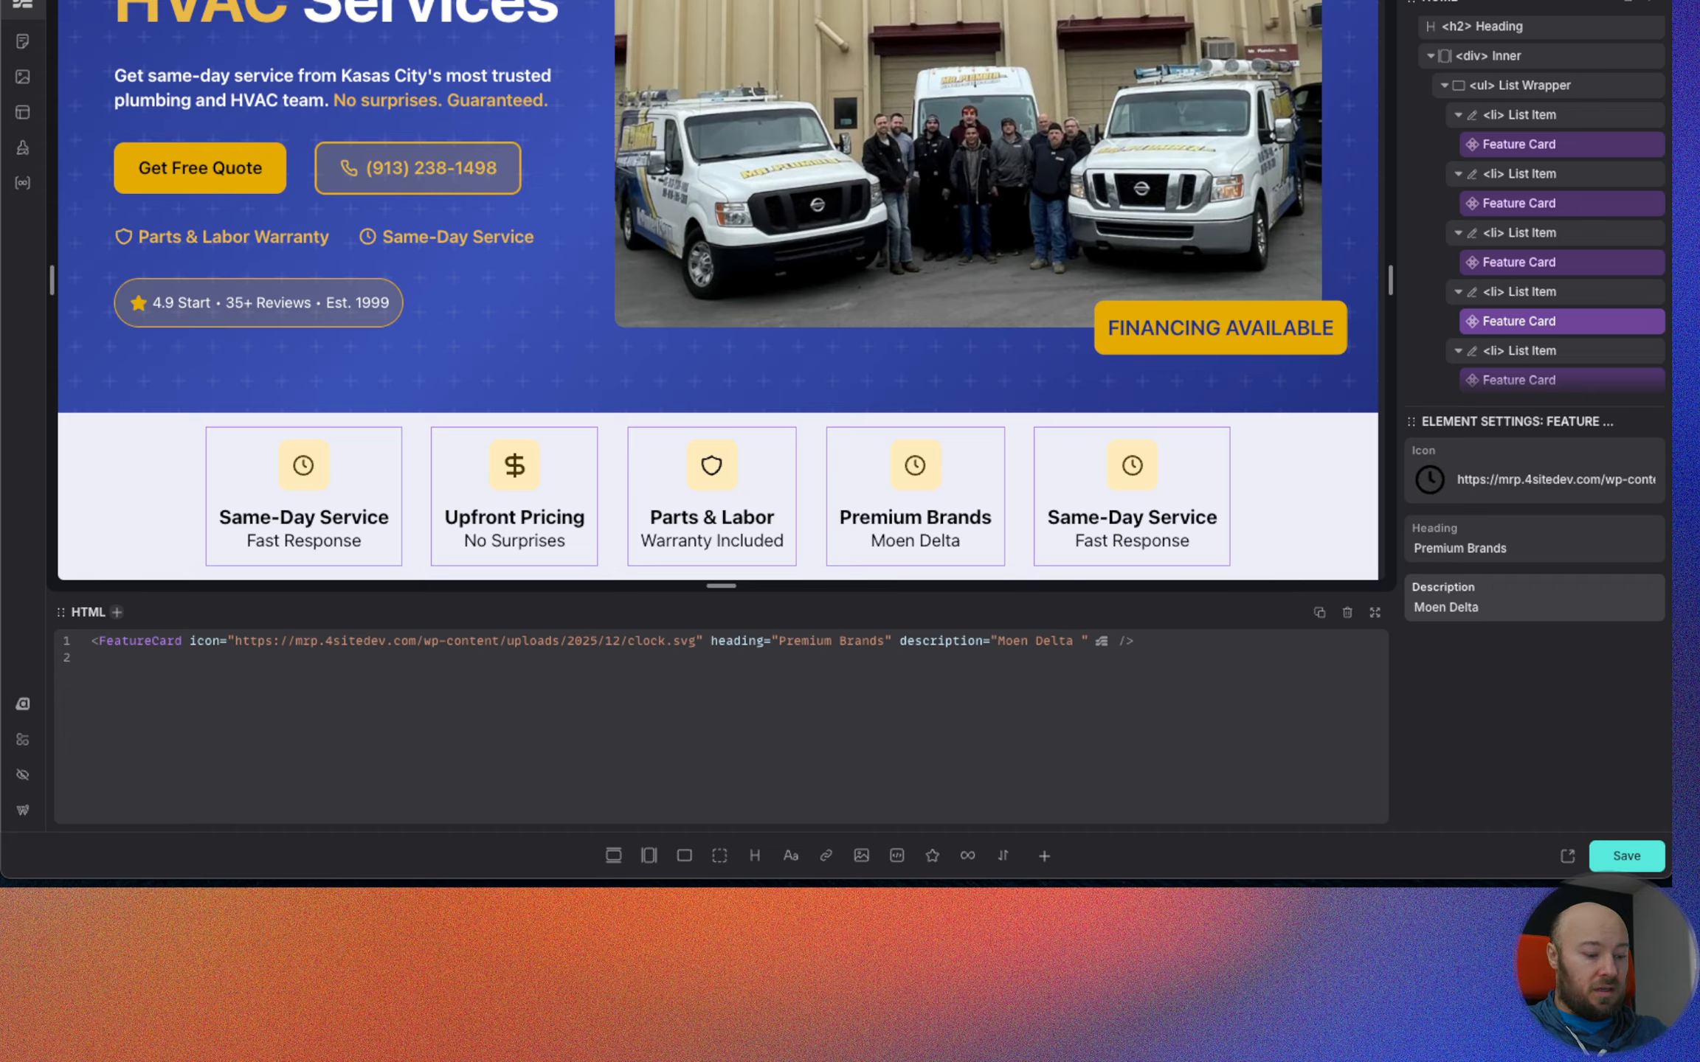
text( Gerber)
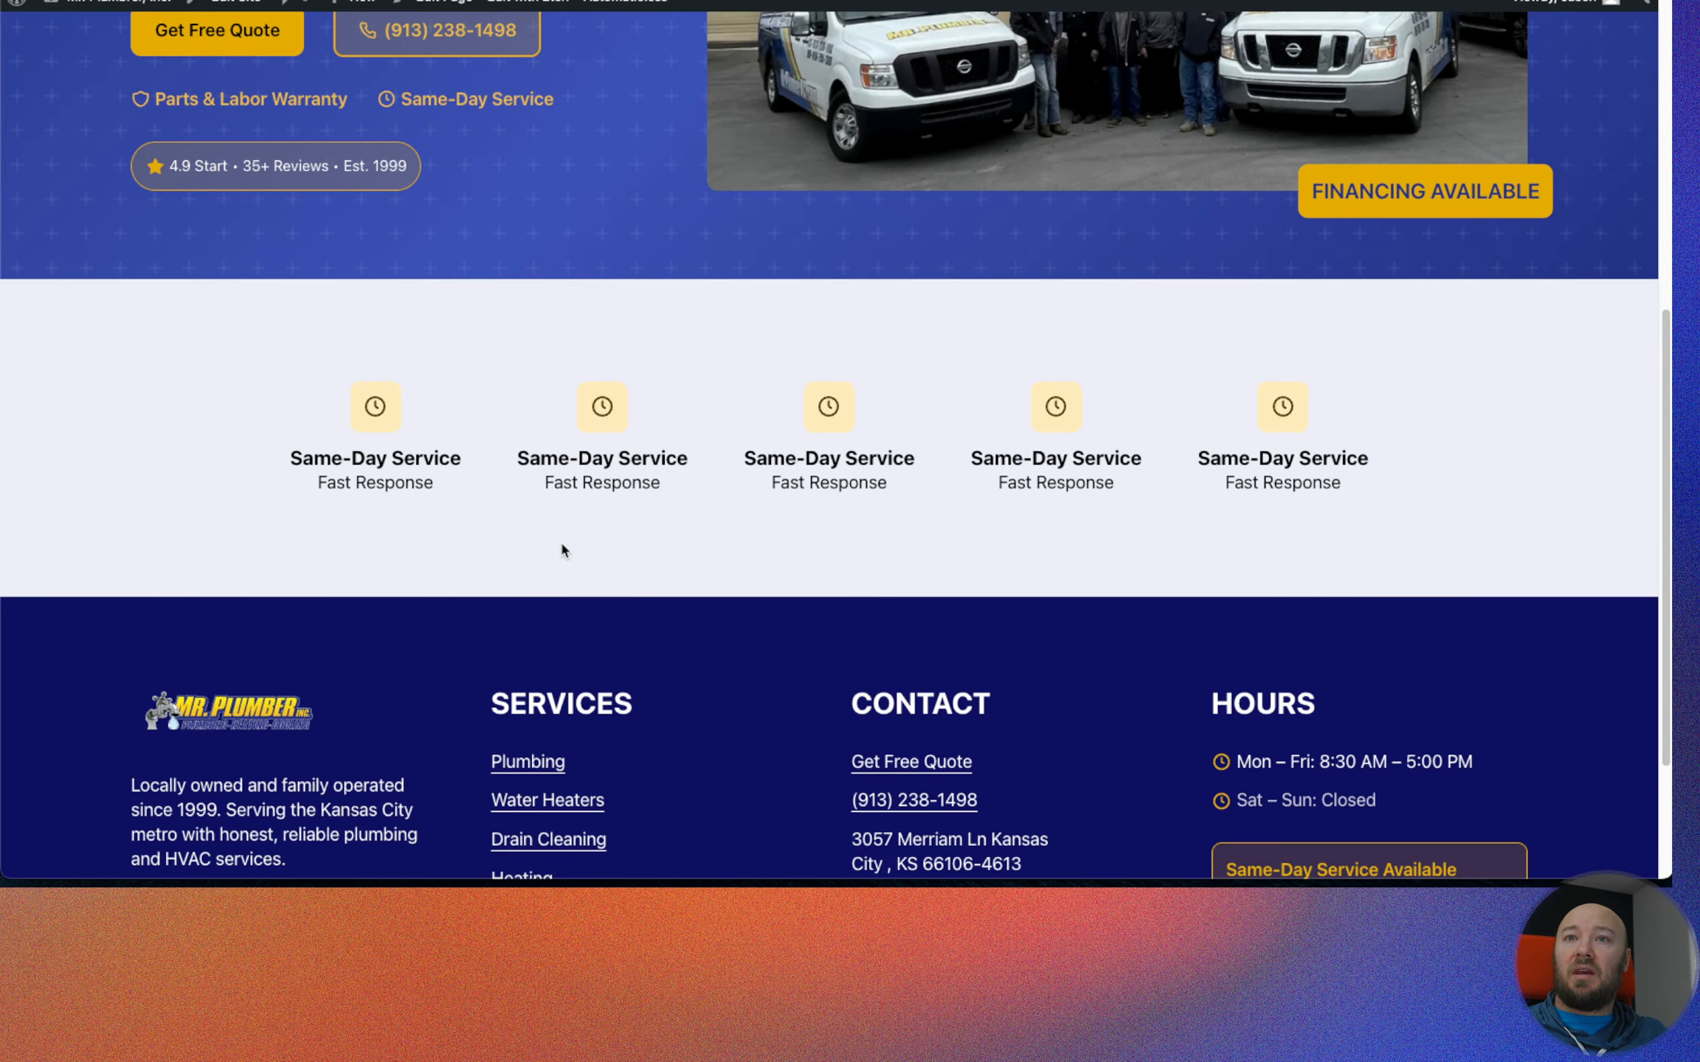
scroll(580, 674, down, 3)
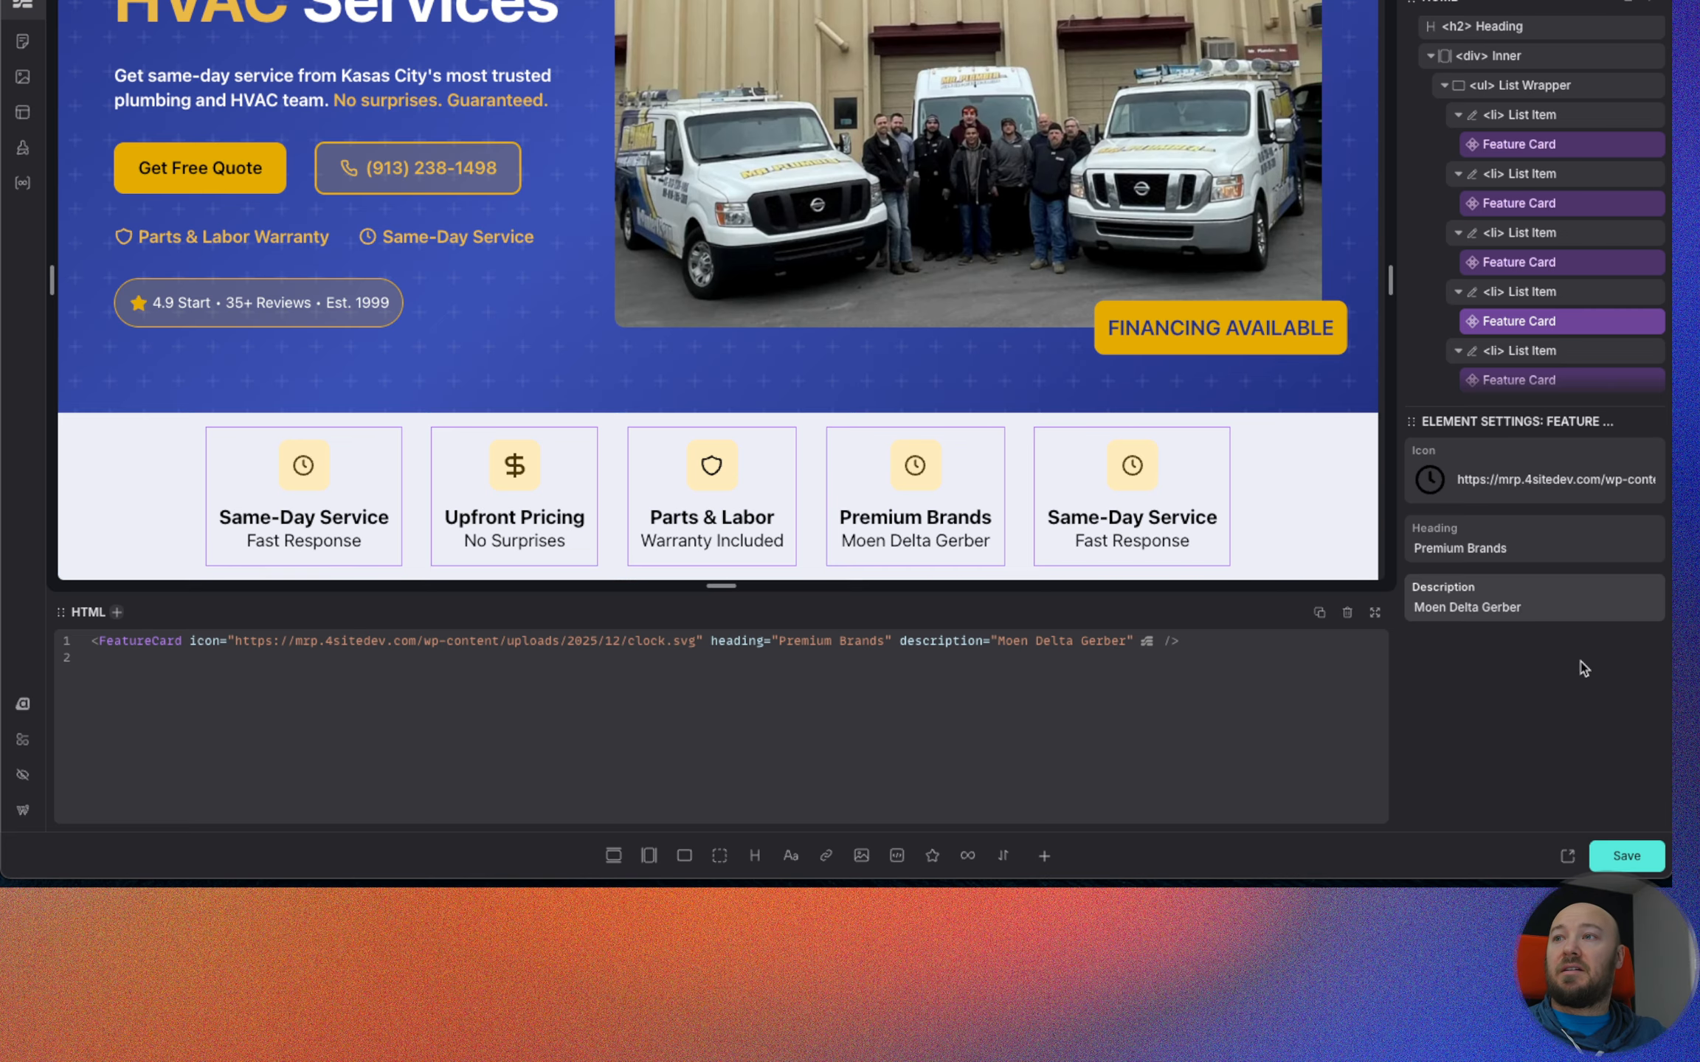
text(•)
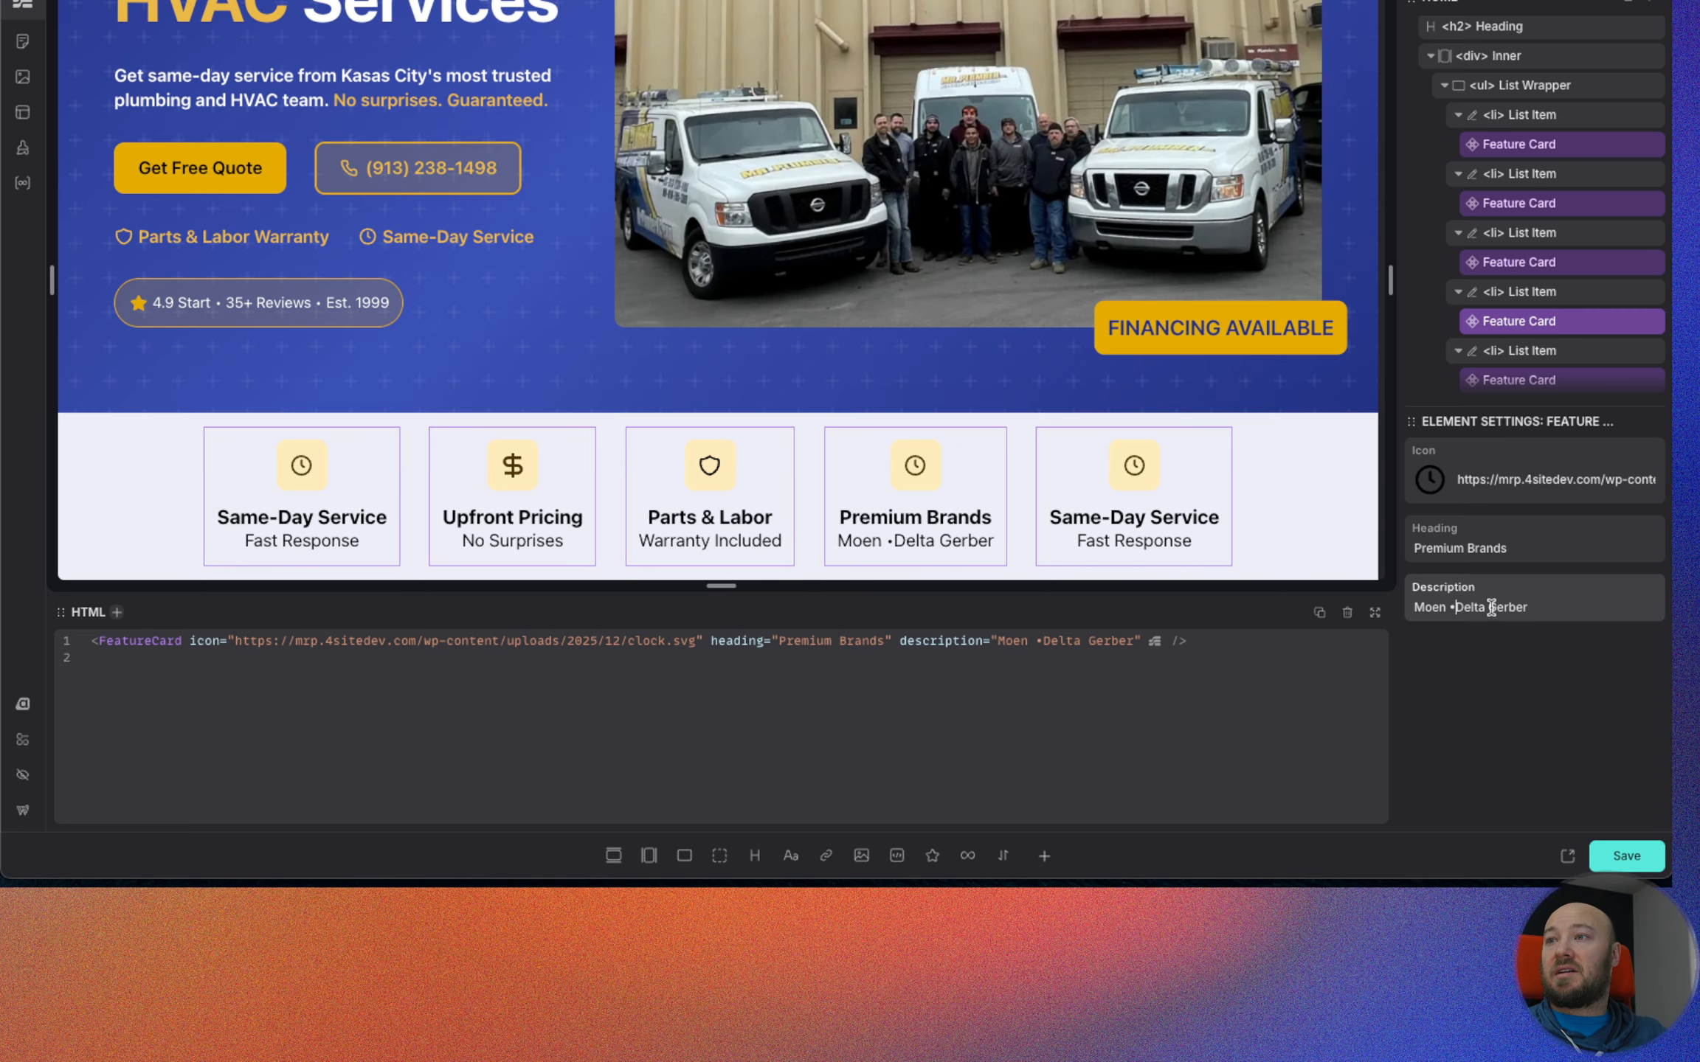
click(1488, 608)
text(•)
click(1455, 610)
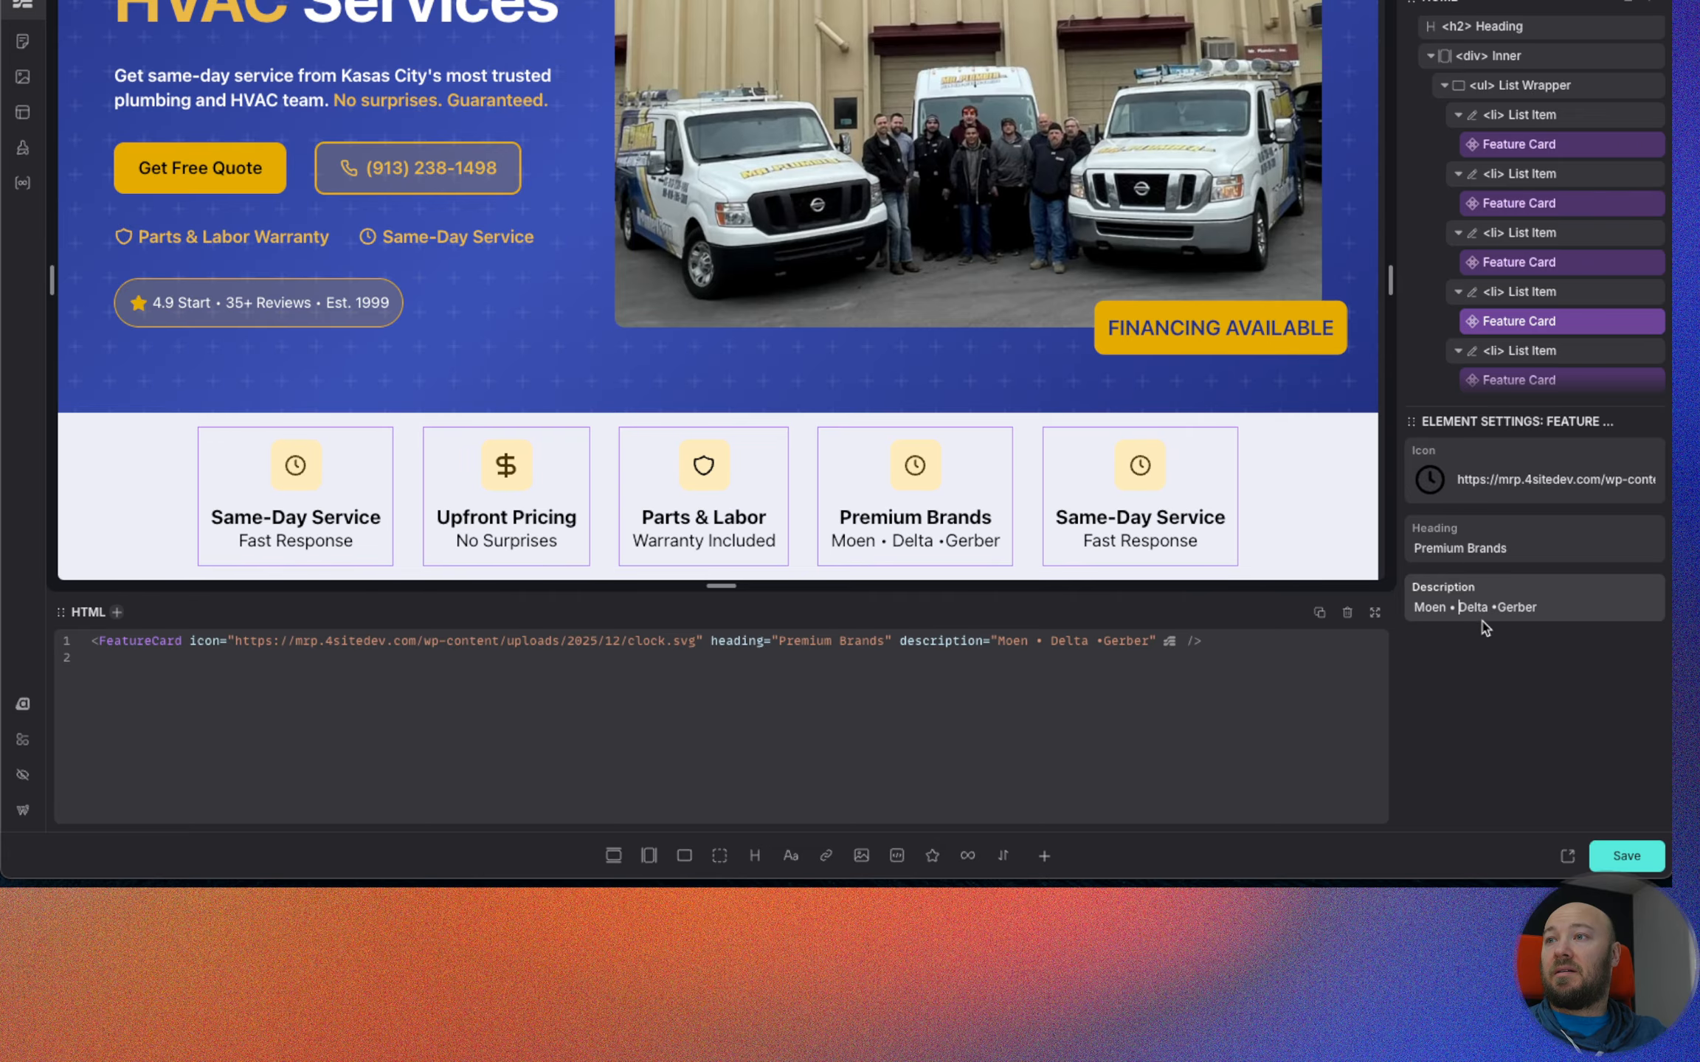
click(1497, 607)
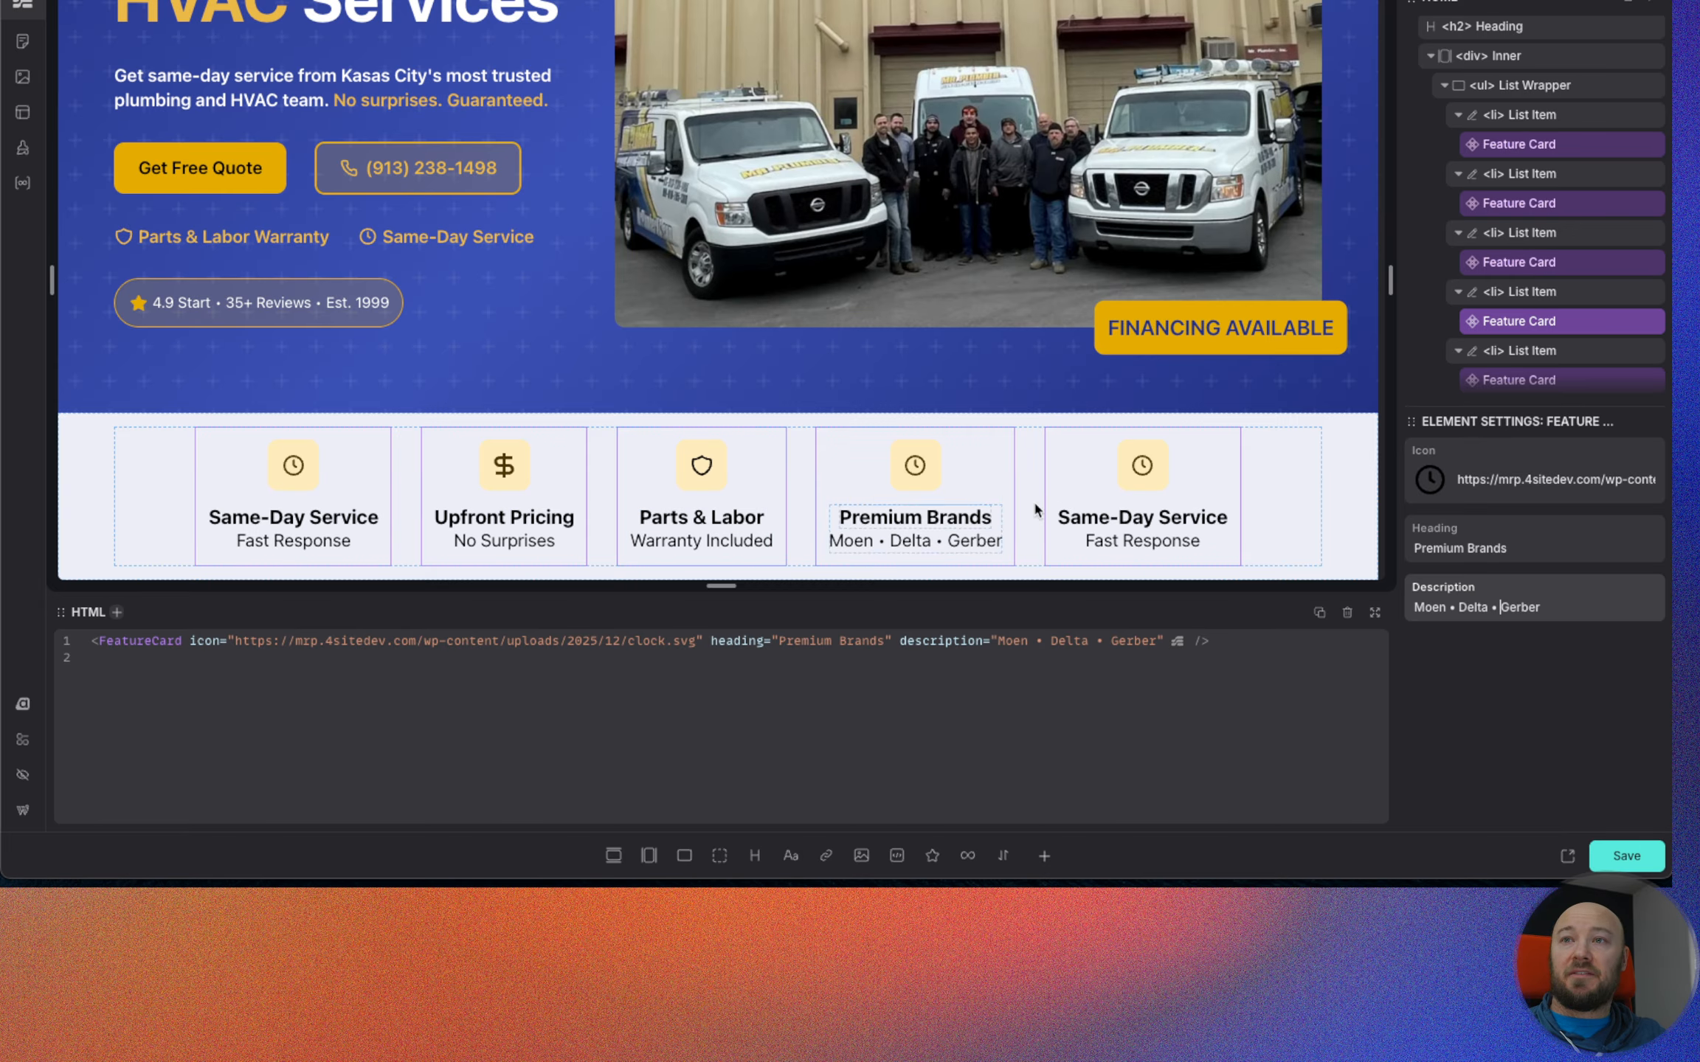
Replace the fourth Feature Card's icon with the pipe wrench plumbing.svg from the media library.
click(1430, 479)
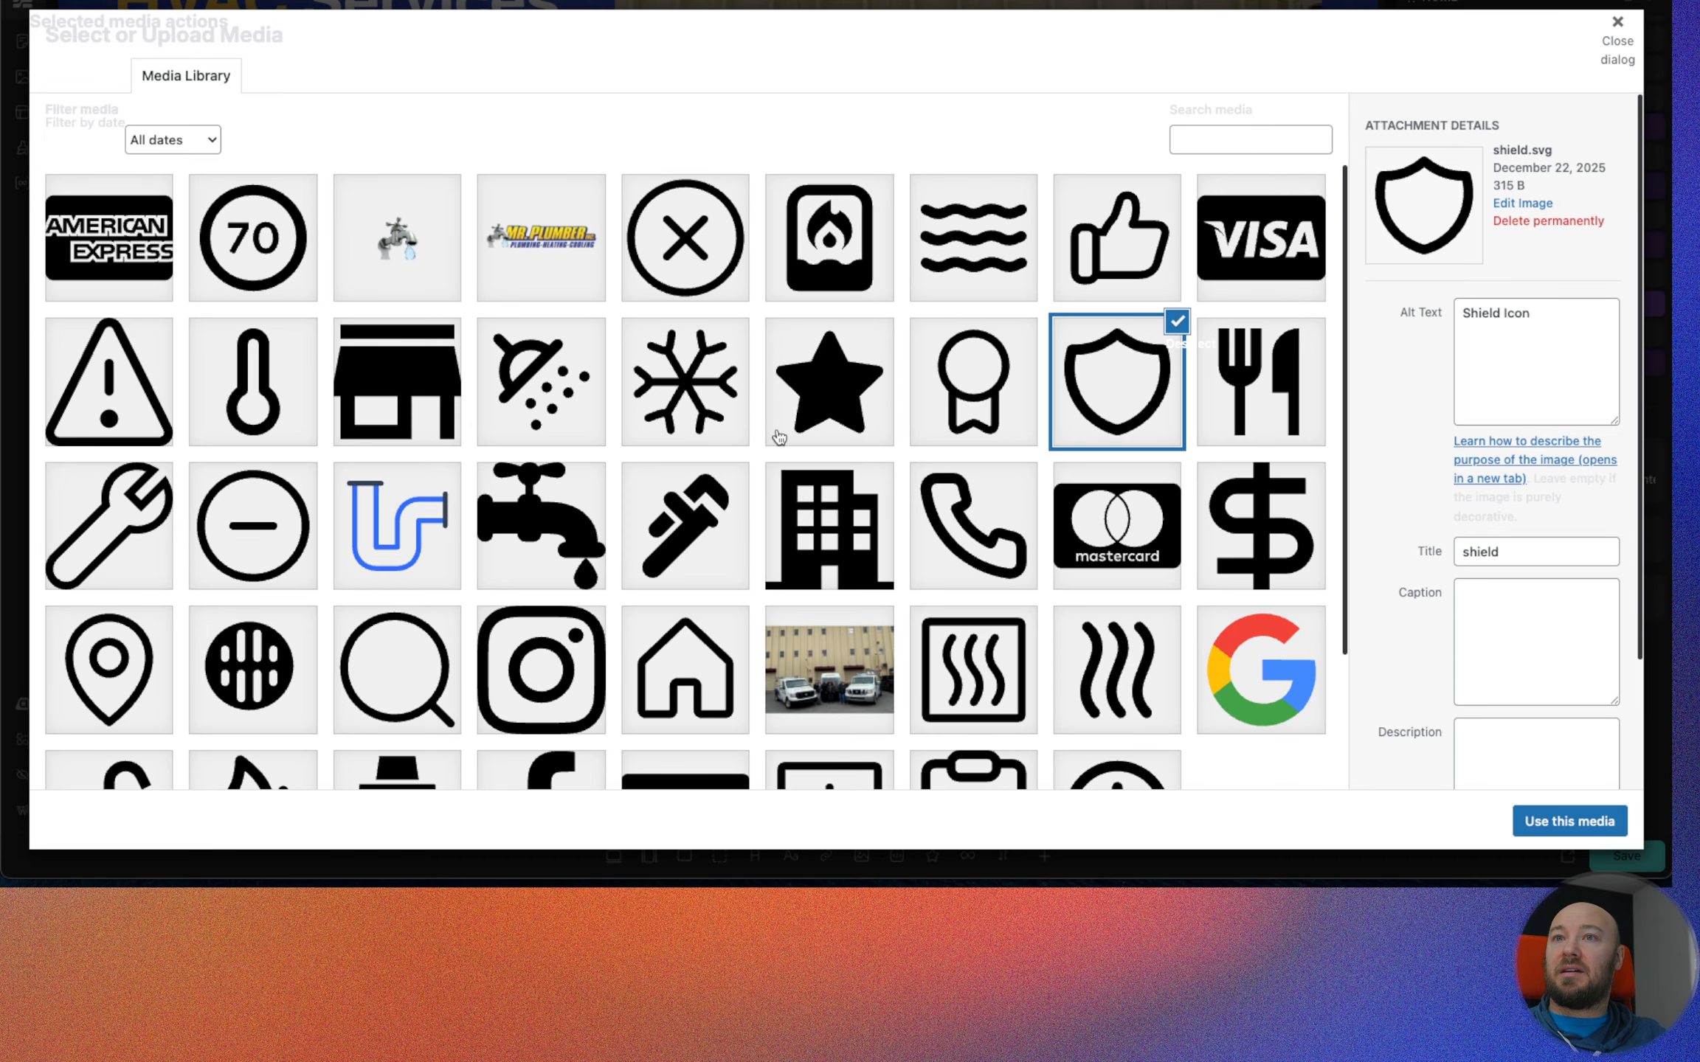
click(673, 535)
click(1576, 820)
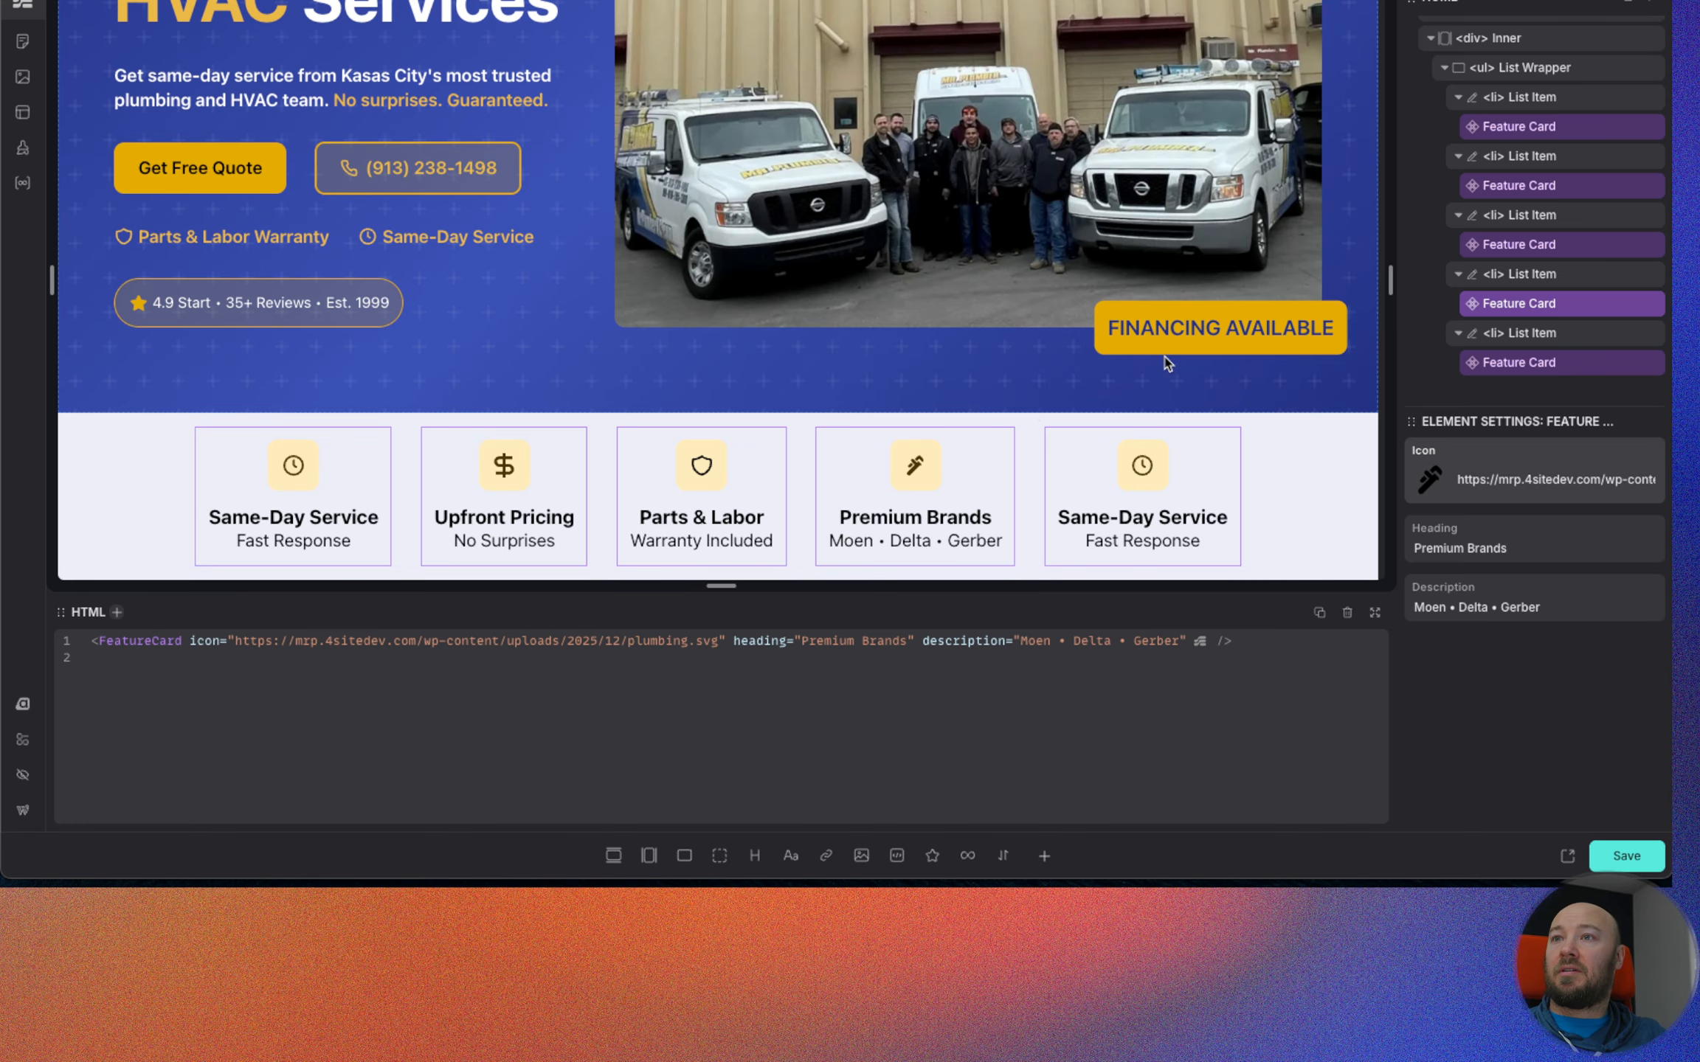
Replace the fifth Feature Card's icon with ribbon.svg from the media library.
click(1148, 467)
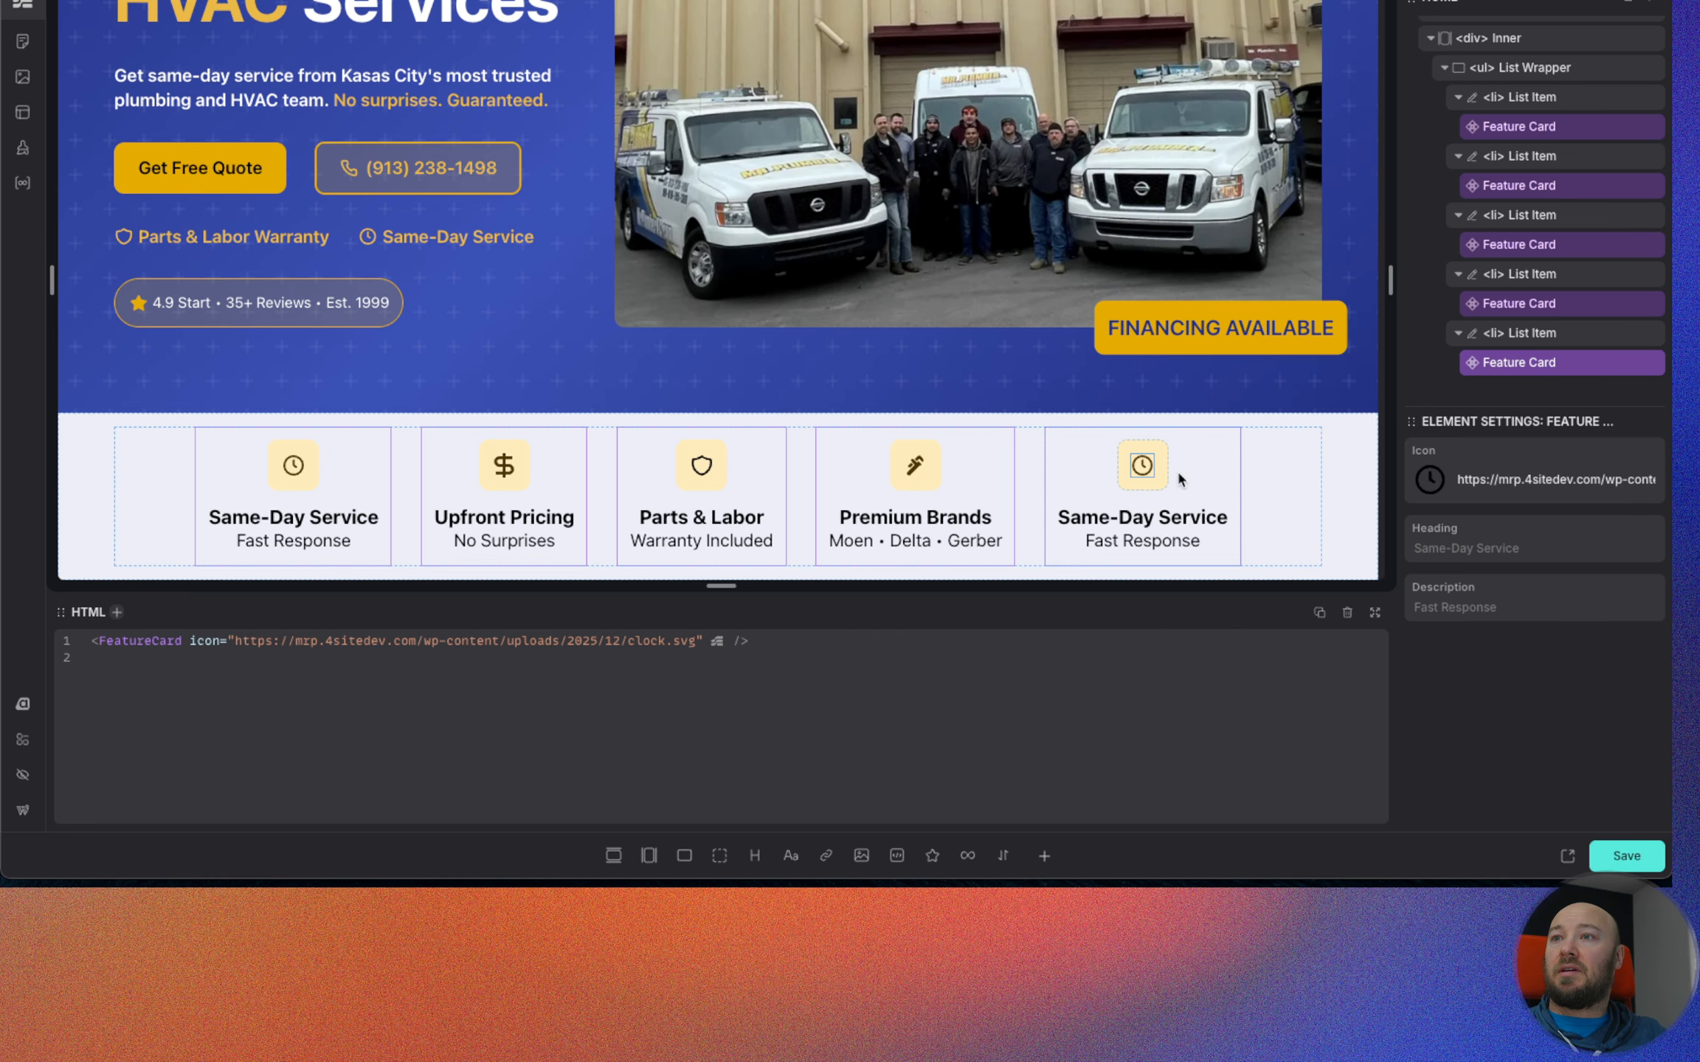
click(1415, 485)
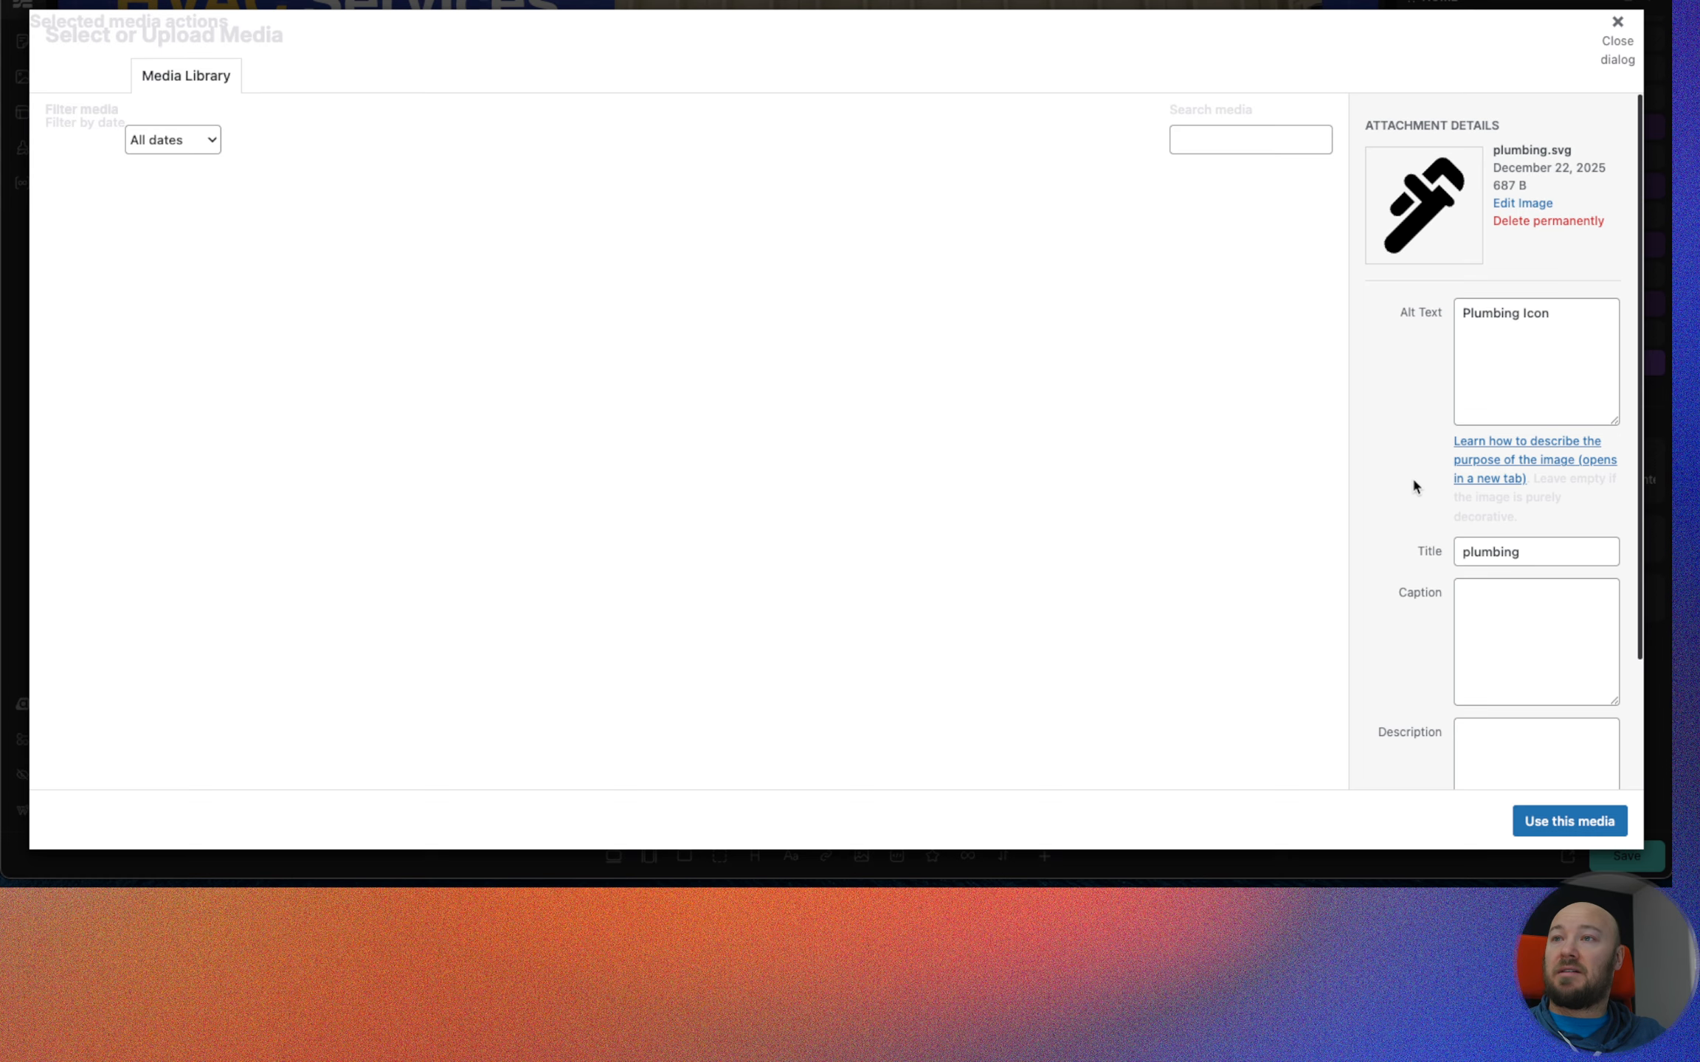
click(967, 410)
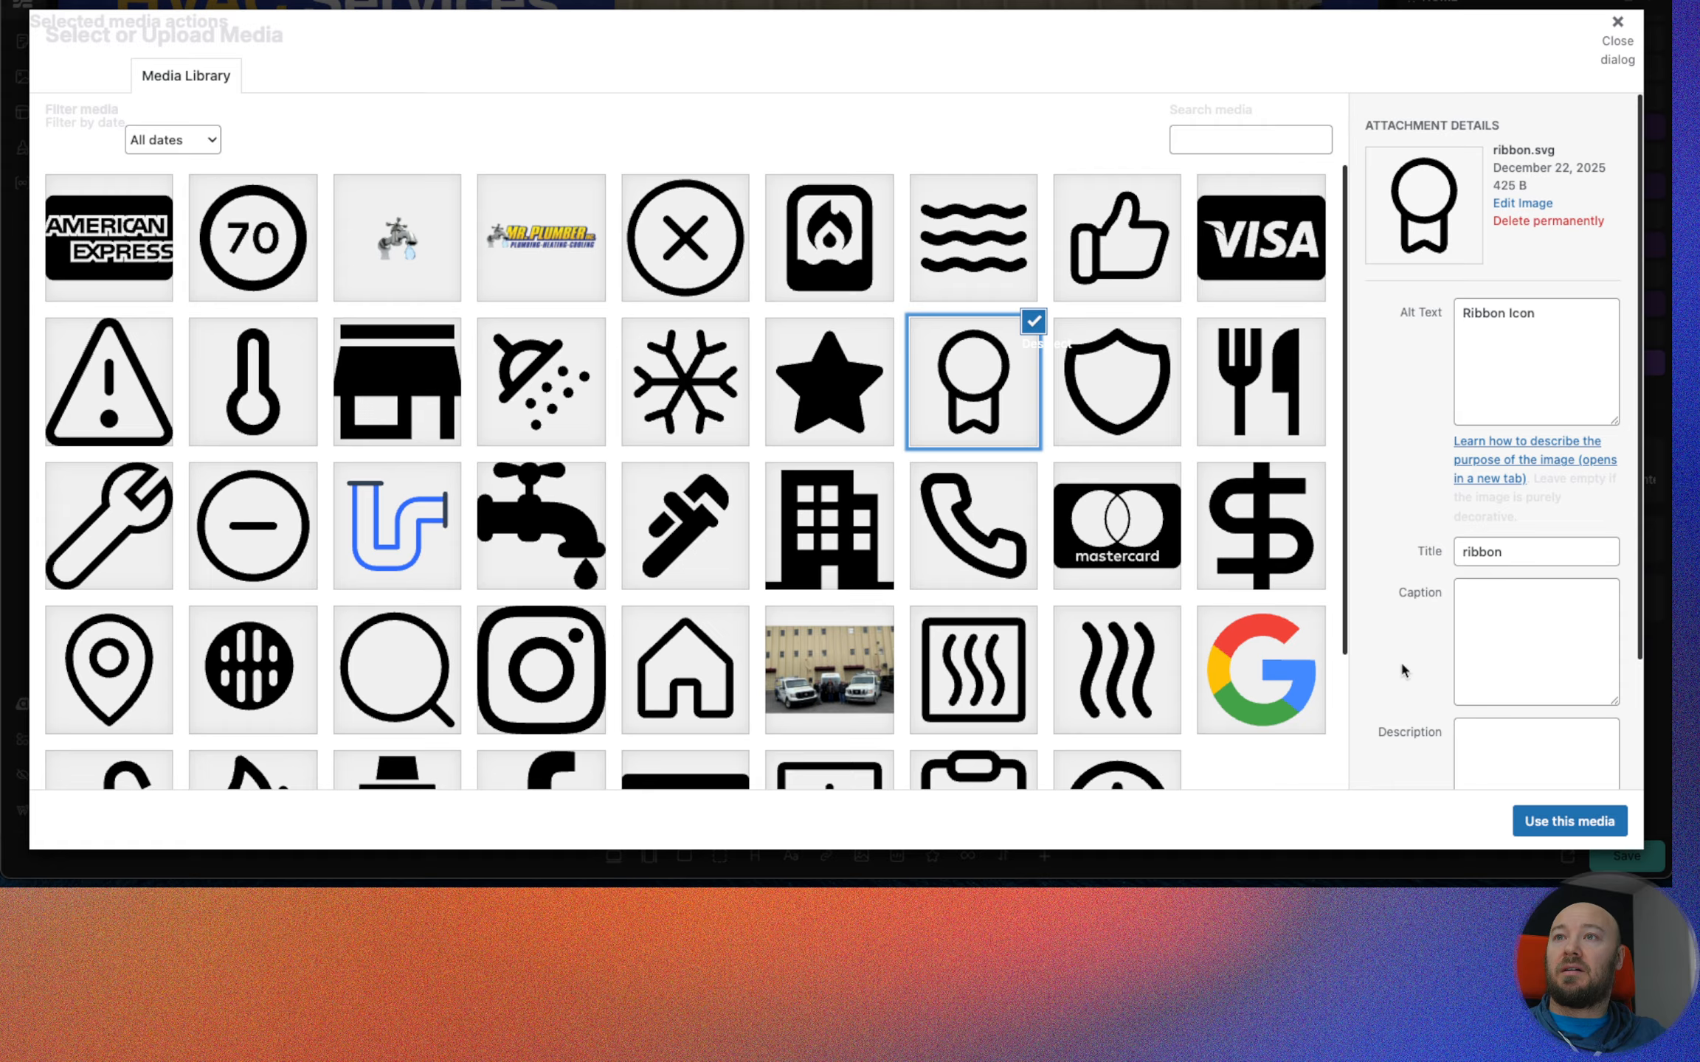
click(1539, 820)
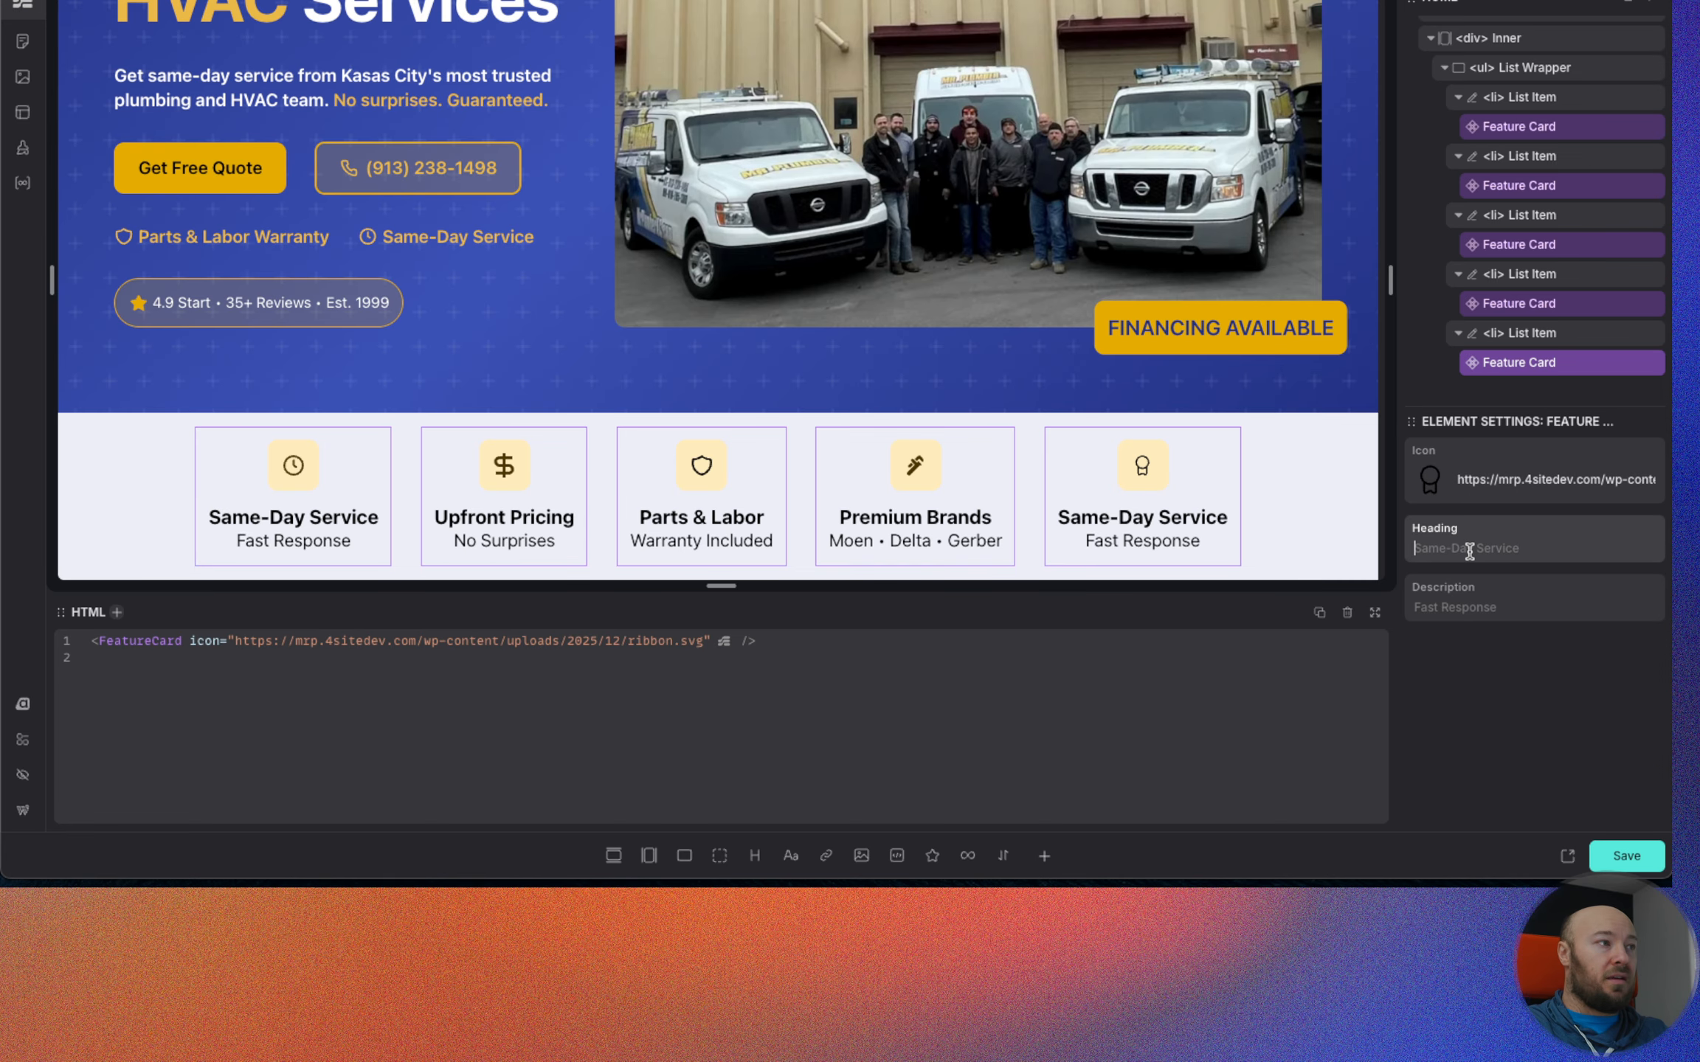
Set the fifth Feature Card's heading to "Since 1999" and its description to "25+ Years".
text(Since )
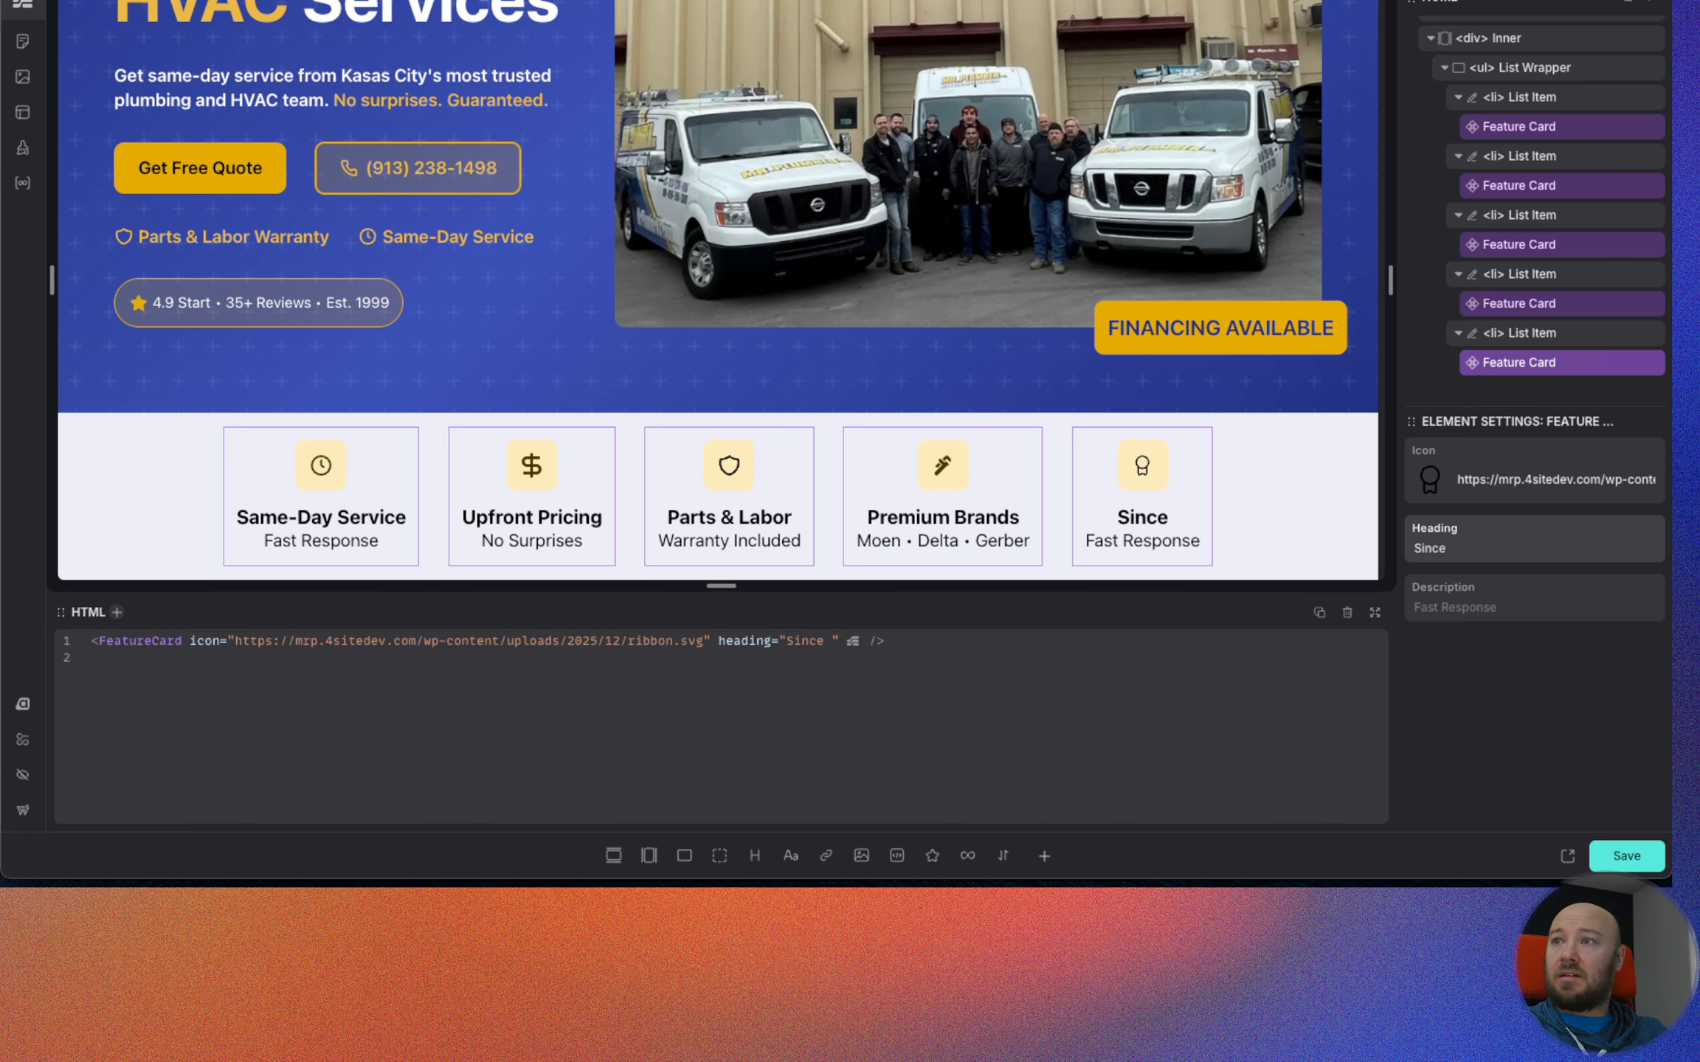
text(1999)
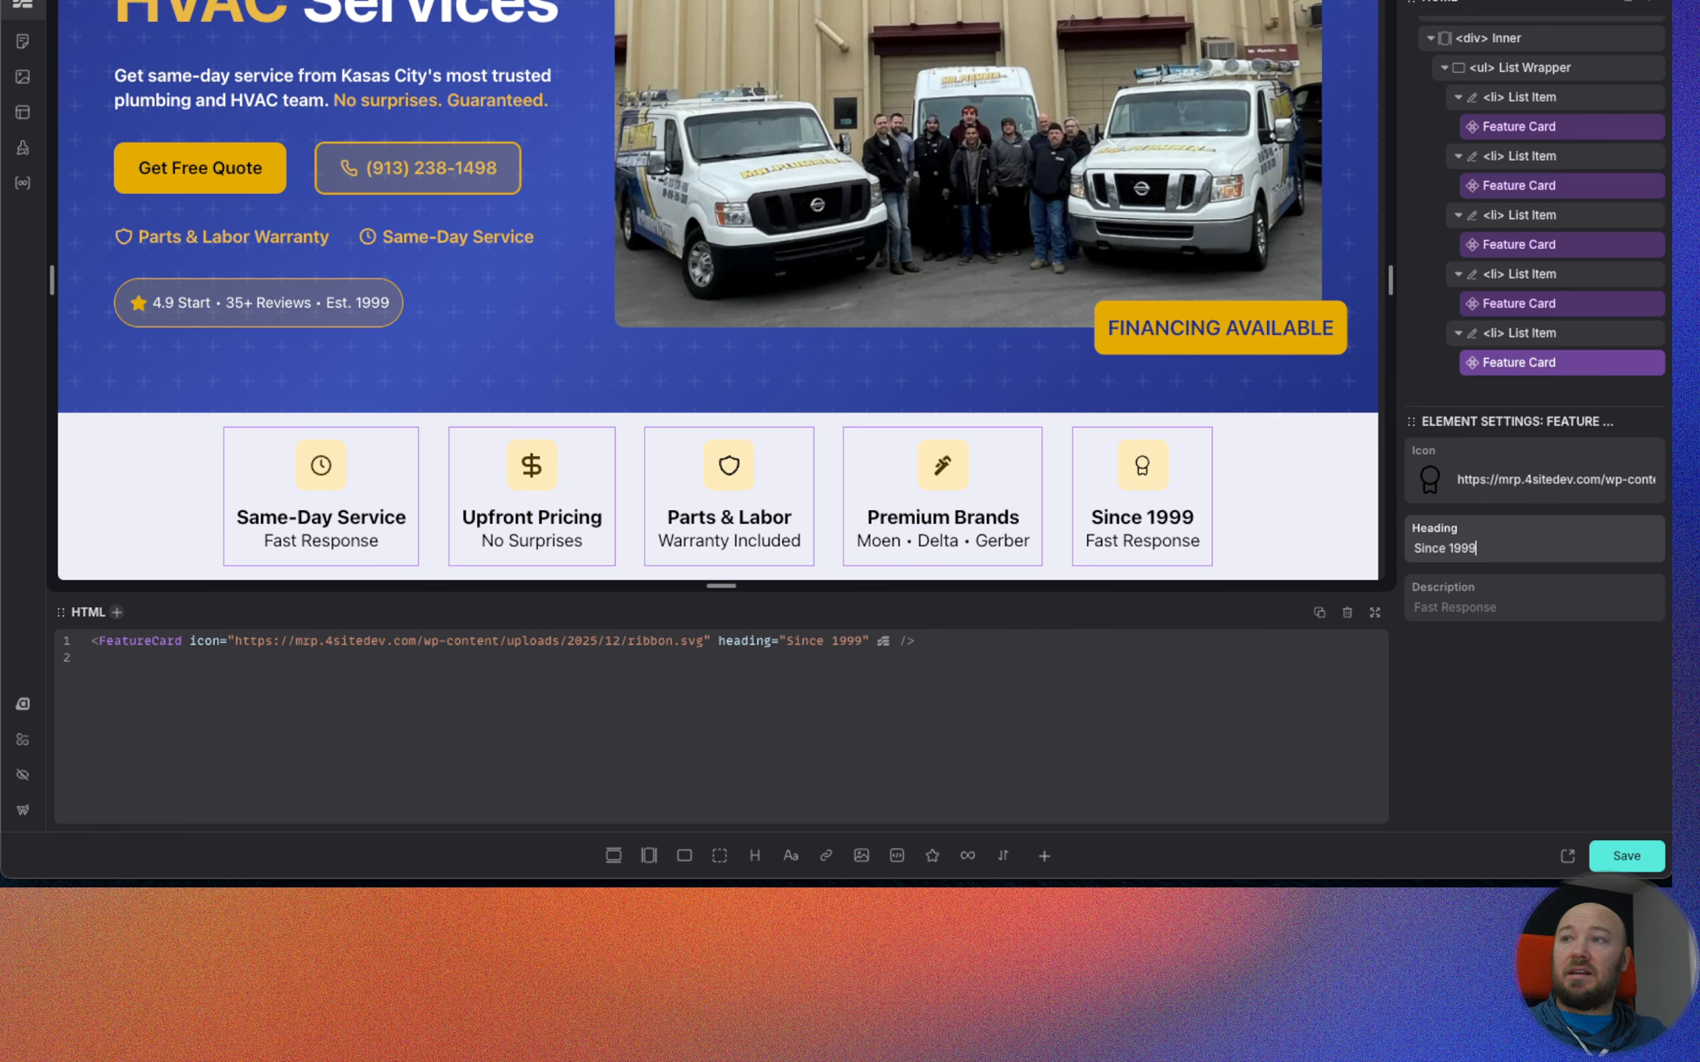
click(1492, 606)
text(2)
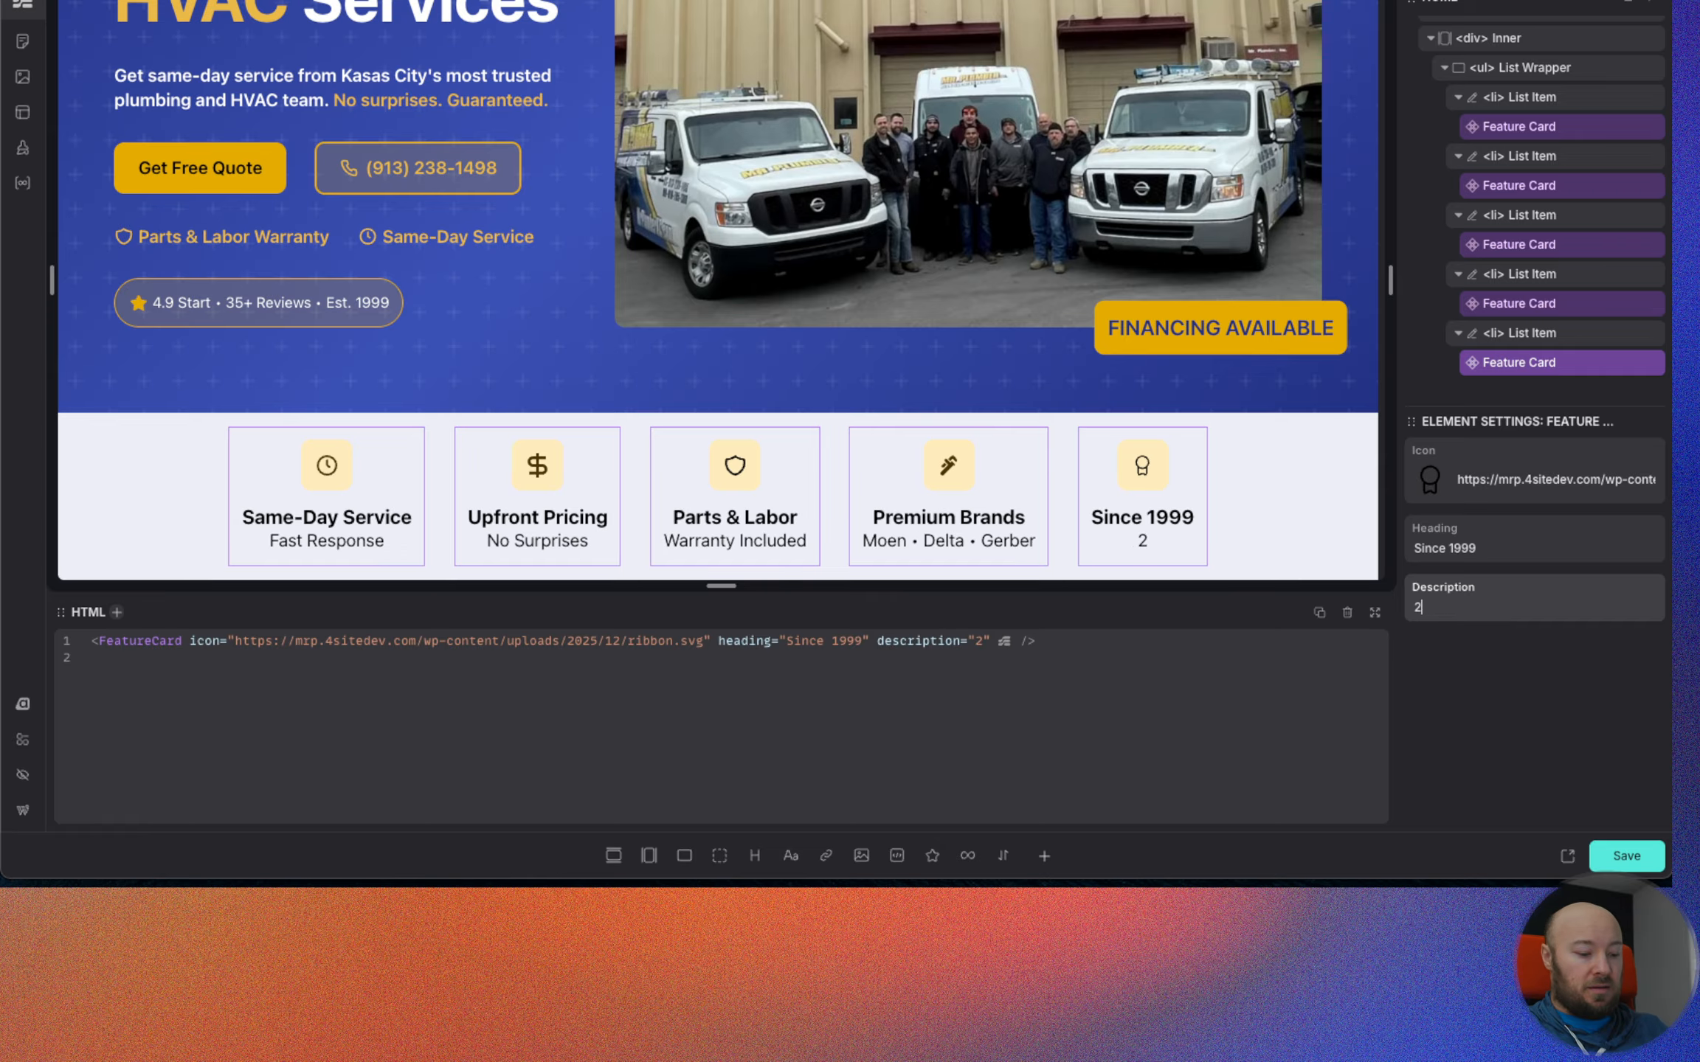
text(5+ Years)
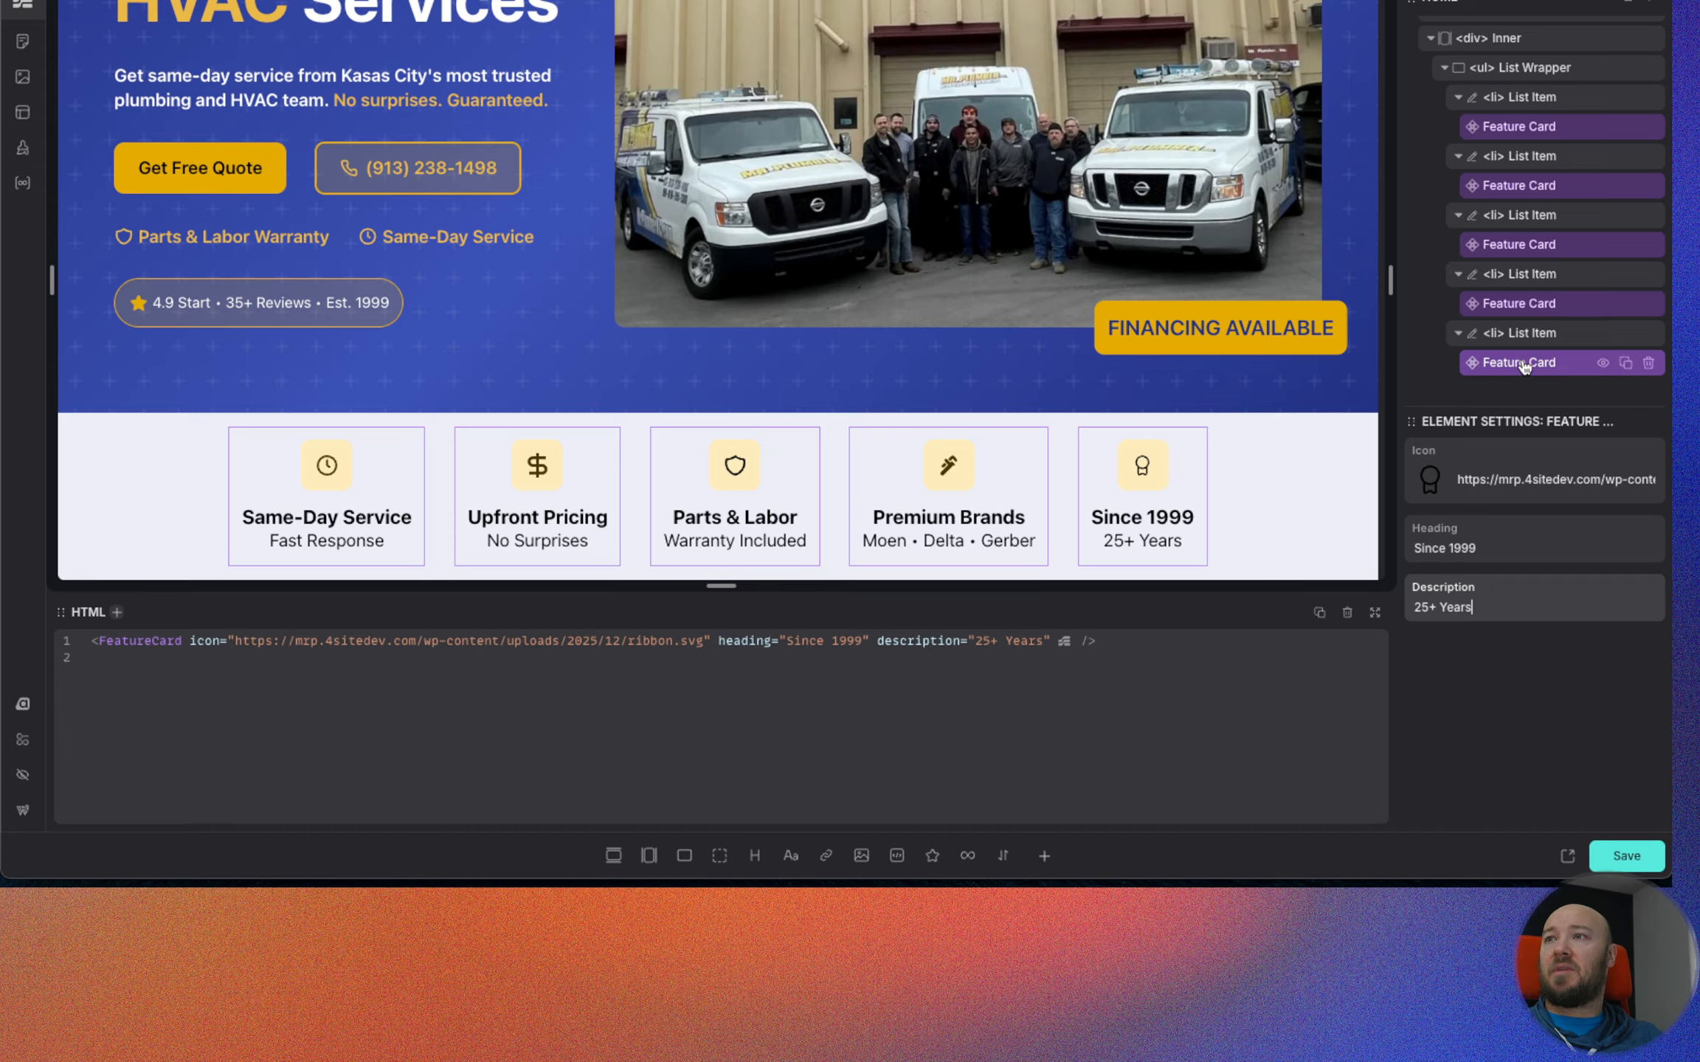
Save the page with the completed Feature Cards.
click(1613, 843)
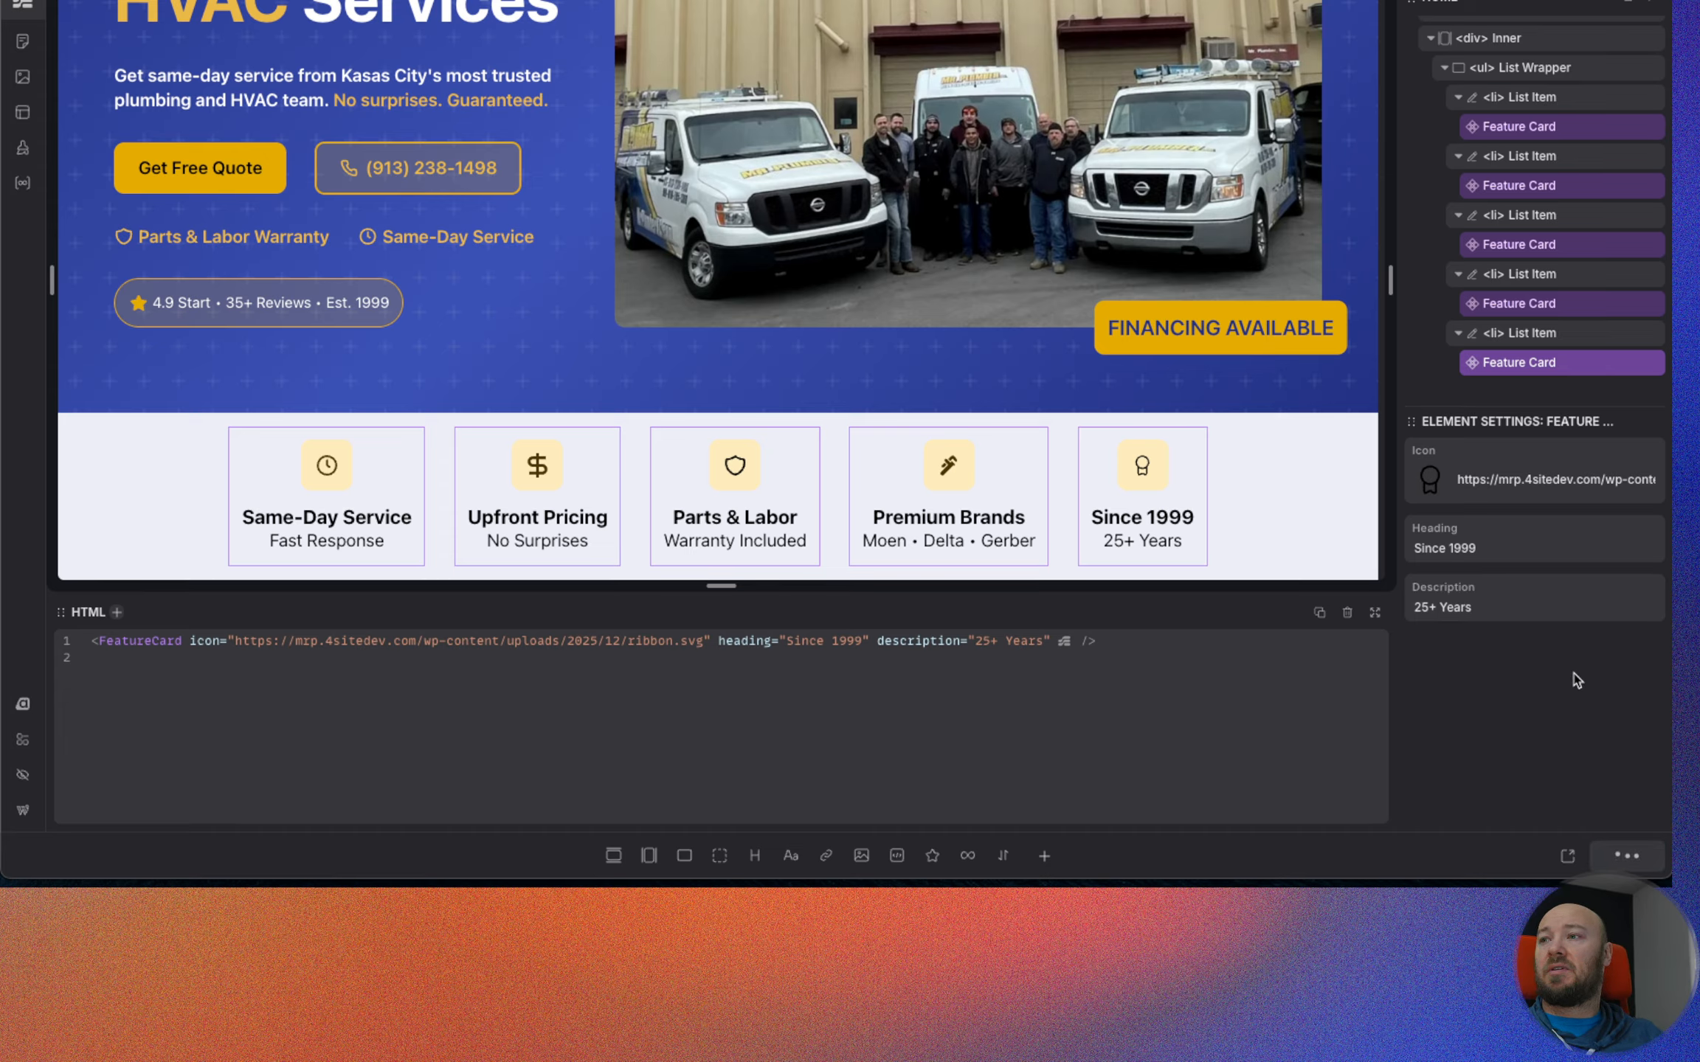
right_click(1534, 371)
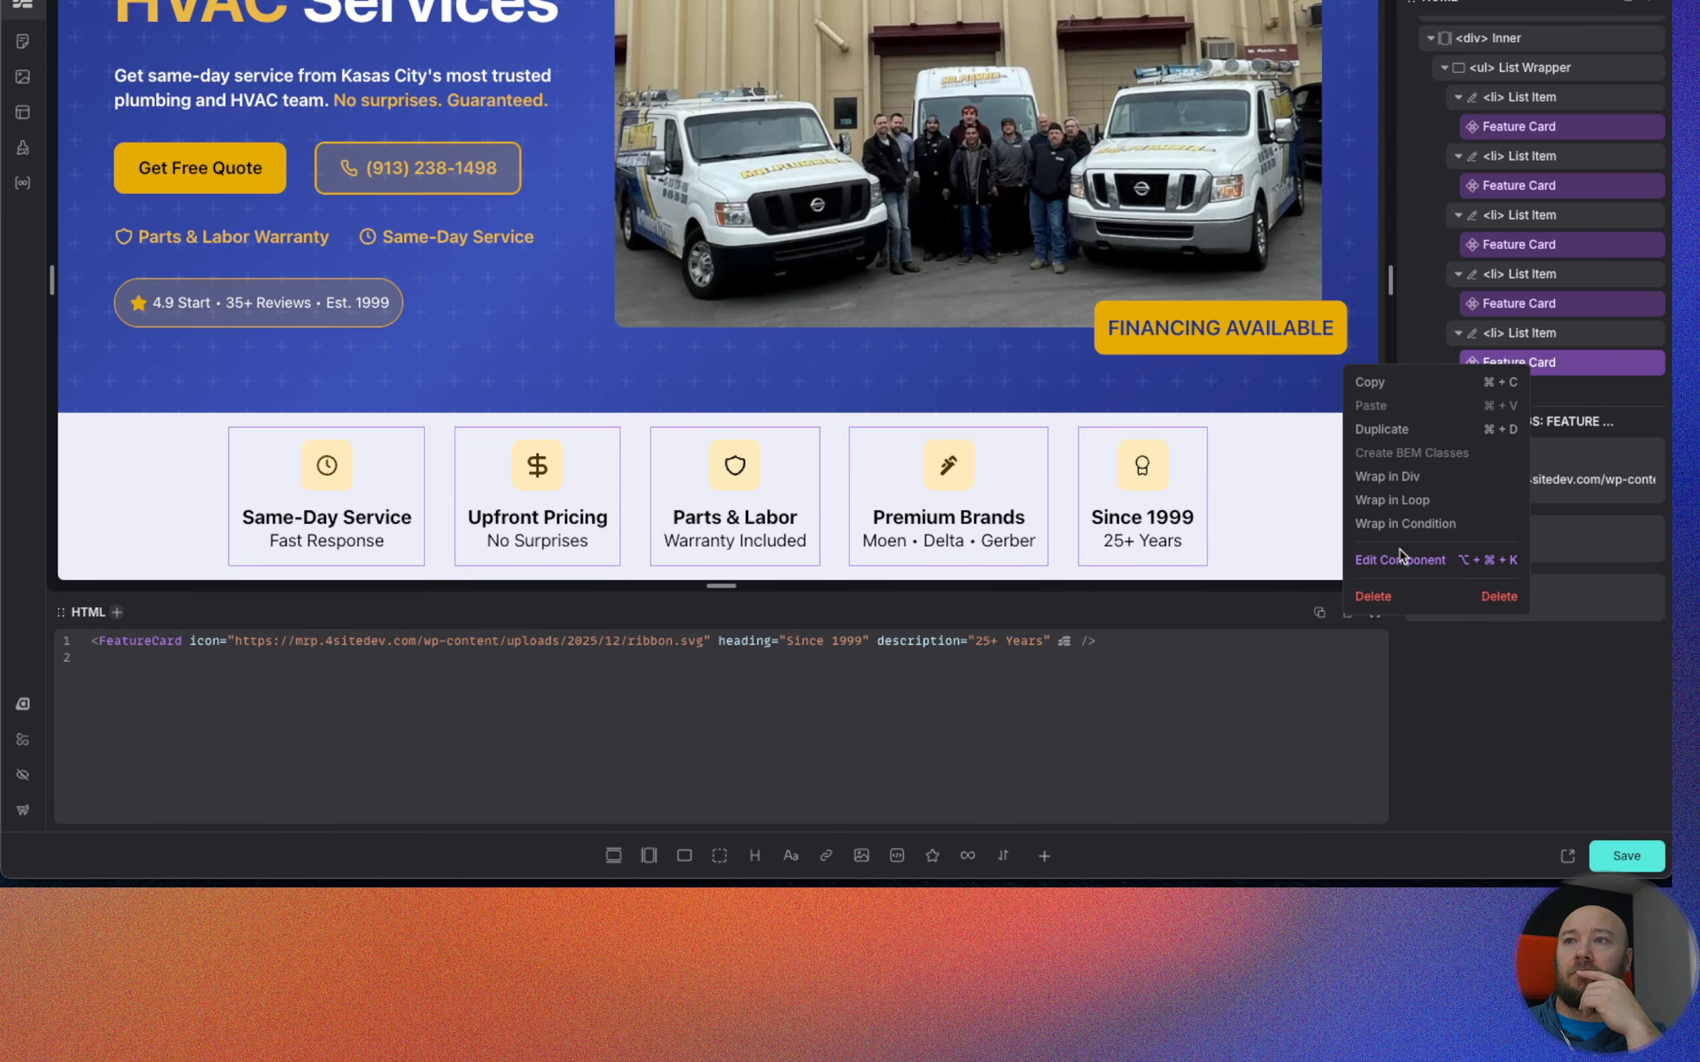
click(1450, 769)
click(1637, 862)
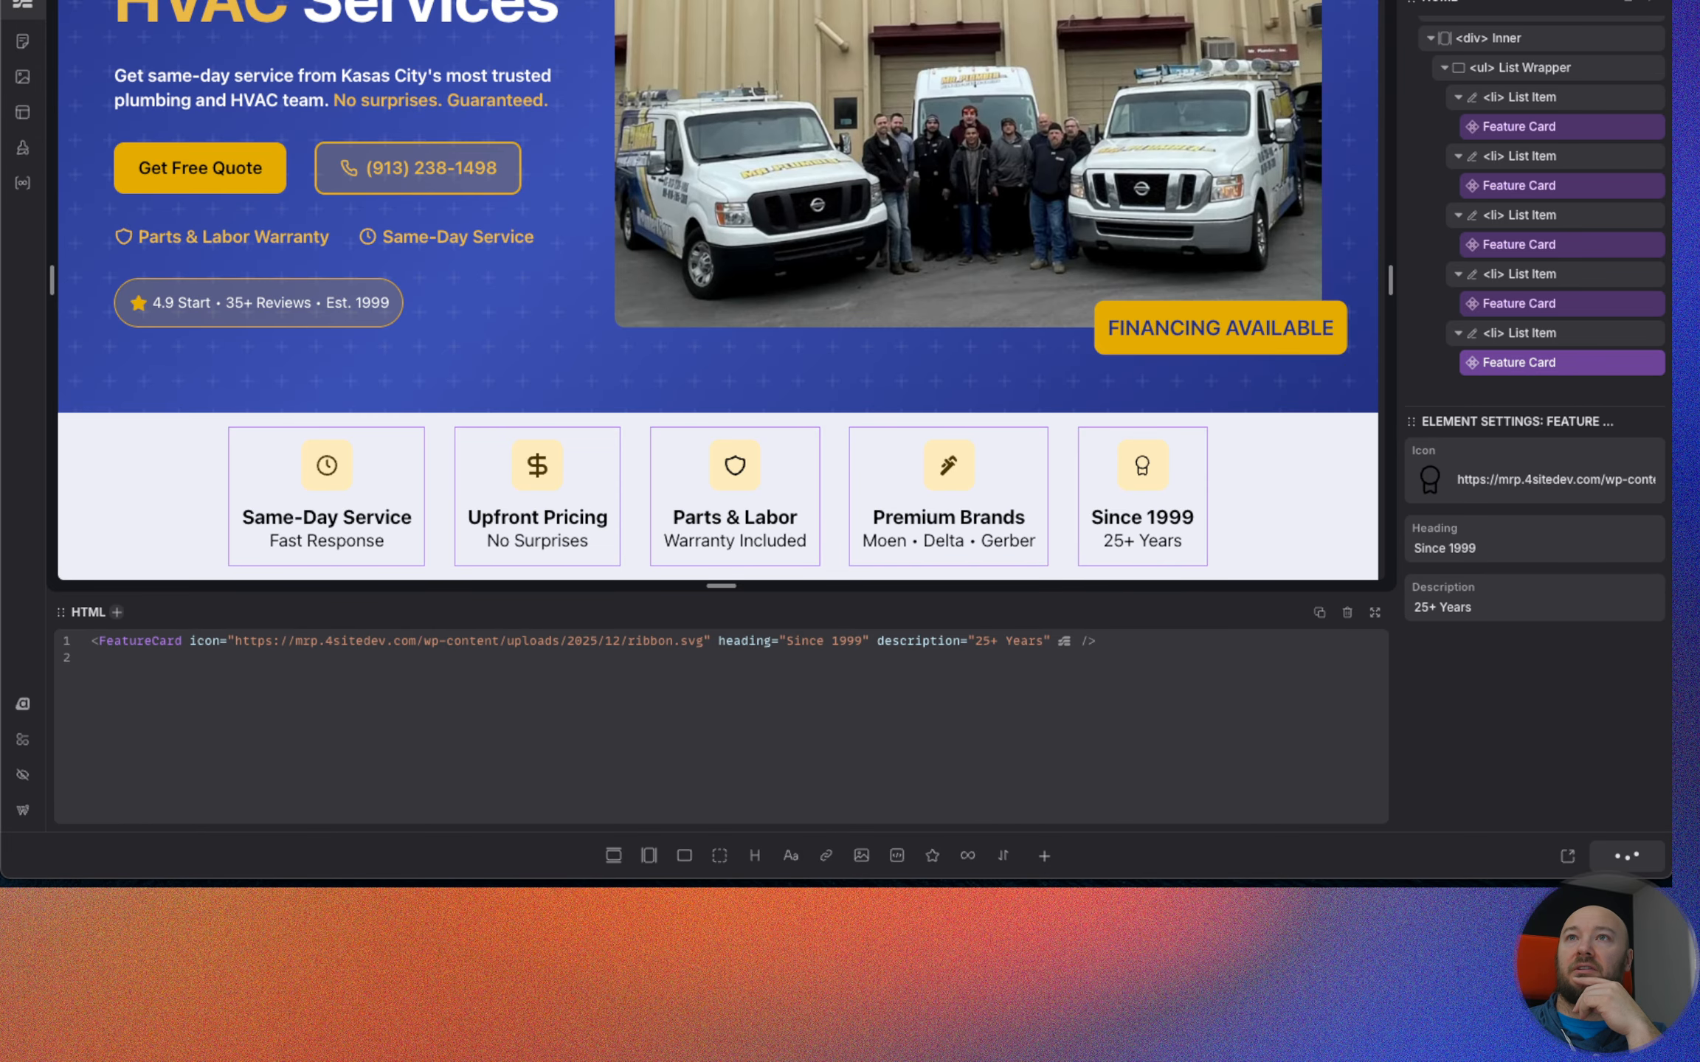
Reload the live page, compare its Feature Section with the Figma design, and return to the page builder.
key(ctrl+Tab)
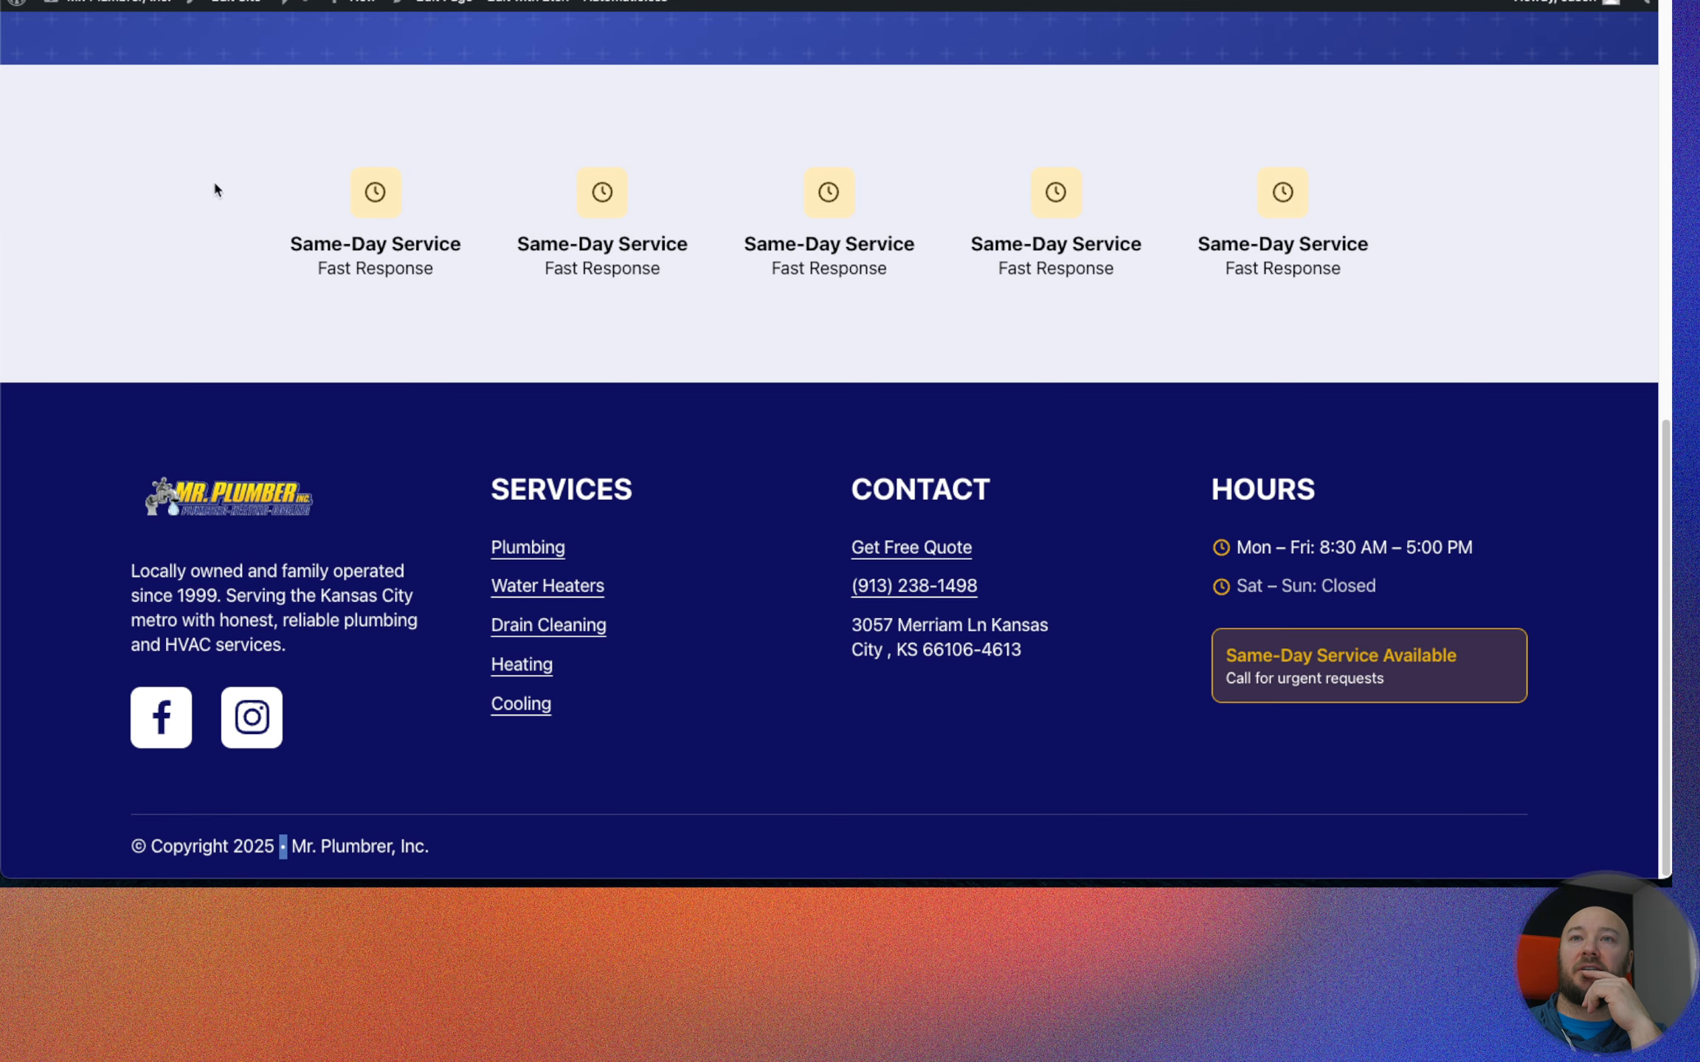
key(super+r)
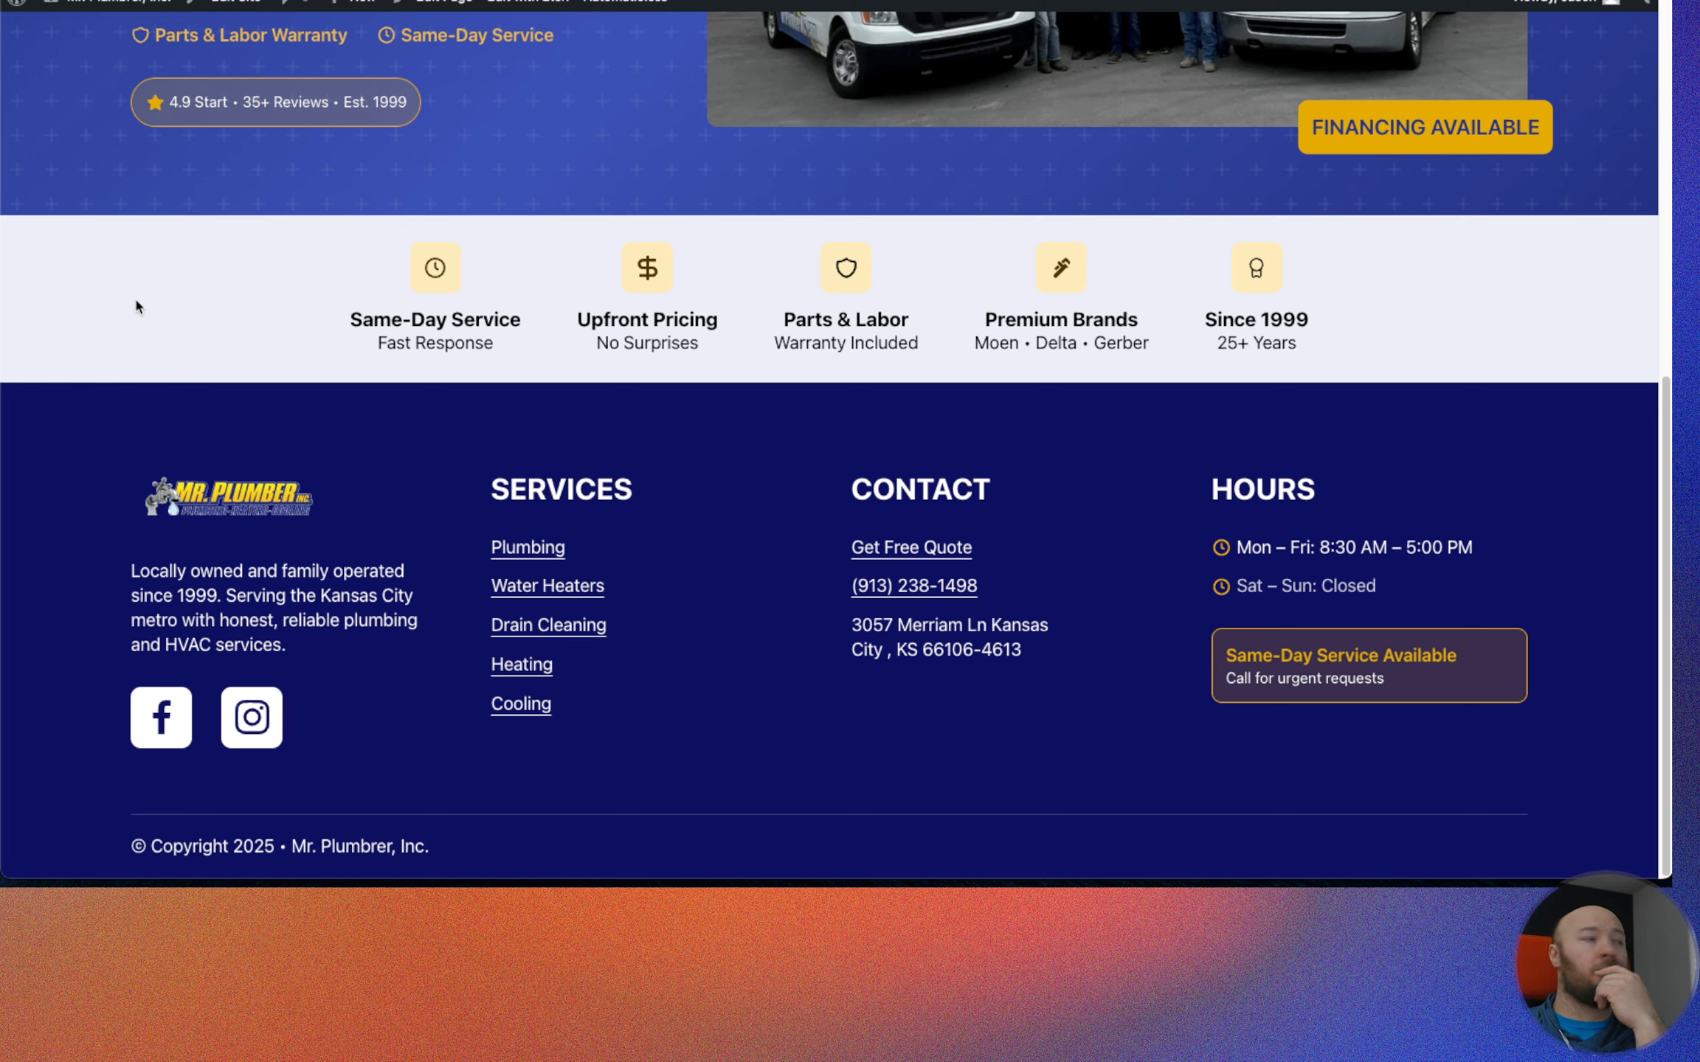
key(ctrl+Tab)
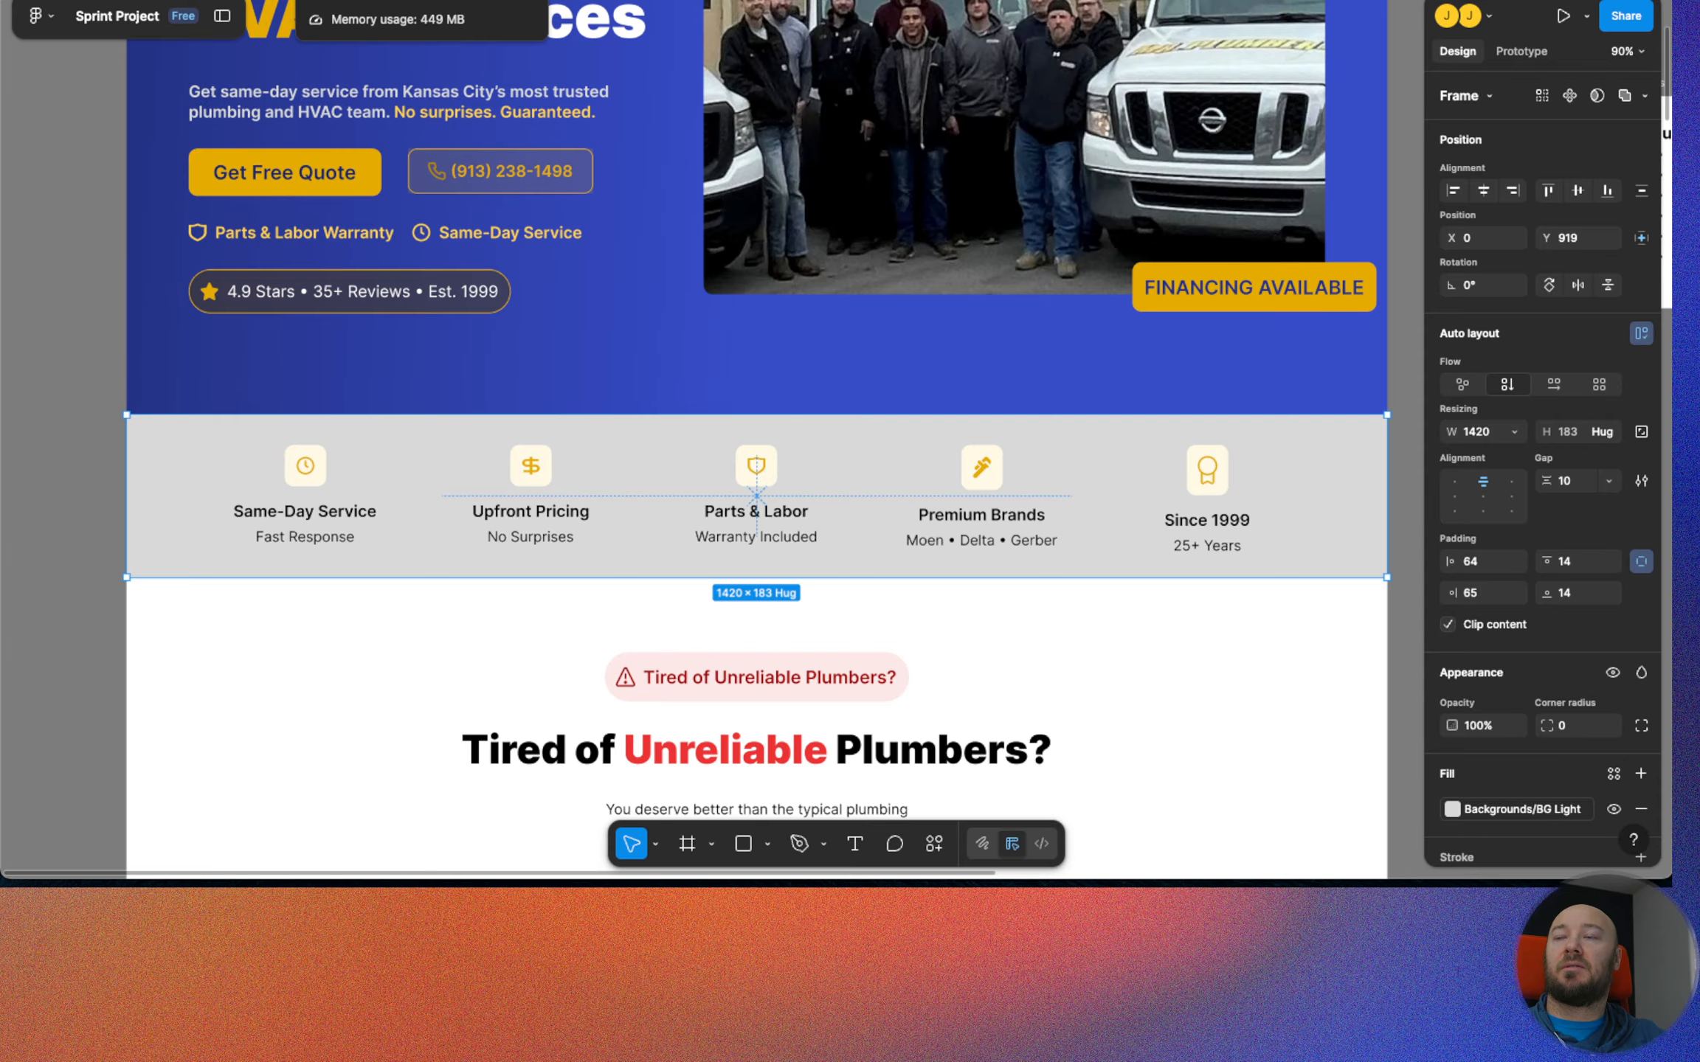
key(ctrl+Tab)
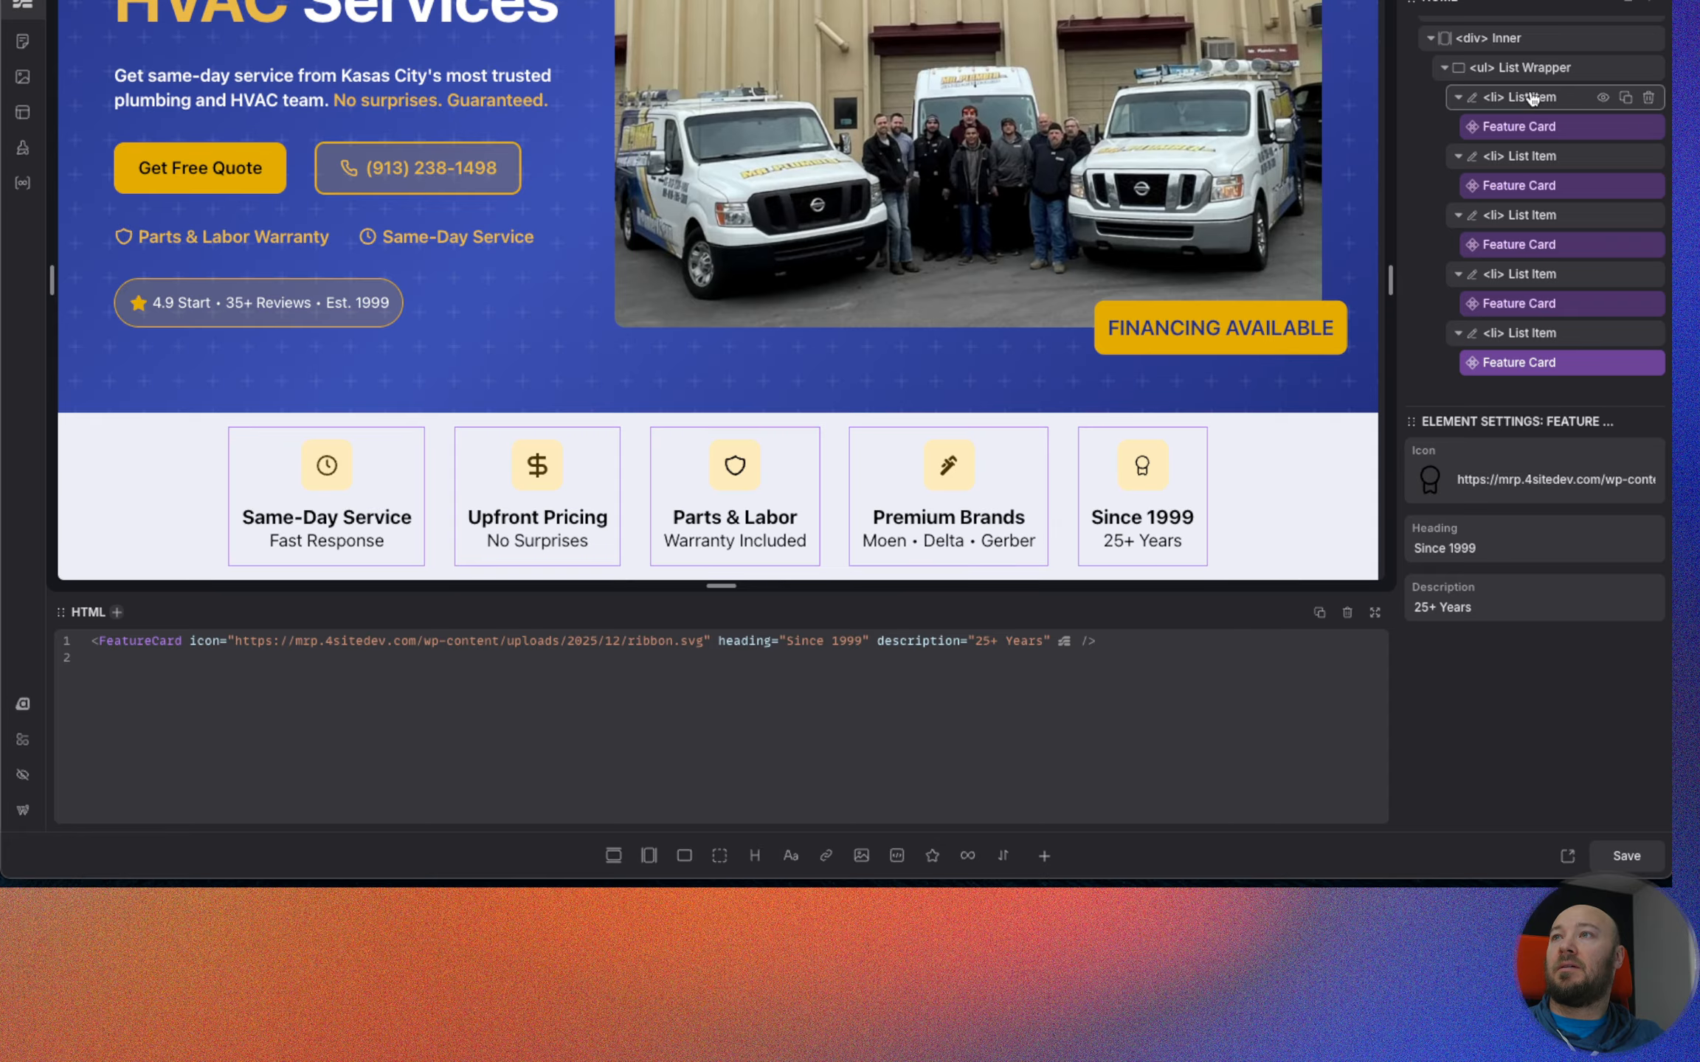
Set the Feature Section's List Wrapper to justify its items with space-evenly and save the page.
click(1532, 68)
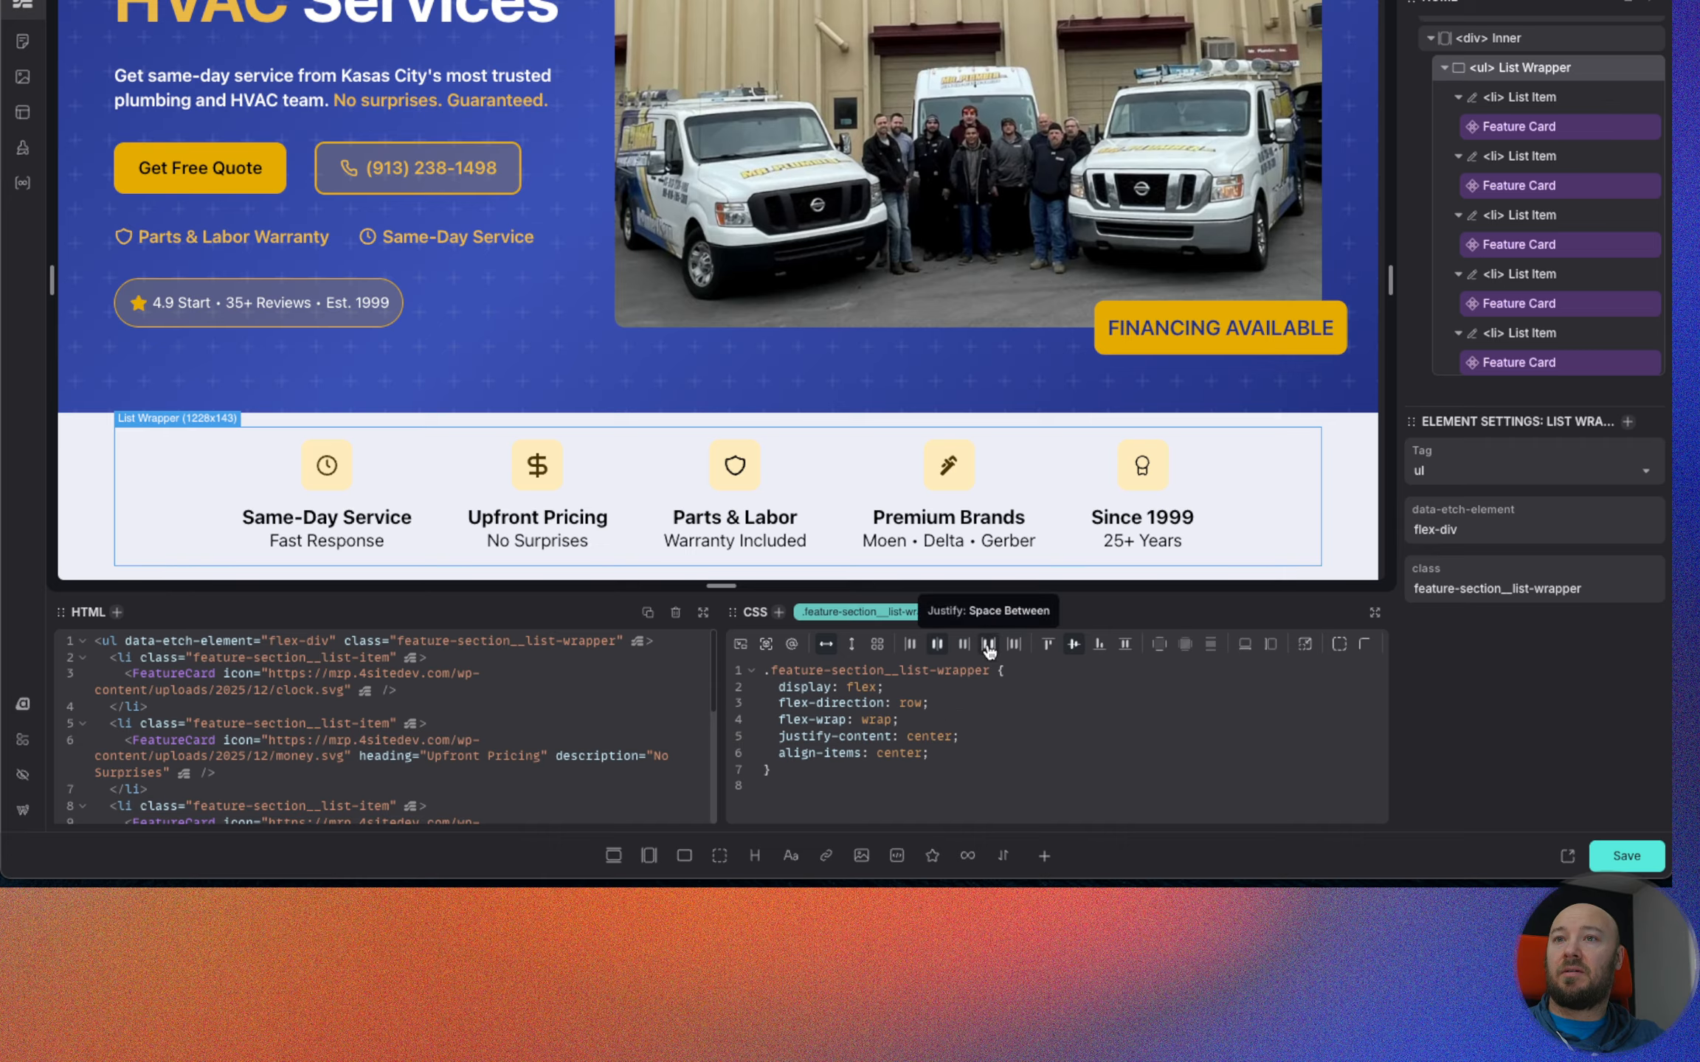
click(1018, 650)
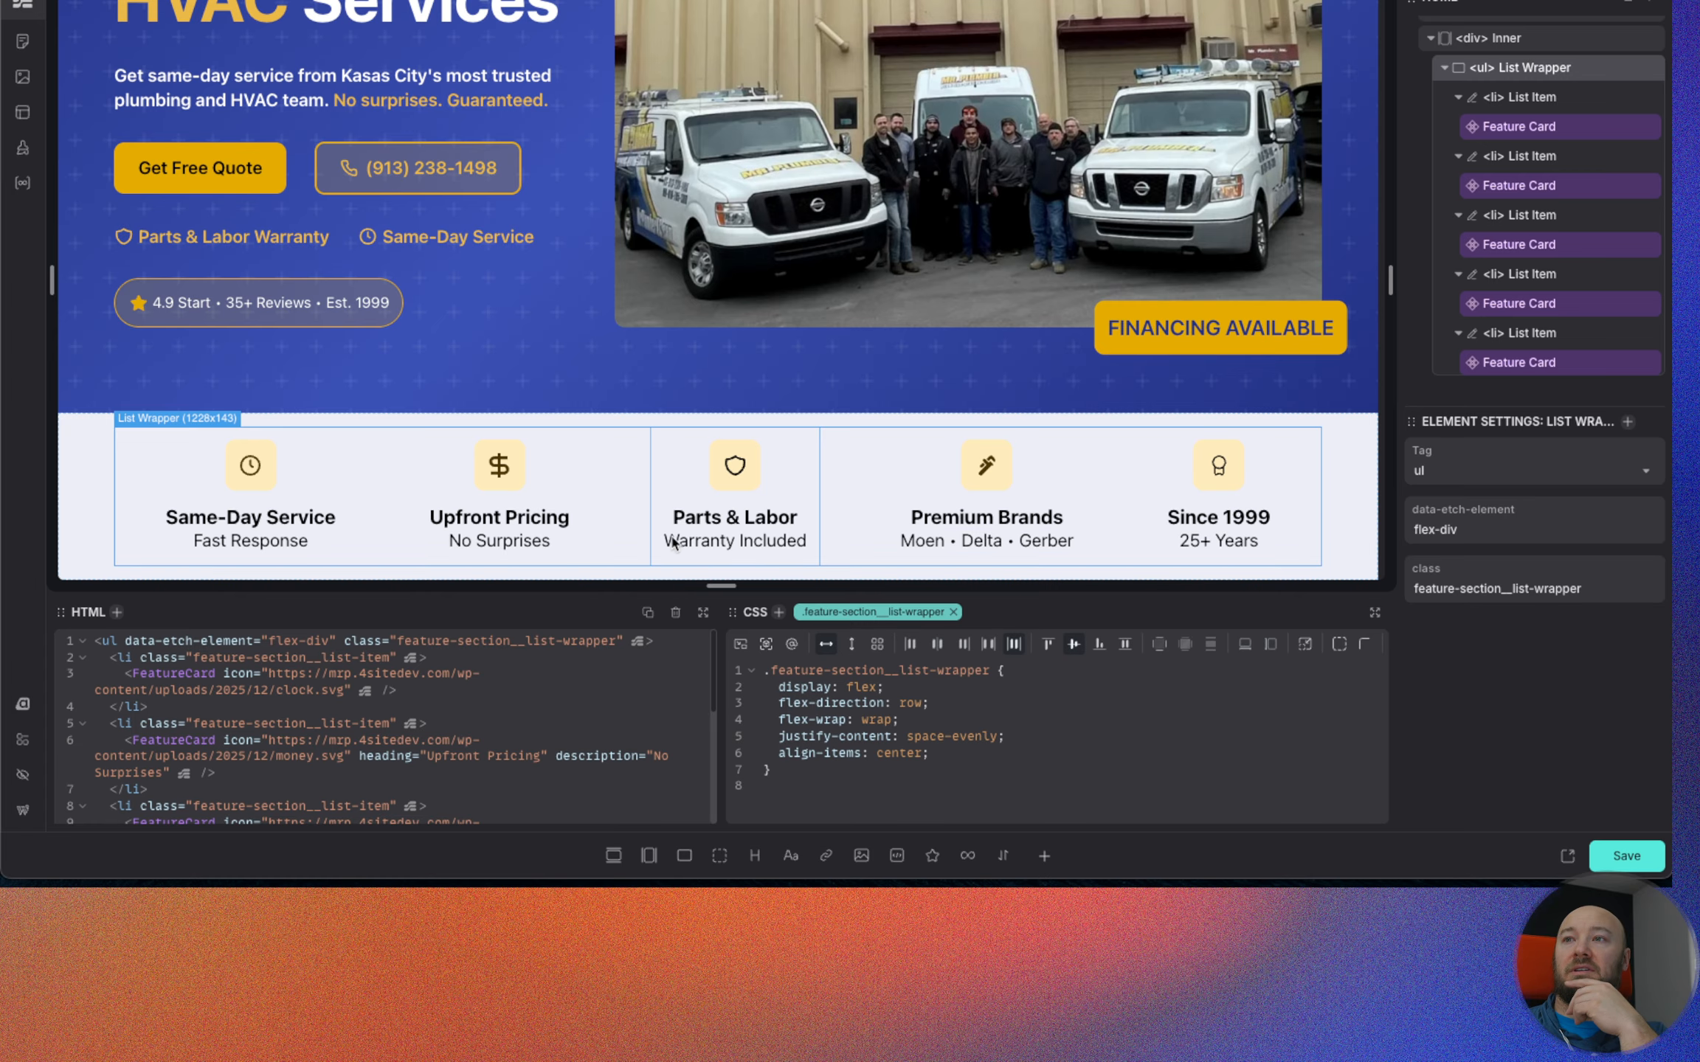
click(1626, 856)
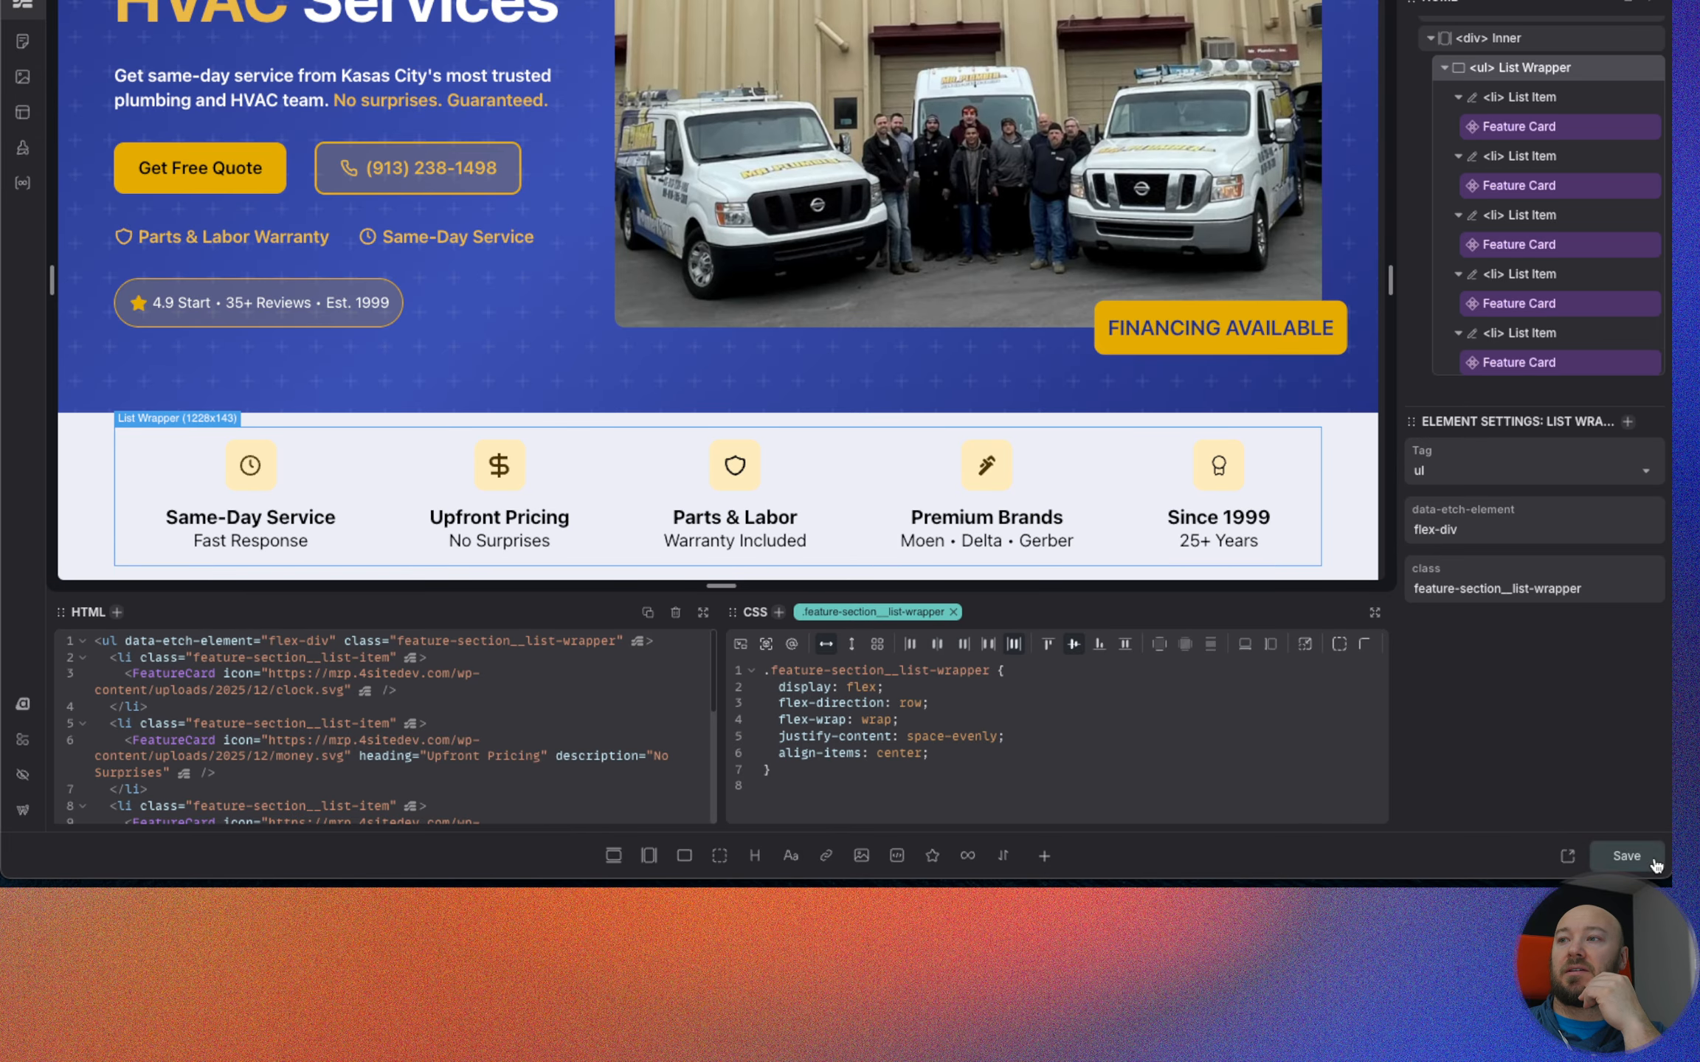
Reload the live page, check the spacing of the feature cards, and return to the page builder.
key(ctrl+Tab)
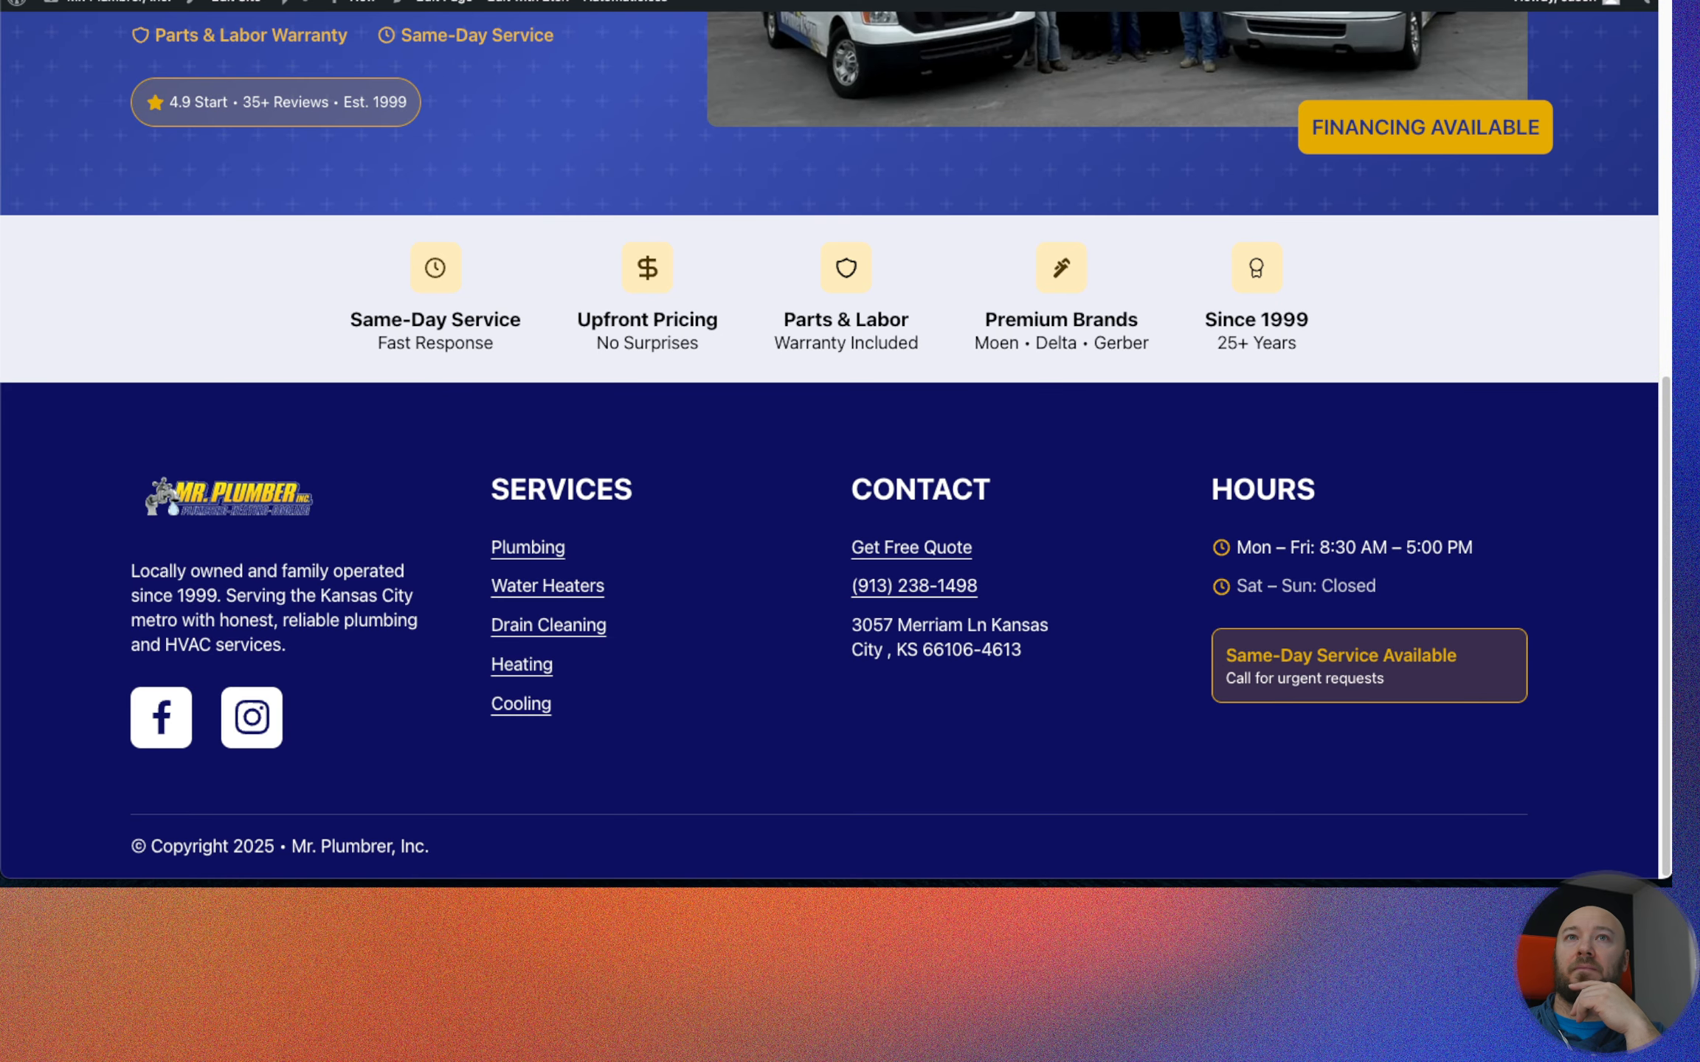
key(super+r)
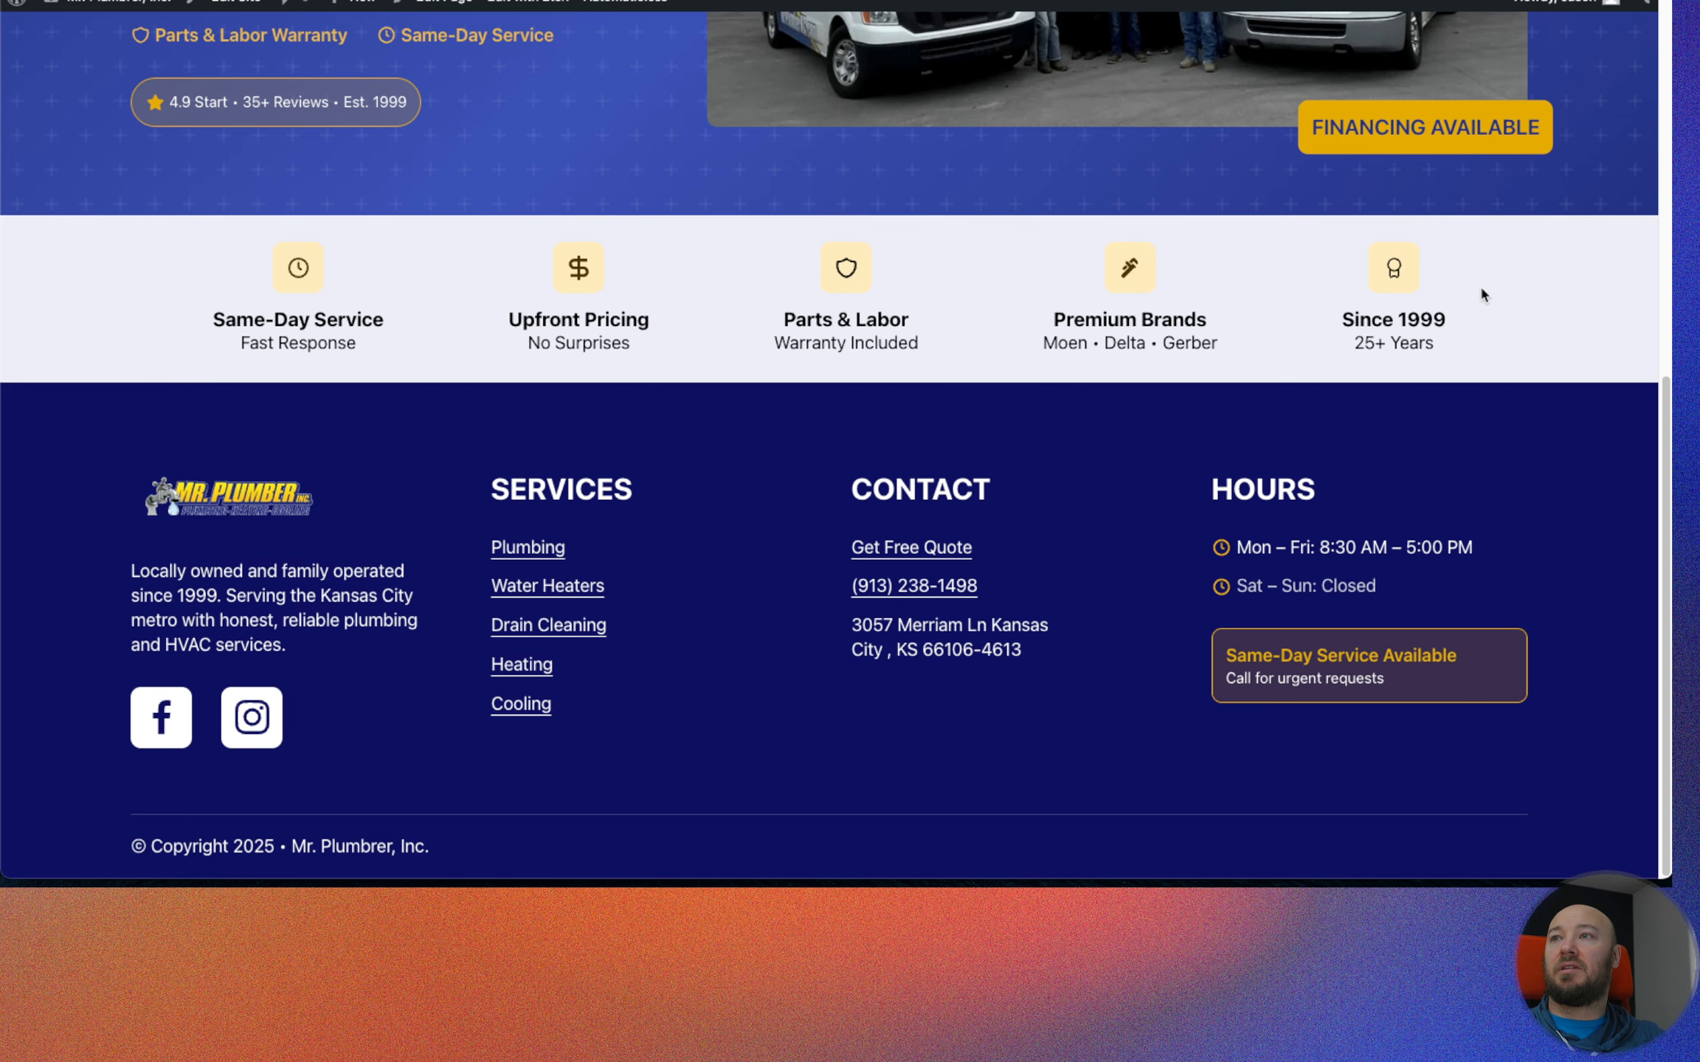
right_click(1573, 342)
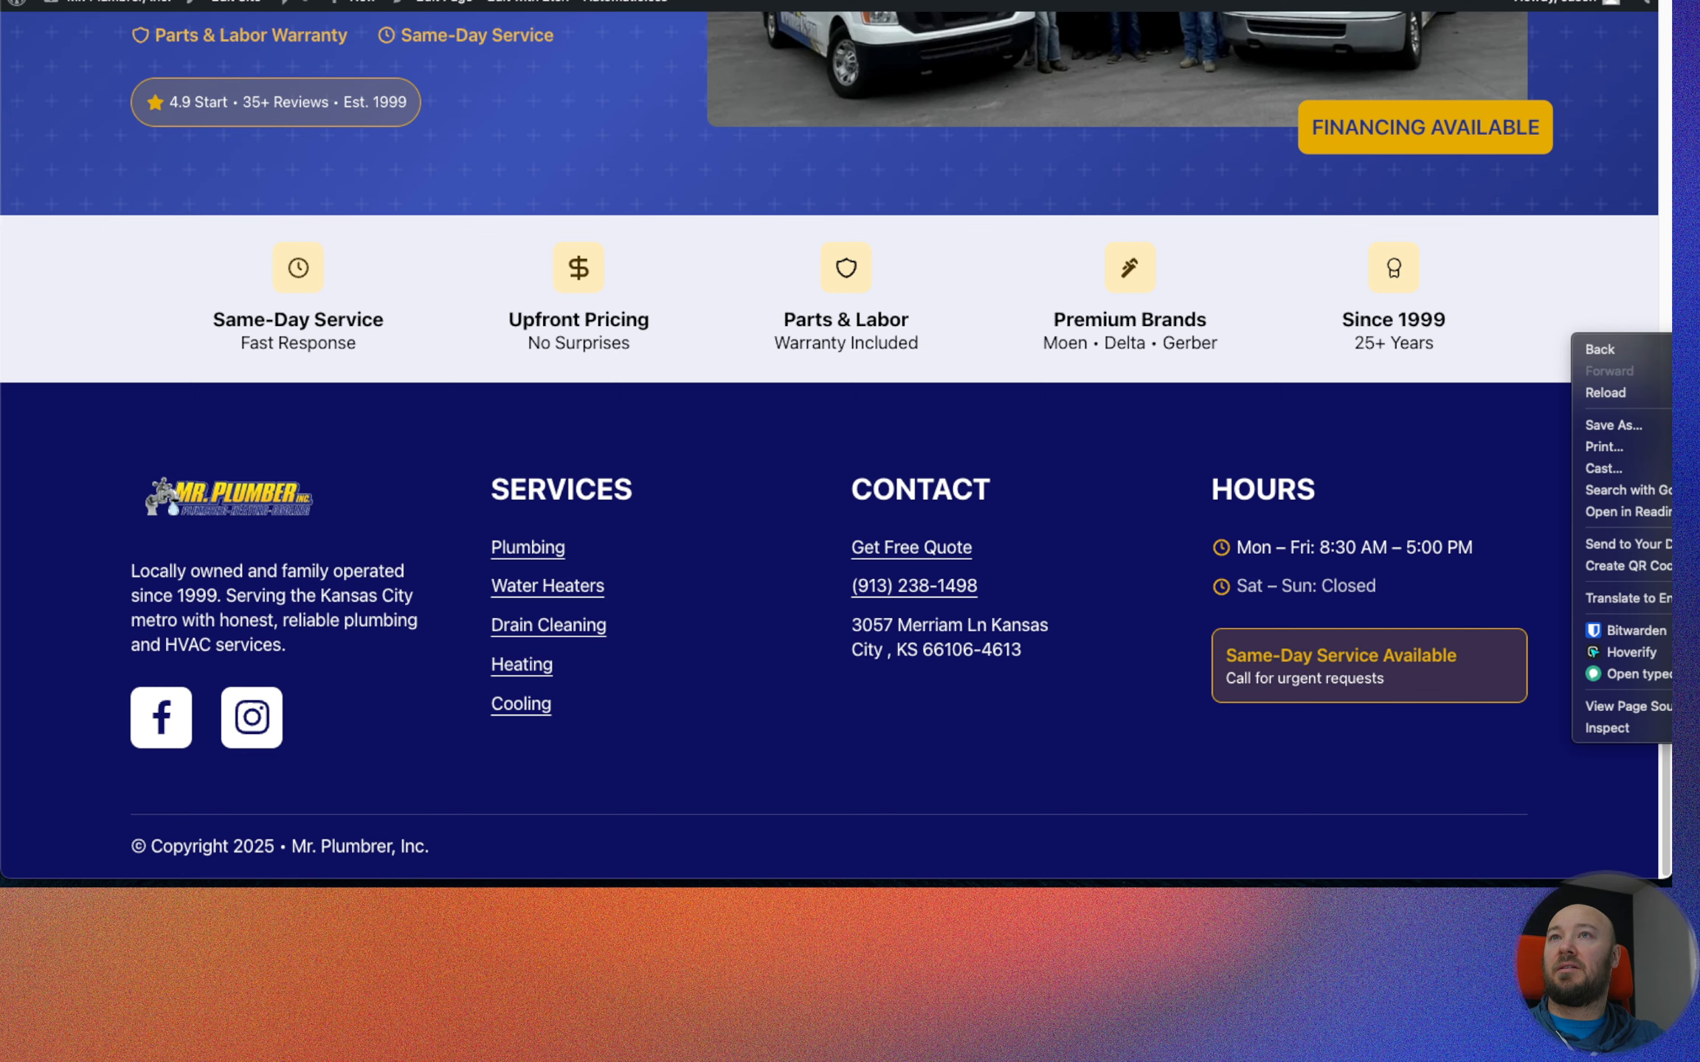
key(Escape)
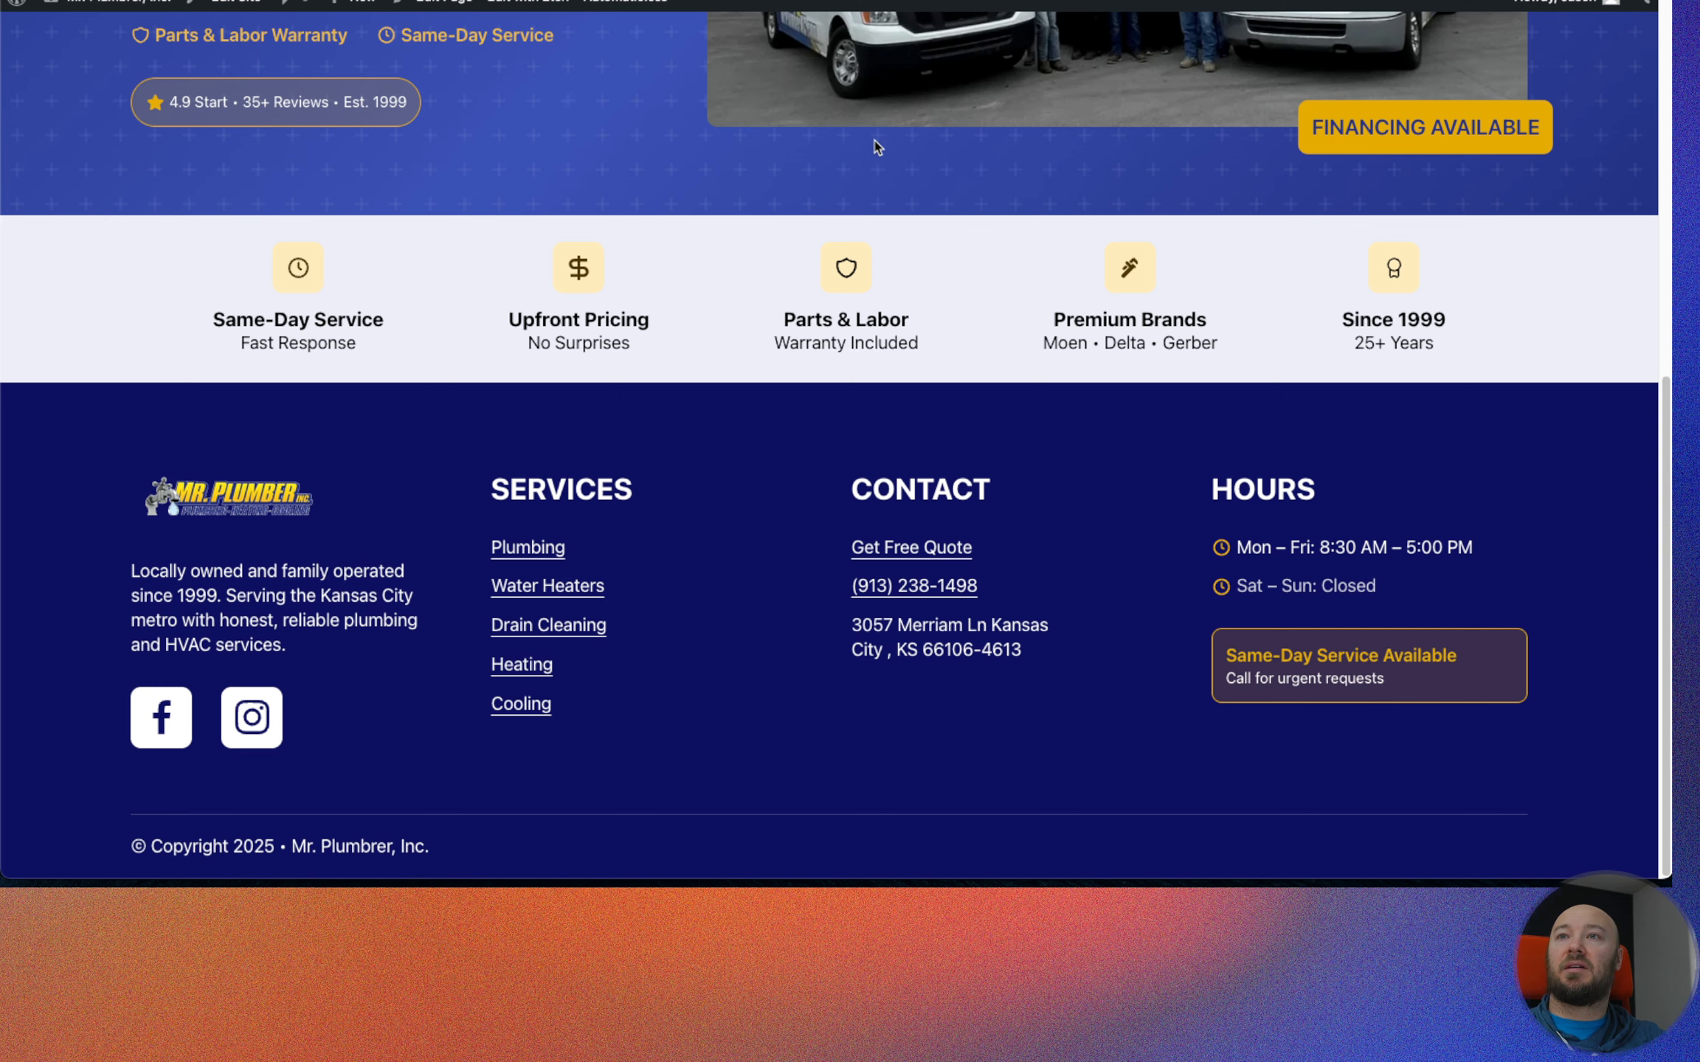
key(ctrl+shift+Tab)
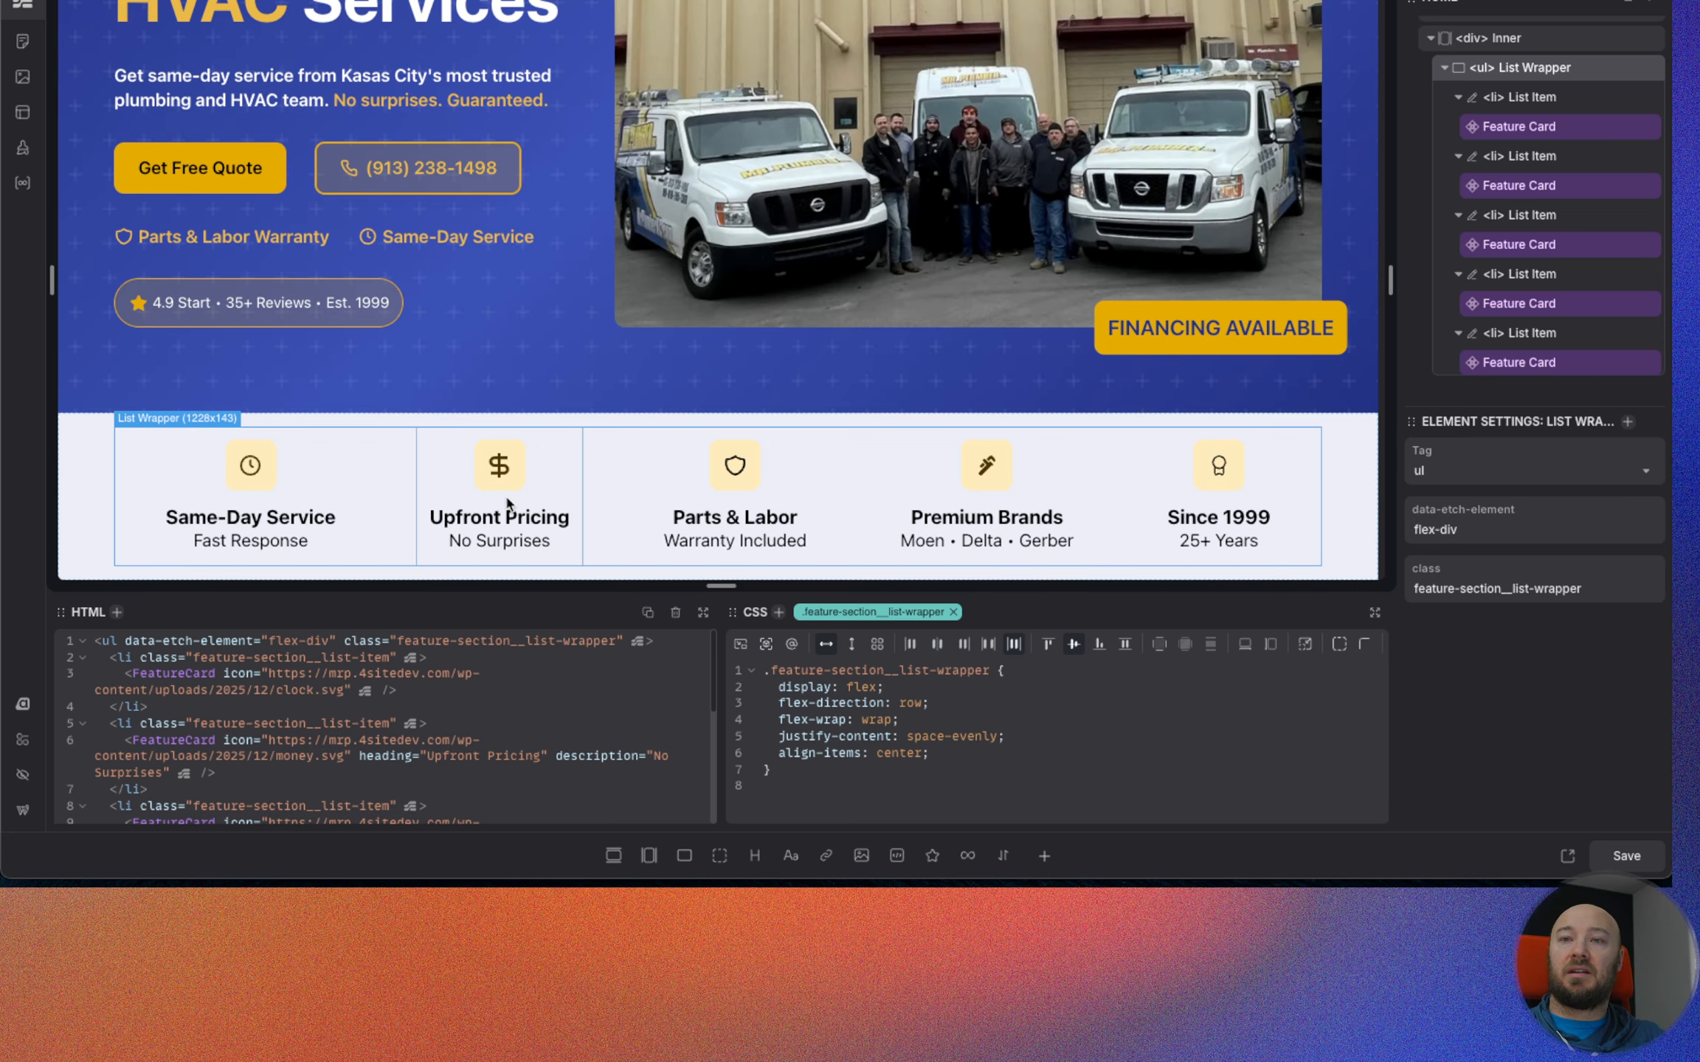
Hide the builder panels, examine the Feature Section's stacking at a 320px preview width, and restore the full-width view with panels.
click(20, 782)
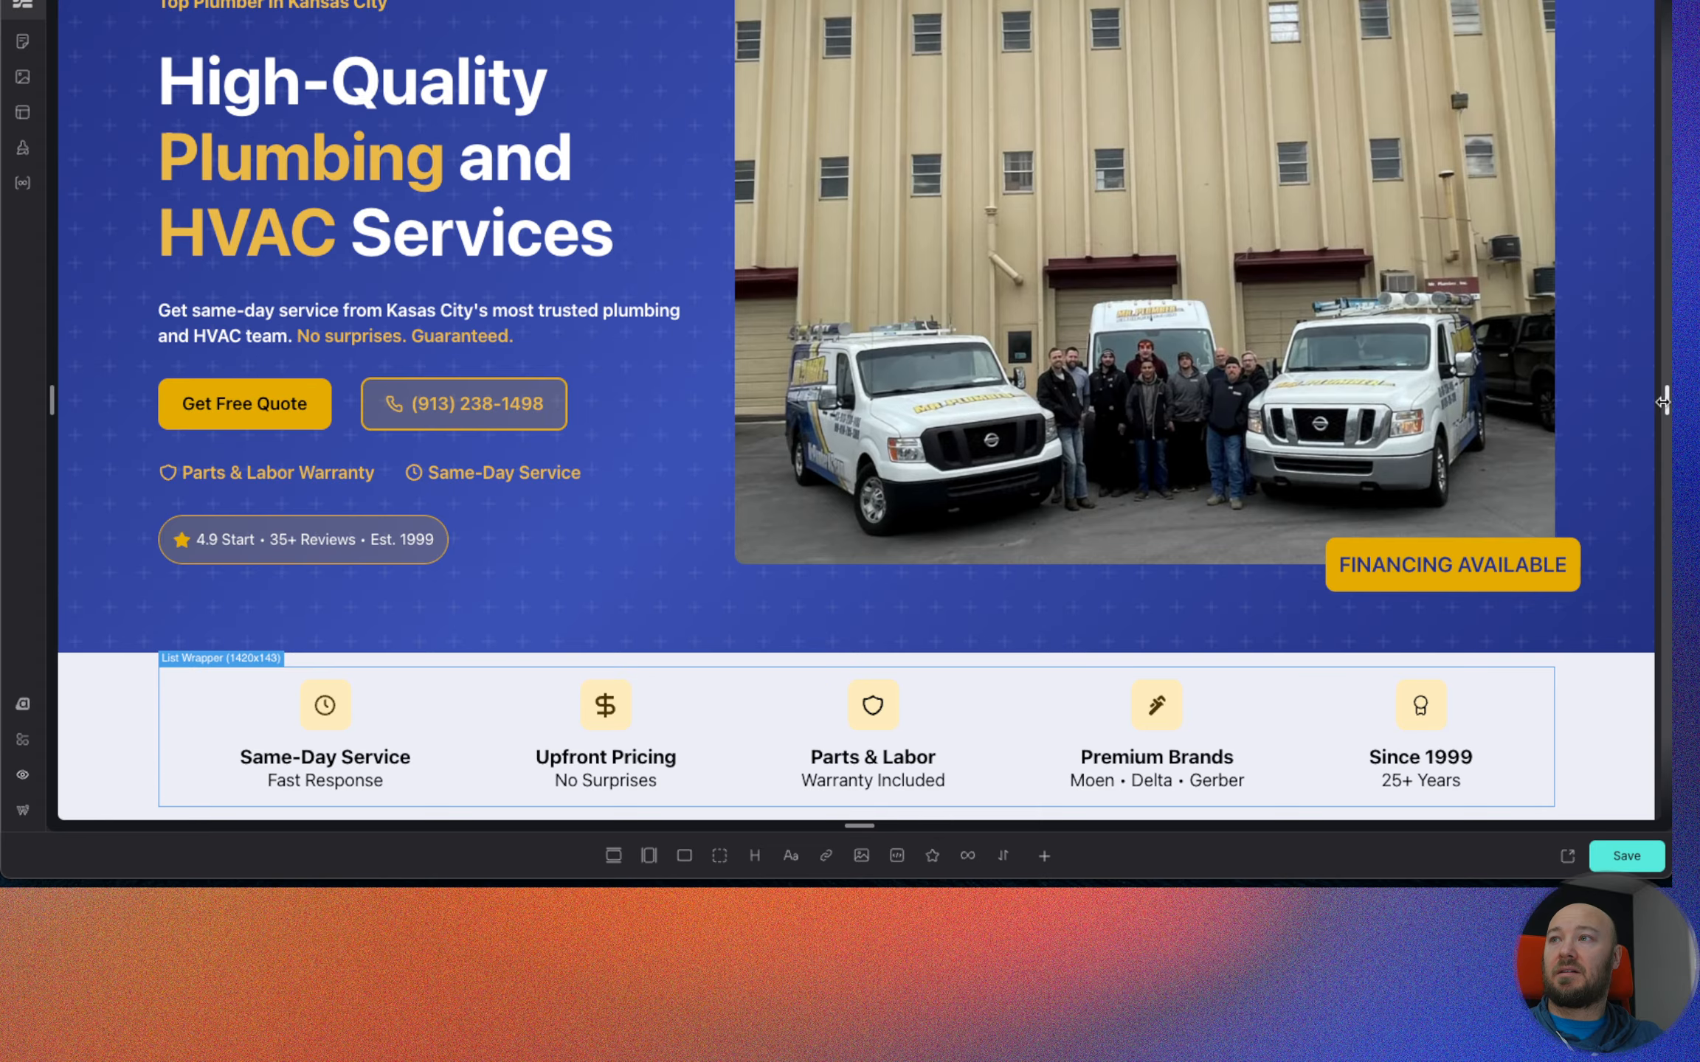
drag(1664, 402, 1022, 402)
scroll(1181, 394, down, 6)
scroll(1025, 372, down, 3)
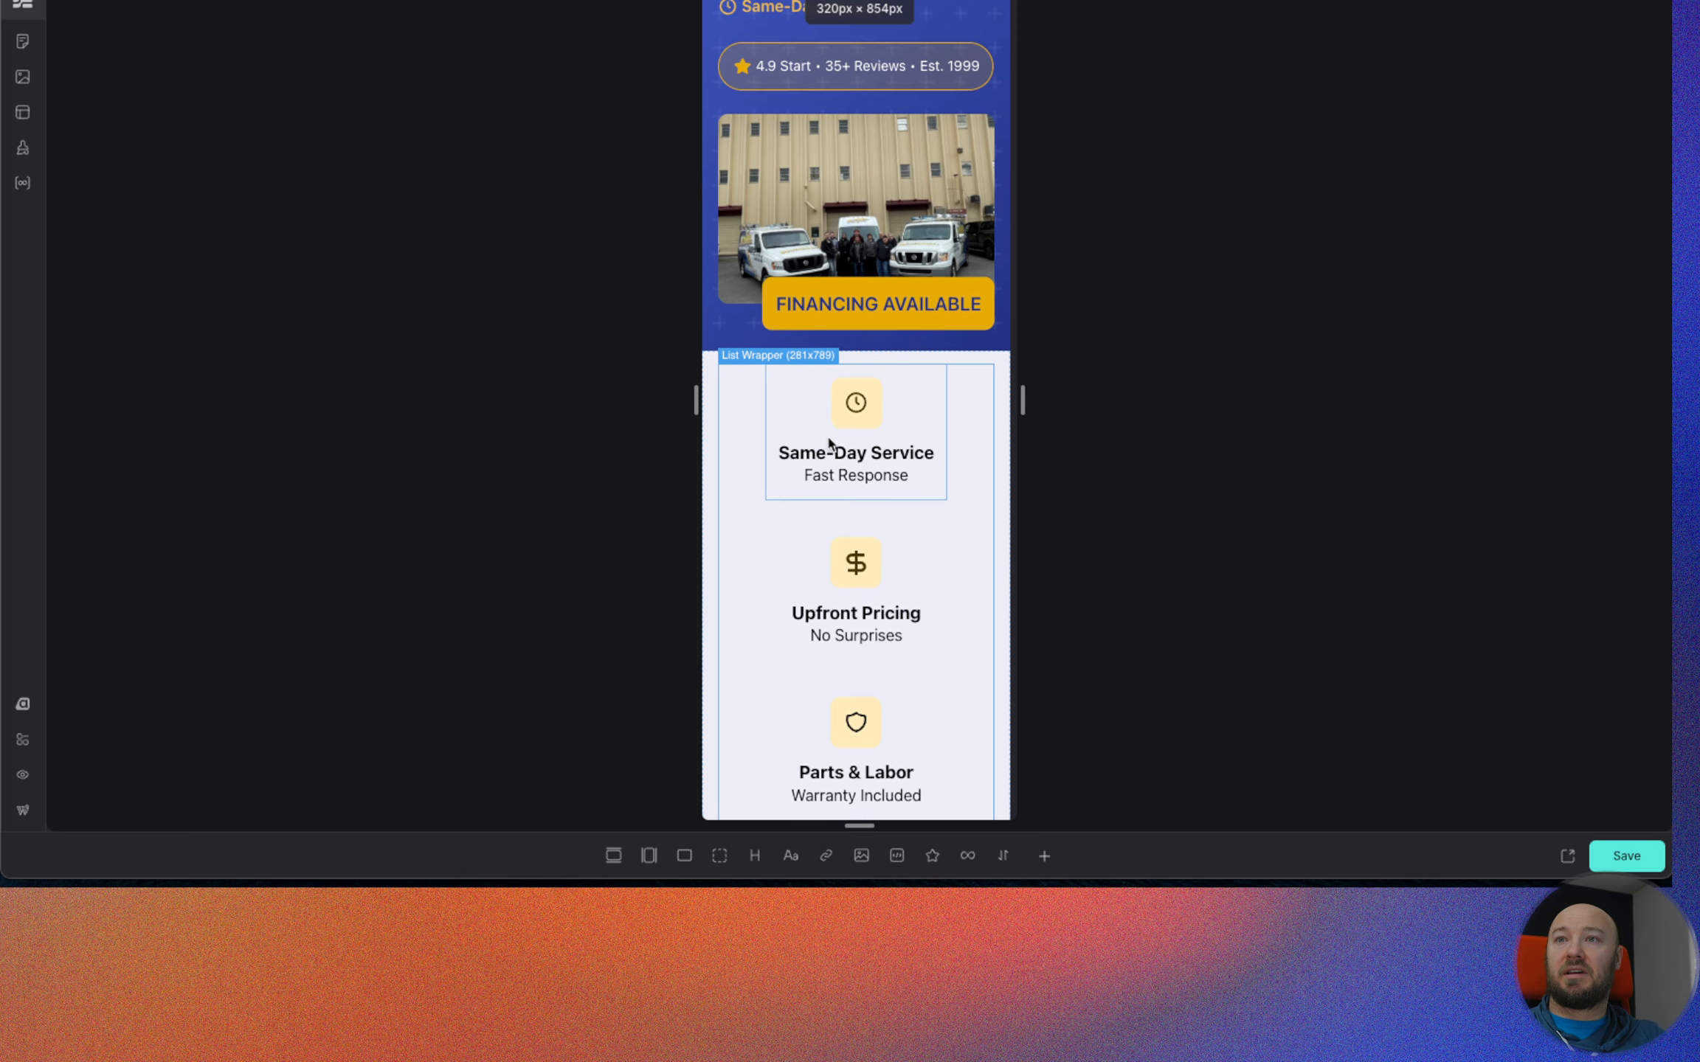
scroll(839, 441, down, 2)
scroll(894, 436, down, 3)
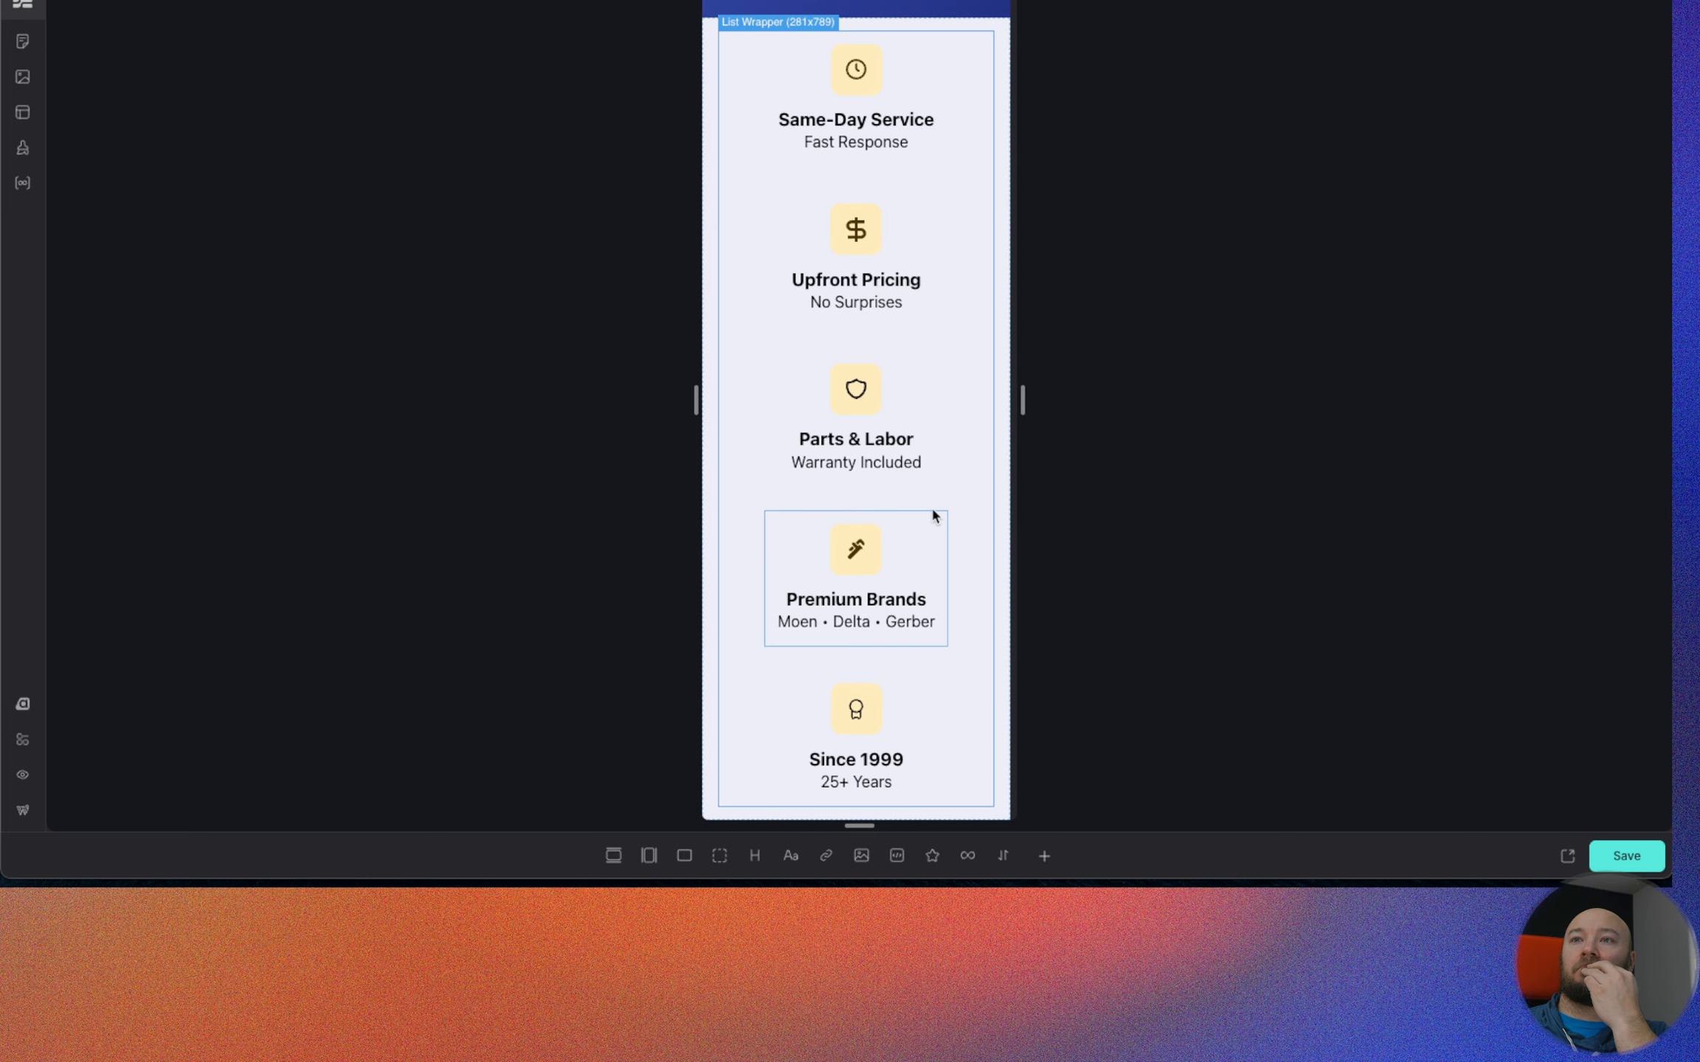
scroll(929, 508, up, 1)
scroll(930, 509, up, 5)
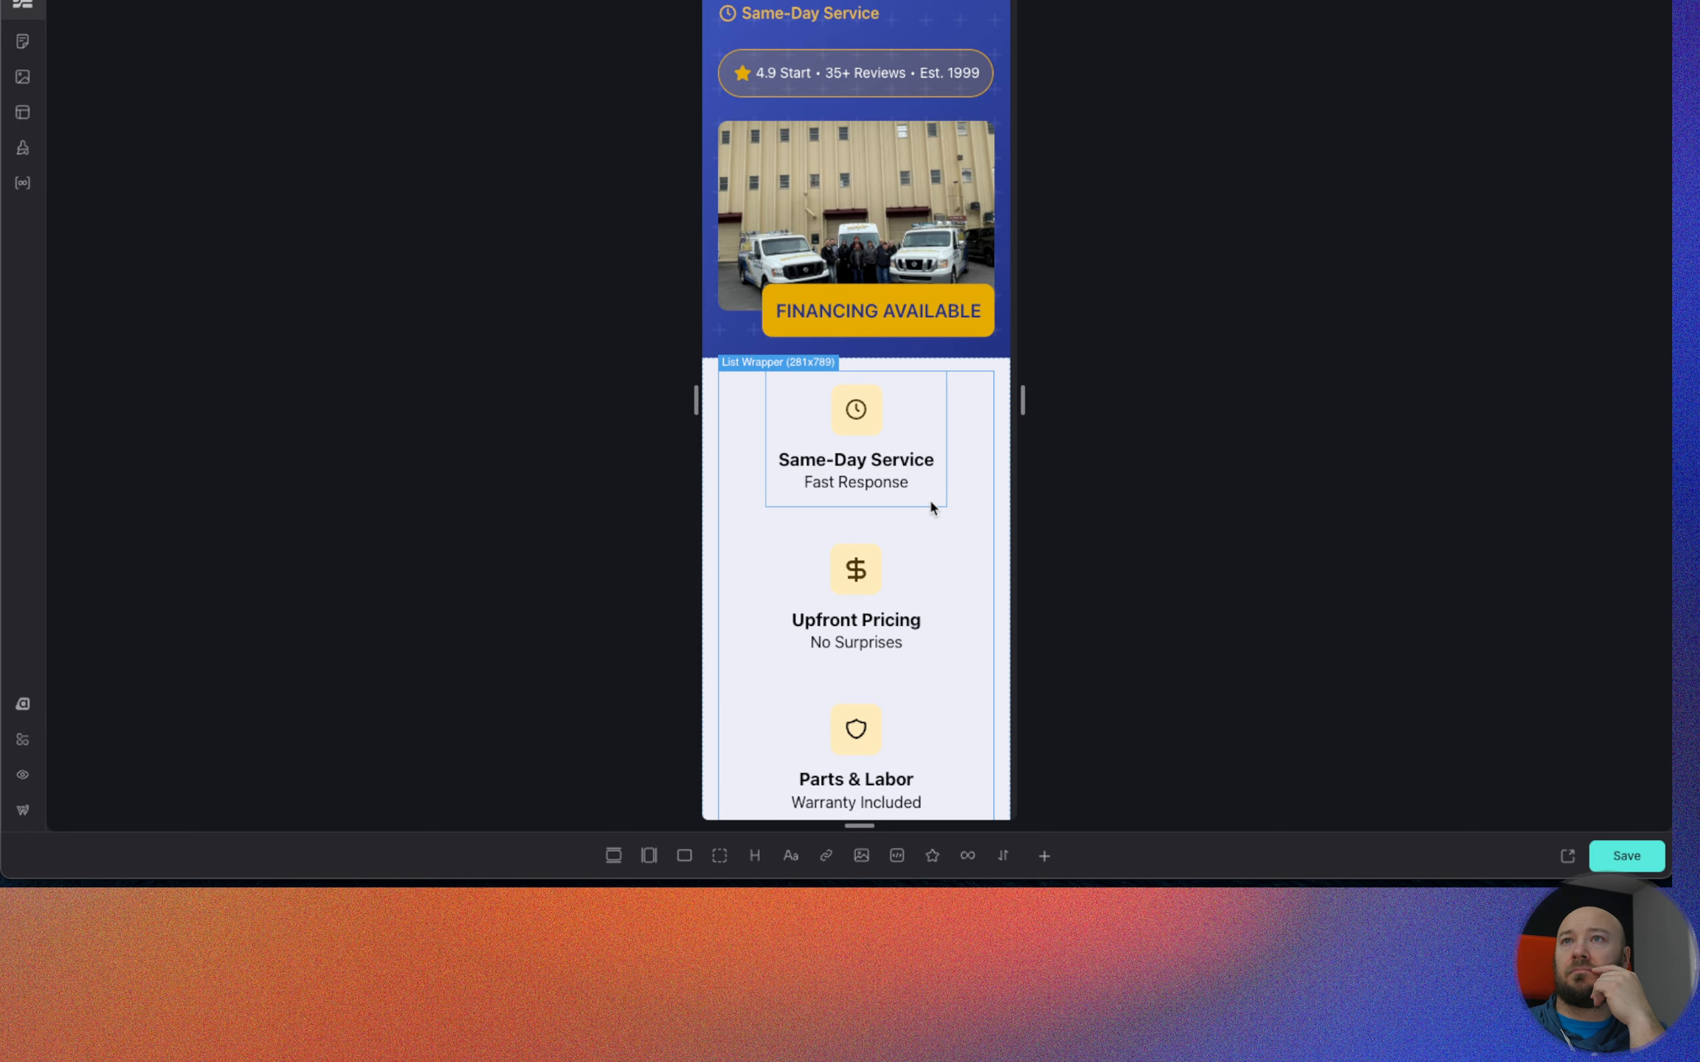
scroll(930, 508, up, 2)
scroll(930, 508, down, 1)
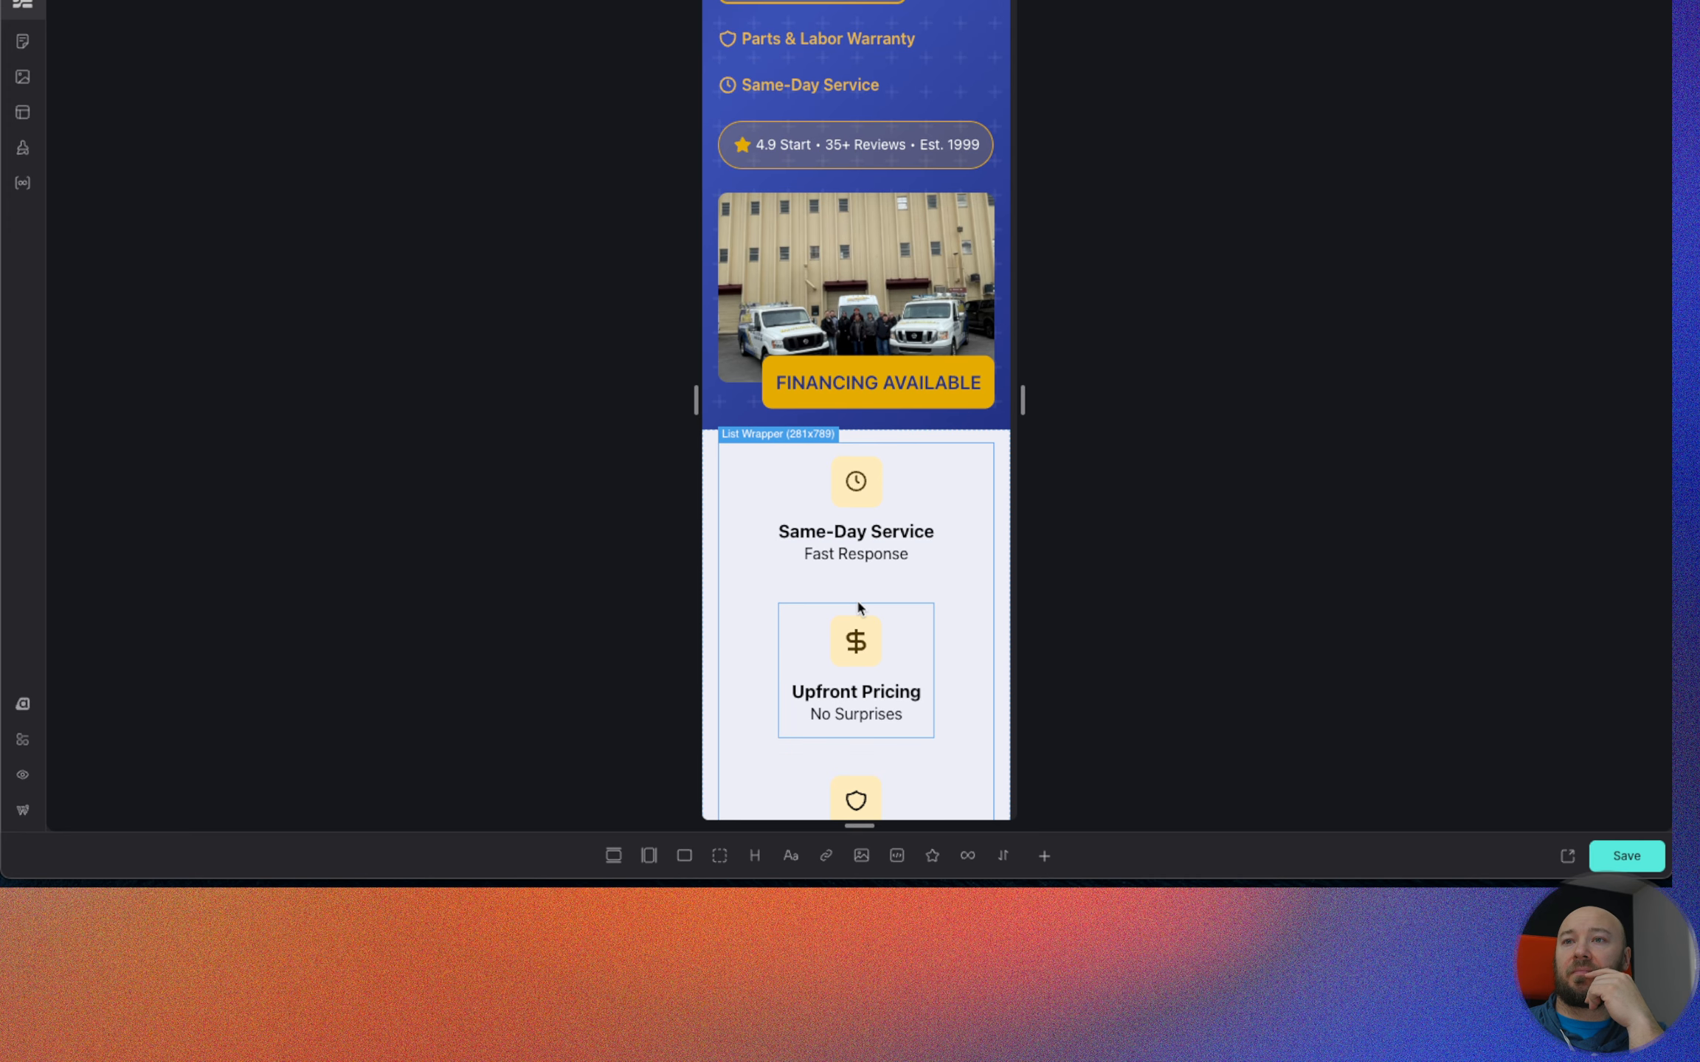
scroll(858, 604, down, 6)
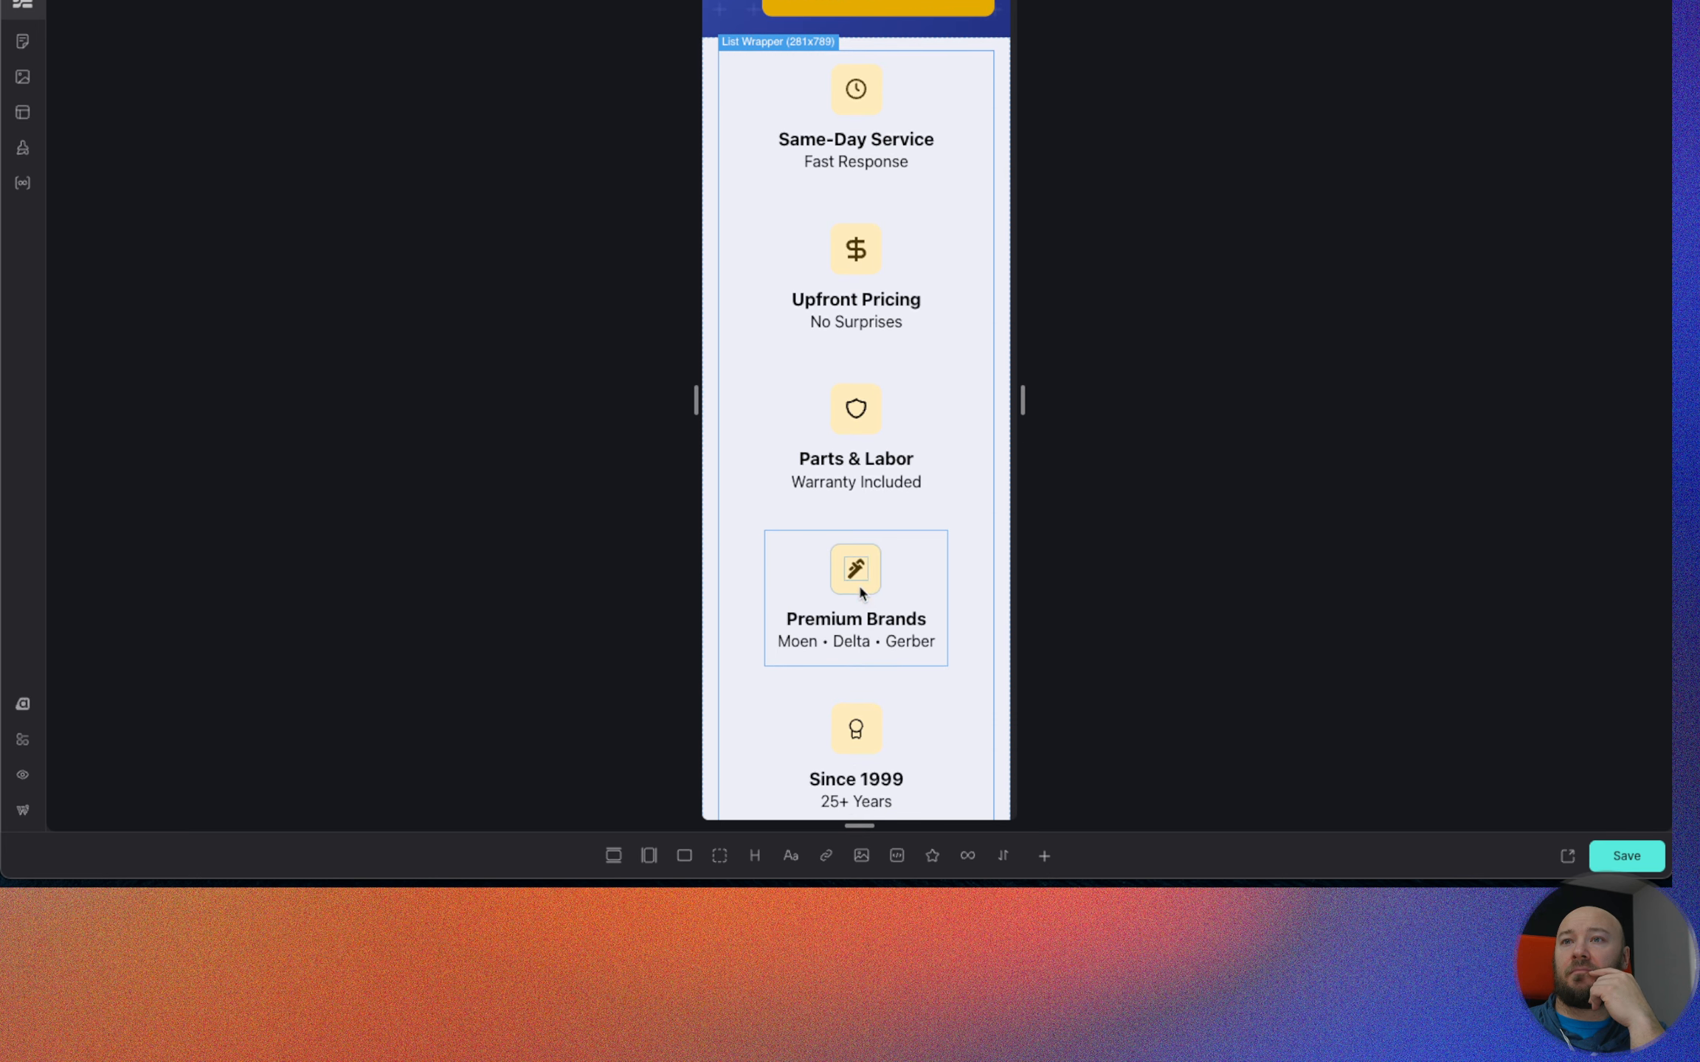
scroll(860, 590, down, 1)
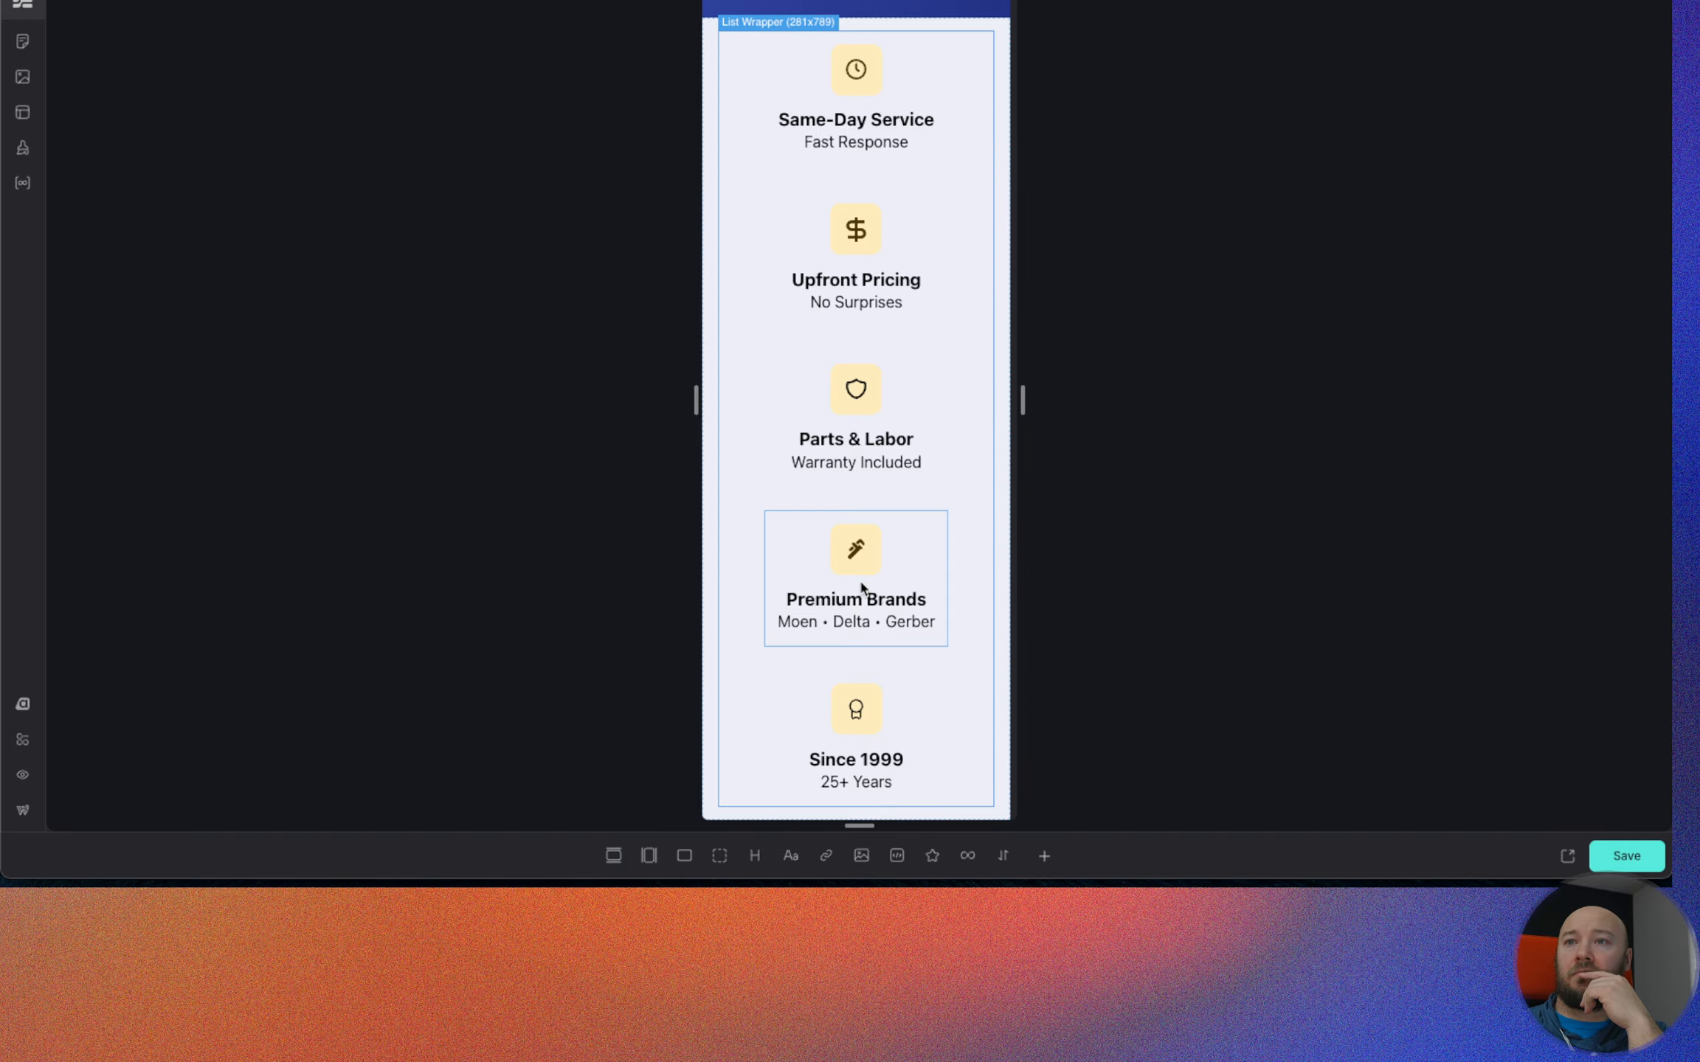
drag(1023, 401, 1666, 398)
scroll(1293, 421, down, 1)
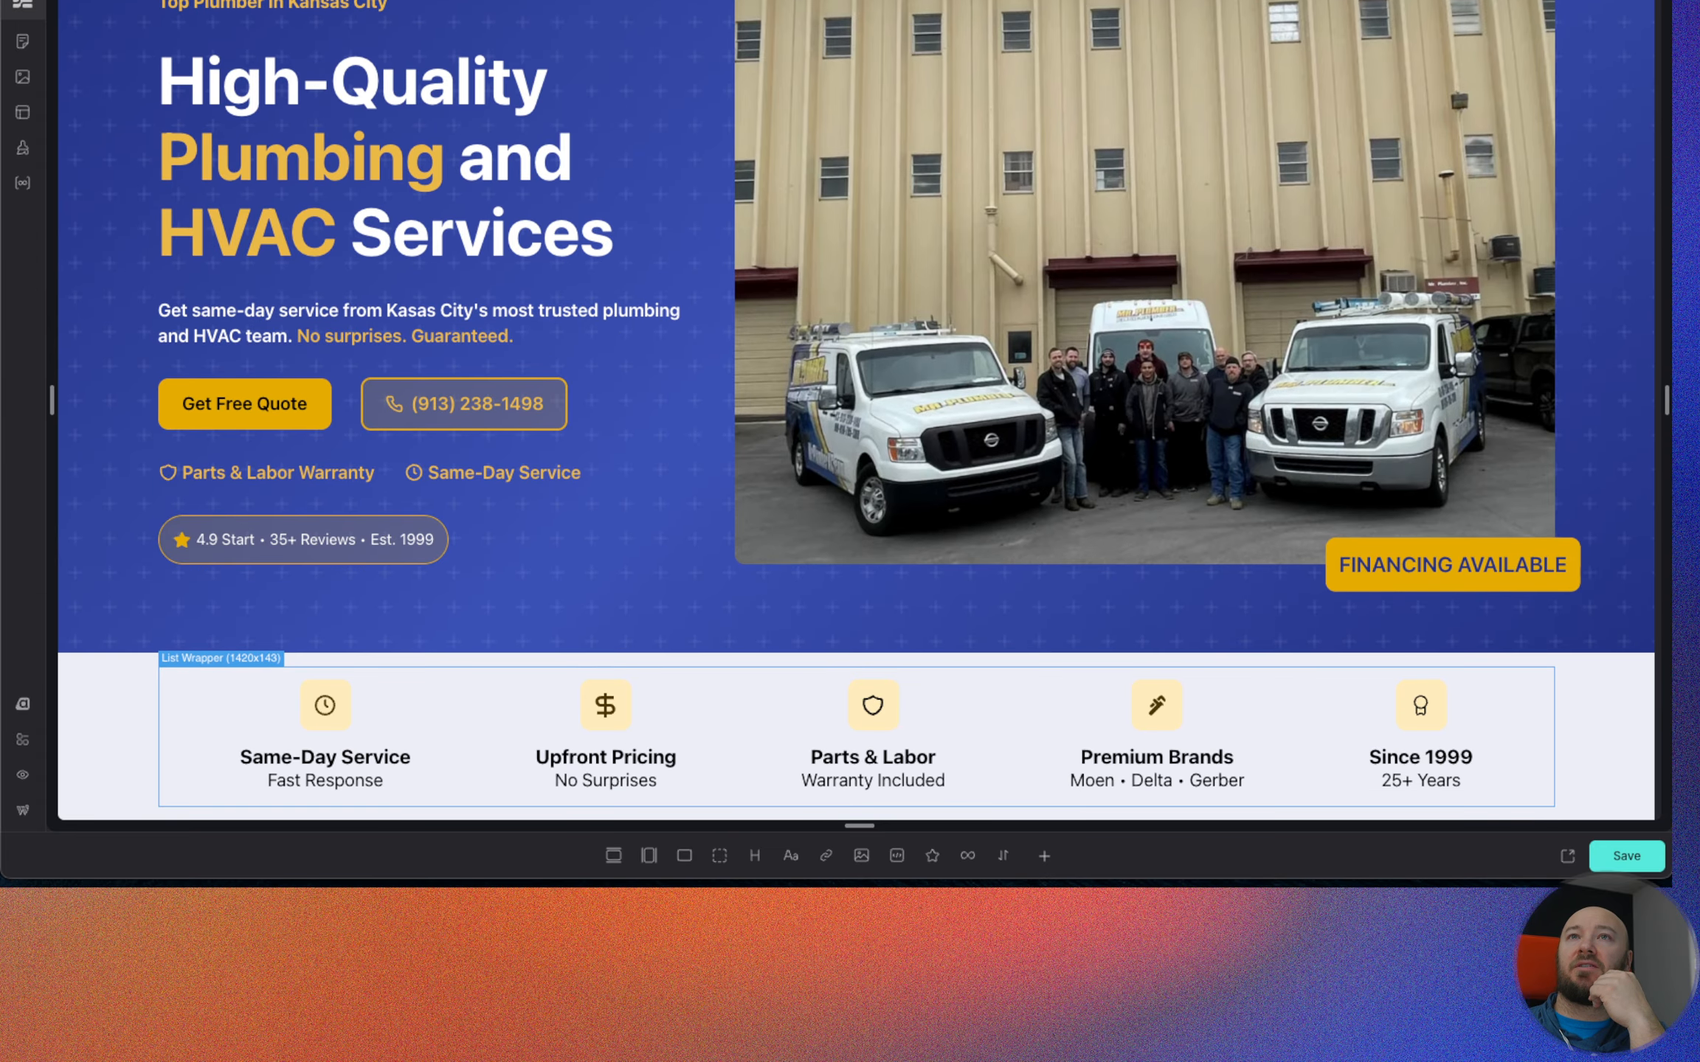
click(23, 774)
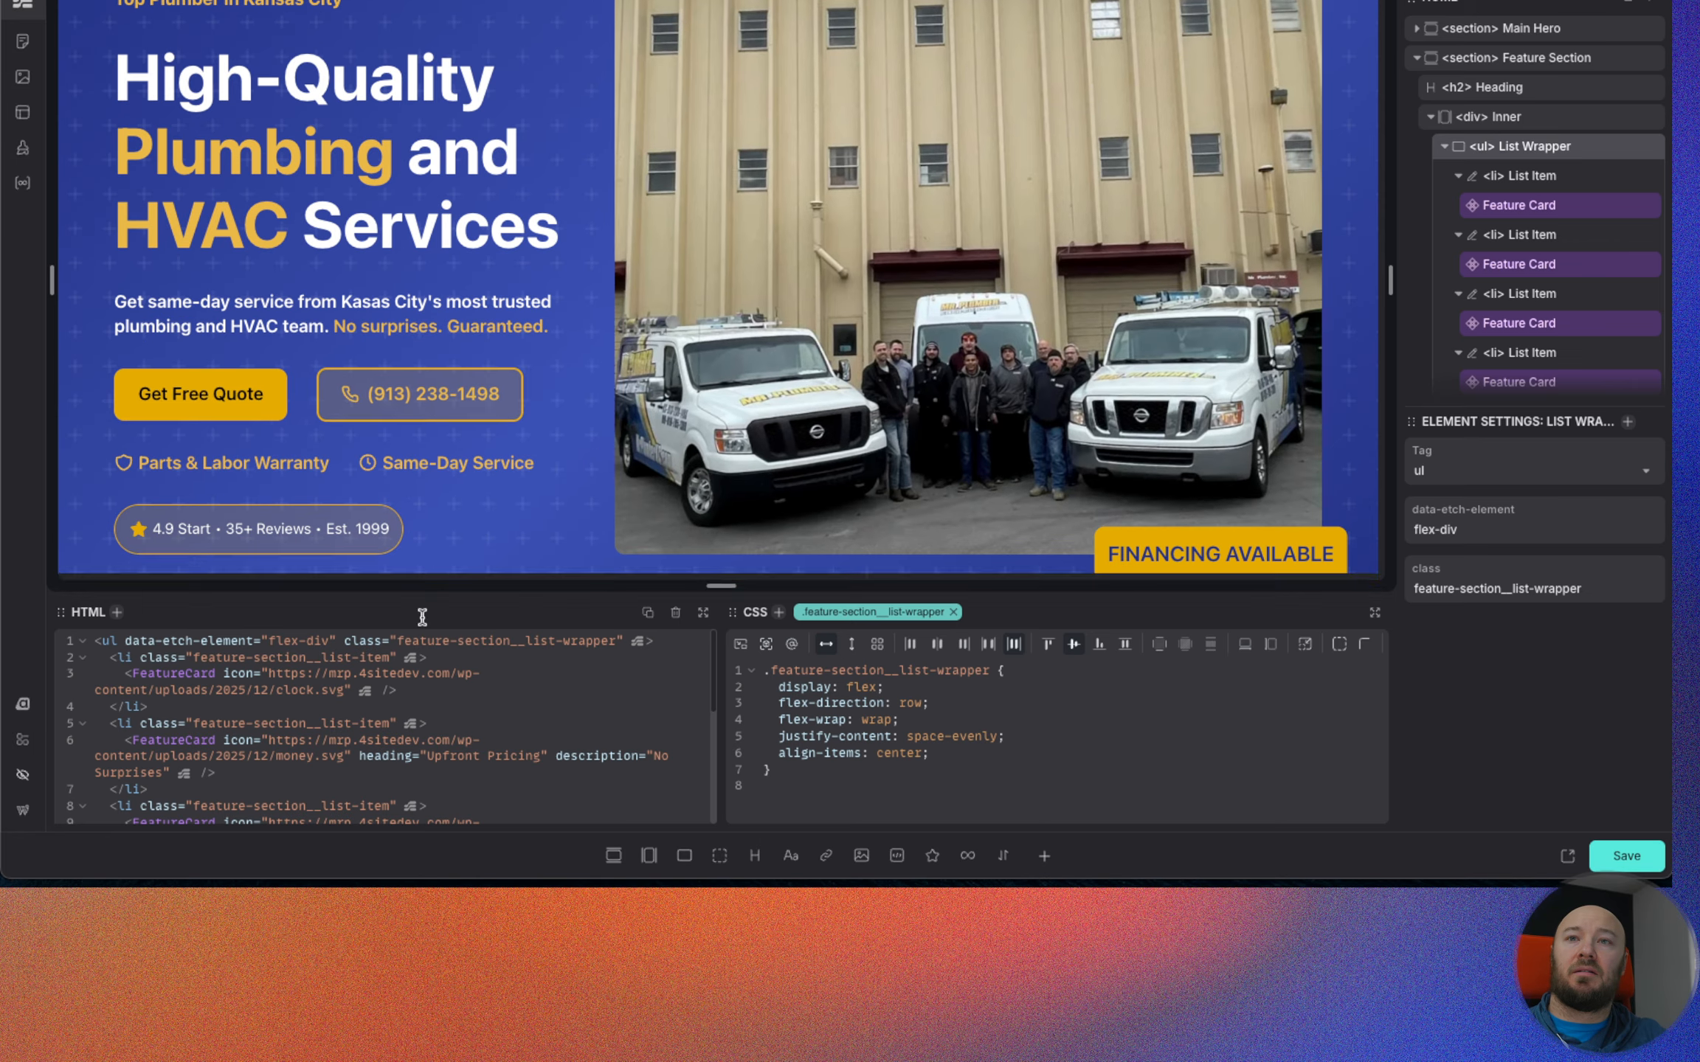
Open the Feature Card component for editing from the first list item.
scroll(1155, 215, down, 1)
scroll(1155, 216, down, 6)
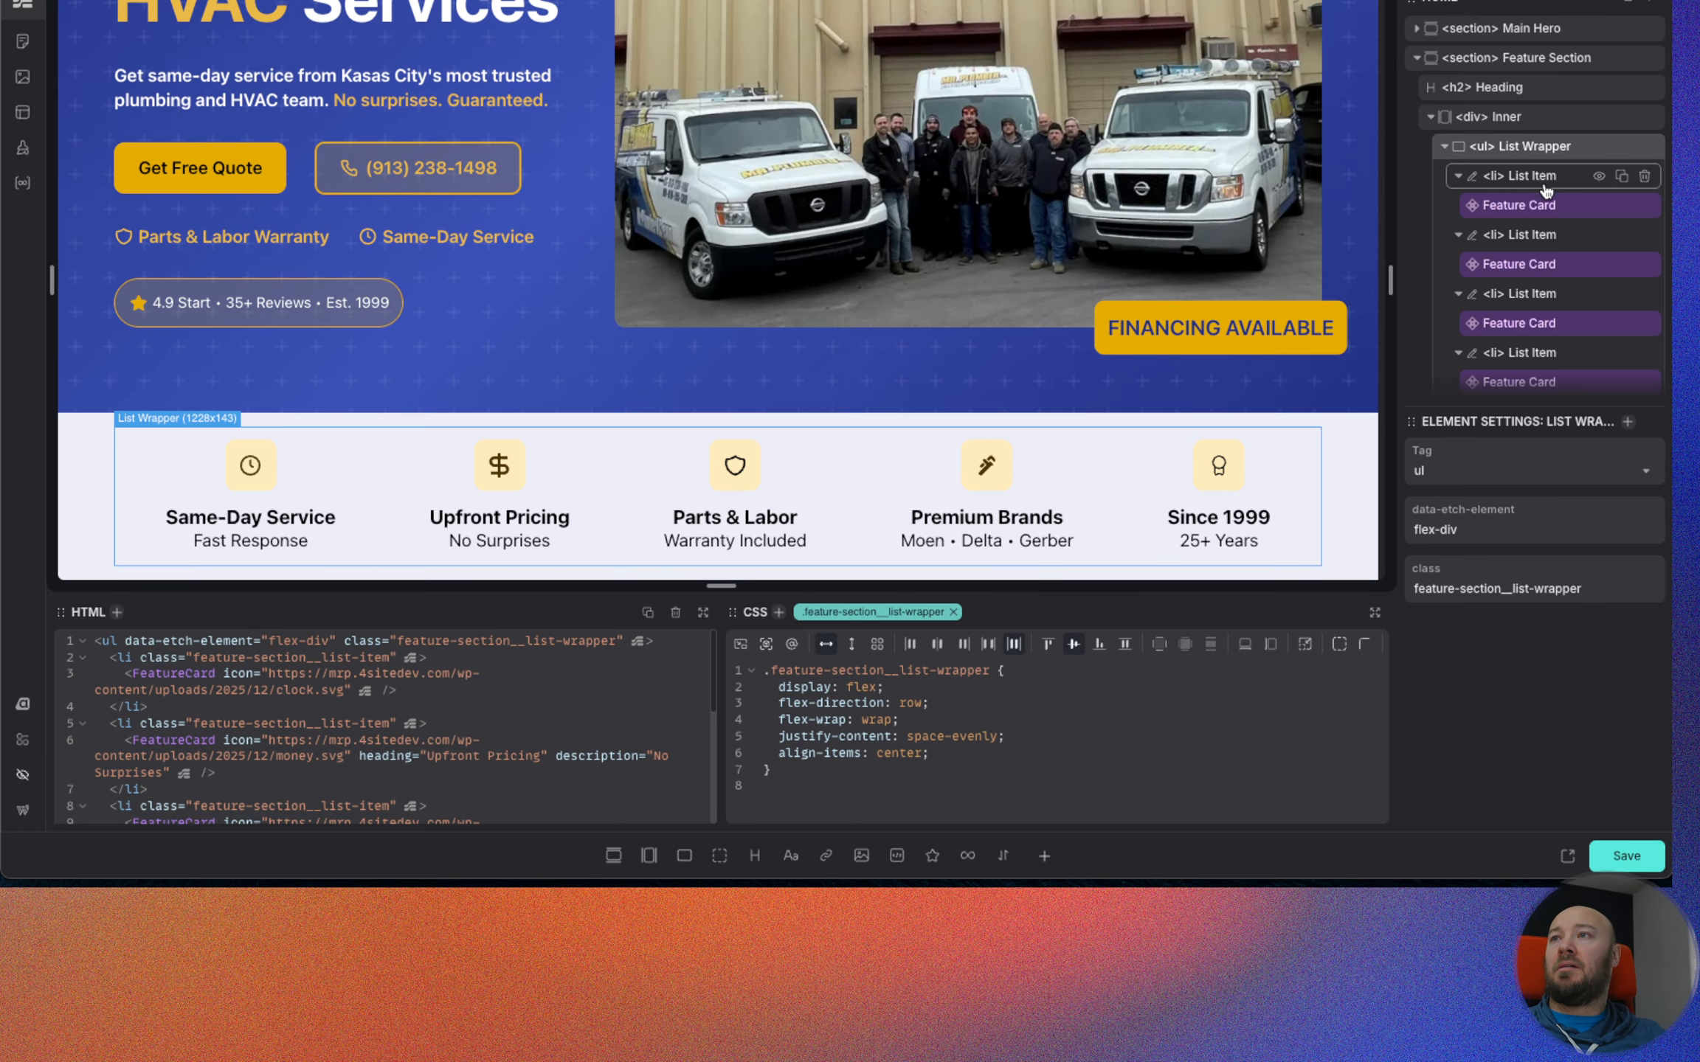
click(1555, 205)
right_click(1551, 211)
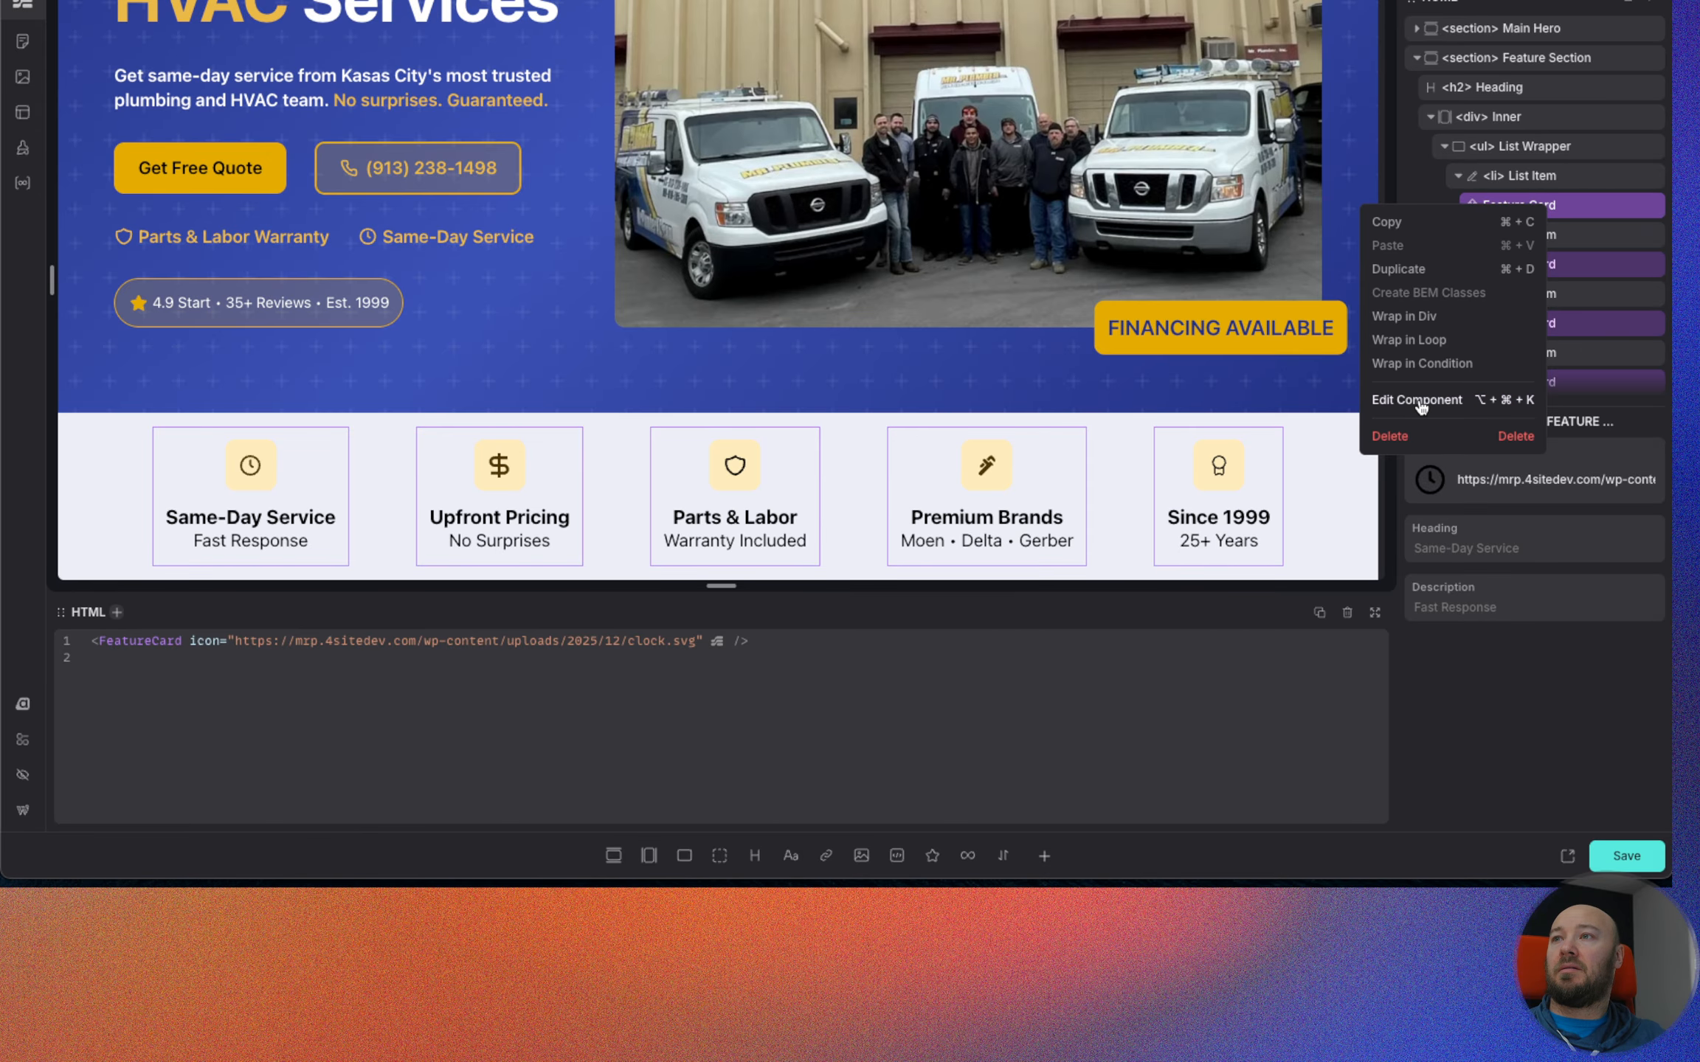
click(1422, 397)
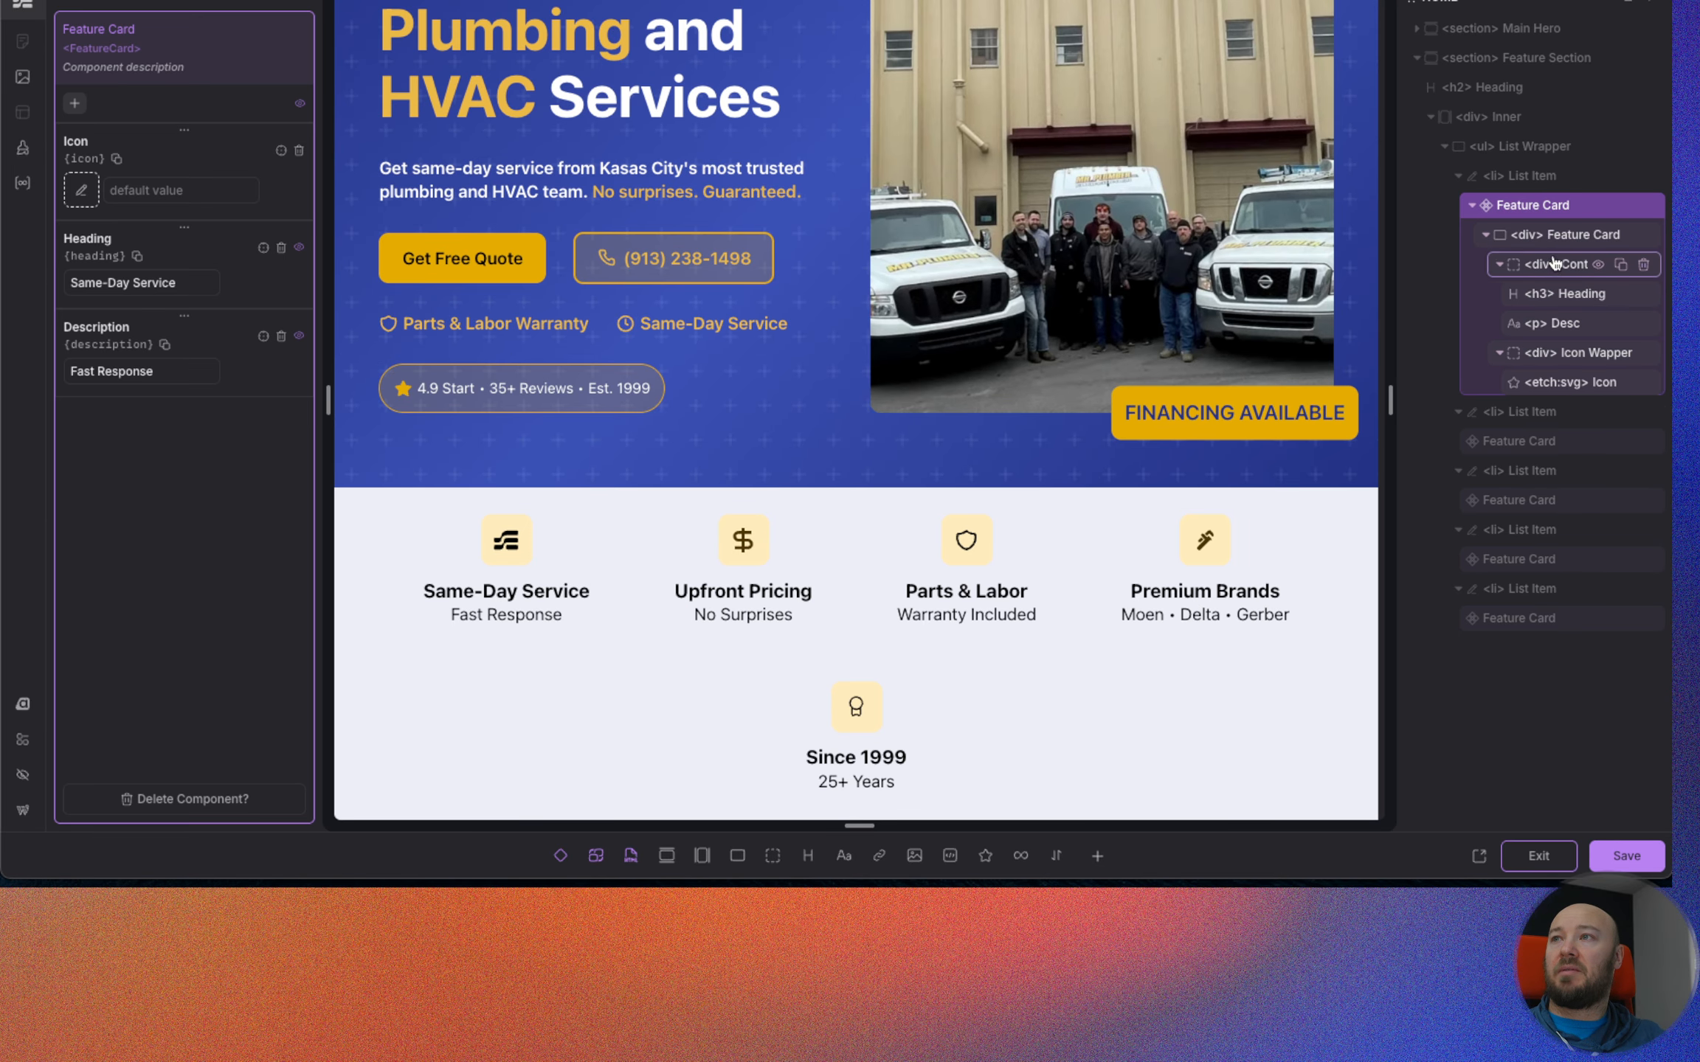
Remove the padding declaration from the component's root .feature-card class, then save the component and exit its editing mode.
click(1564, 235)
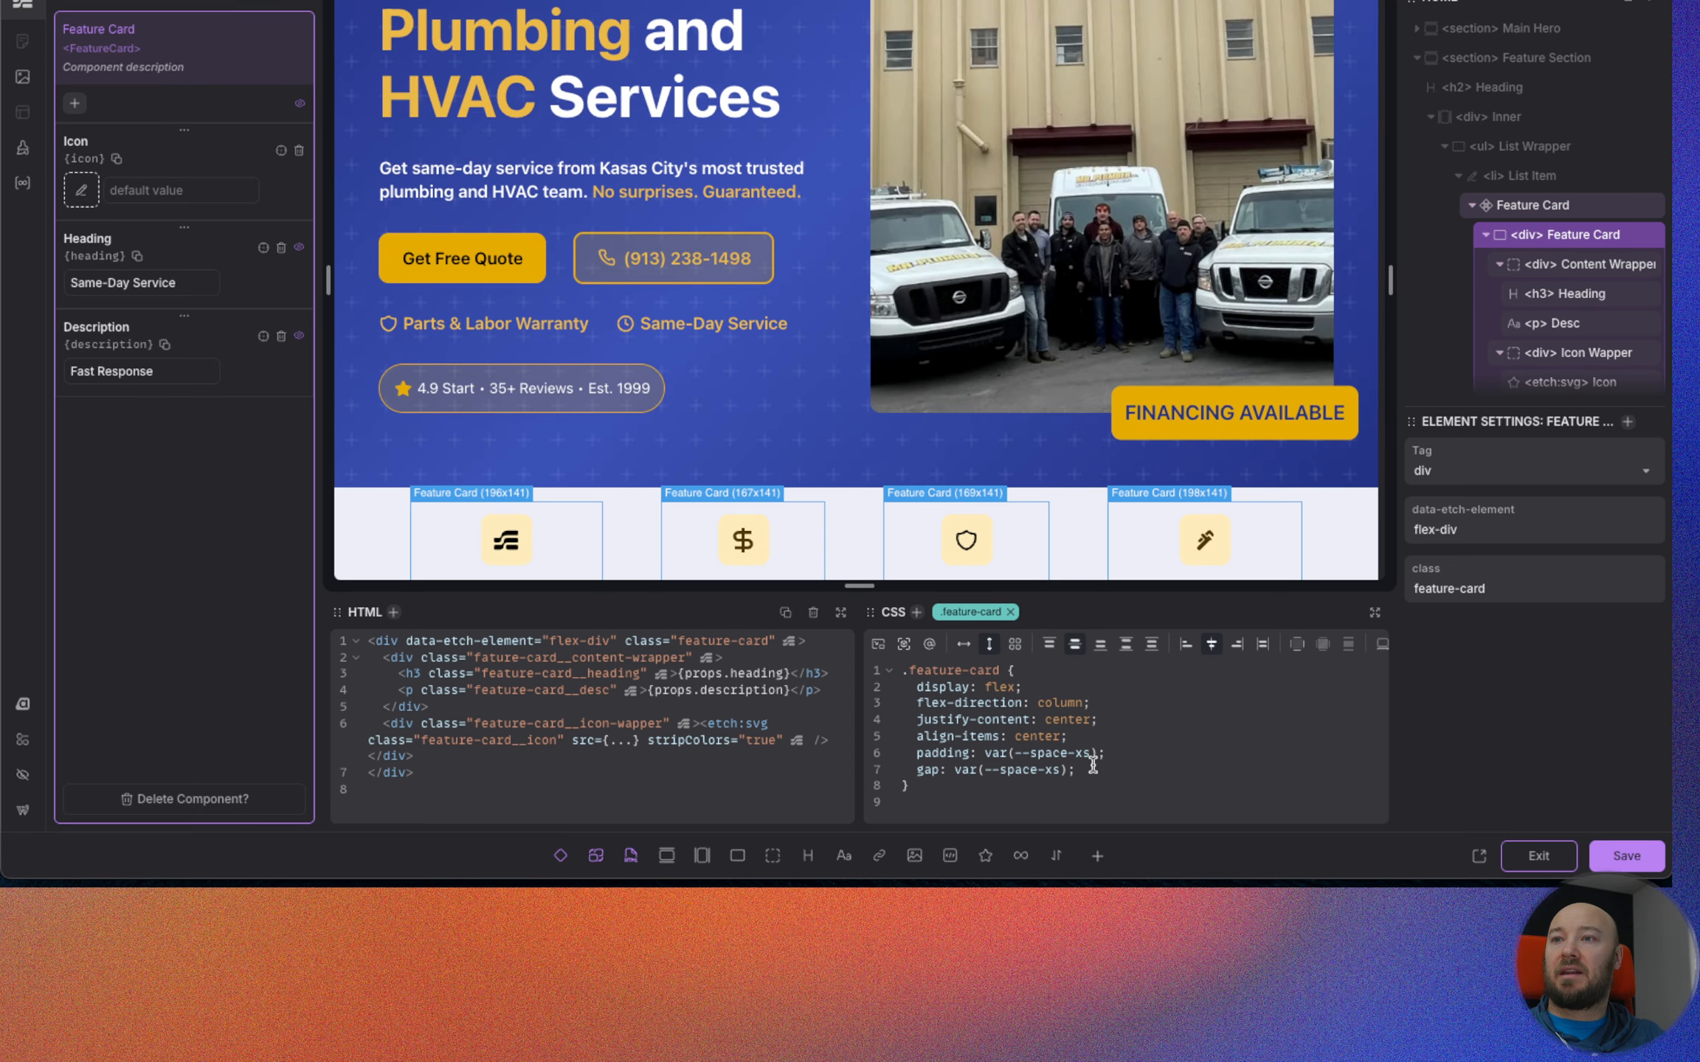
drag(1110, 752, 915, 753)
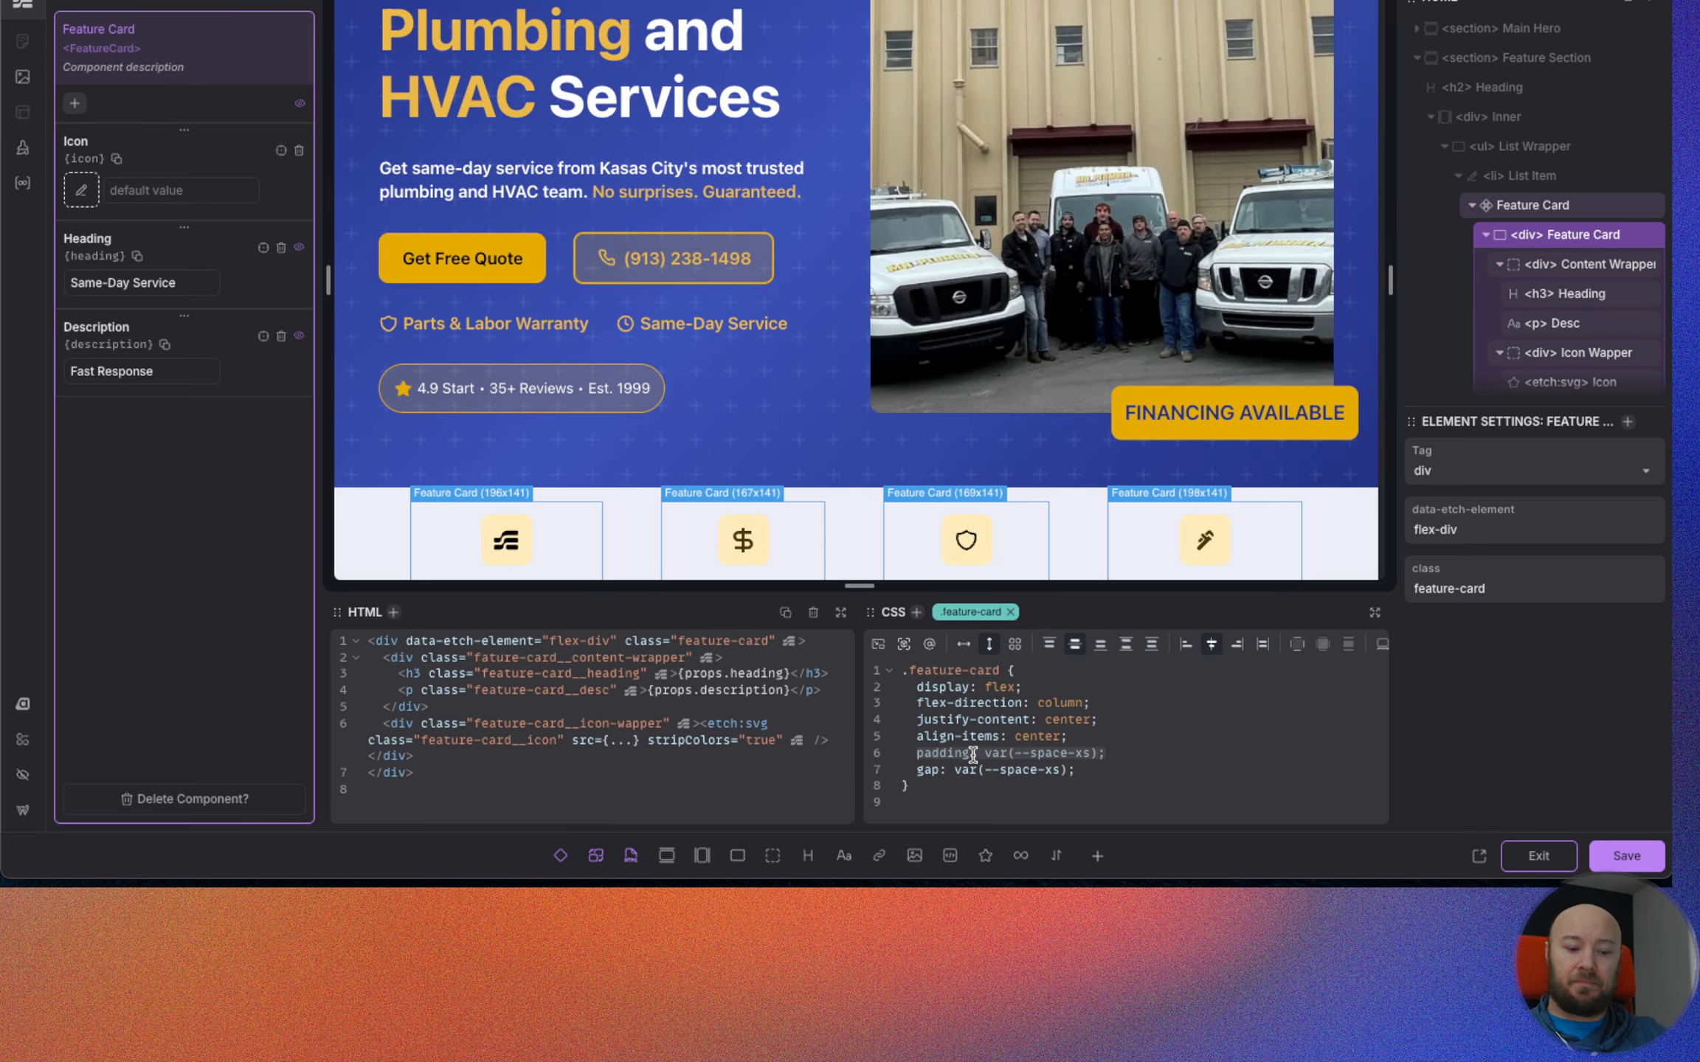
key(BackSpace)
scroll(767, 516, down, 1)
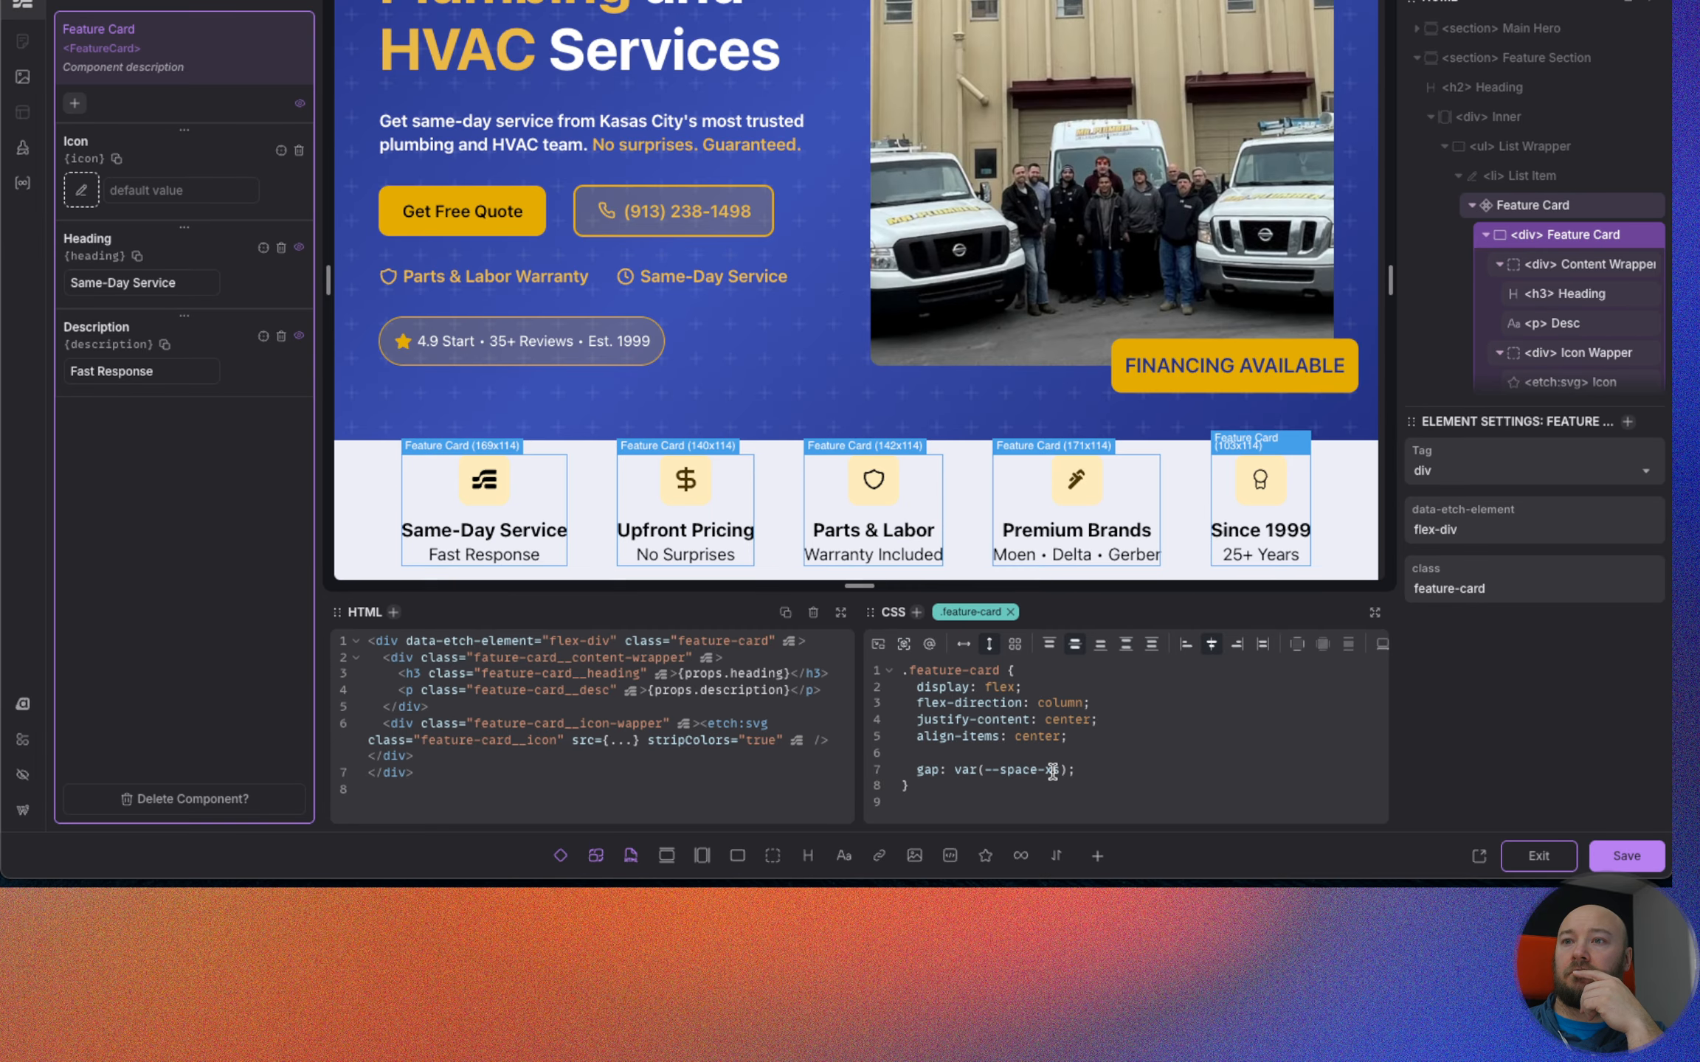
key(BackSpace)
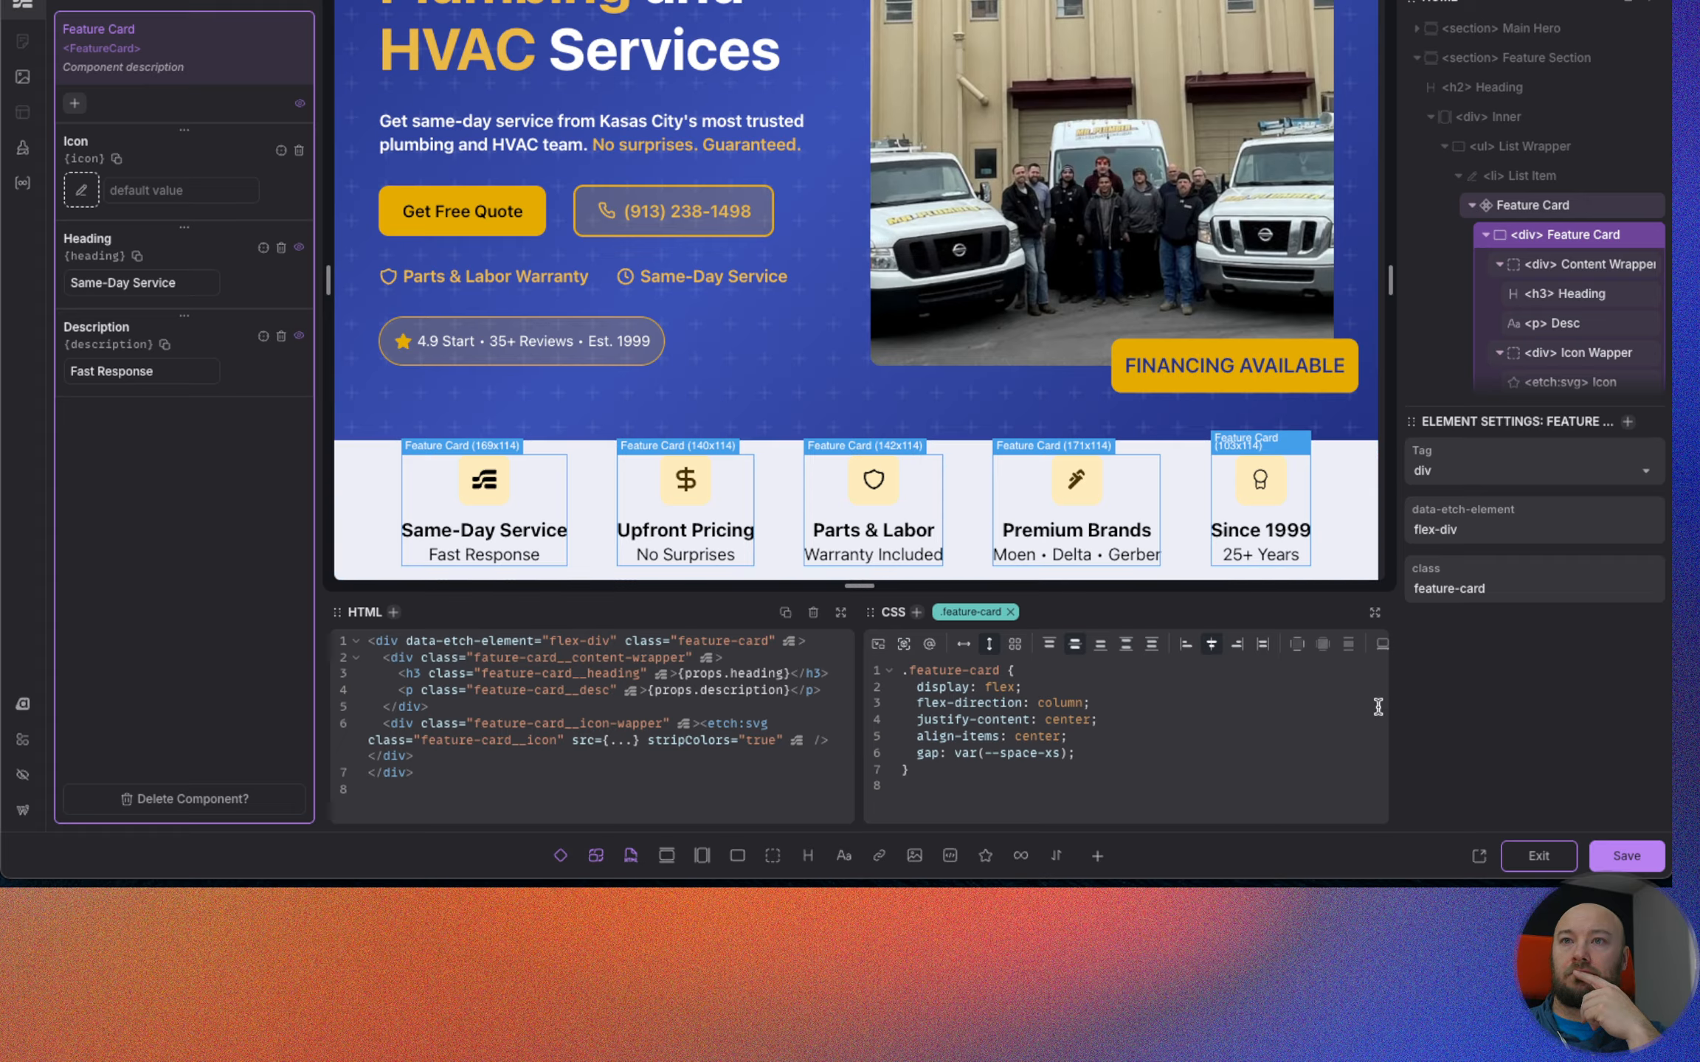
click(1609, 865)
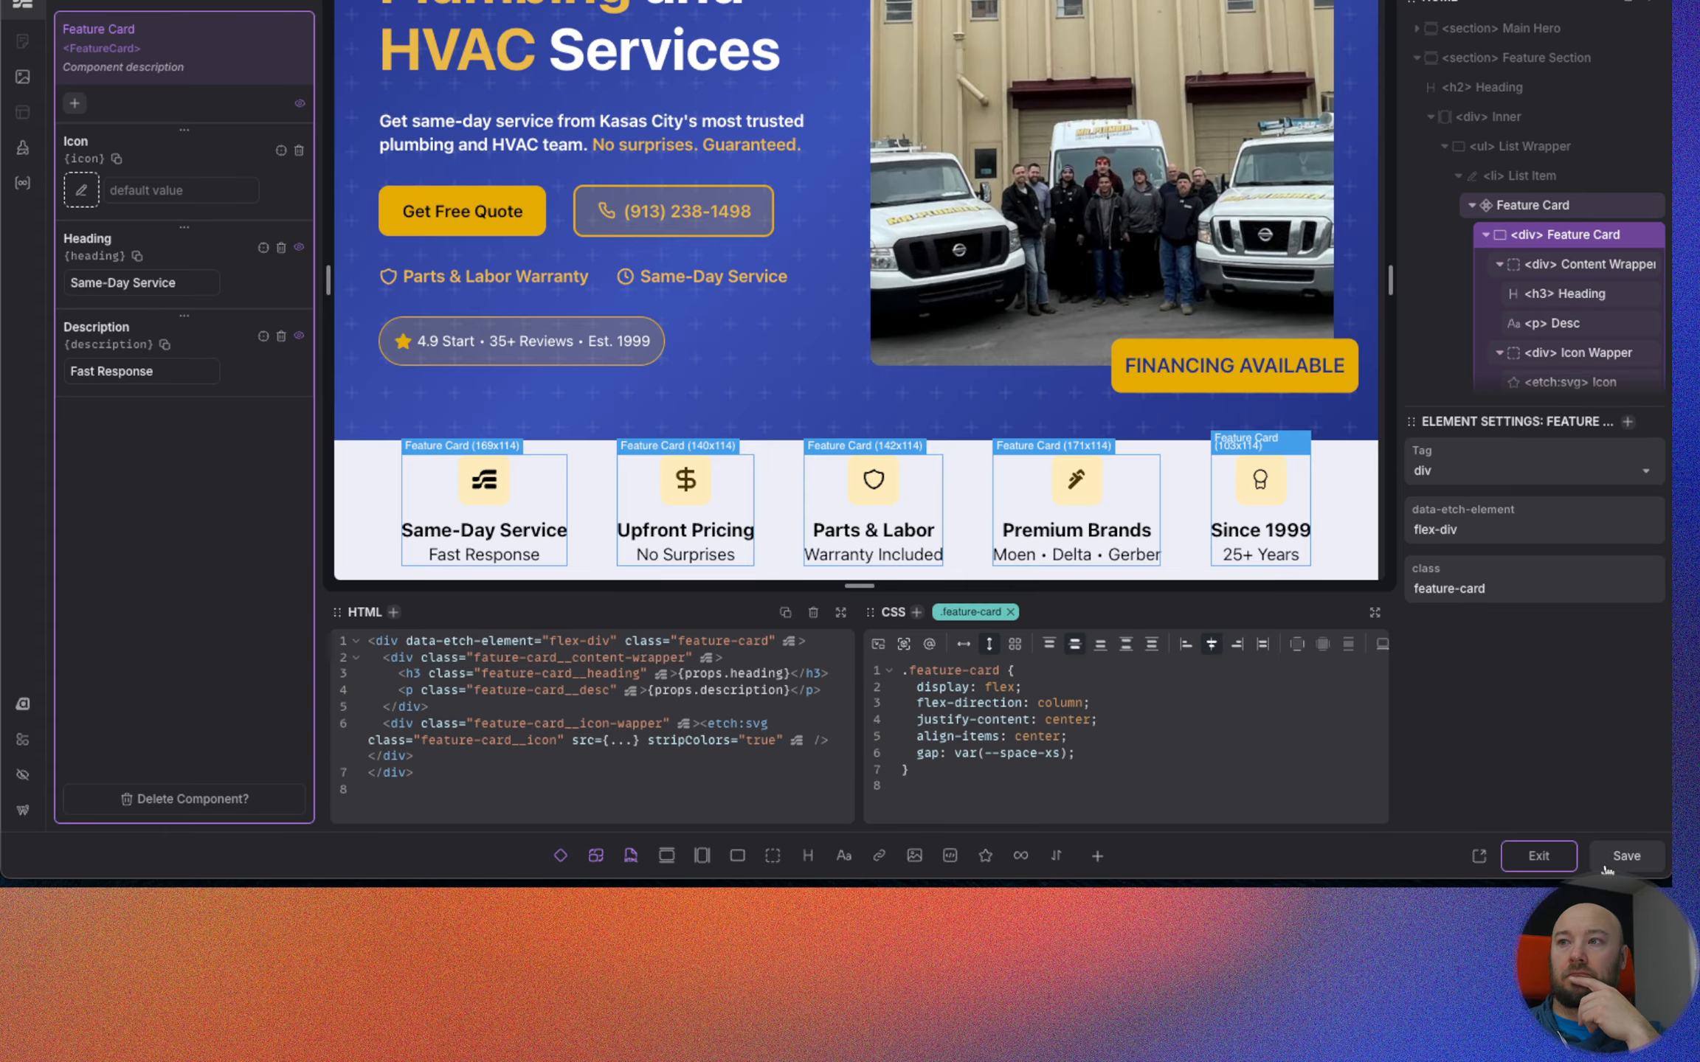
click(1539, 858)
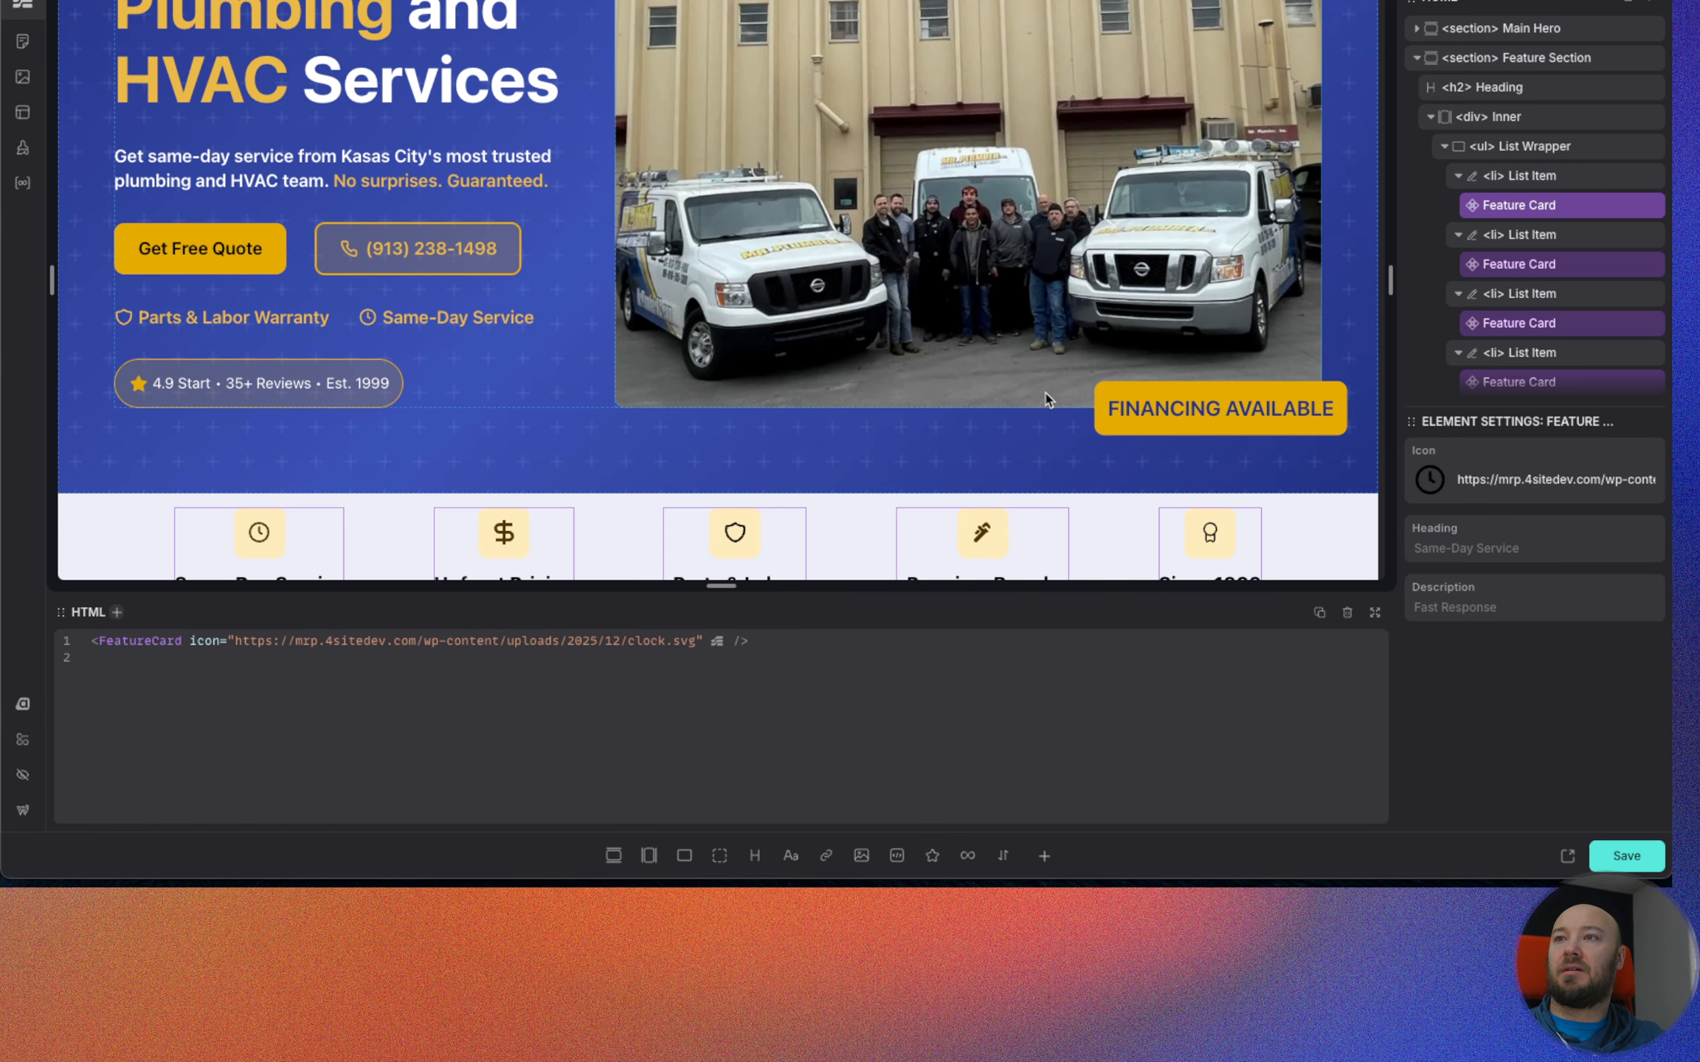
Narrow the page preview to 320px and examine how the unpadded feature cards wrap.
scroll(1048, 399, down, 2)
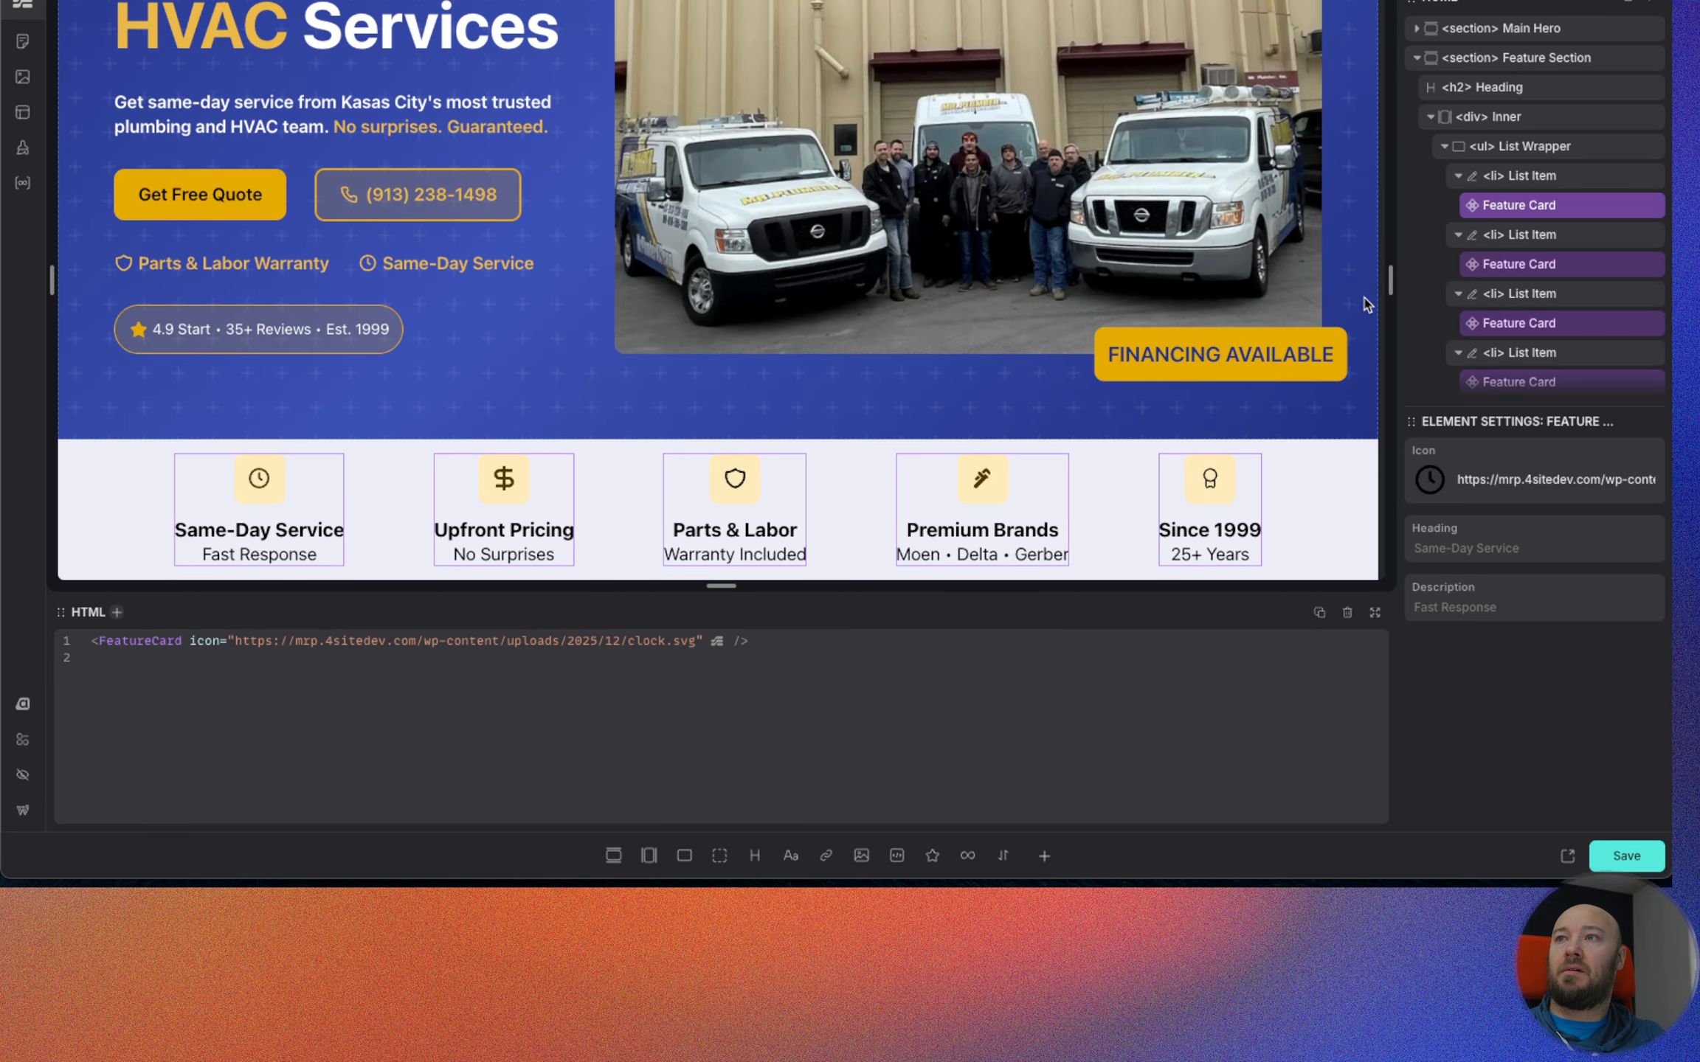
drag(1387, 279, 819, 317)
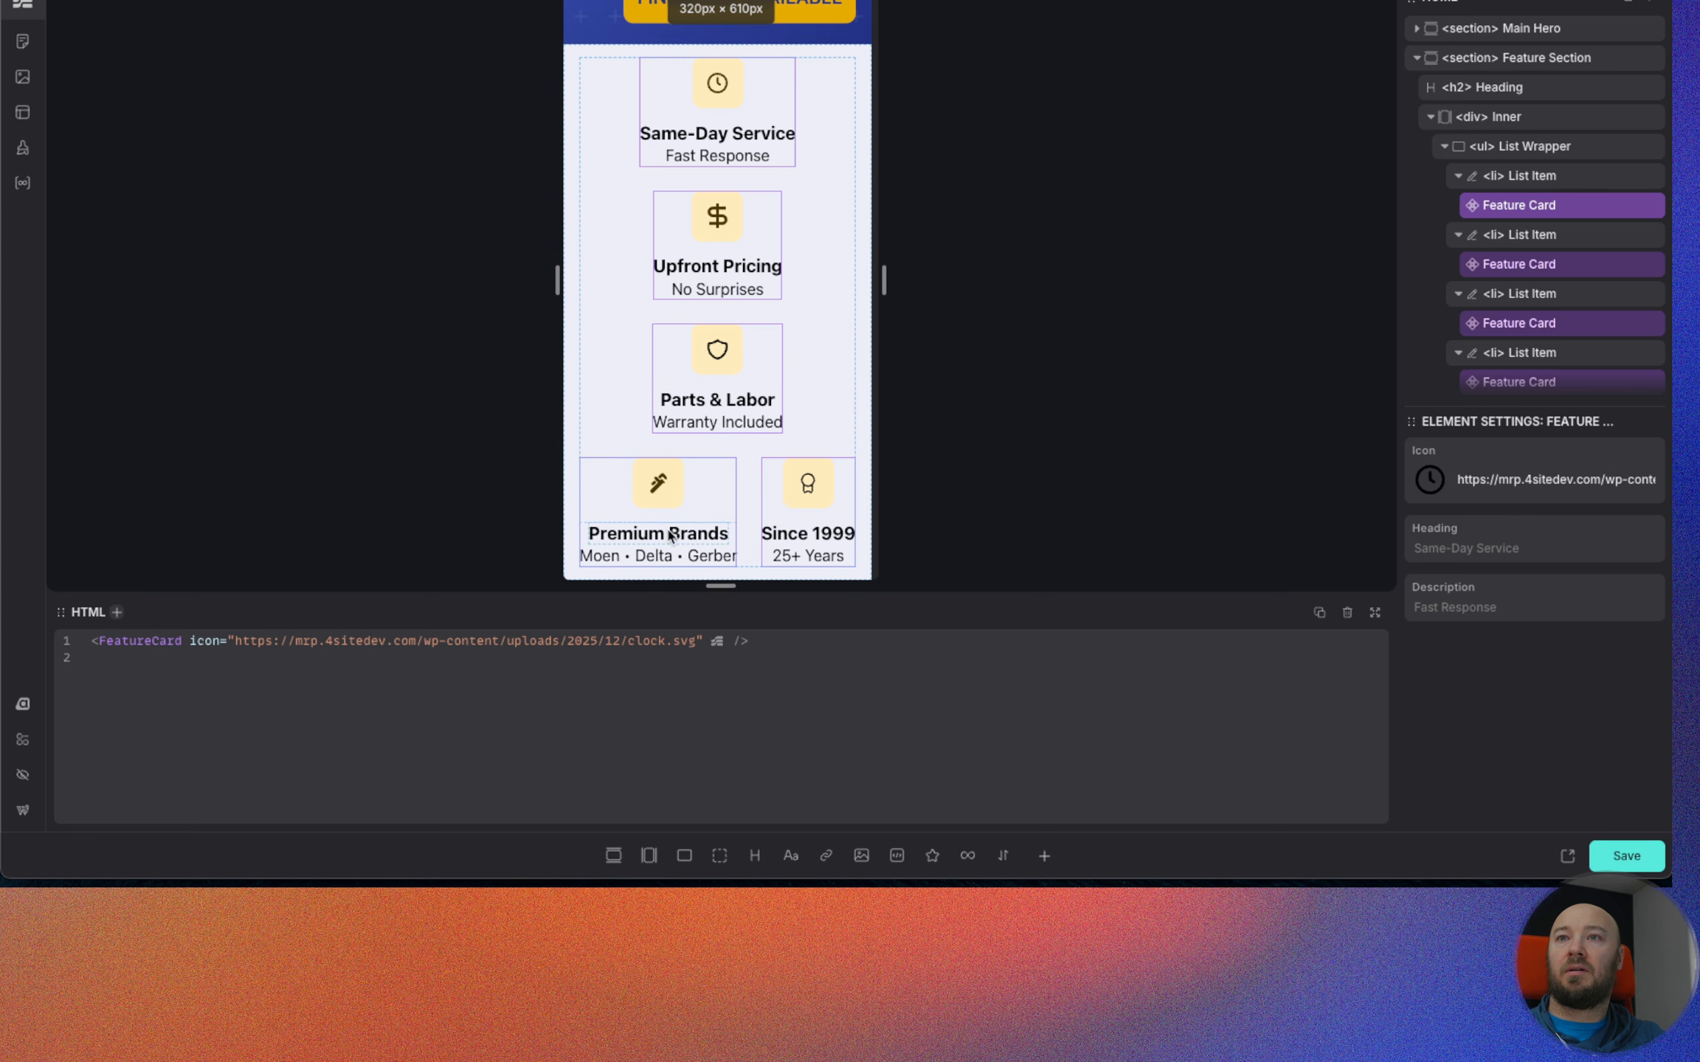
scroll(708, 482, up, 1)
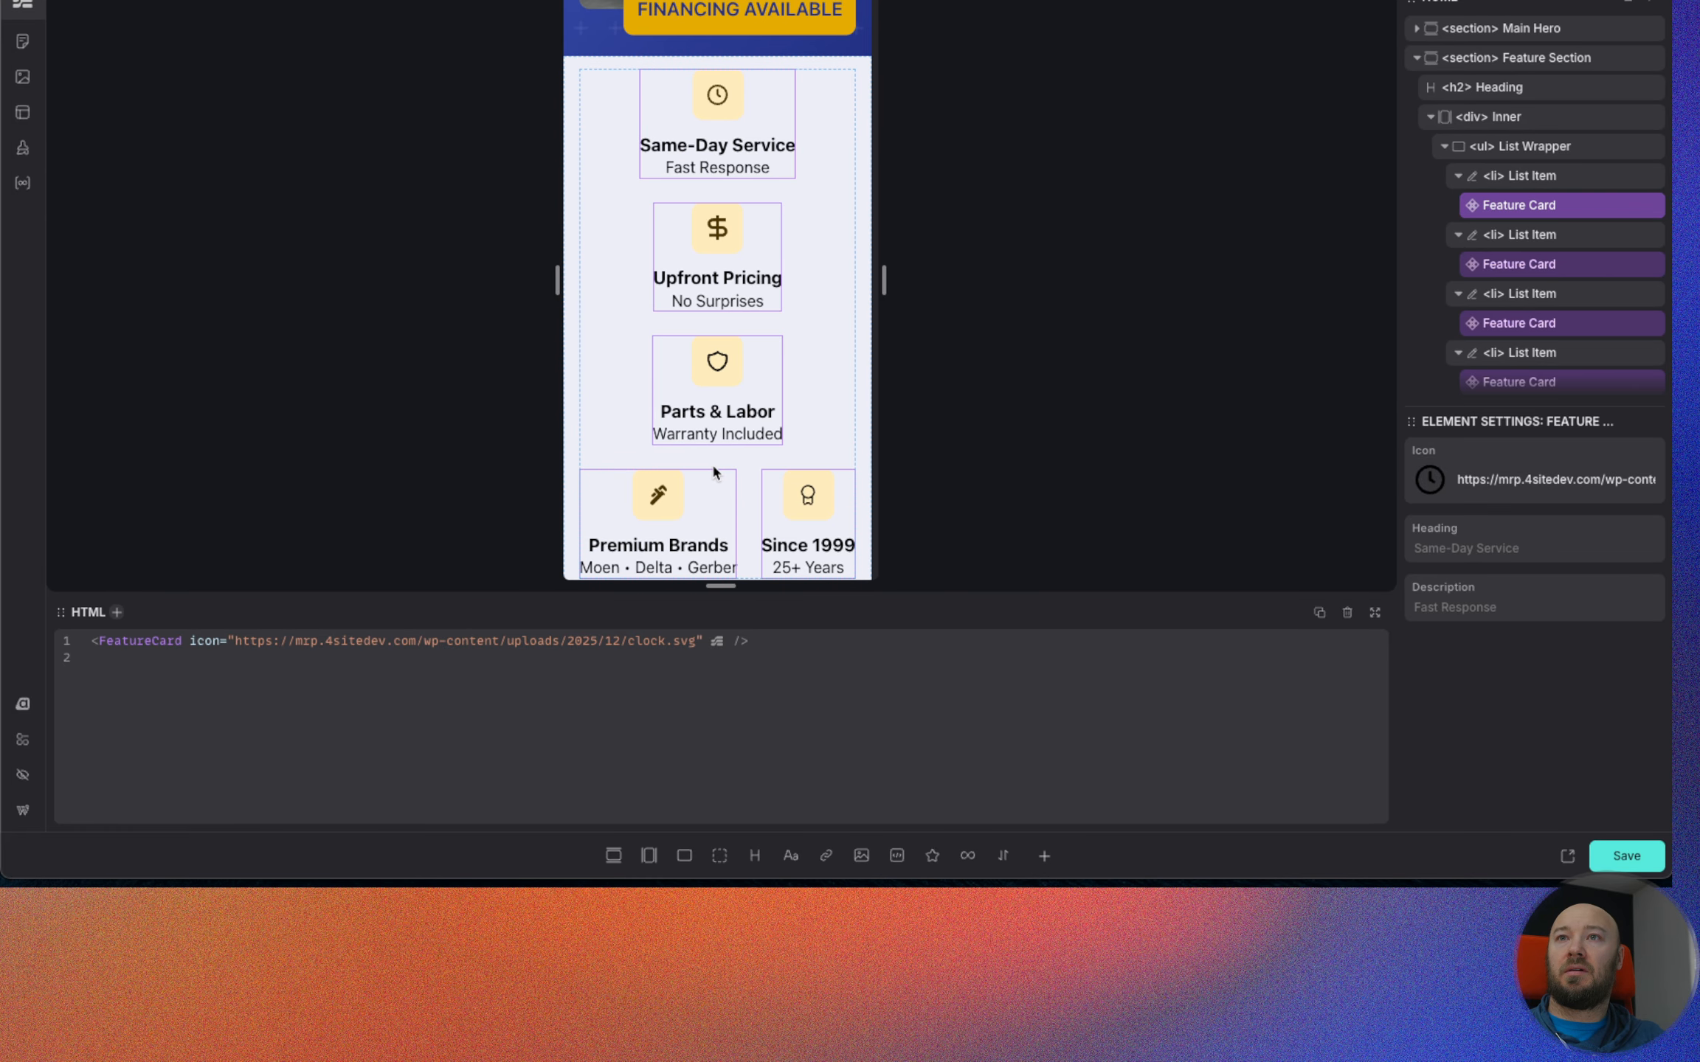
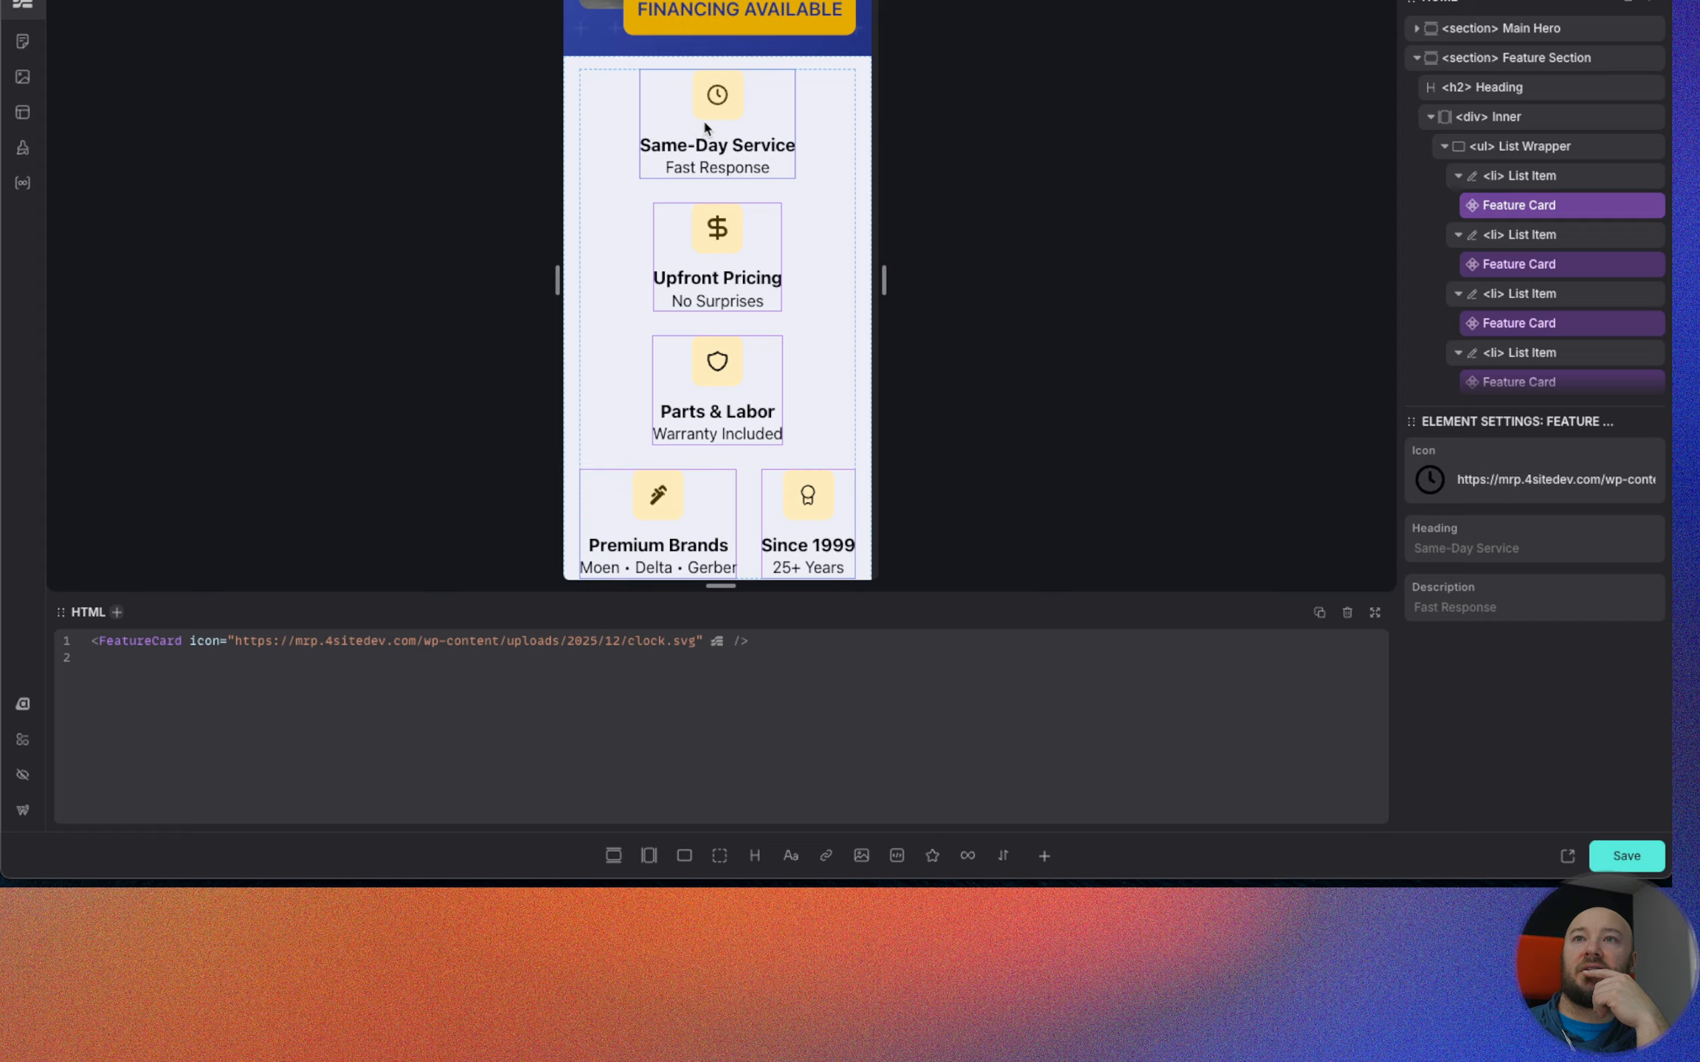
Widen the page preview to 350px to examine how the feature cards wrap, then restore full width and save the page.
drag(885, 287, 885, 287)
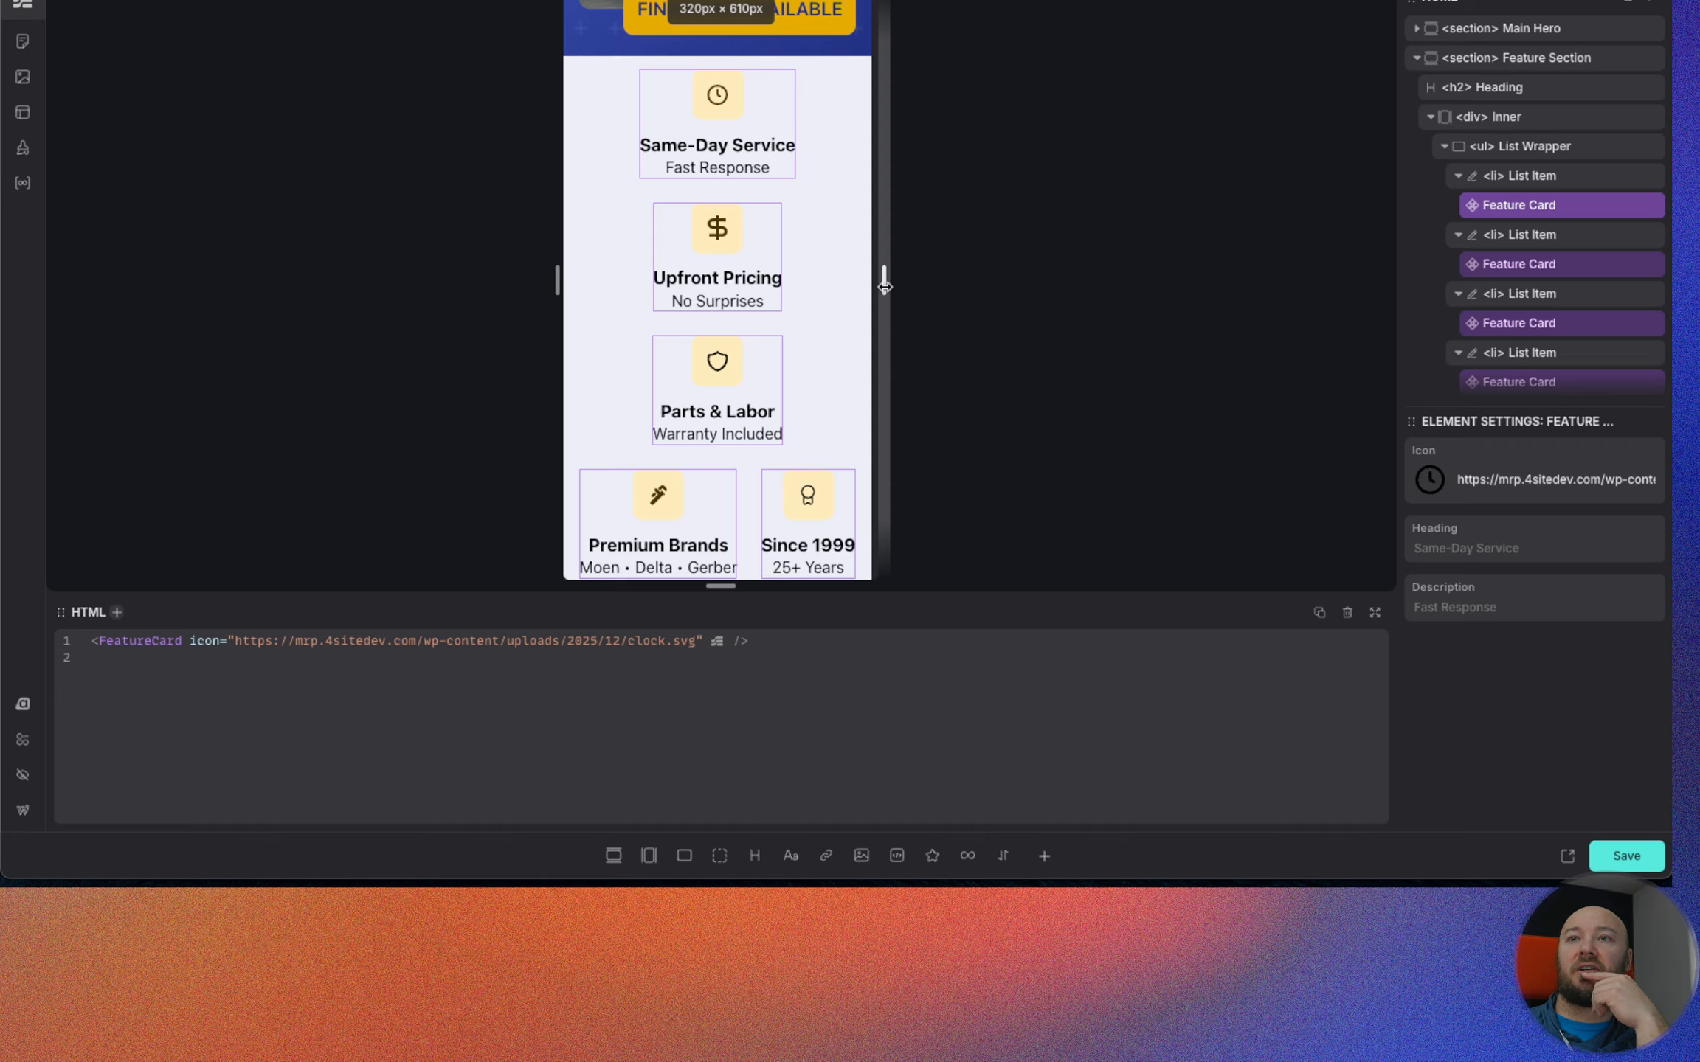
drag(885, 287, 900, 287)
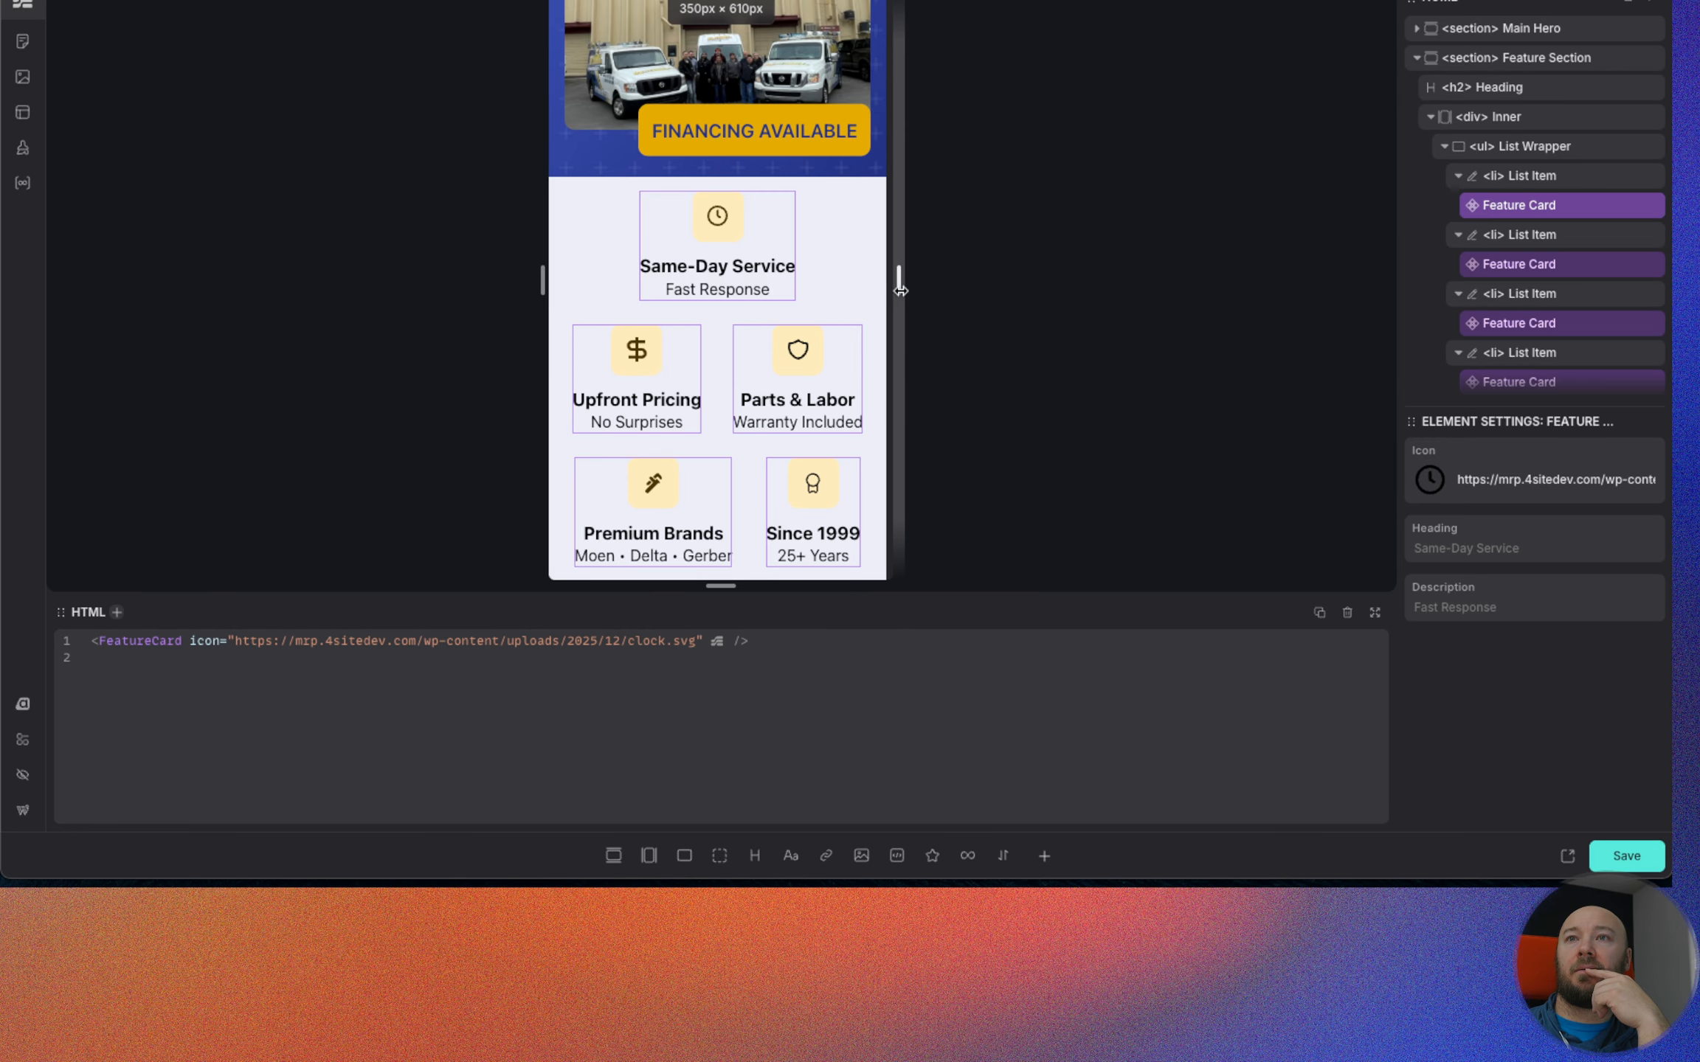
drag(899, 290, 1402, 286)
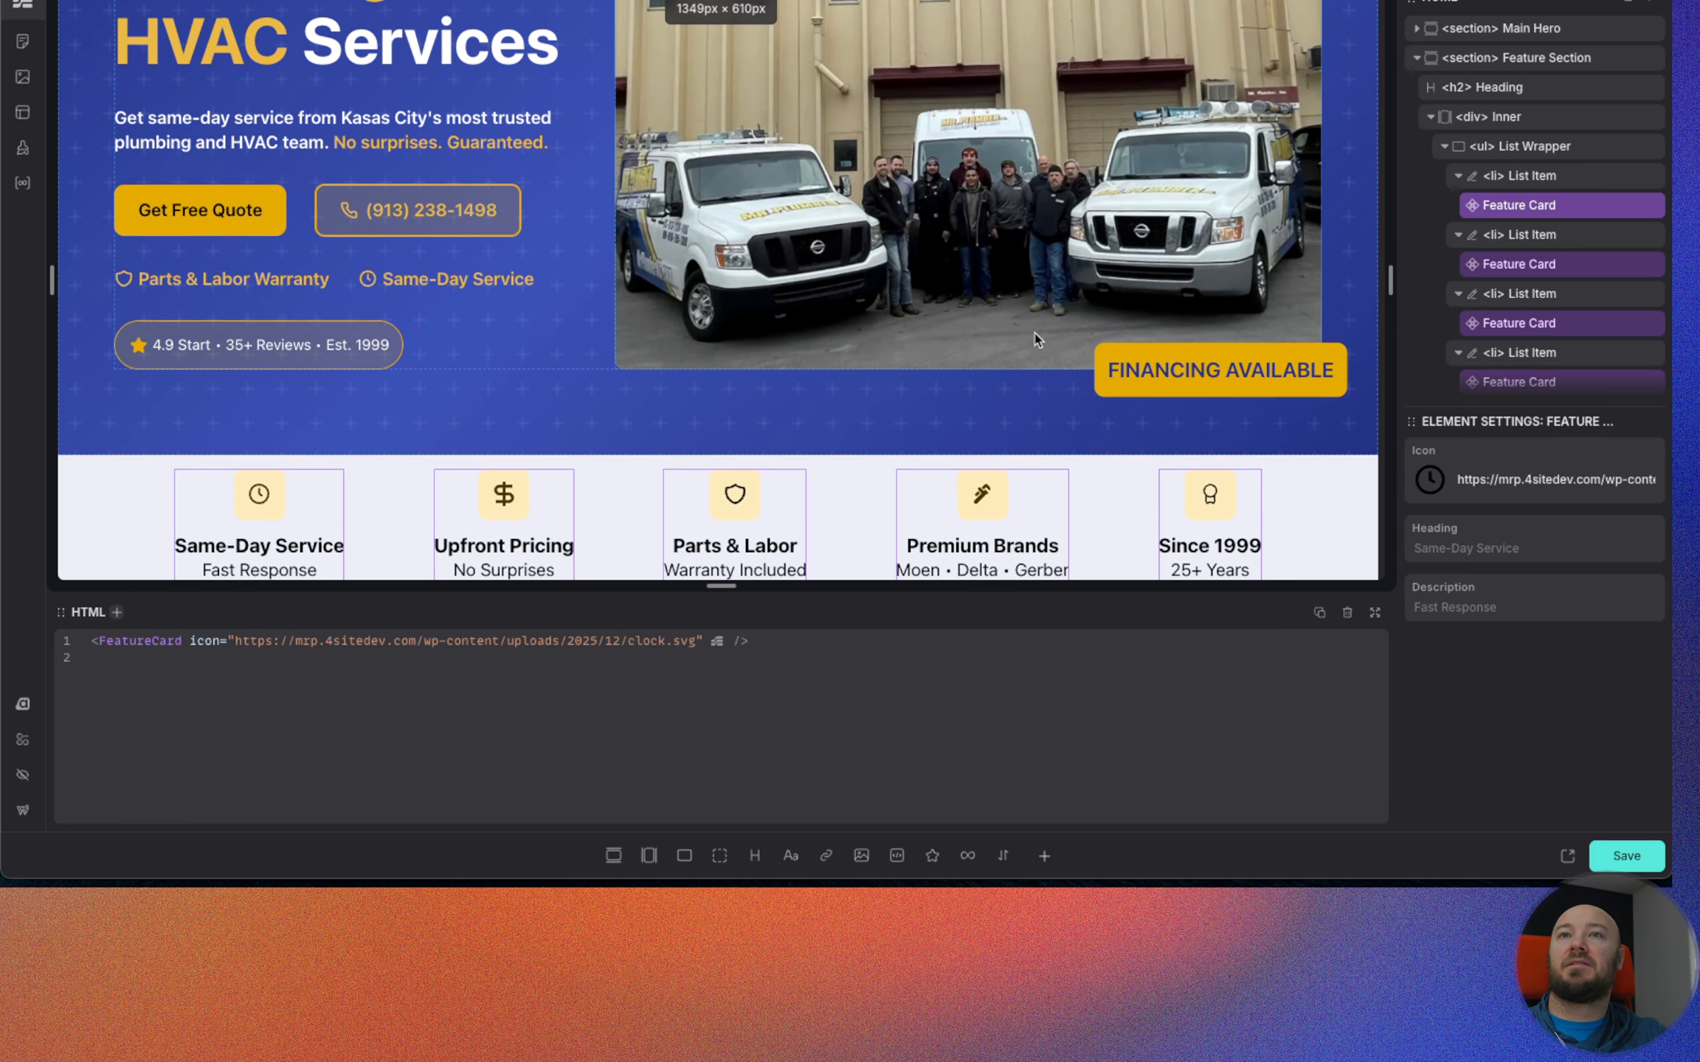
scroll(1034, 339, down, 1)
click(1625, 861)
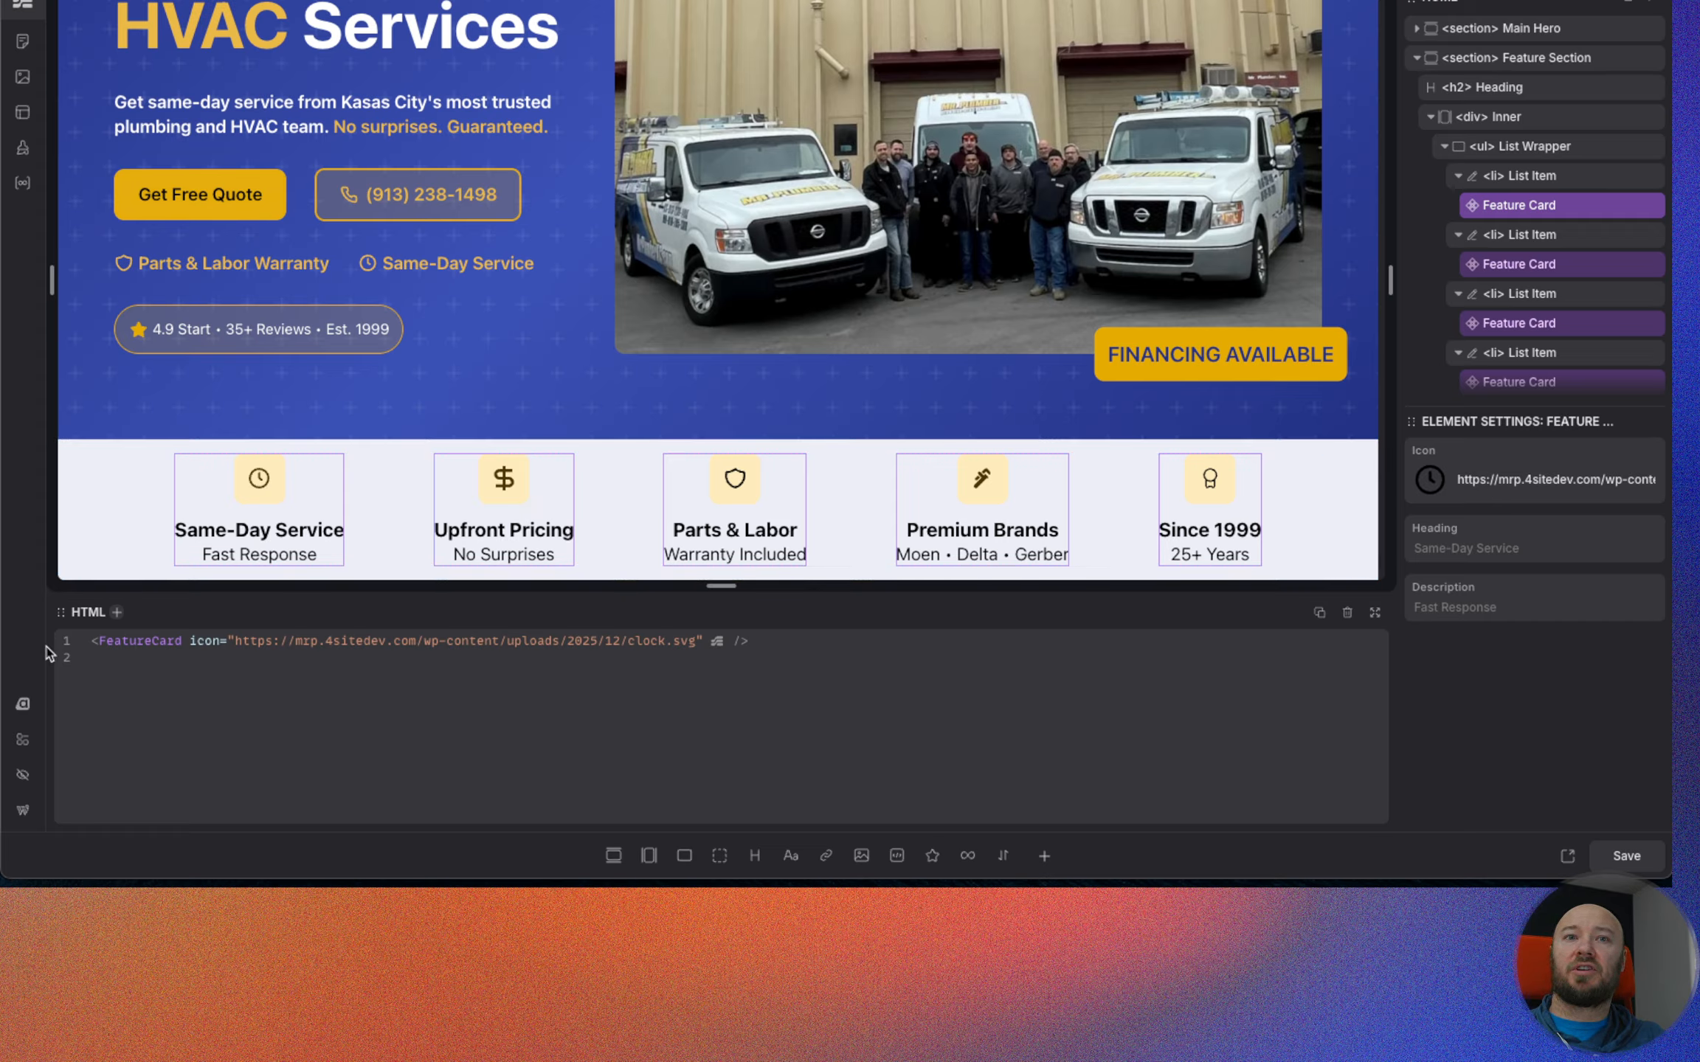
Open the granular shade adjustments for the Primary color in the Automatic.css palette.
click(28, 705)
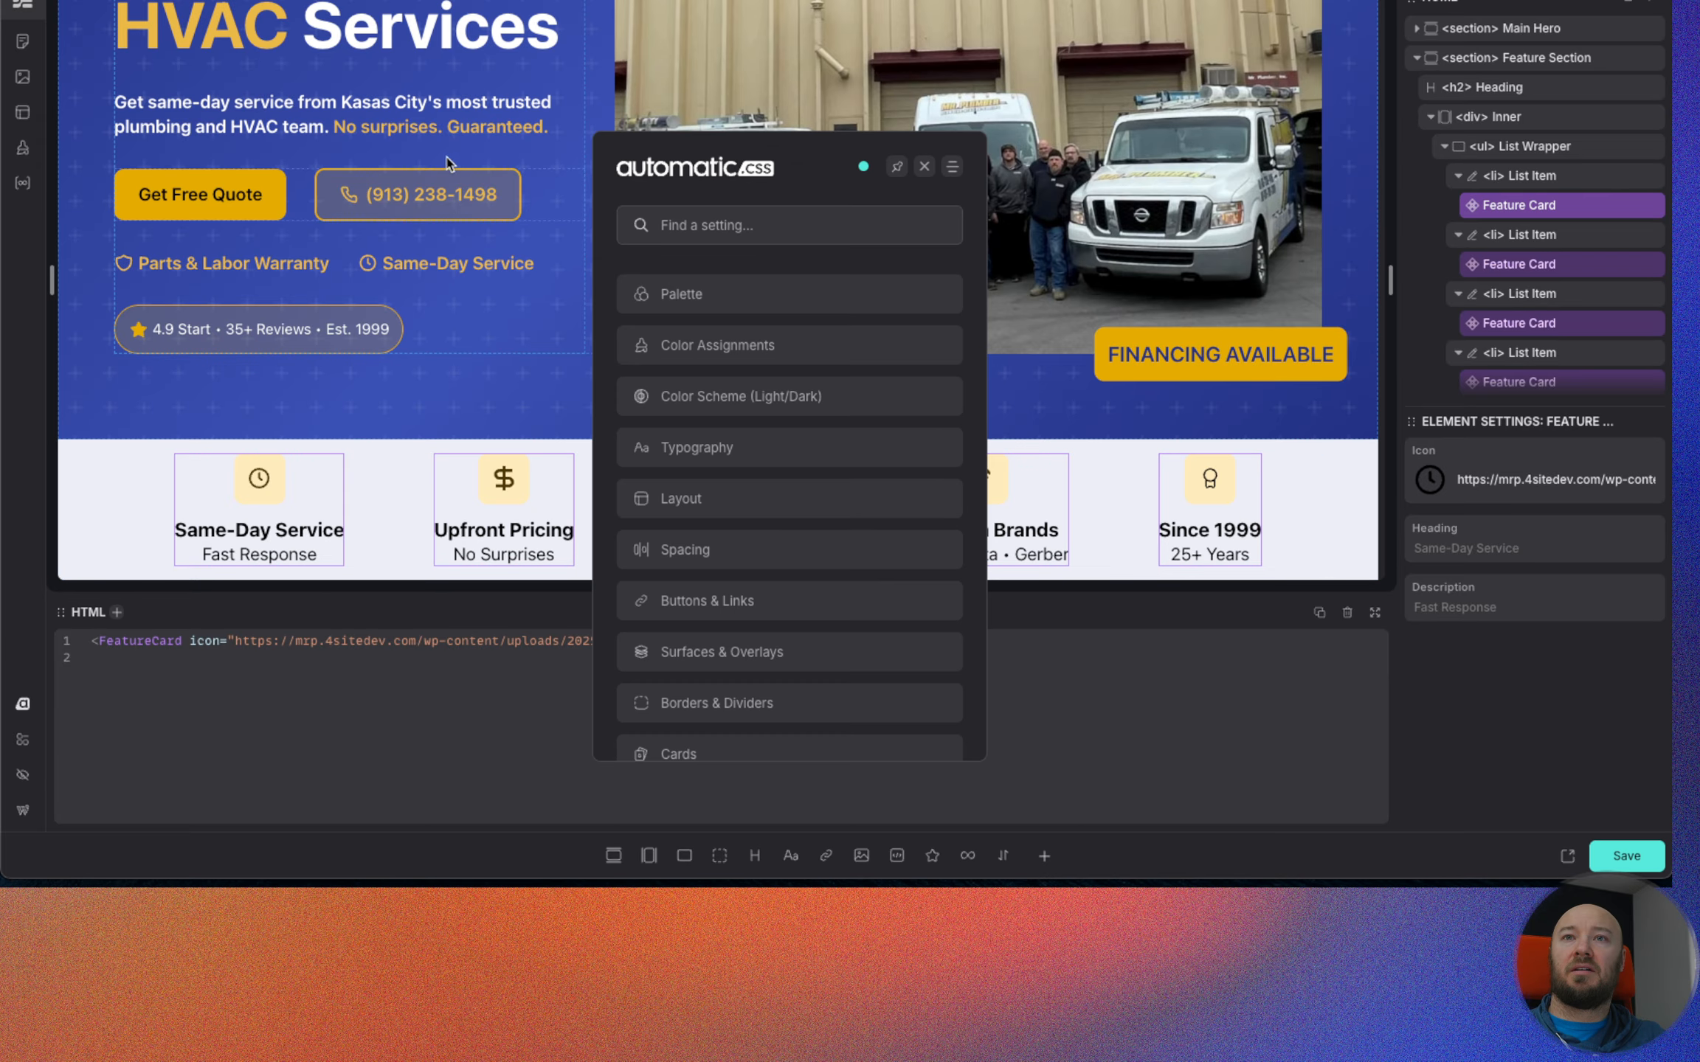
click(742, 360)
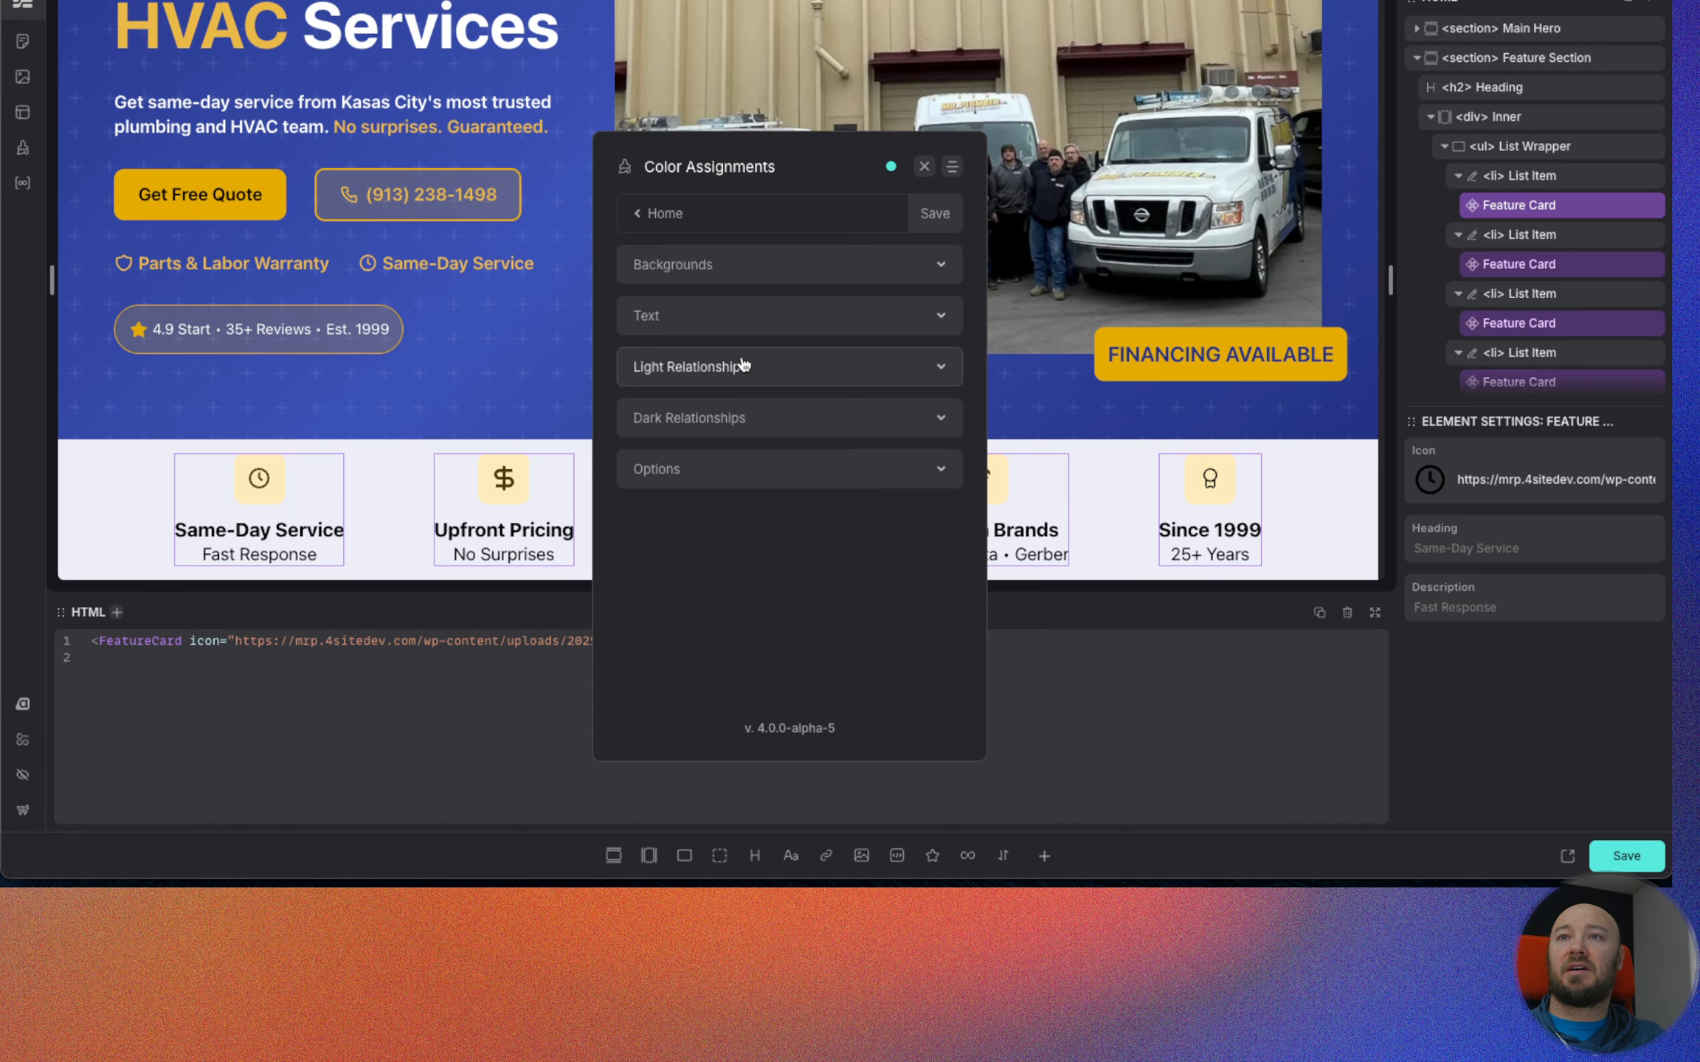
click(664, 213)
click(738, 286)
click(743, 307)
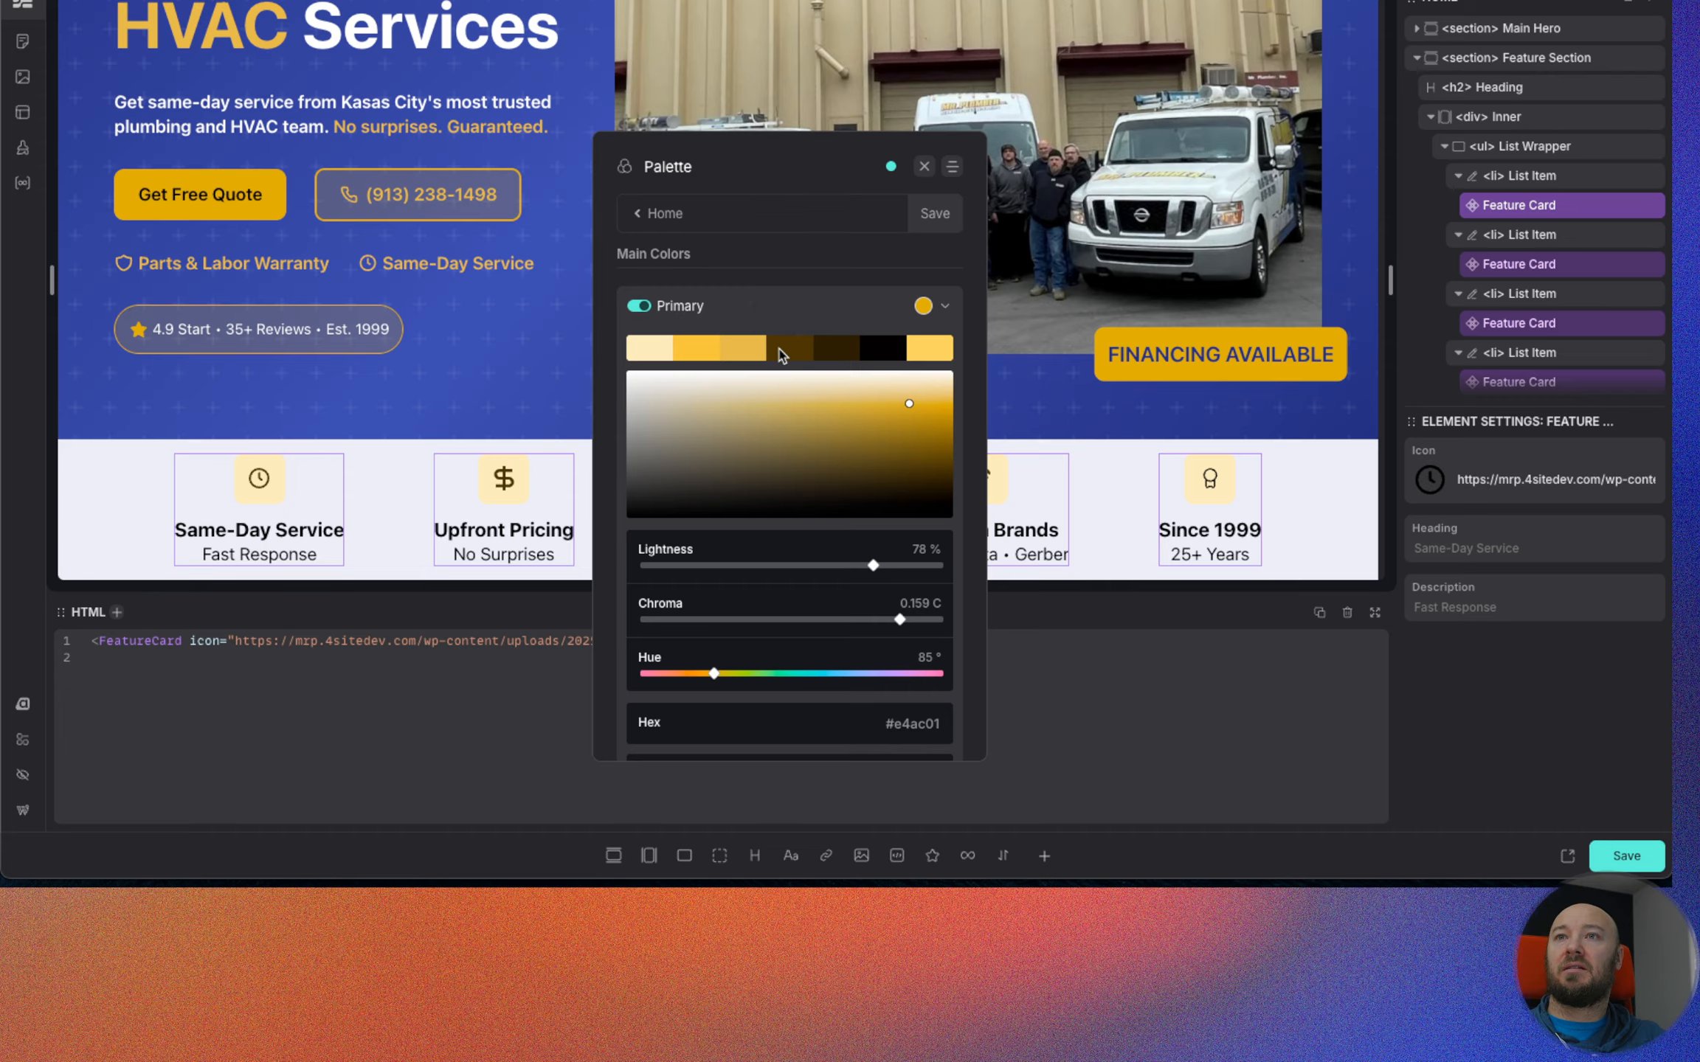
scroll(806, 444, down, 1)
scroll(807, 444, down, 3)
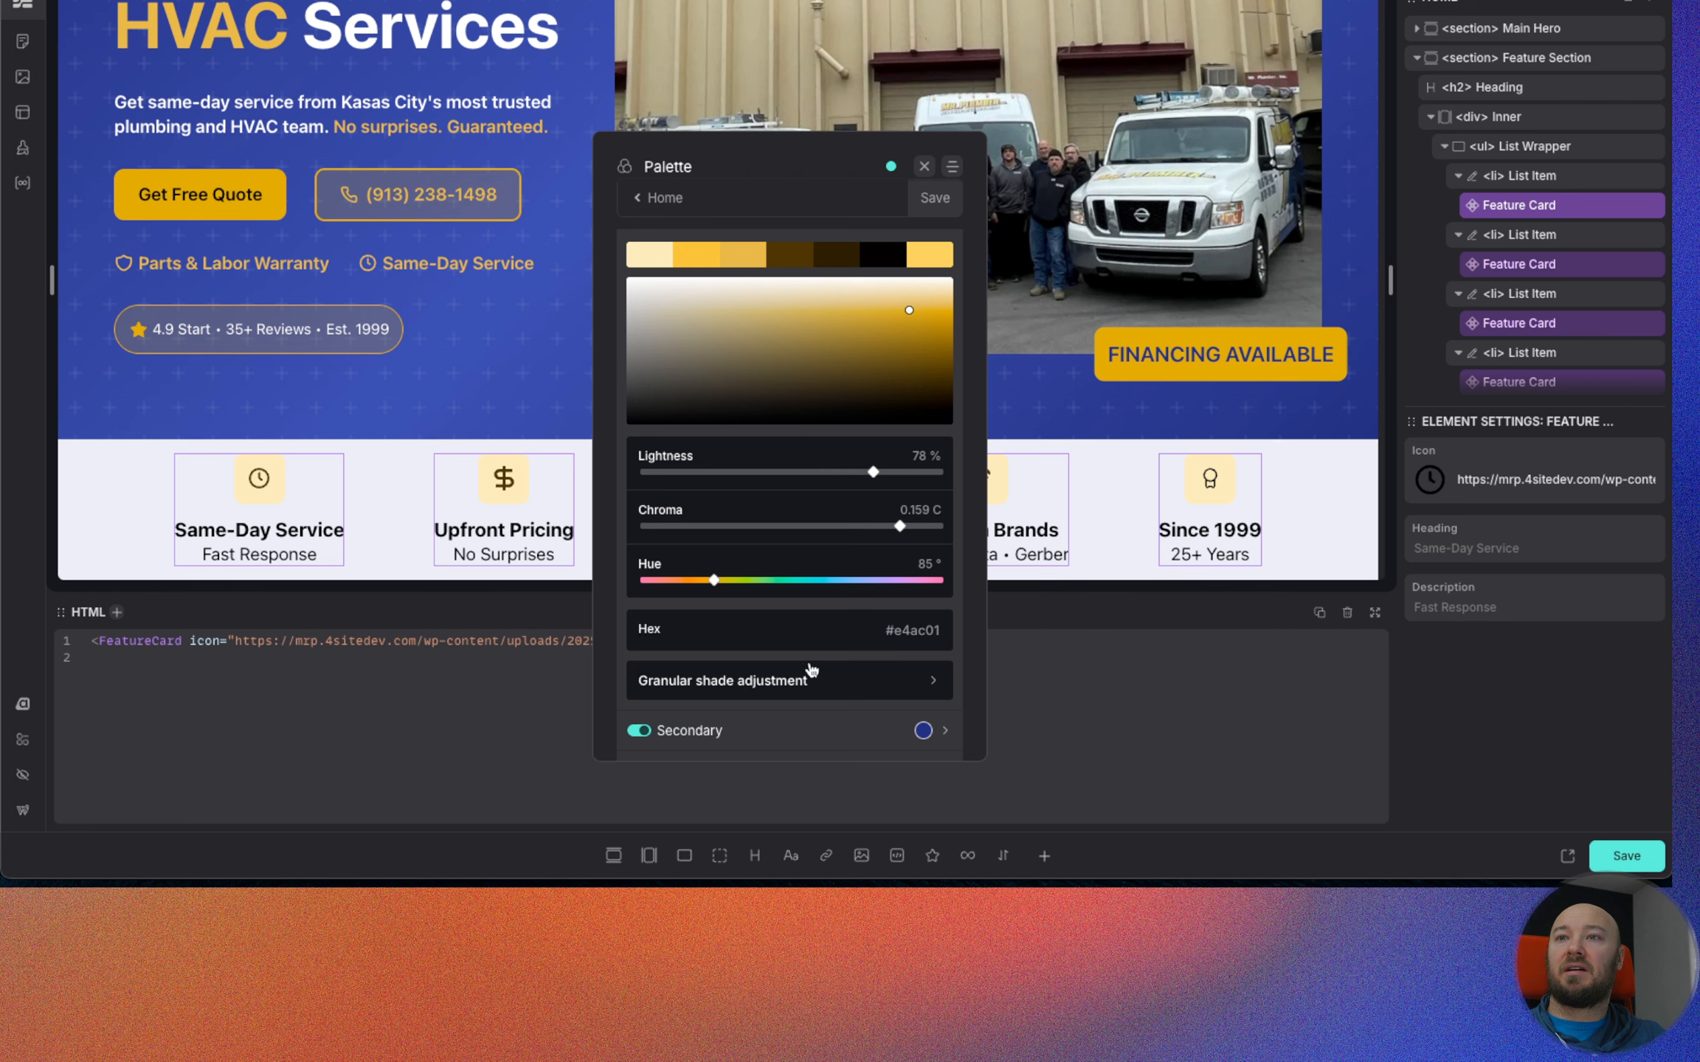
click(809, 686)
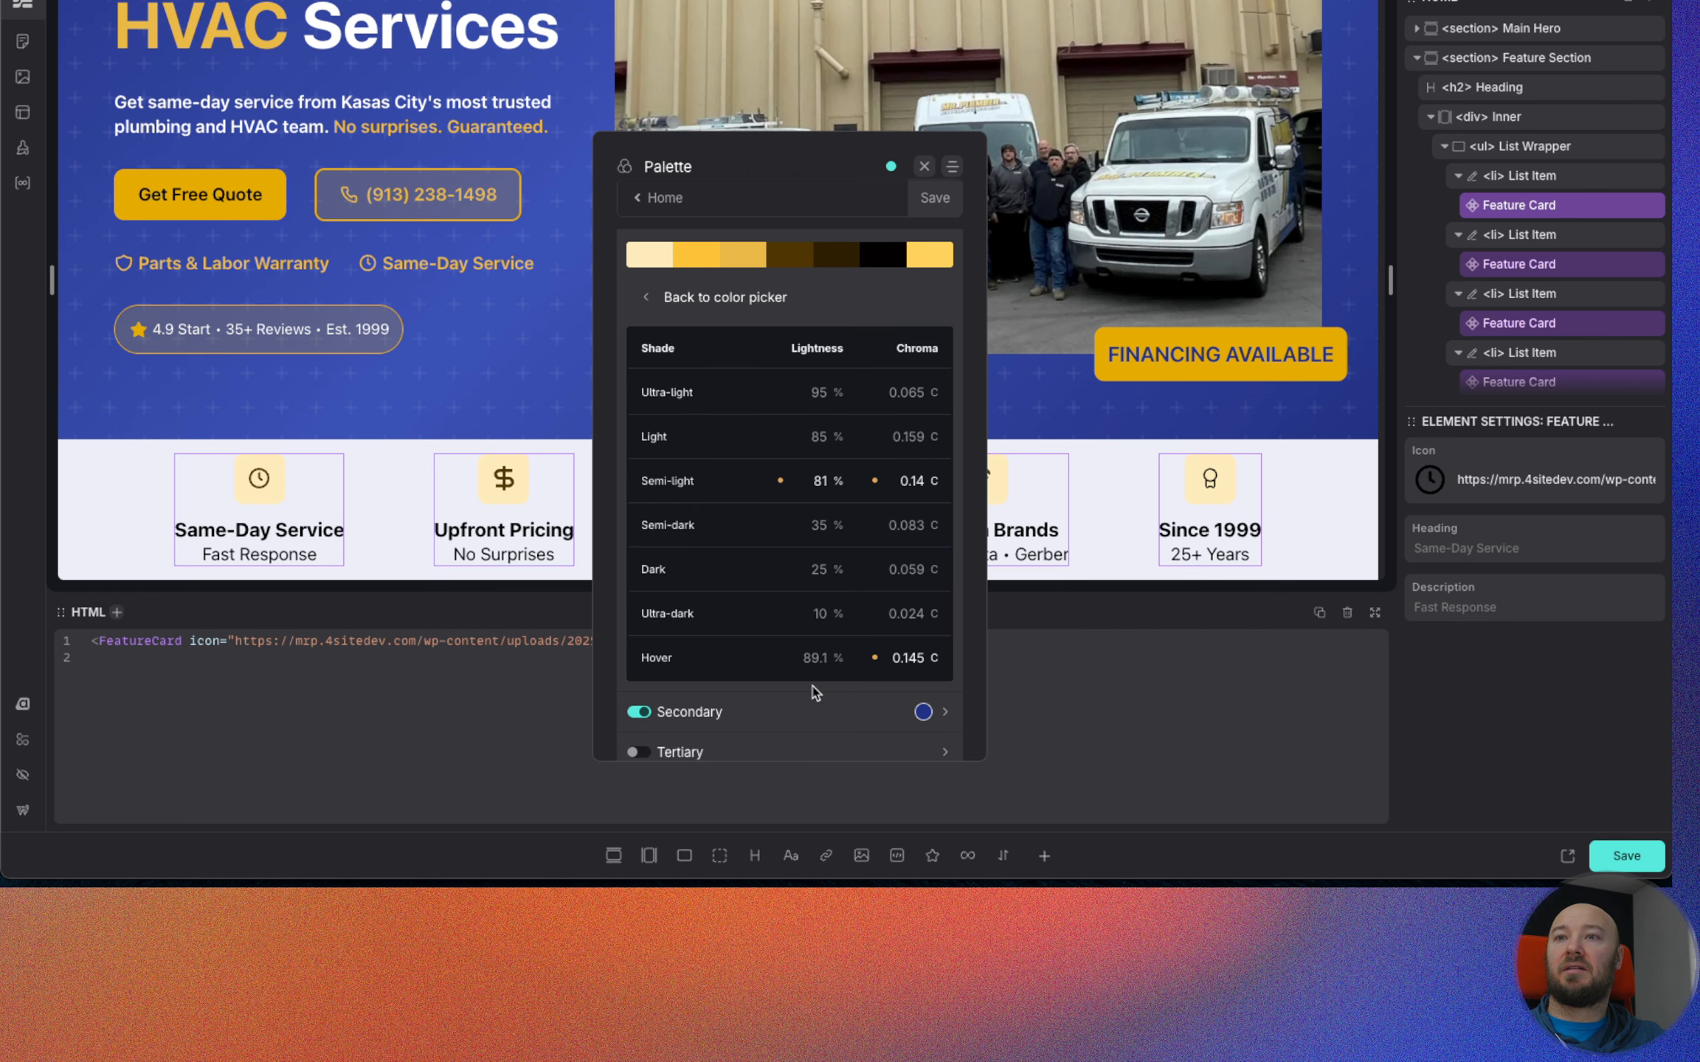
Set the Primary semi-dark shade's lightness to 50%, then save the palette and close the Automatic.css dashboard.
click(817, 525)
key(Up)
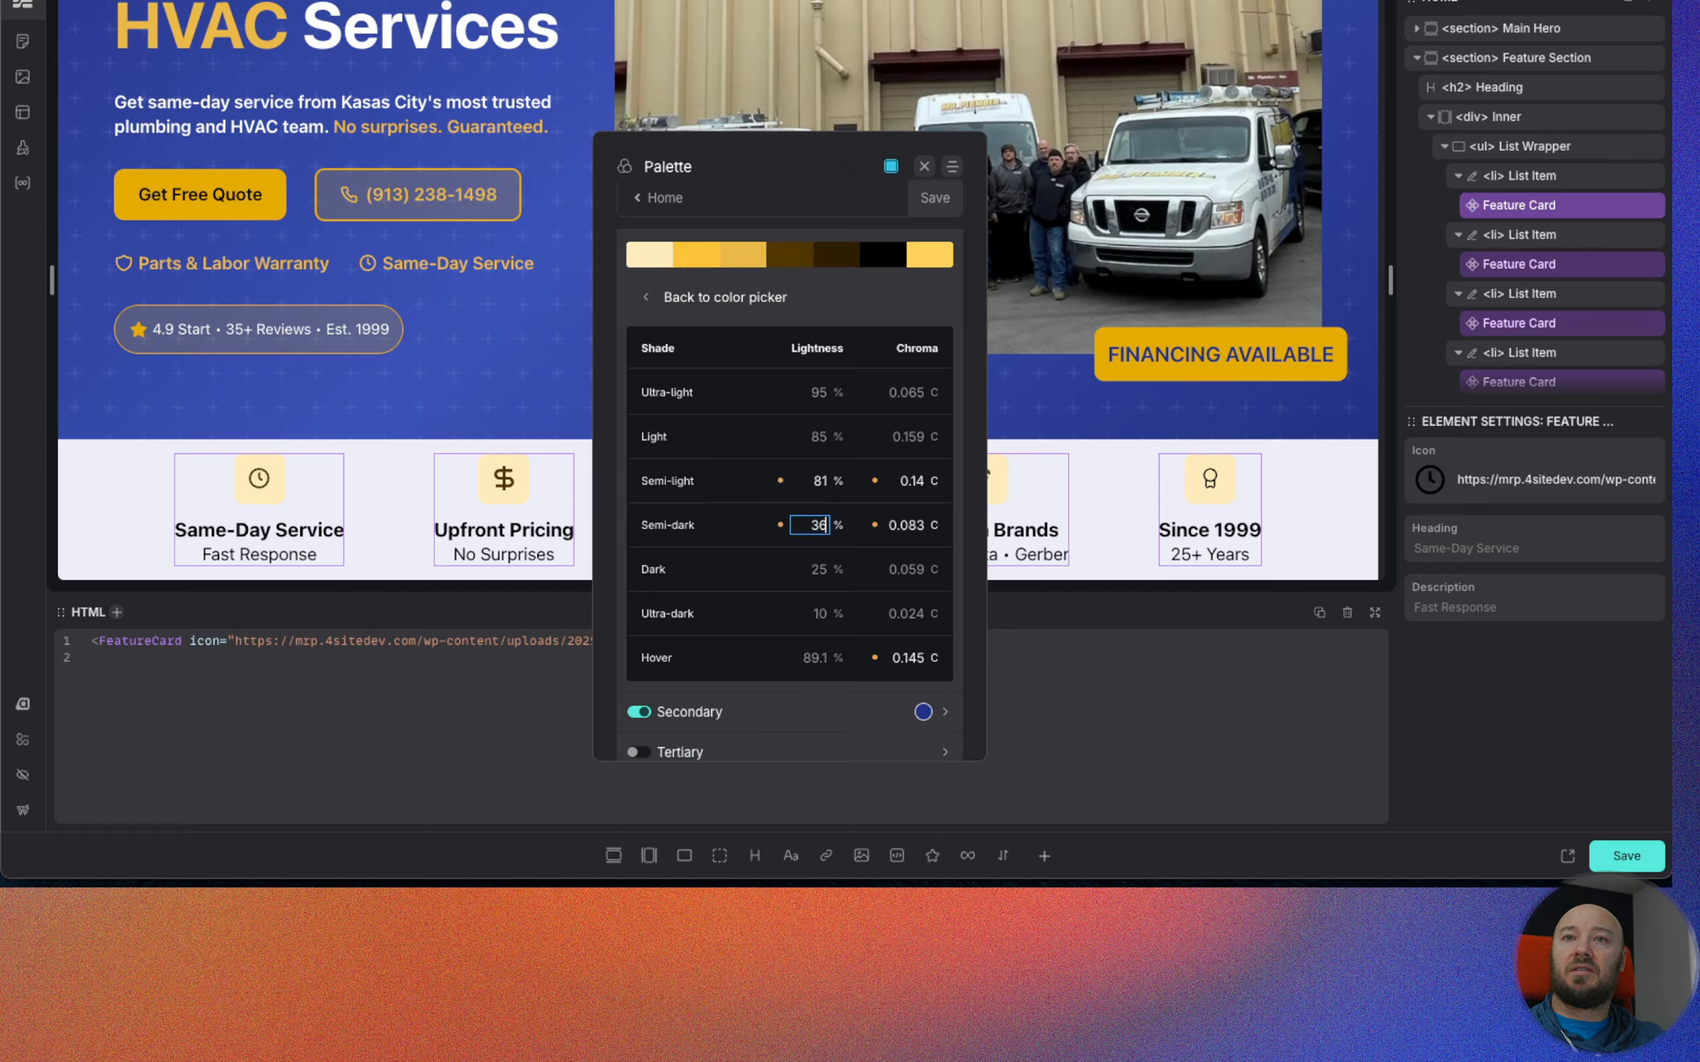
key(Up)
key(Up)
key(Up)
key(Up)
key(Up)
key(Up)
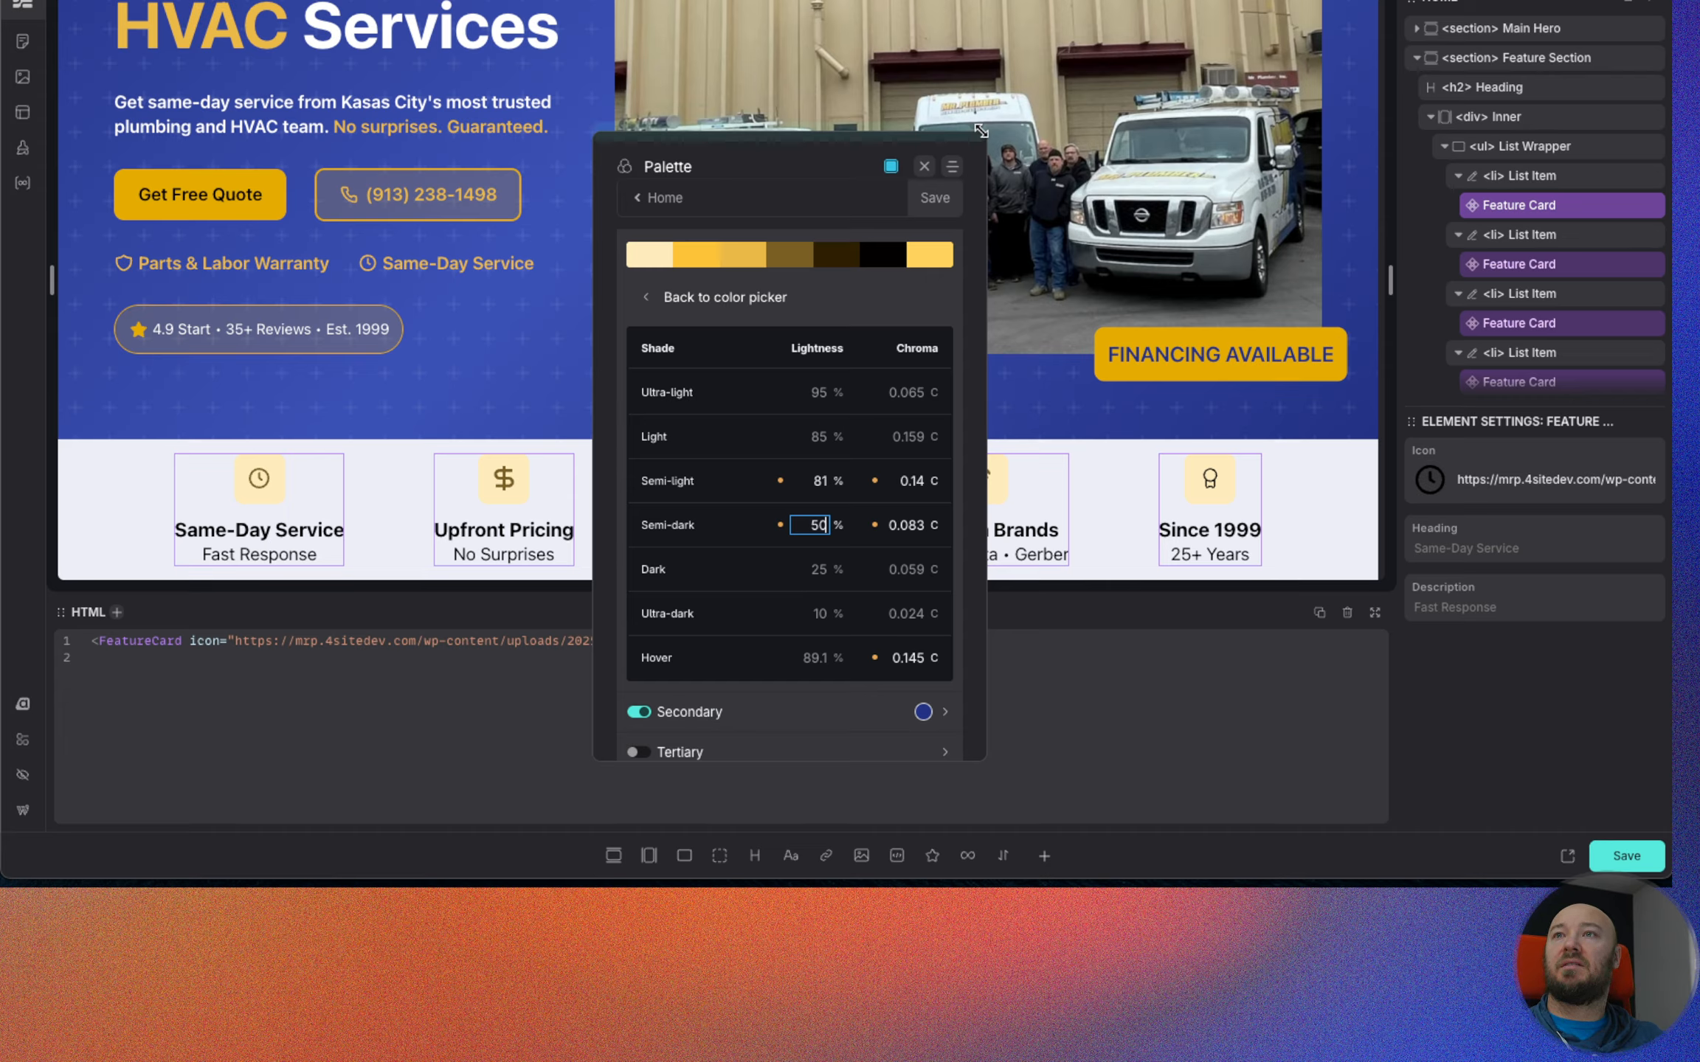
click(935, 198)
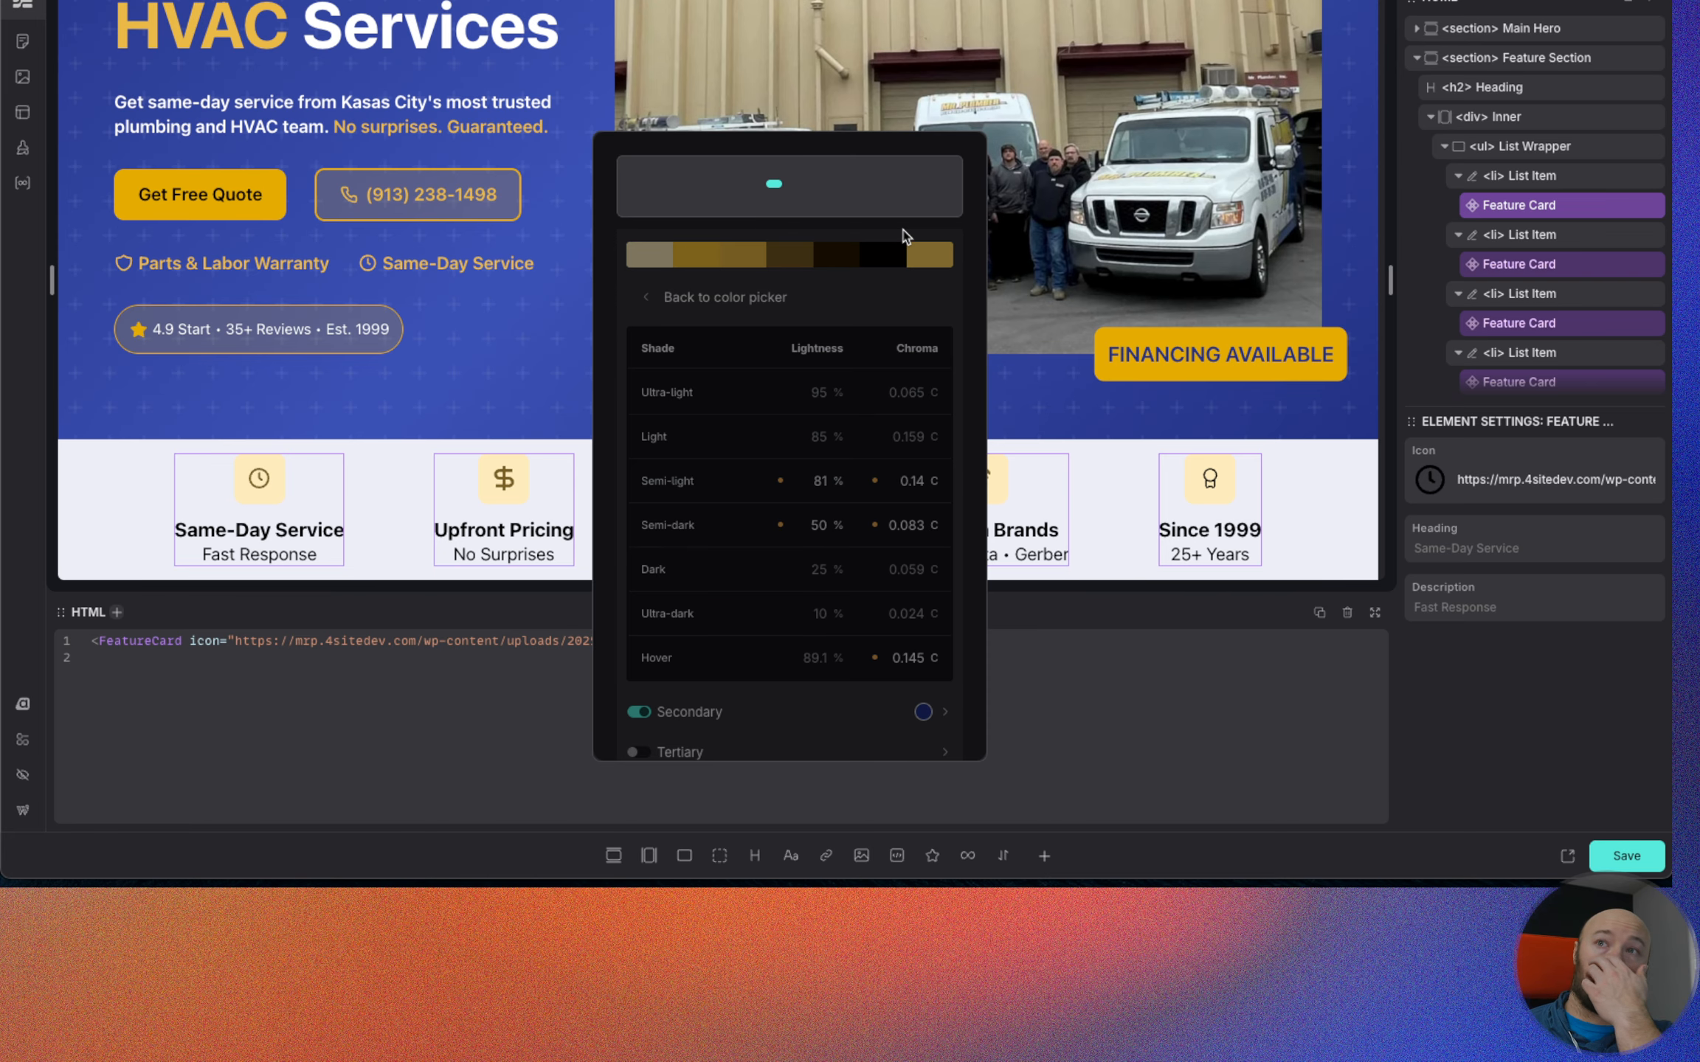
click(923, 169)
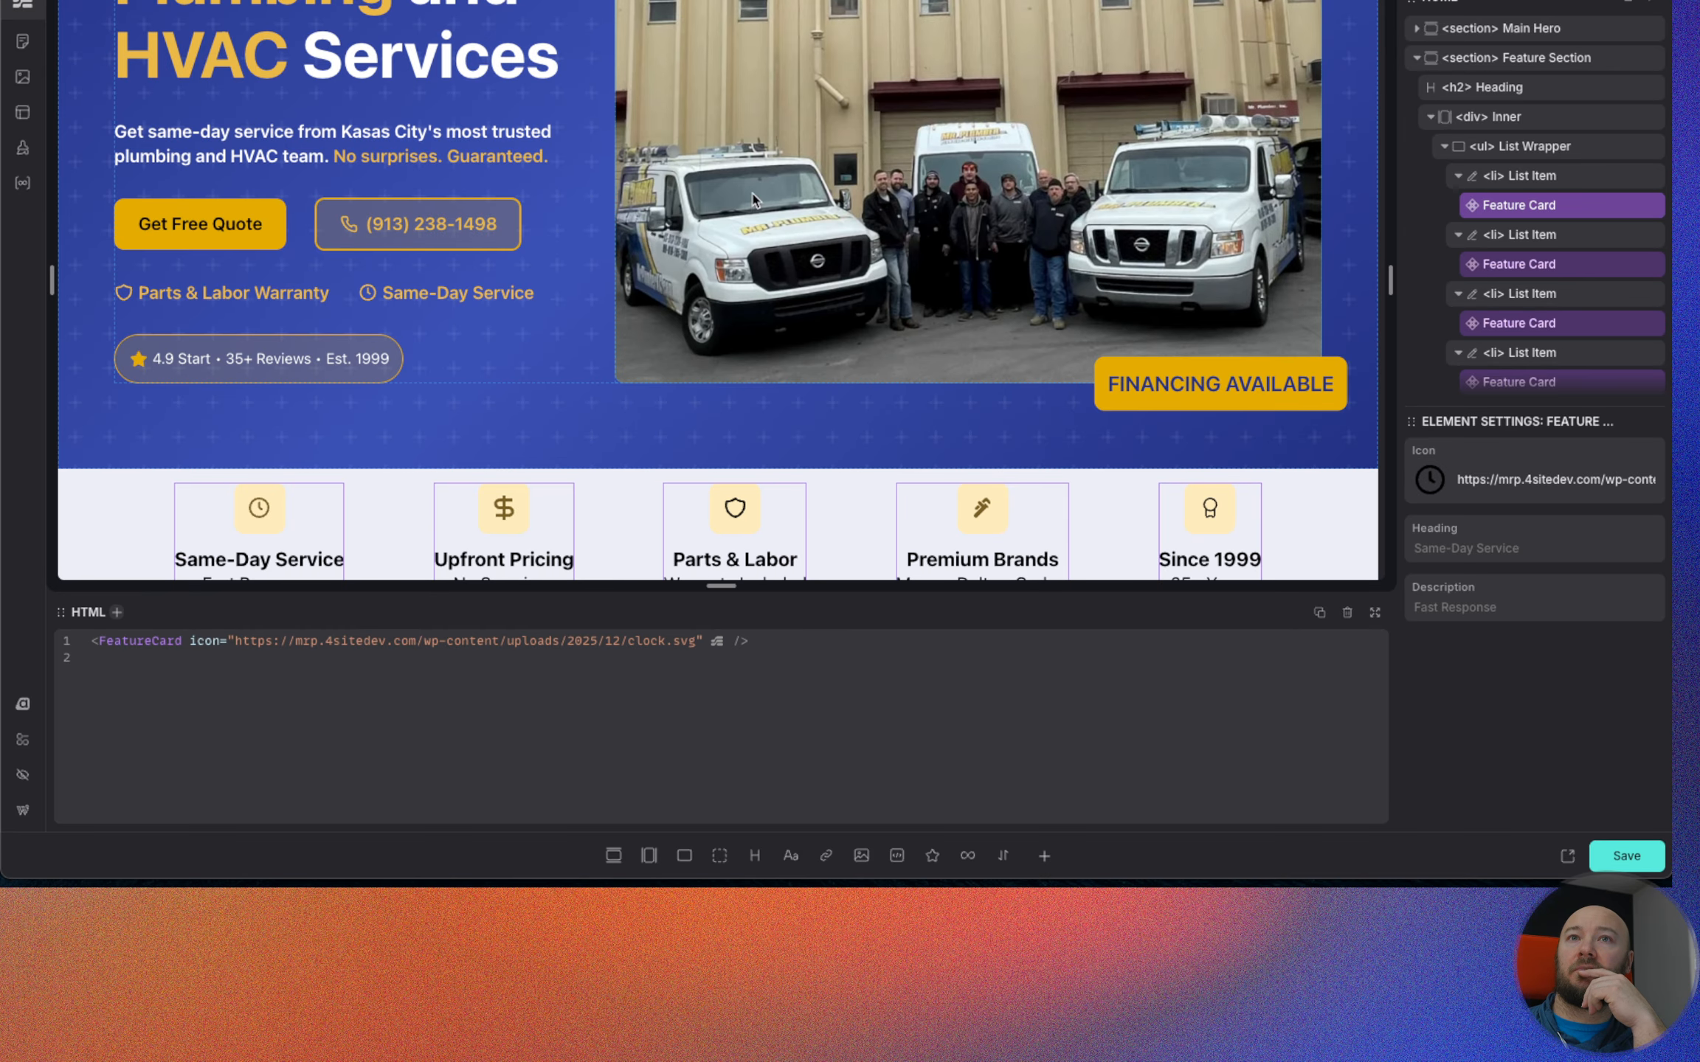
Open the first list item's Feature Card component for editing and select its etch:svg Icon element.
scroll(515, 383, up, 3)
scroll(514, 384, down, 3)
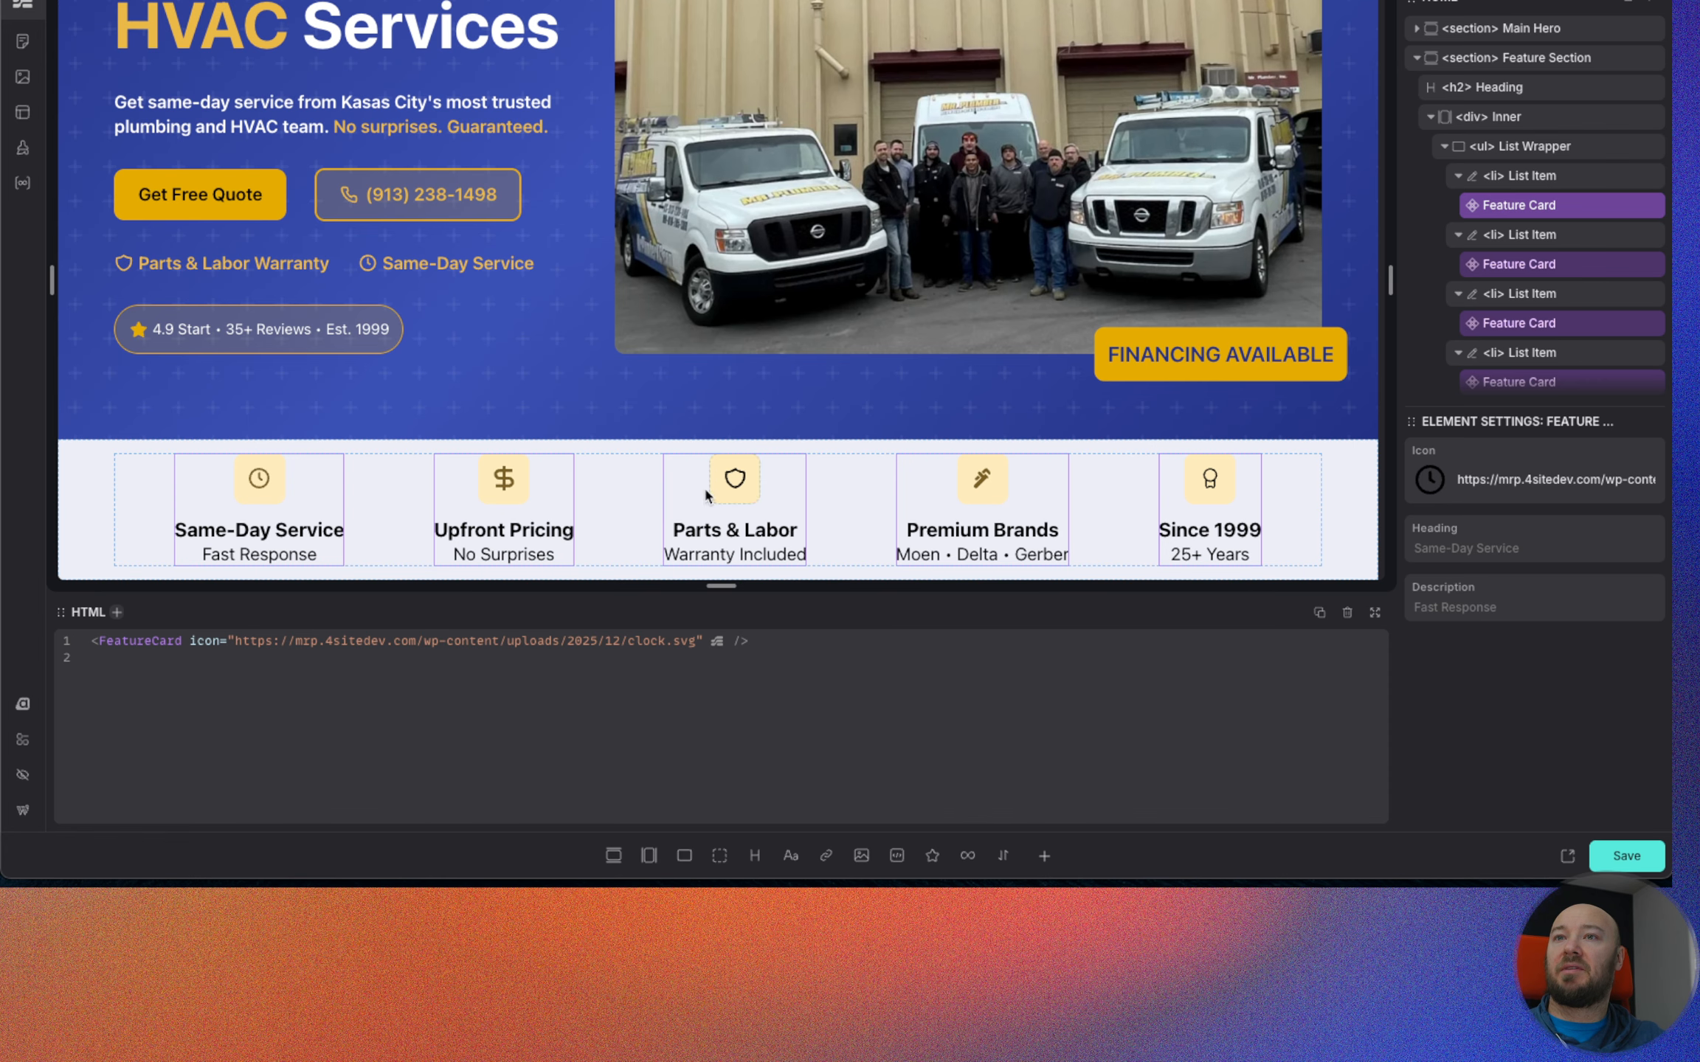
right_click(1532, 211)
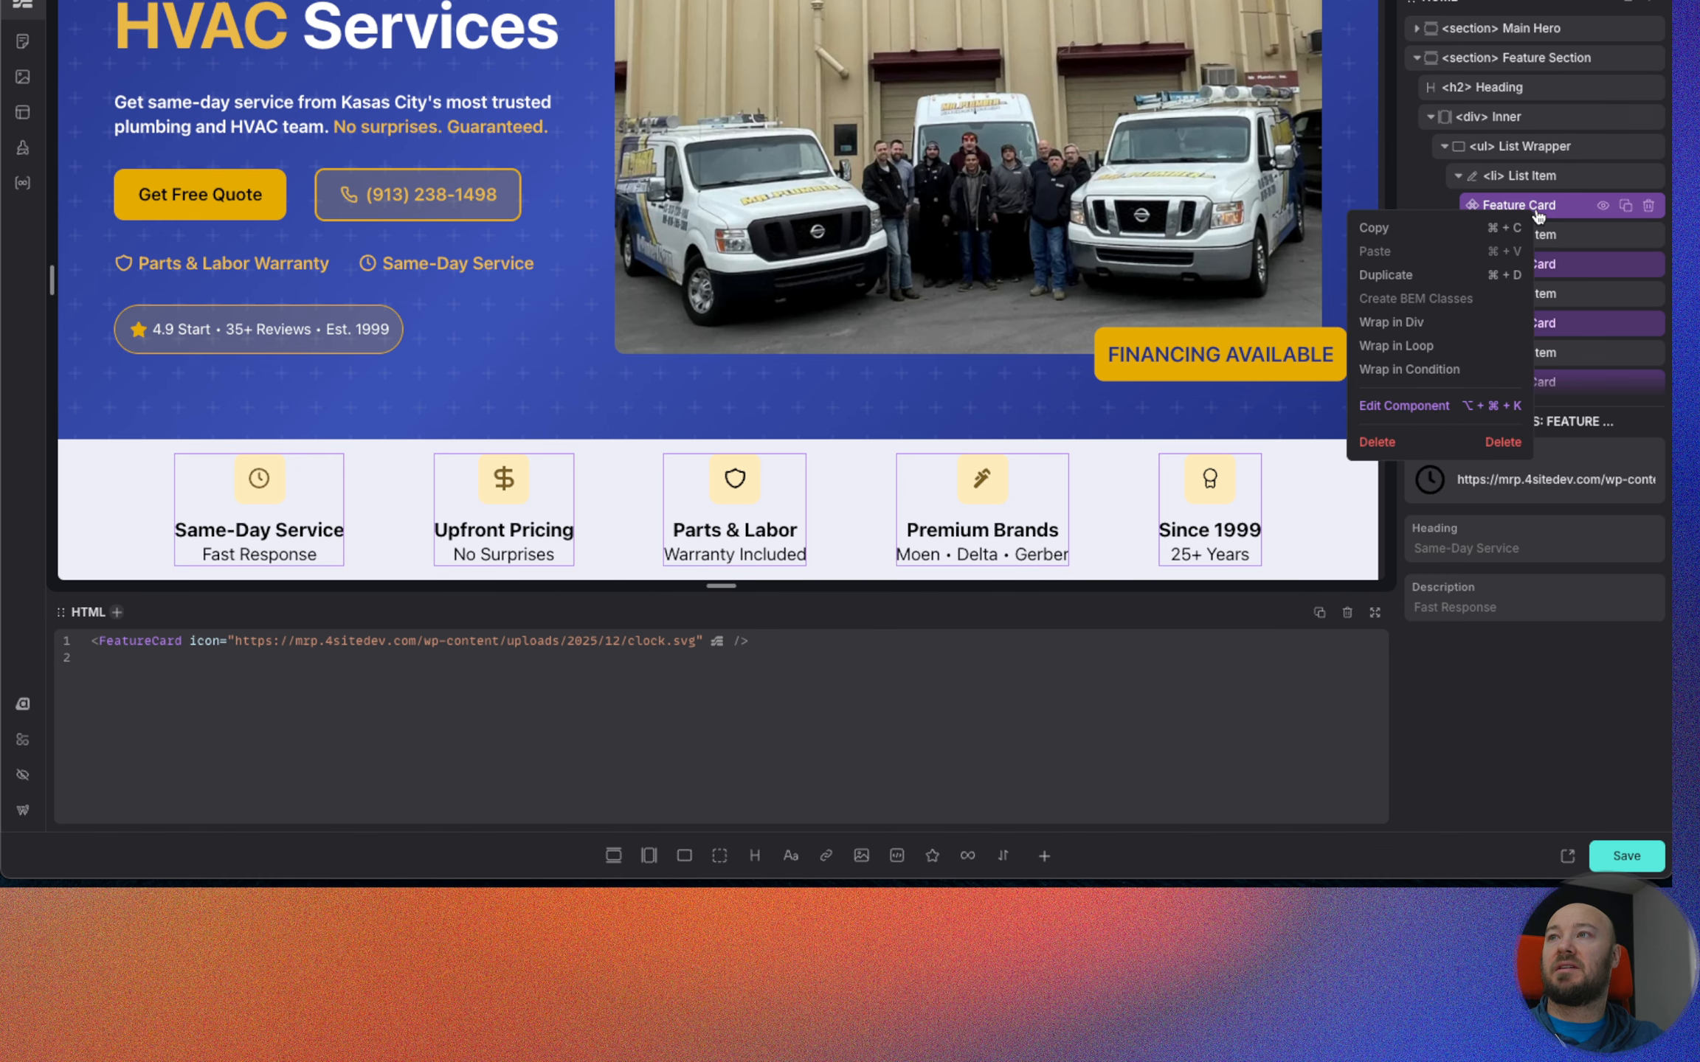
click(1405, 405)
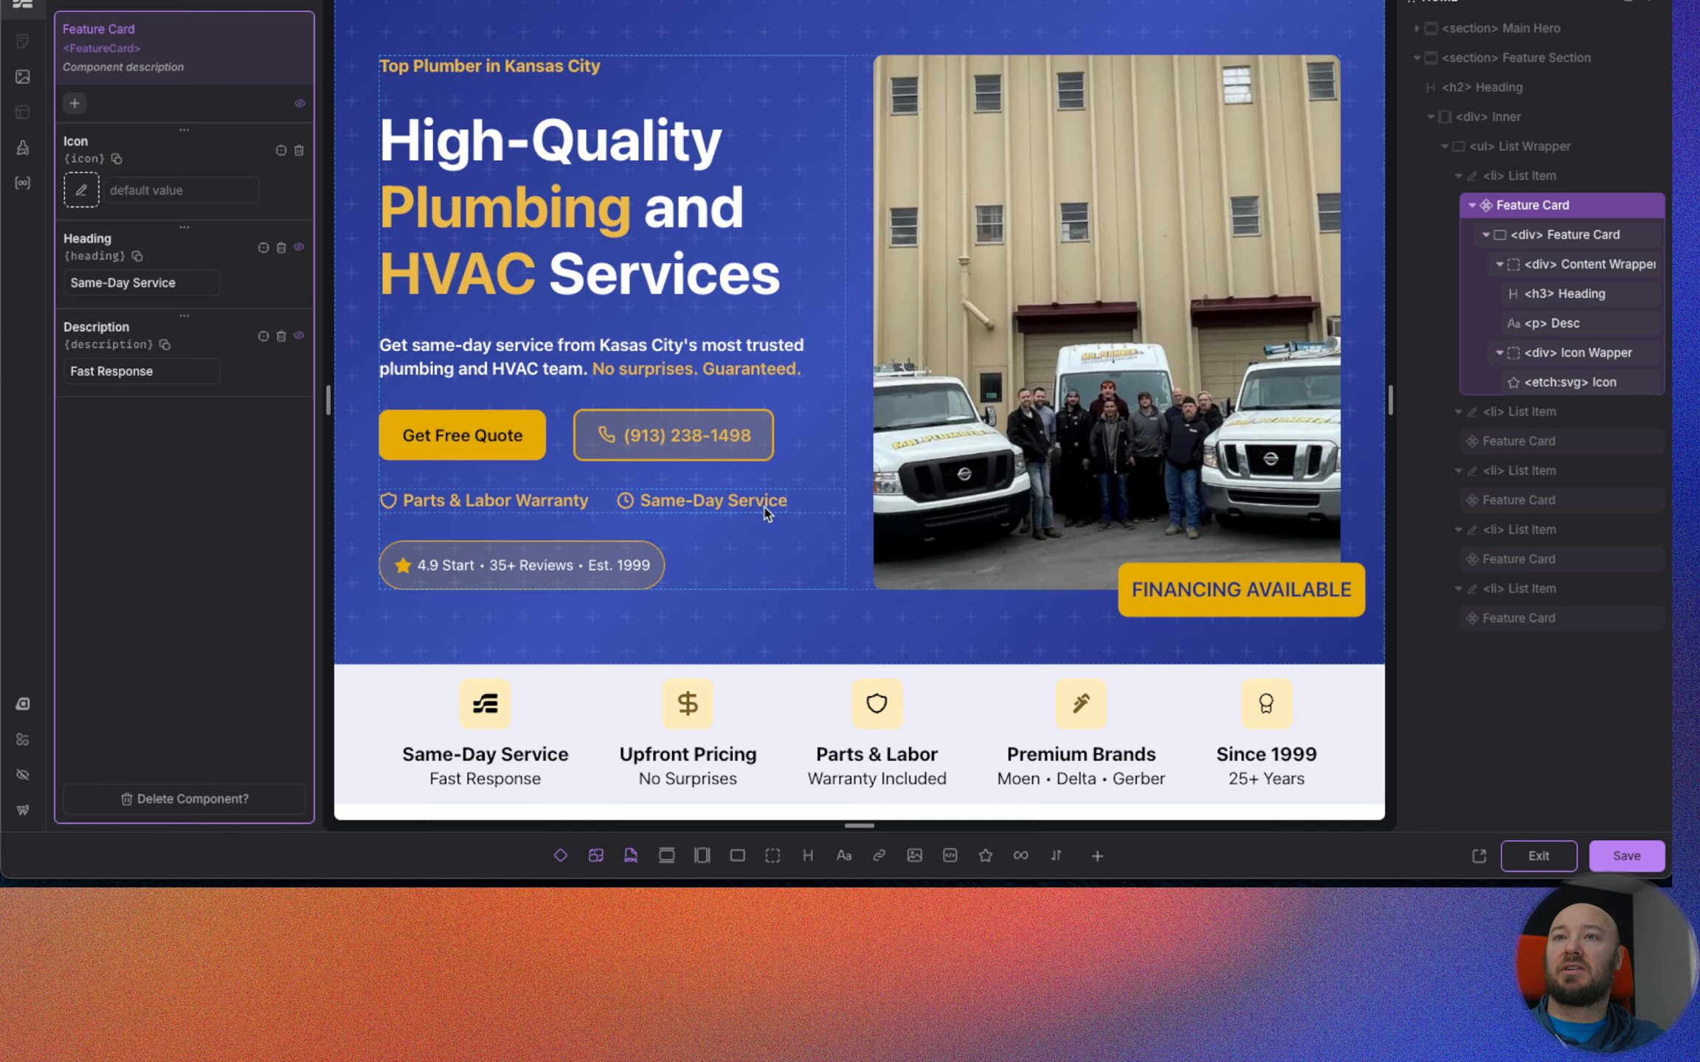
click(1556, 383)
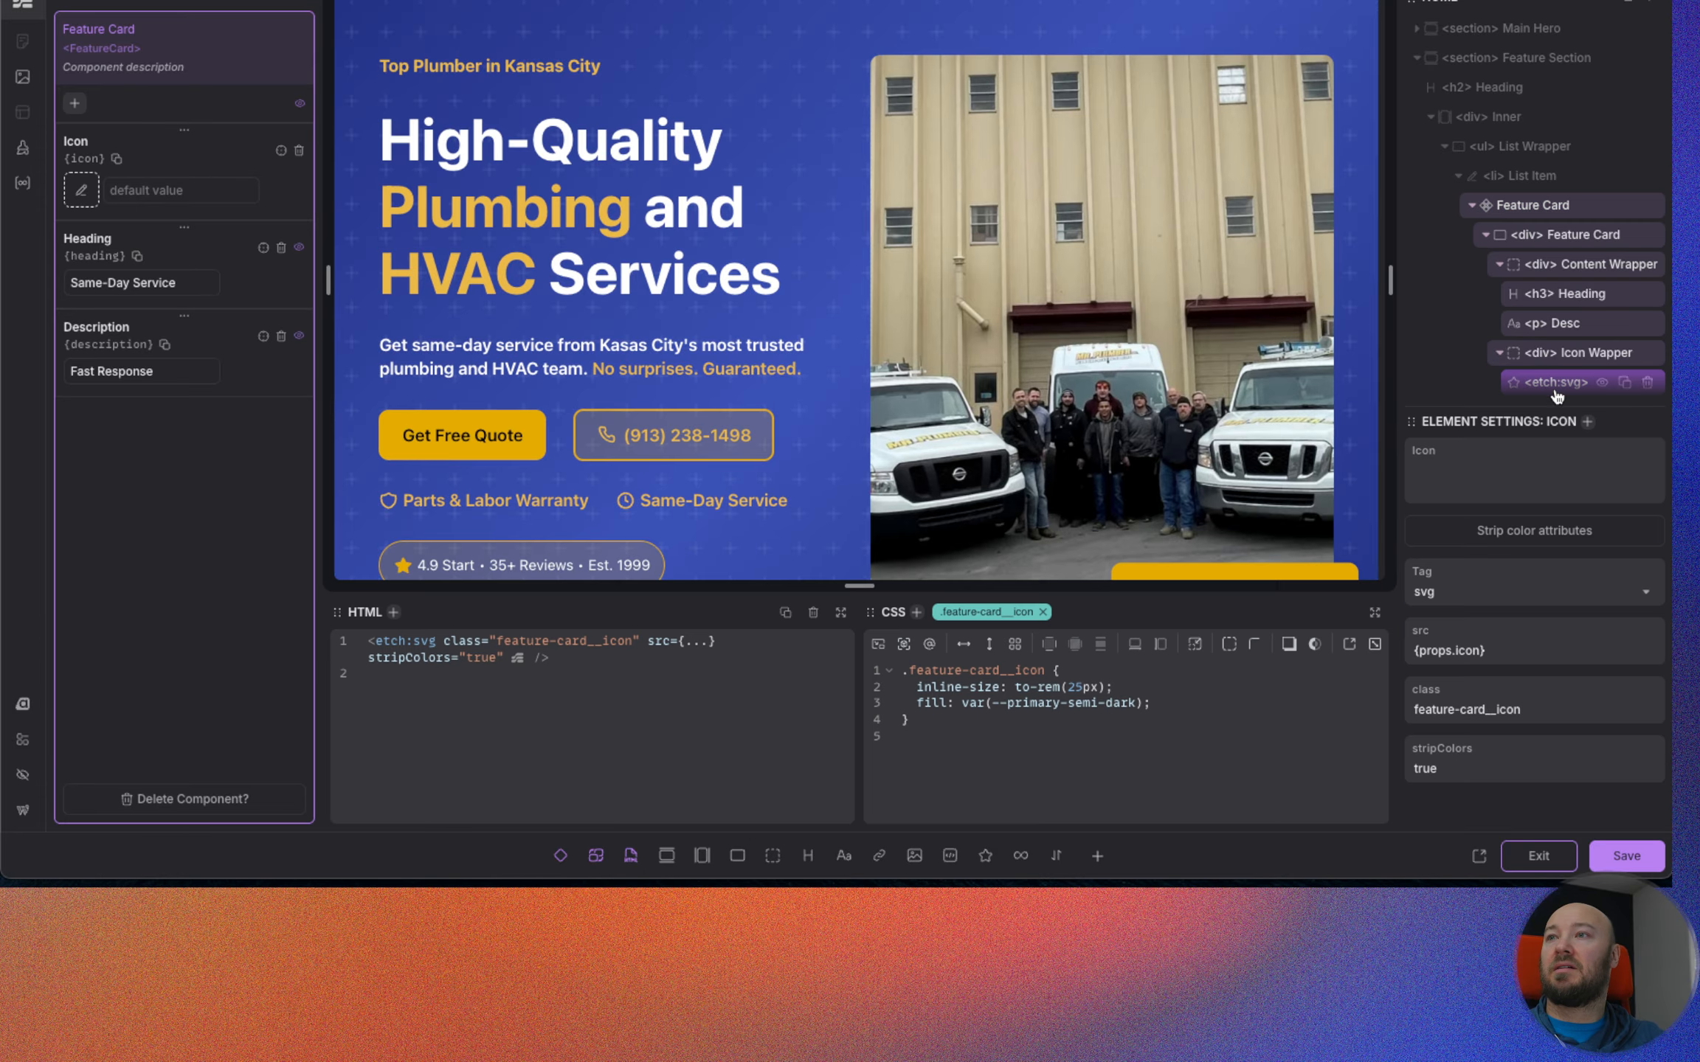
Add color: var(--primary-semi-dark); to the .feature-card__icon class by reusing the fill value, and save the component.
click(1173, 706)
key(Return)
text(co)
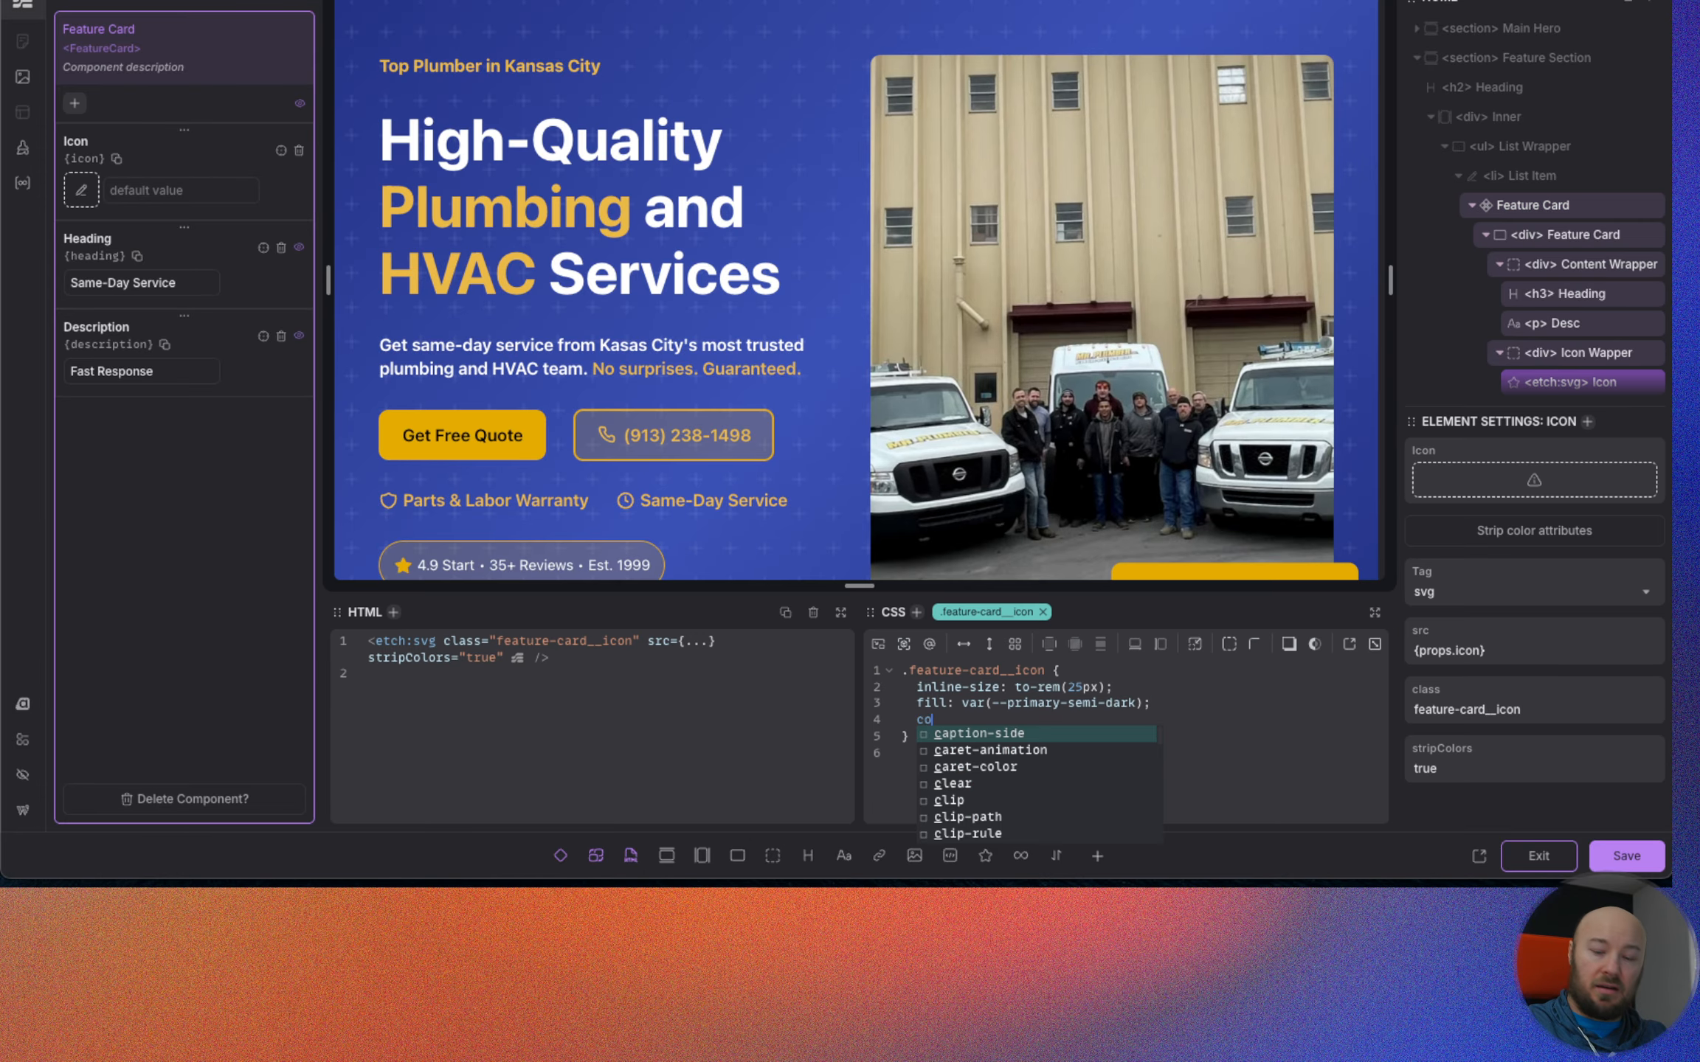
text(lor:)
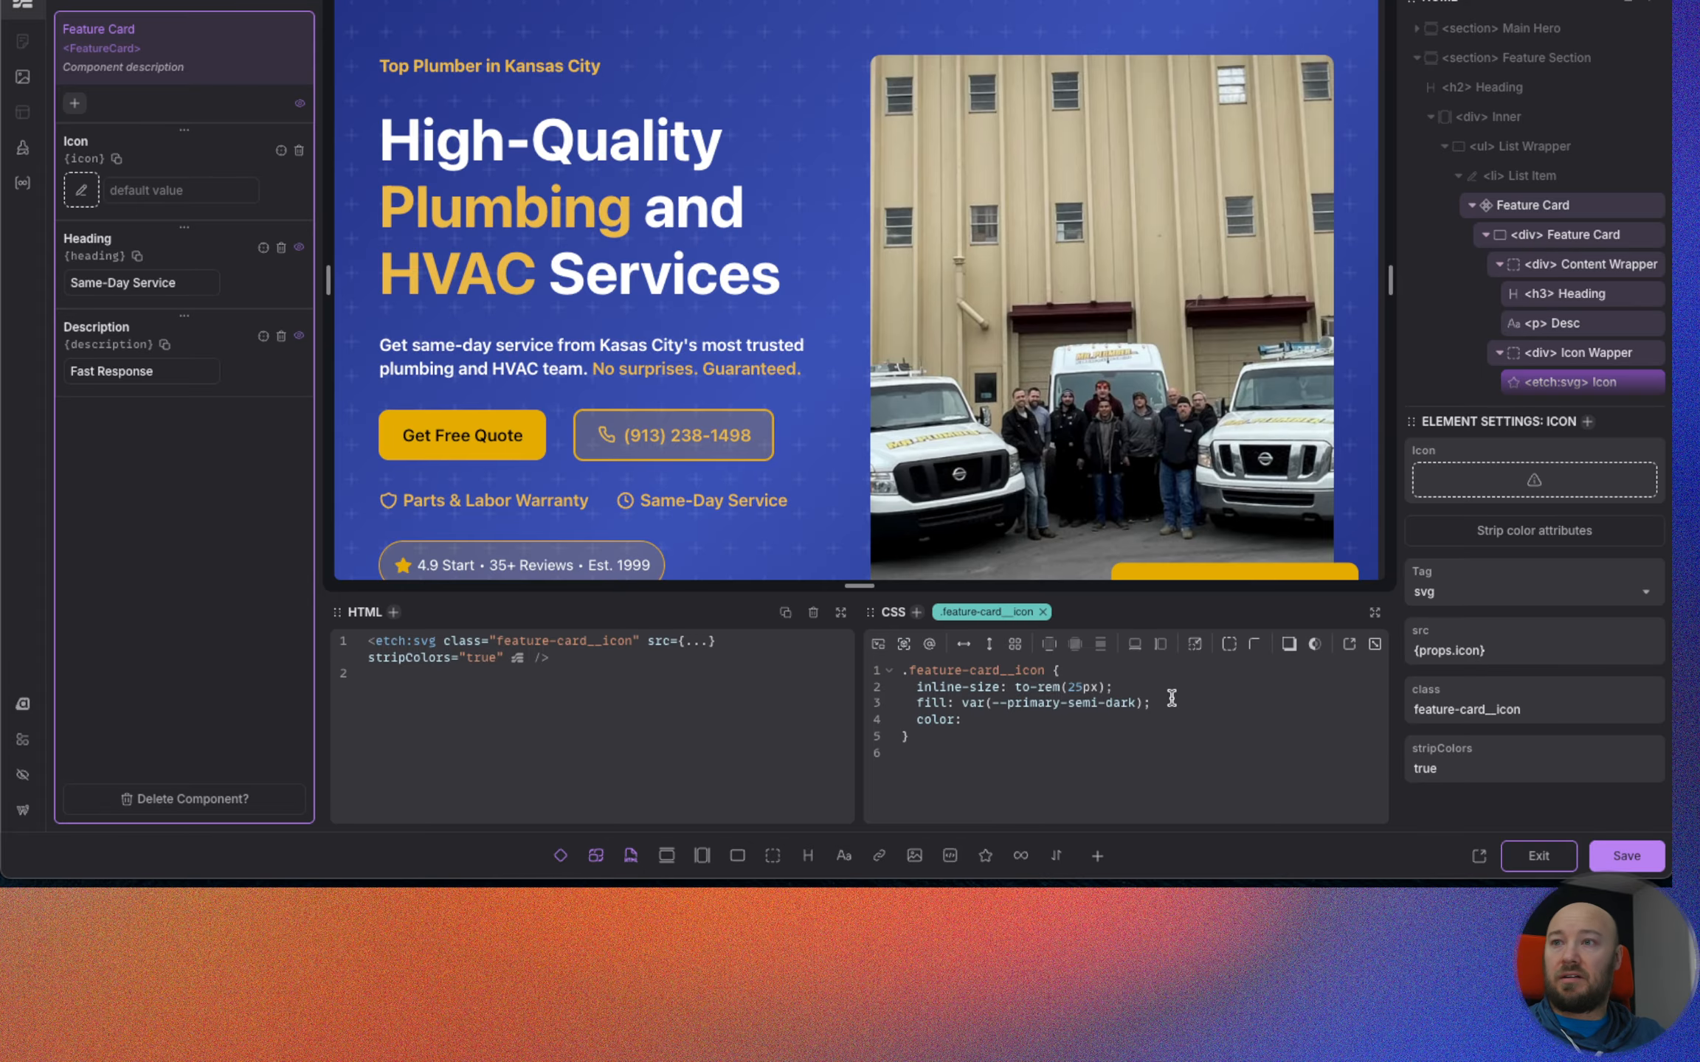
drag(1142, 704, 963, 705)
key(ctrl+c)
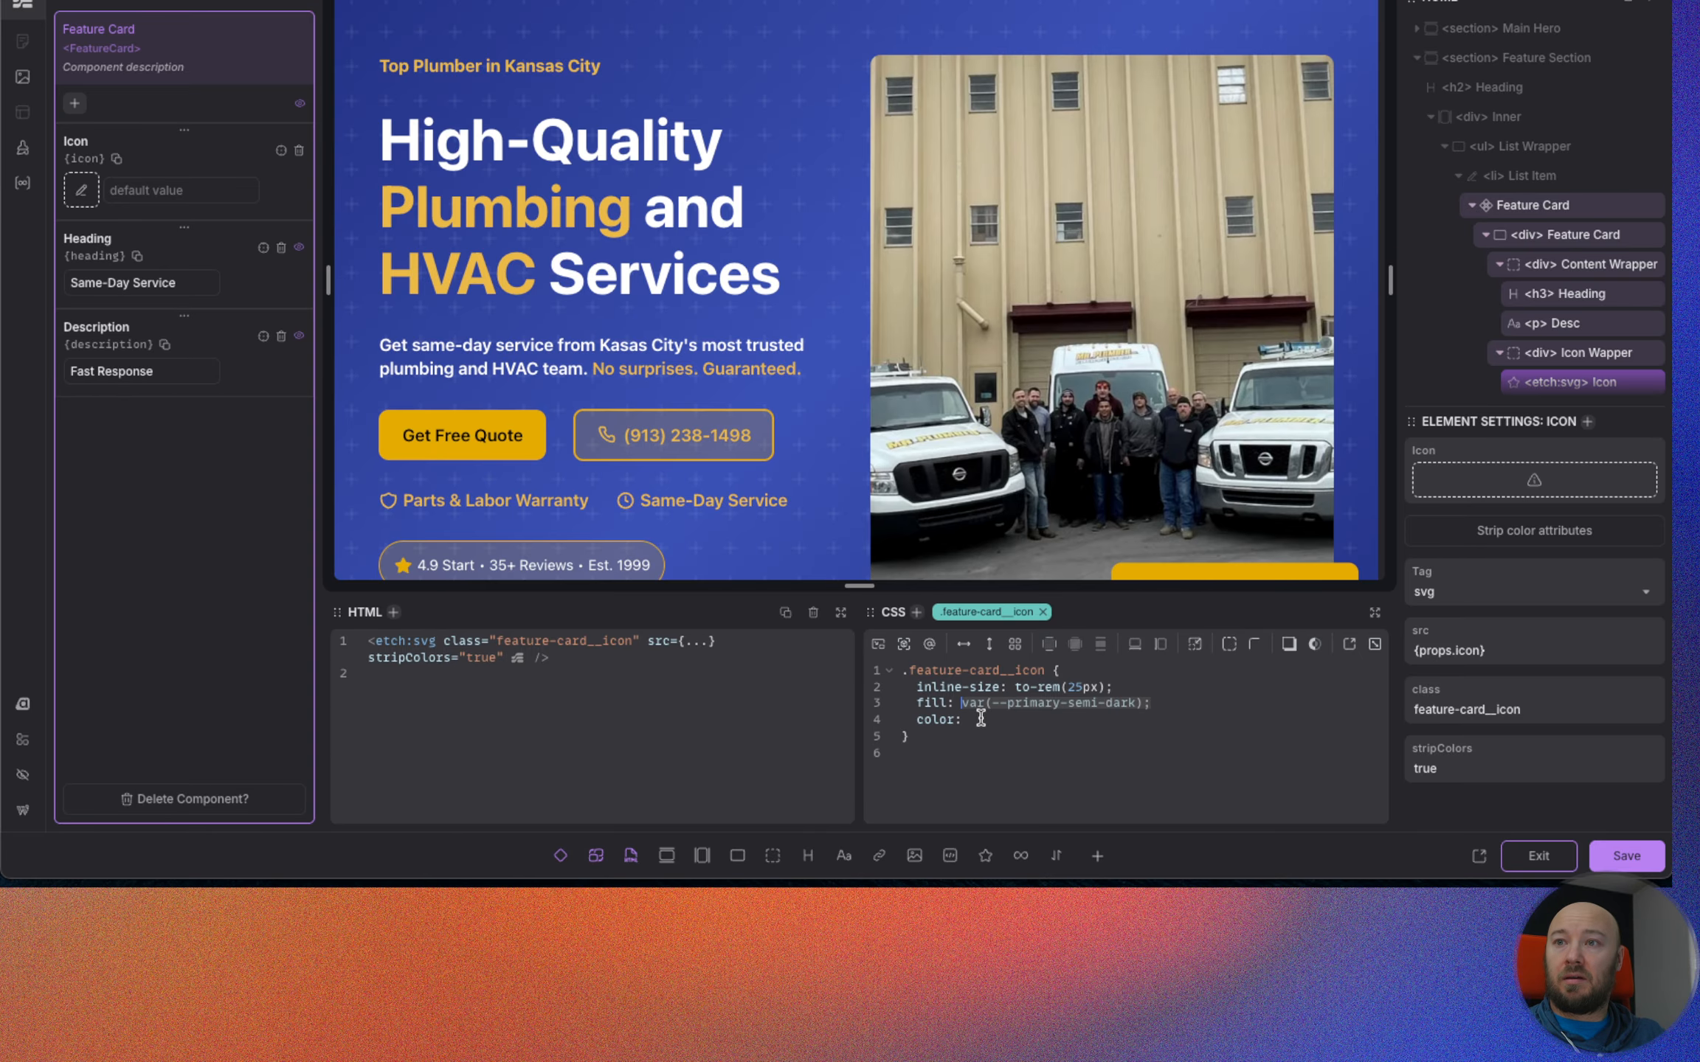
click(979, 718)
key(ctrl+v)
scroll(922, 502, down, 3)
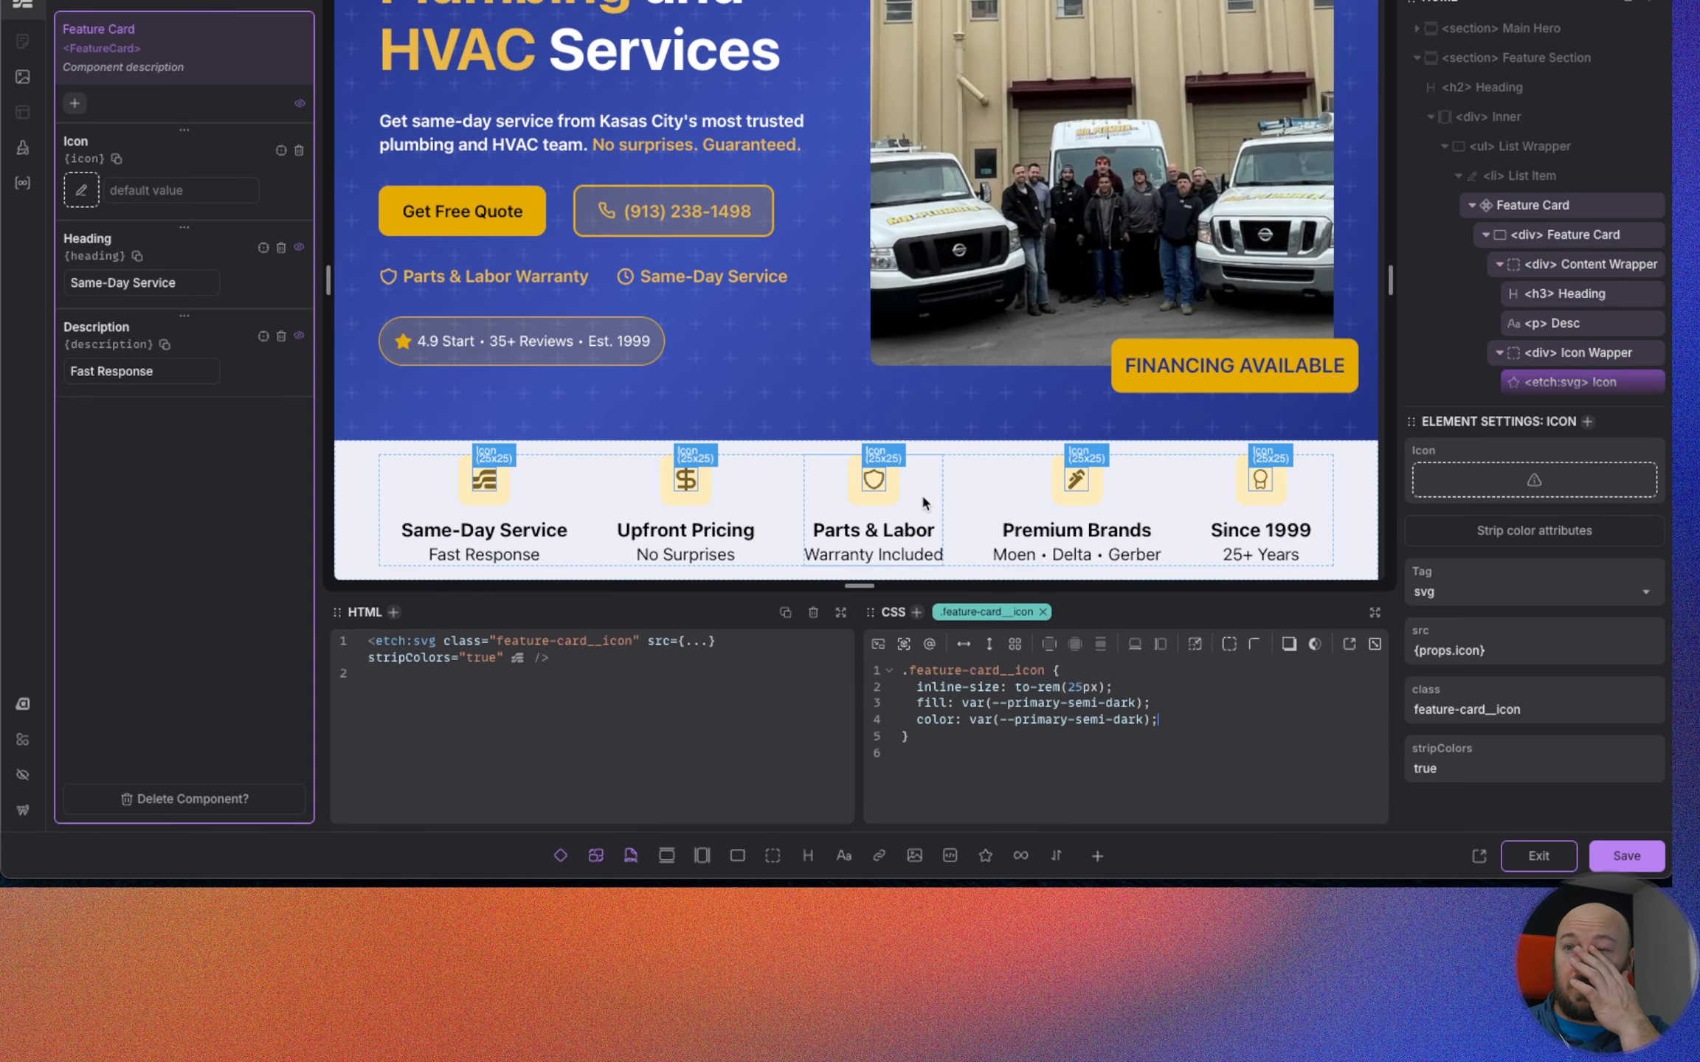
key(ctrl+s)
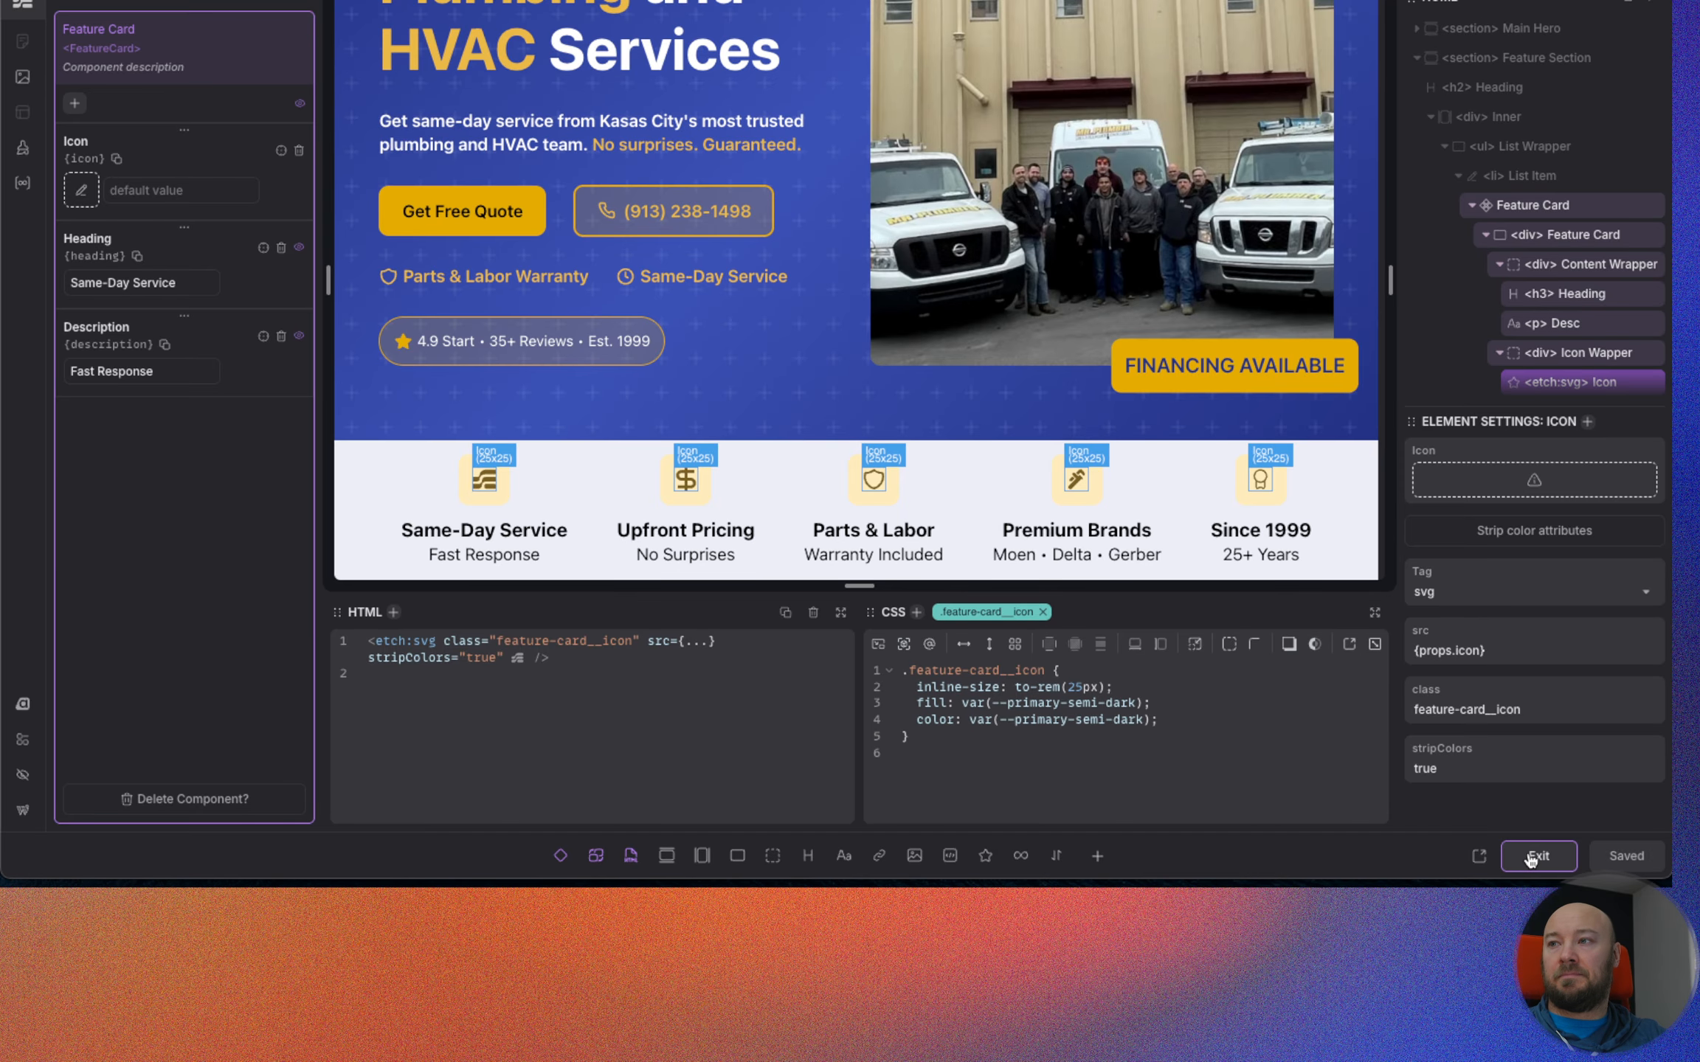
Reload the live page, examine the feature card icons' color below the hero, and return to the builder.
key(ctrl+Tab)
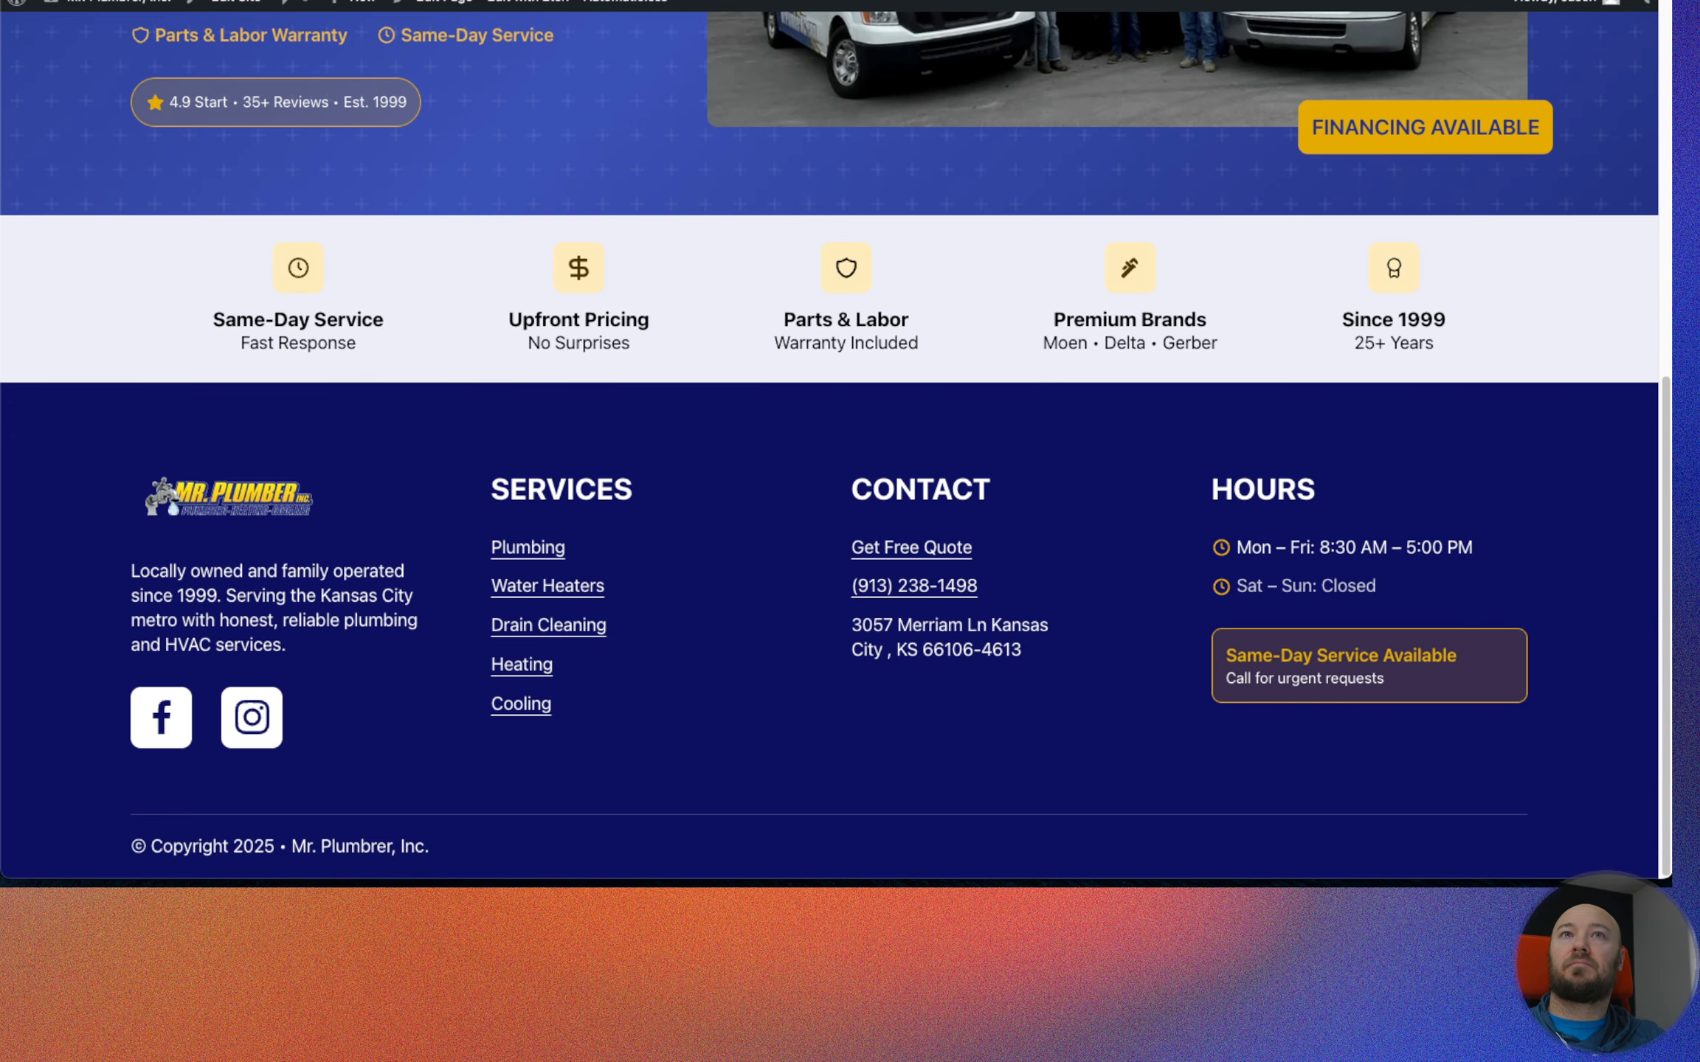
key(super+r)
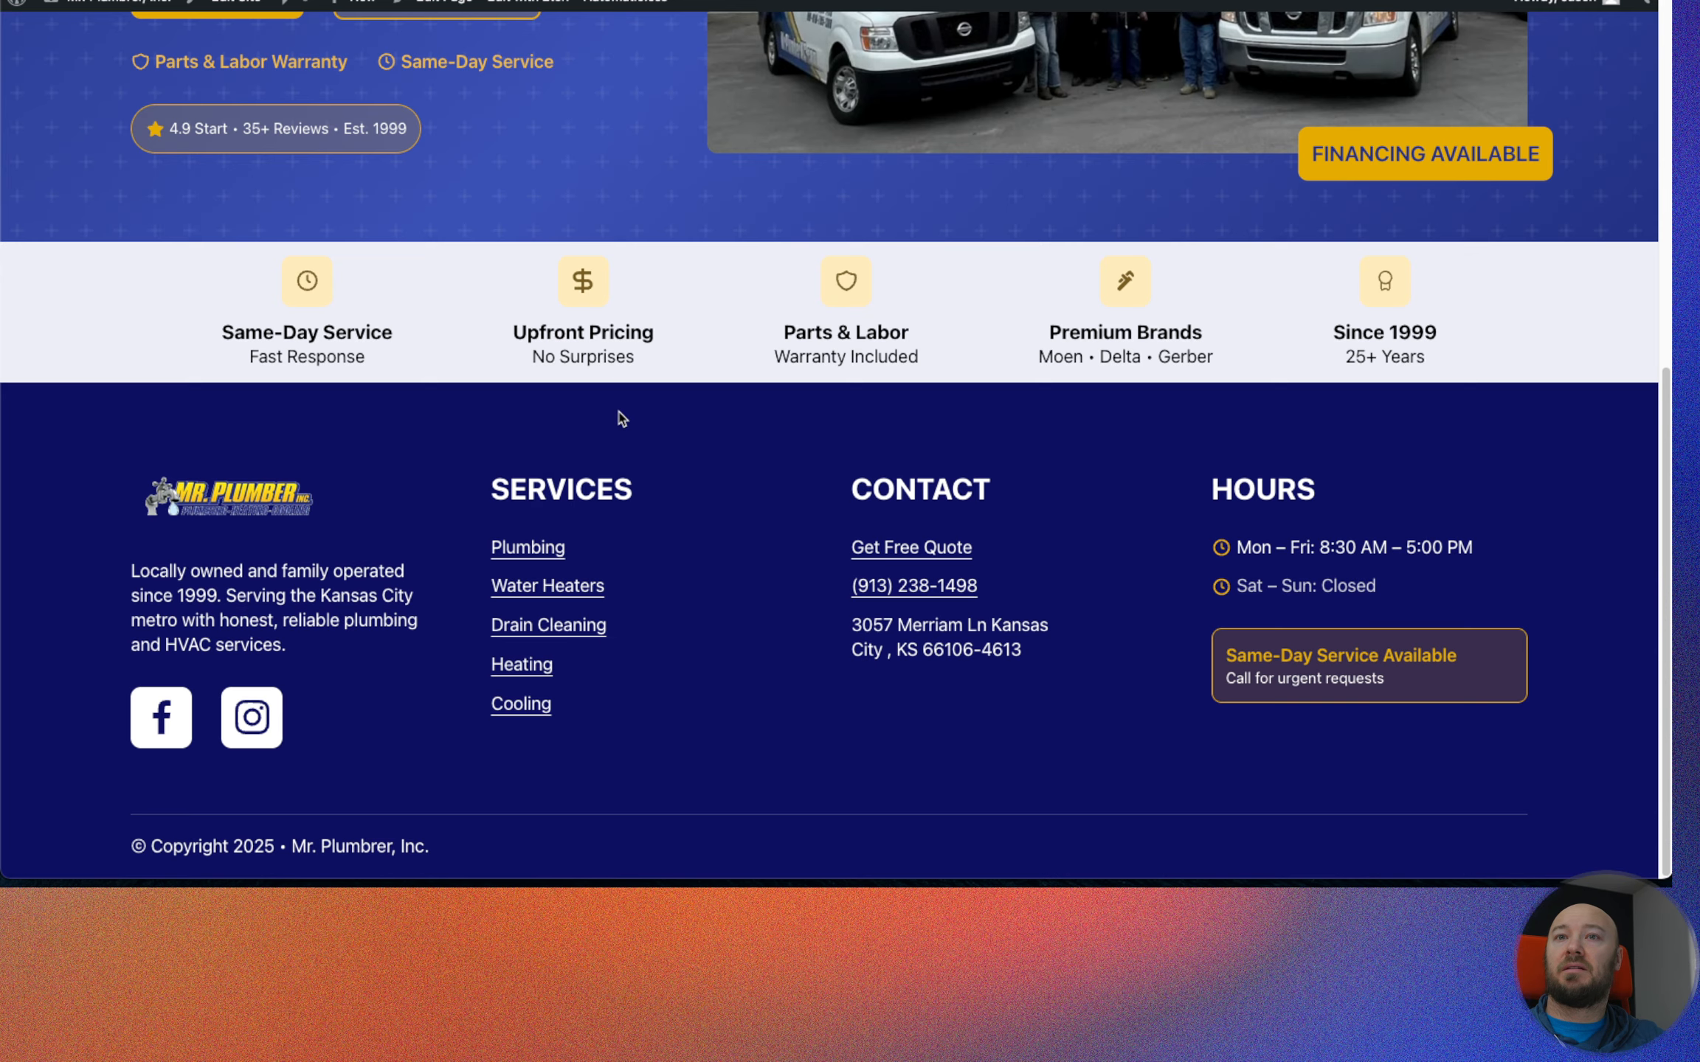
scroll(619, 406, up, 8)
scroll(618, 413, down, 3)
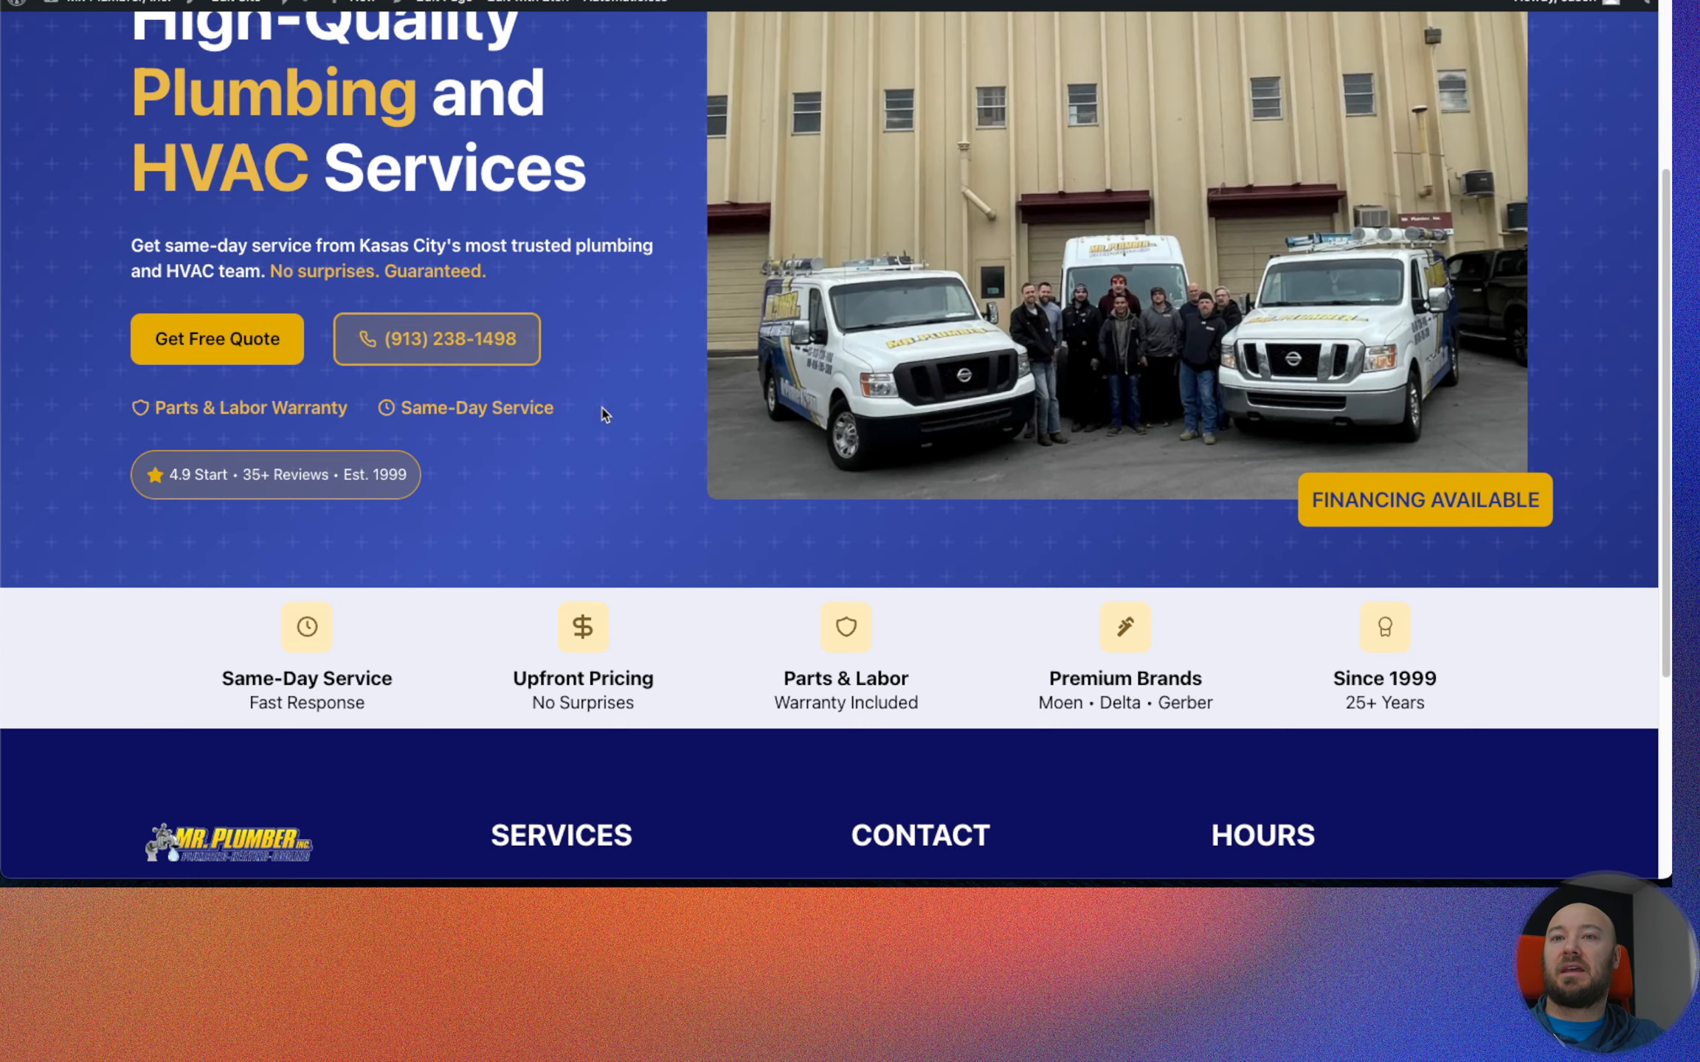
key(ctrl+Tab)
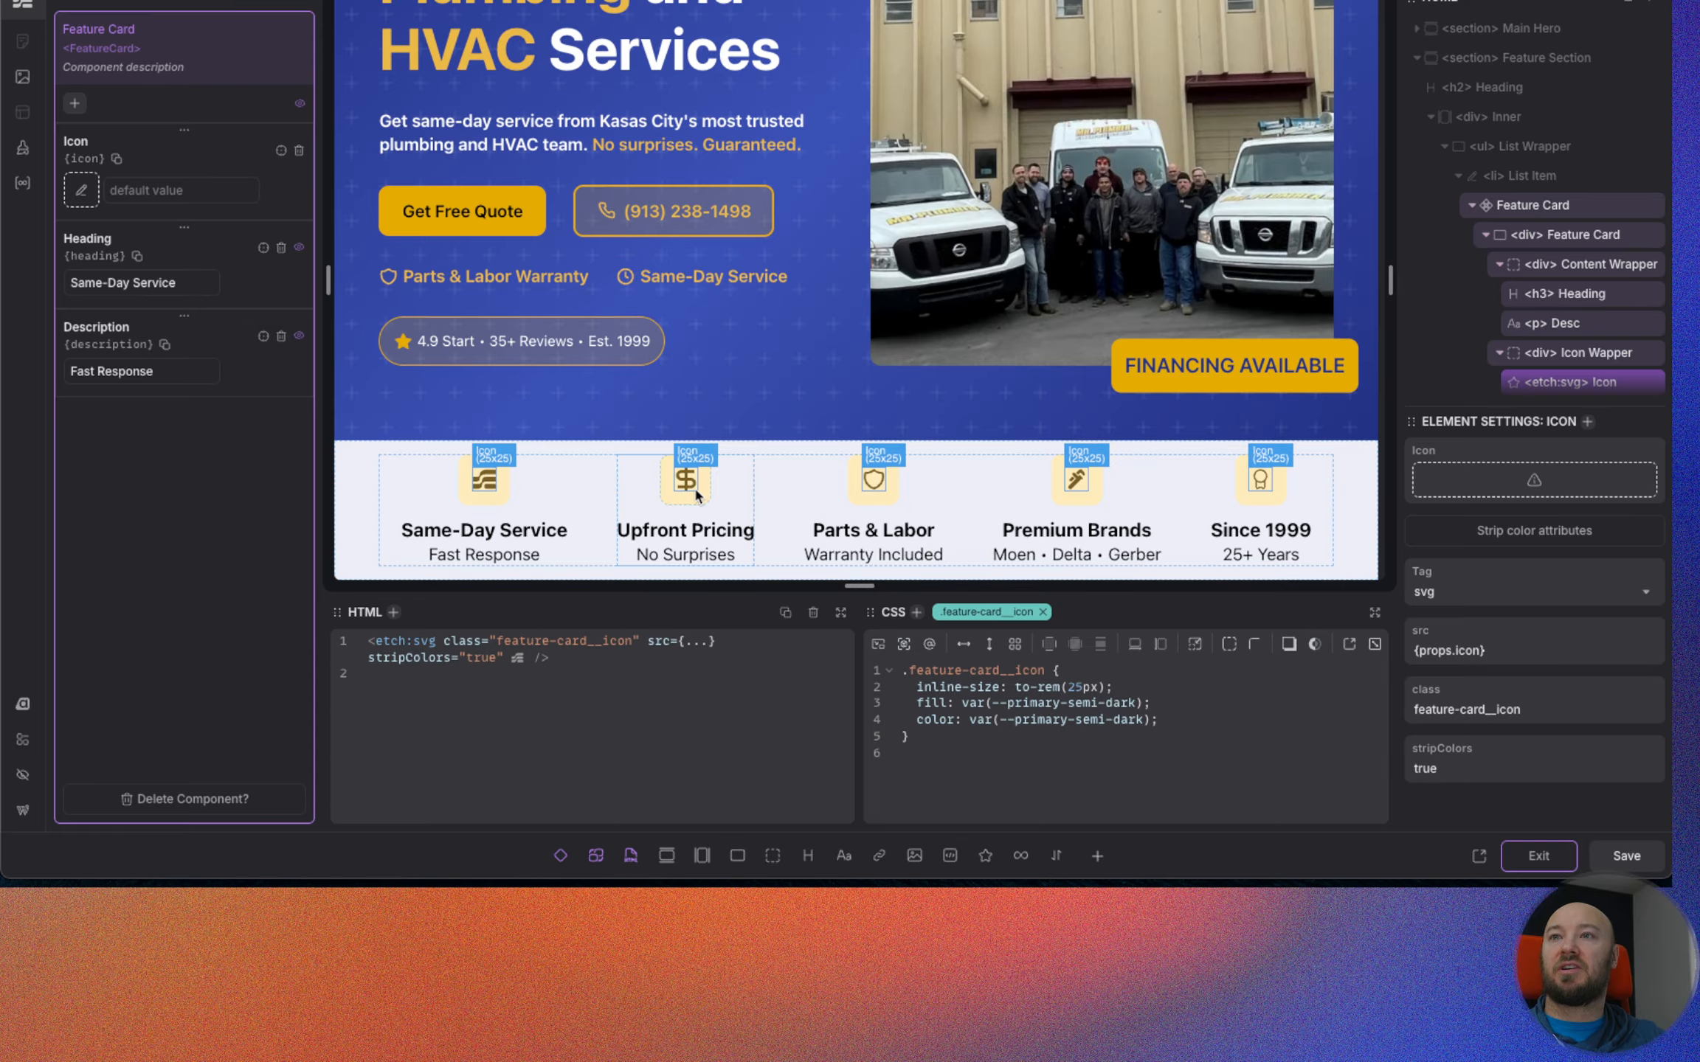
Exit the Feature Card component's editing mode and bring the Feature Section back into view.
scroll(1137, 529, up, 1)
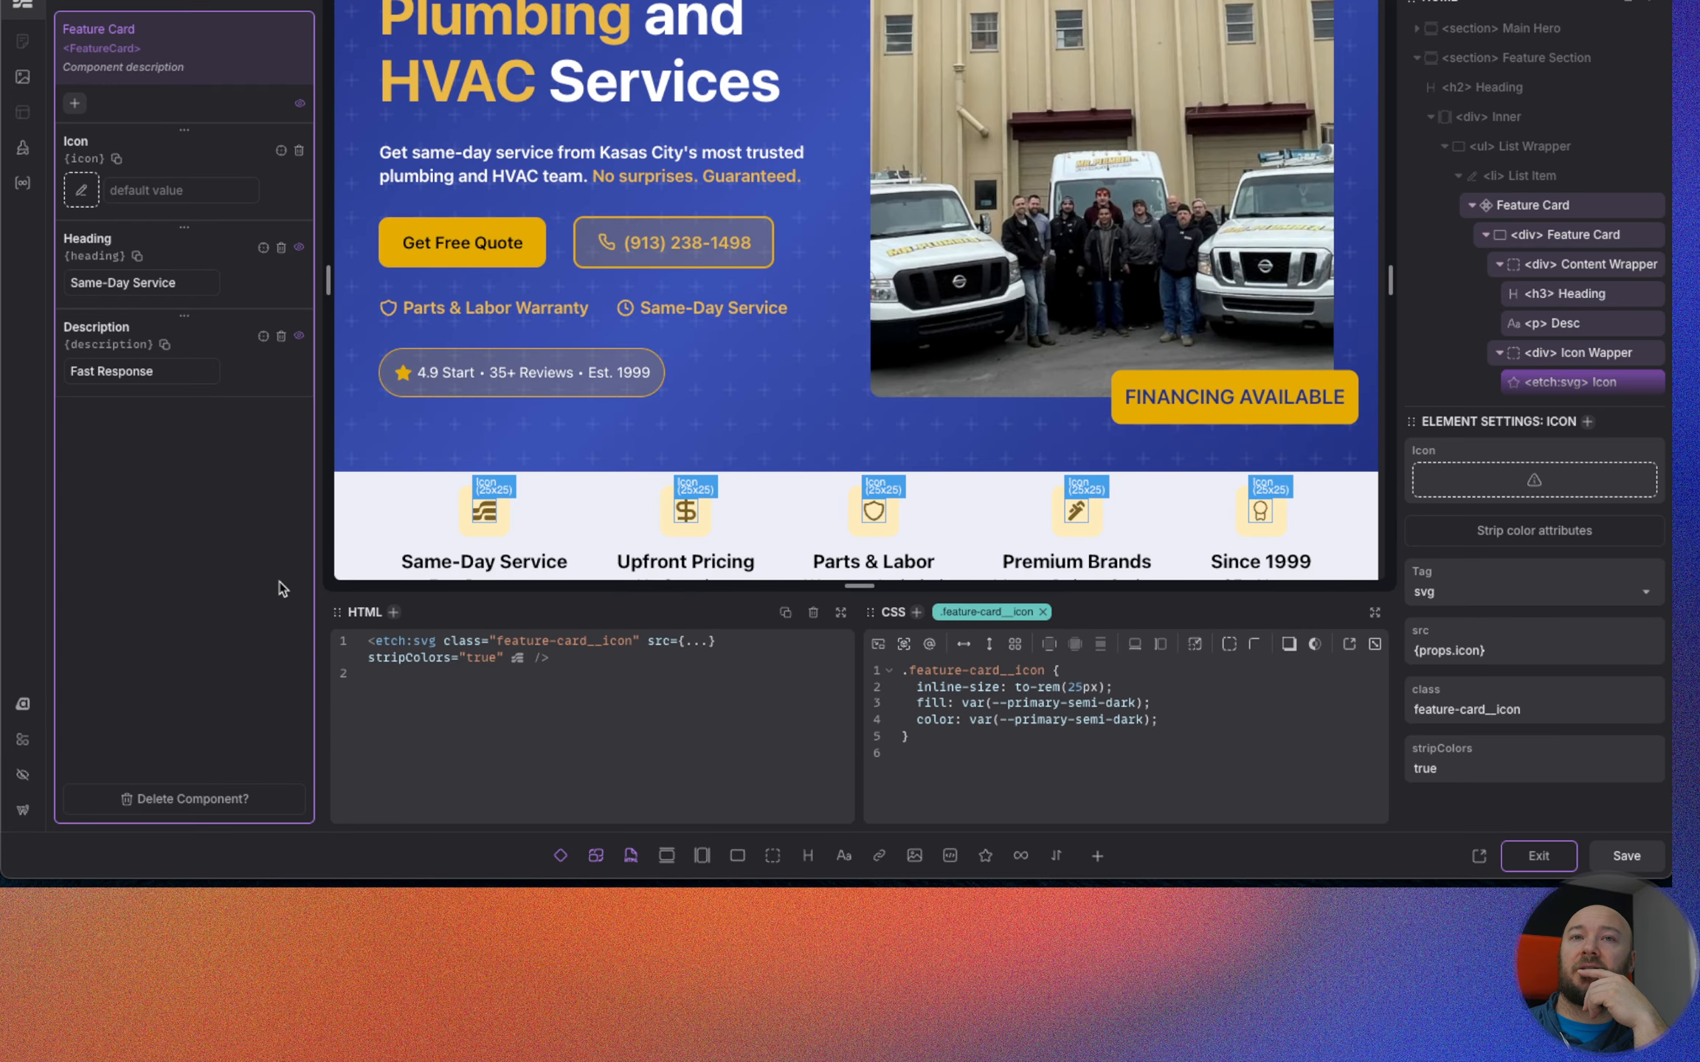
click(1537, 857)
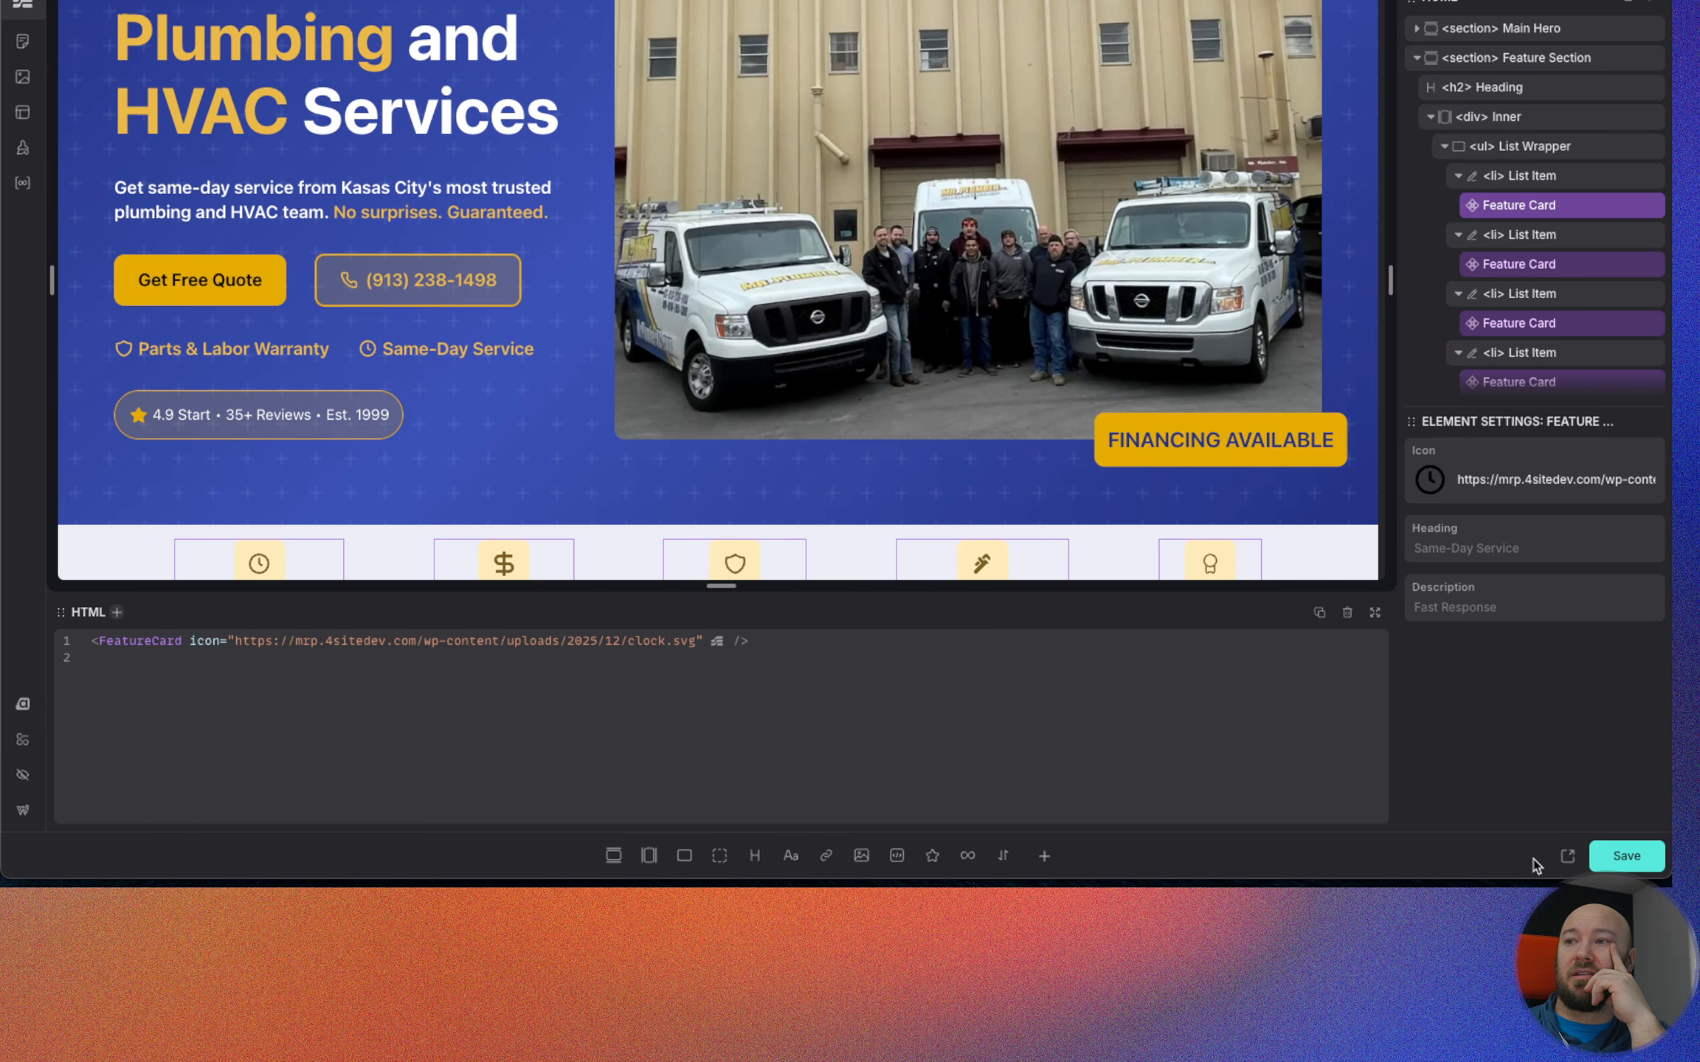
scroll(221, 479, down, 2)
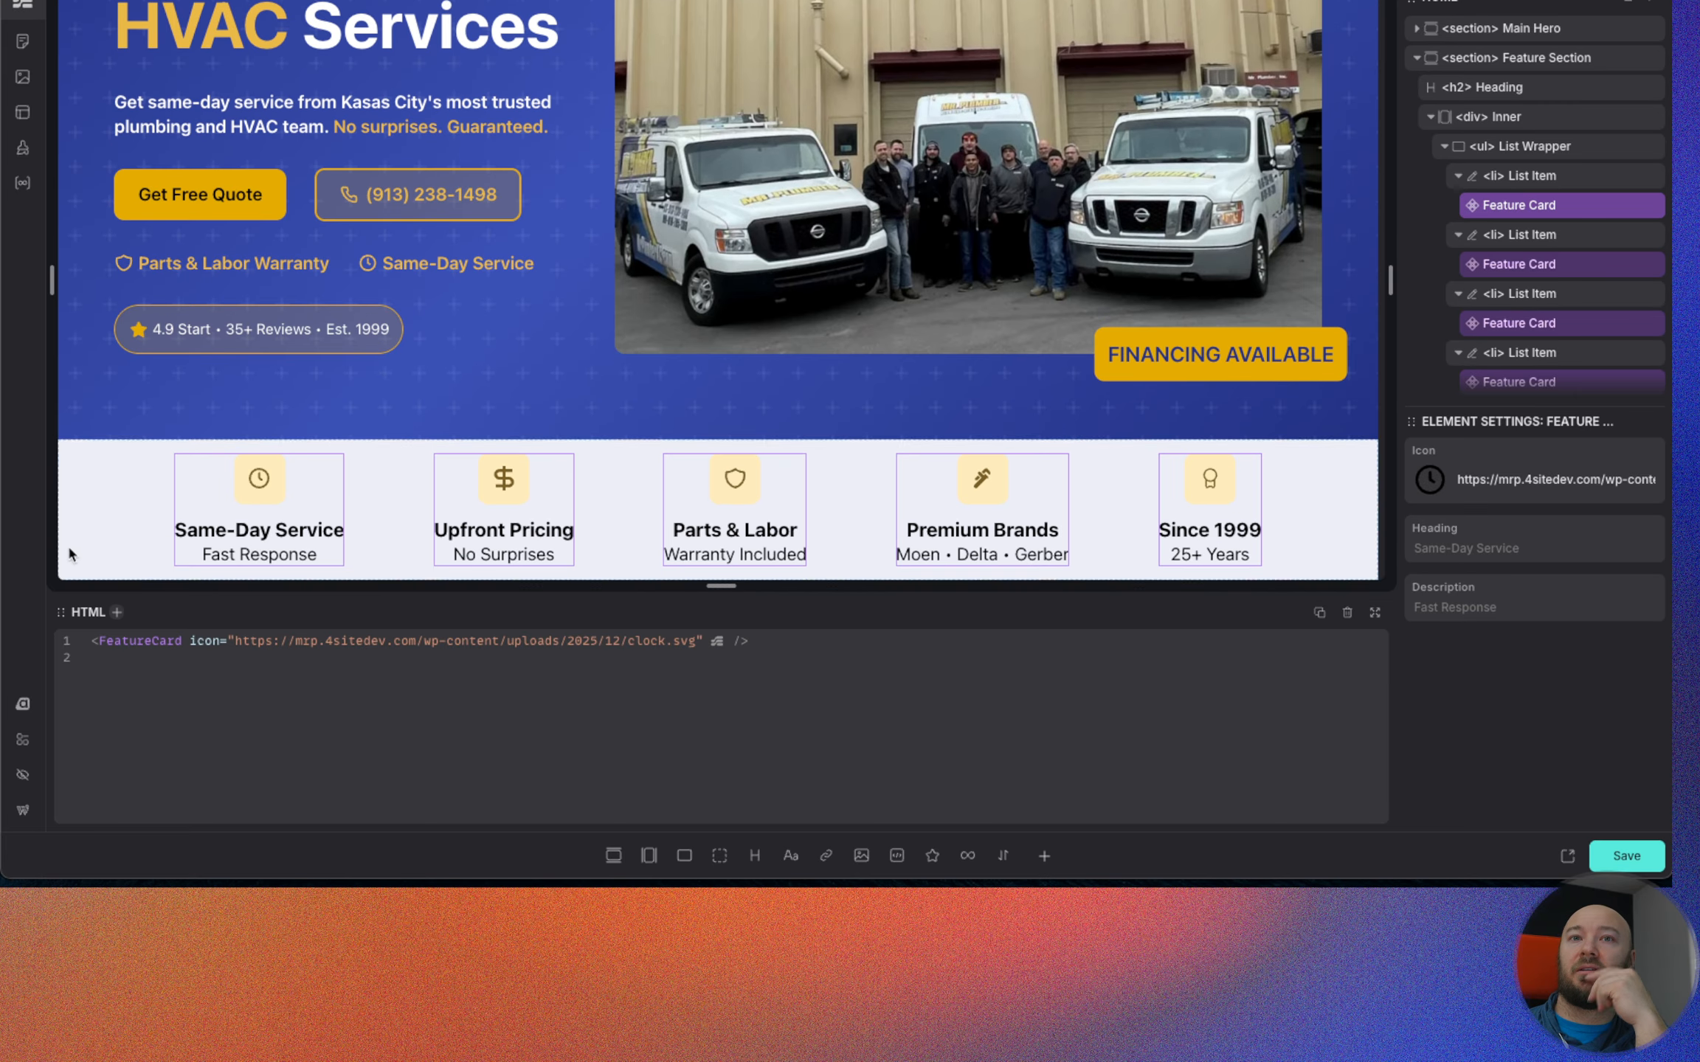
Open the primary color's shade settings in the ACSS palette and set the ultra-light shade's lightness to 99%.
click(25, 710)
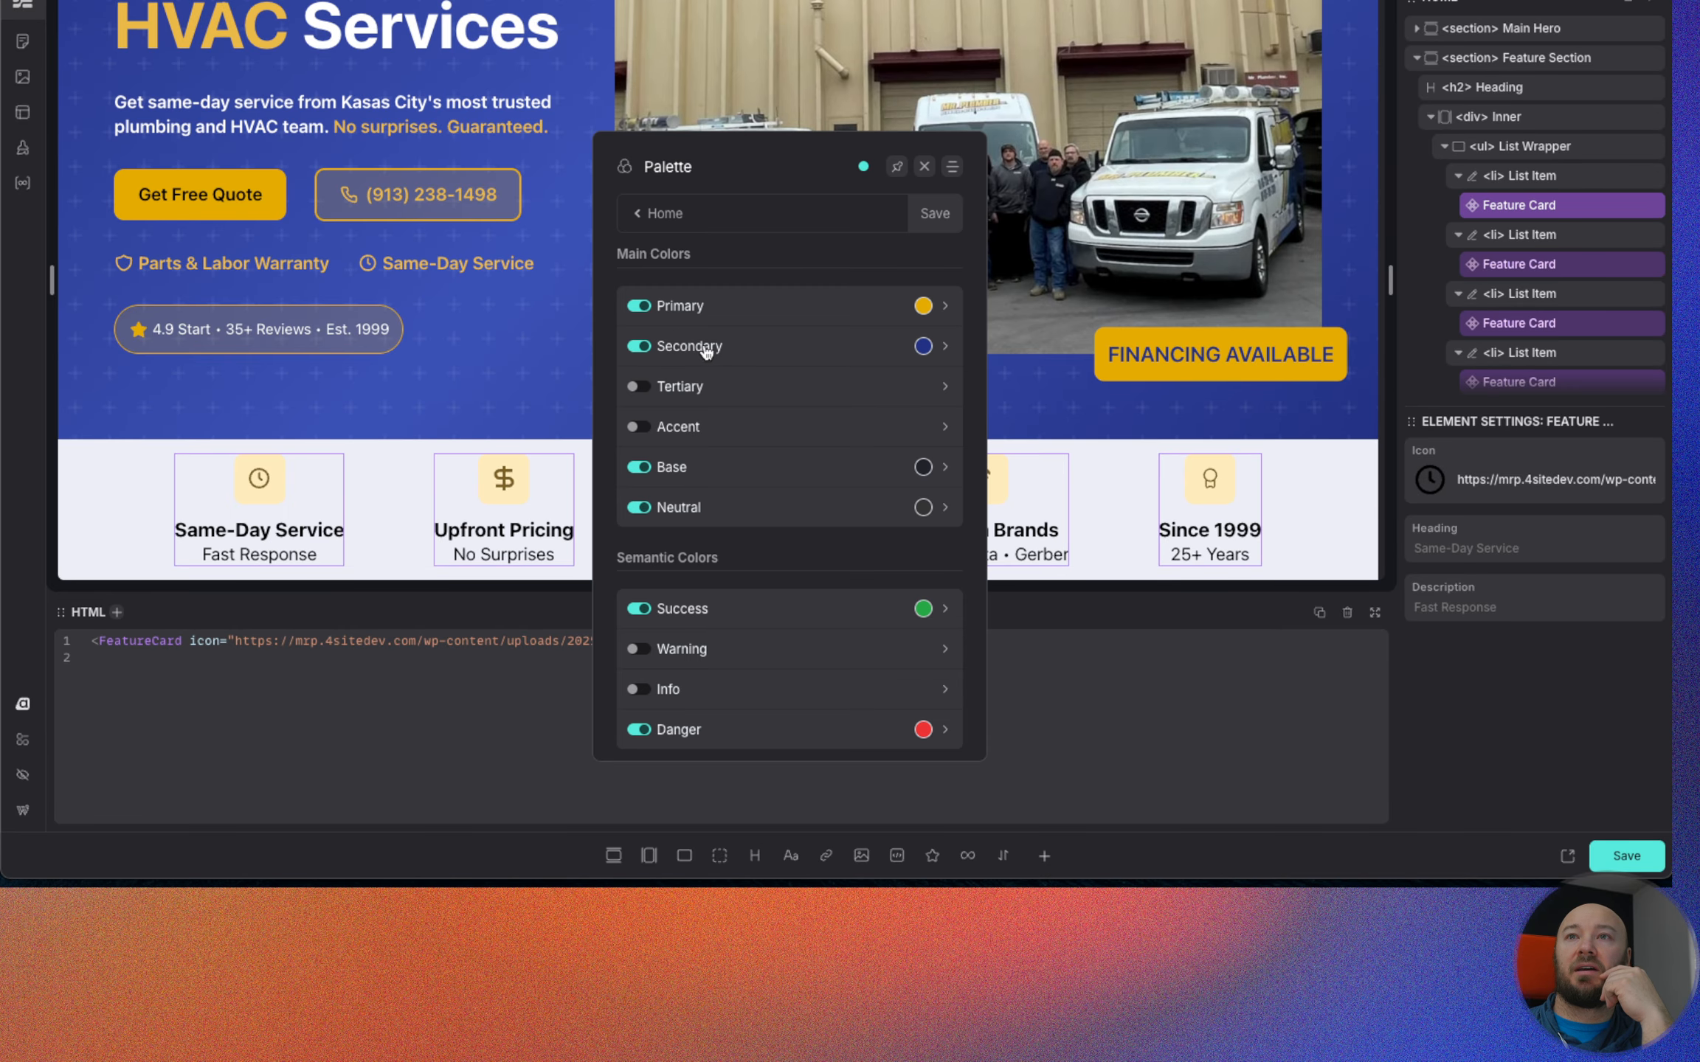
click(778, 315)
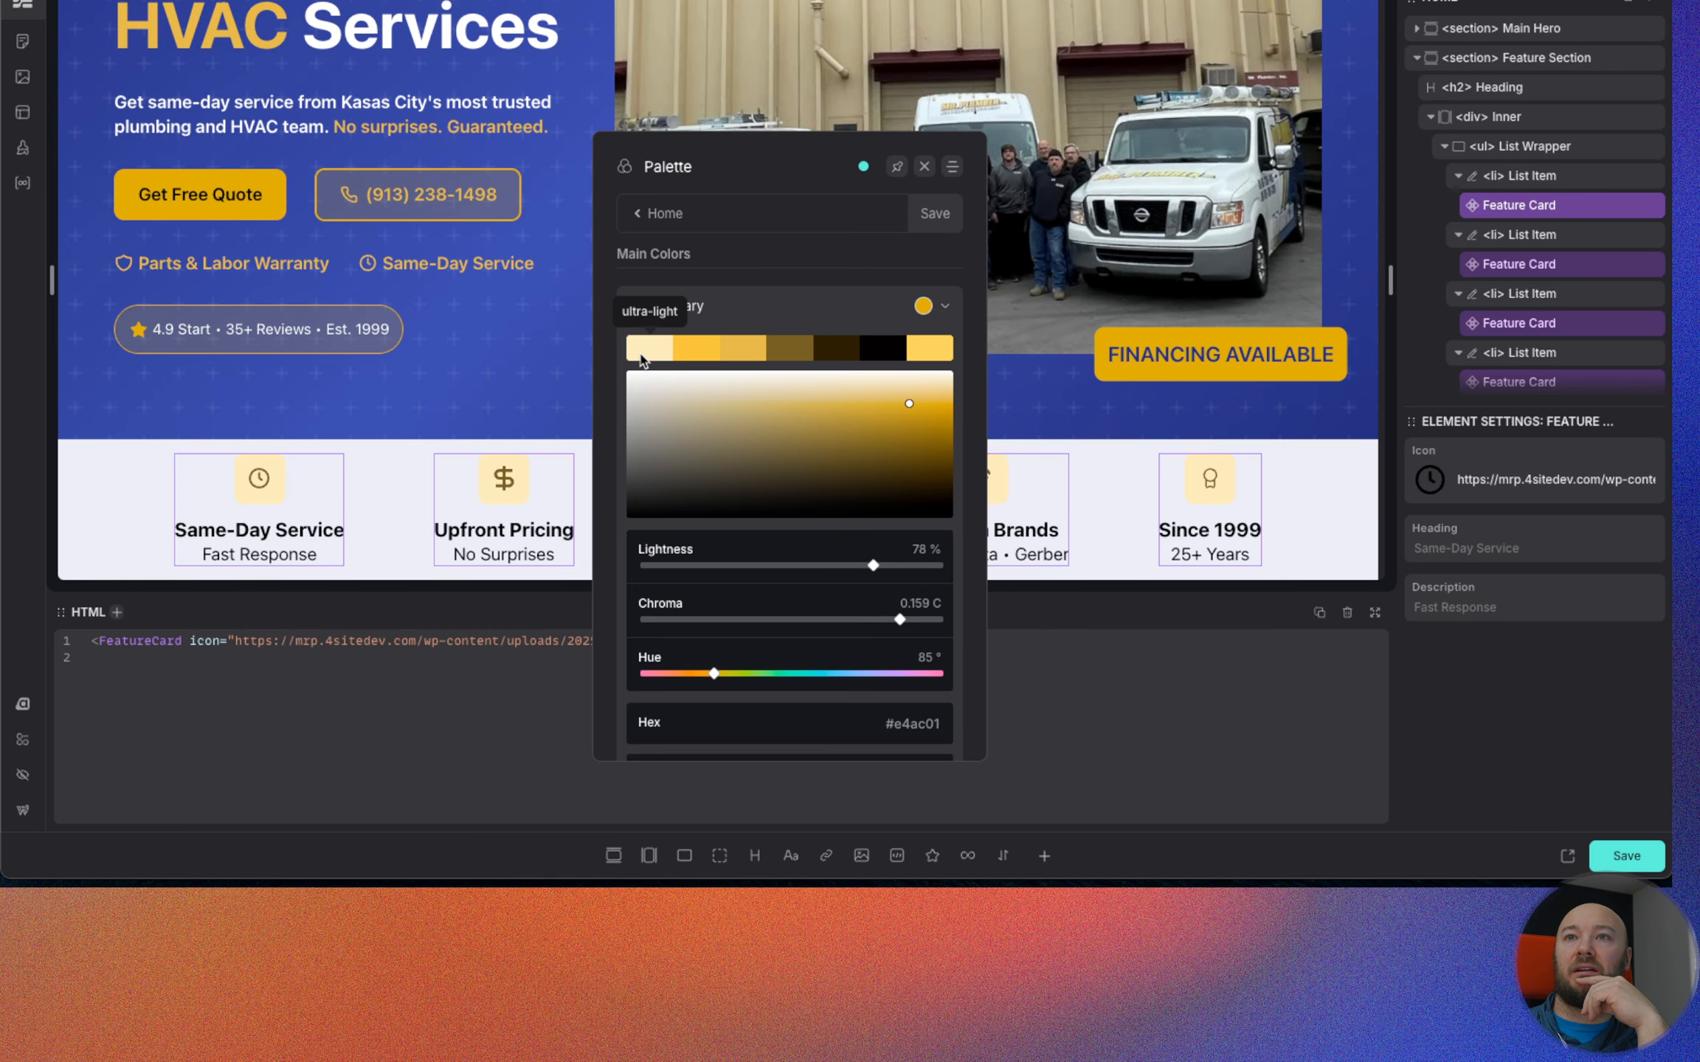
scroll(839, 664, down, 3)
click(839, 664)
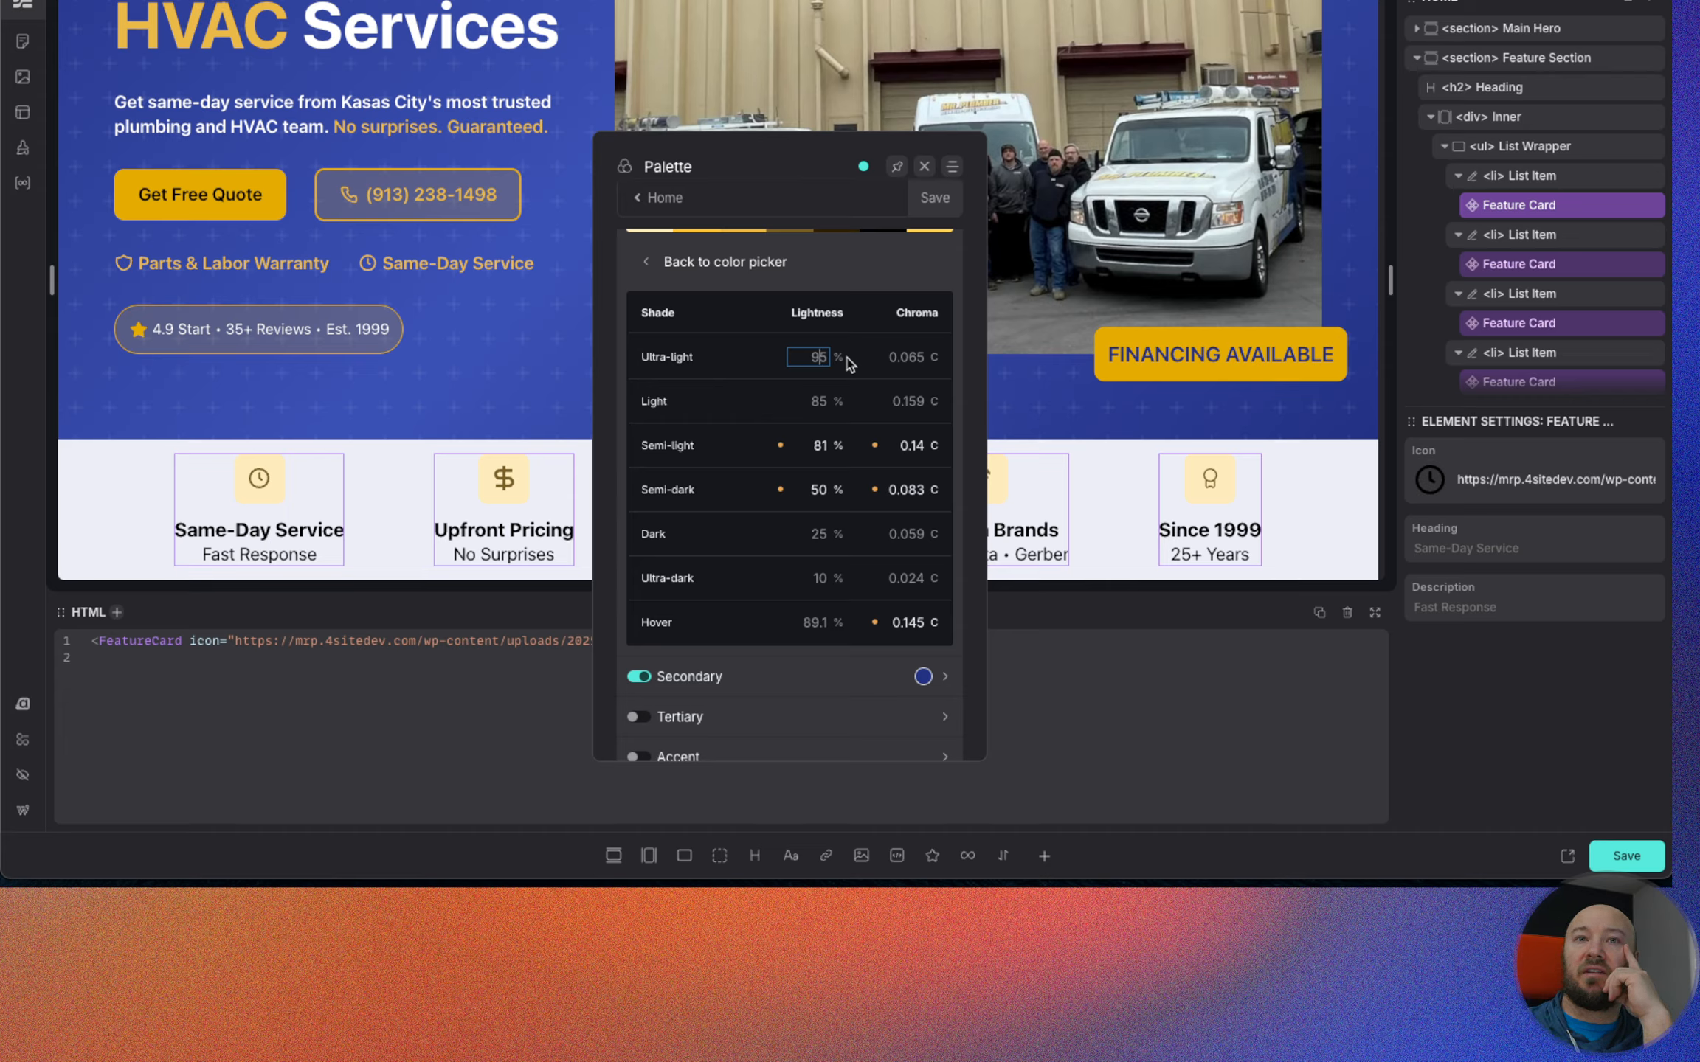
key(Up)
key(Up)
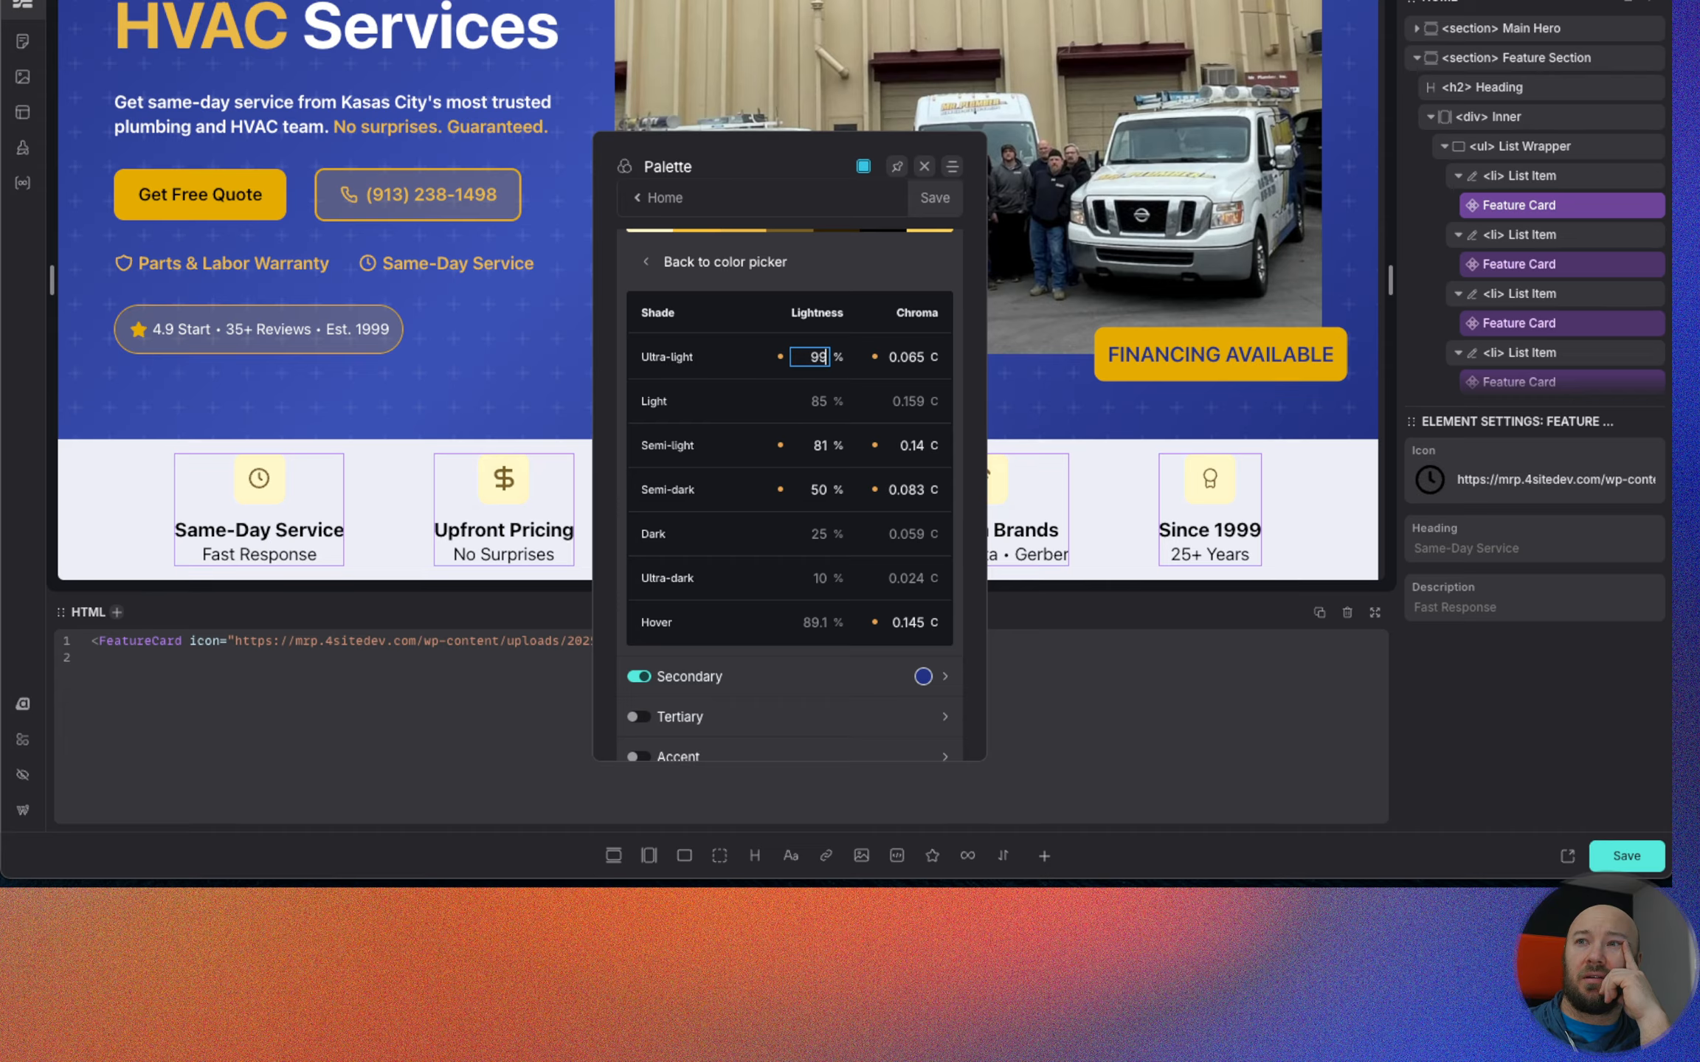
Set the primary ultra-light shade's chroma to 0.03, save the palette, and close the ACSS dashboard.
click(914, 357)
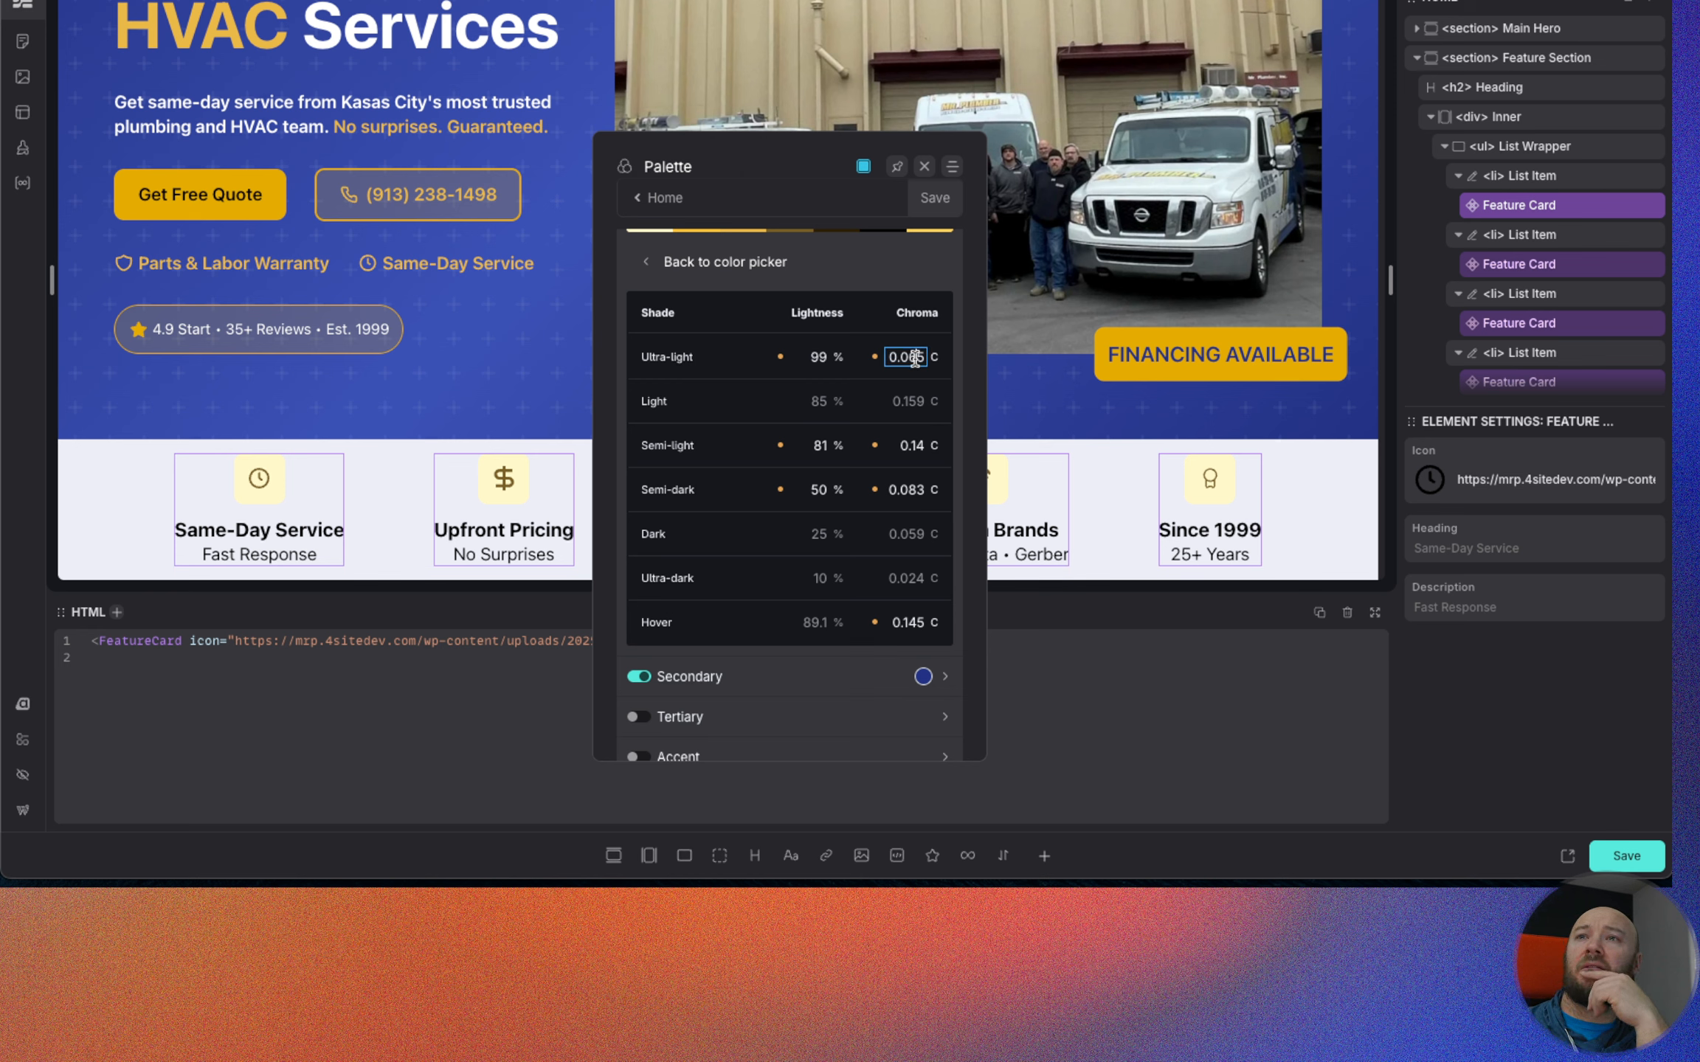
key(Up)
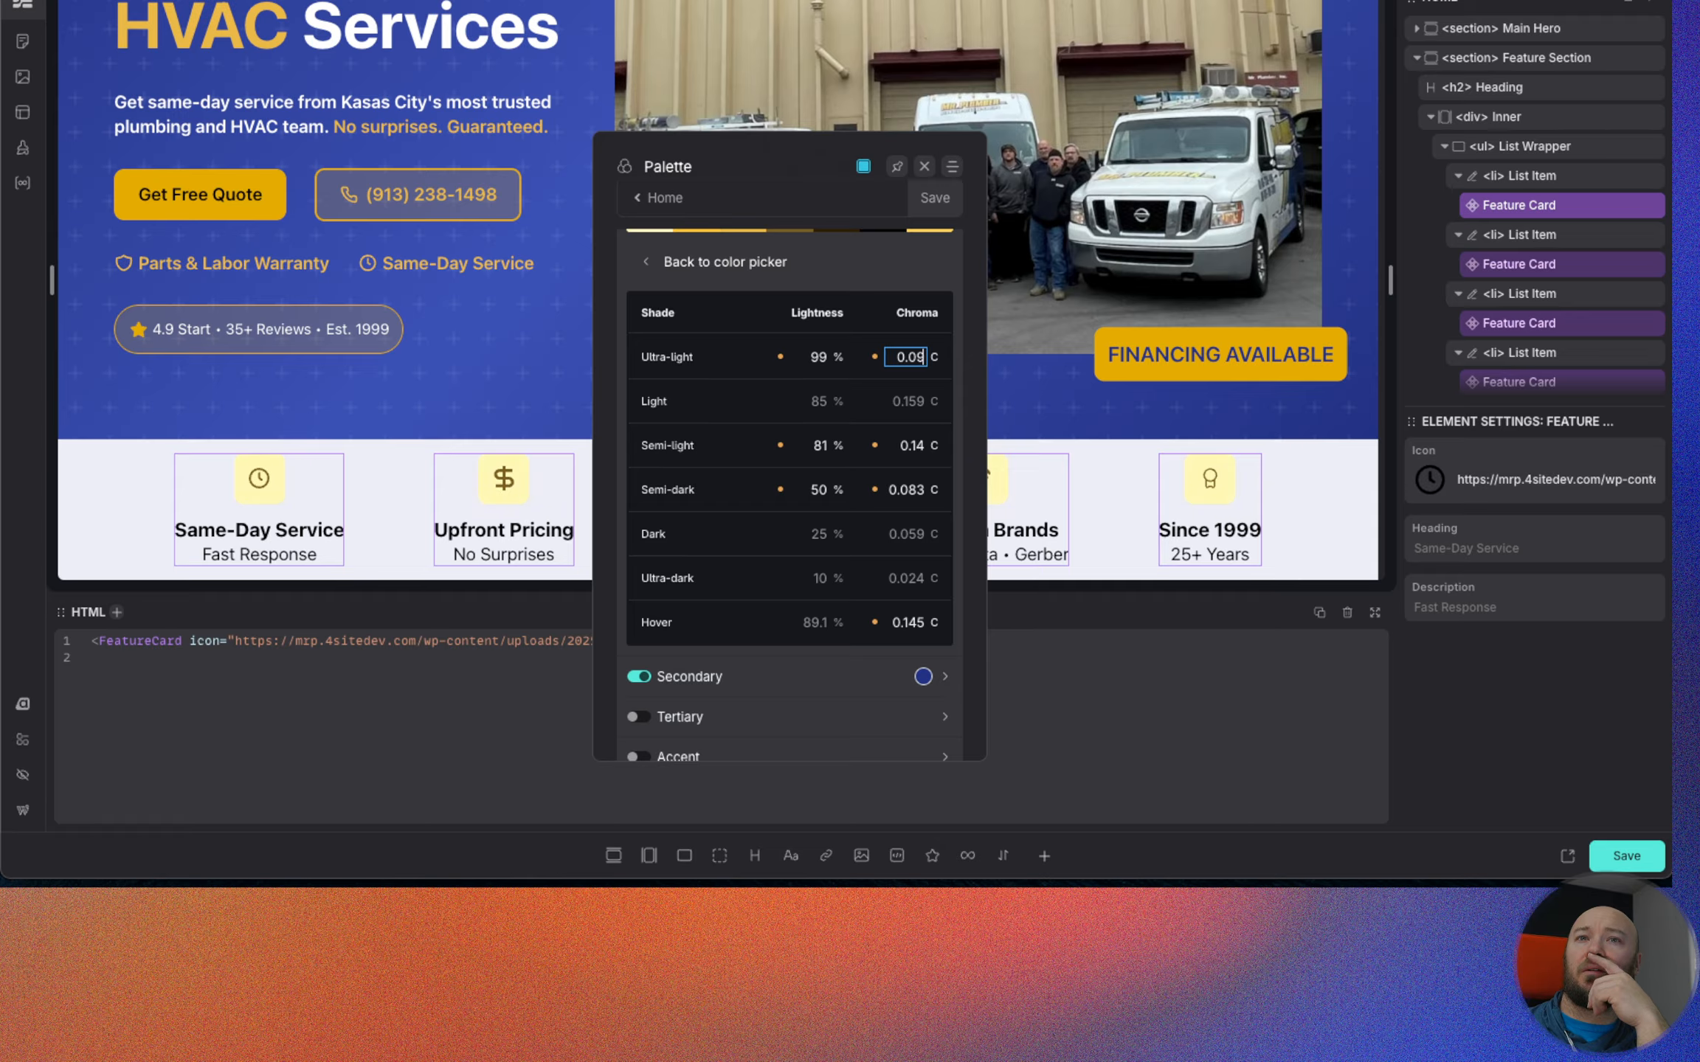
key(BackSpace)
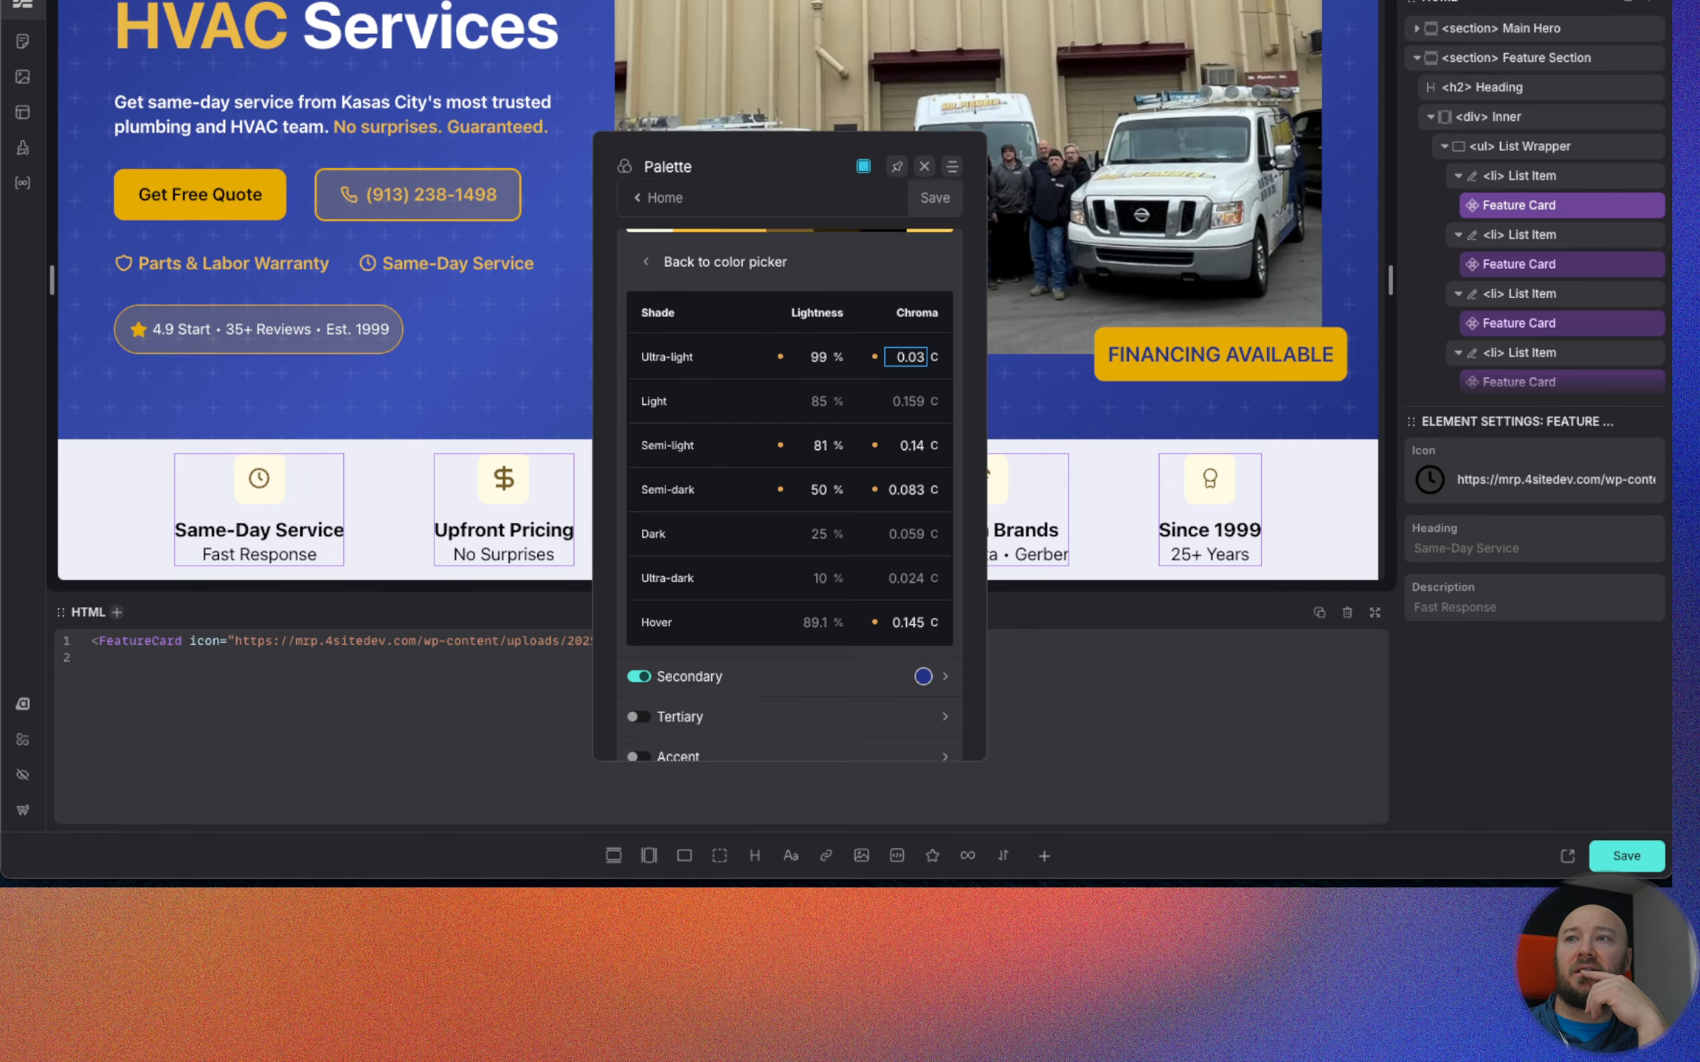
scroll(462, 346, up, 5)
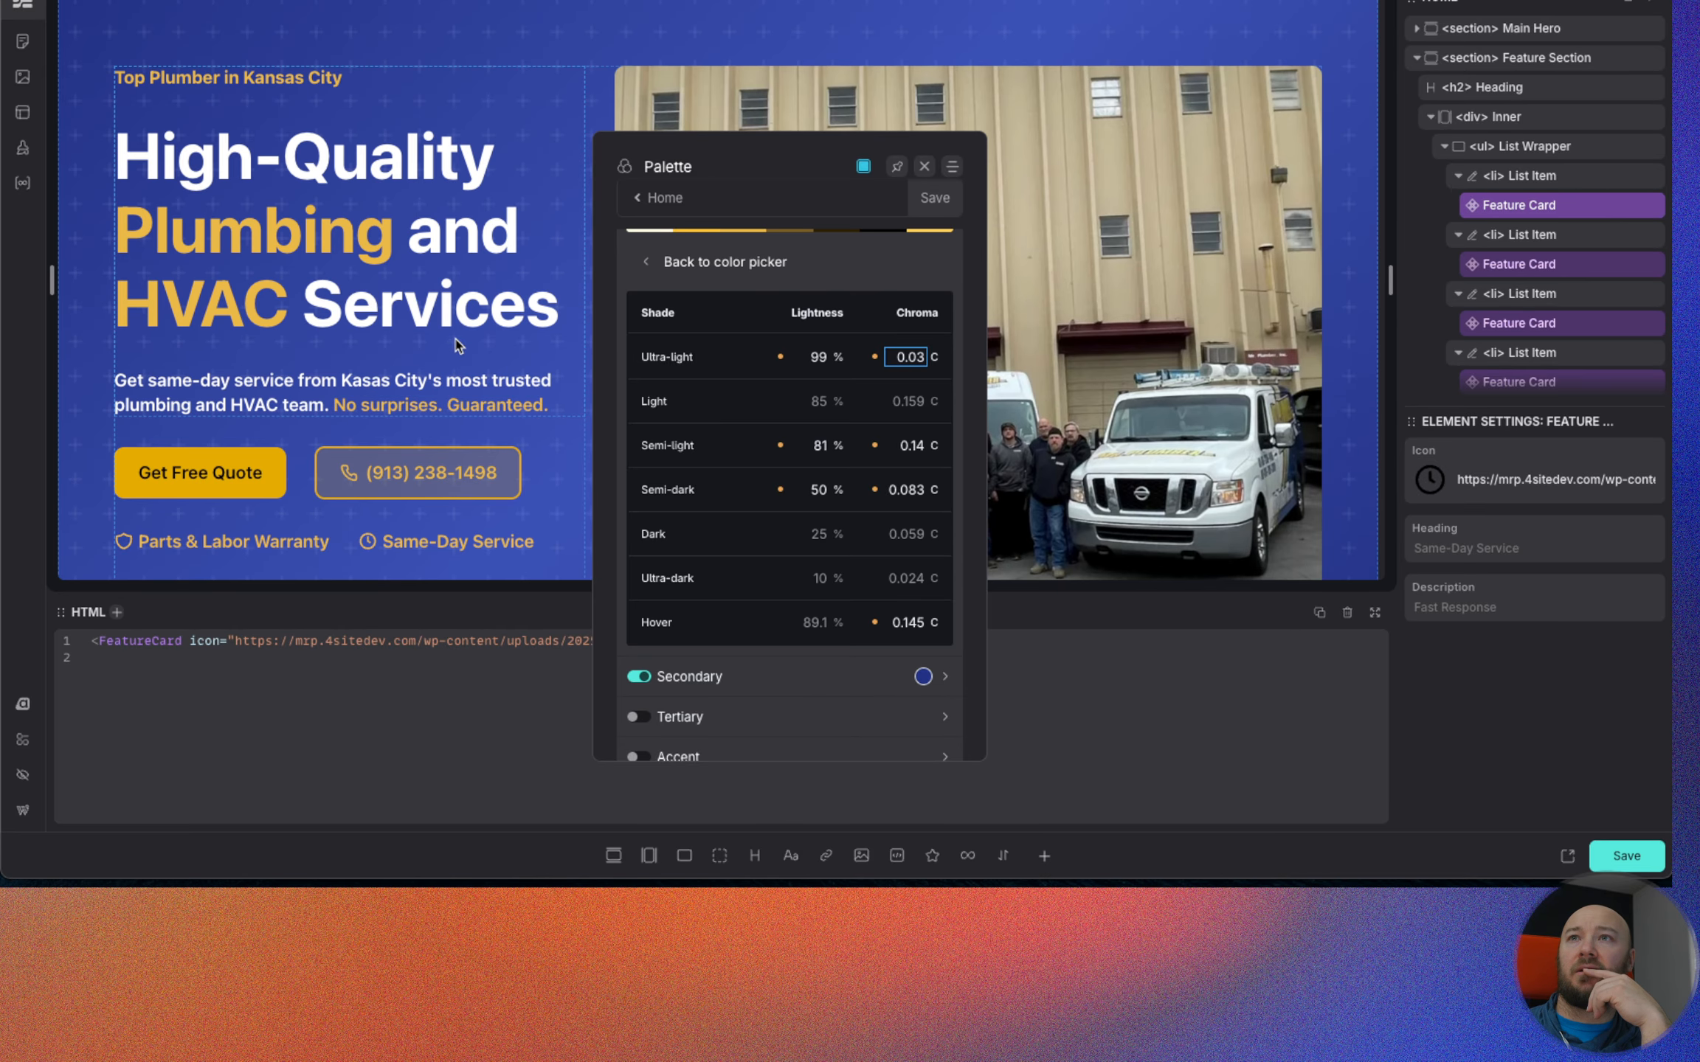
scroll(770, 375, down, 2)
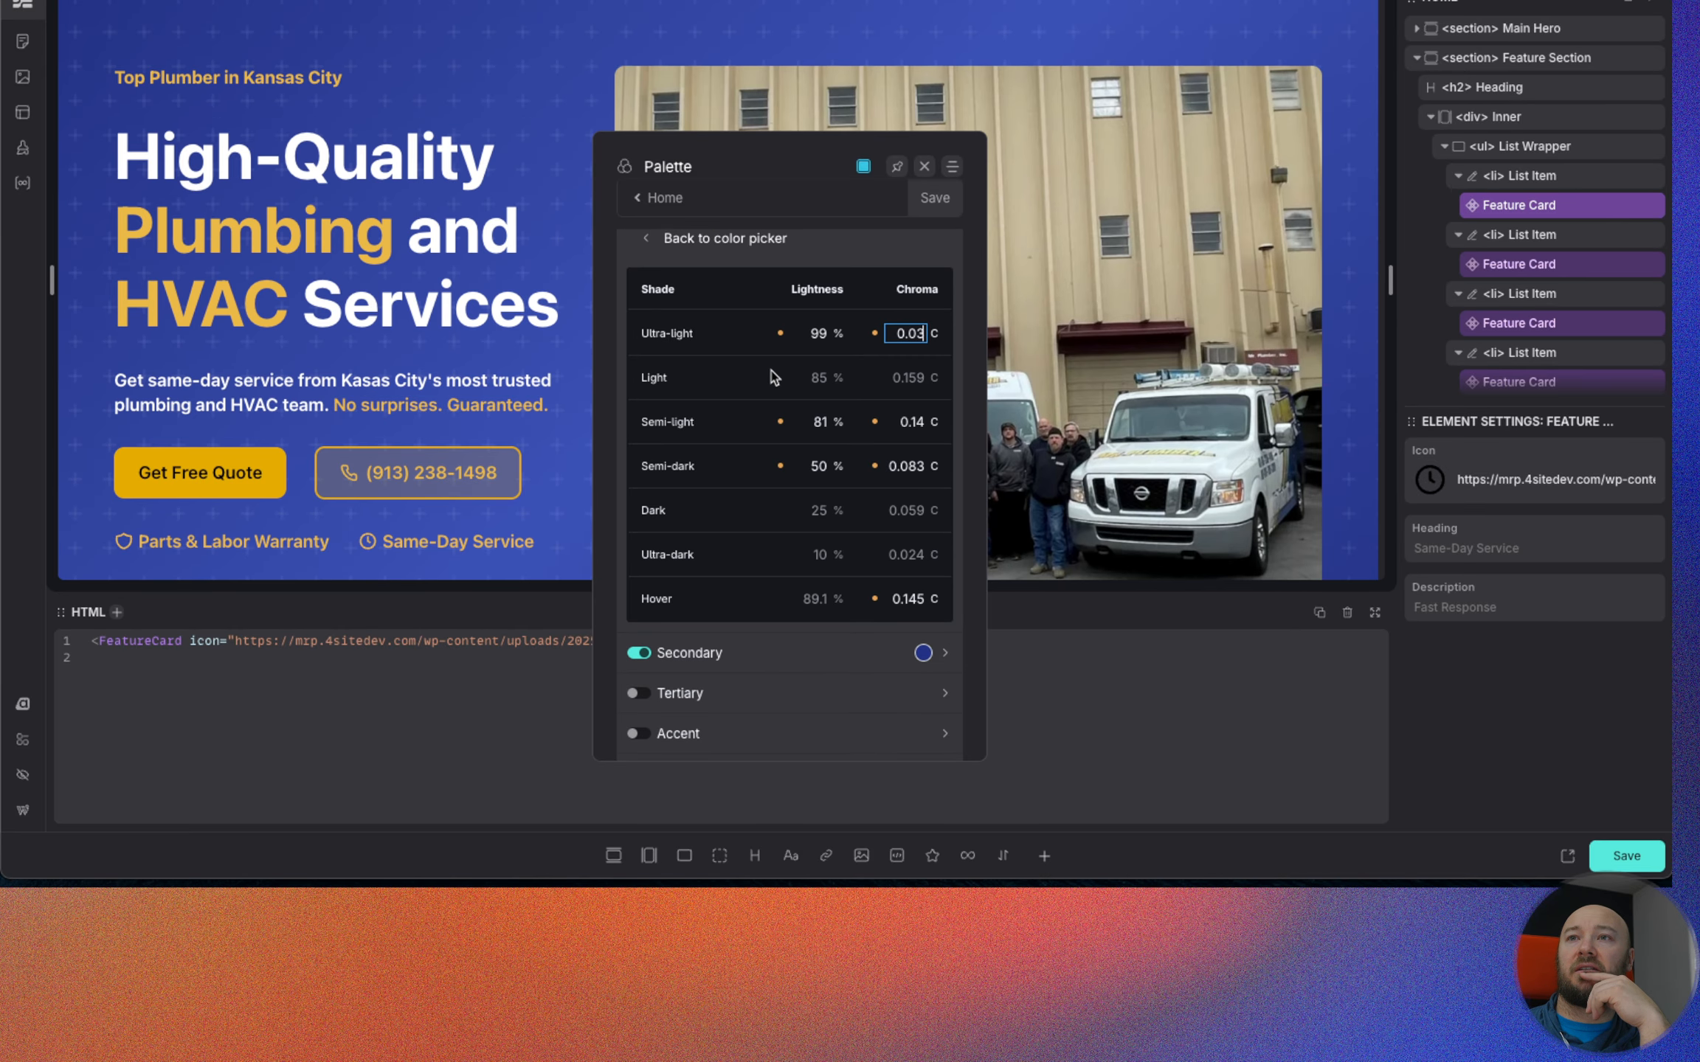
click(926, 212)
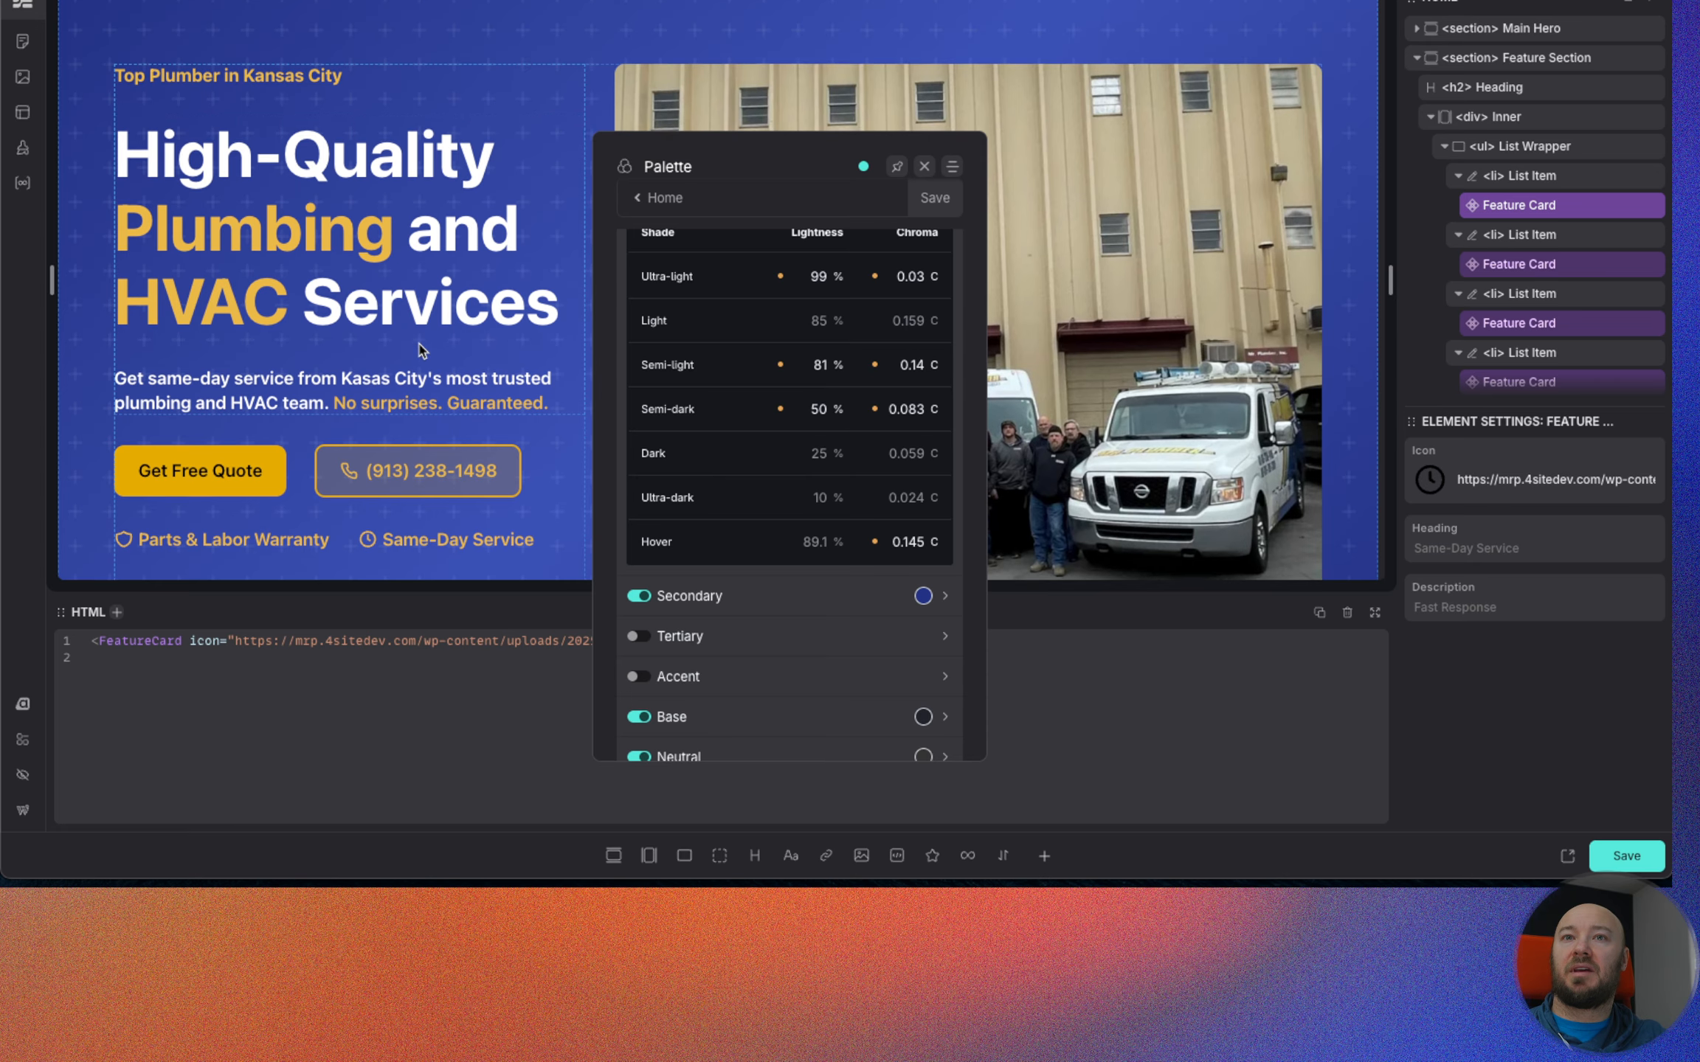
scroll(420, 351, down, 4)
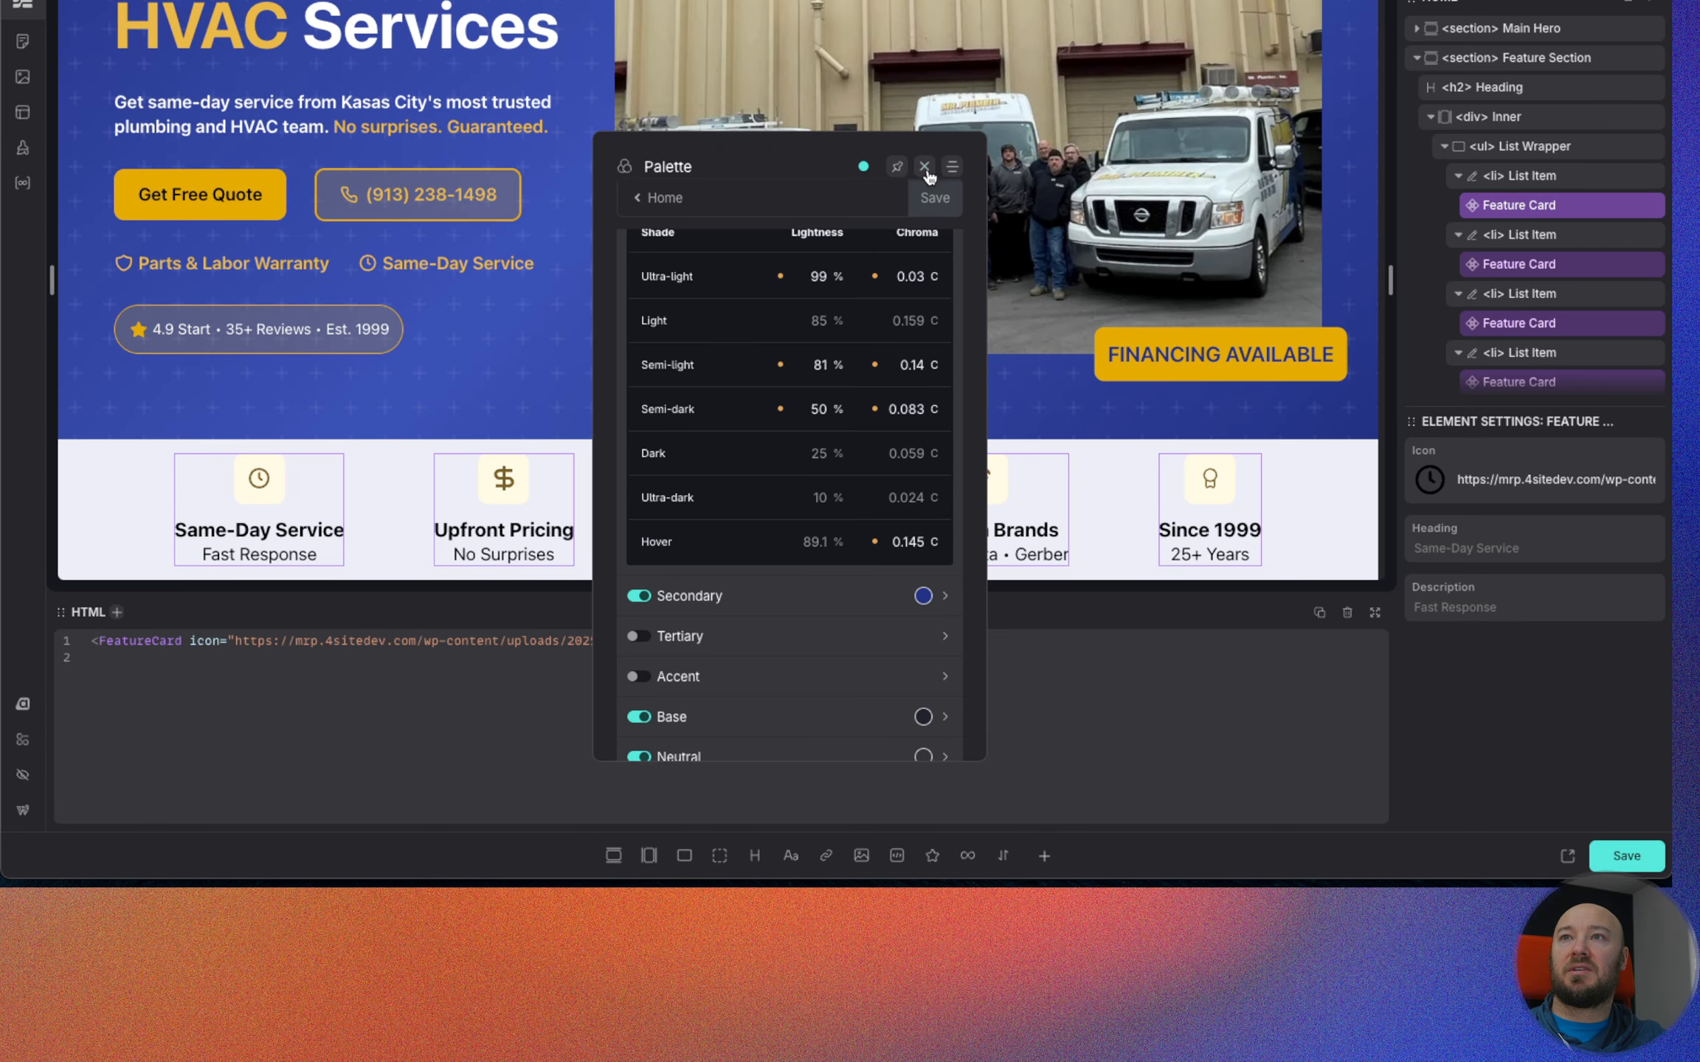
click(924, 166)
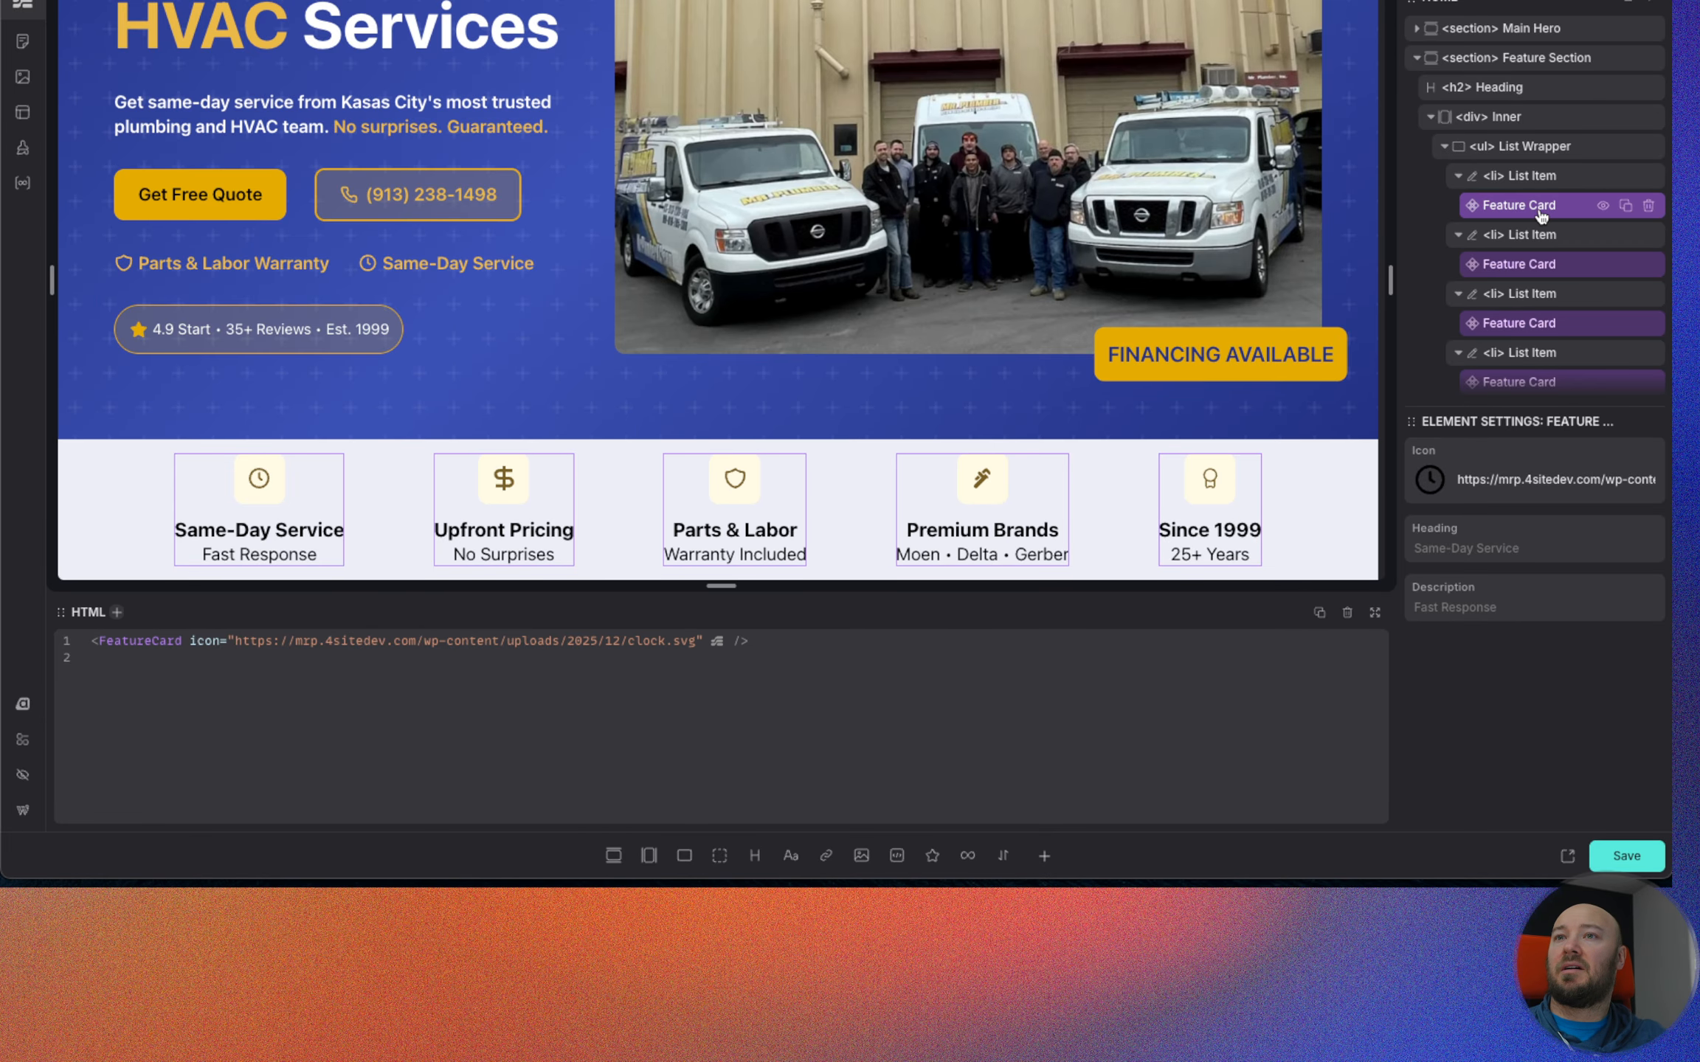
Edit the first Feature Card component, set both fill and color of .feature-card__icon to var(--primary), and save the component.
right_click(1542, 214)
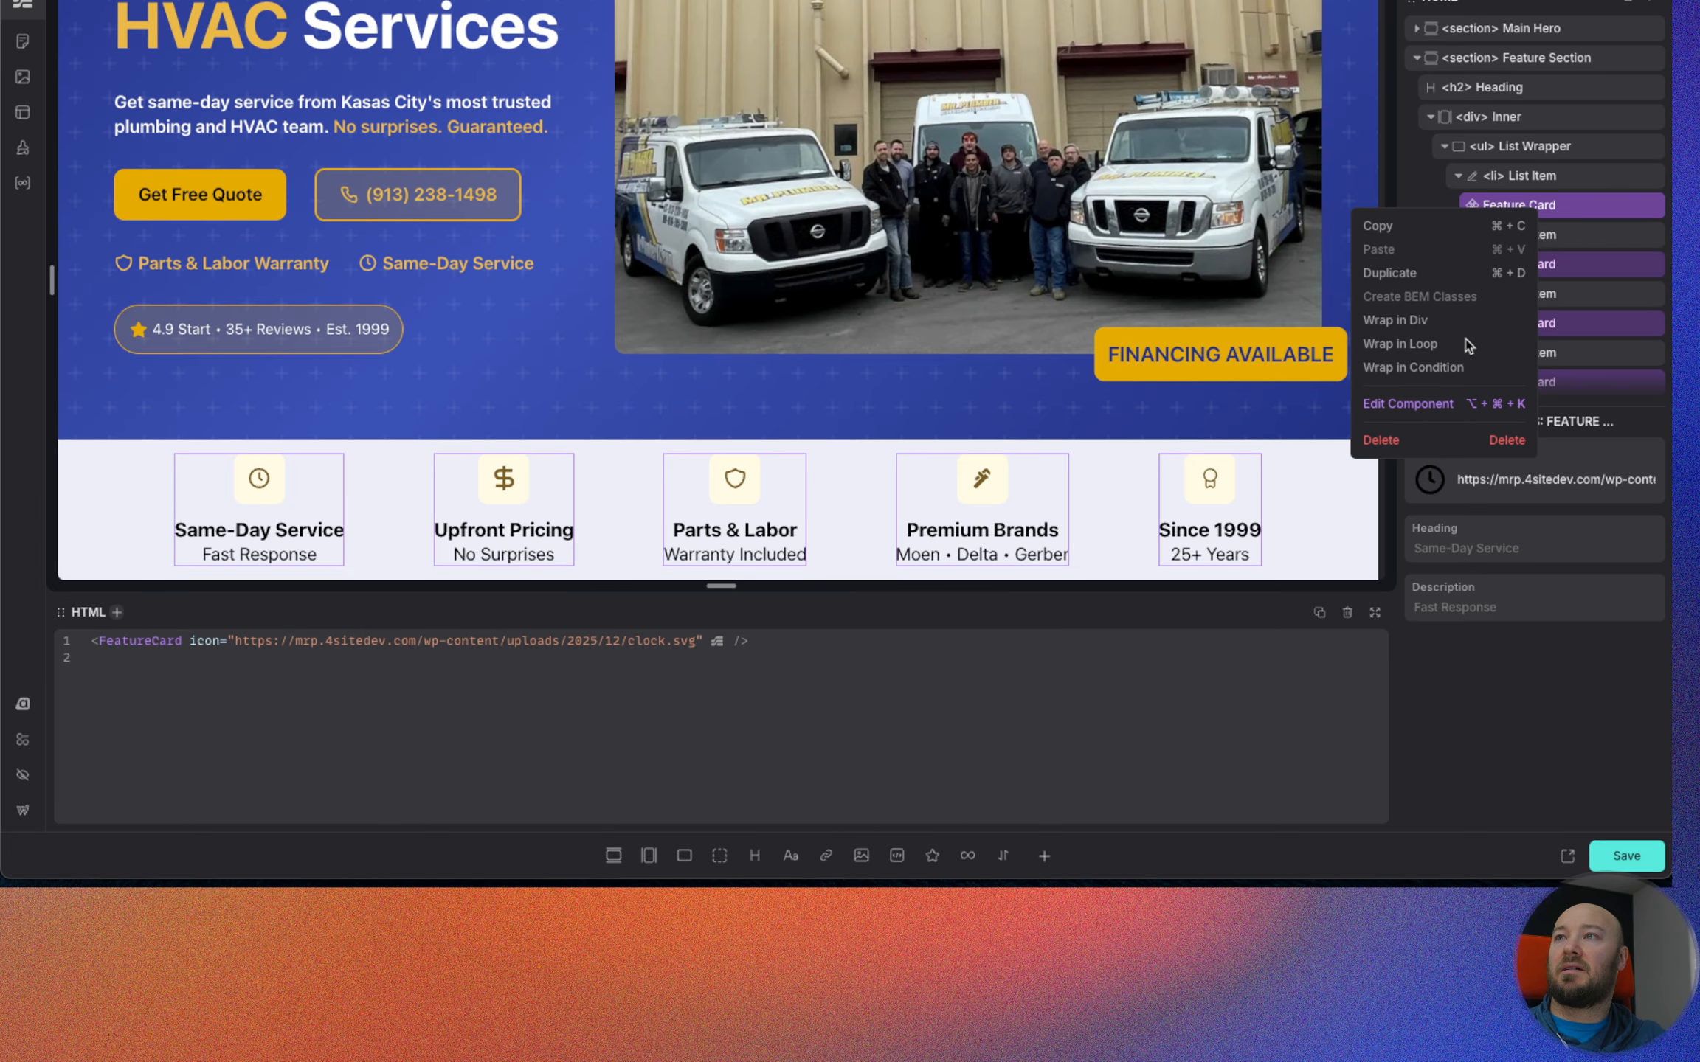
click(1410, 402)
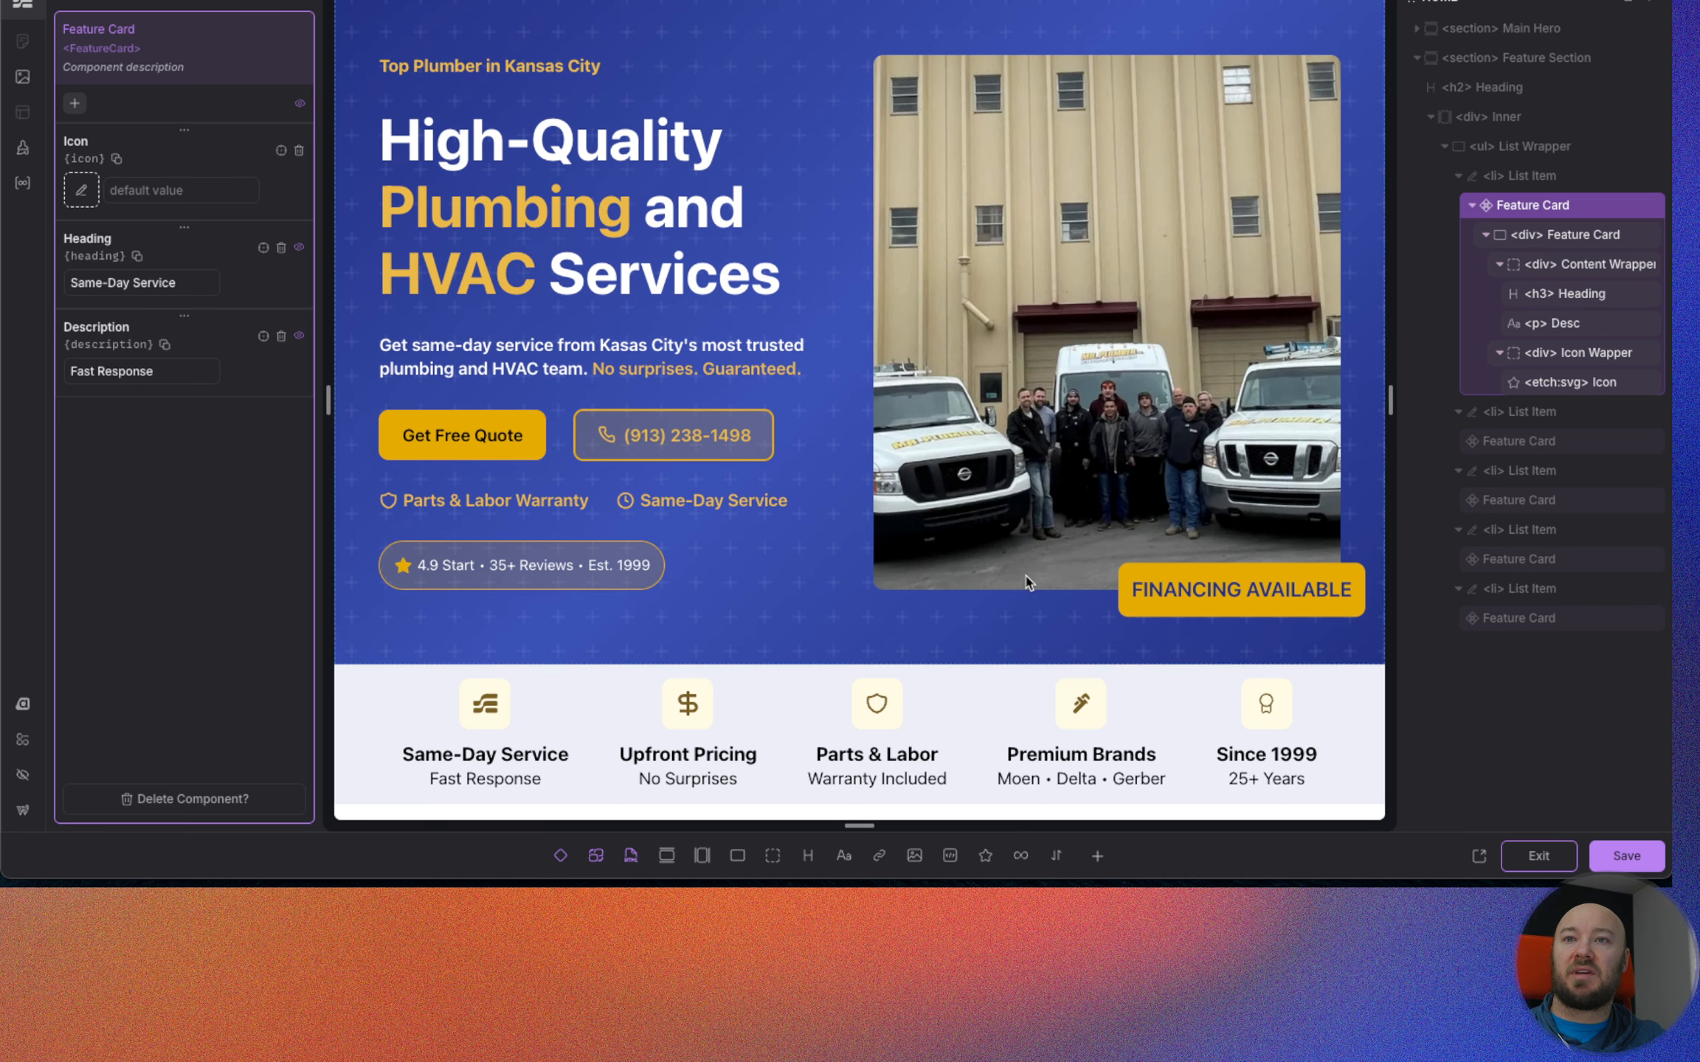
click(1575, 382)
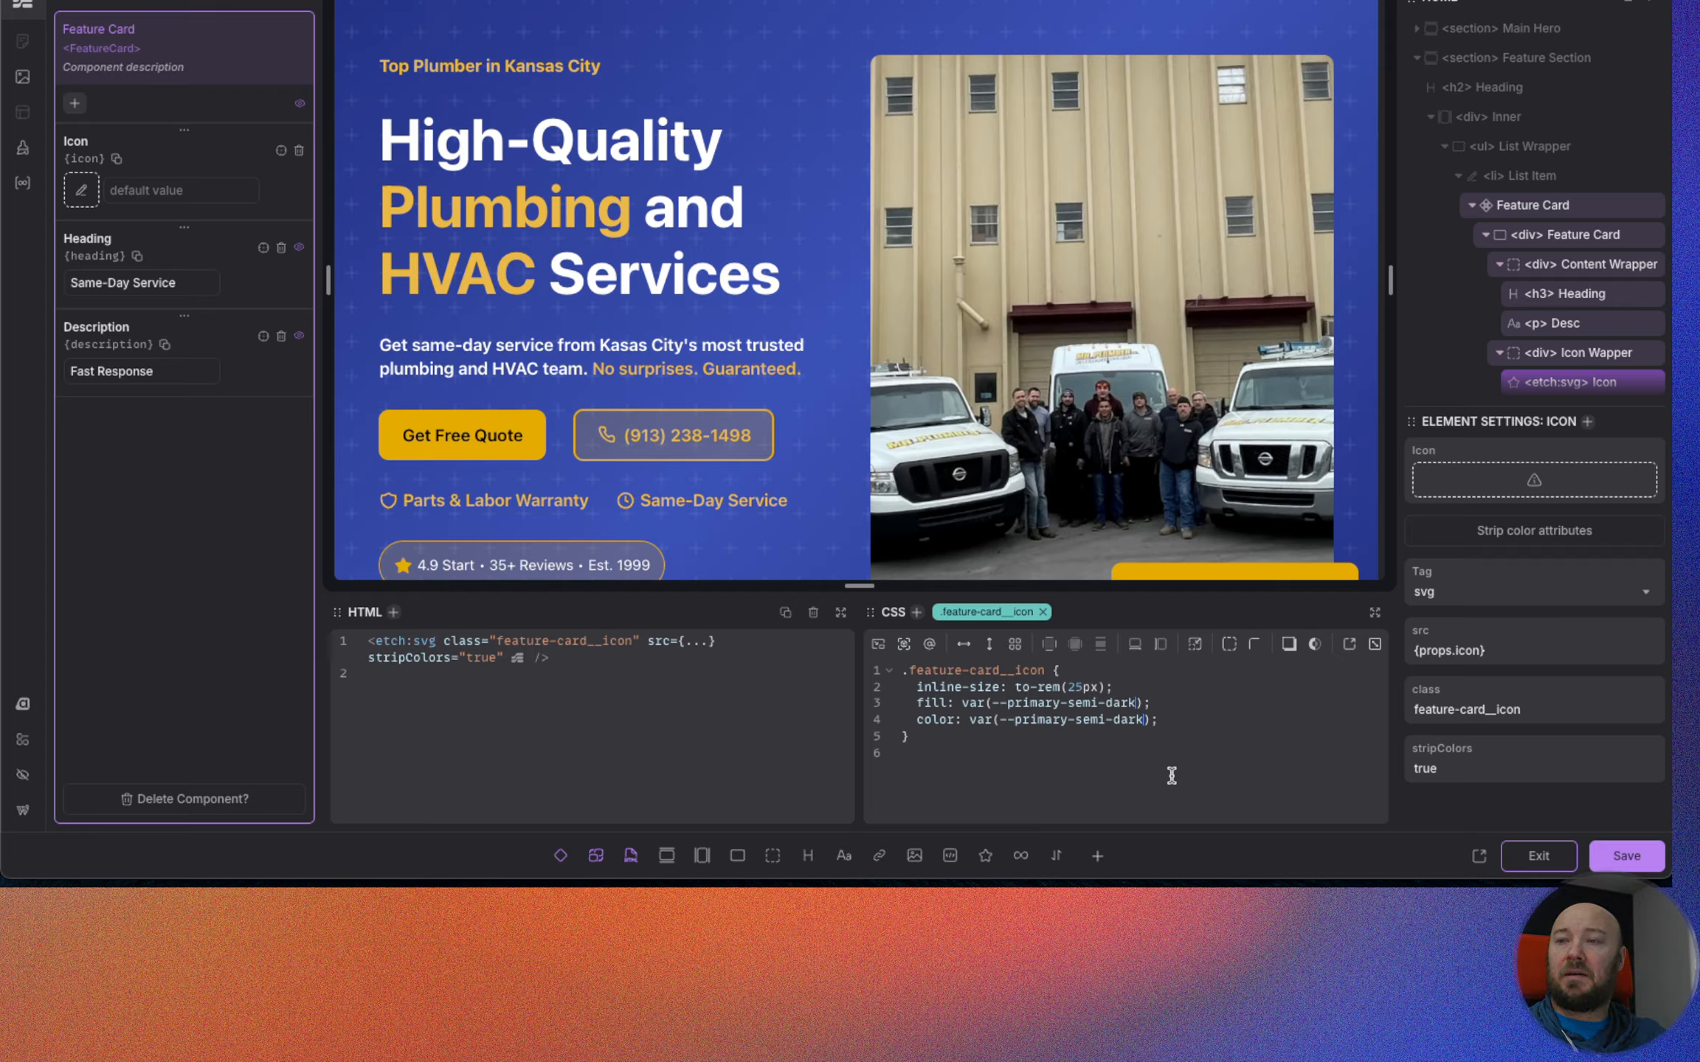
key(BackSpace)
key(BackSpace)
key(BackSpace)
key(BackSpace)
key(BackSpace)
key(BackSpace)
key(BackSpace)
key(BackSpace)
key(BackSpace)
key(BackSpace)
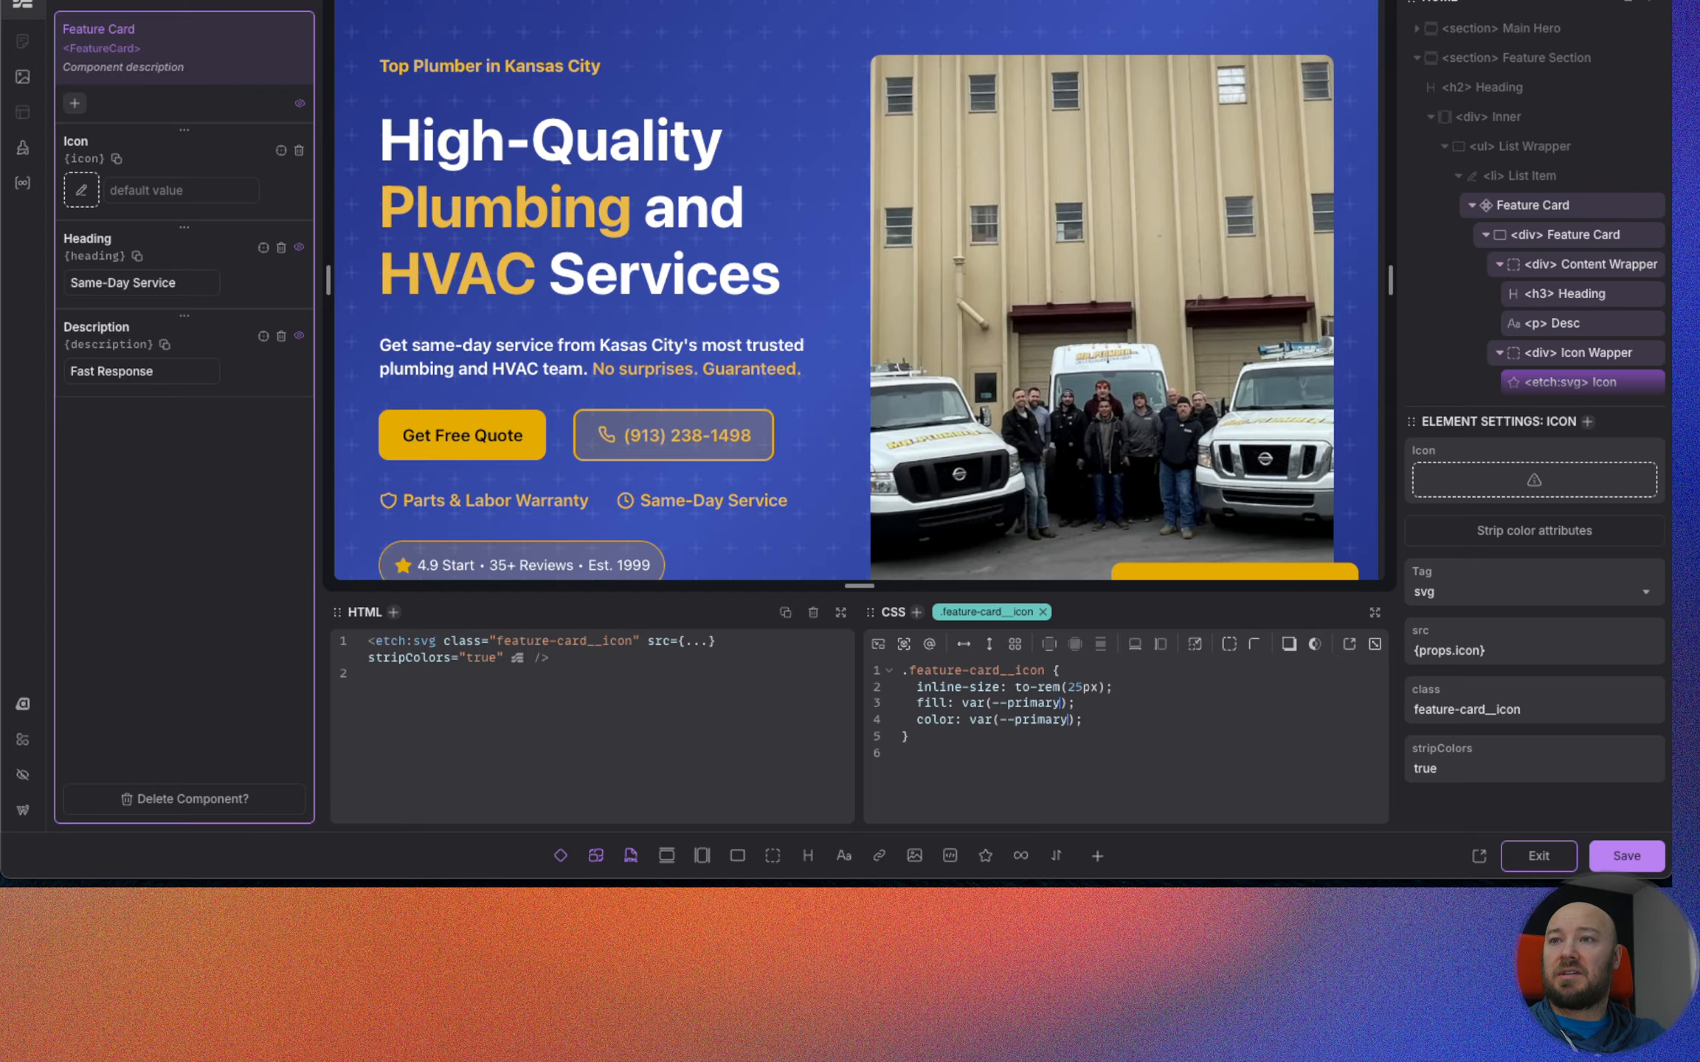
scroll(805, 334, down, 3)
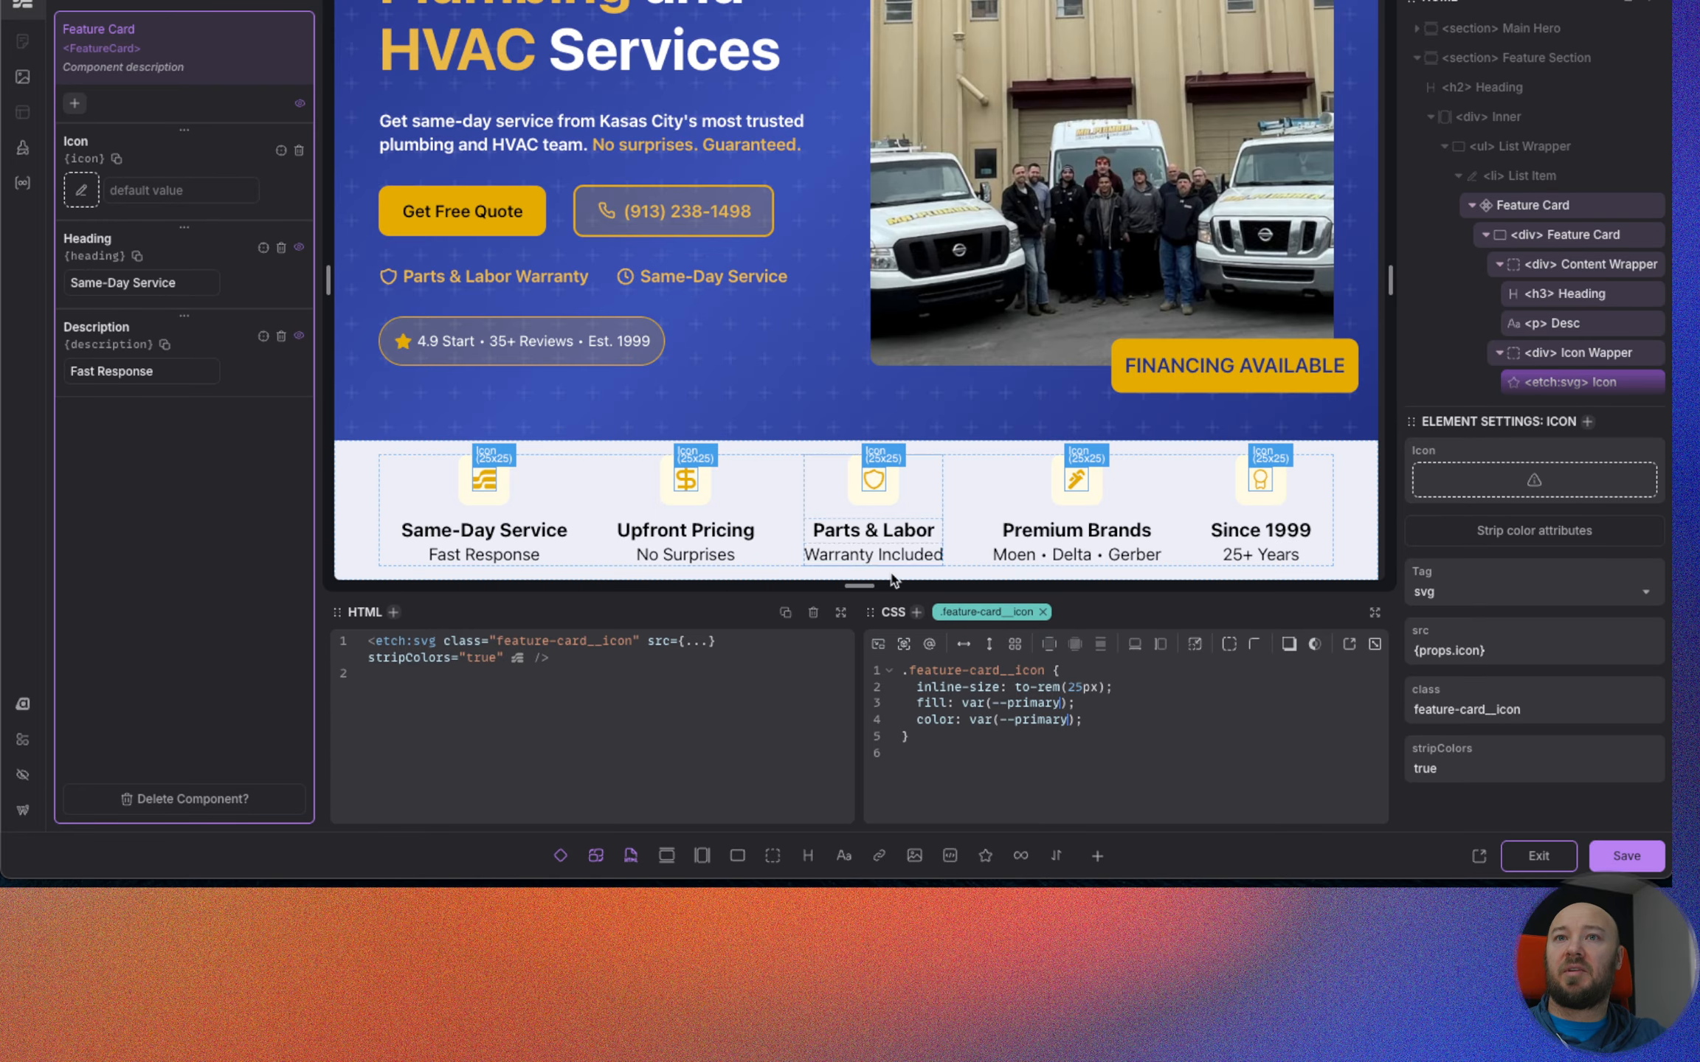
click(1626, 856)
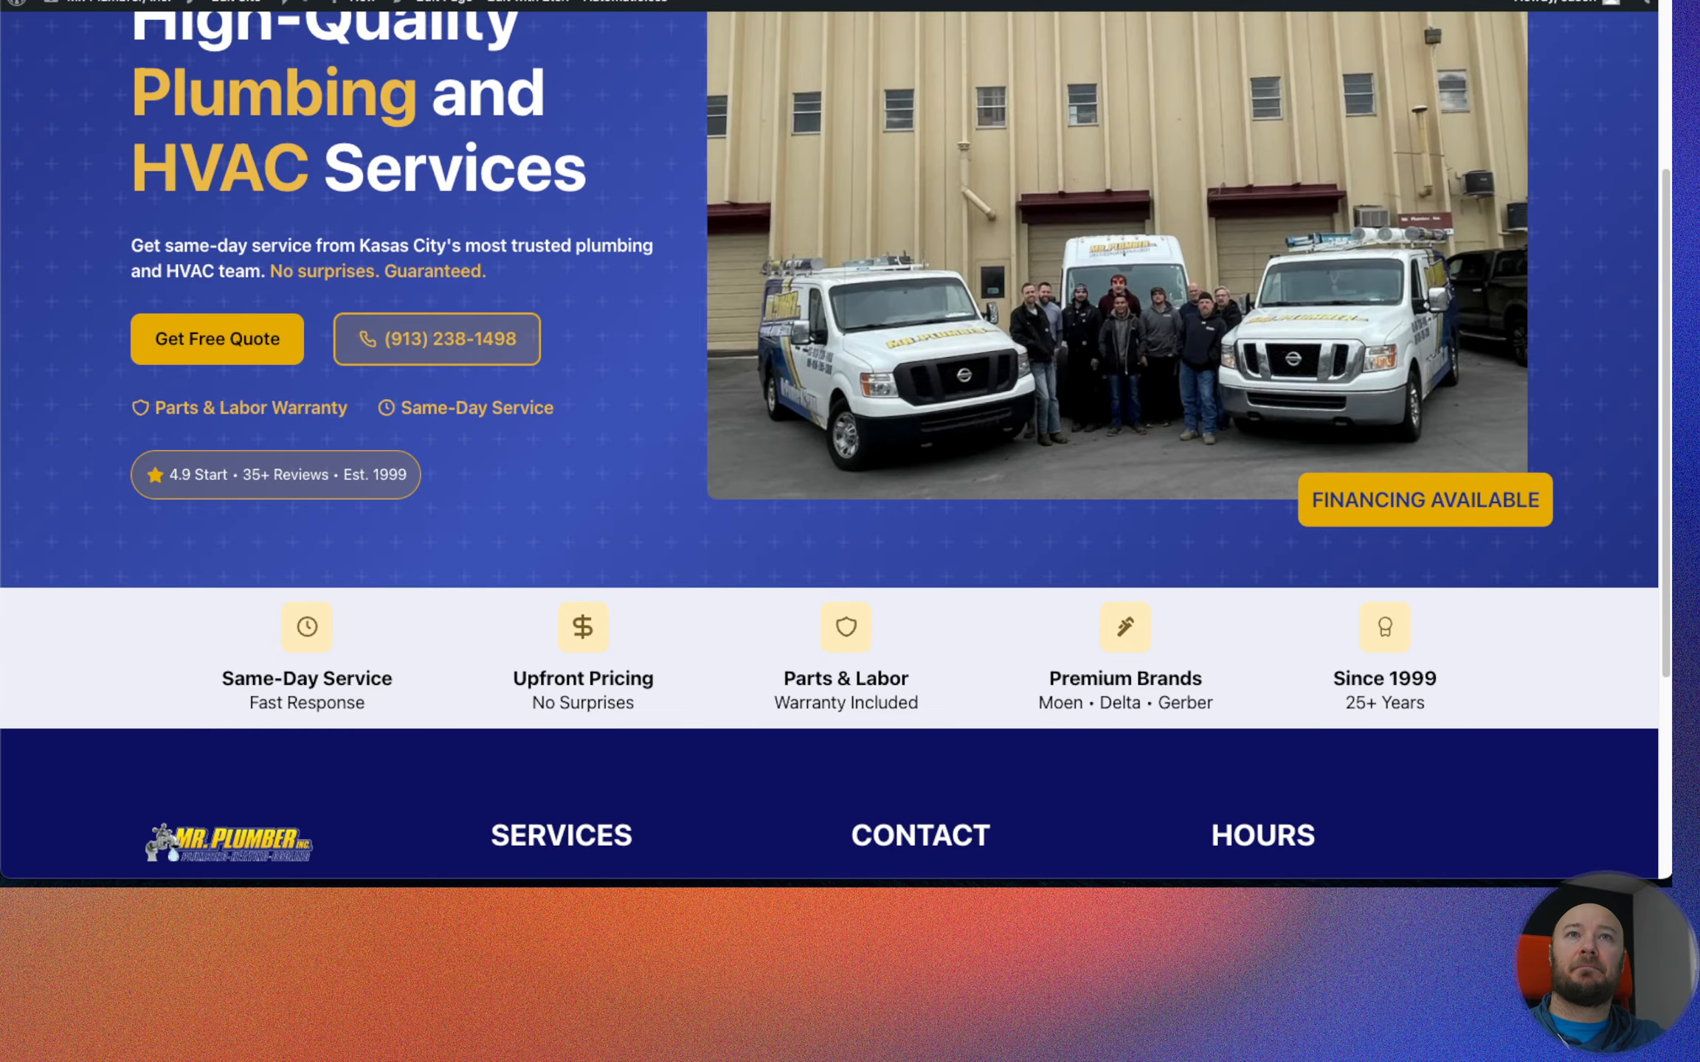
Examine the feature card icons and their backgrounds below the hero on the reloaded live page.
scroll(497, 349, up, 4)
scroll(497, 349, down, 9)
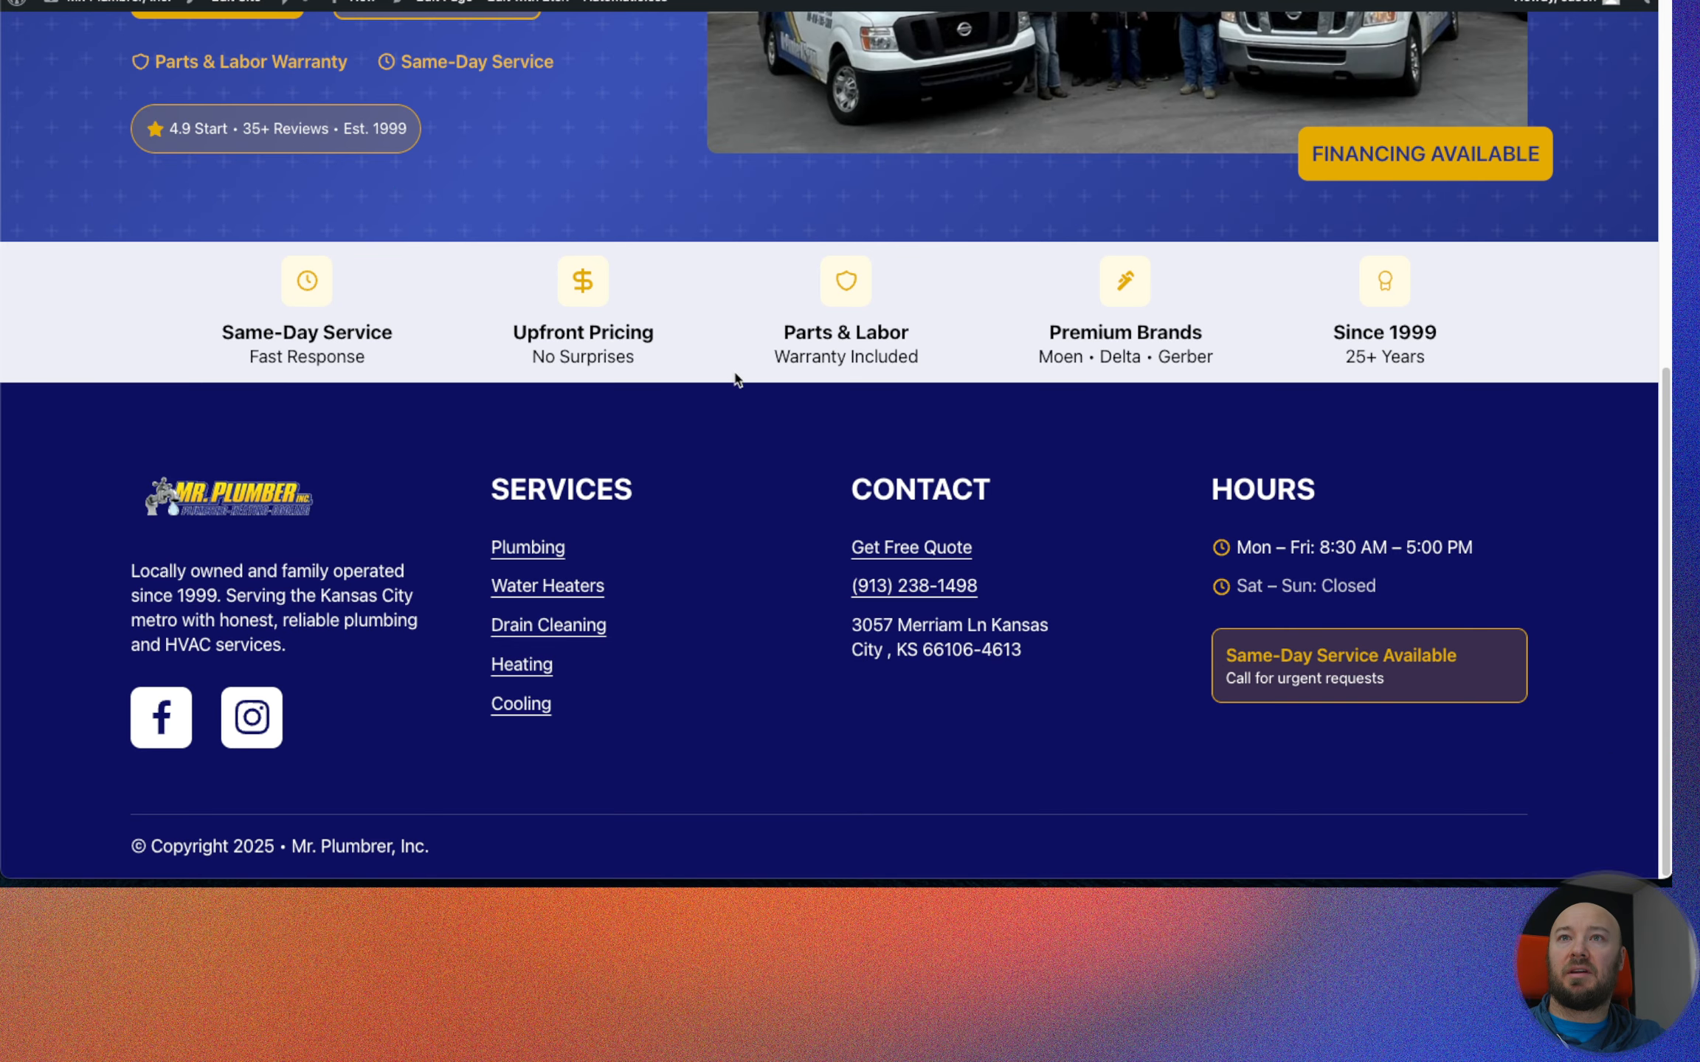
scroll(732, 379, up, 3)
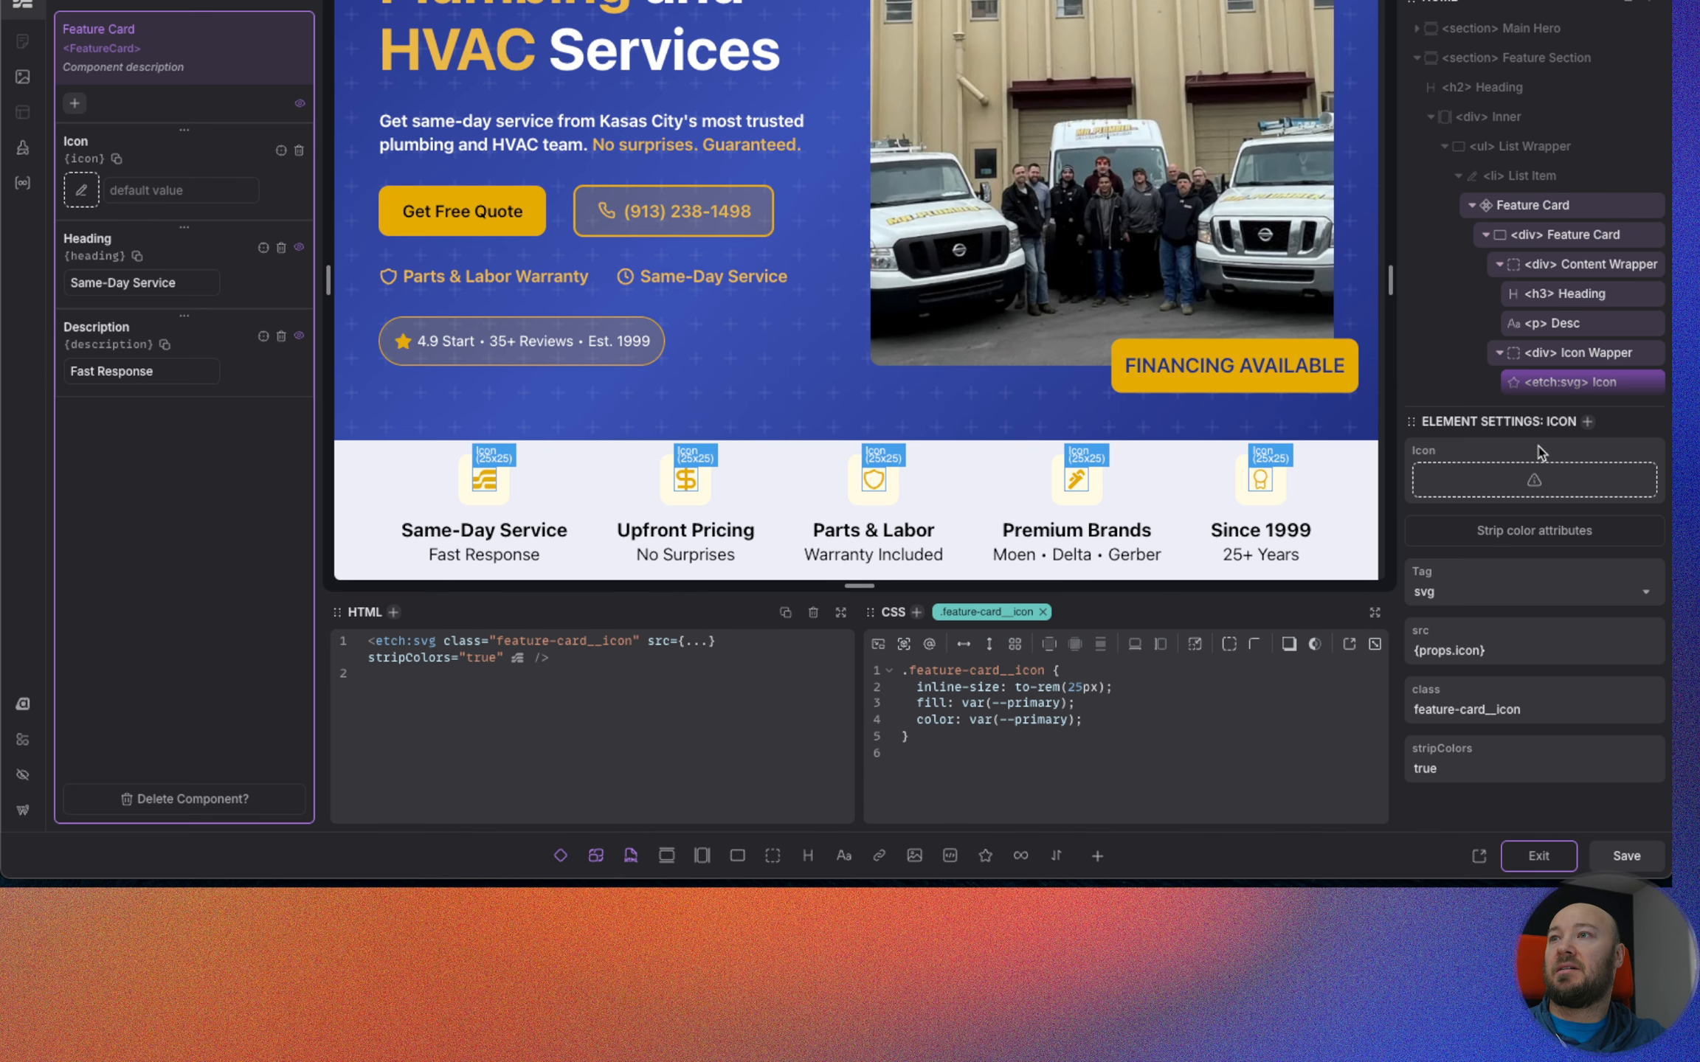
Exit component editing, set the .feature-section padding-block to var(--space-s), and save the page.
click(1538, 856)
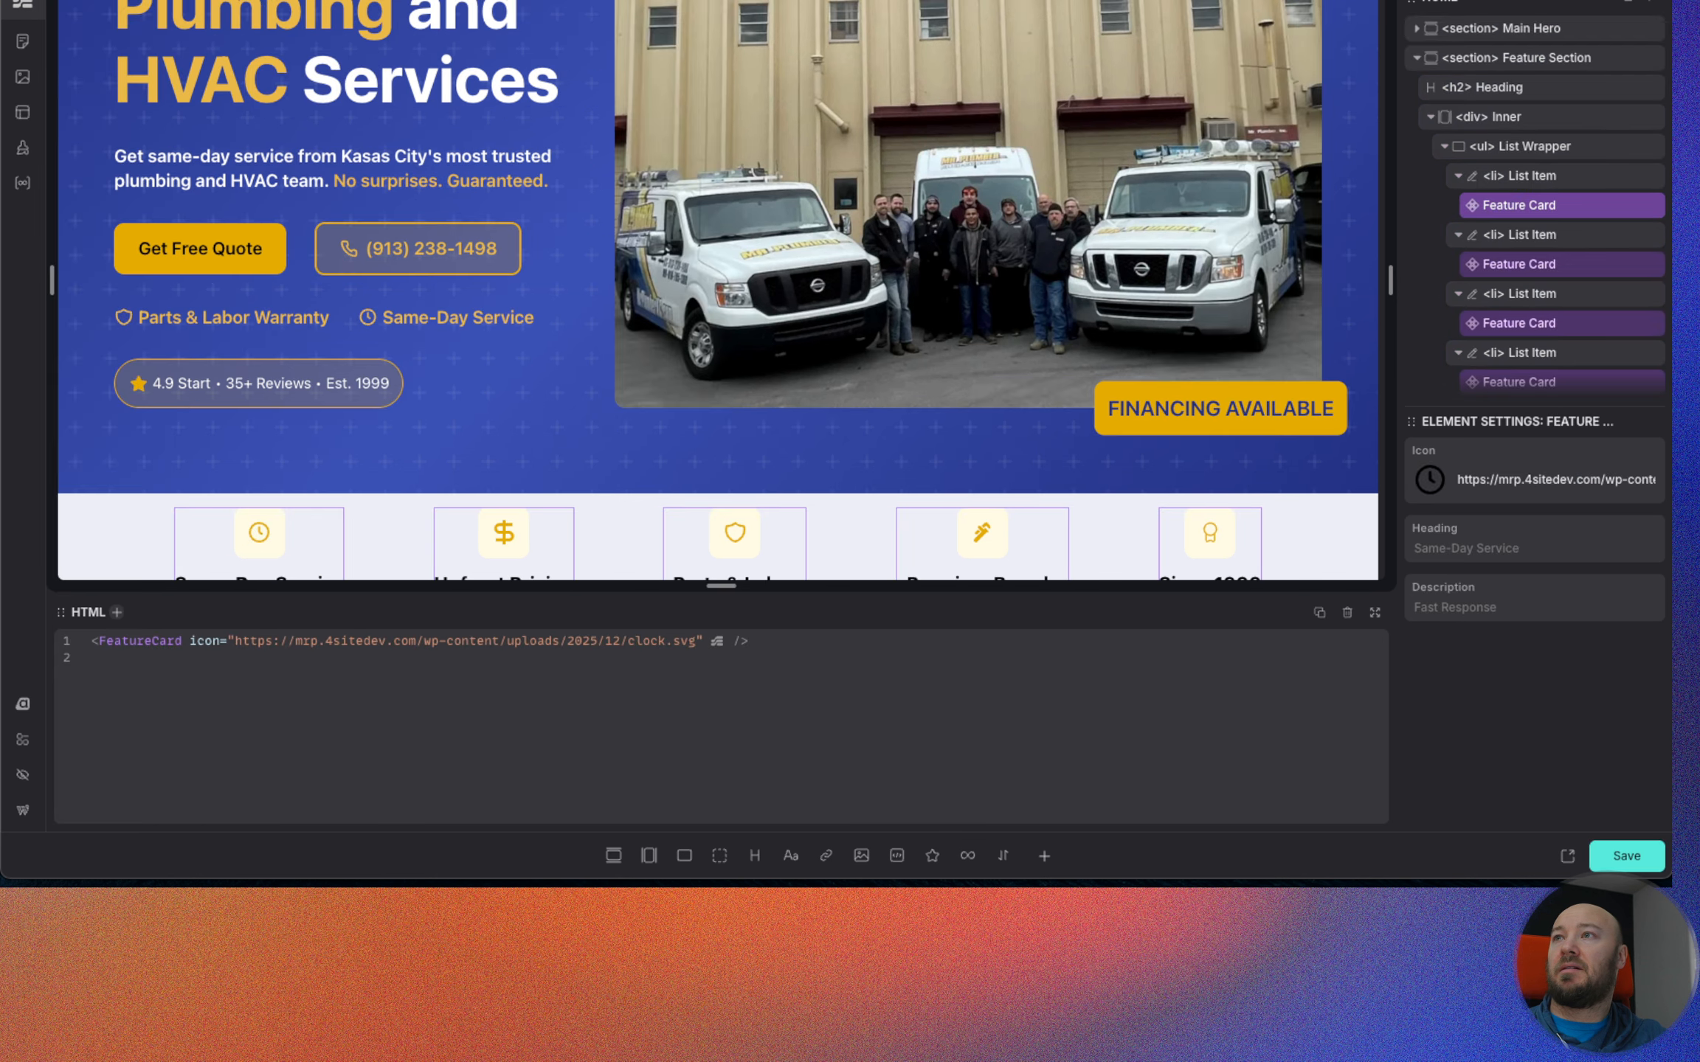
click(1537, 146)
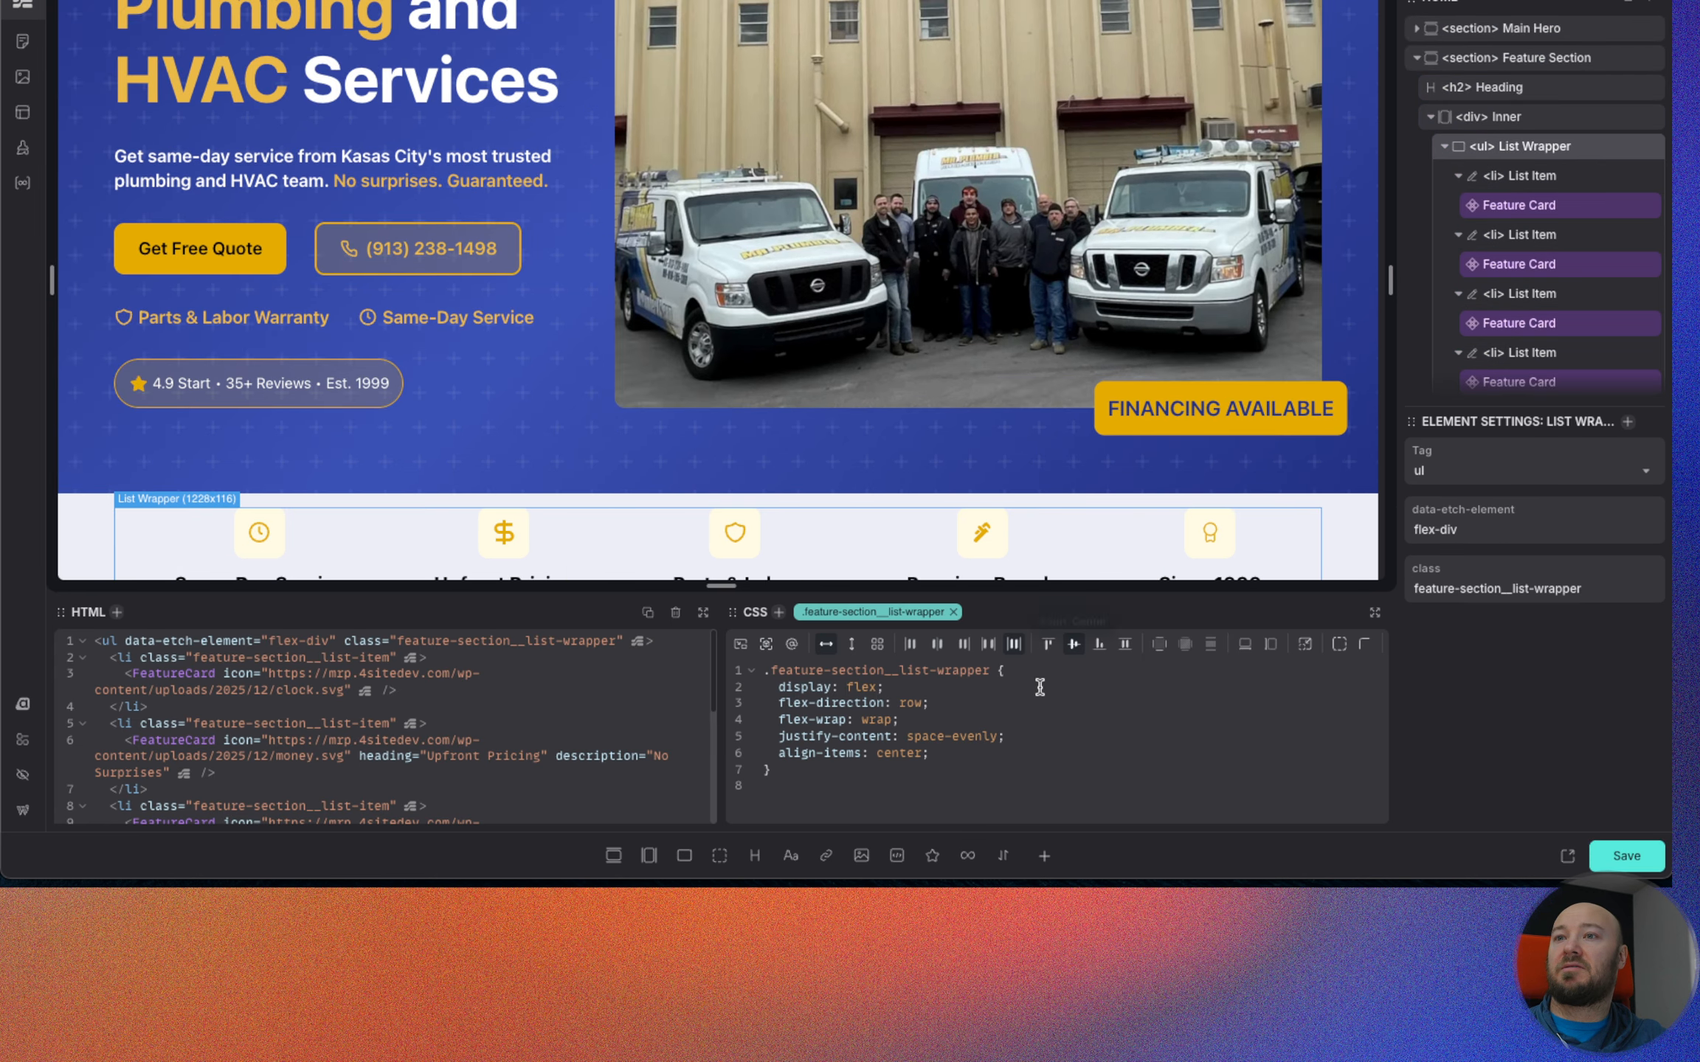
click(1533, 88)
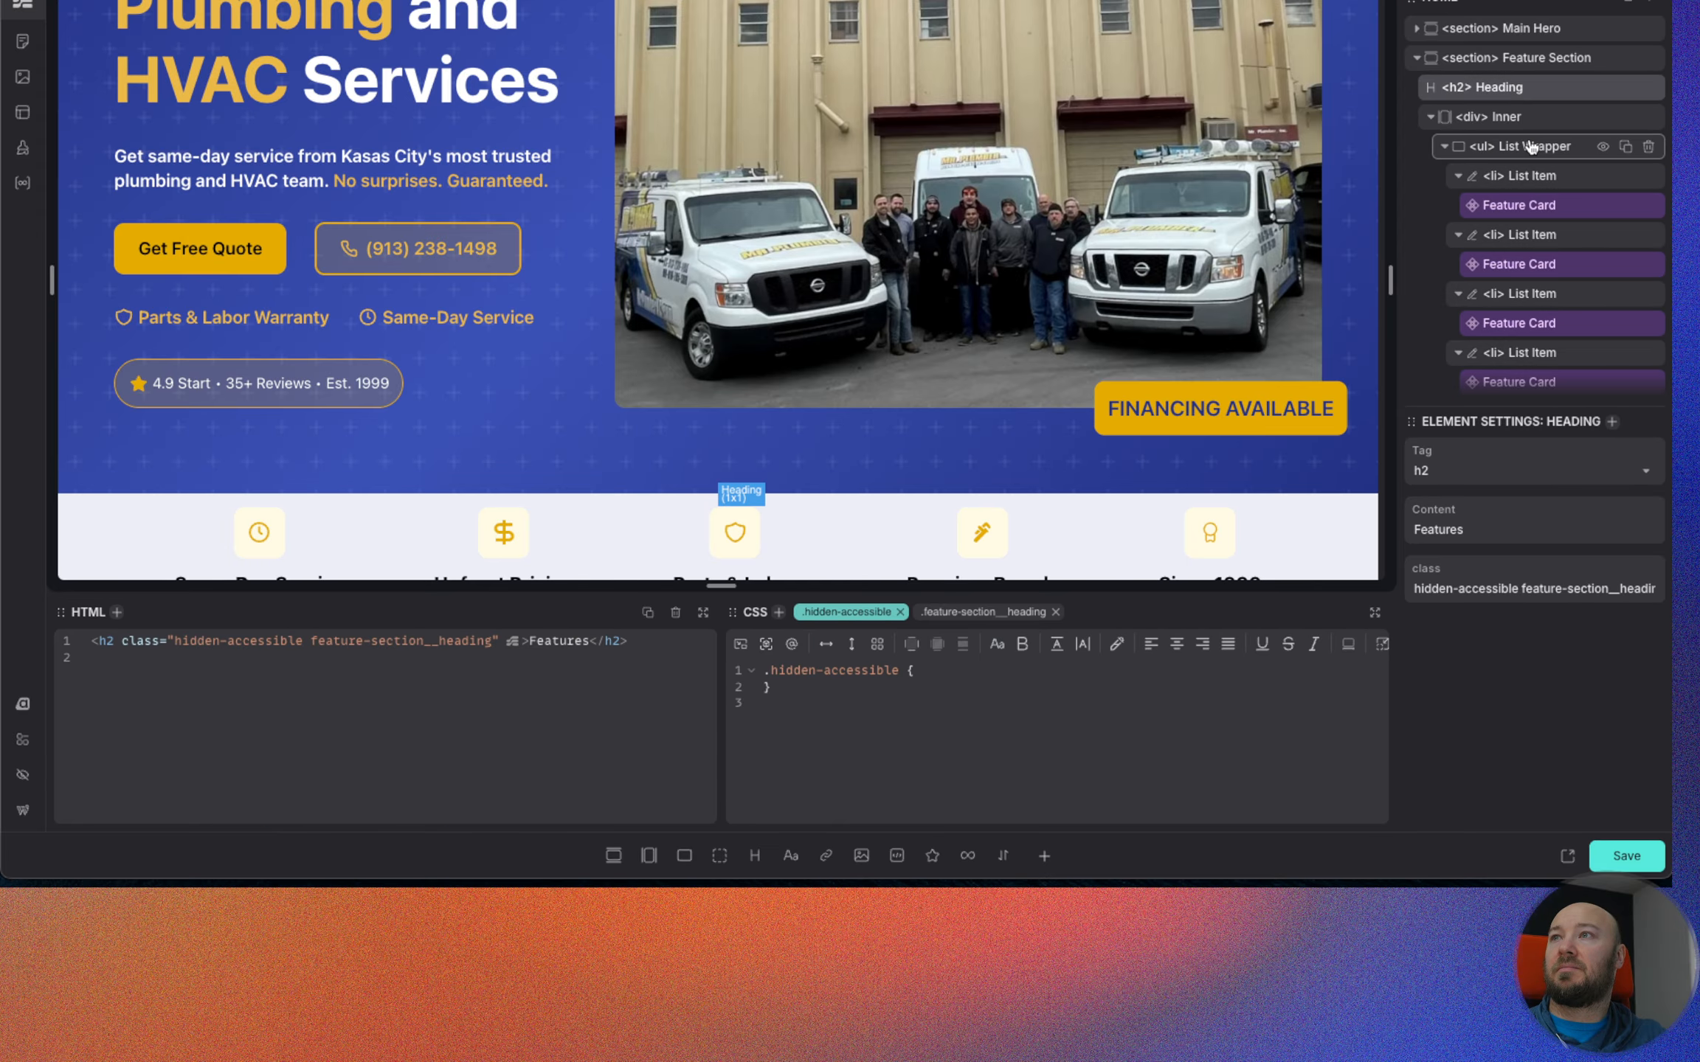
click(1524, 72)
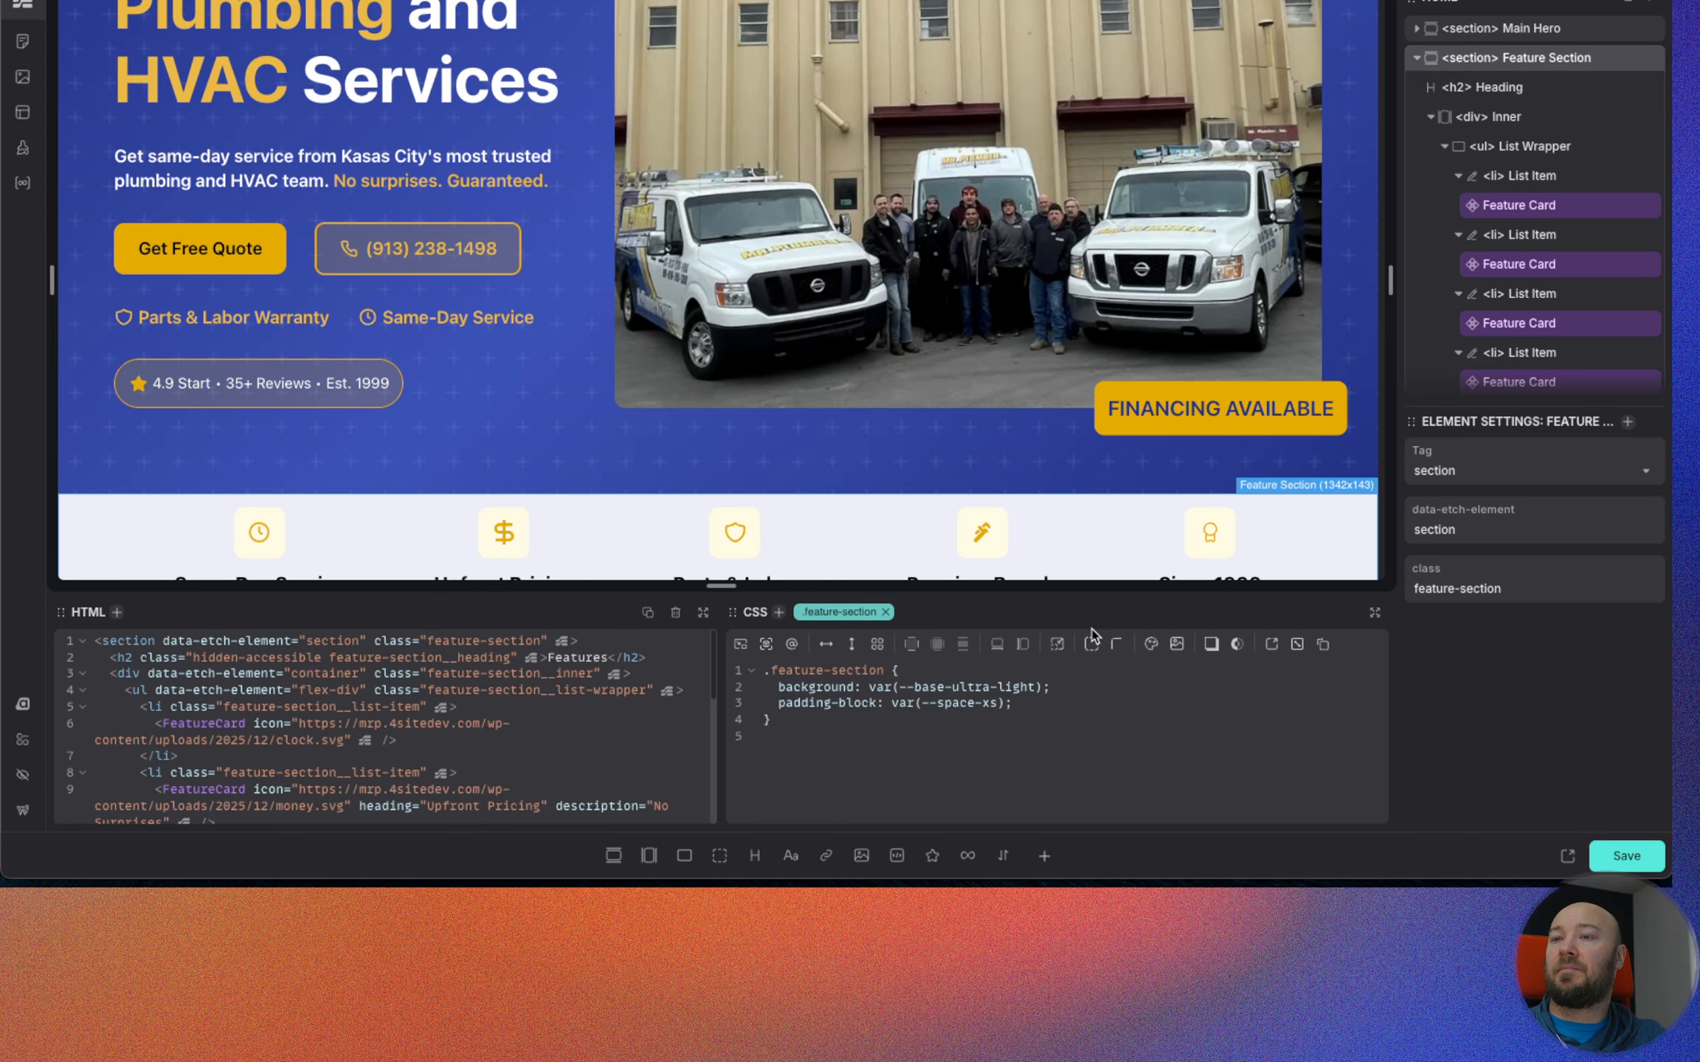
click(989, 704)
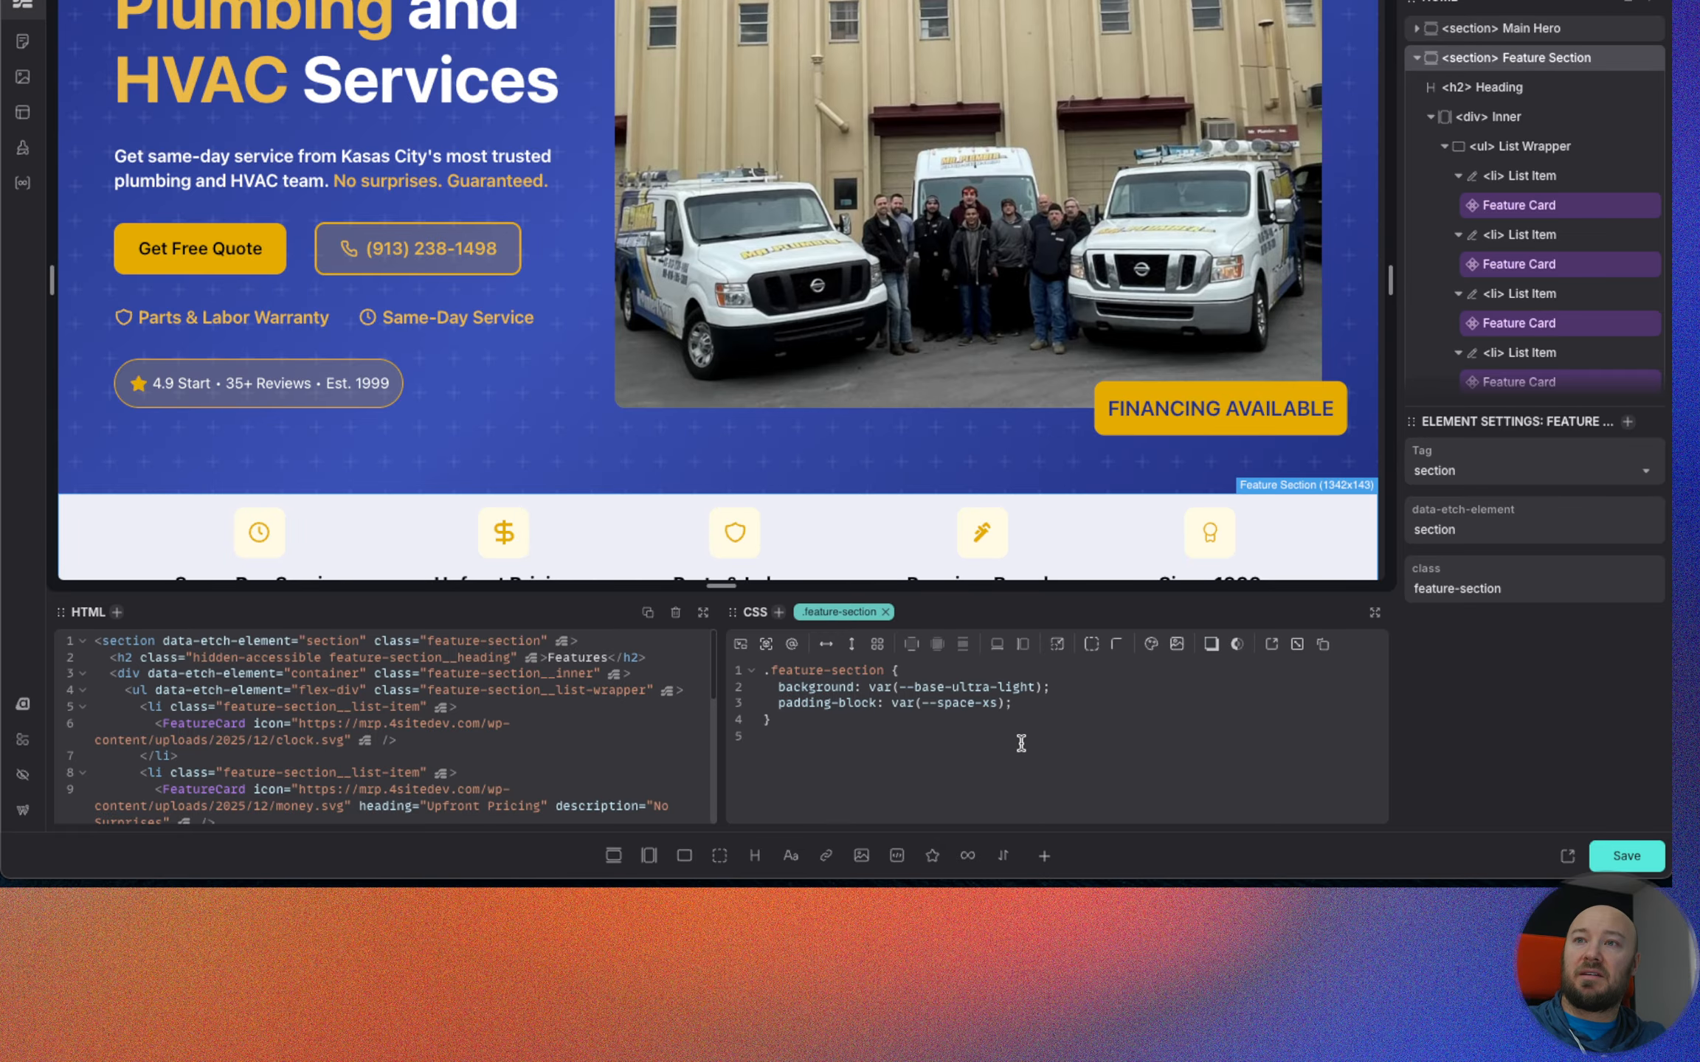
key(BackSpace)
scroll(483, 448, down, 2)
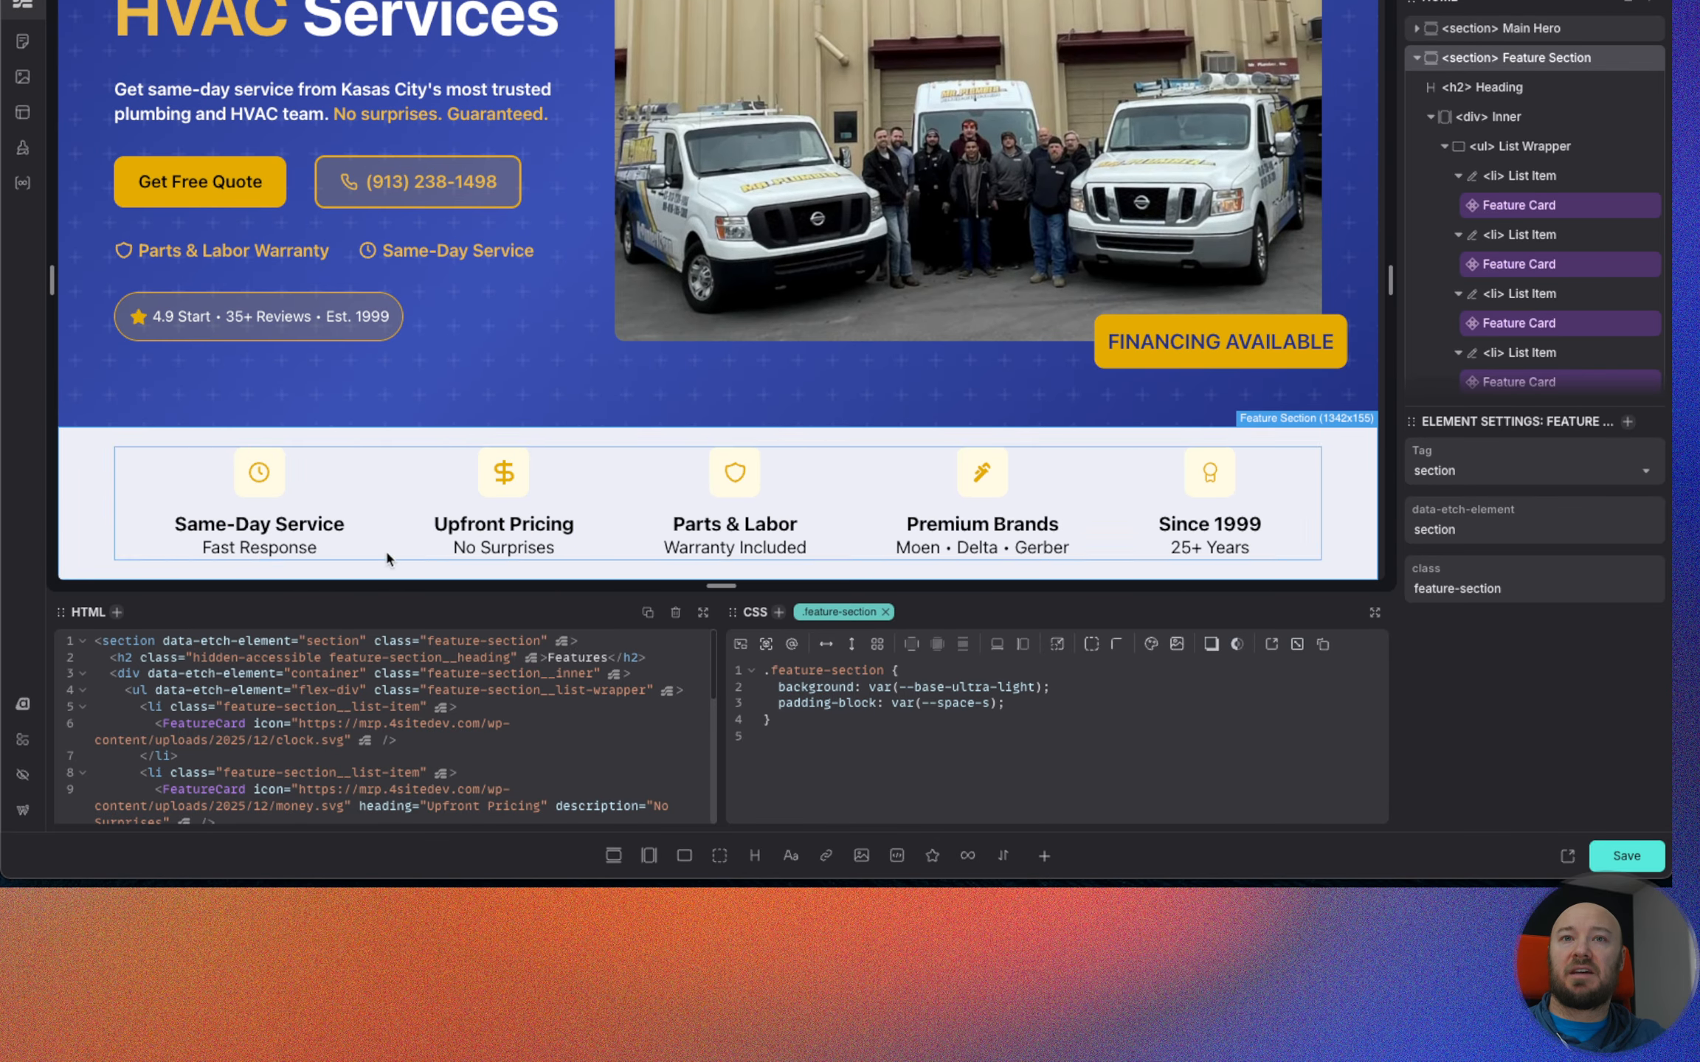
click(1635, 855)
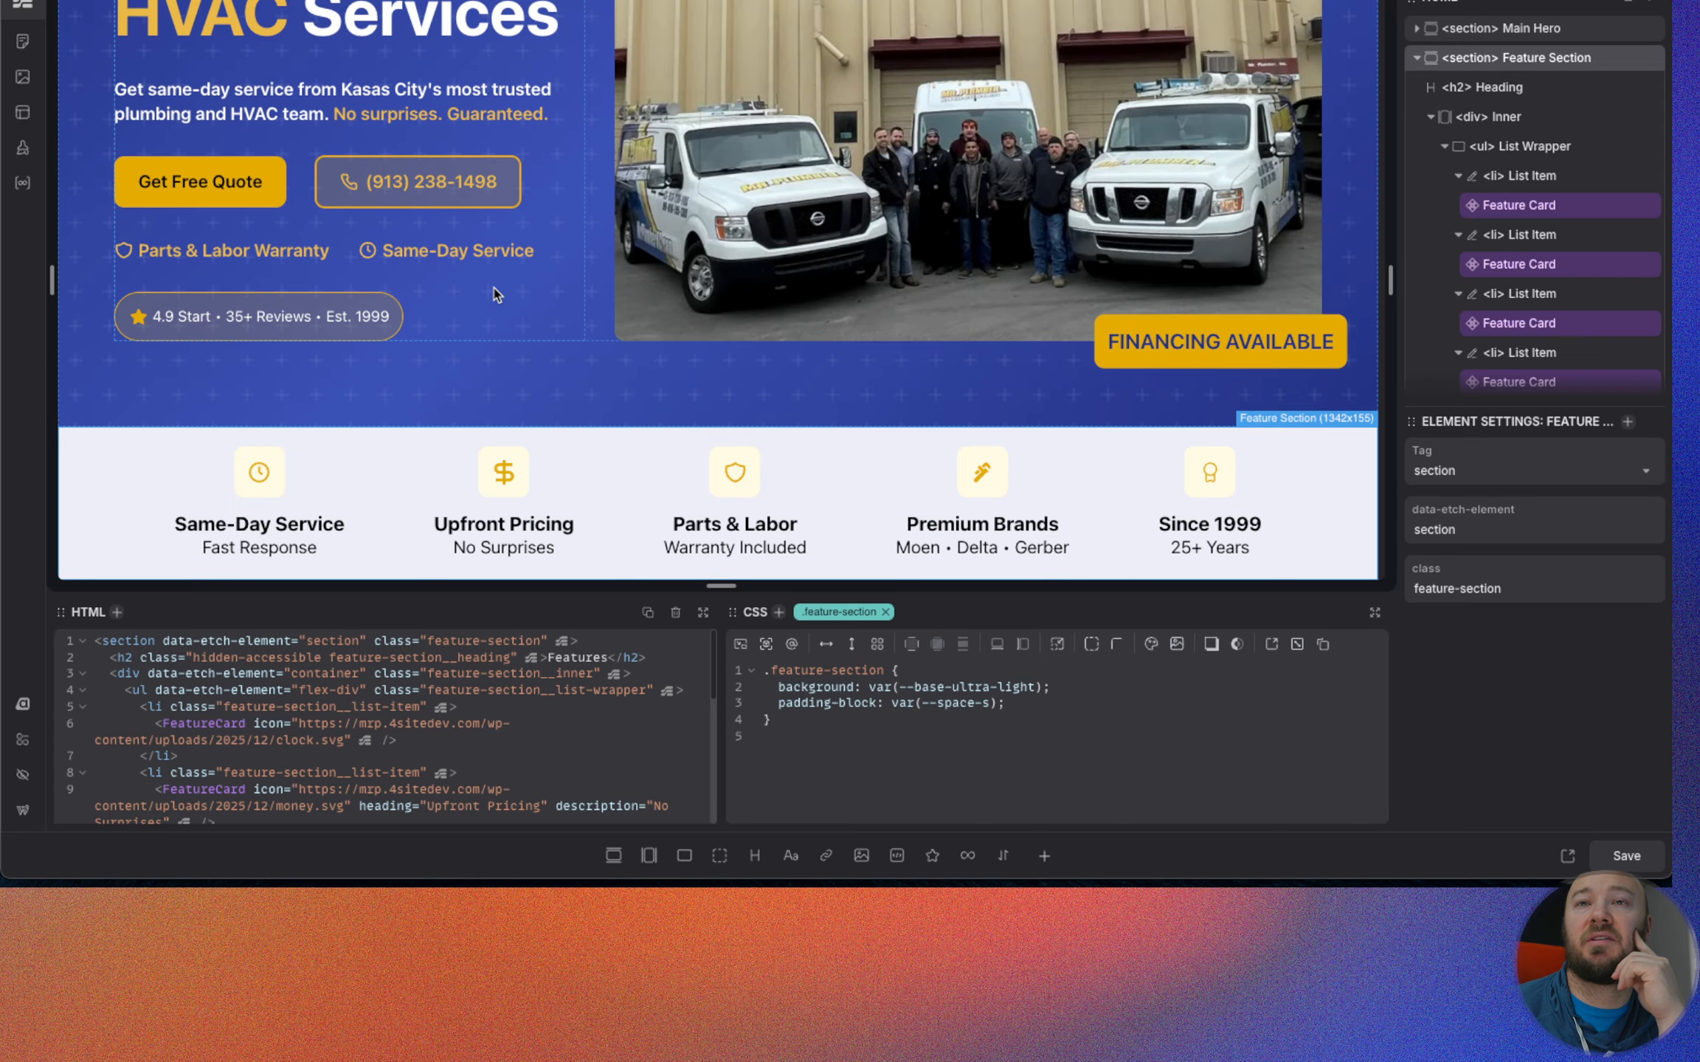
Switch to the Figma design and examine the sections below the feature strip, from the Tired of Unreliable Plumbers comparison to Service Areas.
key(ctrl+Tab)
scroll(561, 303, down, 6)
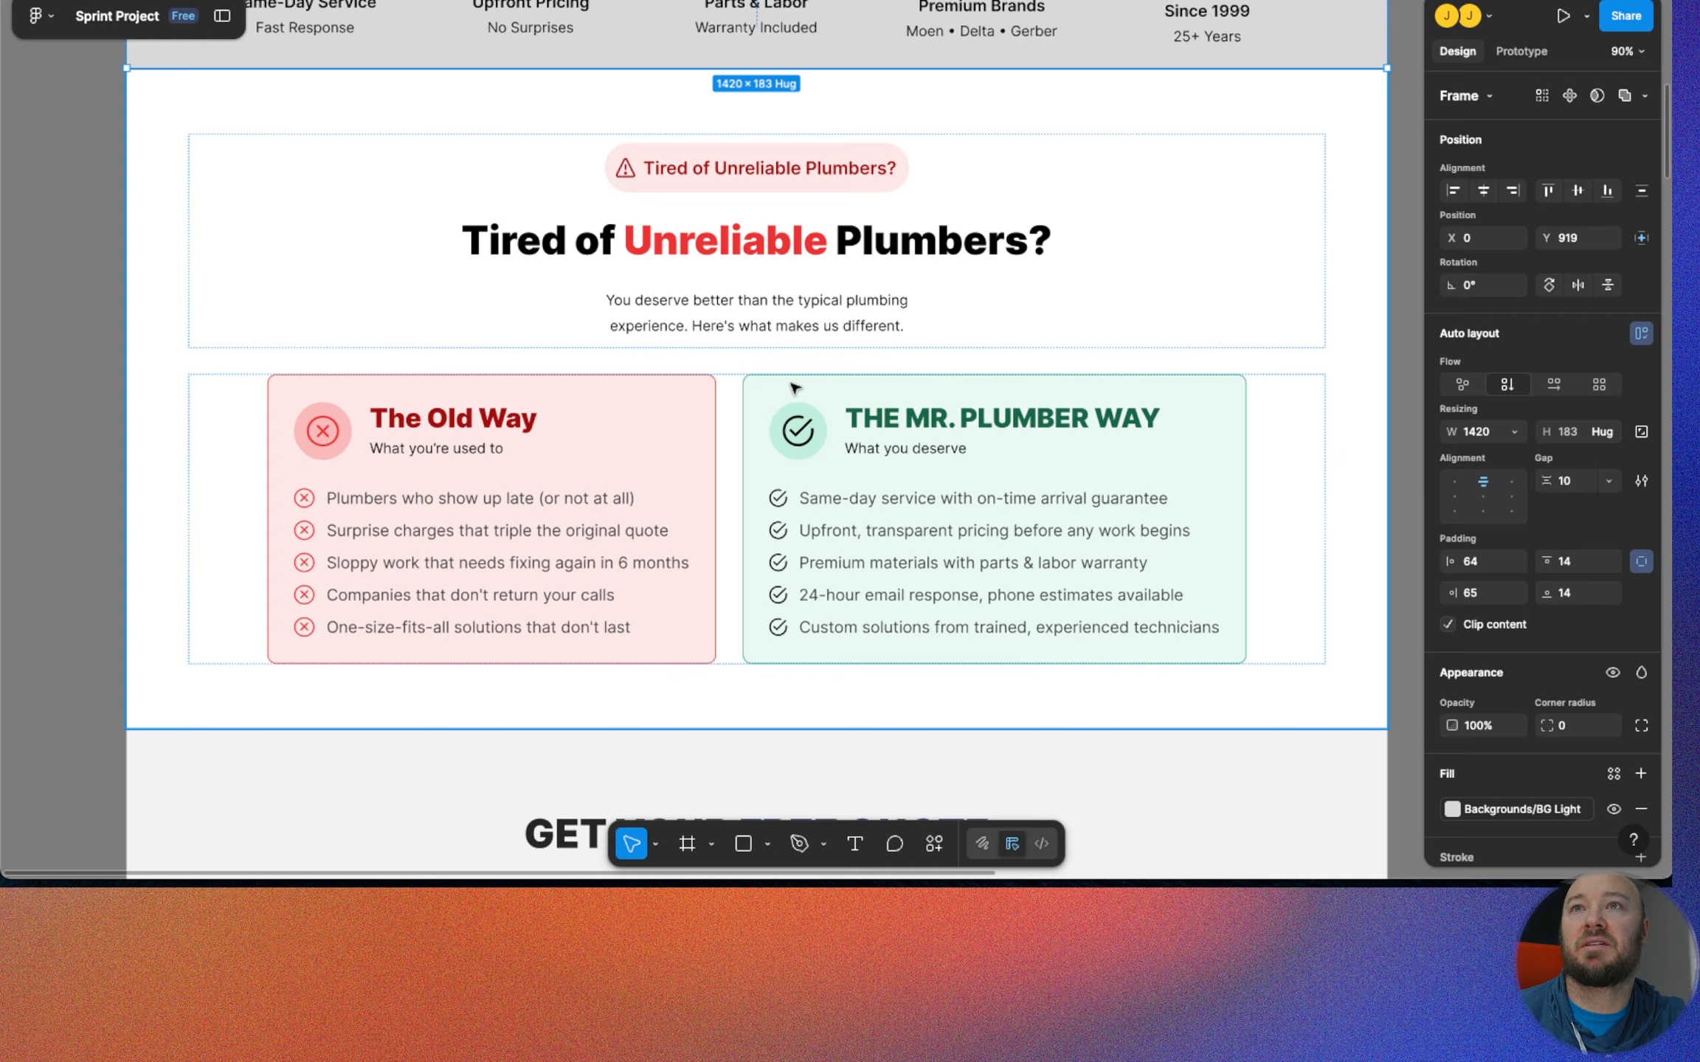
scroll(433, 631, up, 2)
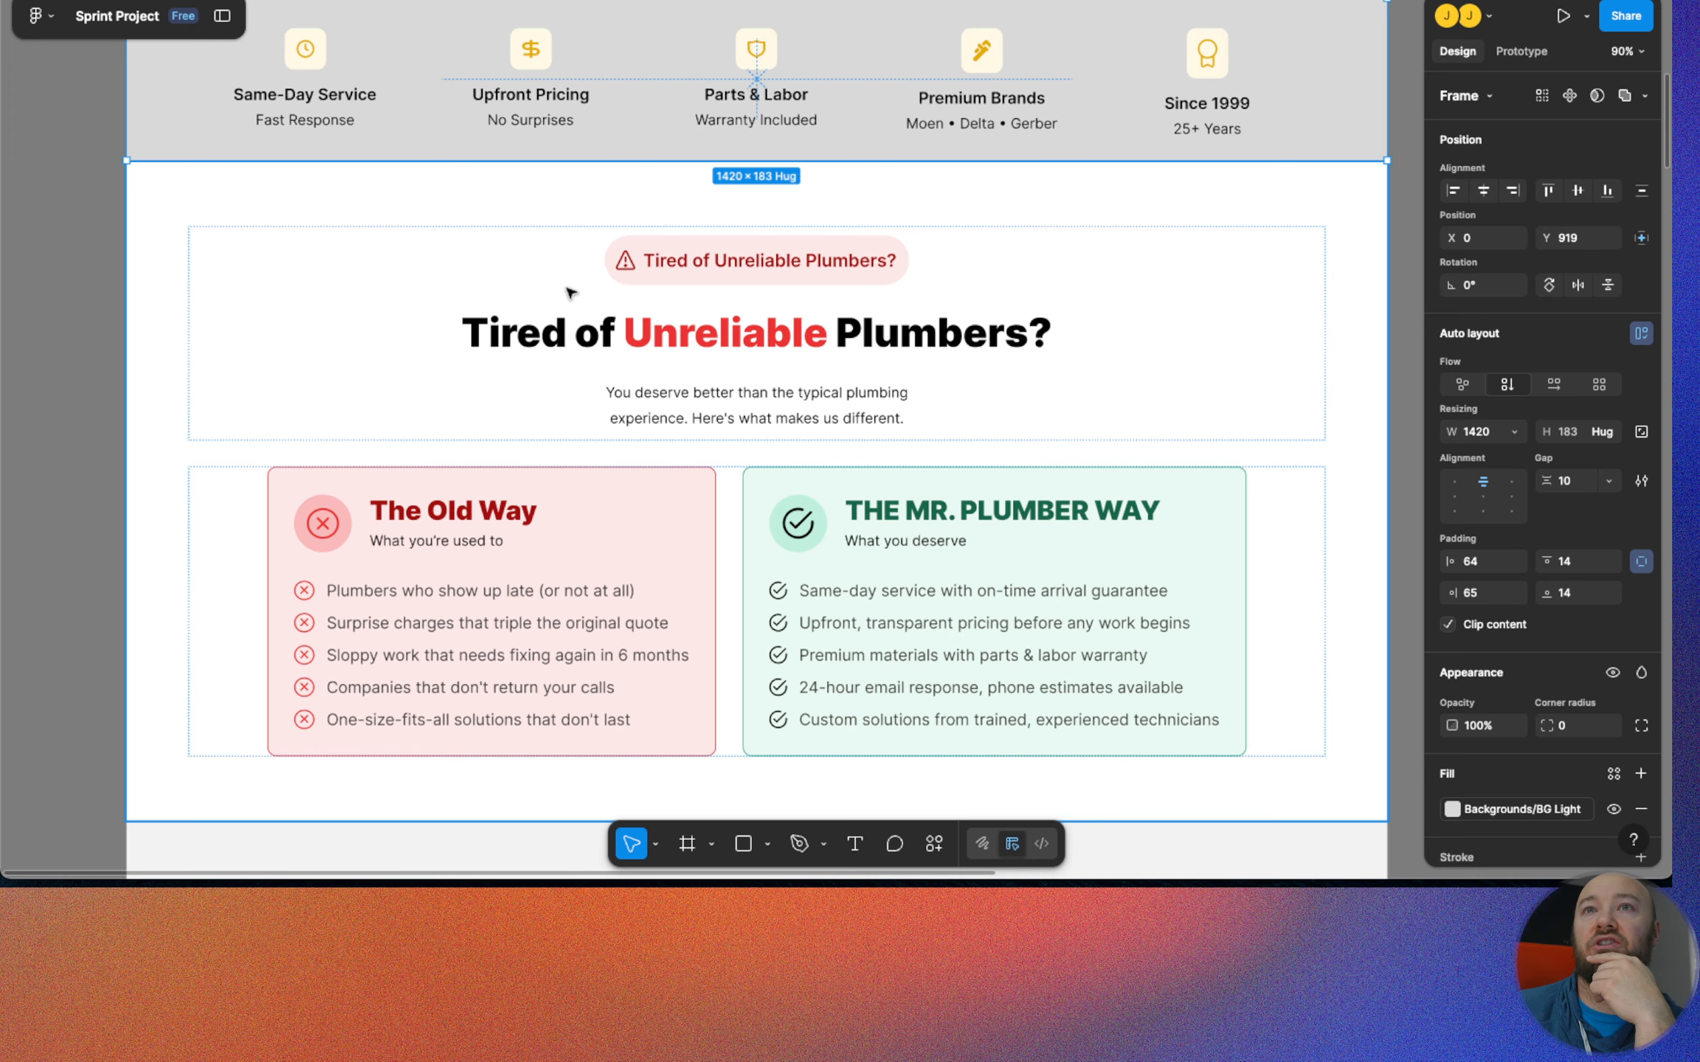
scroll(719, 294, down, 5)
scroll(725, 292, down, 15)
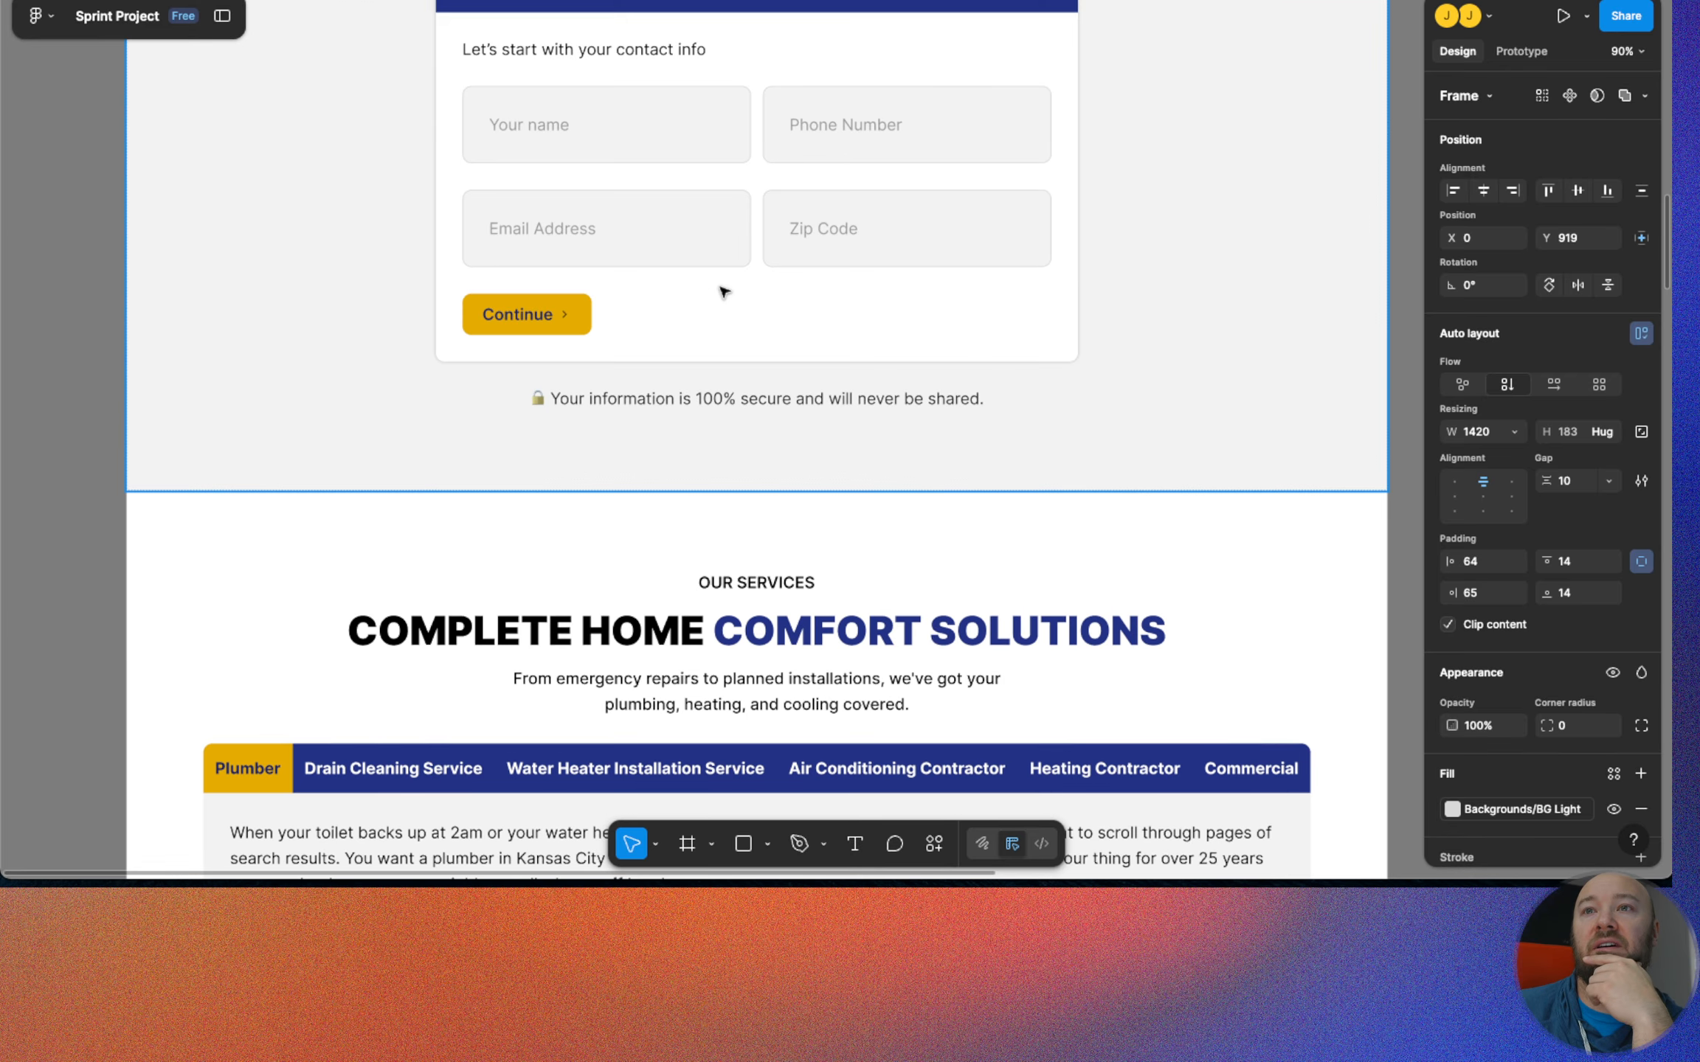
scroll(724, 293, down, 14)
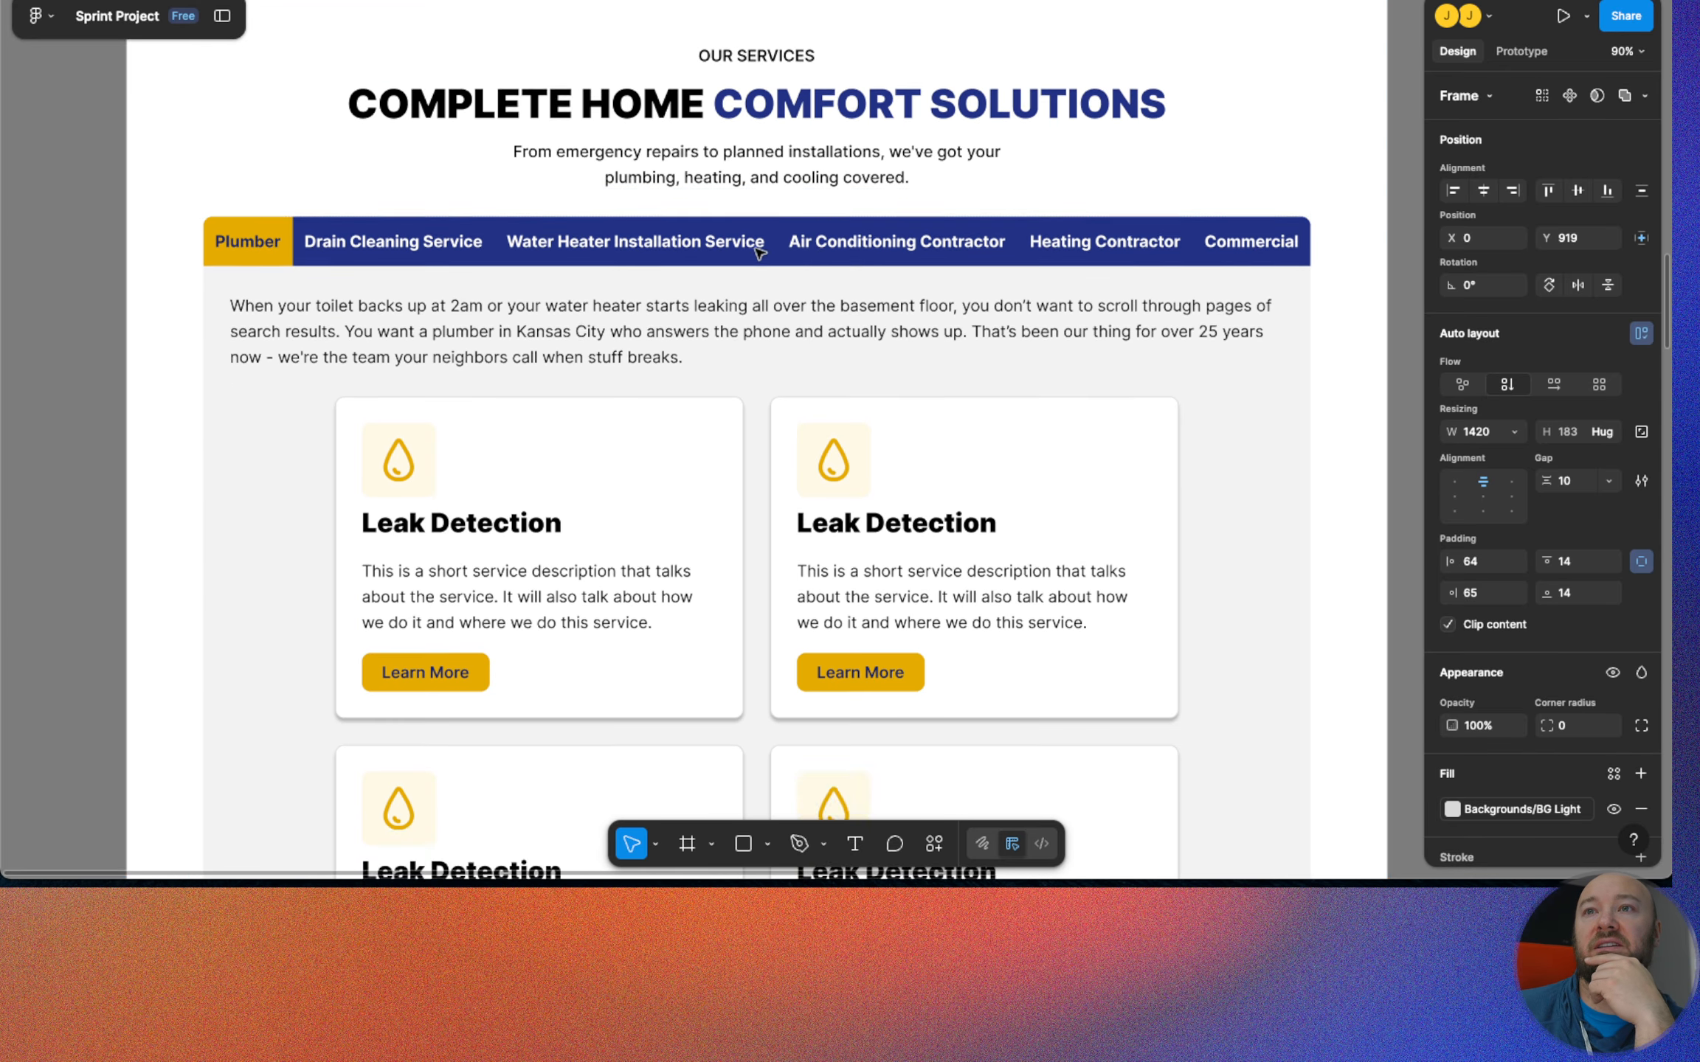
scroll(749, 261, down, 16)
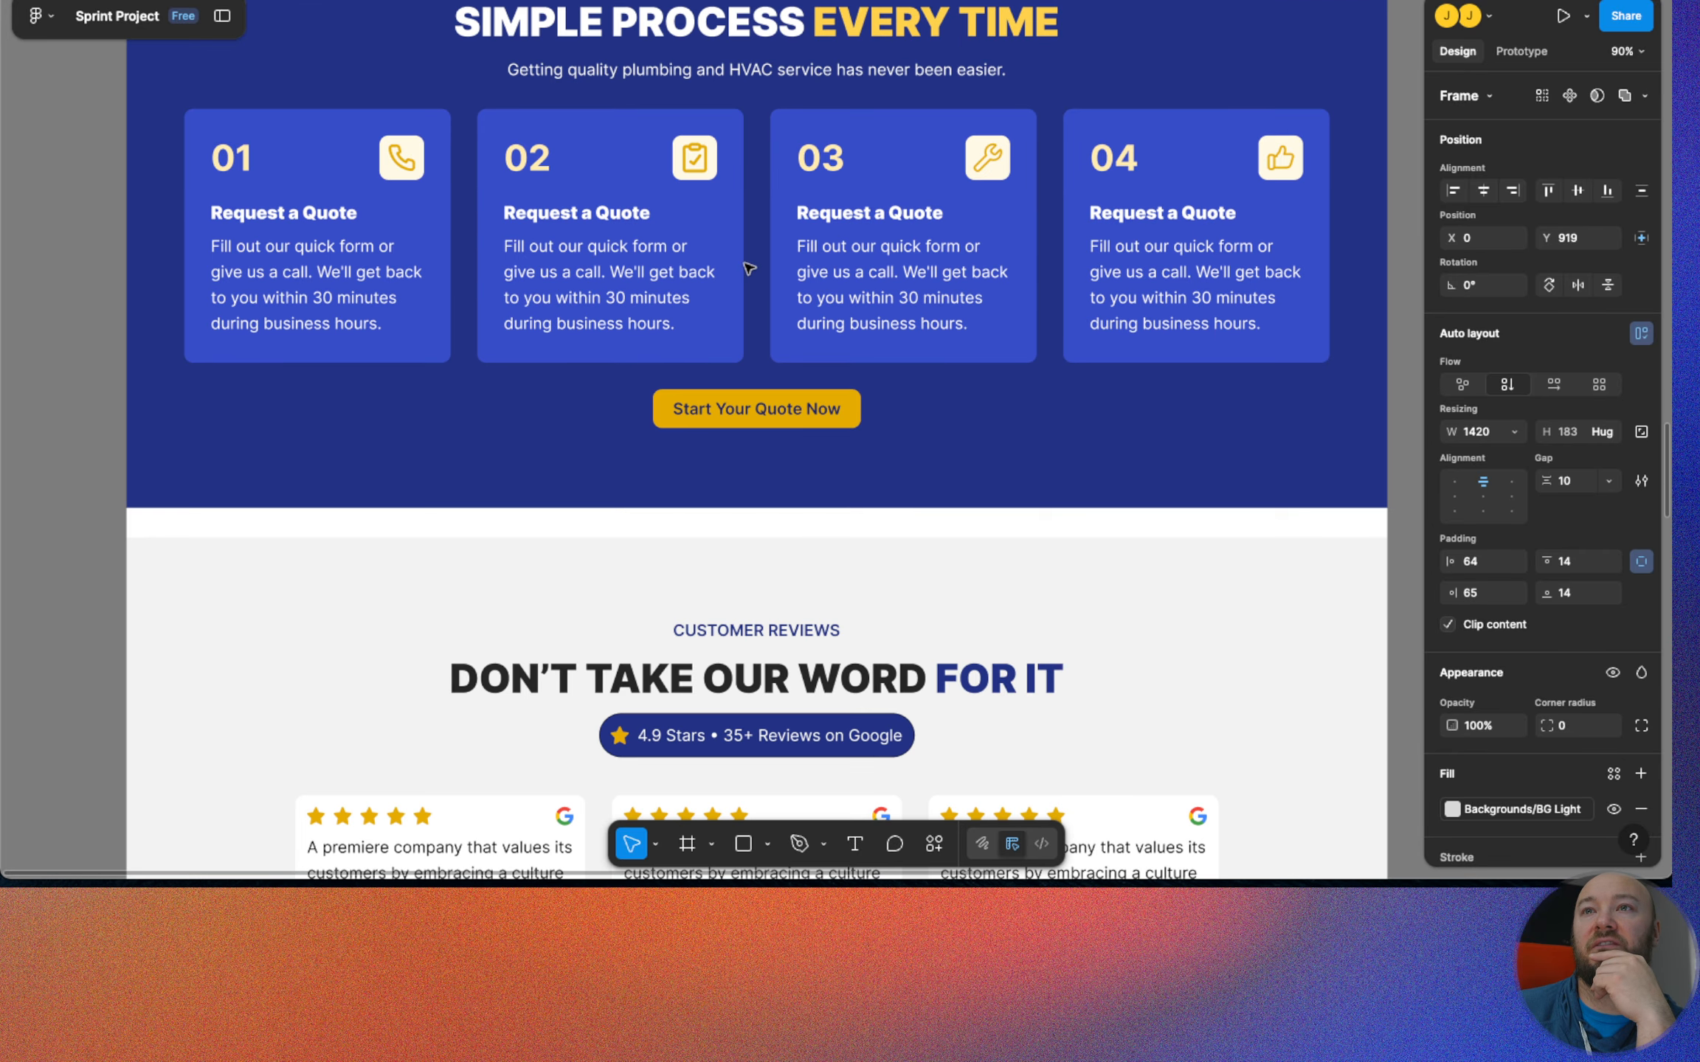
scroll(748, 267, down, 7)
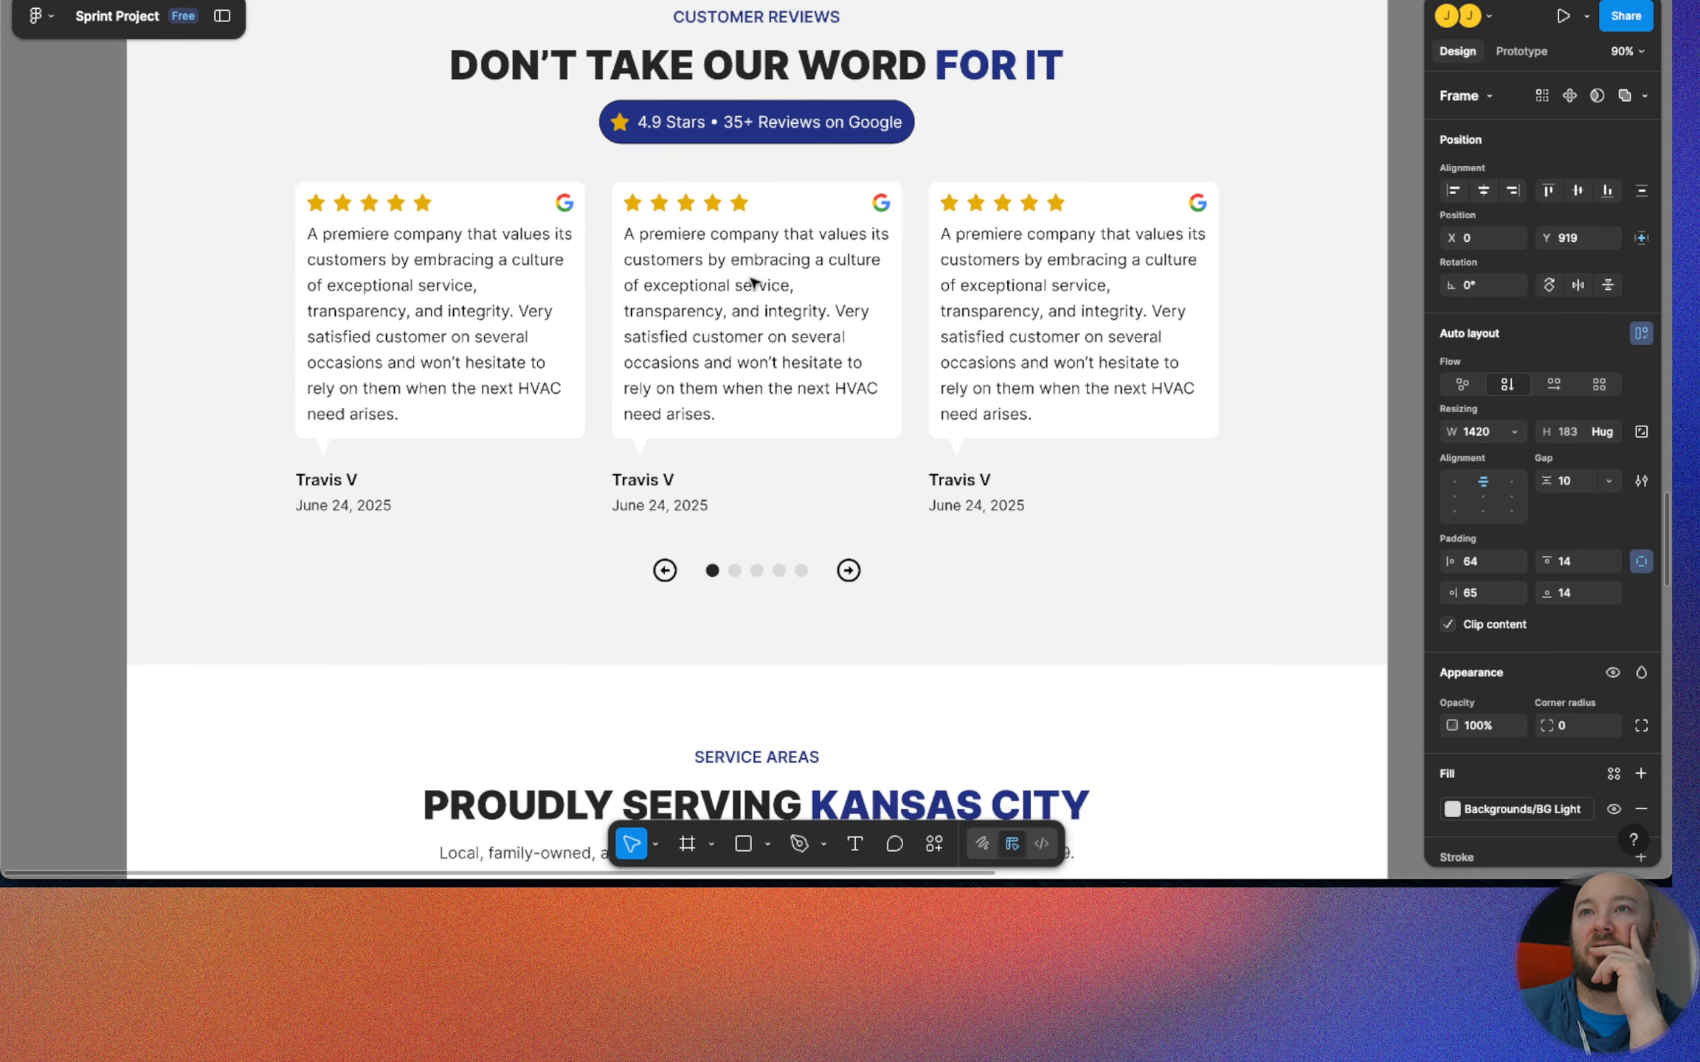
scroll(750, 302, down, 5)
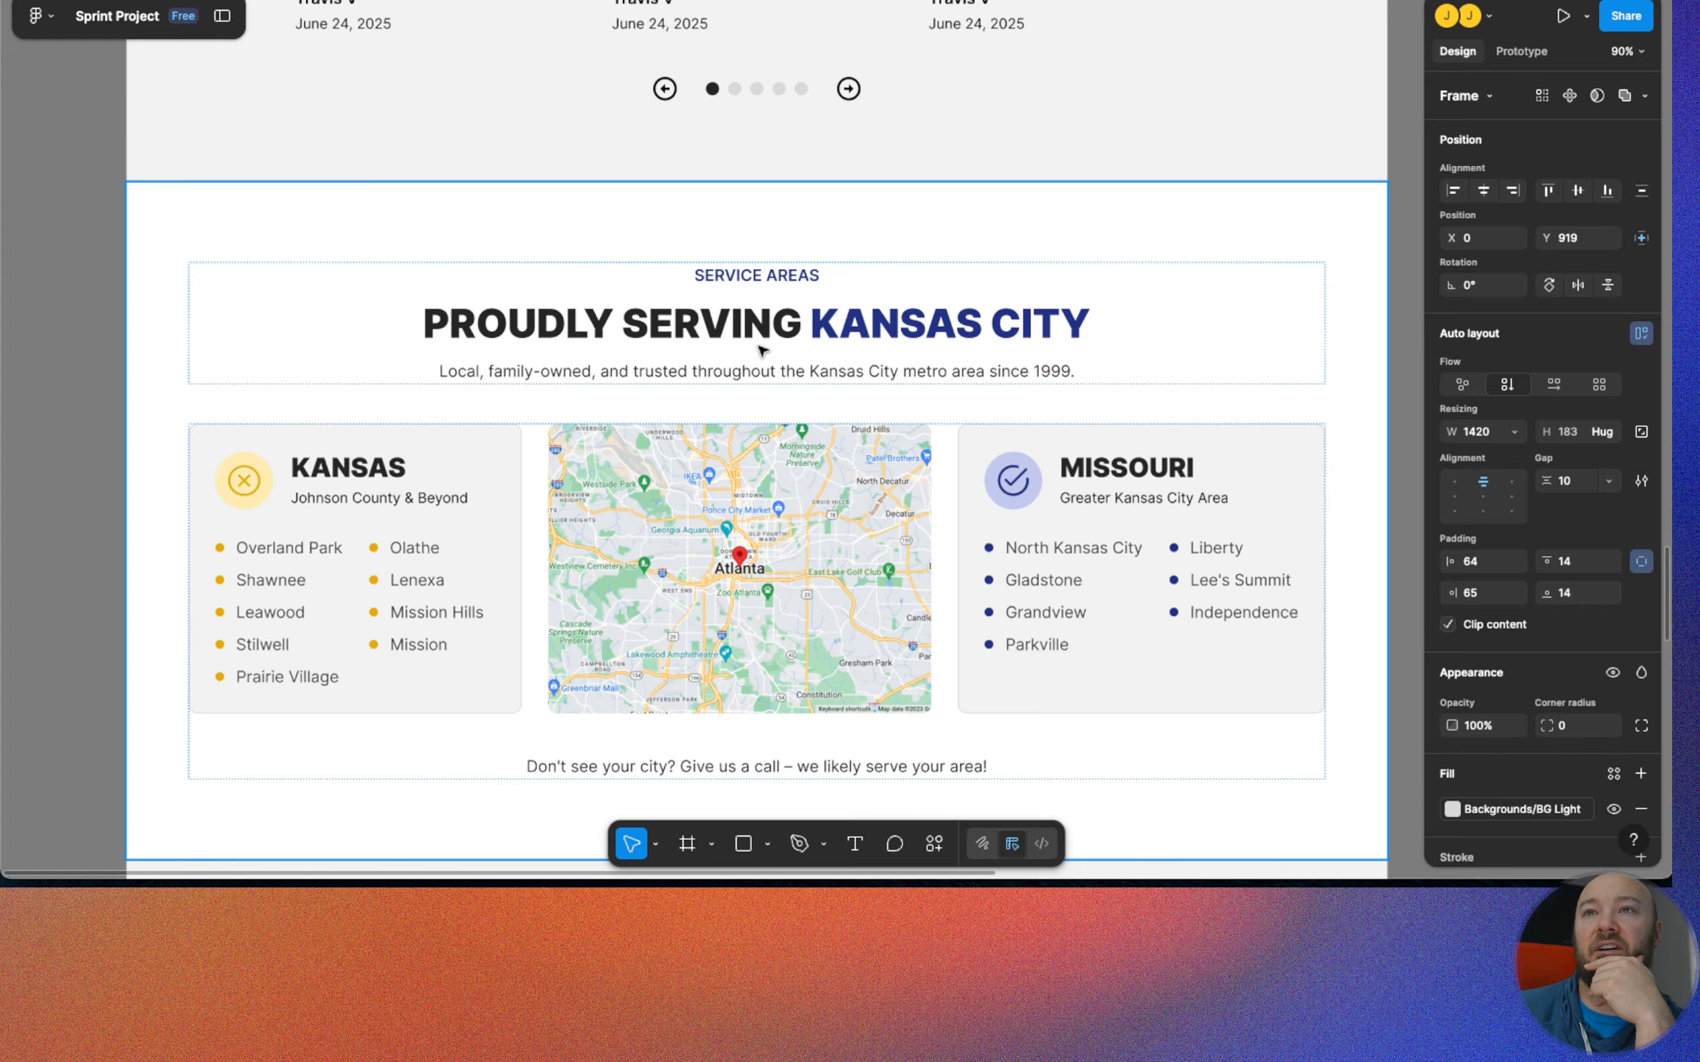
scroll(762, 349, up, 20)
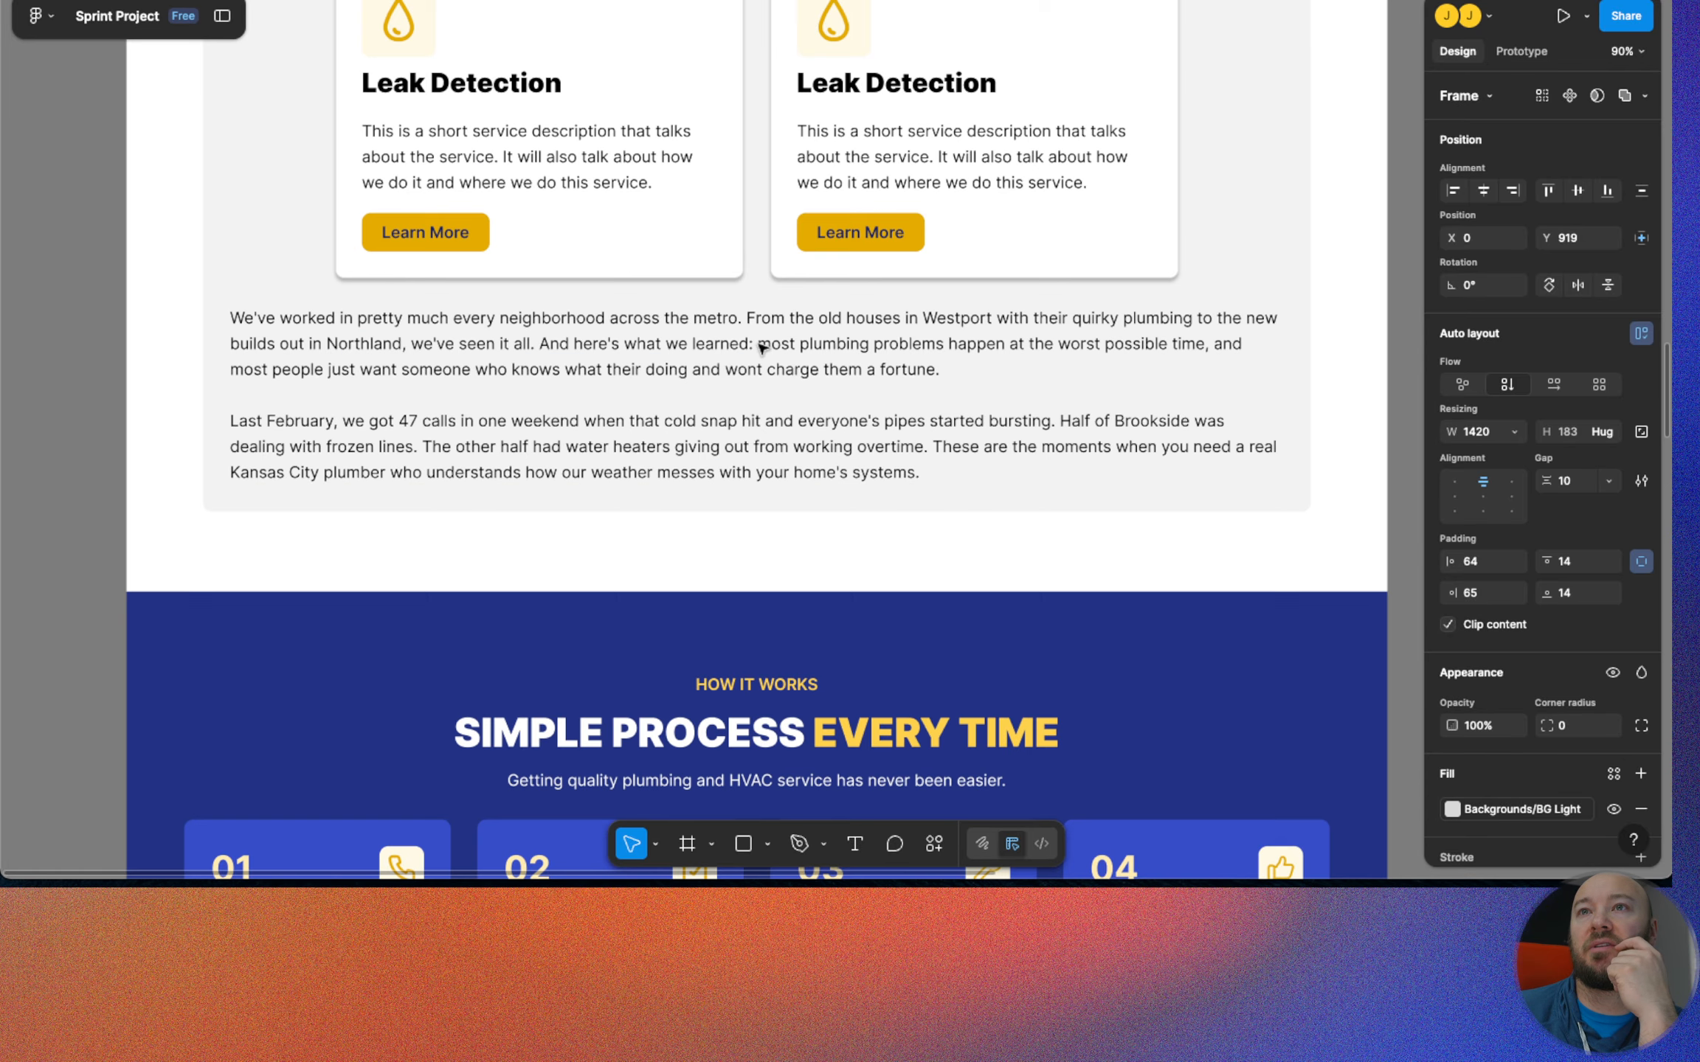
scroll(762, 346, up, 20)
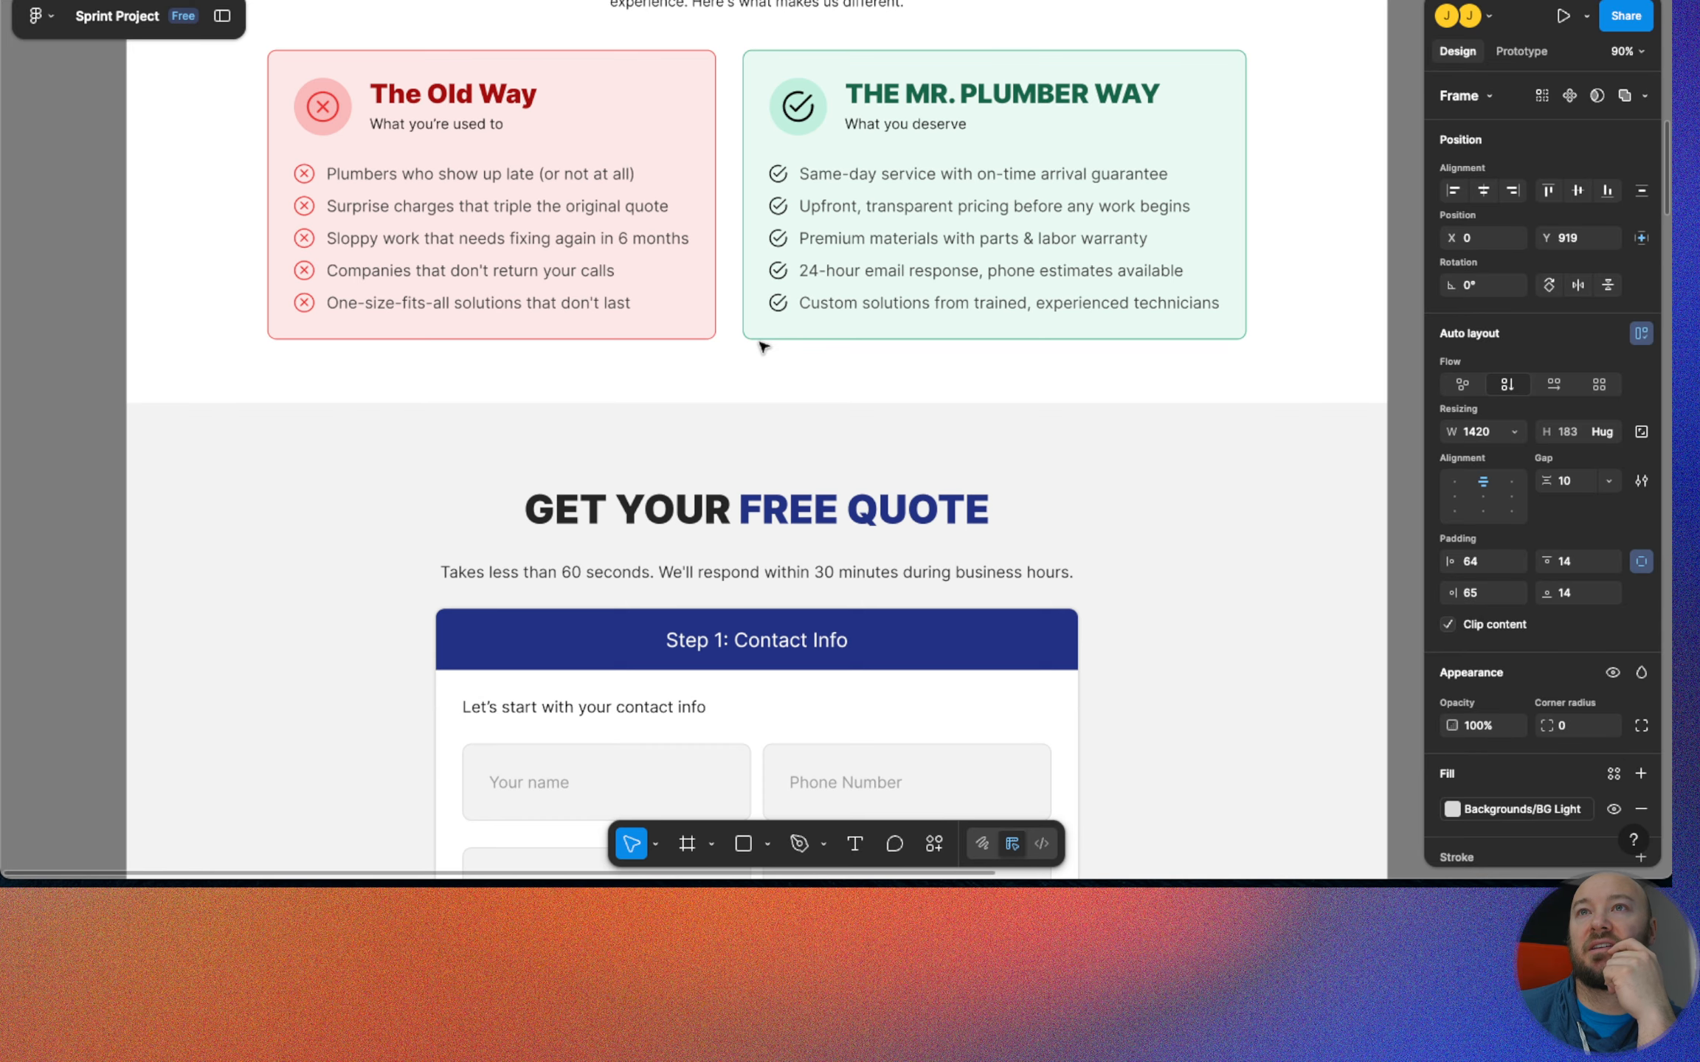
scroll(770, 230, up, 4)
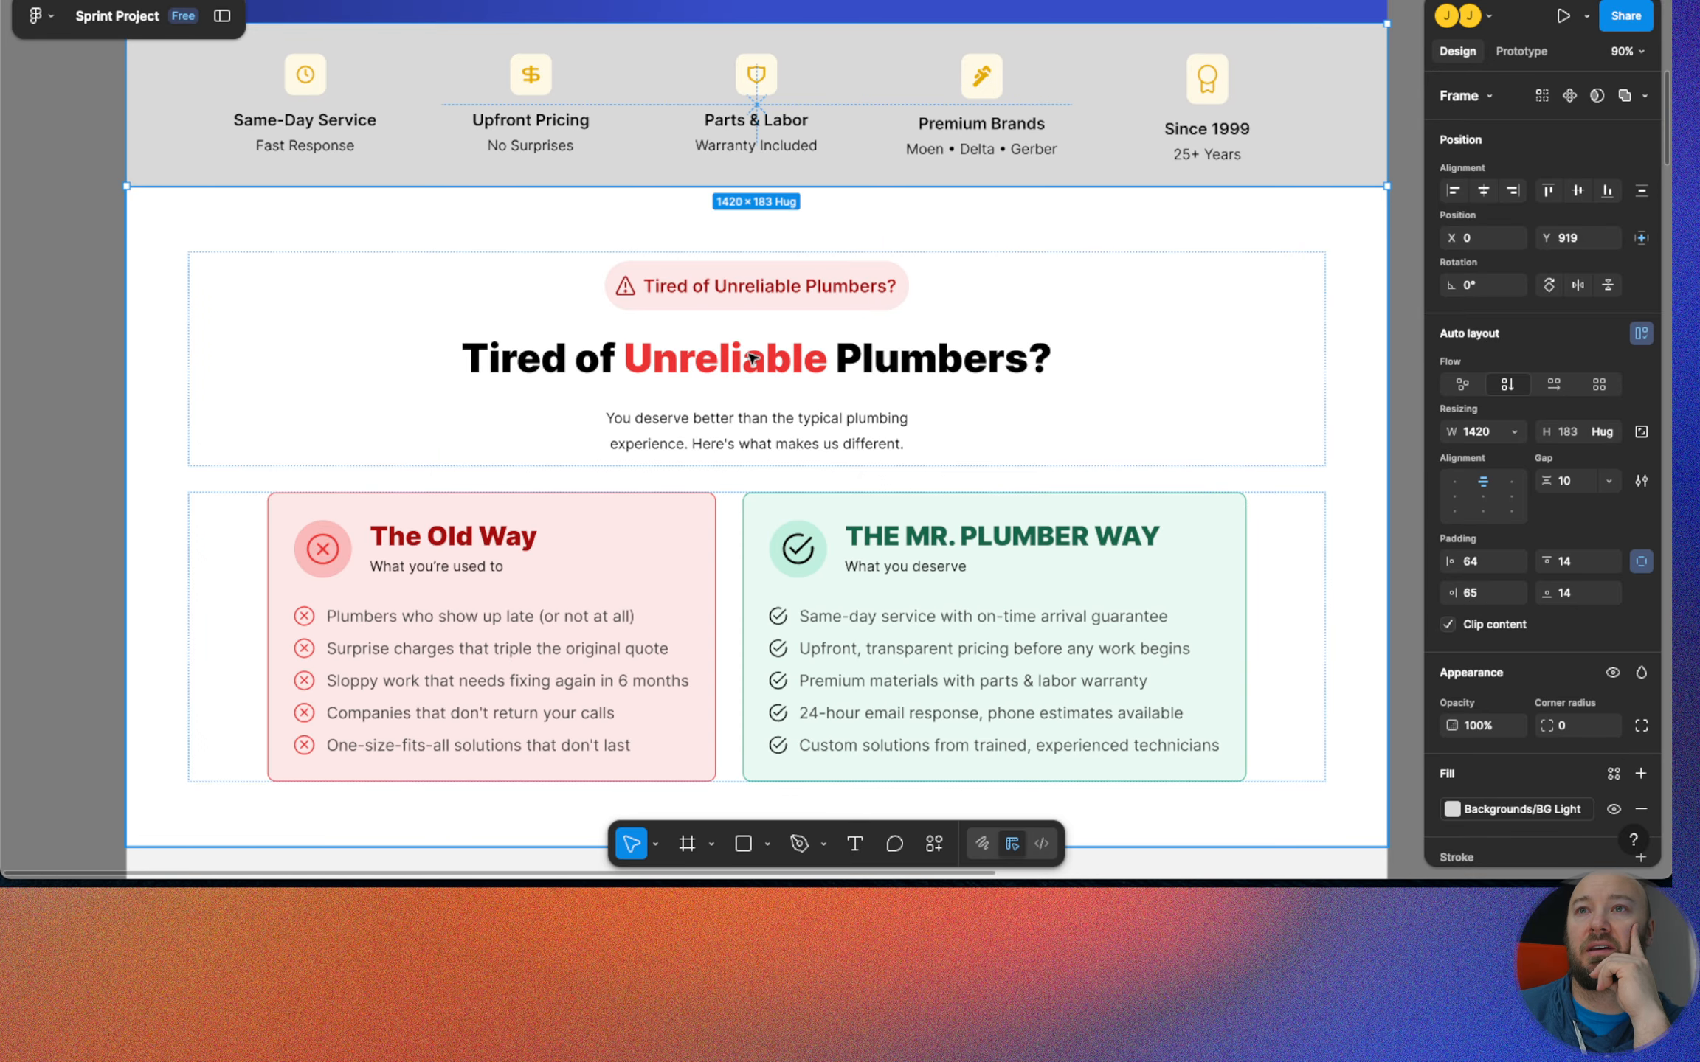
scroll(748, 358, down, 10)
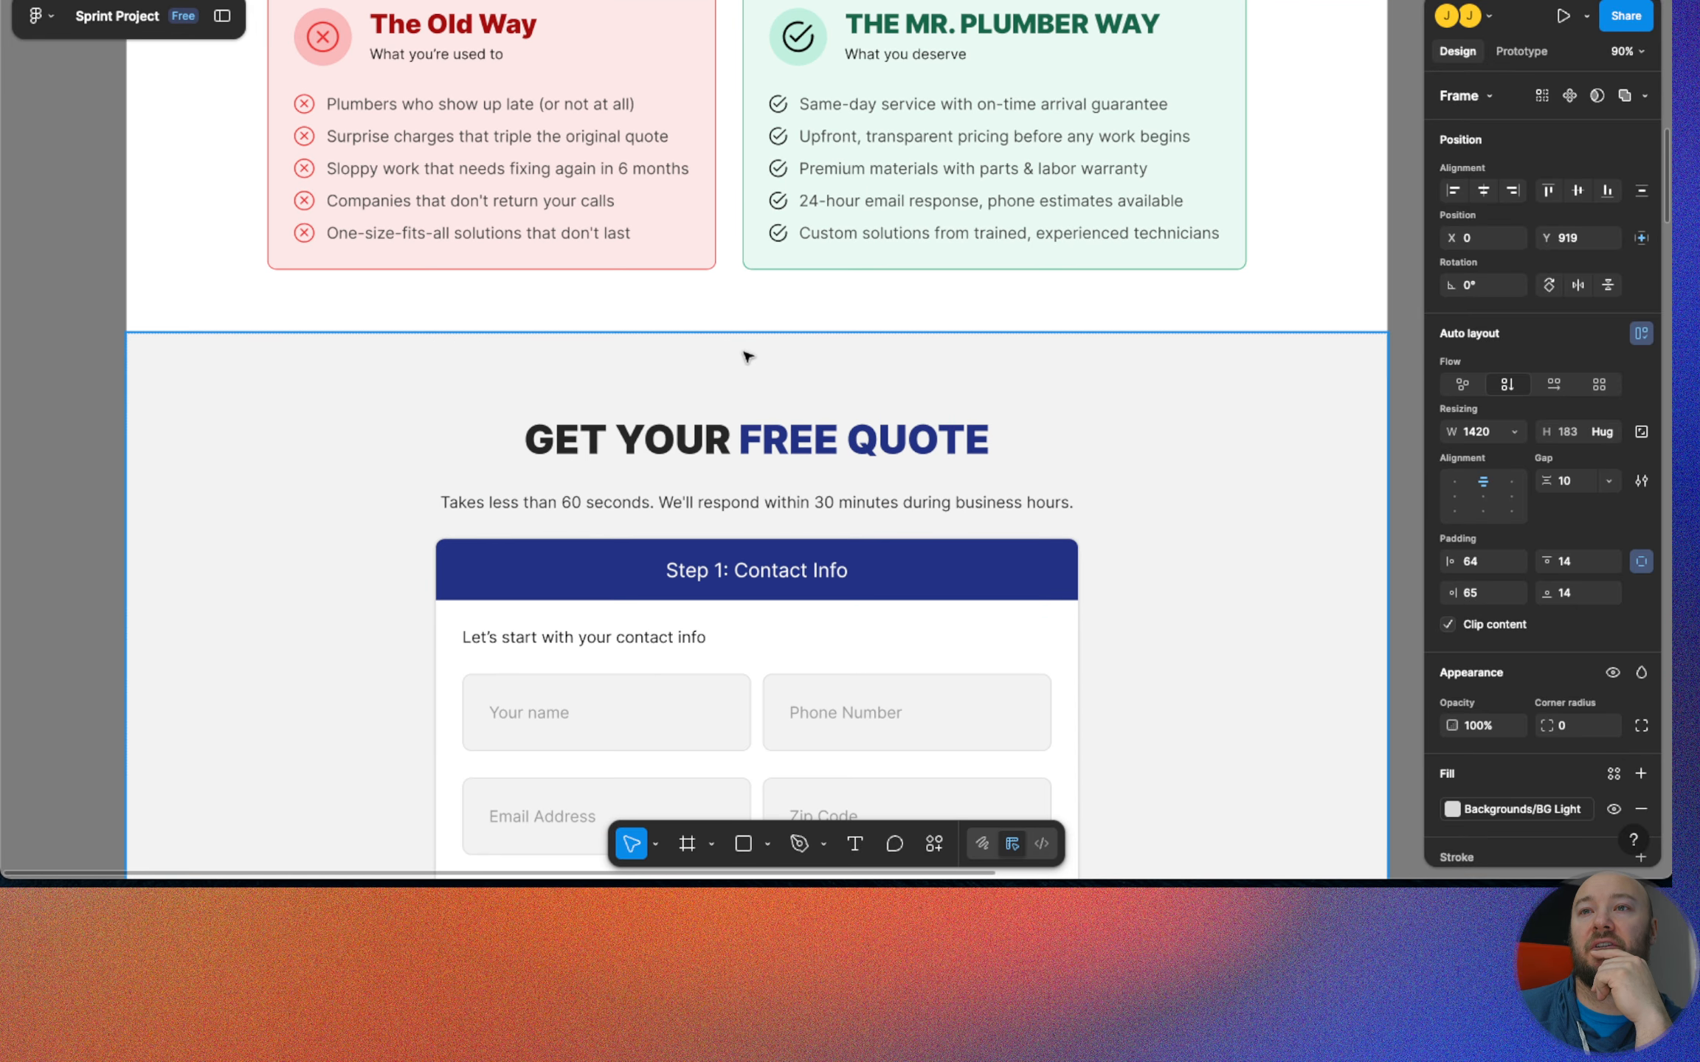
scroll(735, 397, down, 9)
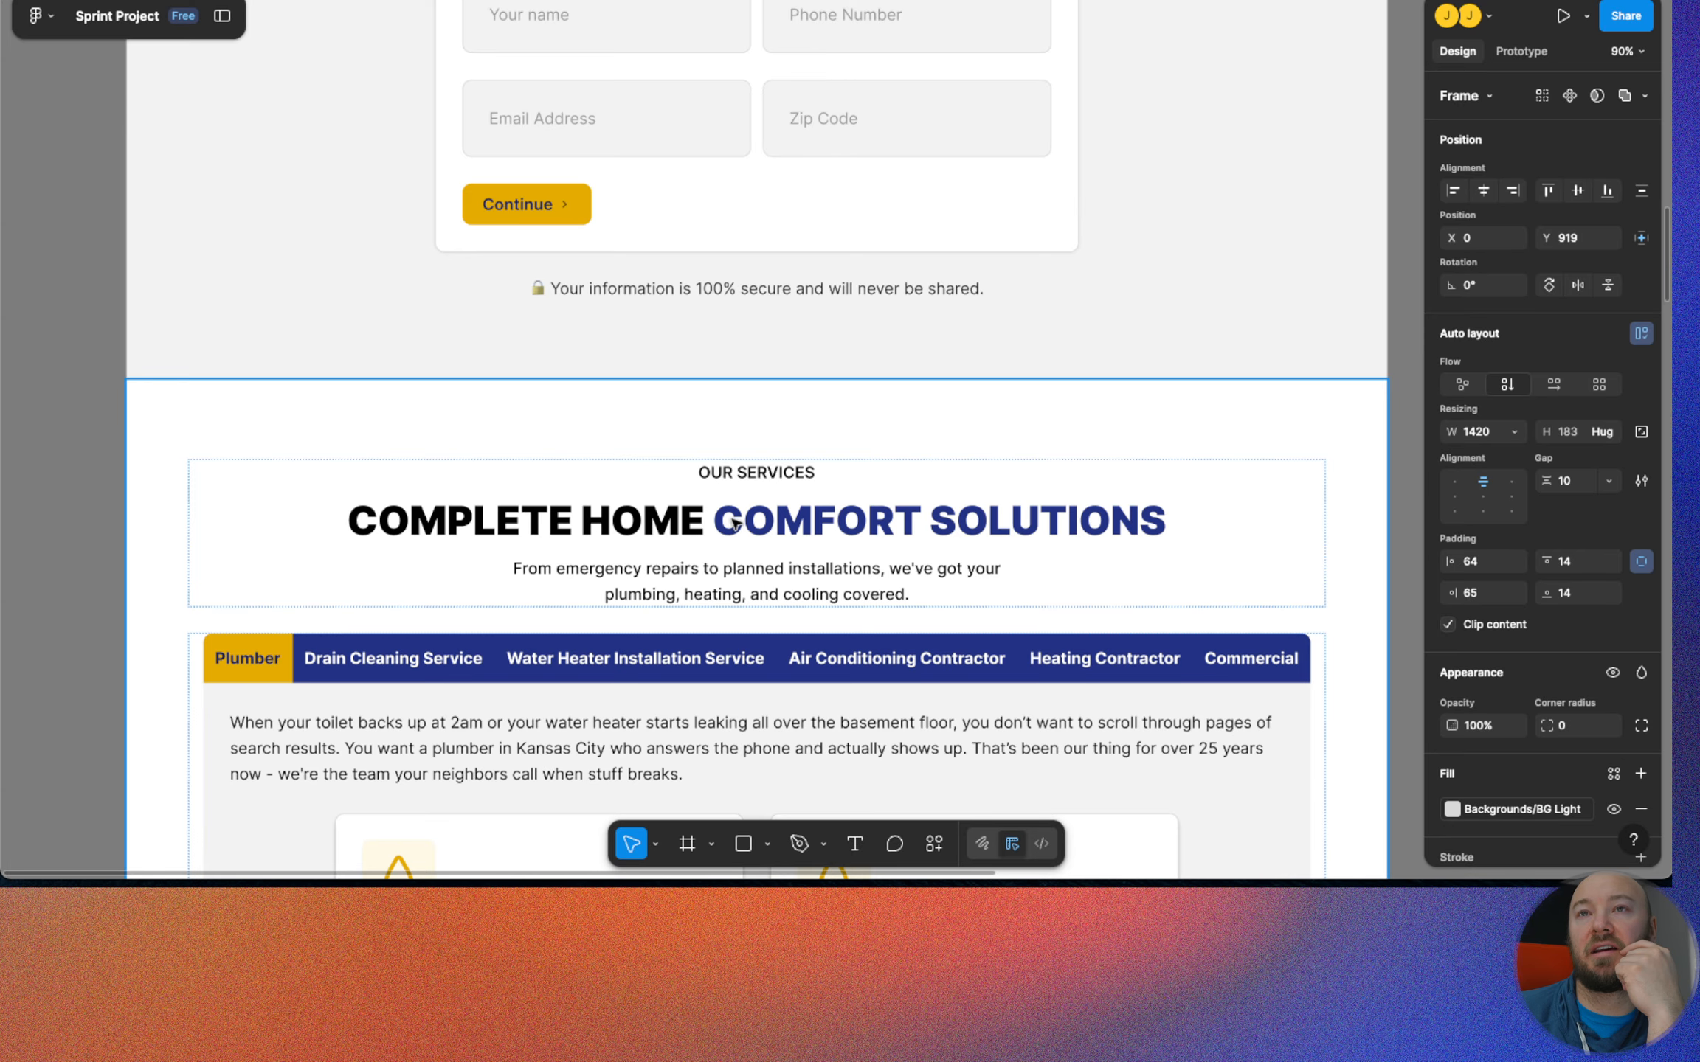
scroll(734, 522, up, 18)
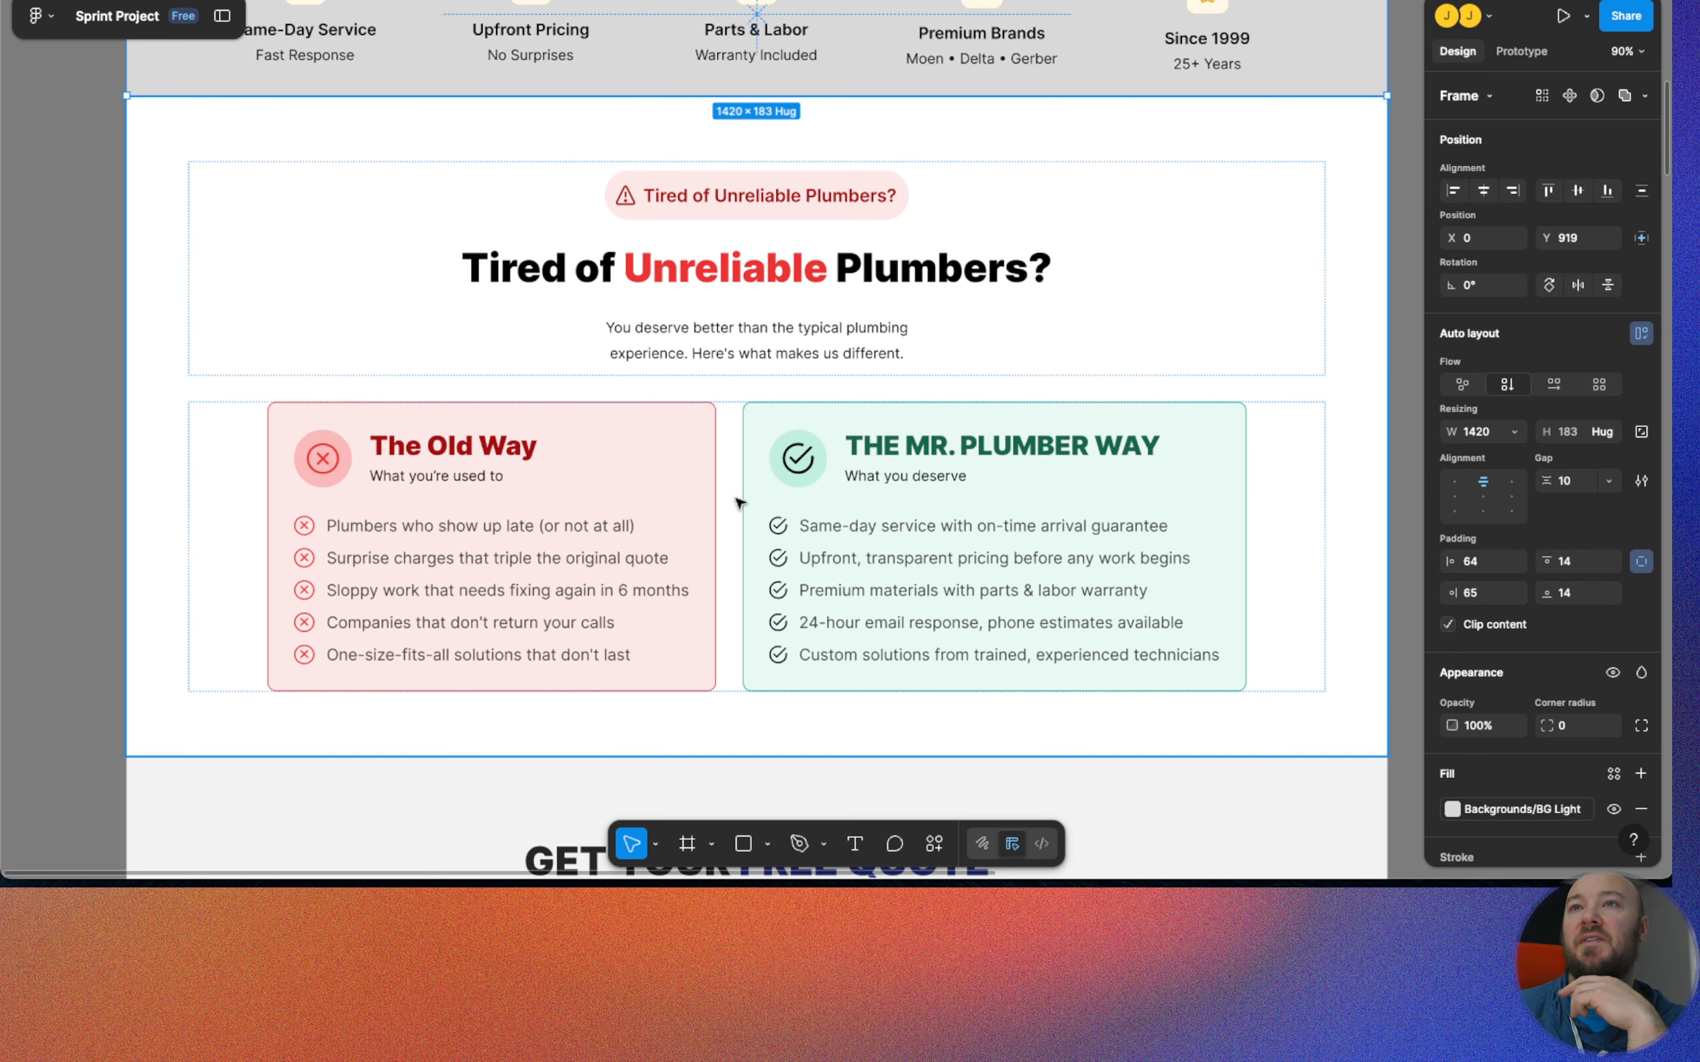